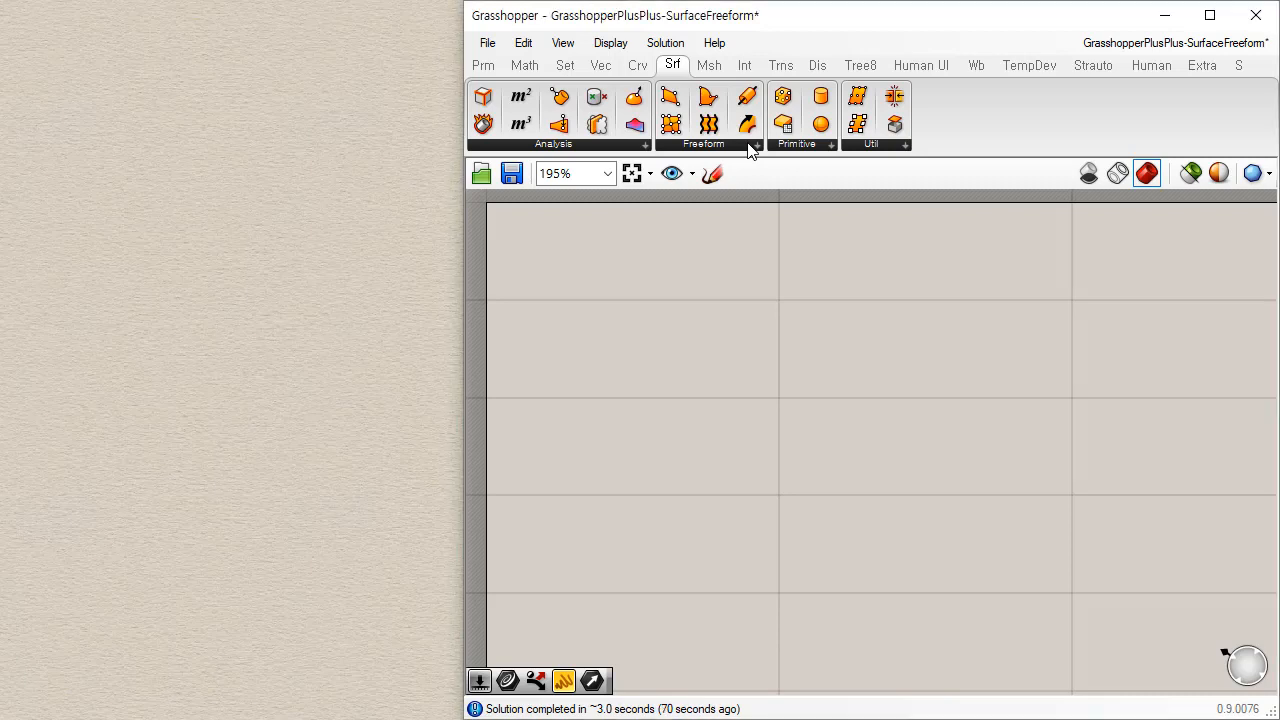
Step: Place a 4Point Surface component on the canvas
click(750, 147)
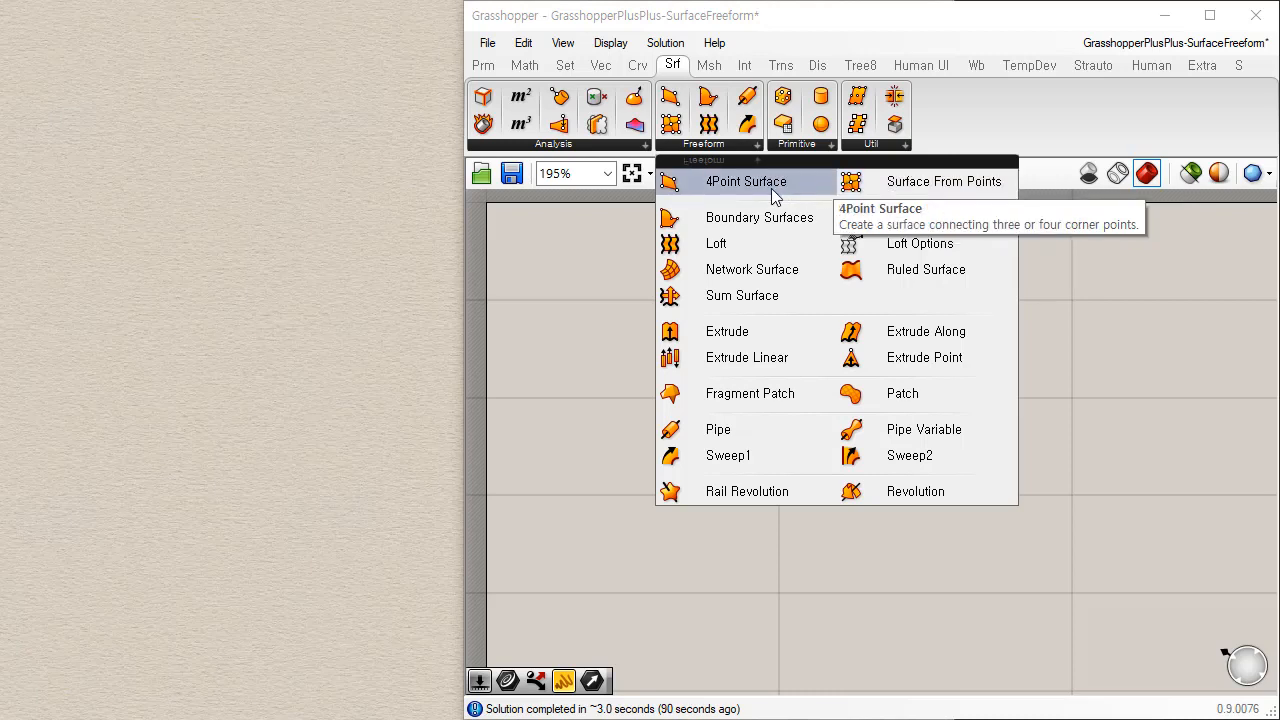
drag(771, 188, 835, 401)
click(714, 402)
right_drag(628, 416, 586, 348)
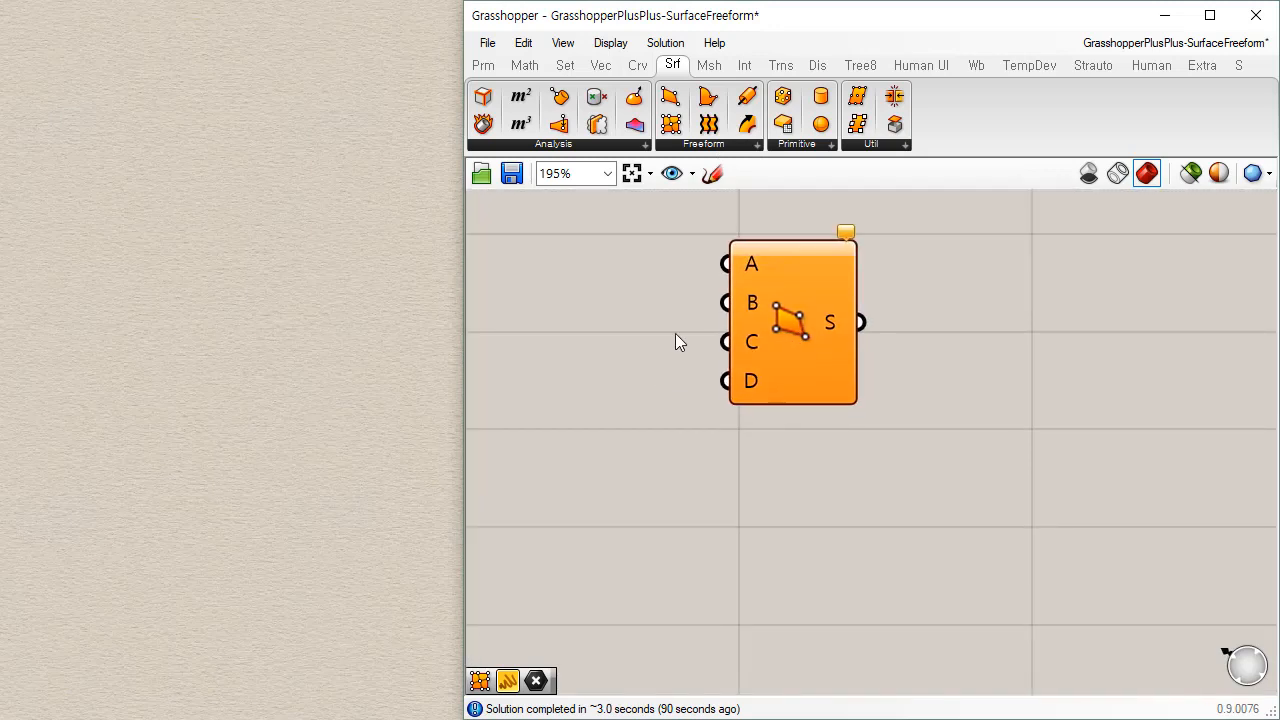
Step: Add a Point parameter and arrange it beside the inputs of the 4Point Surface component, leaving room for wires
click(484, 65)
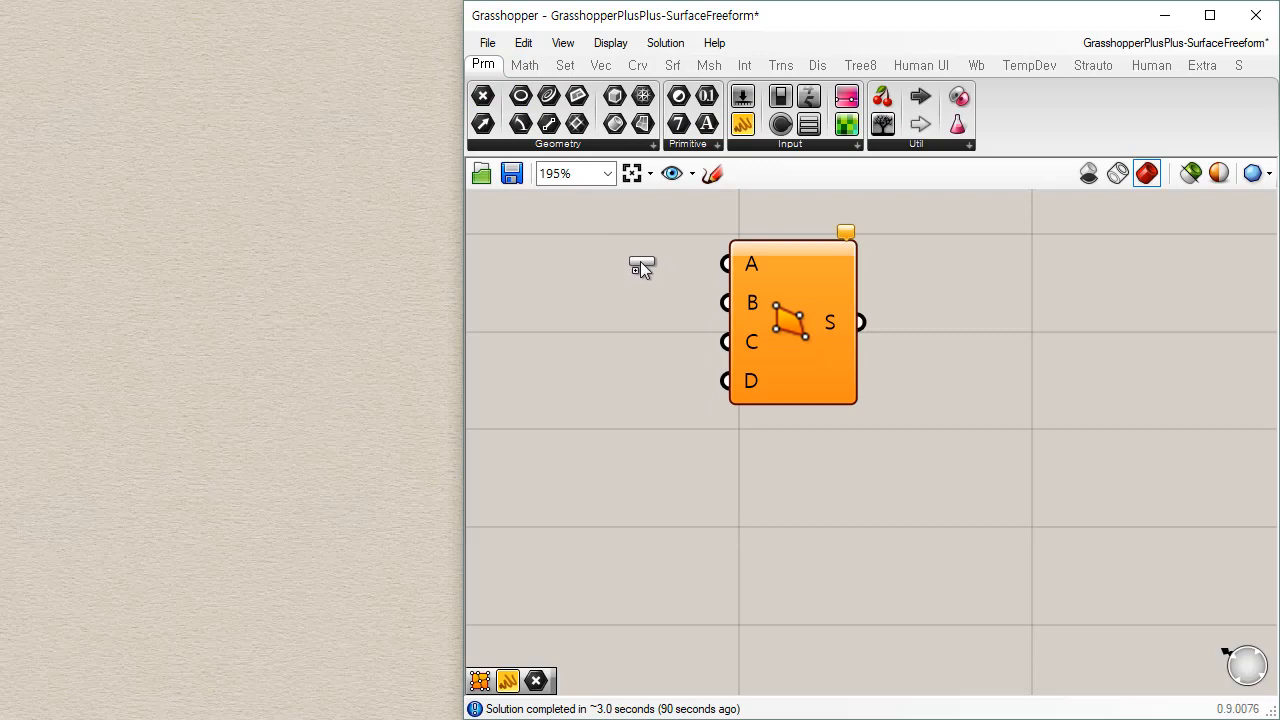
drag(640, 265, 640, 262)
drag(807, 319, 986, 339)
drag(652, 258, 709, 275)
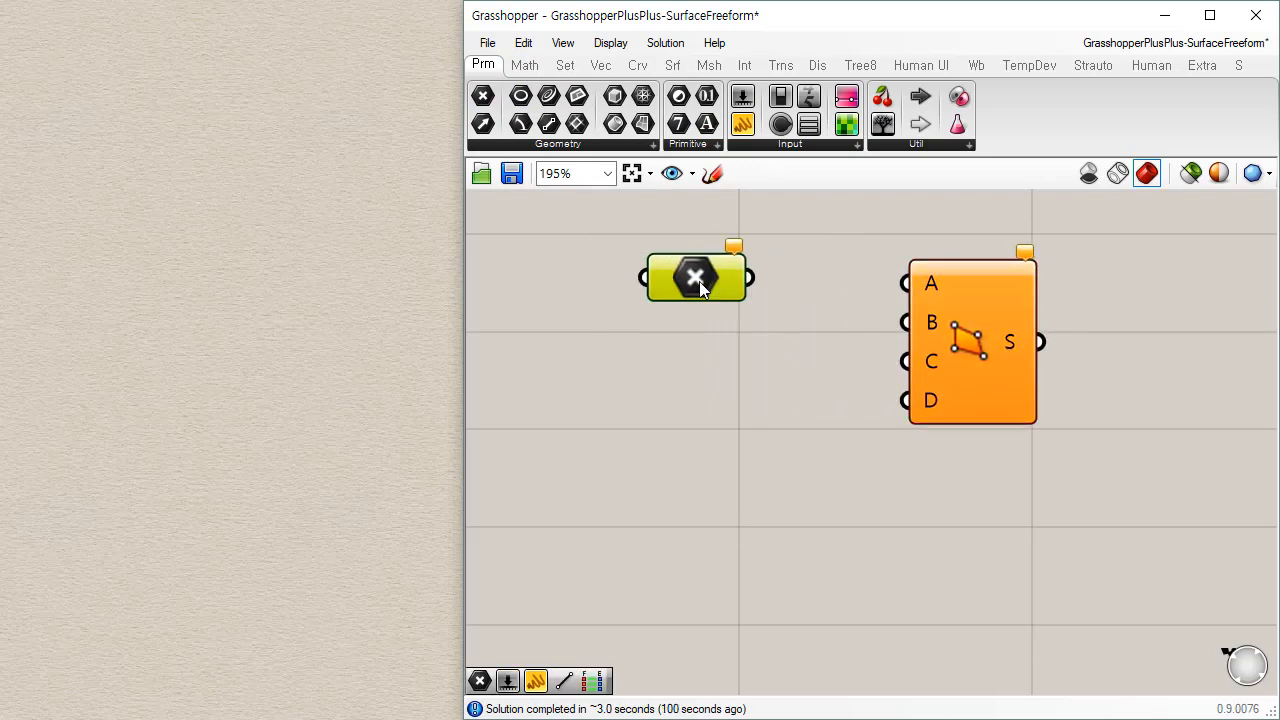
Step: Draw four separate points in the Rhino viewport as the corners of a quadrilateral
right_click(699, 281)
click(602, 284)
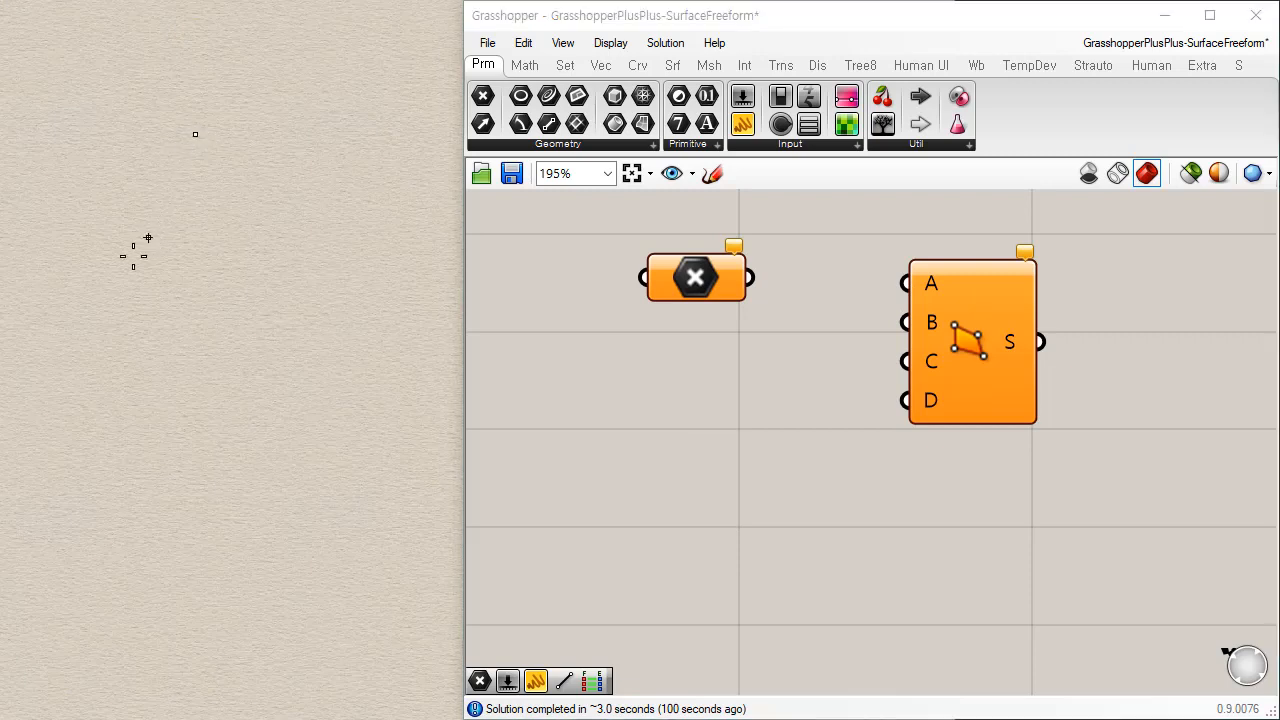
click(82, 381)
click(255, 469)
click(367, 244)
Step: Assign the uppermost viewport point to the Point parameter as its single point
right_click(706, 278)
click(796, 594)
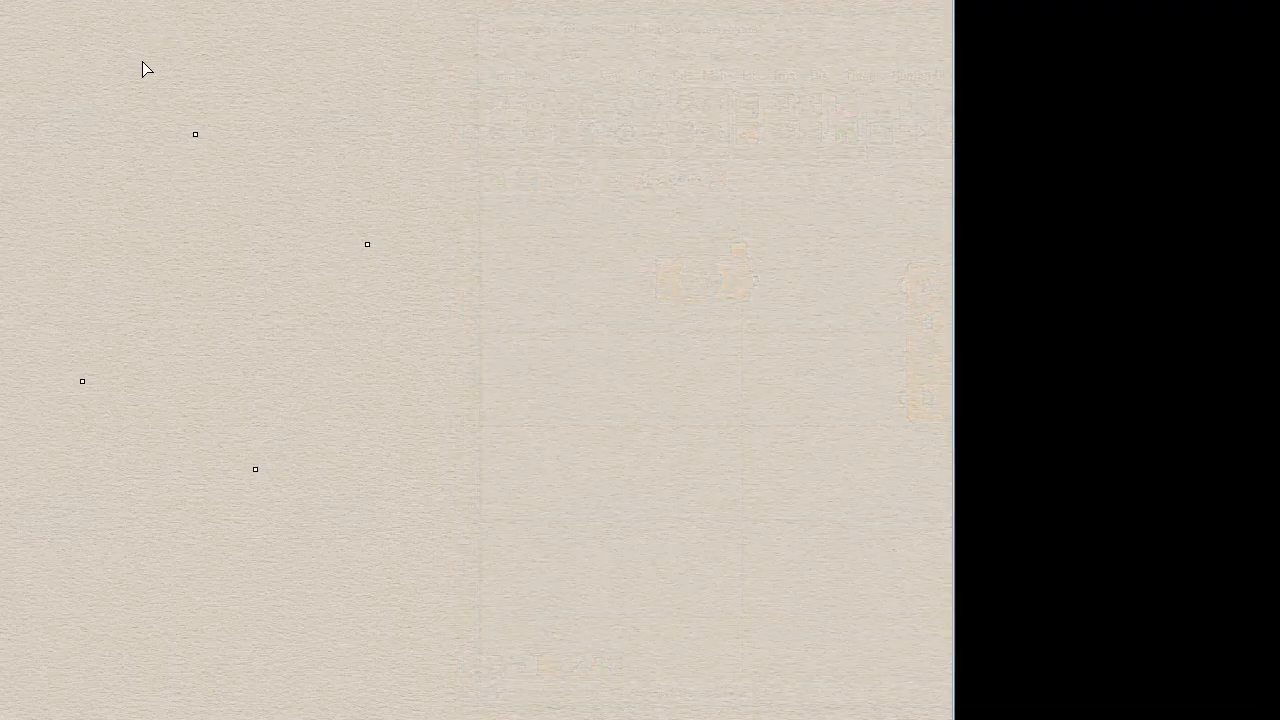
click(194, 134)
Step: Duplicate the Point parameter three times to have four in total
key(ctrl+c)
key(ctrl+v)
key(ctrl+v)
key(ctrl+v)
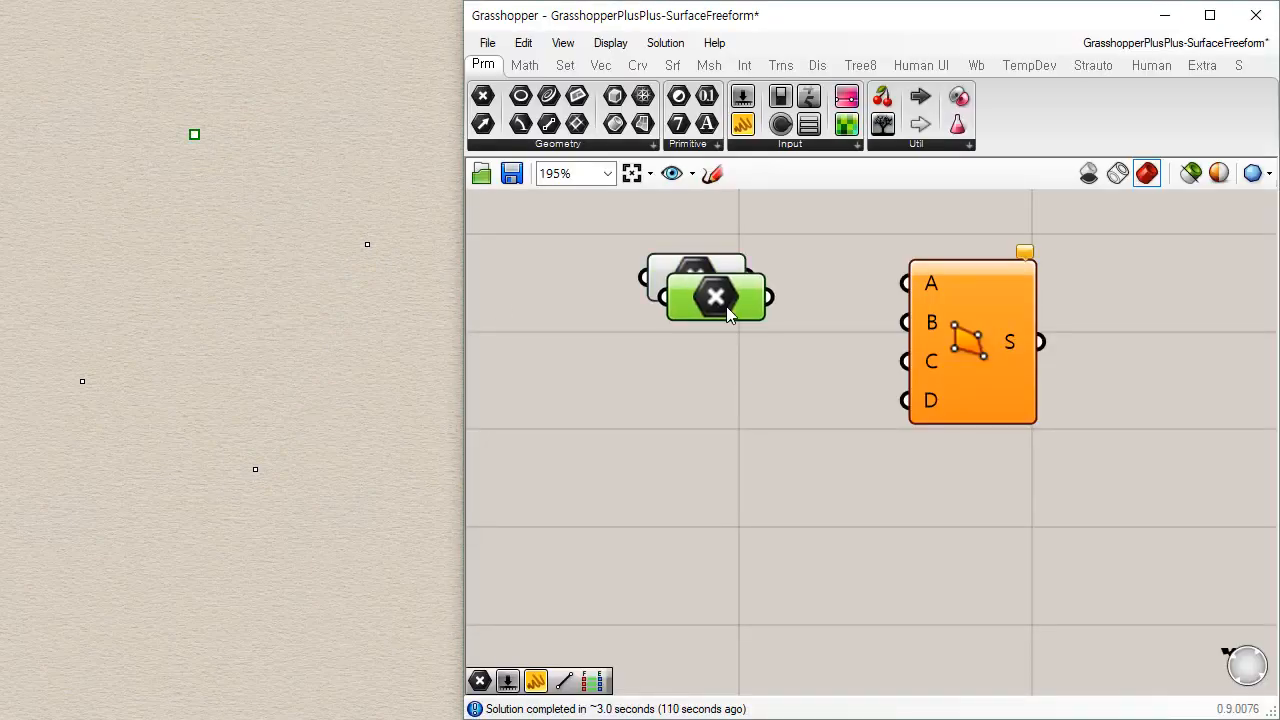
Step: Space the four Point parameters evenly in a vertical column and align their left edges
drag(817, 218, 622, 448)
click(760, 345)
drag(760, 345, 705, 515)
drag(824, 208, 616, 559)
click(716, 553)
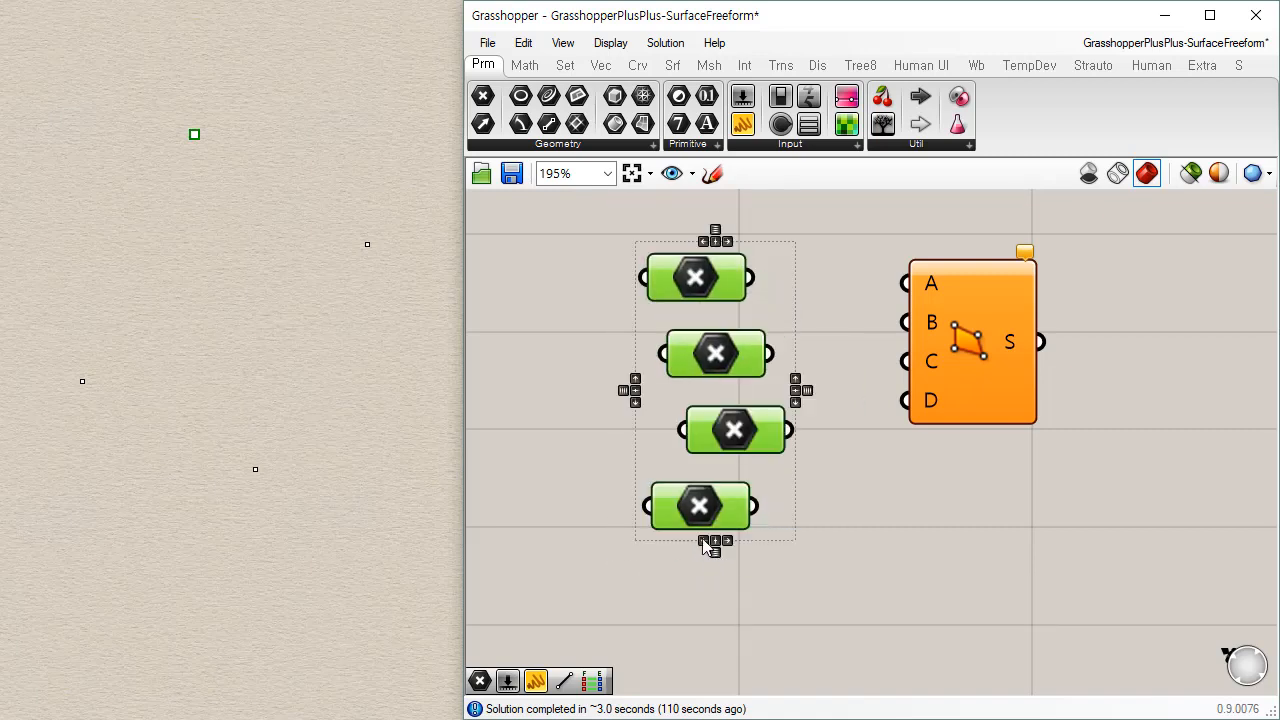
click(703, 541)
click(850, 477)
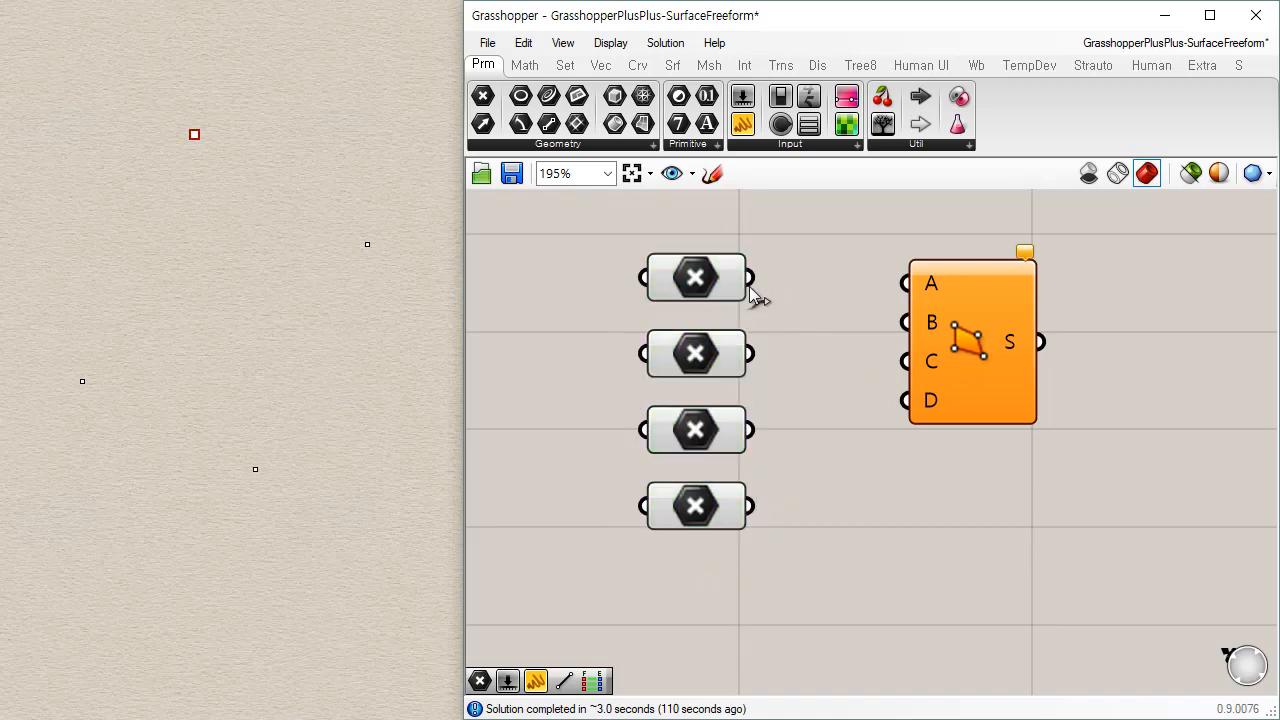
Step: Assign the three remaining viewport points to the other Point parameters, one each, continuing in order around the quadrilateral
right_click(703, 366)
click(780, 606)
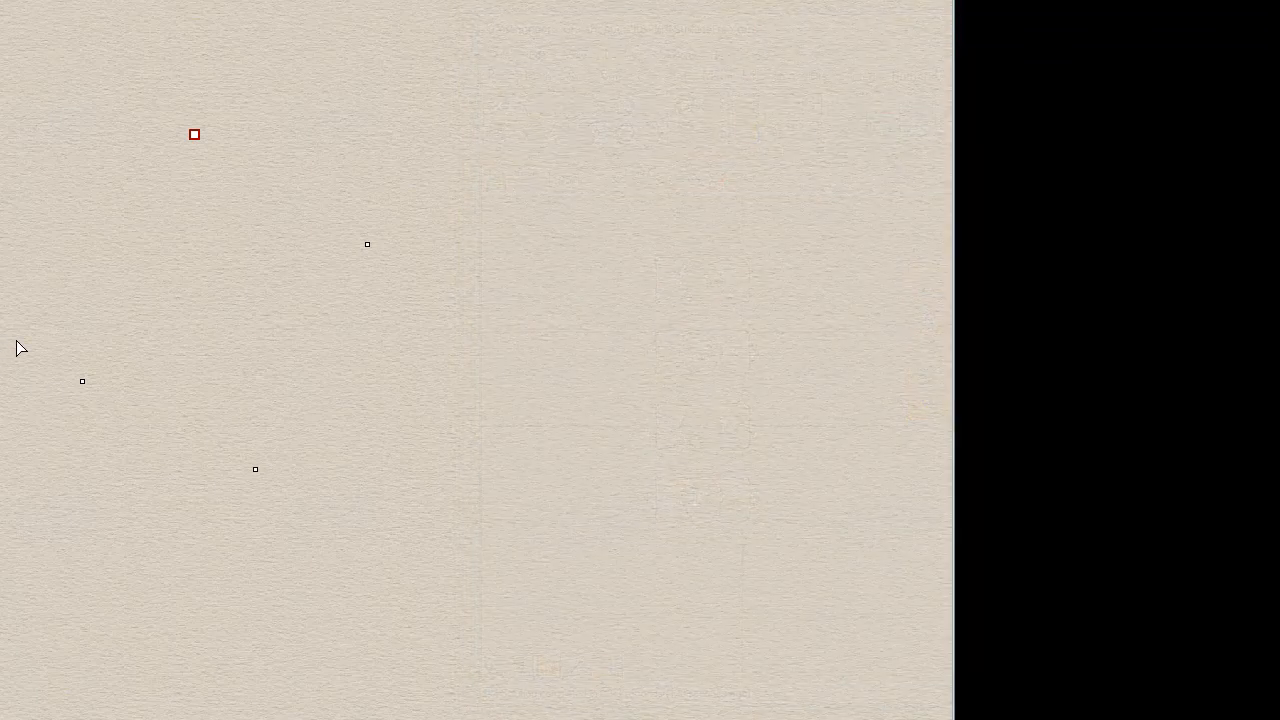
click(82, 381)
right_click(688, 350)
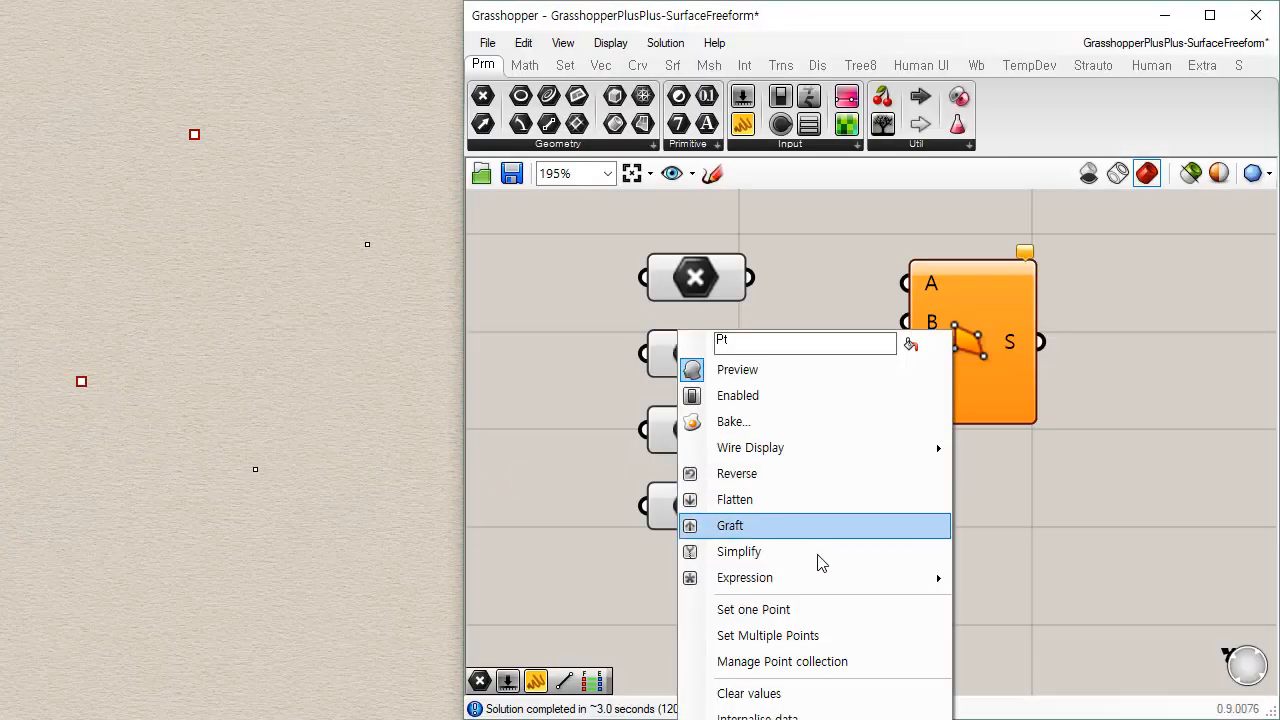
click(790, 609)
click(255, 469)
right_click(709, 511)
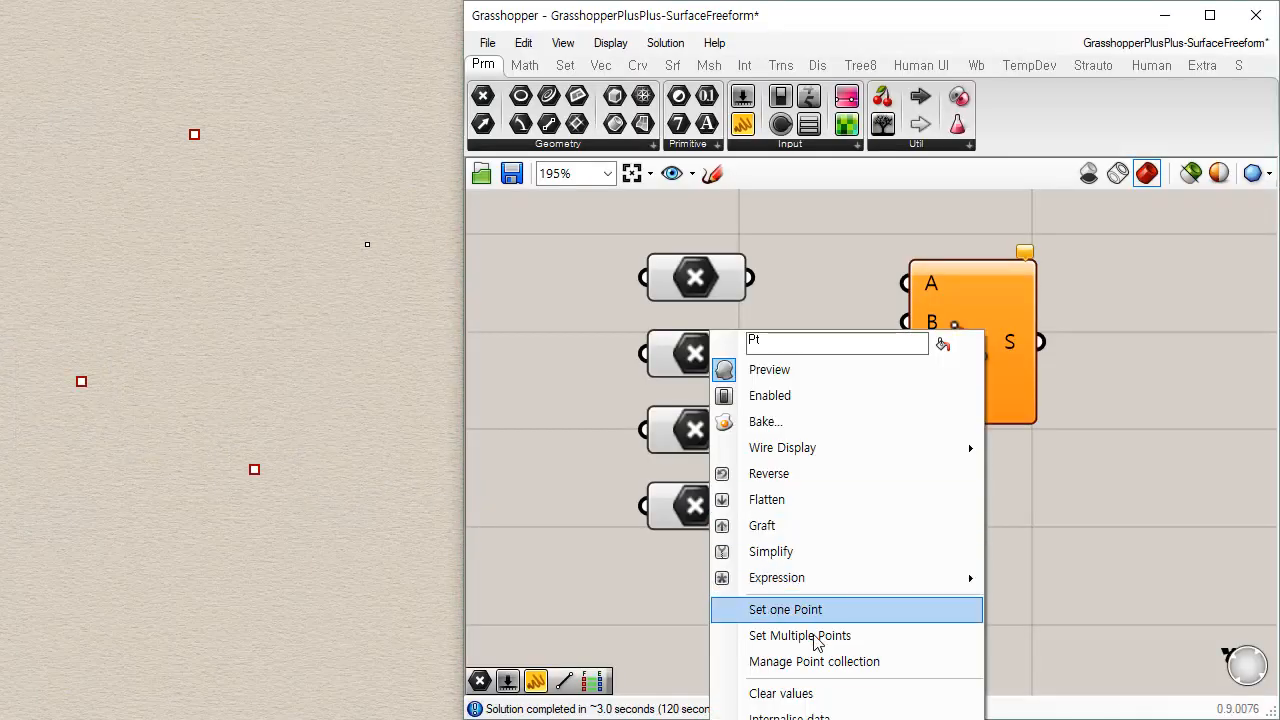
click(800, 607)
click(367, 244)
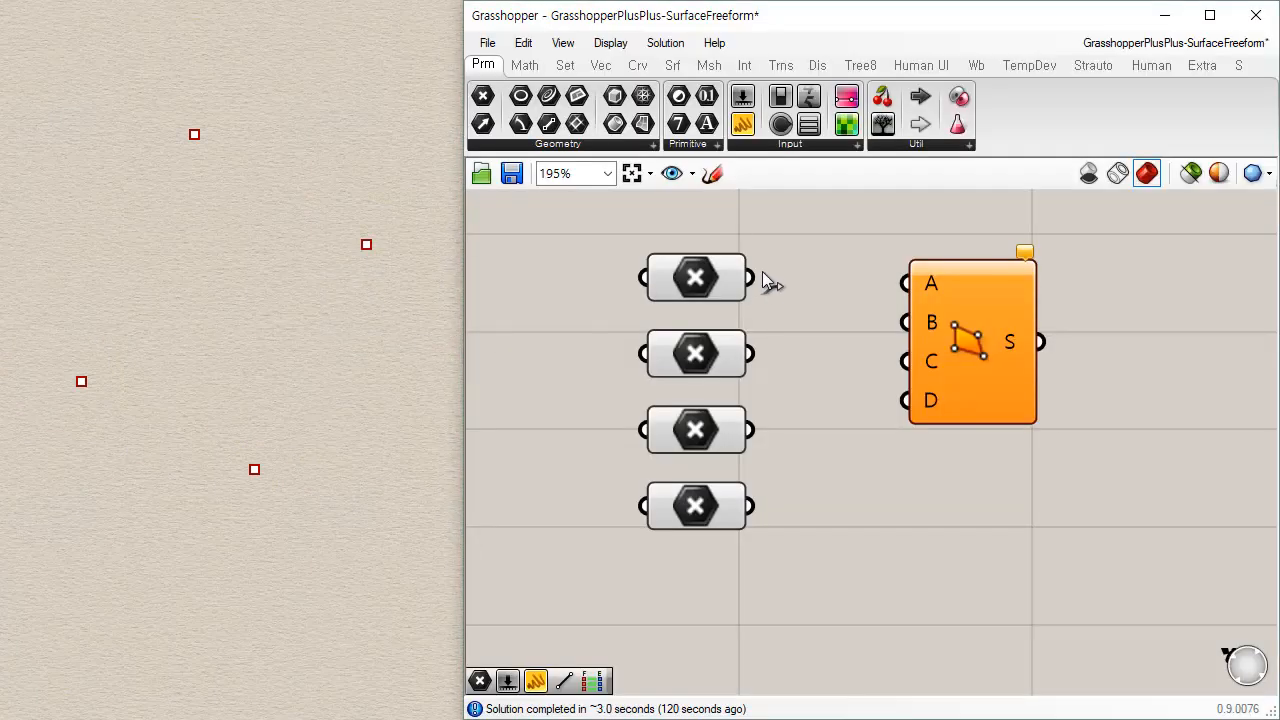
Step: Connect the four Point parameters in order to inputs A, B, C and D of the 4Point Surface component
drag(752, 277, 958, 290)
drag(752, 277, 893, 281)
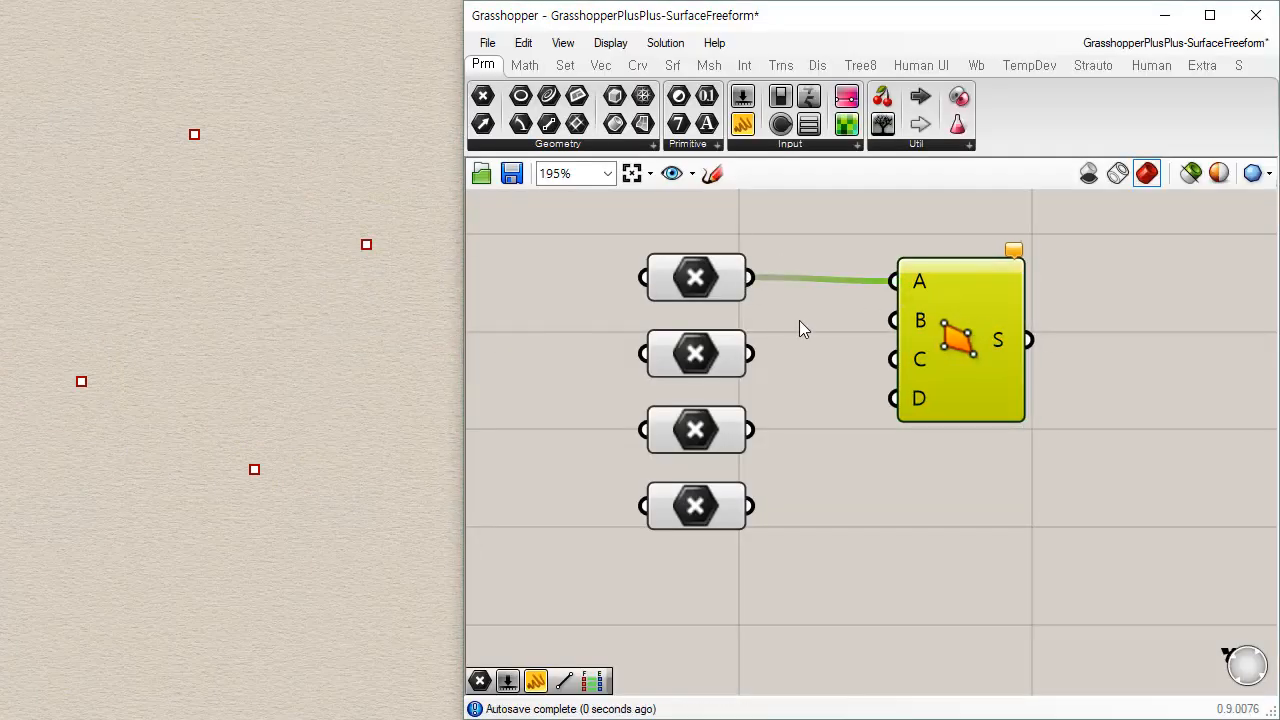
drag(752, 353, 912, 390)
drag(965, 430, 981, 430)
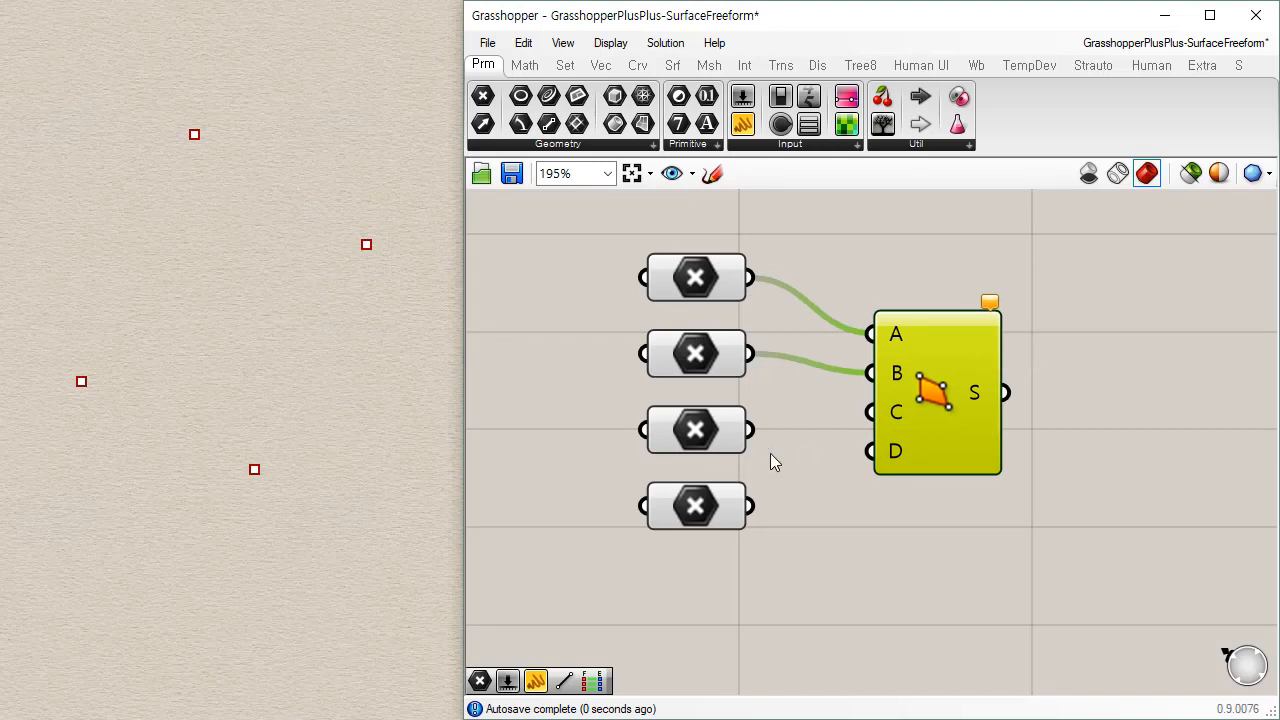
drag(752, 429, 872, 412)
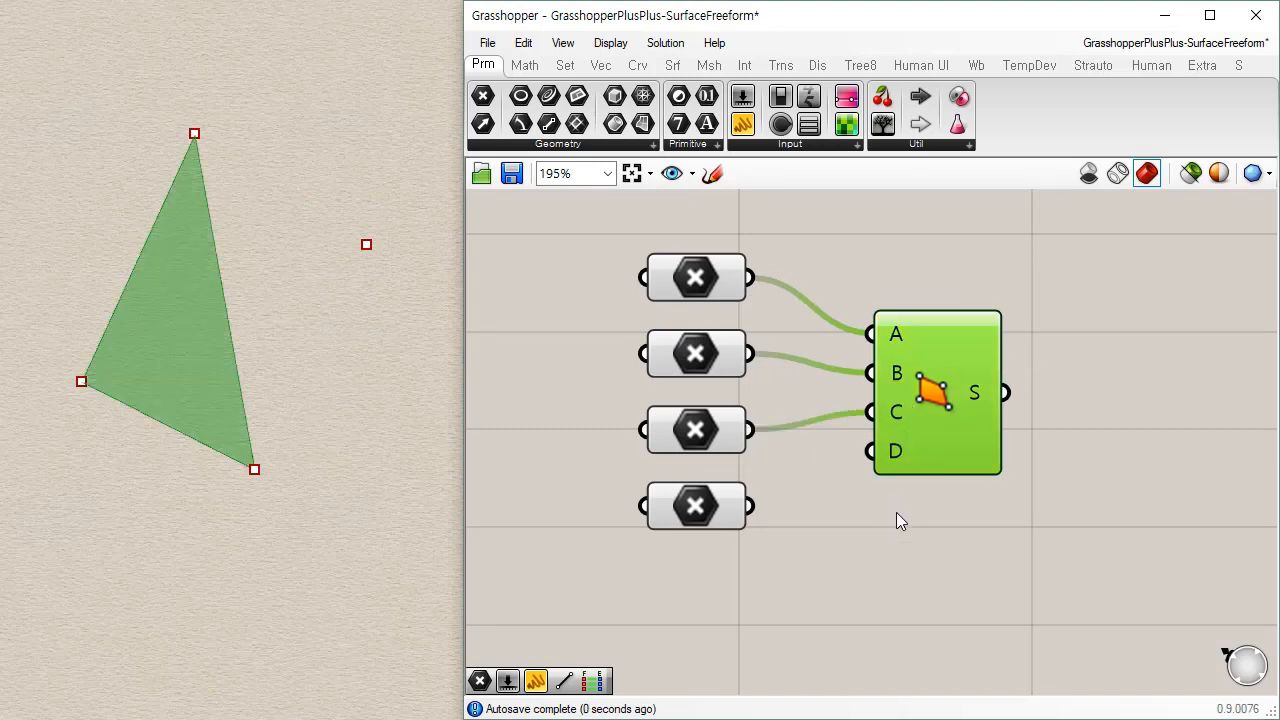
click(551, 424)
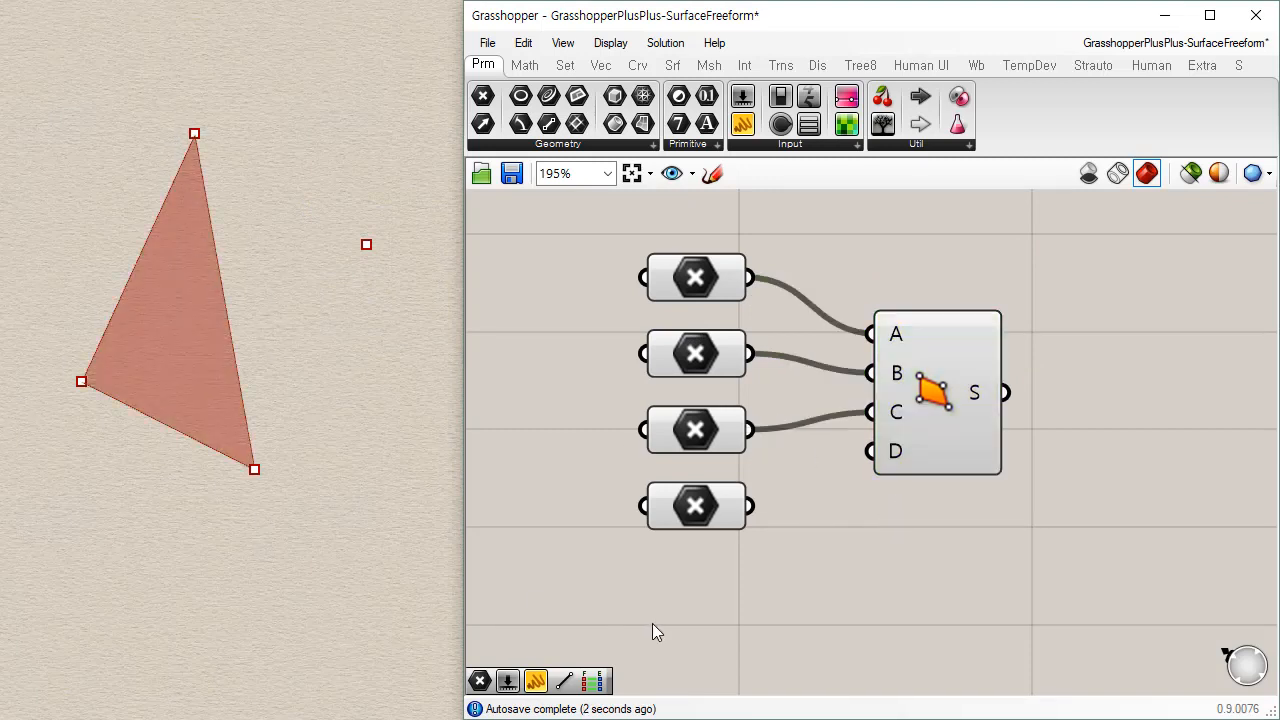
drag(752, 506, 900, 456)
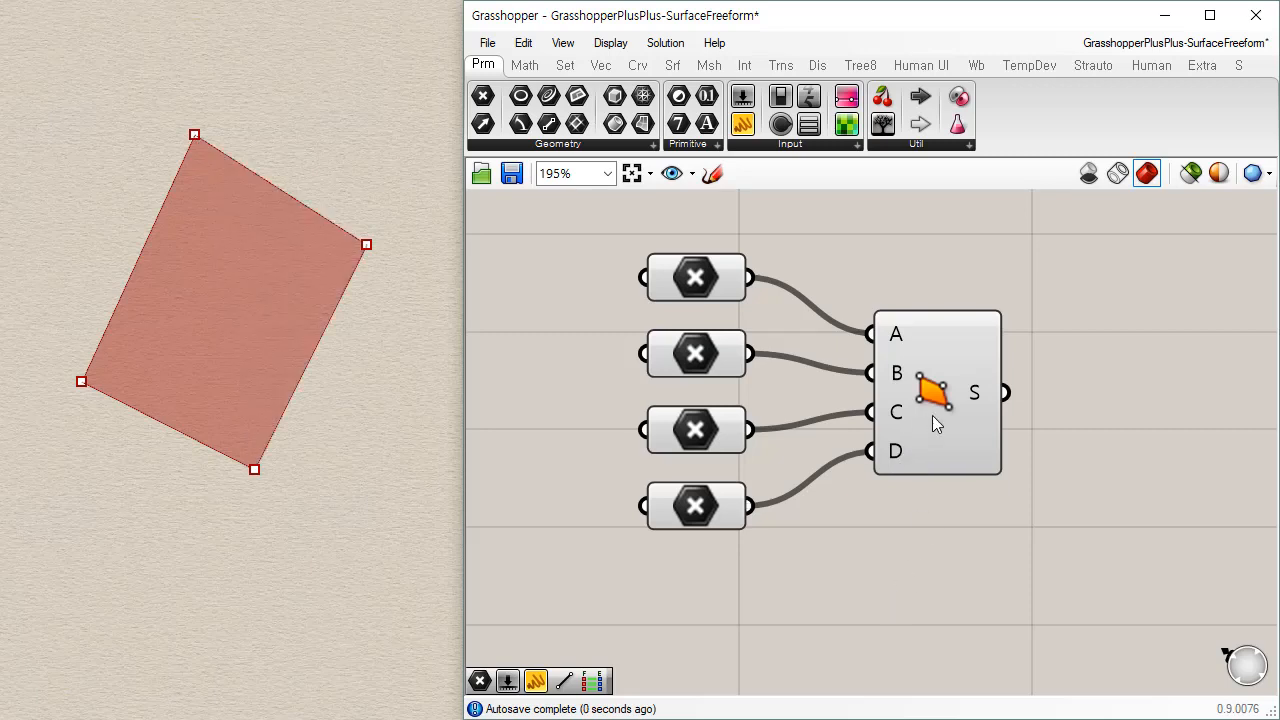
drag(932, 415, 973, 417)
click(966, 506)
Step: Move corner points in the viewport to reshape the four-point surface
drag(307, 155, 455, 300)
drag(367, 210, 404, 112)
click(359, 314)
right_drag(359, 314, 306, 471)
drag(306, 471, 439, 314)
shift+right_drag(400, 380, 257, 480)
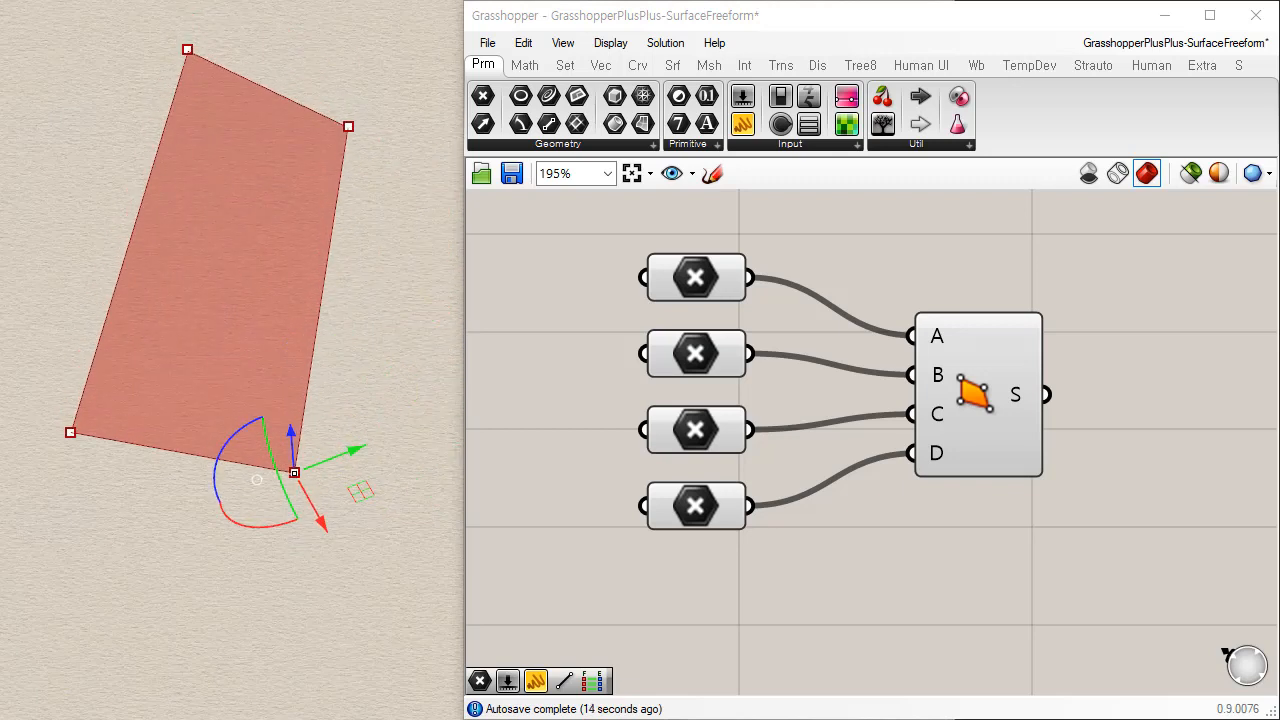
Step: Draw a closed four-sided polyline over the surface in the viewport, then delete it
key(Return)
click(209, 192)
click(134, 431)
click(323, 509)
click(376, 252)
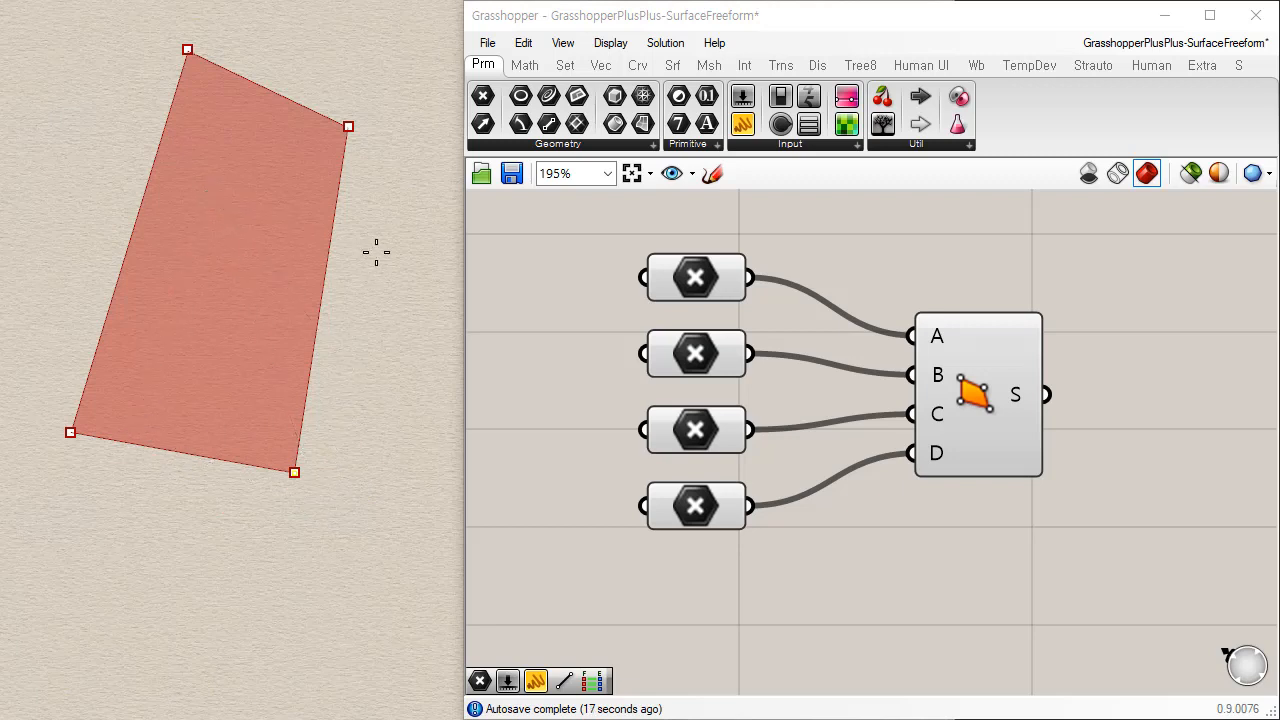
key(Escape)
click(348, 368)
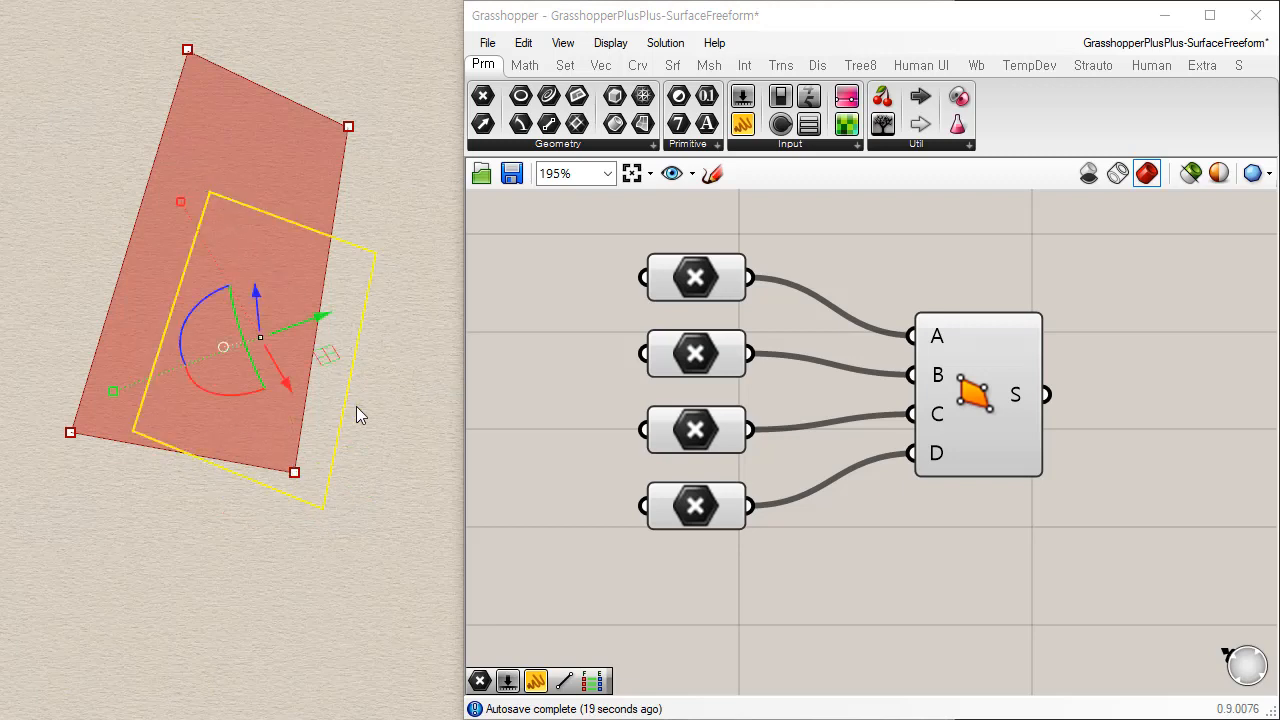
key(Delete)
right_drag(285, 482, 321, 518)
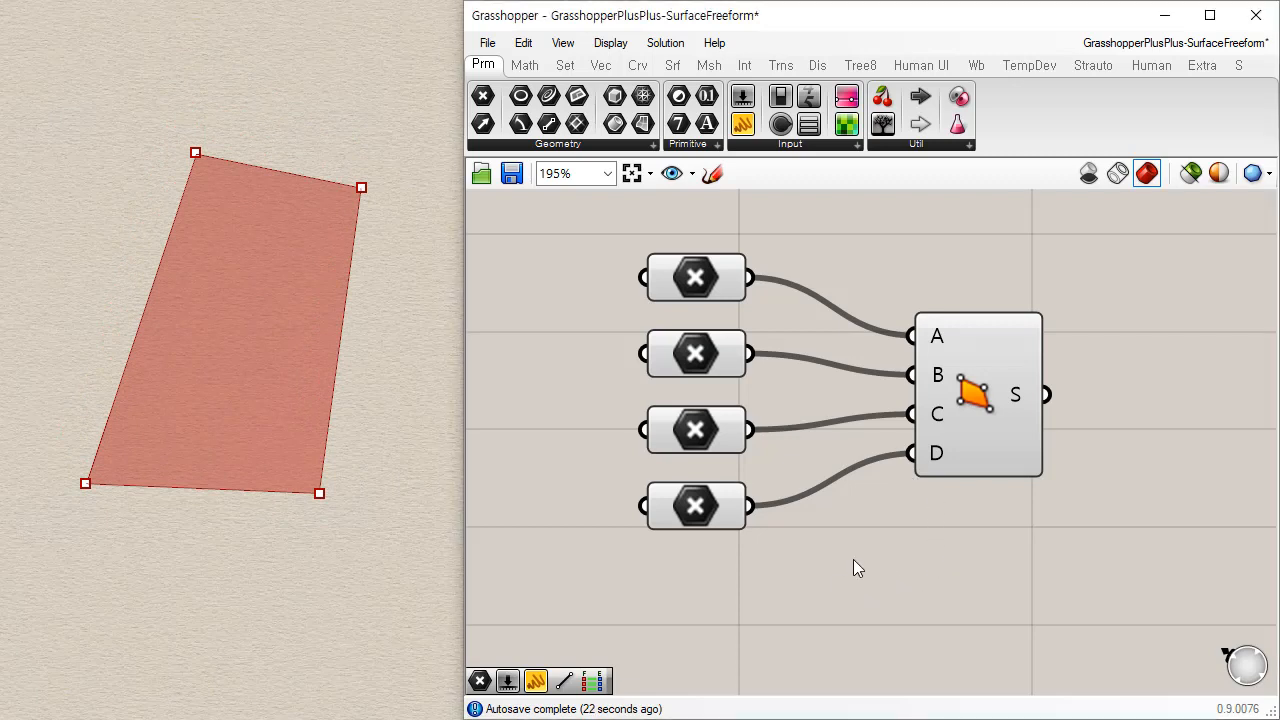
Step: Reposition the 4Point Surface component closer to the four Point parameters
drag(823, 196, 677, 556)
click(1037, 577)
click(993, 433)
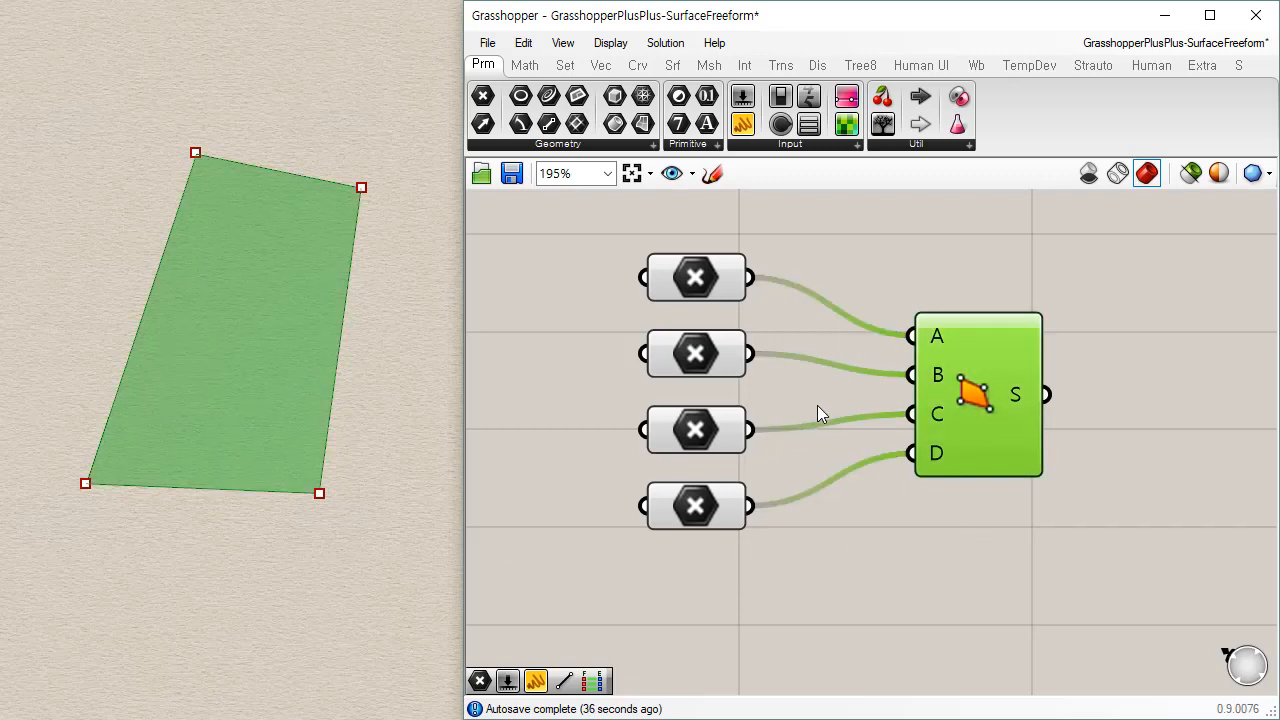
drag(982, 429, 1006, 405)
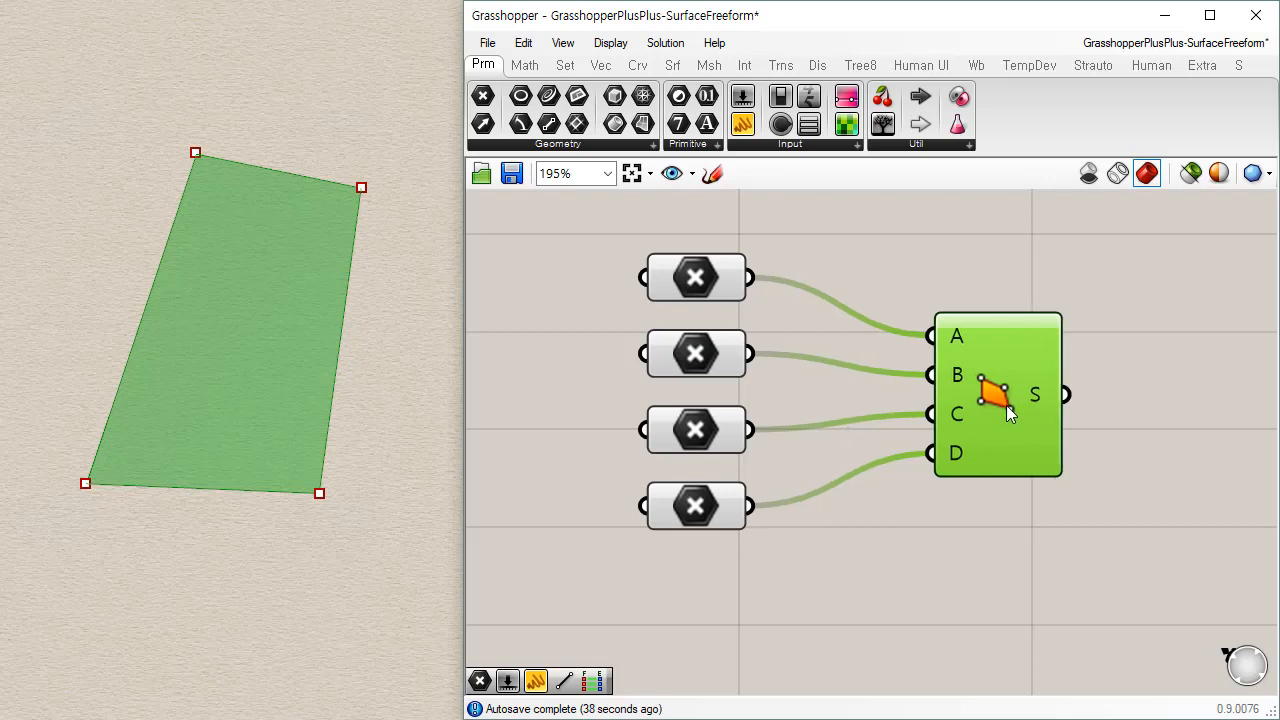
click(1081, 440)
drag(806, 229, 665, 570)
click(1006, 586)
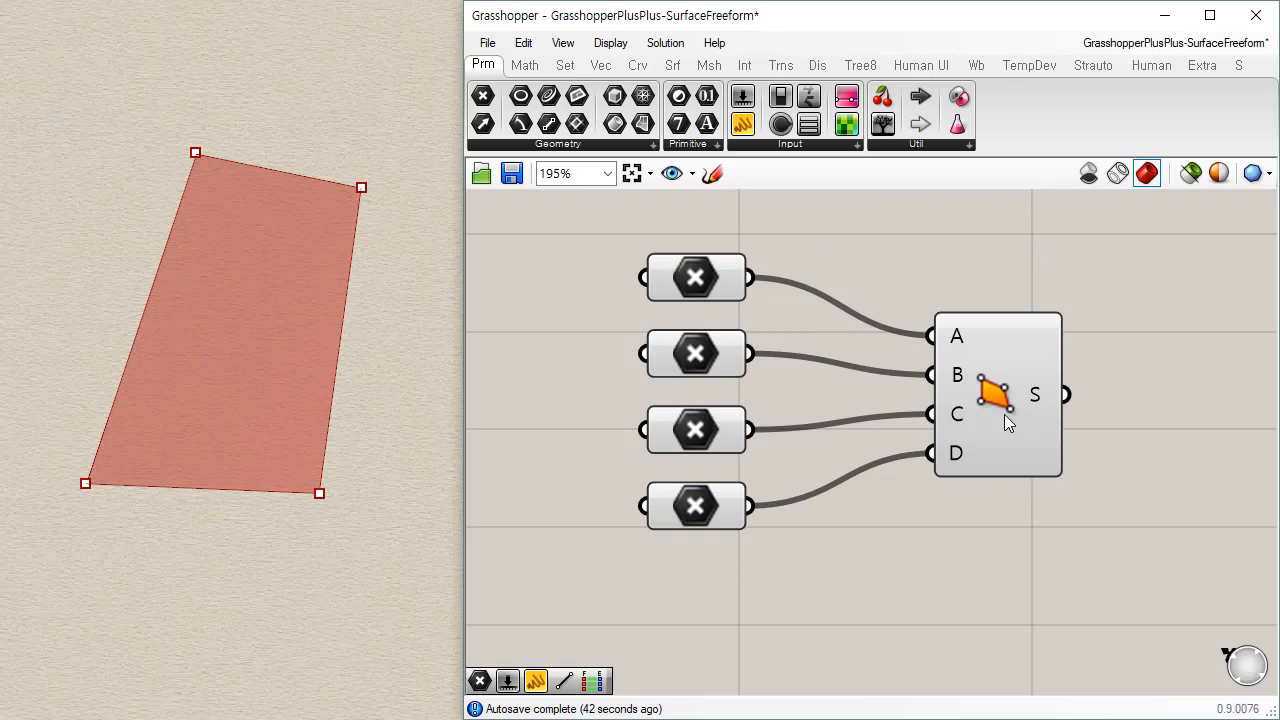
drag(998, 409, 912, 406)
click(1027, 407)
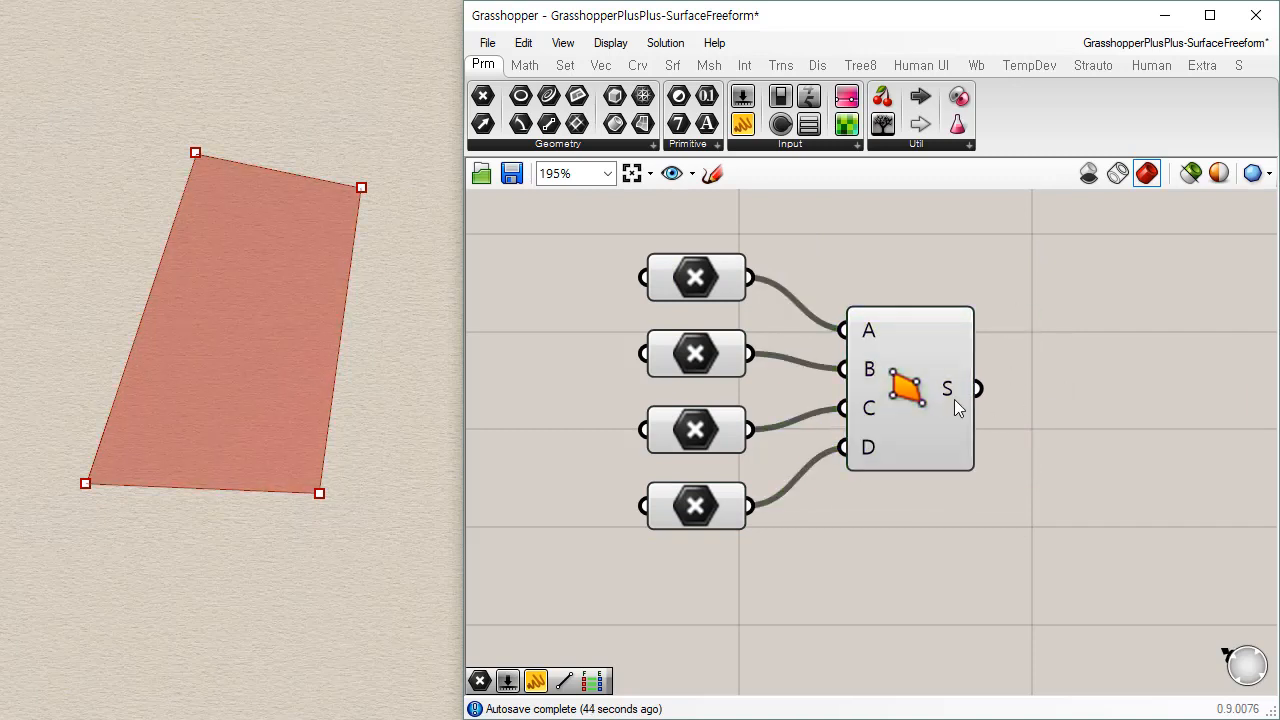
Step: Add a Surface From Points component and place it below the 4Point Surface component
right_drag(955, 405, 857, 360)
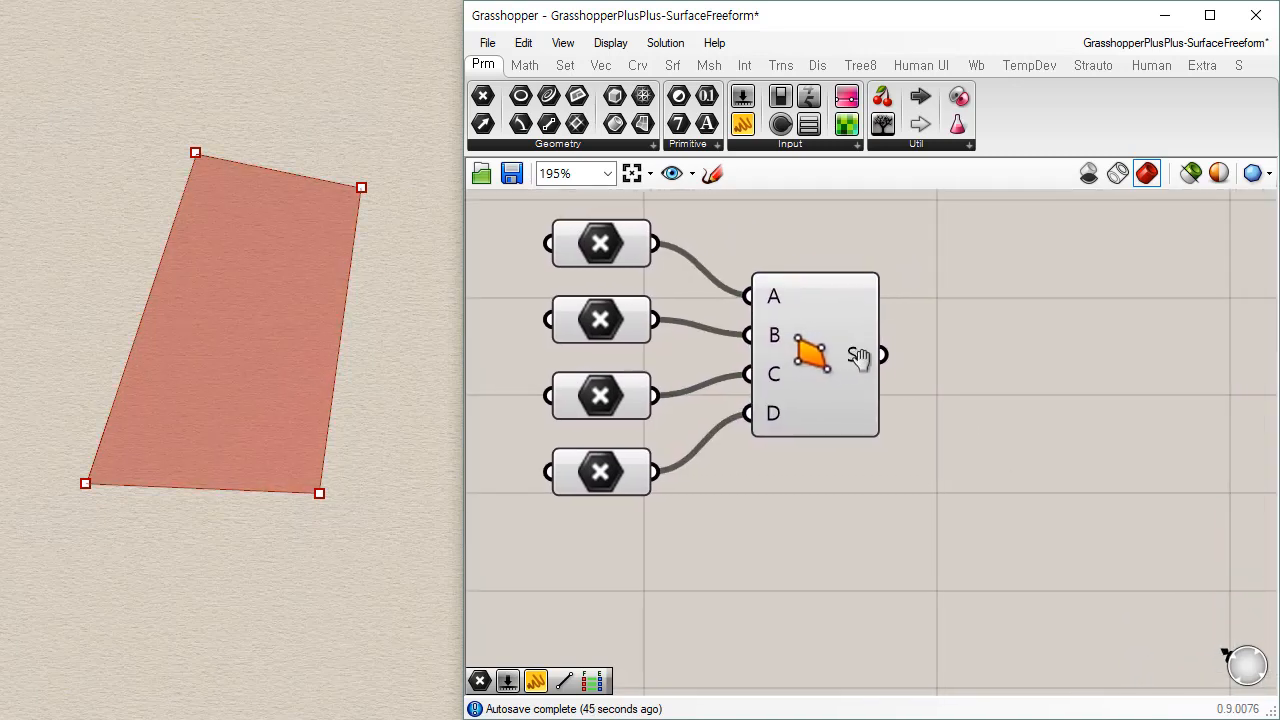
click(673, 64)
click(697, 150)
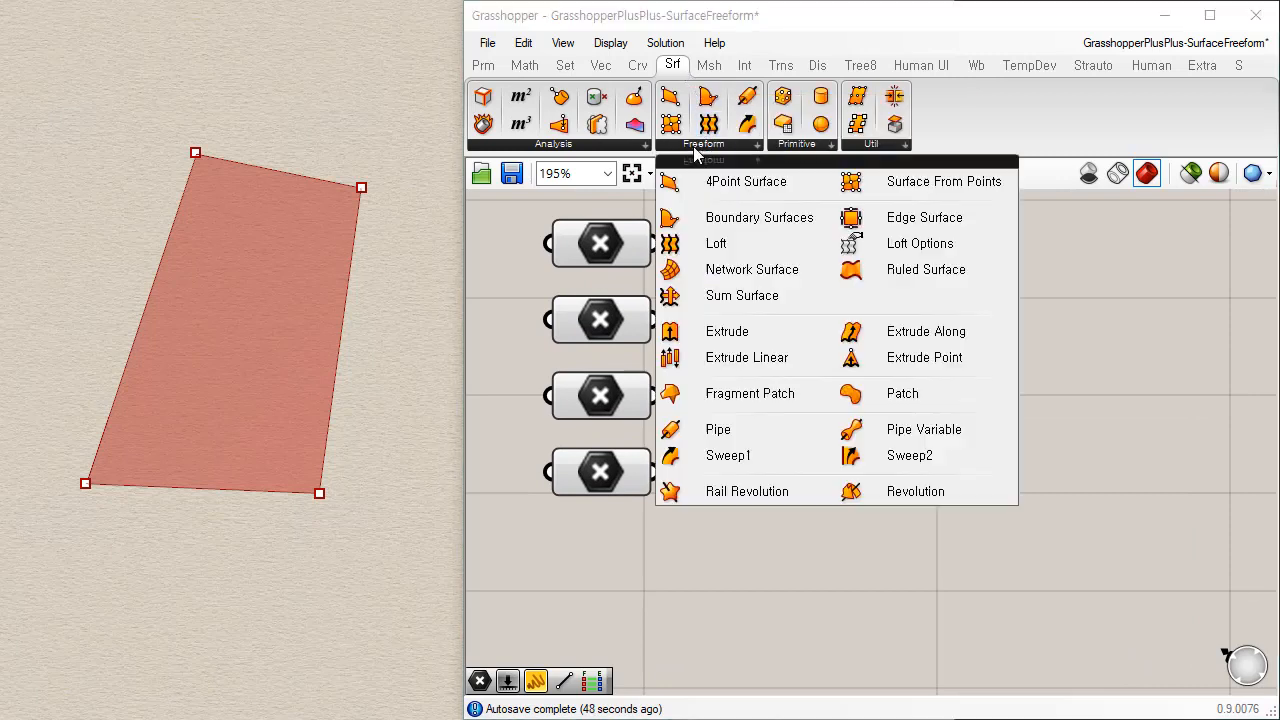
click(935, 186)
click(1081, 493)
right_drag(978, 608, 932, 511)
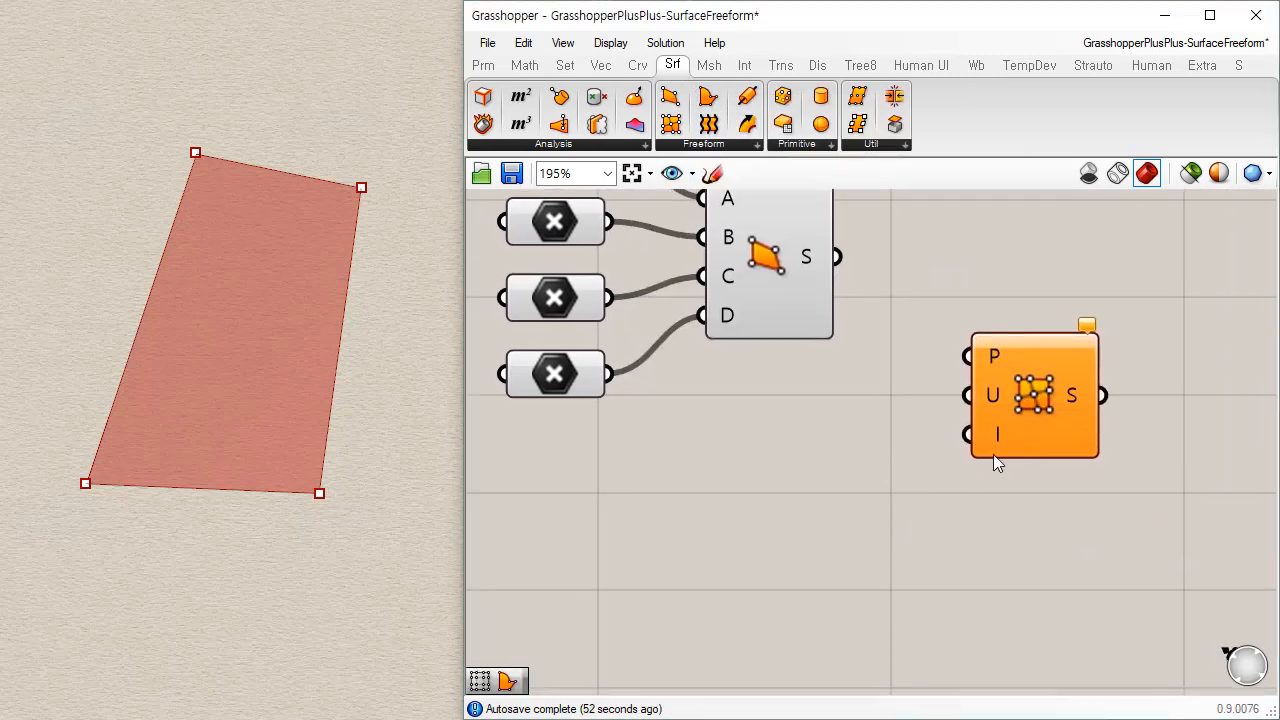
drag(1020, 414, 766, 573)
click(876, 360)
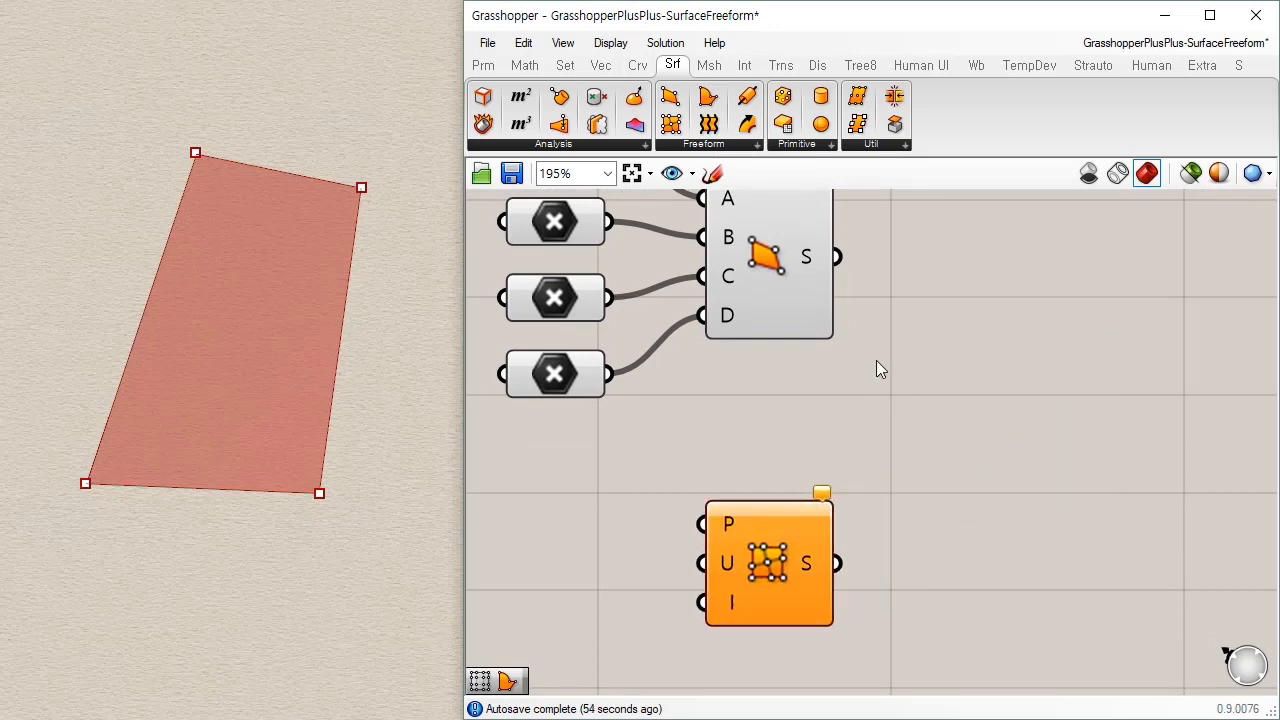
right_drag(820, 356, 886, 404)
scroll(880, 410, down, 2)
mouse_move(856, 555)
mouse_down()
mouse_move(971, 506)
mouse_move(880, 549)
mouse_up()
click(959, 431)
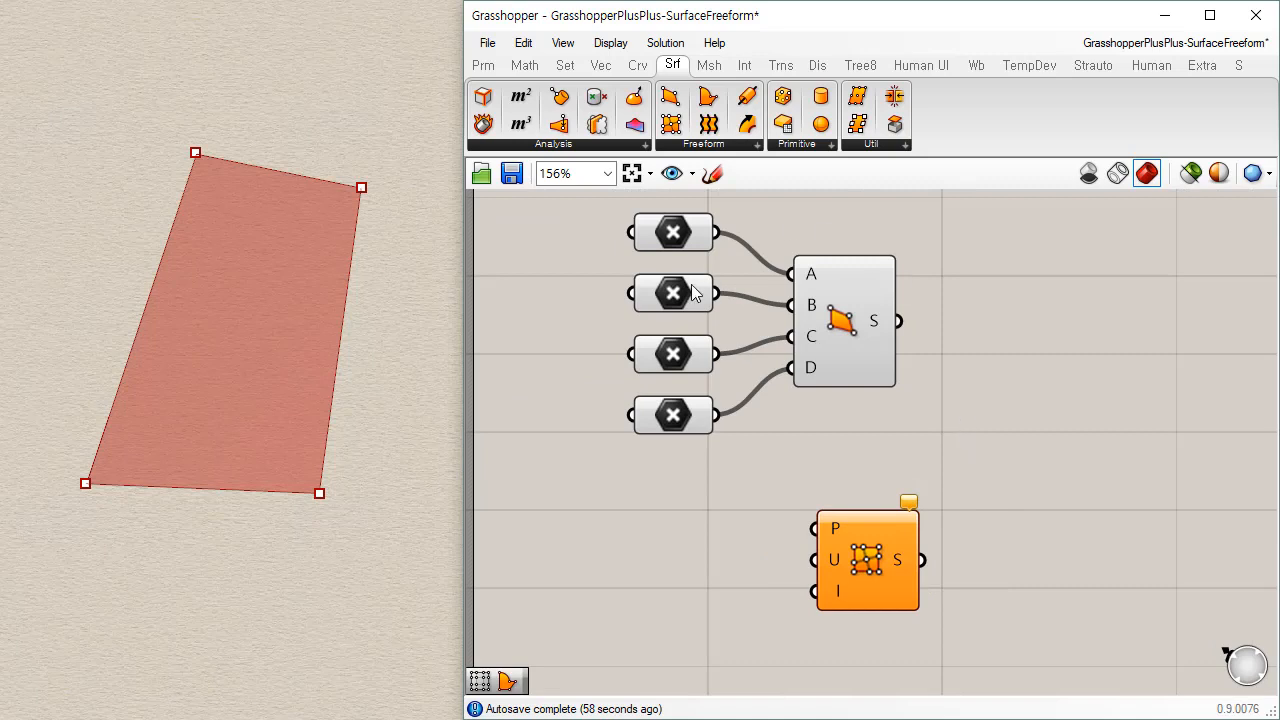
Step: Bake the 4Point Surface component's S output with the default attributes
mouse_move(862, 313)
right_click(873, 323)
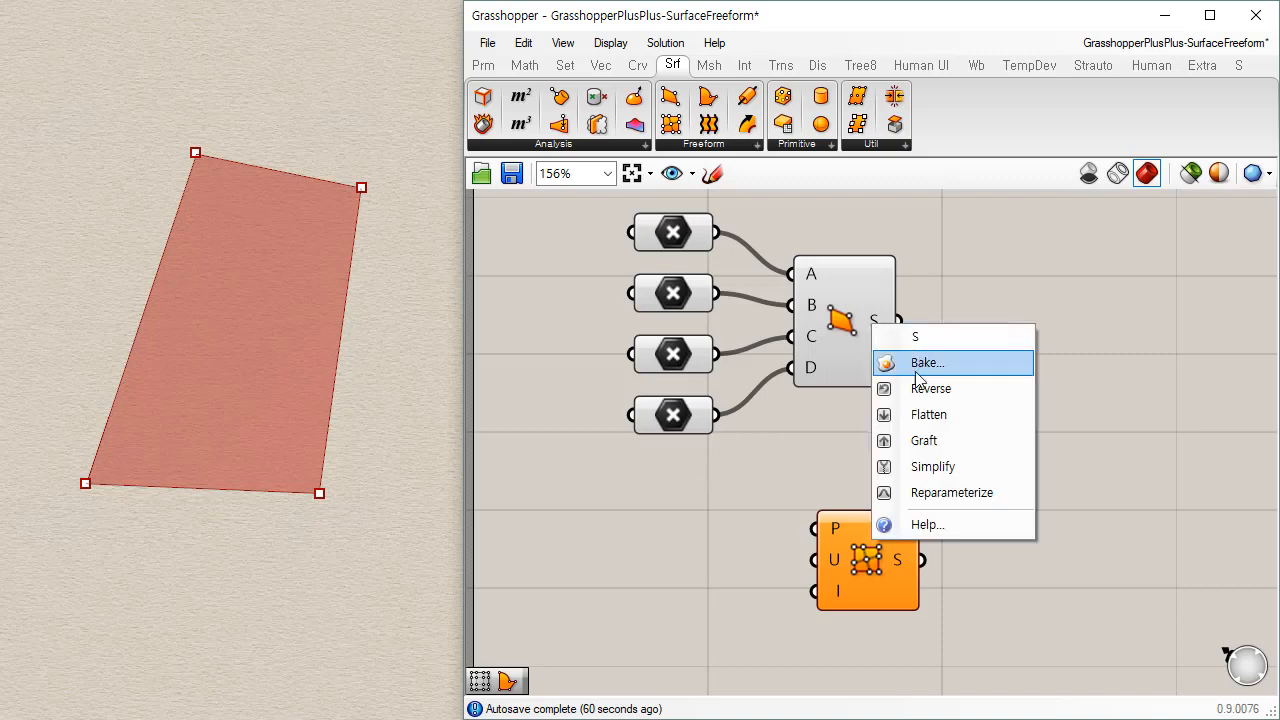
click(925, 366)
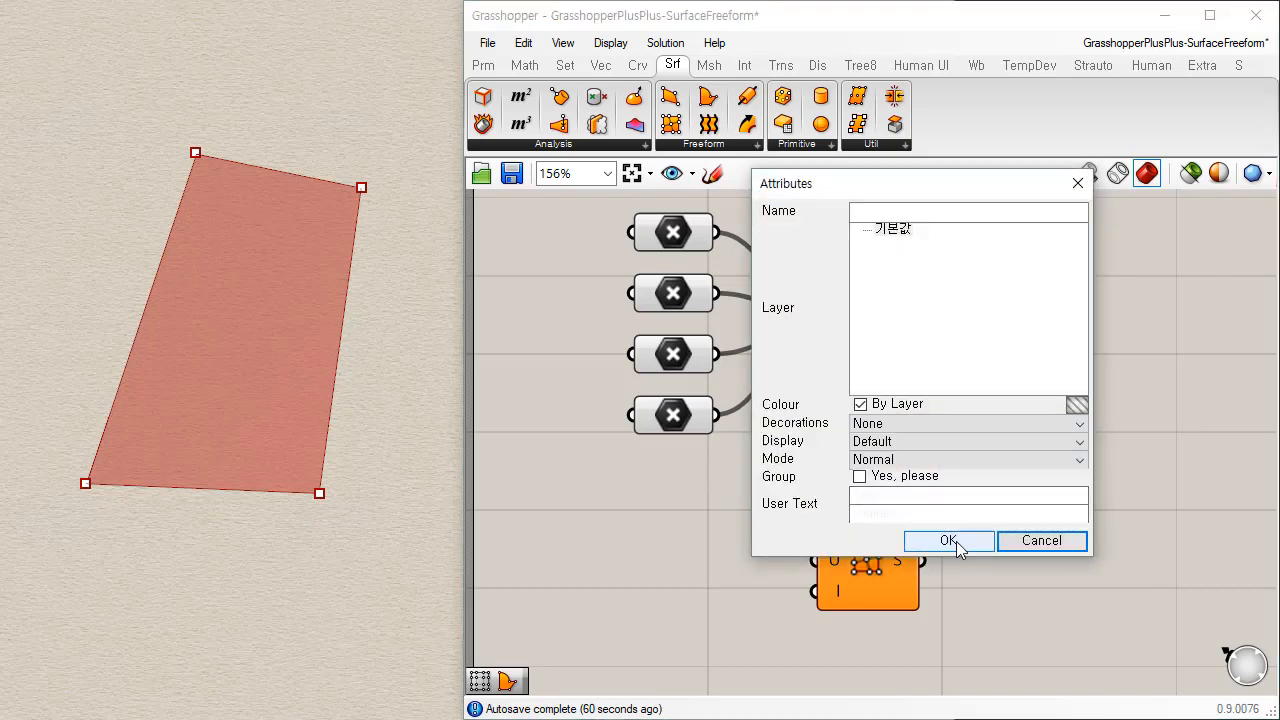
click(955, 538)
Step: Turn off the preview of the 4Point Surface component and the four Point parameters
click(845, 320)
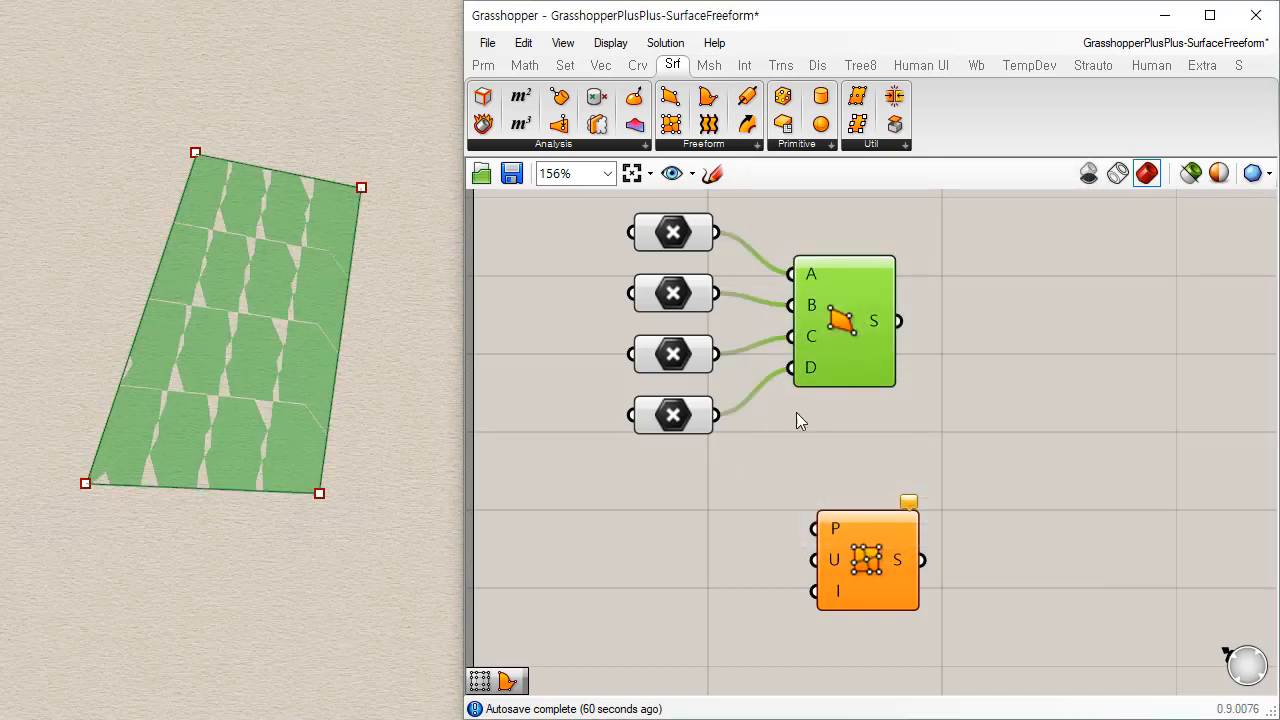
key(ctrl+q)
click(650, 462)
drag(765, 212, 653, 470)
click(430, 403)
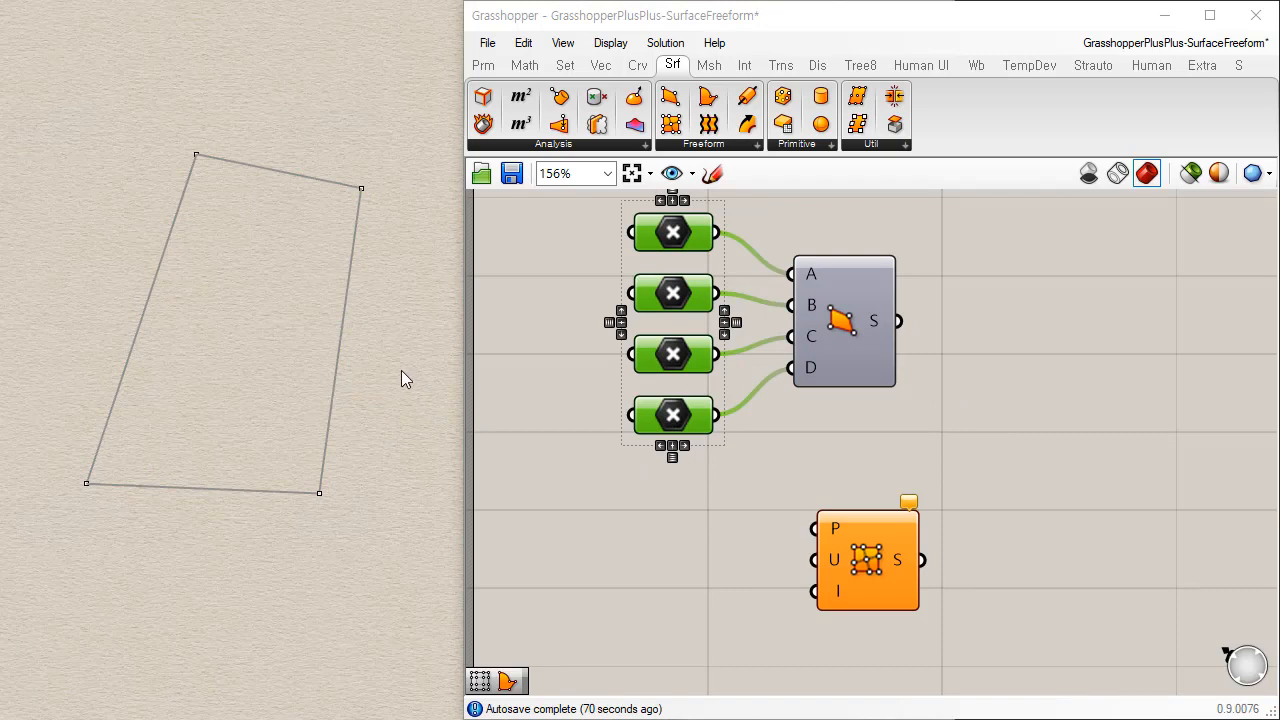
Step: Rebuild the baked surface with point counts of 10 in U and V and degree 3 in both directions
drag(402, 348, 287, 393)
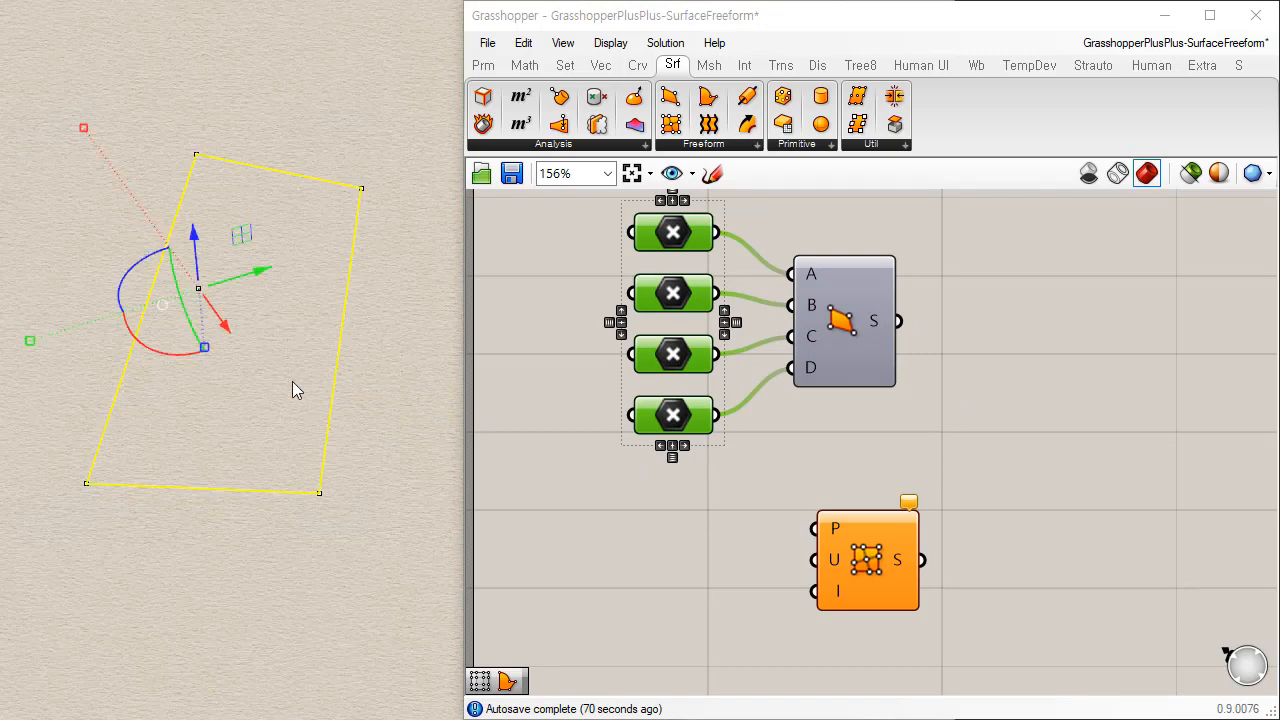
right_click(292, 381)
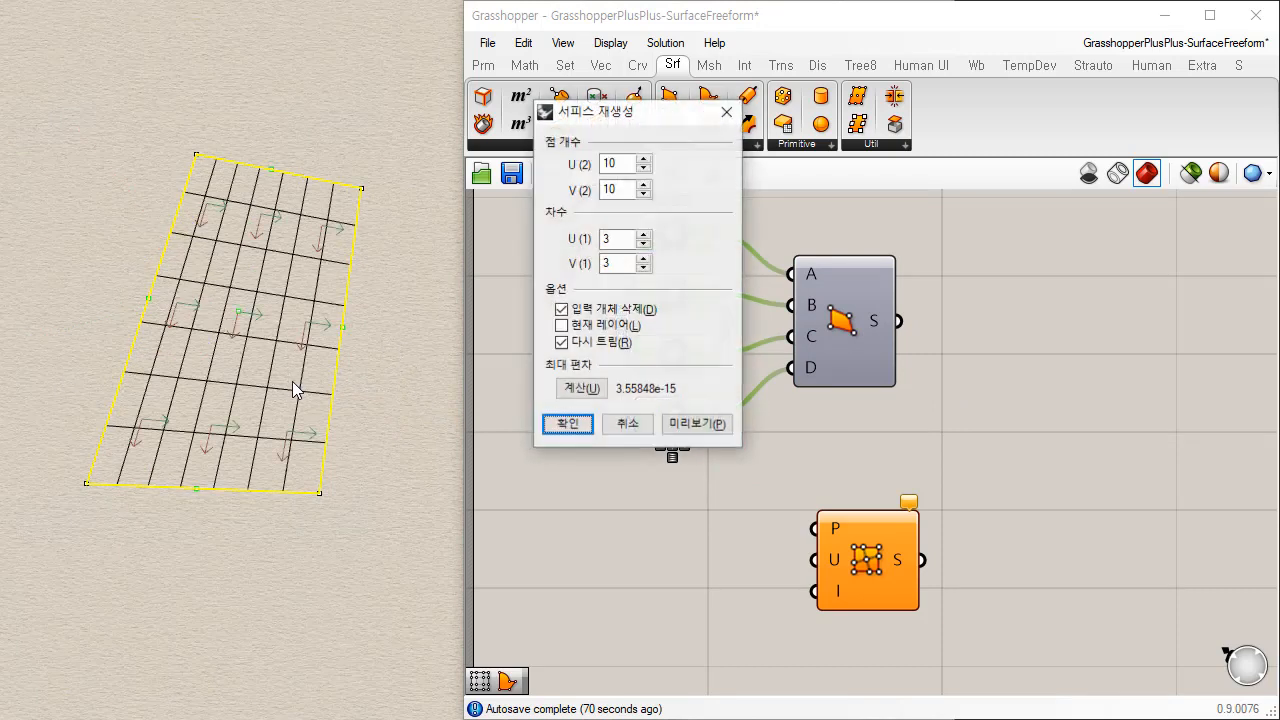
click(567, 424)
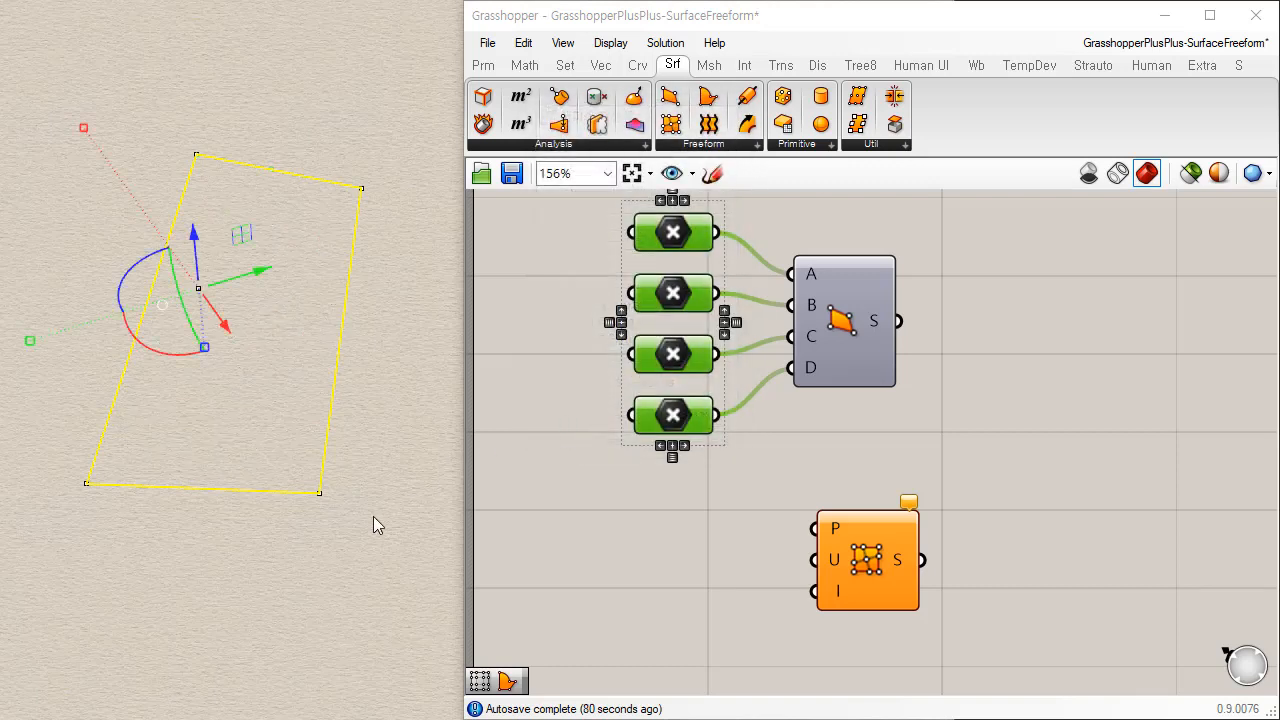
Step: Add a Surface parameter below the Point parameters and reference the rebuilt surface in it
click(483, 65)
drag(645, 124, 640, 527)
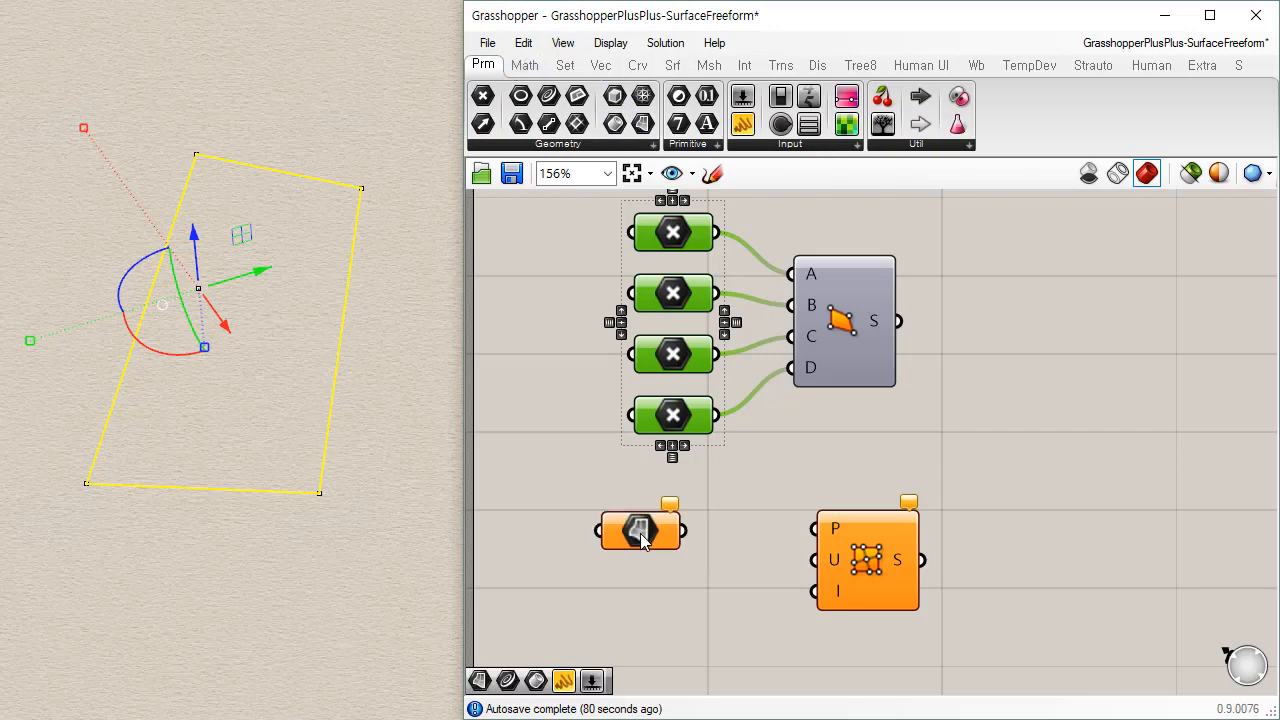
right_click(630, 530)
click(722, 610)
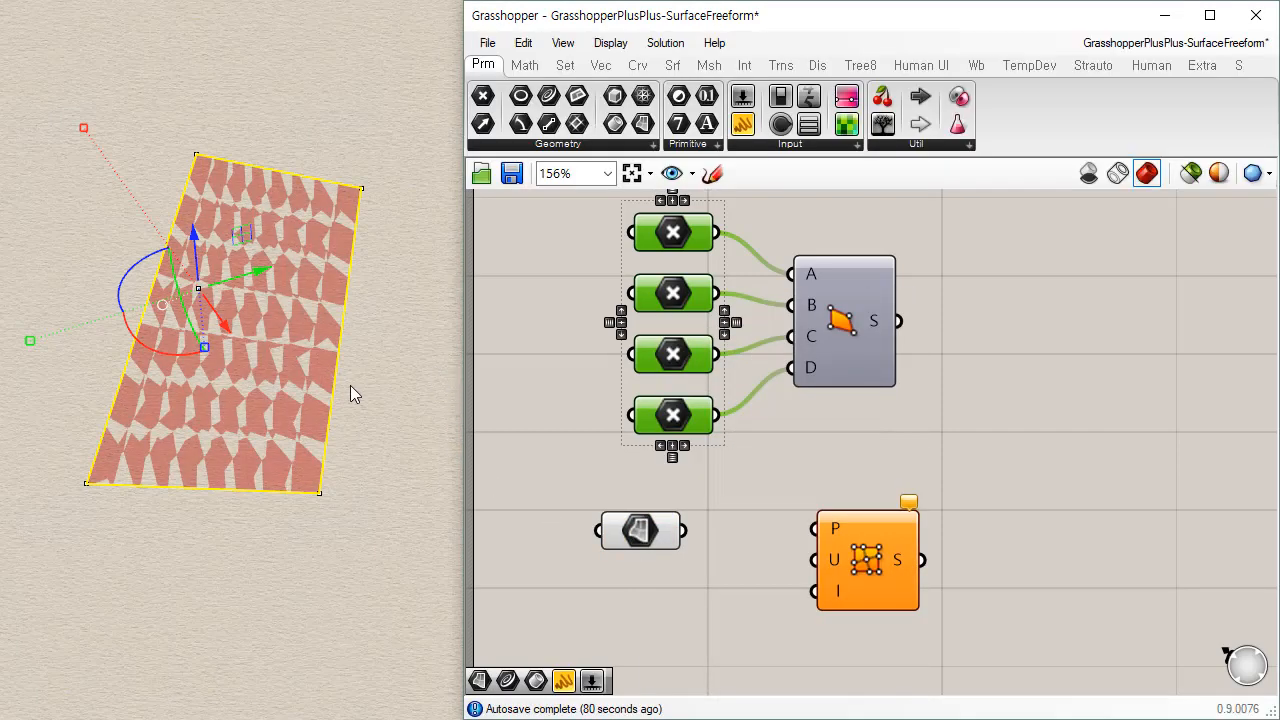
mouse_move(360, 511)
right_down()
mouse_move(340, 449)
mouse_move(370, 513)
right_up()
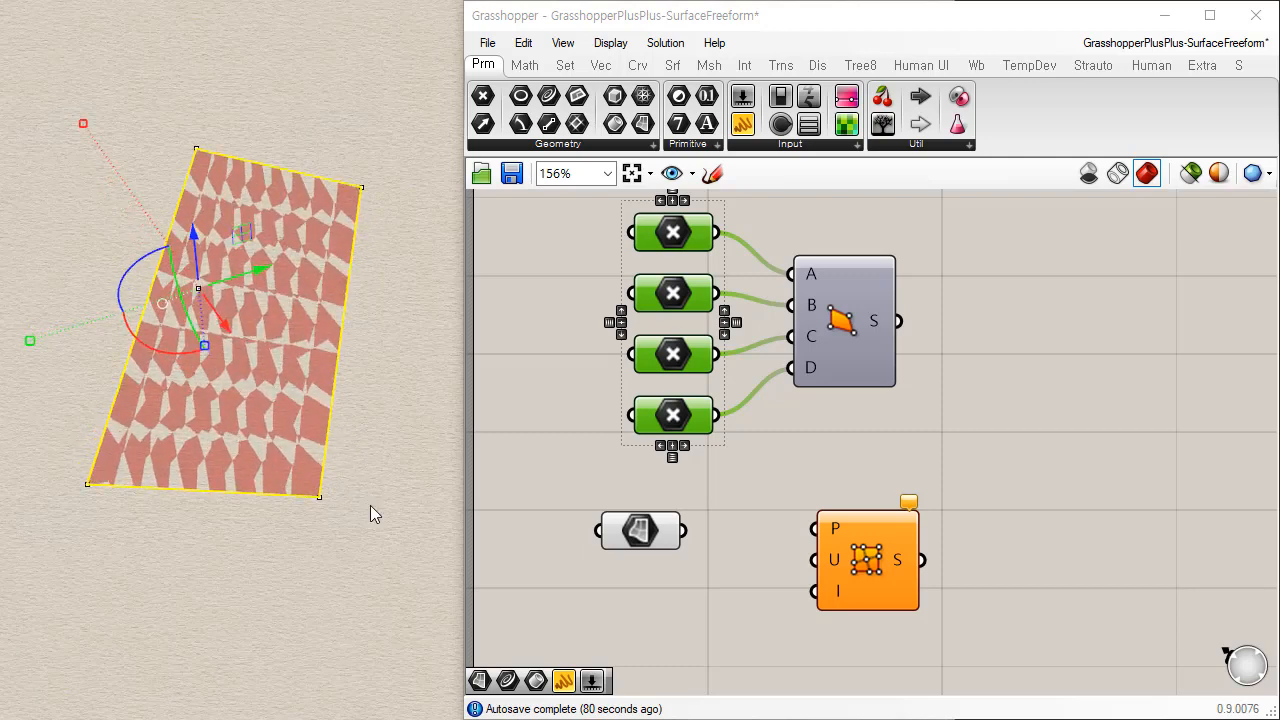
Step: Insert a Divide Surface component before Surface From Points and connect the Surface parameter to its S input
drag(880, 566, 983, 568)
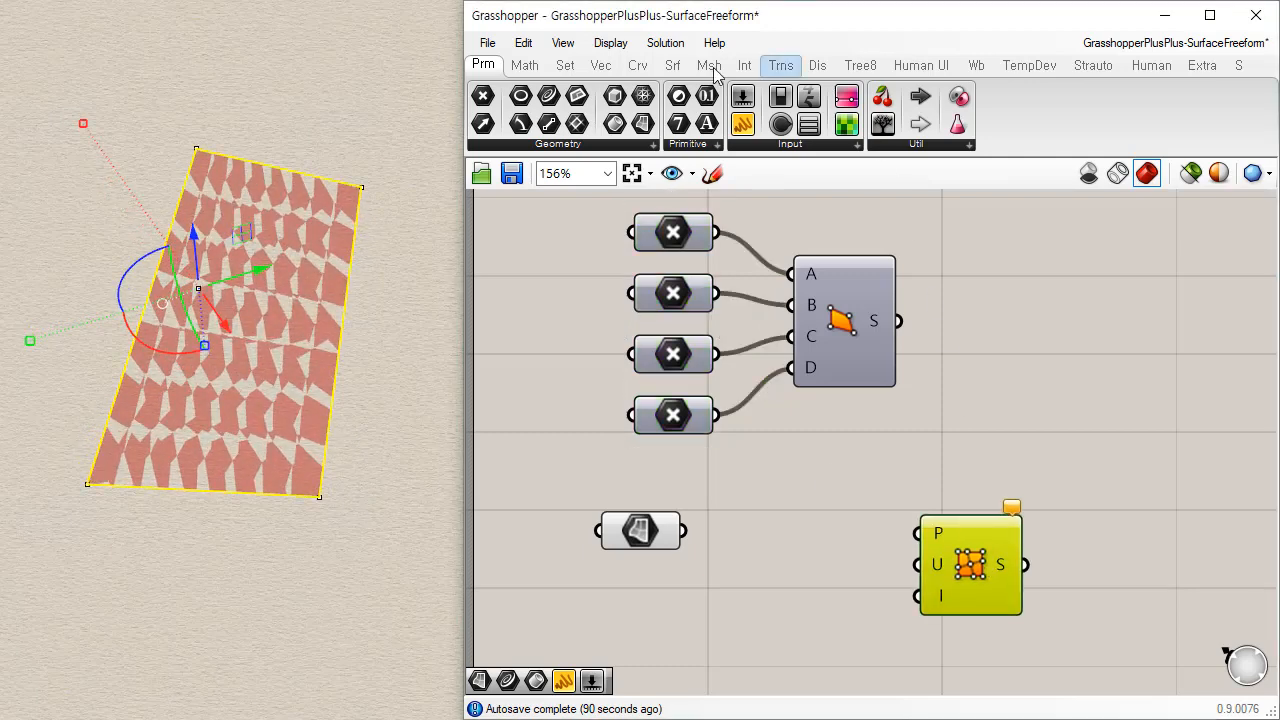
click(866, 531)
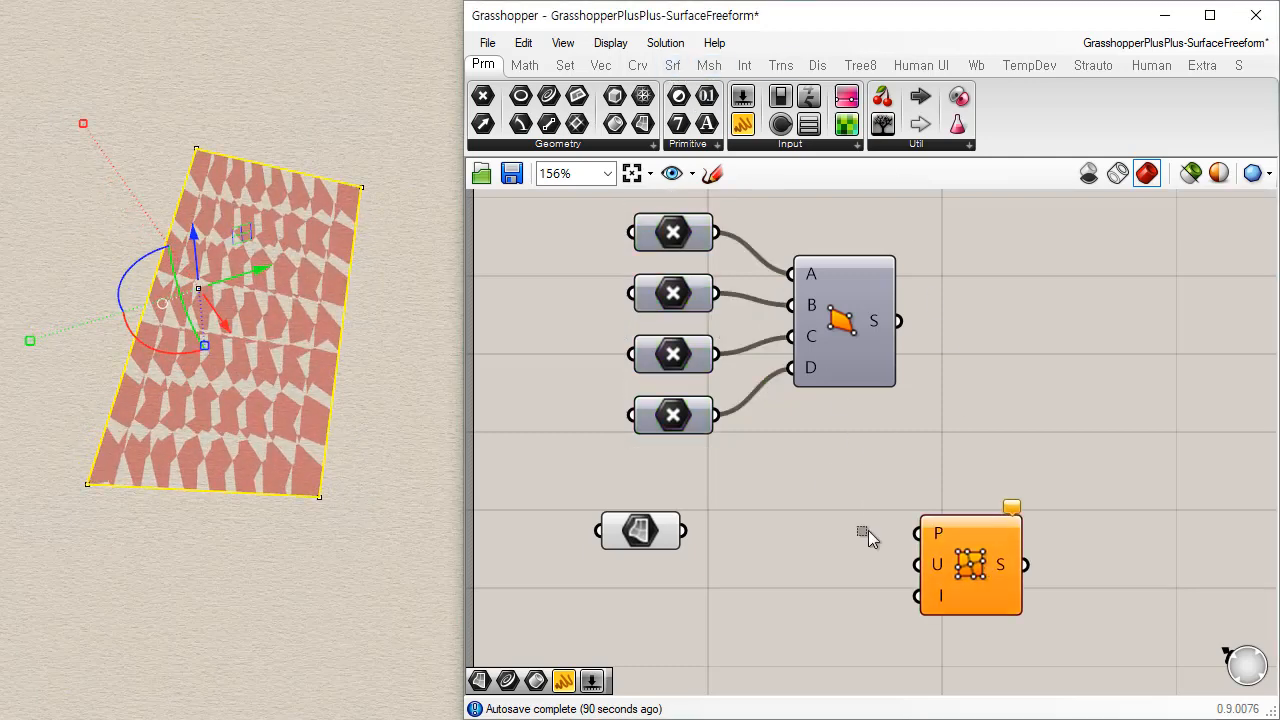
click(638, 532)
click(672, 64)
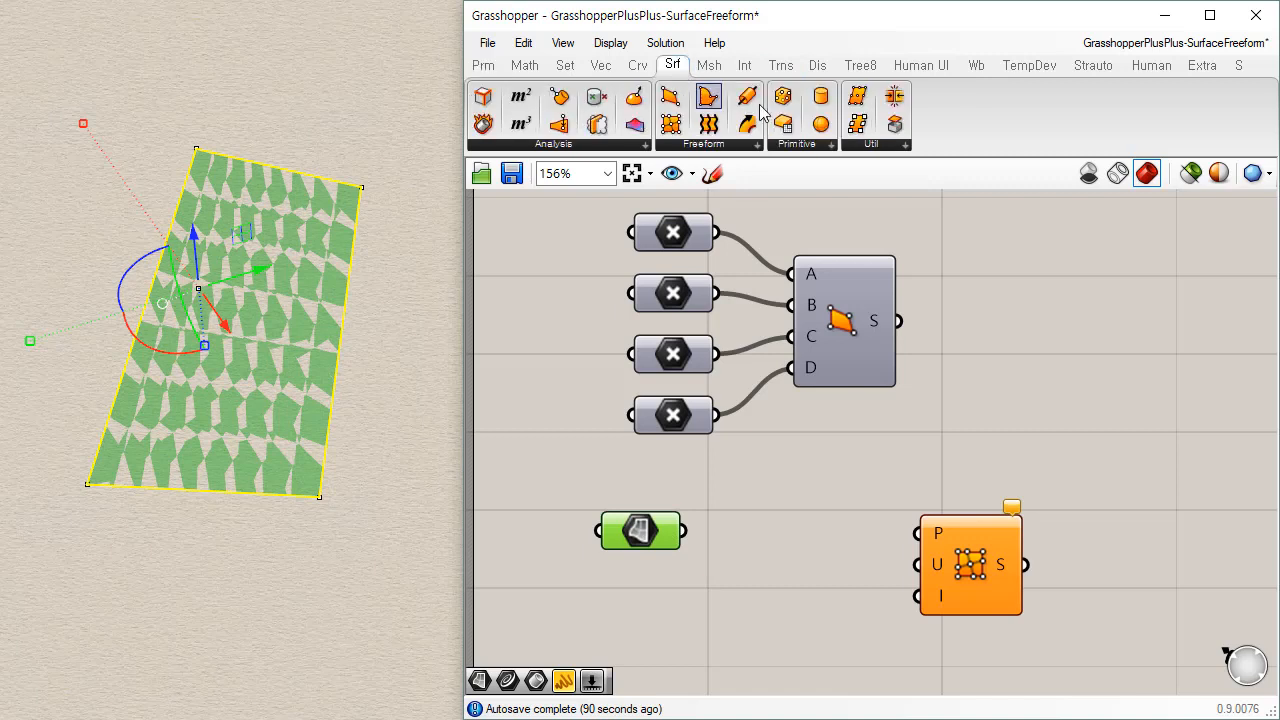
click(800, 148)
click(873, 147)
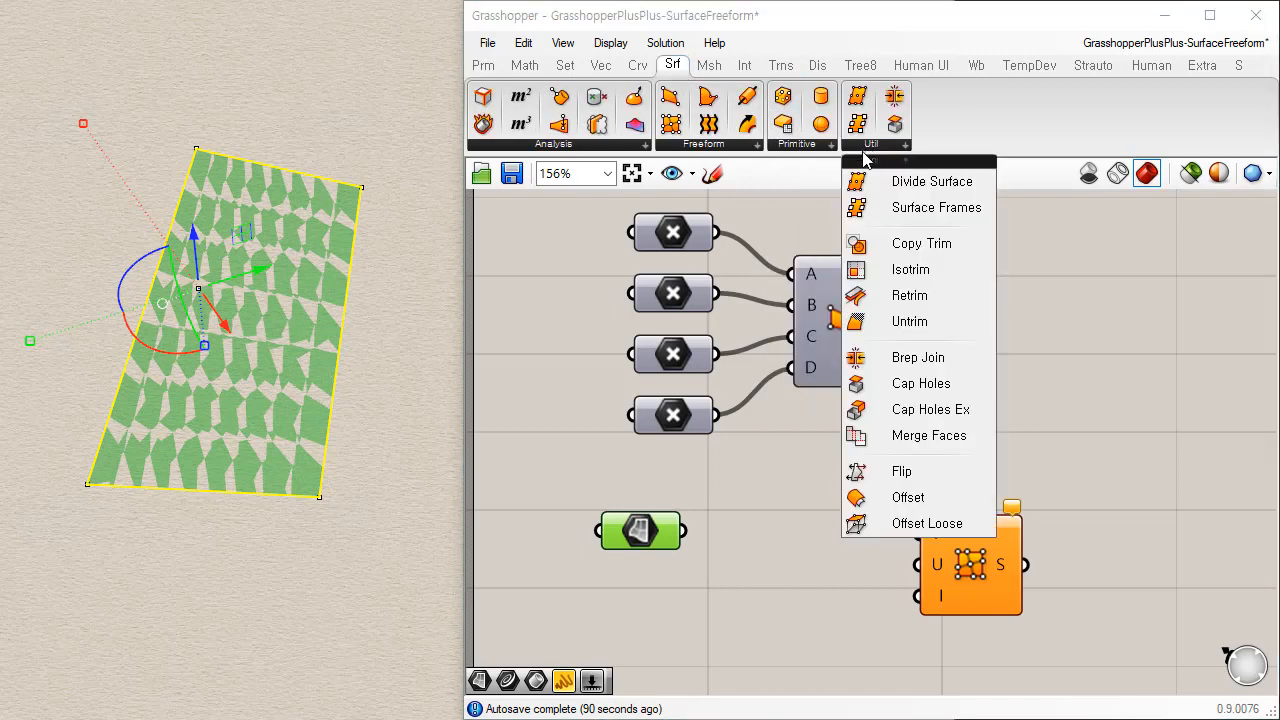
click(932, 182)
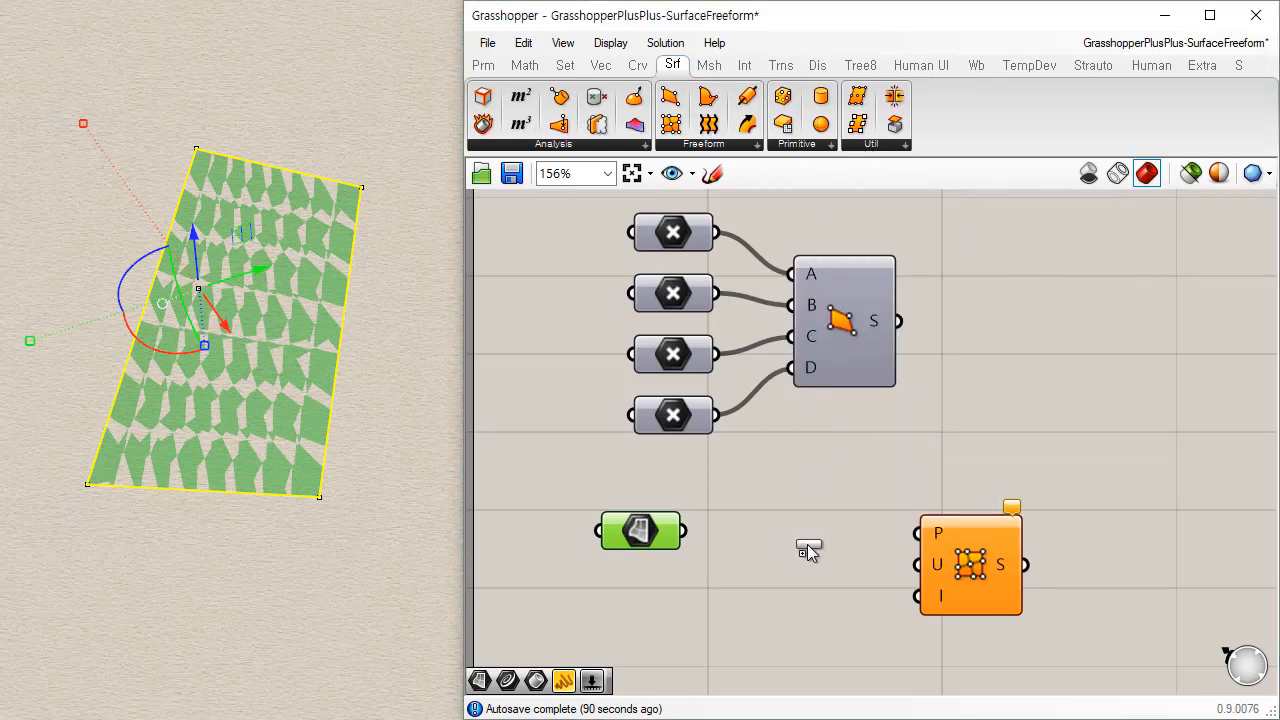
click(807, 544)
drag(683, 531, 752, 513)
click(778, 561)
drag(778, 561, 761, 578)
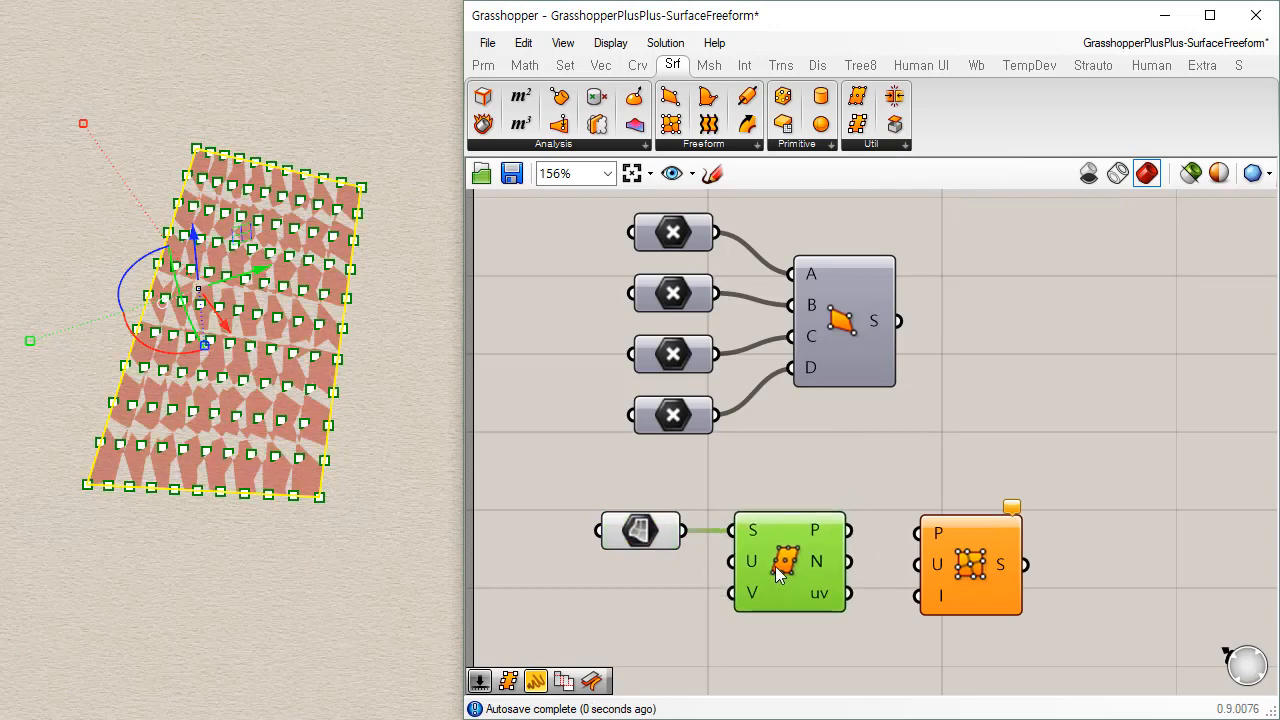
Step: Space the Divide Surface and Surface From Points components farther away from the Surface parameter
drag(936, 571, 1061, 548)
right_drag(855, 568, 839, 446)
drag(787, 445, 827, 450)
click(642, 437)
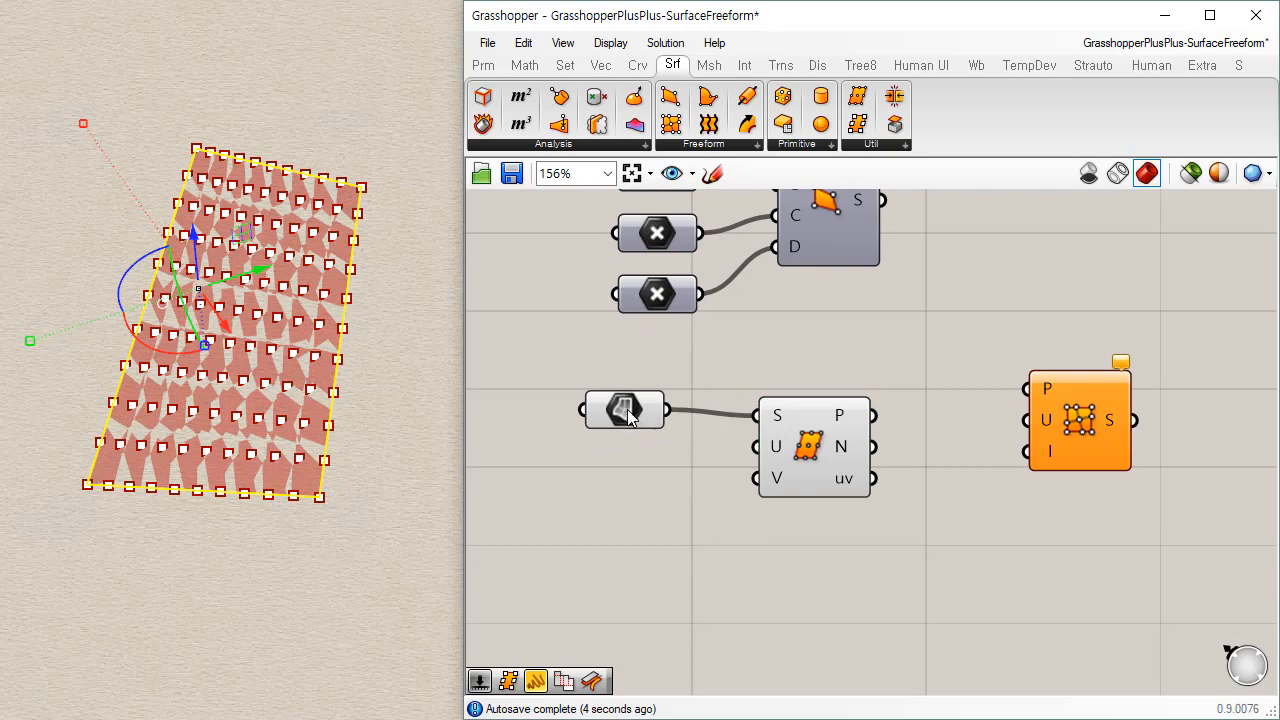
Step: Turn off the preview of the Surface parameter so only the division points are displayed
click(628, 415)
key(ctrl+q)
click(682, 525)
click(805, 448)
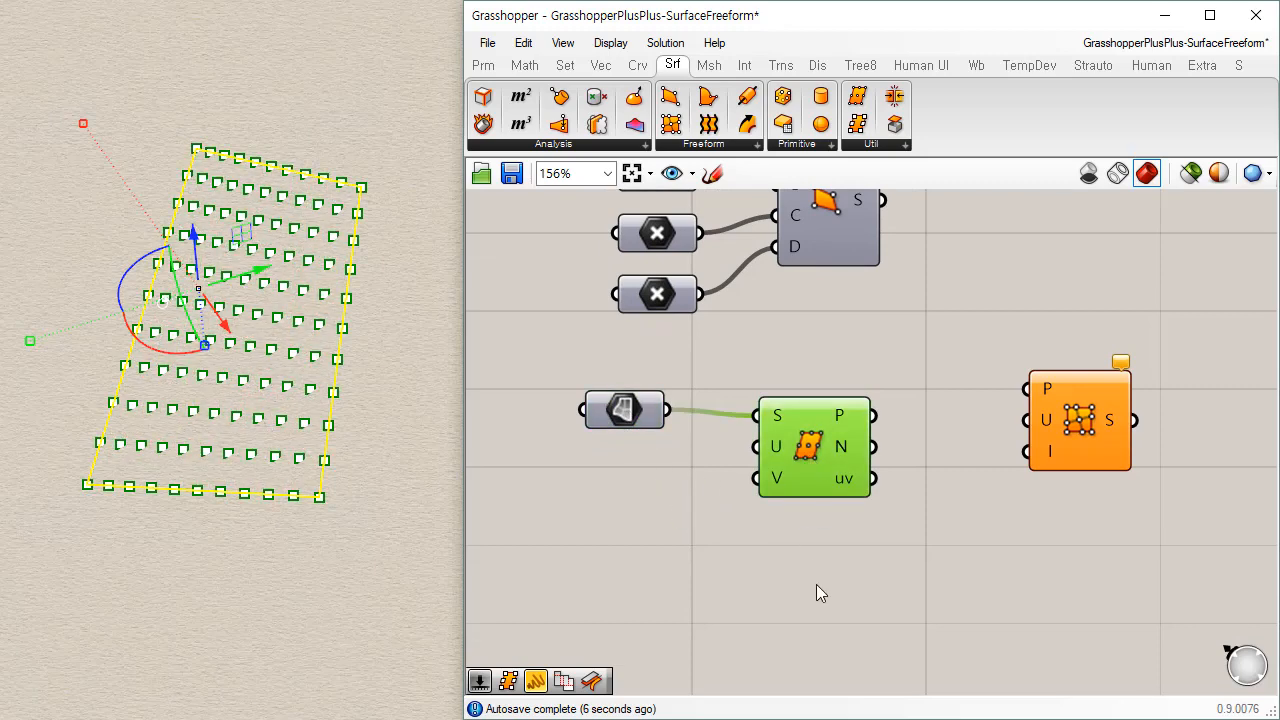
click(816, 590)
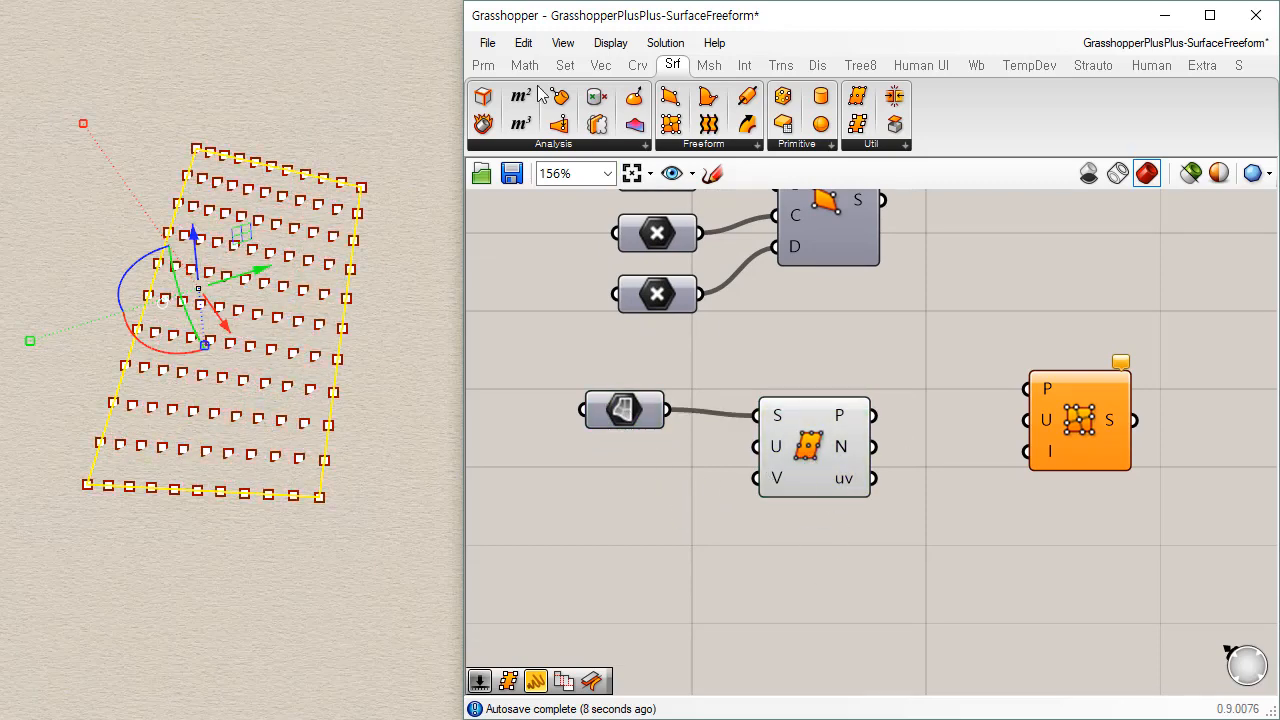
Step: Create a number slider with value 7 and connect it to the U input of Divide Surface
double_click(643, 500)
text(7)
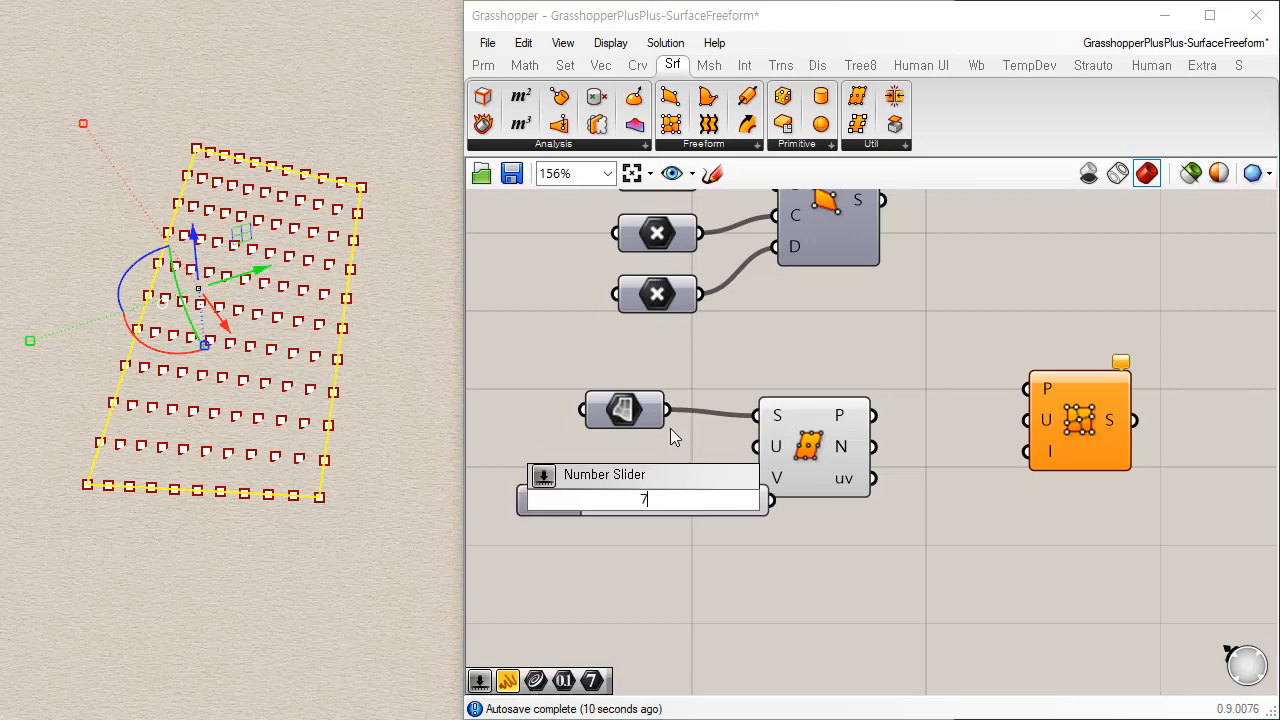
key(Return)
drag(810, 440, 721, 468)
drag(925, 460, 911, 485)
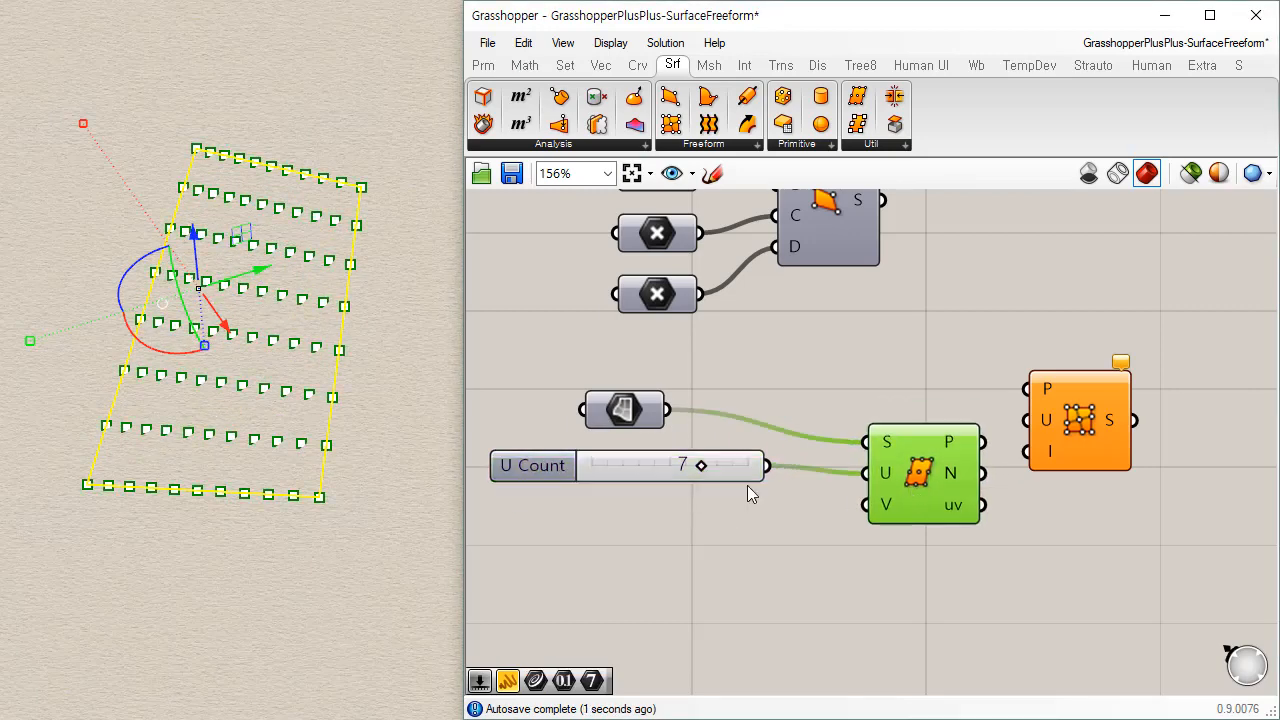
Step: Duplicate the U Count slider, set the copy to 5, connect it to Divide Surface's V input, and deselect the surface
alt+drag(732, 467, 663, 511)
drag(766, 522, 735, 519)
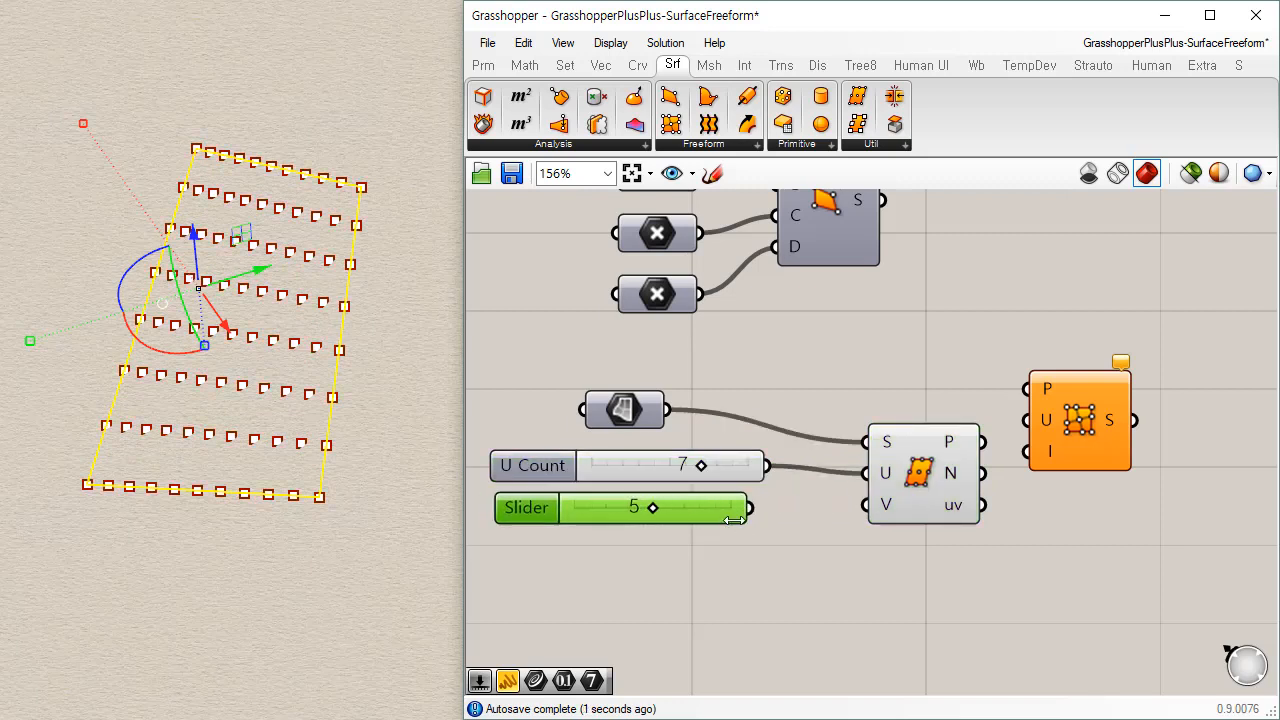
drag(815, 516, 866, 505)
drag(924, 472, 910, 450)
click(649, 571)
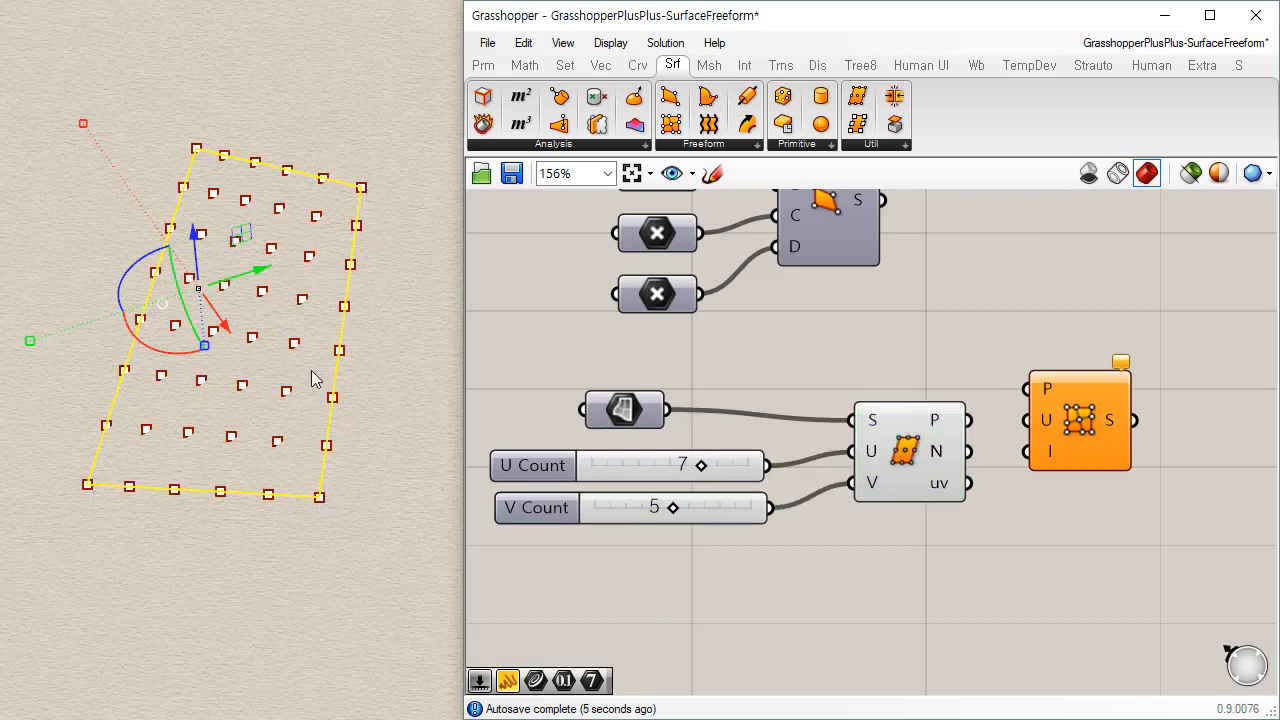
click(376, 456)
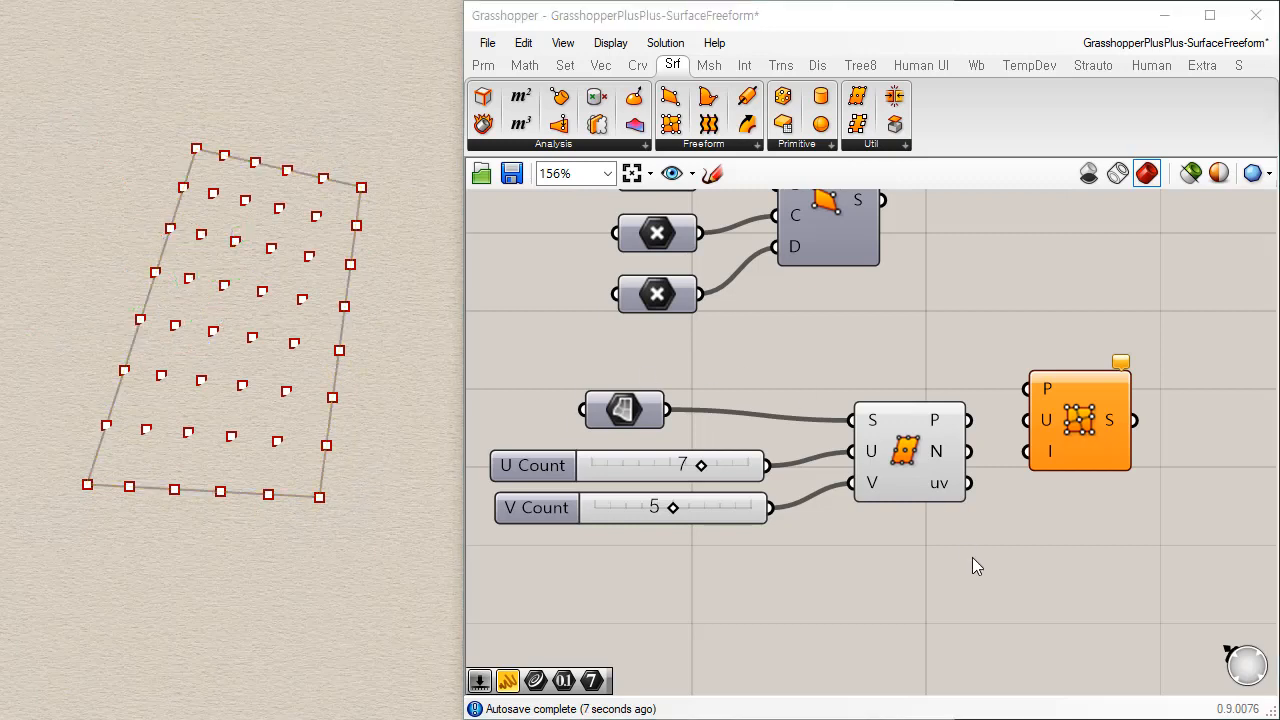
Step: Make room after Divide Surface, add a Point parameter there, and connect the P output to it
drag(910, 451, 893, 451)
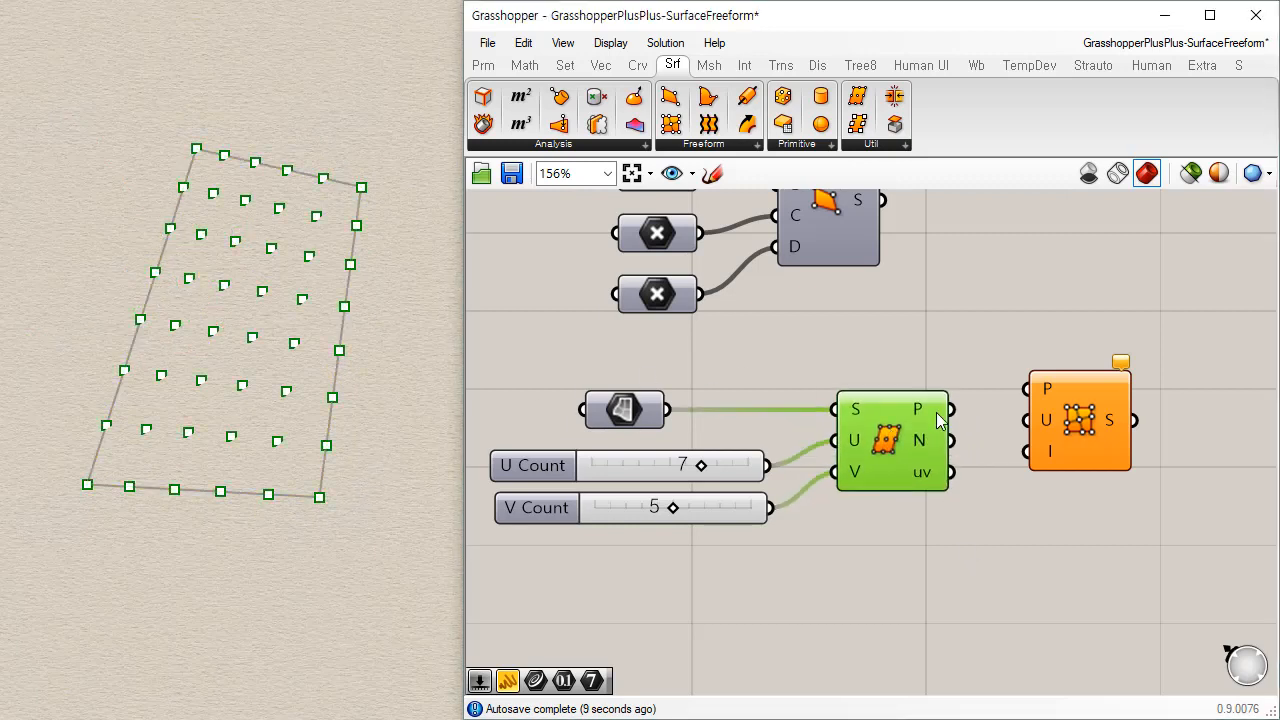
drag(1091, 427, 1148, 395)
right_drag(1146, 395, 1046, 391)
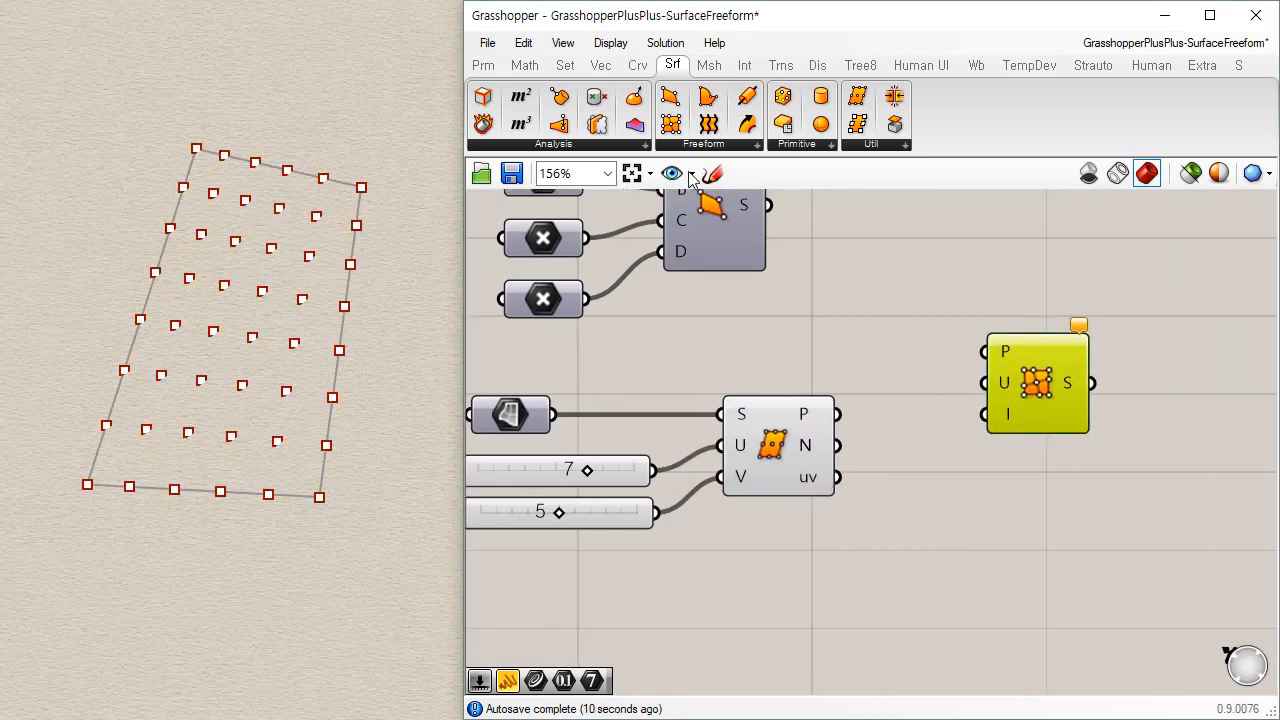
click(483, 65)
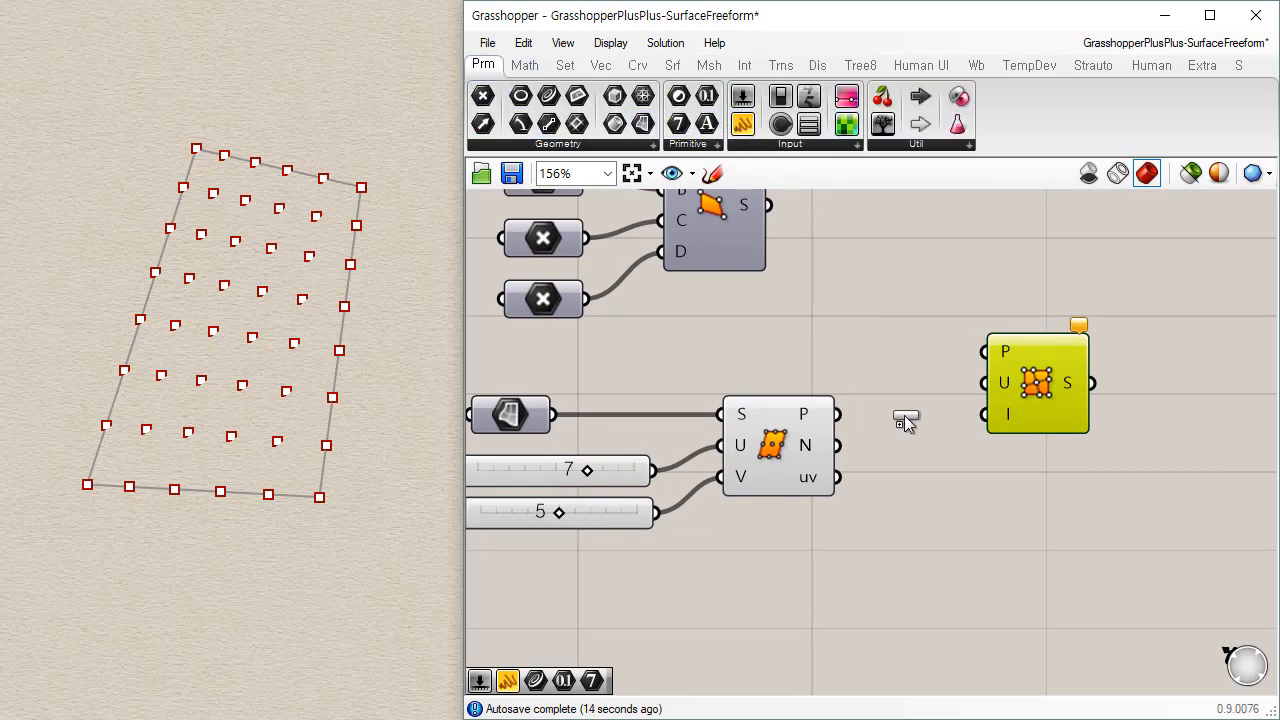
click(904, 415)
drag(840, 416, 909, 414)
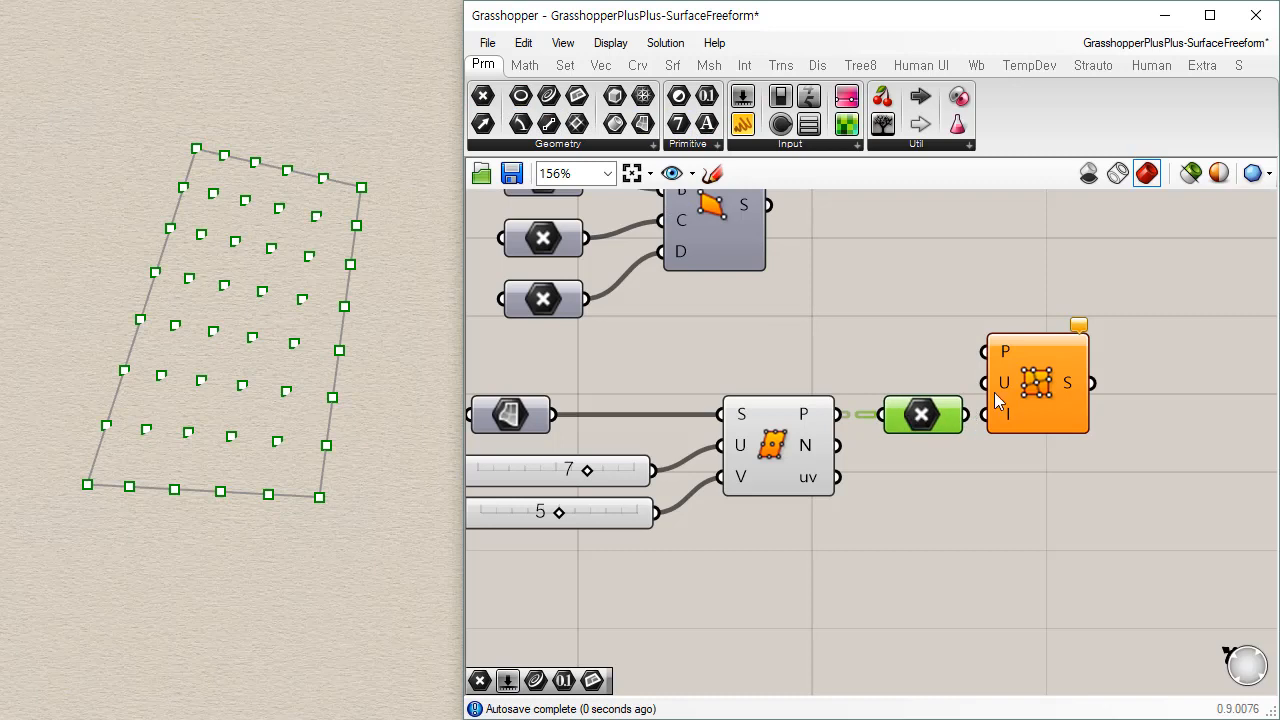
Step: Inspect the Point parameter's data structure and the P input requirement of Surface From Points
drag(991, 388, 1072, 329)
drag(1041, 388, 1103, 310)
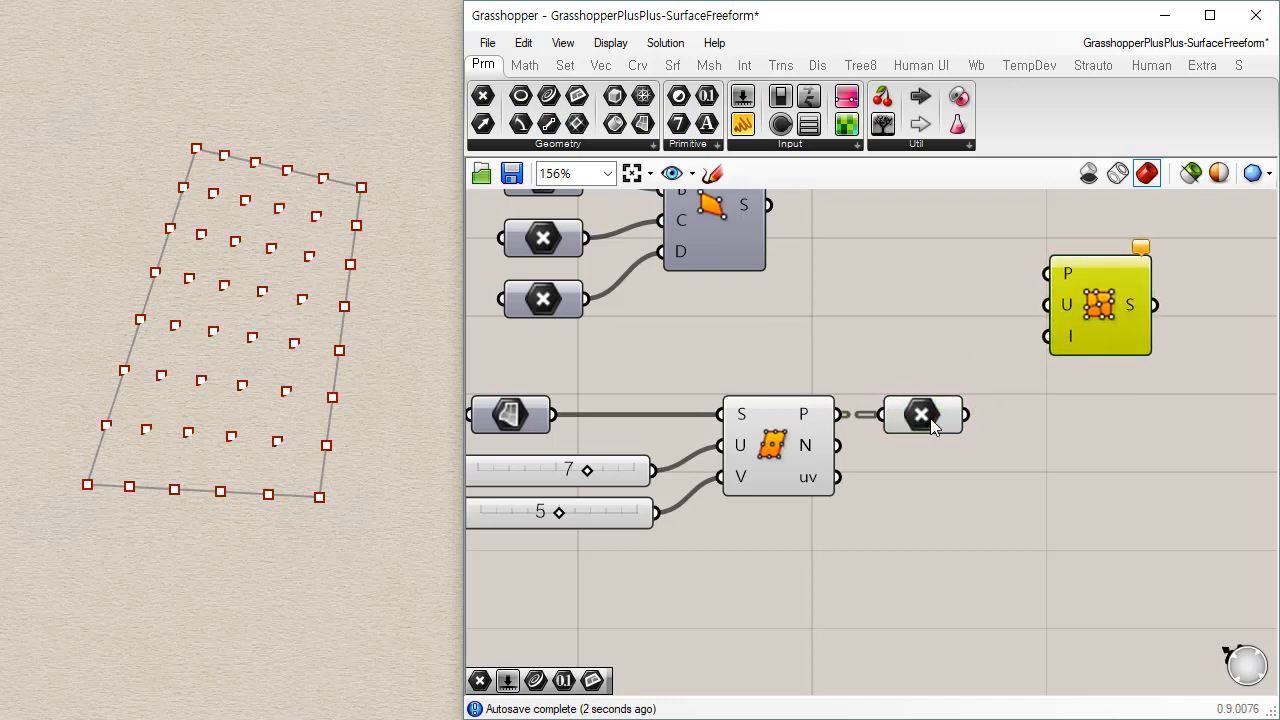
mouse_move(931, 419)
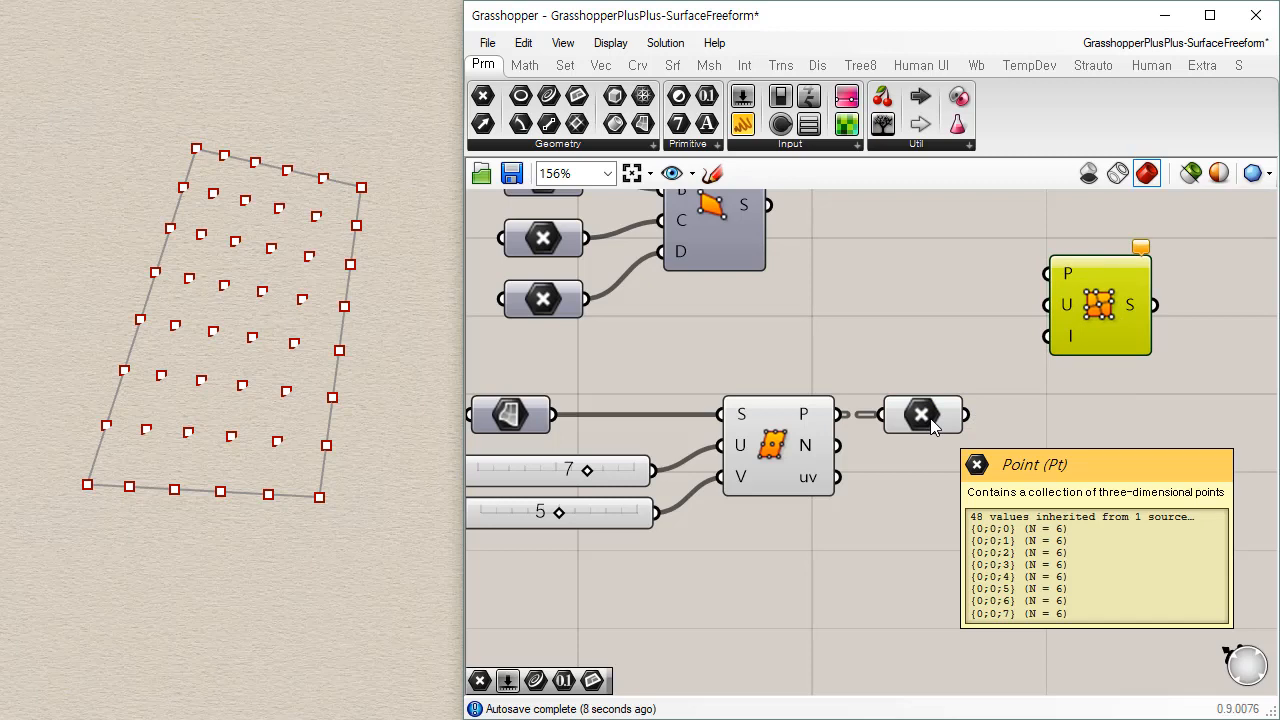
right_drag(991, 380, 903, 368)
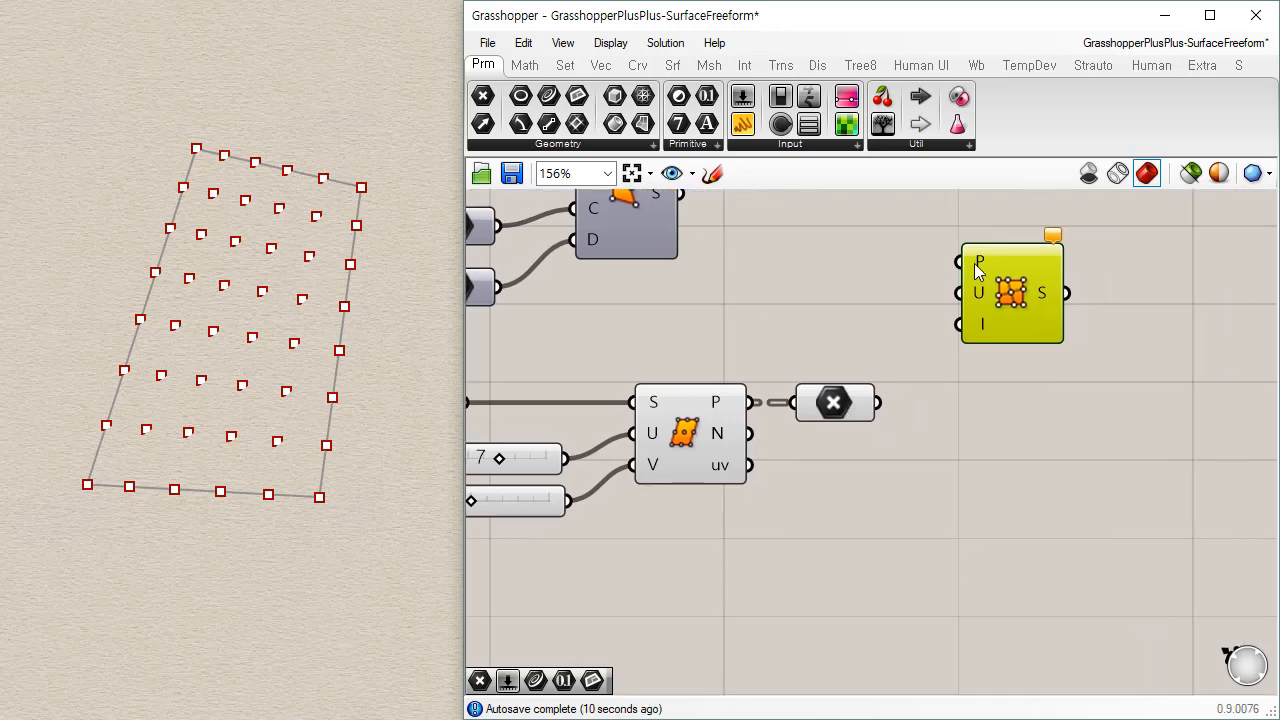
mouse_move(979, 263)
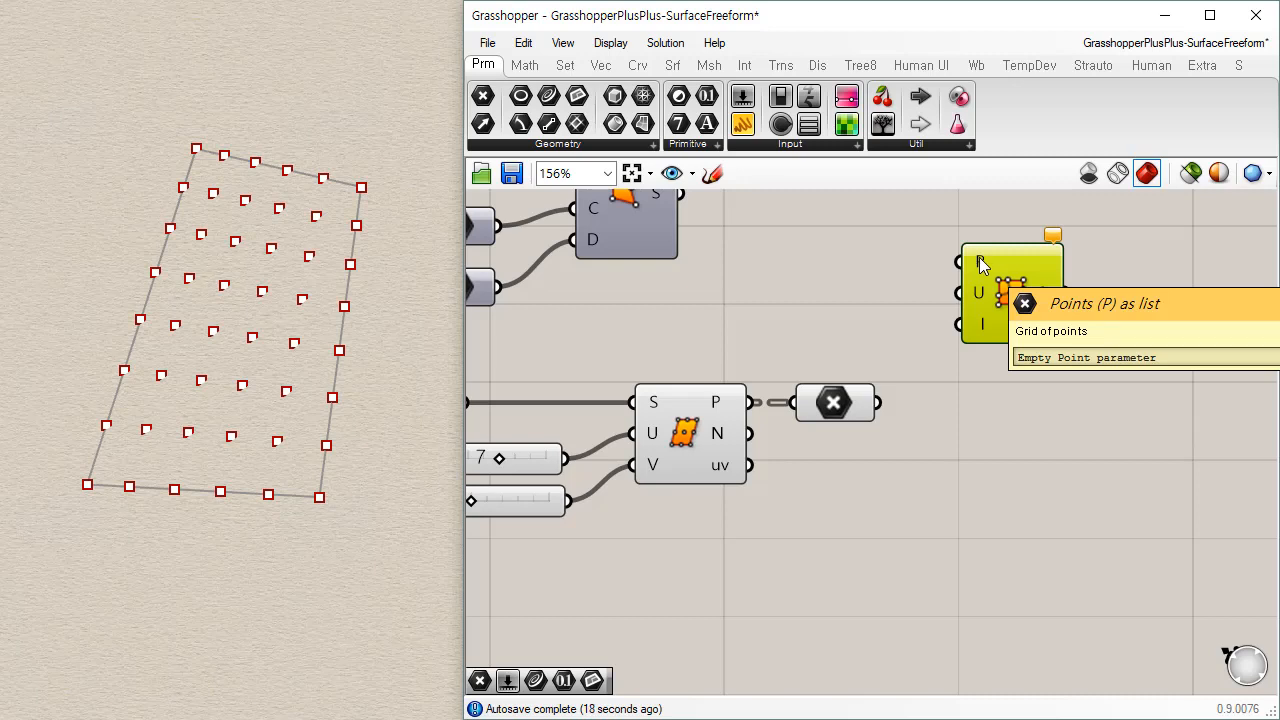
Step: Connect the Point parameter to the P input of Surface From Points and align the component beside it
drag(1010, 292, 1054, 390)
drag(877, 403, 1003, 358)
drag(1085, 417, 1046, 460)
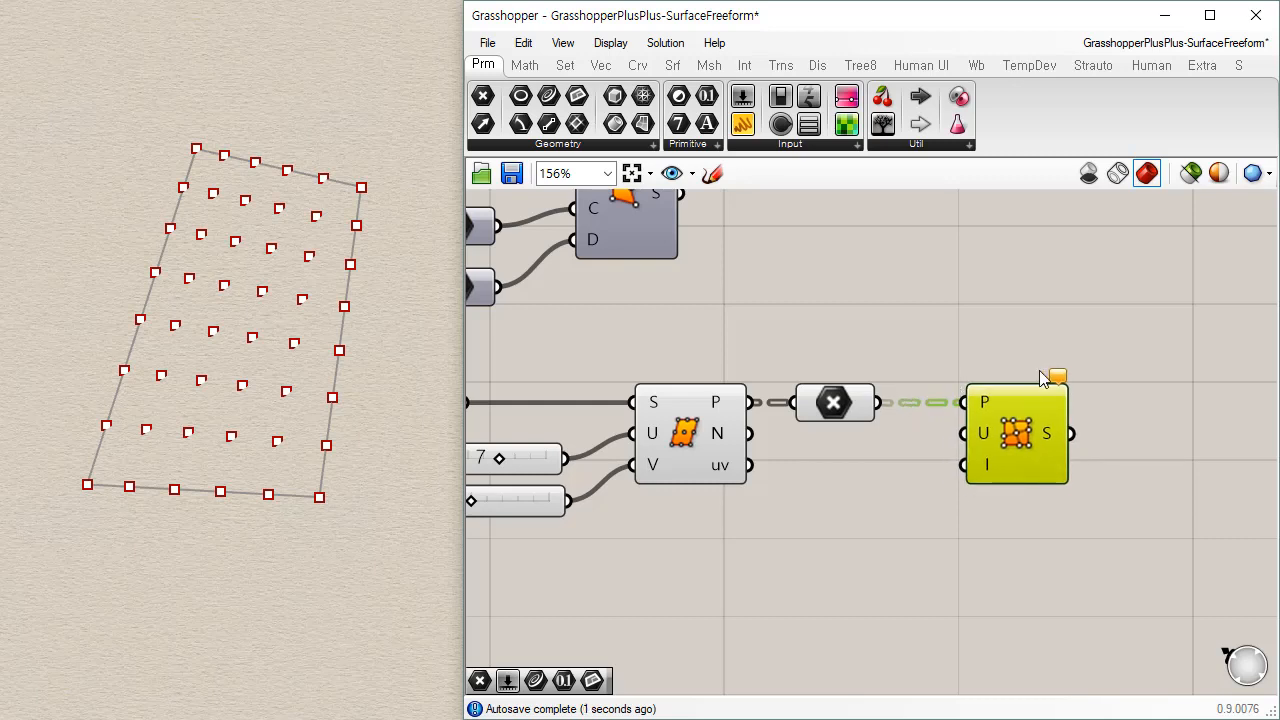
mouse_move(1058, 377)
Step: Connect the U Count slider to the U input of Surface From Points and reposition the component
drag(984, 435, 970, 513)
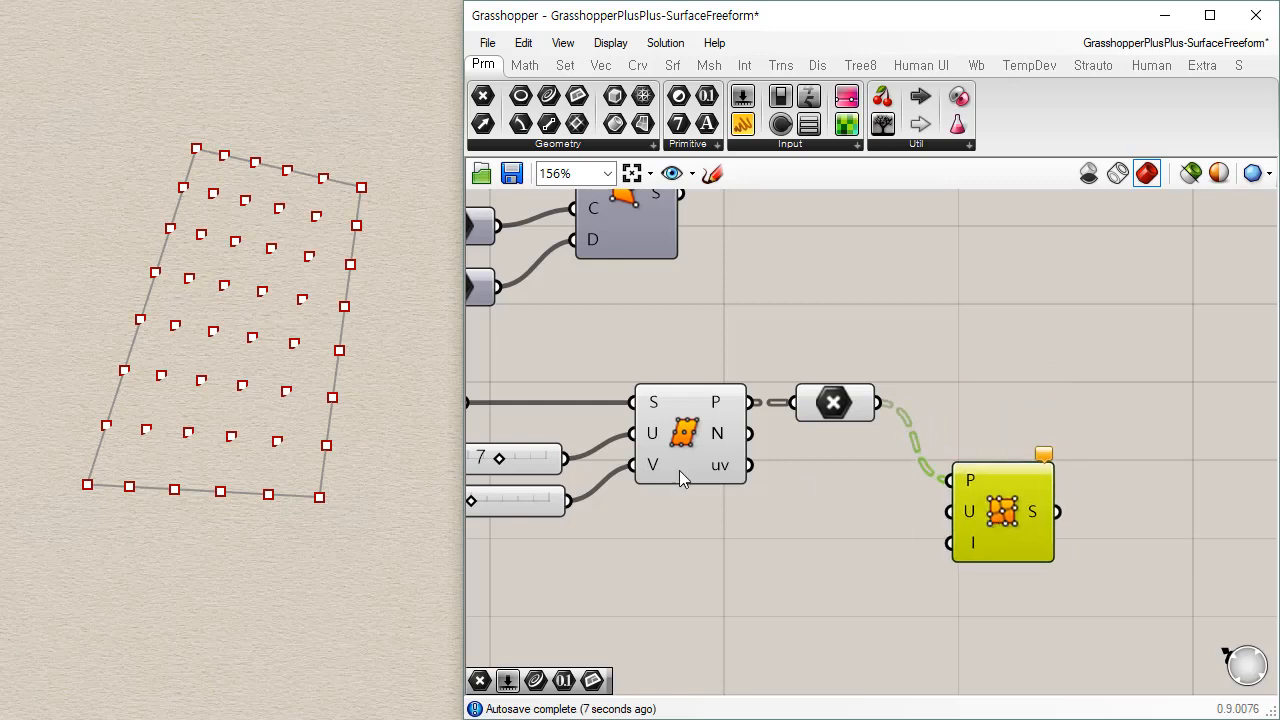
drag(565, 458, 1009, 453)
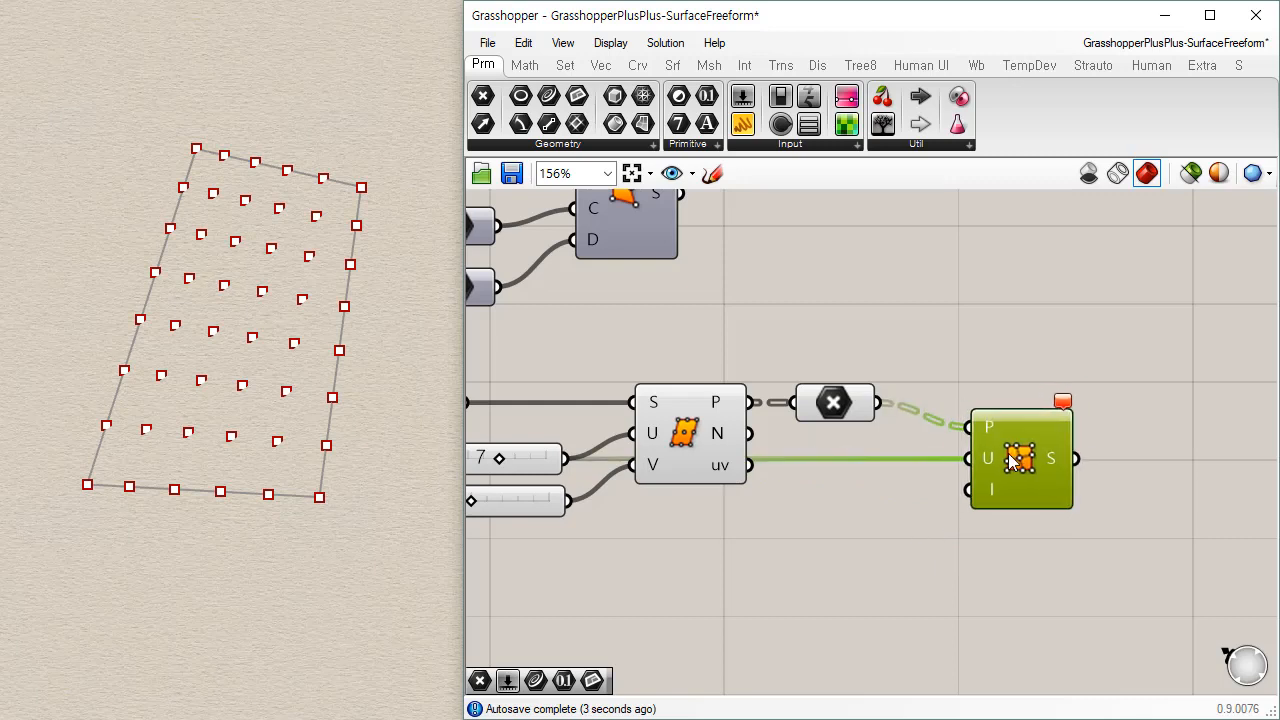
click(899, 466)
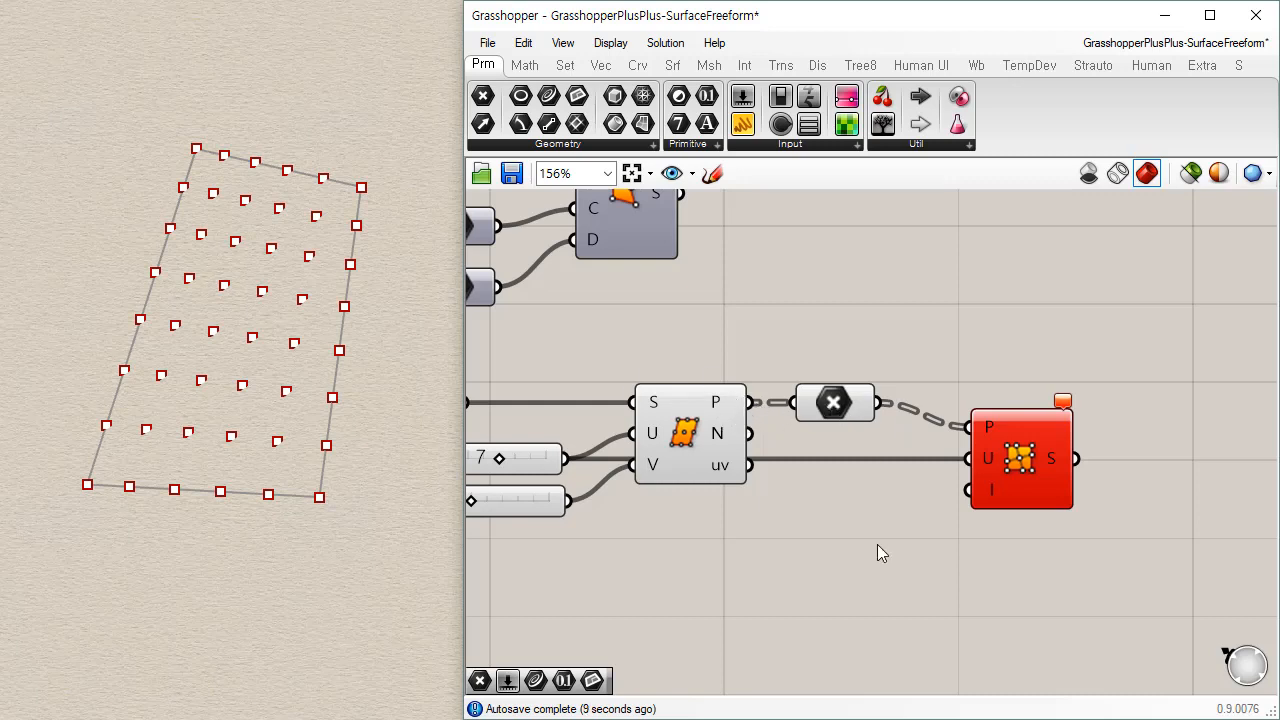
Step: Flatten the data of the Point parameter between Divide Surface and Surface From Points, and adjust its position
drag(832, 412, 849, 412)
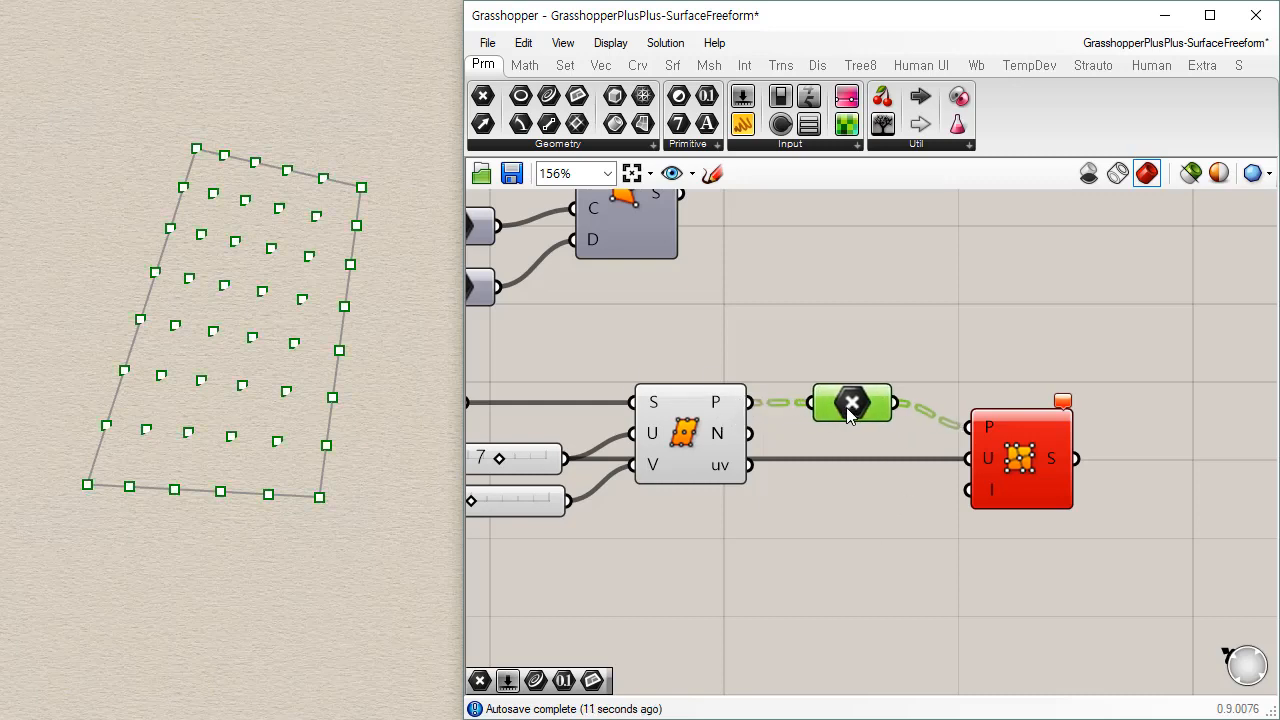
mouse_move(849, 413)
click(929, 597)
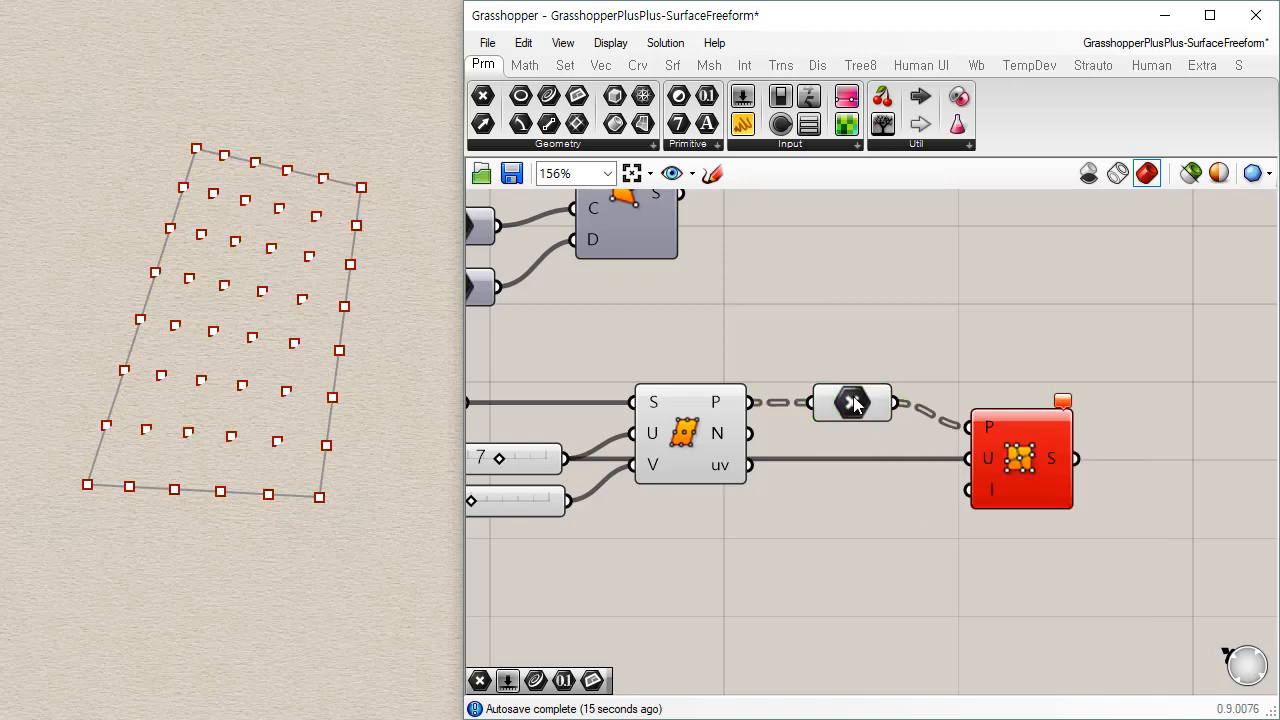
right_click(855, 403)
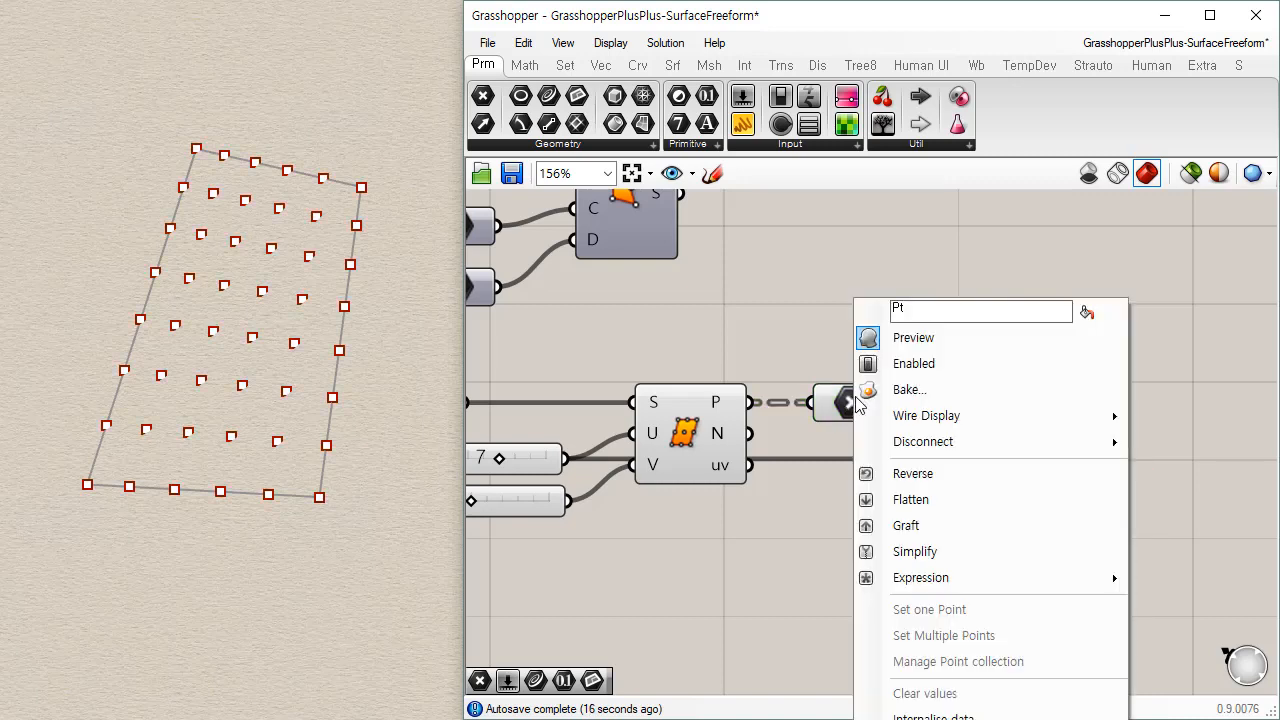
click(905, 500)
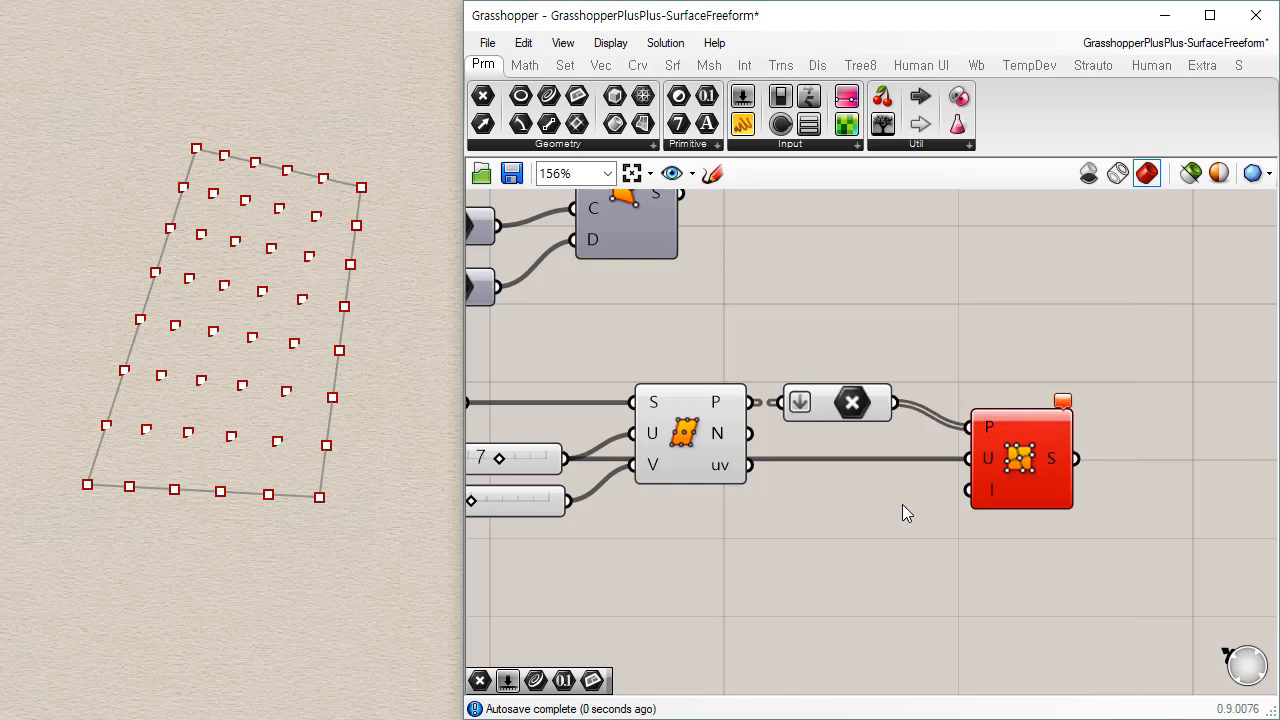
click(862, 410)
drag(862, 410, 884, 410)
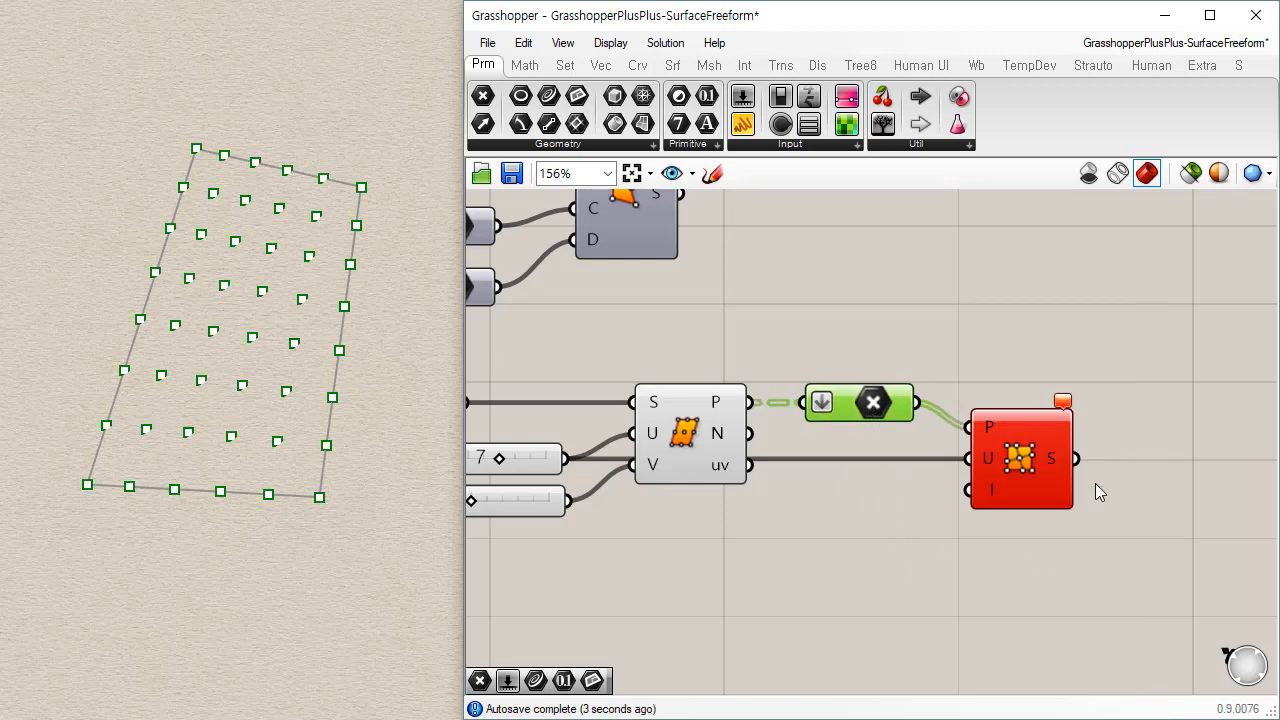
Step: Check the error on Surface From Points and its U Count input, shifting the component farther from the Point parameter
right_drag(1095, 483, 985, 413)
mouse_move(957, 336)
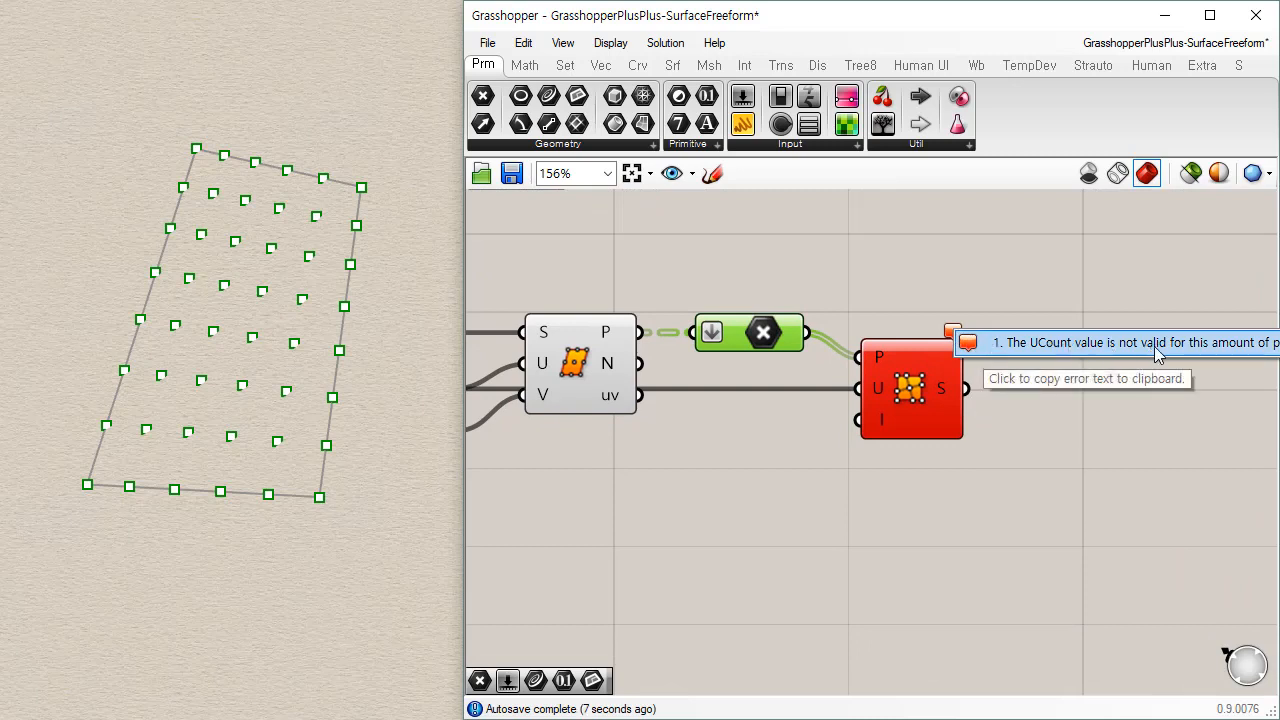
click(1218, 447)
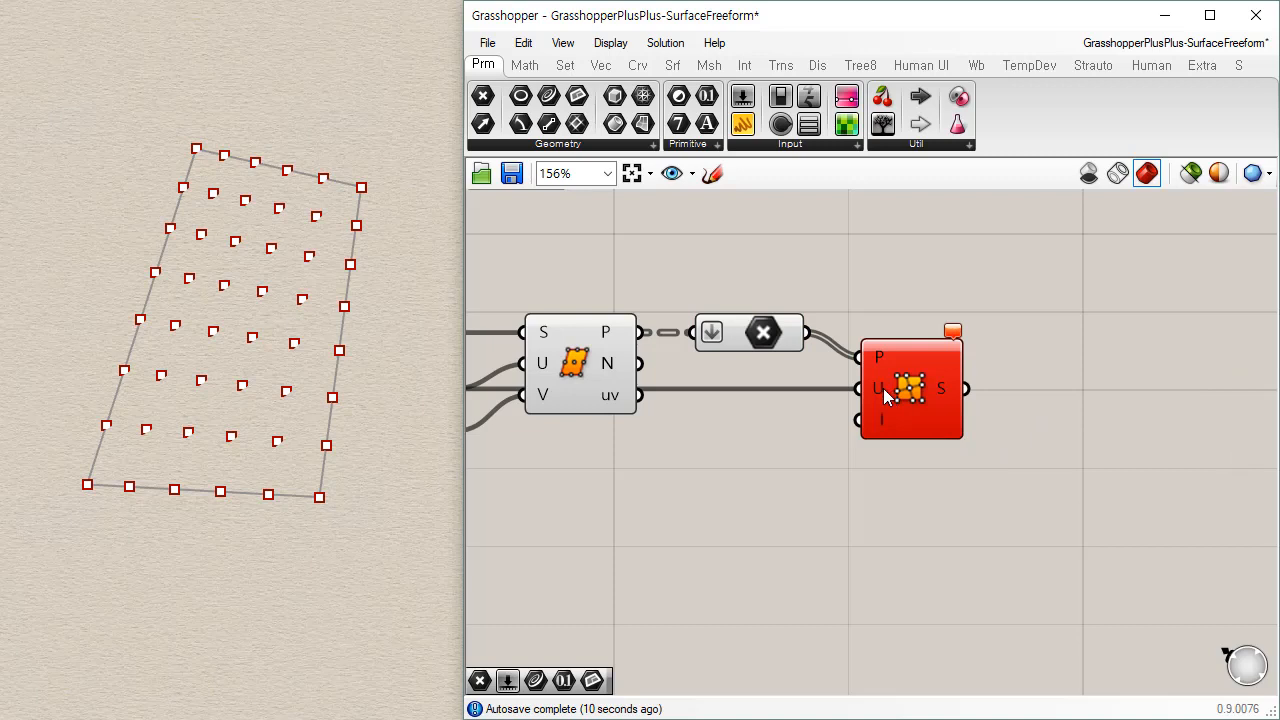
mouse_move(762, 340)
drag(903, 404, 964, 392)
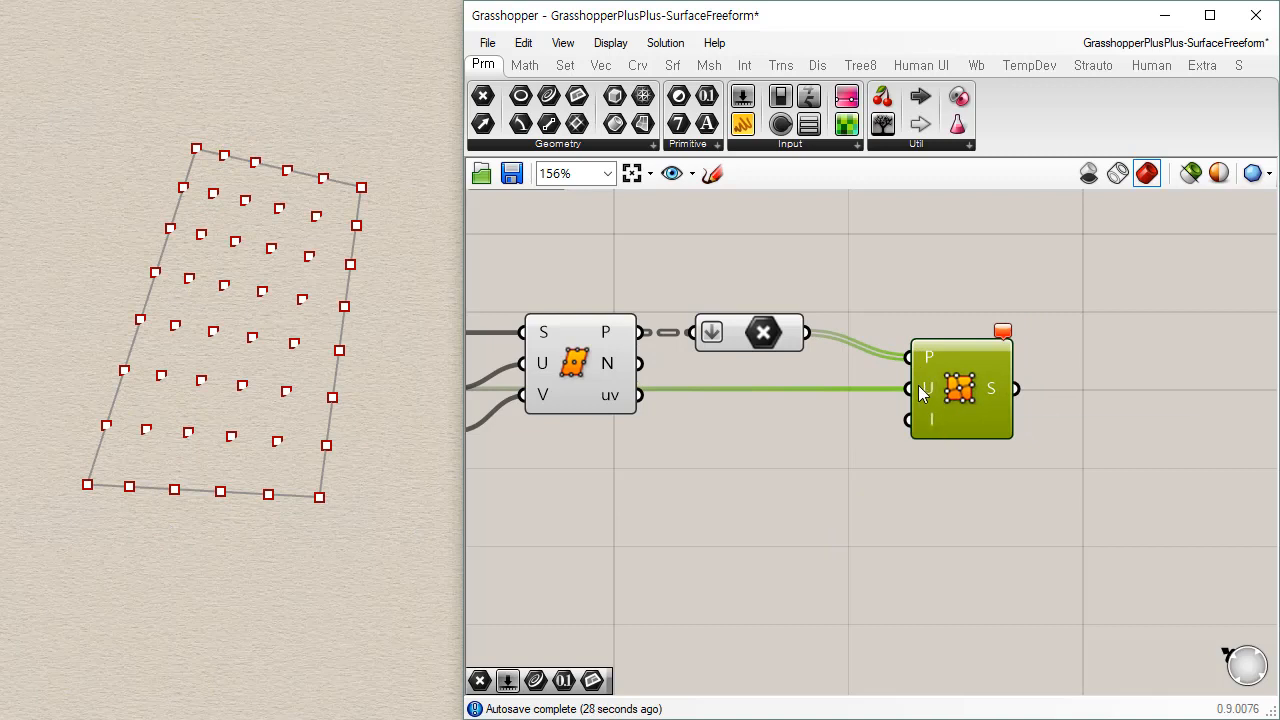
mouse_move(918, 385)
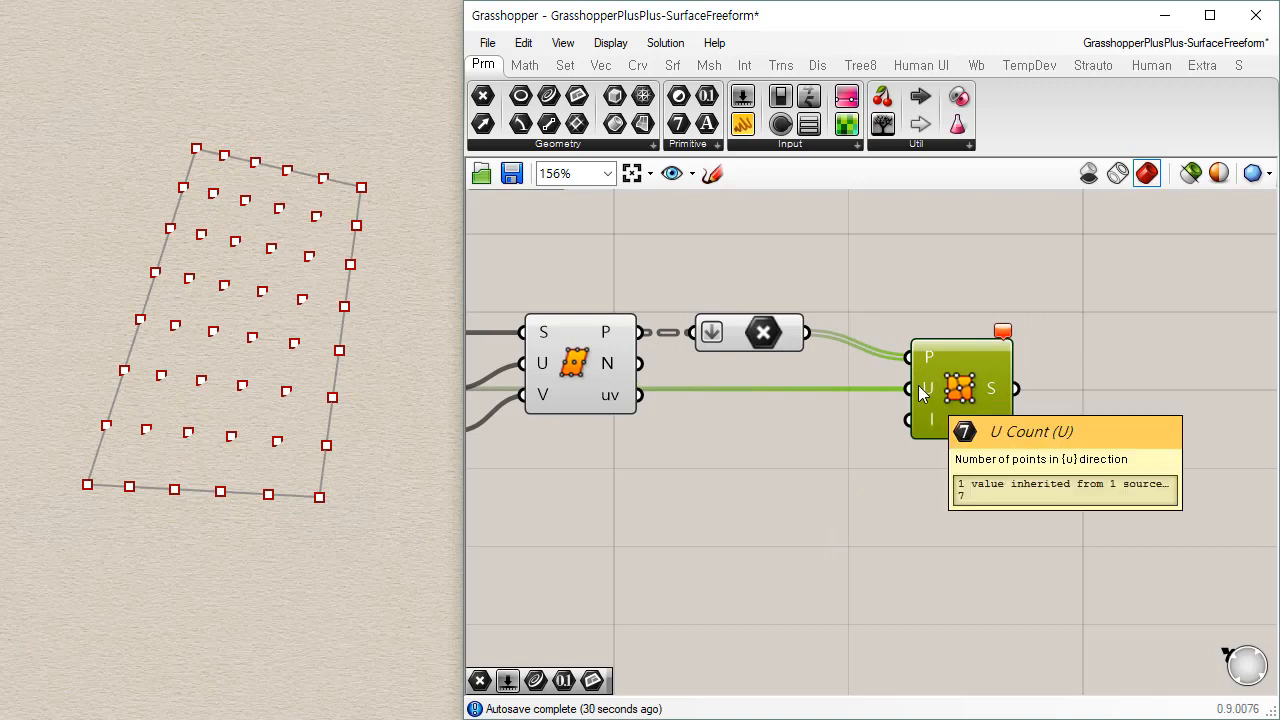
click(805, 468)
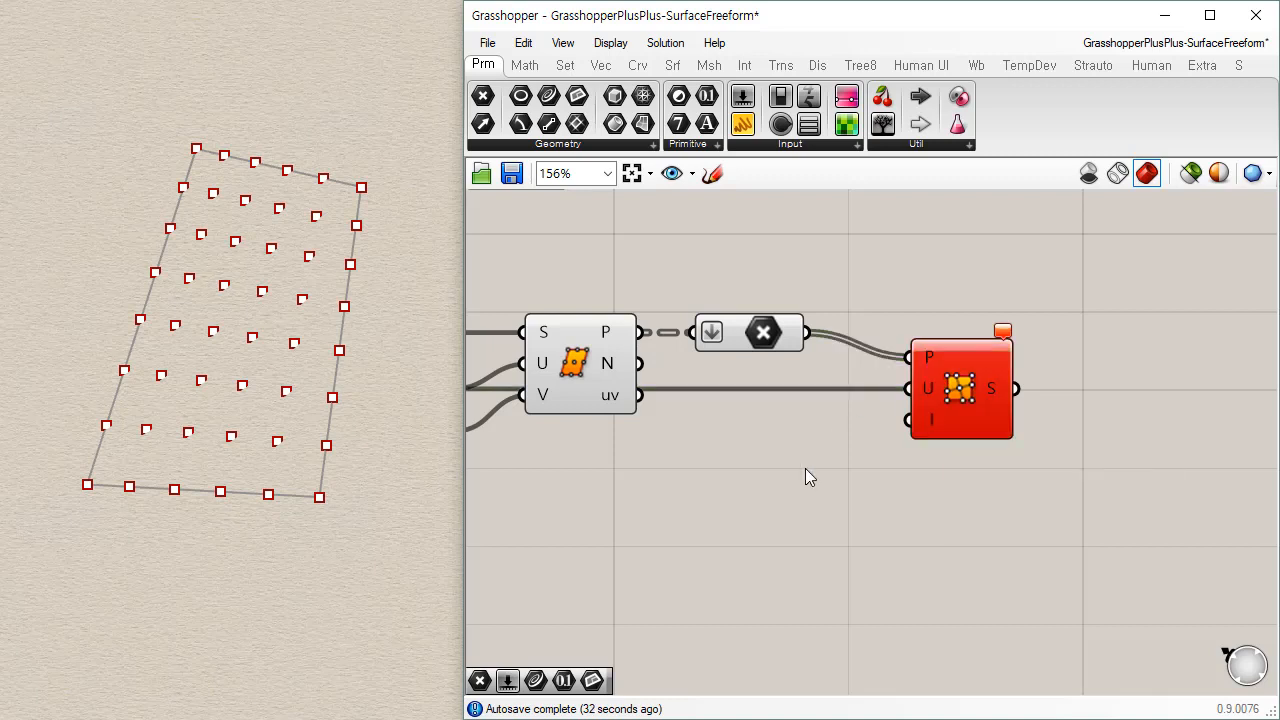
Step: Arrange the U and V count sliders below Divide Surface and lower Surface From Points level with the U Count slider
right_drag(805, 468, 990, 440)
drag(692, 316, 659, 441)
click(1126, 363)
drag(1175, 366, 1158, 422)
click(819, 441)
click(648, 408)
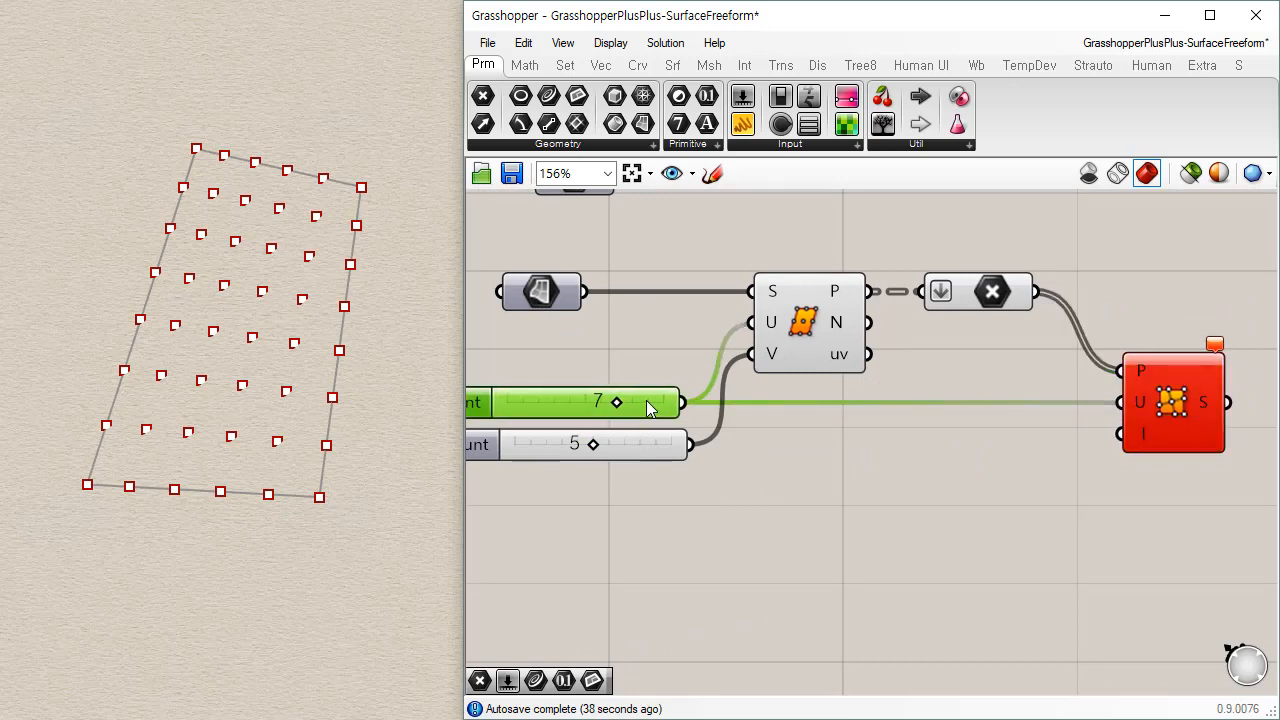
drag(646, 401, 649, 442)
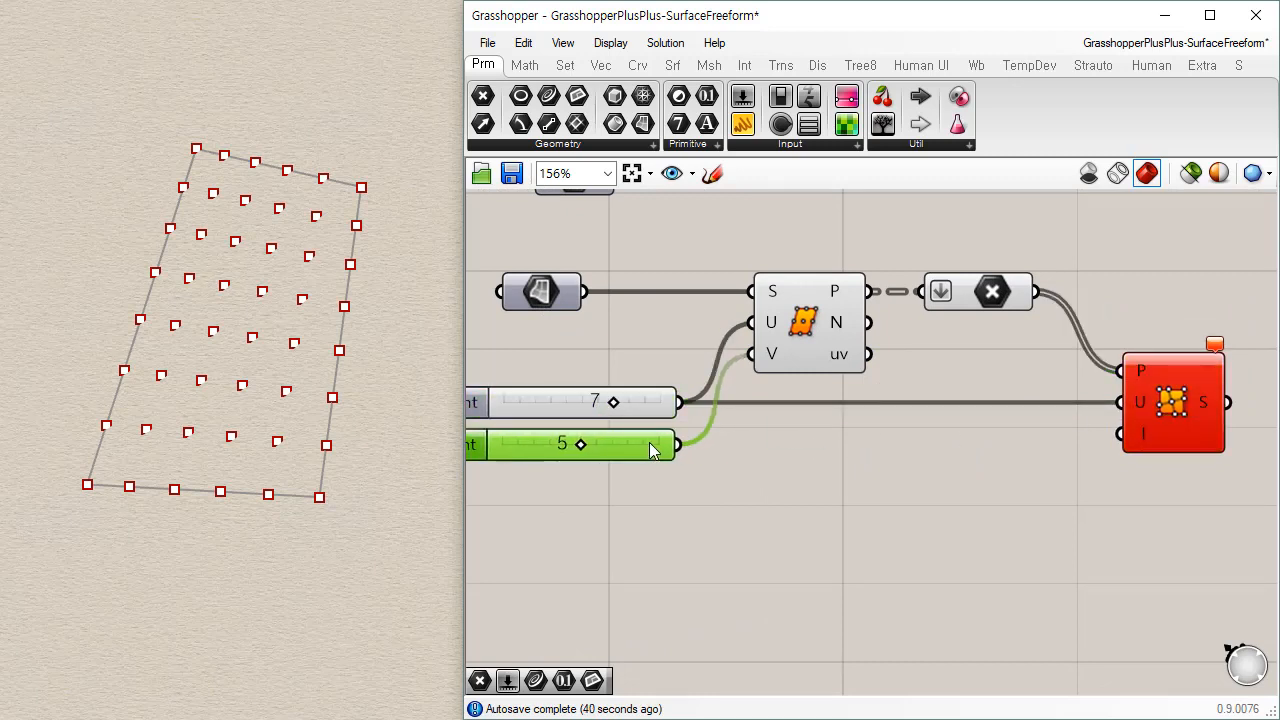
click(958, 552)
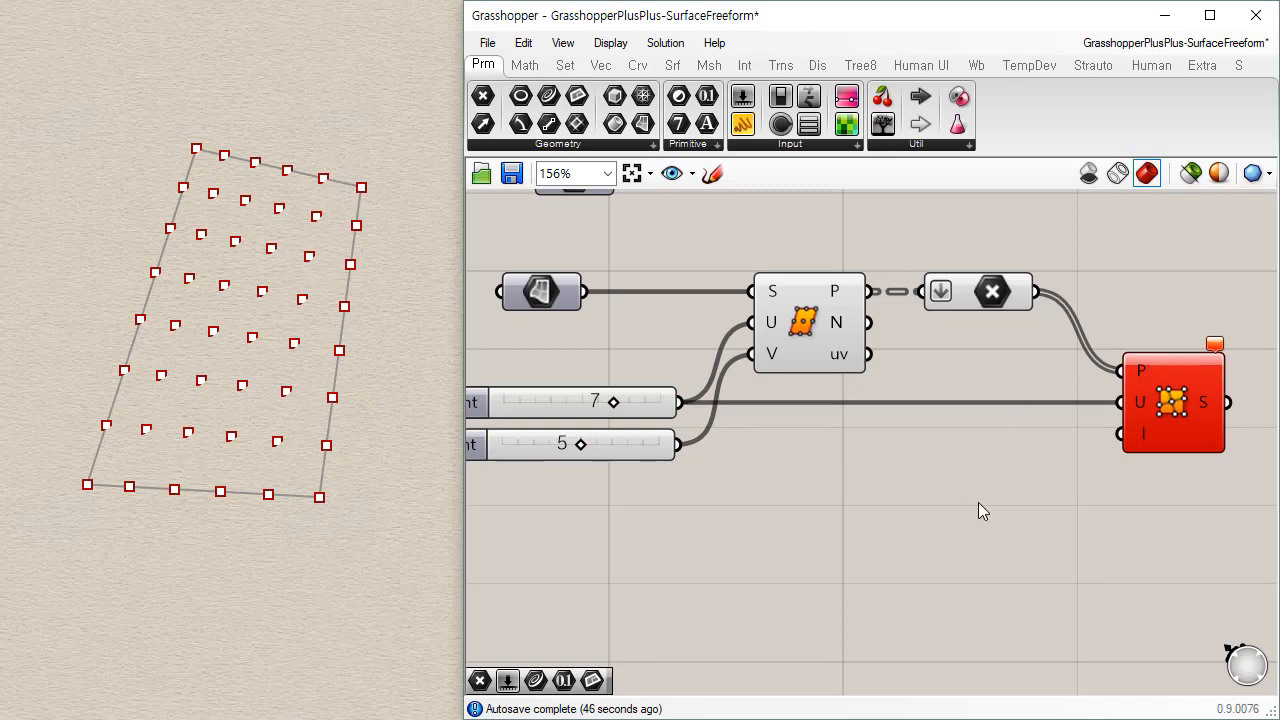
Step: Add the expression x+1 to the U input of Surface From Points
right_drag(1009, 394, 986, 385)
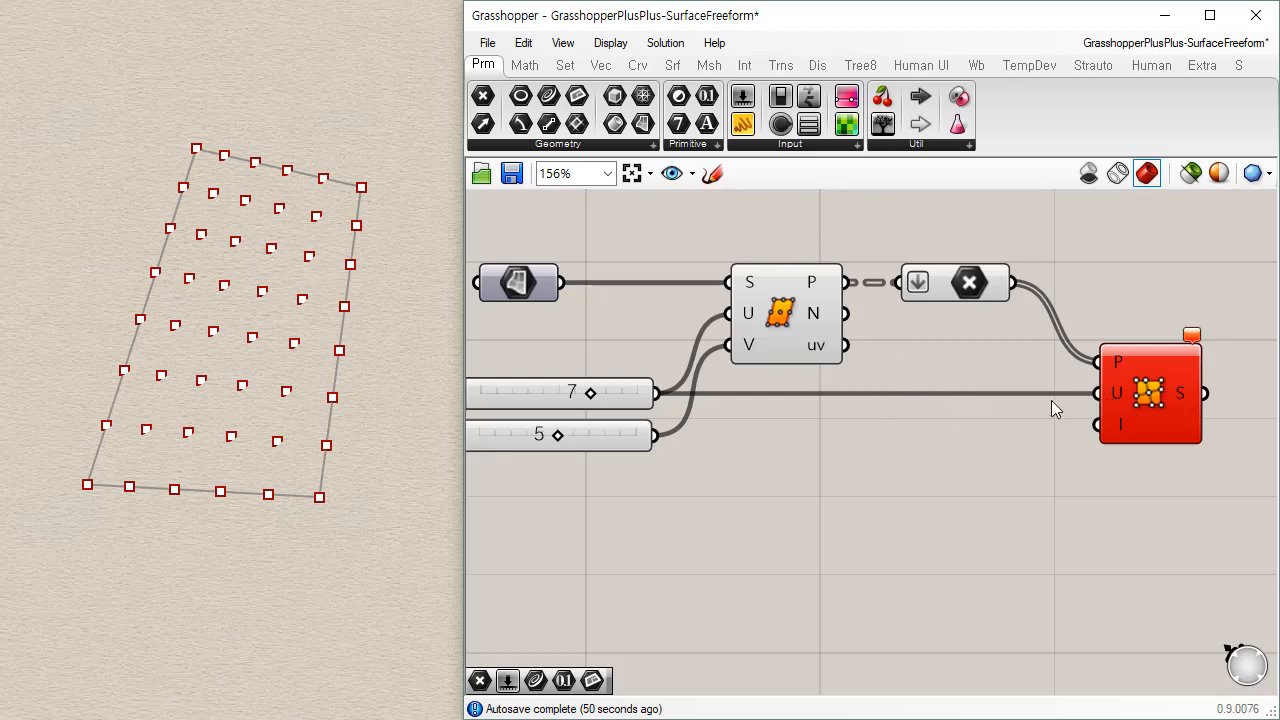
right_drag(963, 411, 927, 401)
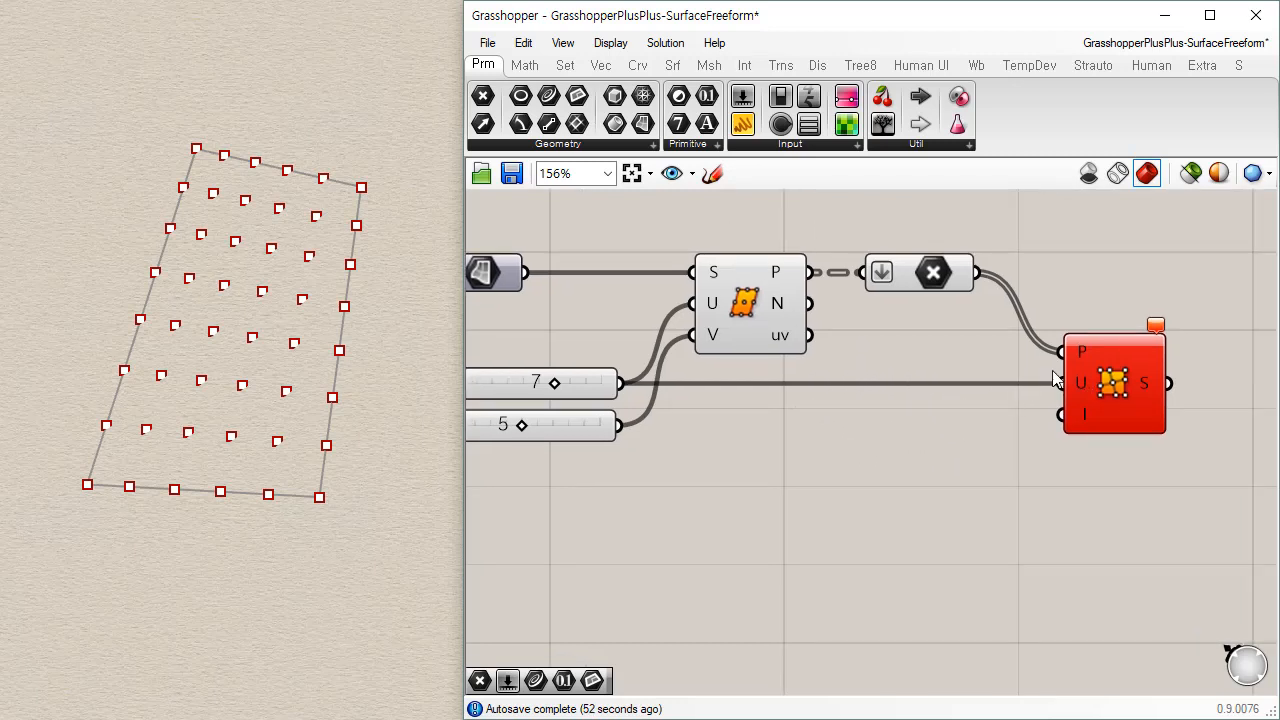
right_click(1082, 390)
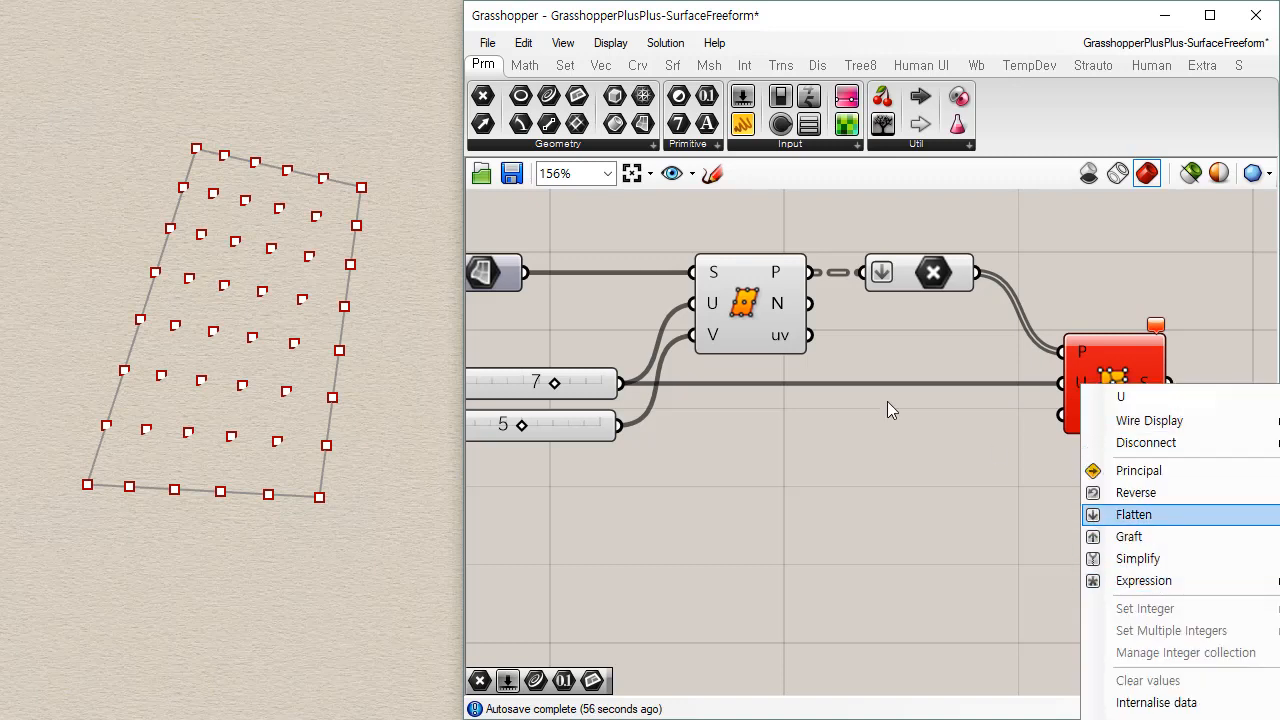
right_drag(886, 408, 557, 343)
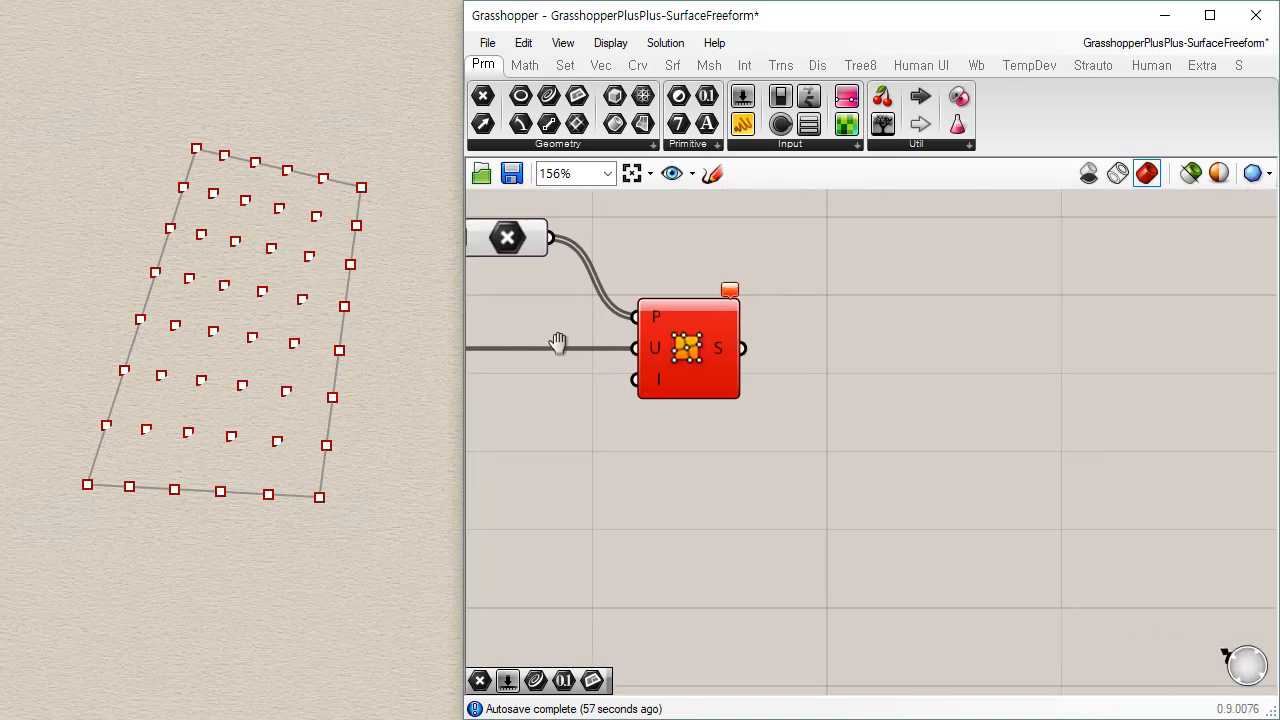
right_click(652, 344)
mouse_move(707, 548)
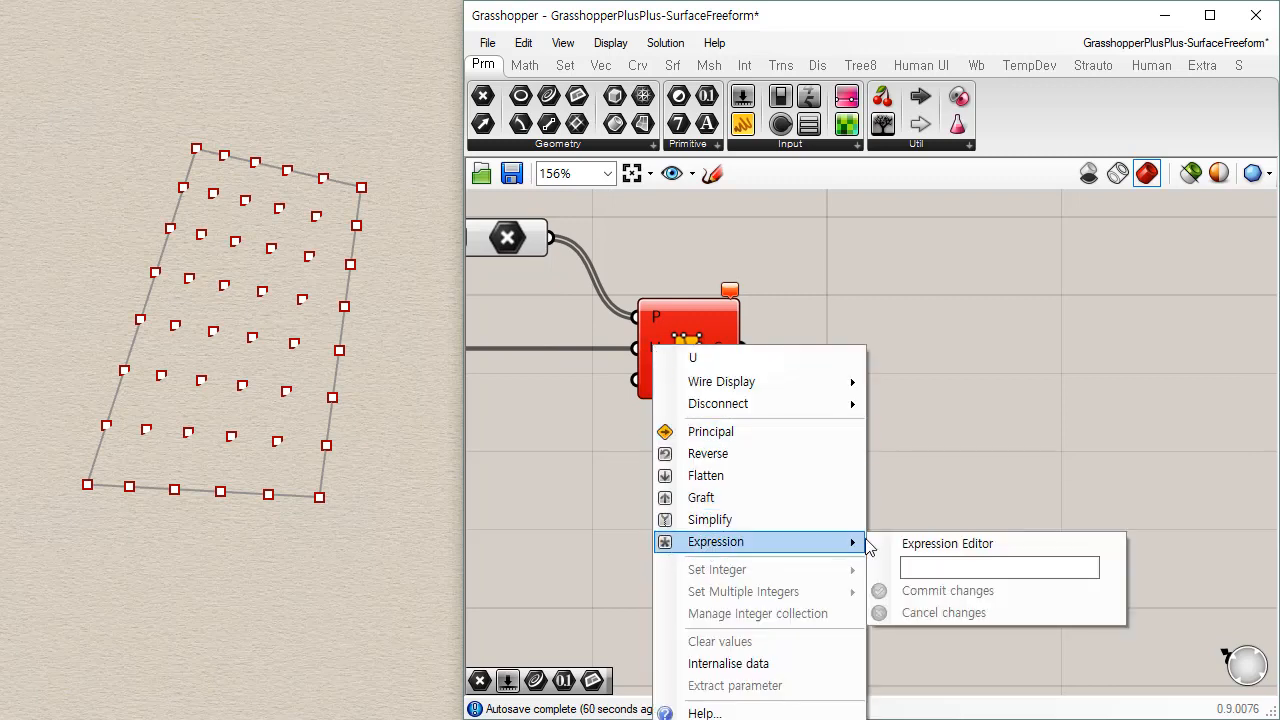
click(975, 567)
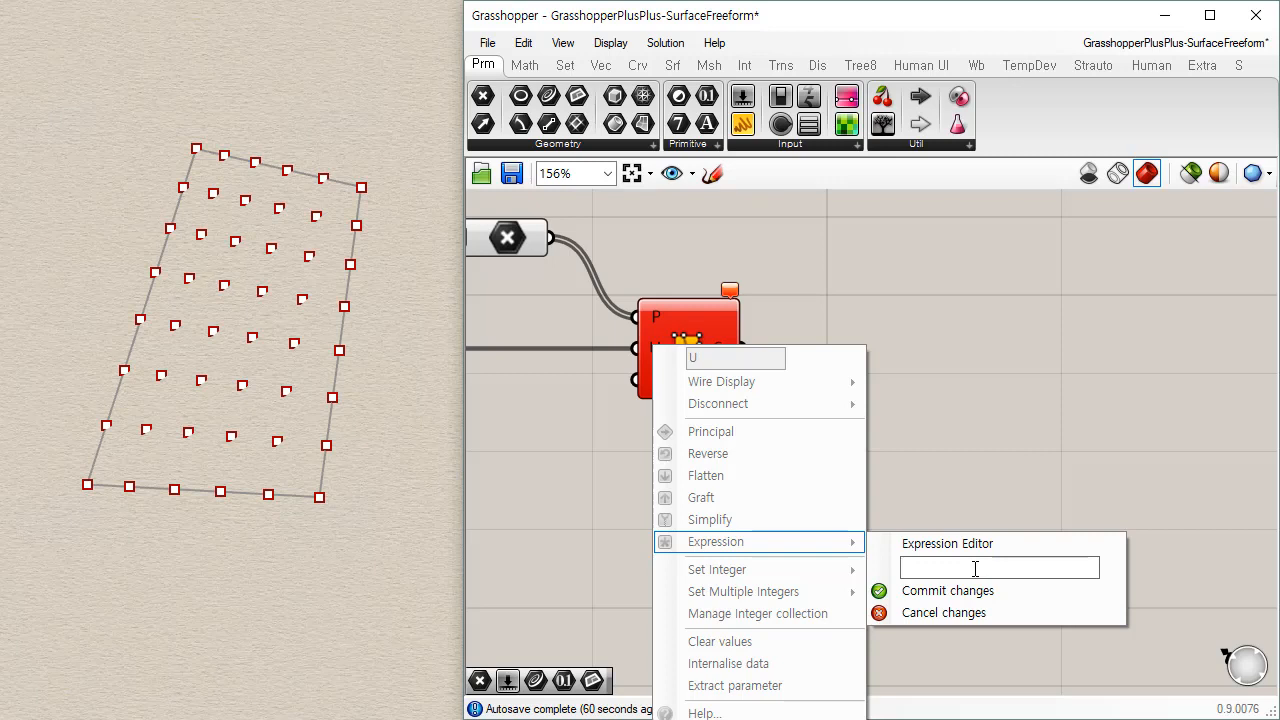
text(x+1)
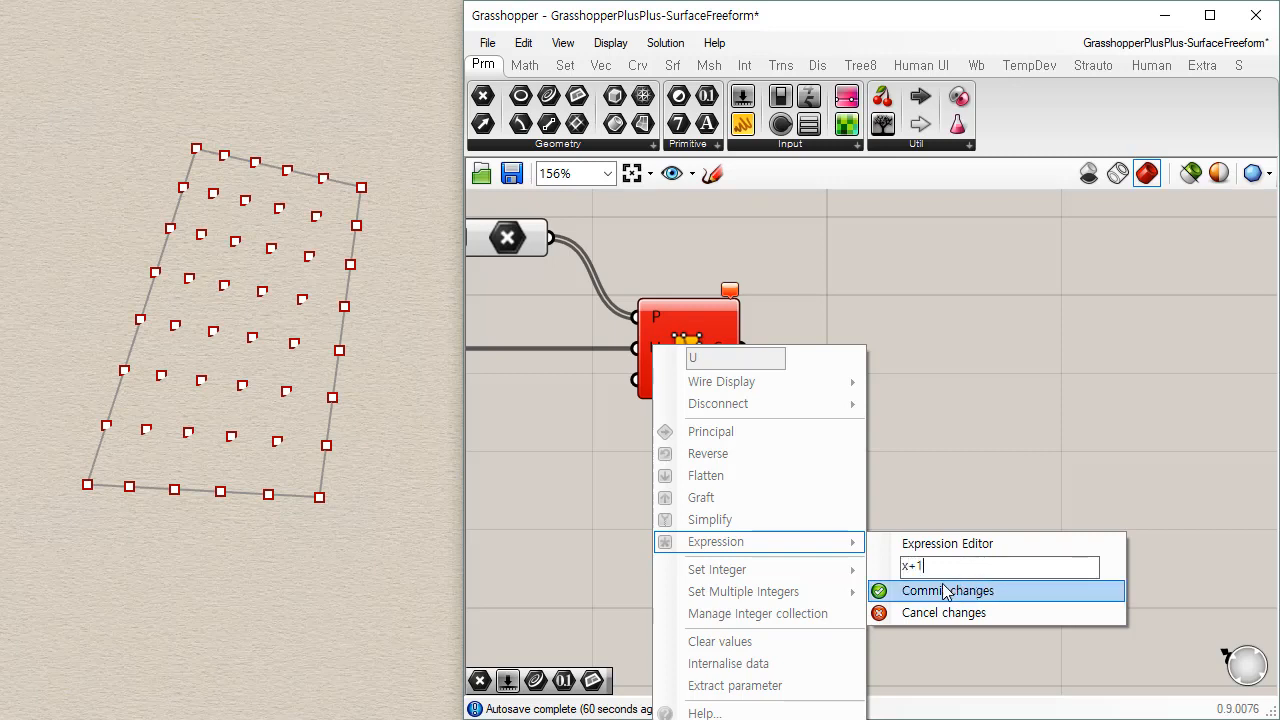
click(942, 591)
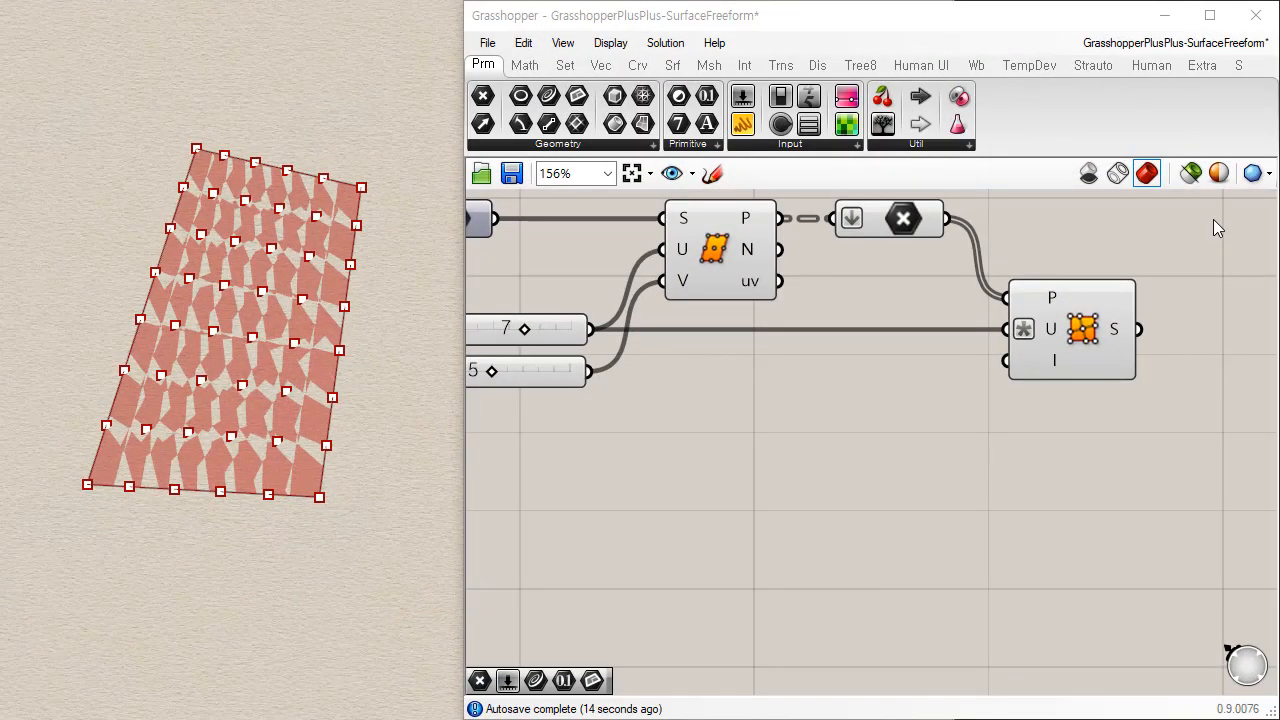
Step: Nudge Surface From Points into place and turn off the previews of the Point parameter and Divide Surface
right_drag(926, 308, 867, 315)
drag(1000, 376, 1015, 376)
click(862, 313)
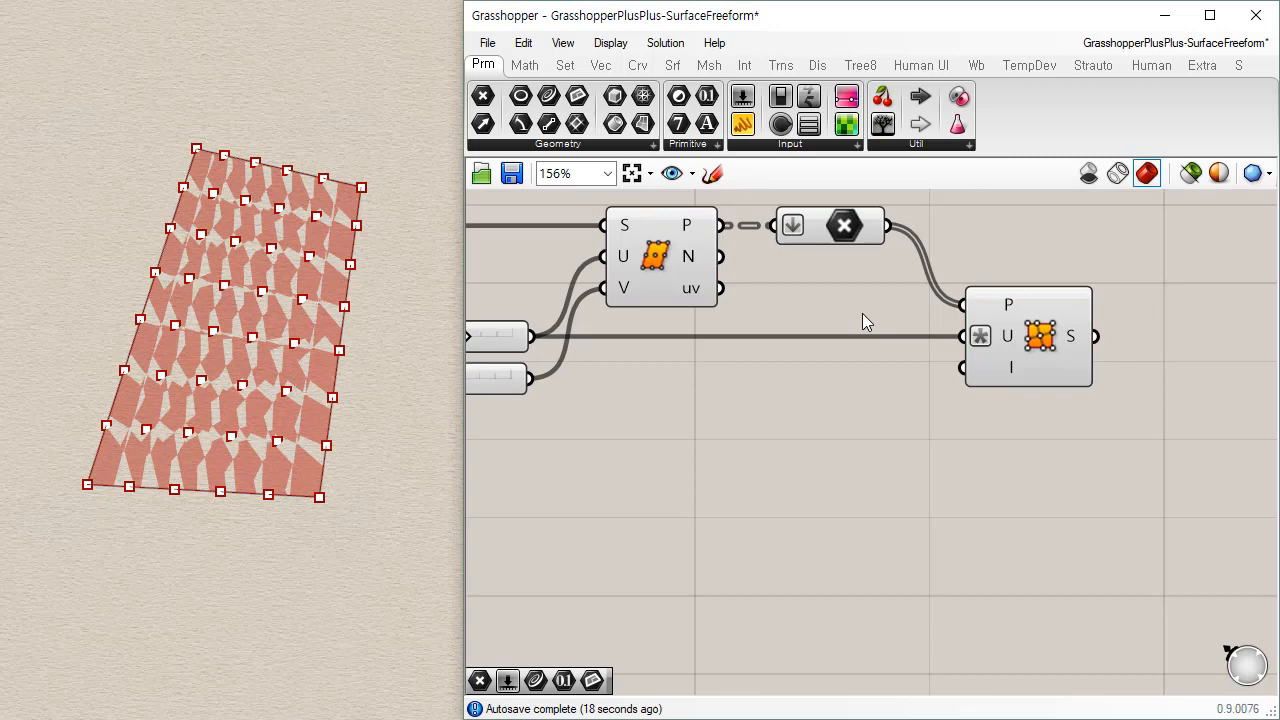
click(846, 228)
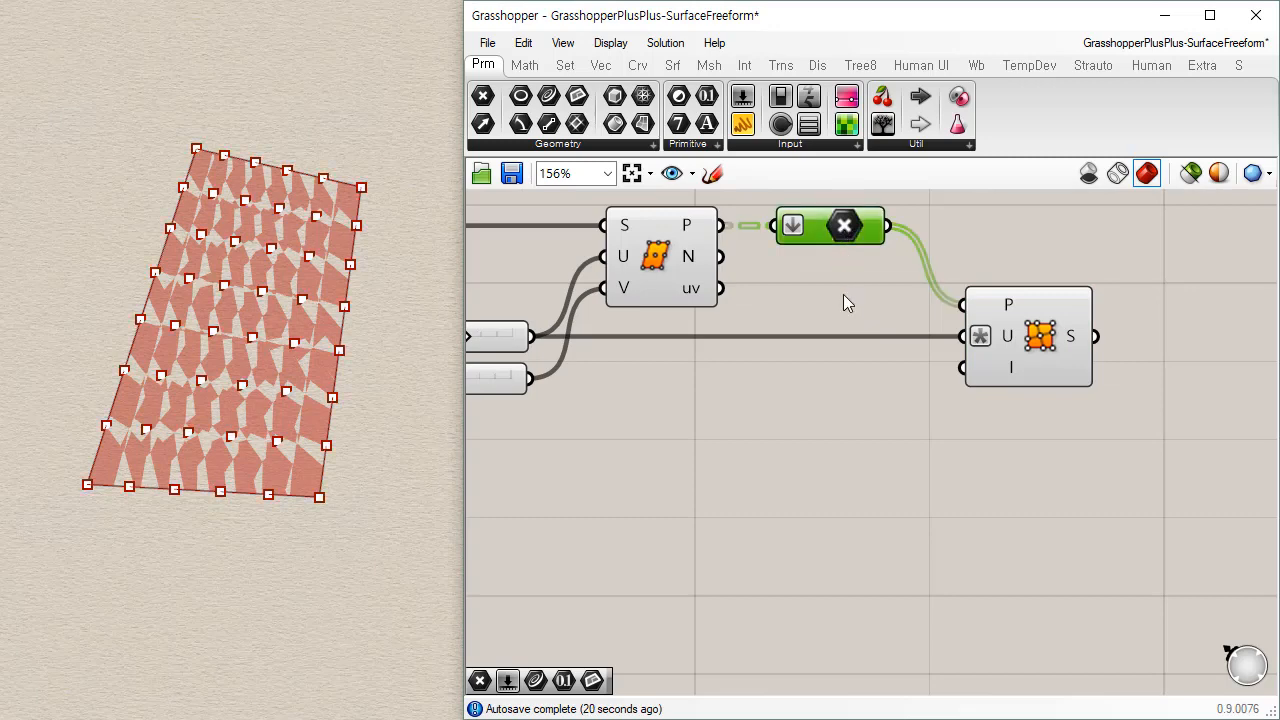
click(790, 282)
click(670, 268)
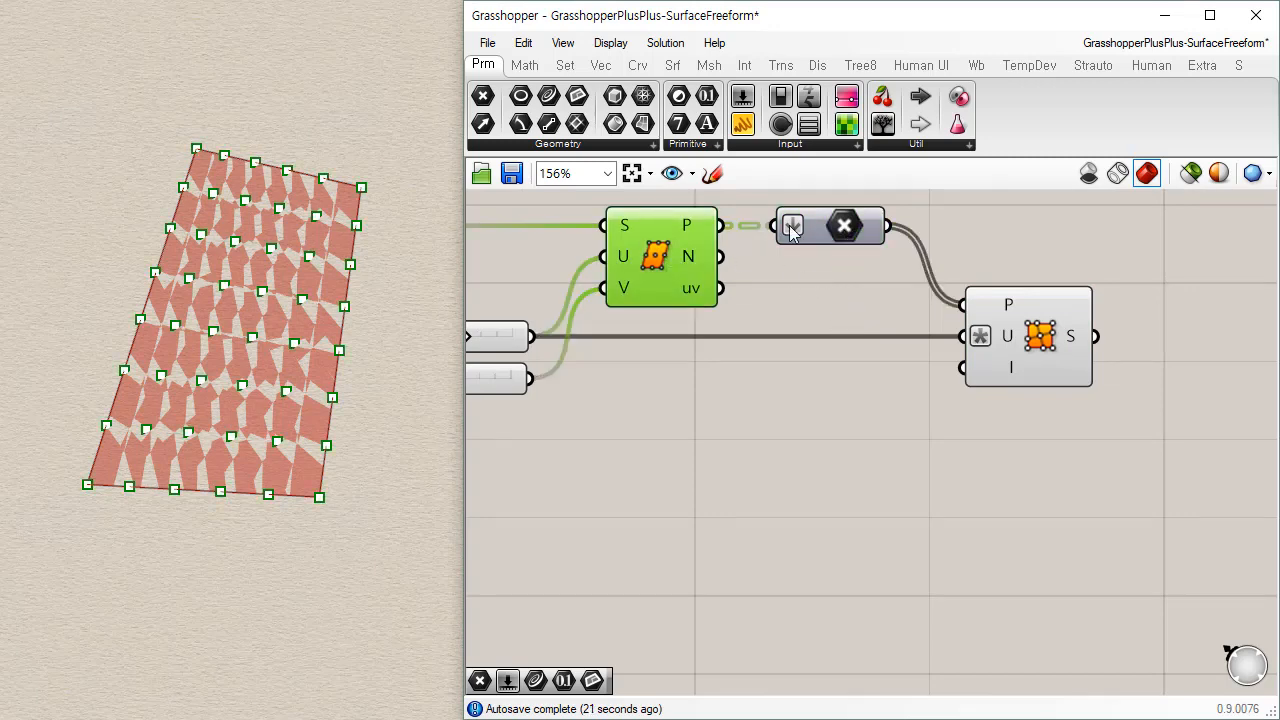
click(867, 379)
Step: Inspect the resulting surface and the U Count value reaching Surface From Points
click(1015, 338)
drag(405, 398, 318, 474)
click(1014, 398)
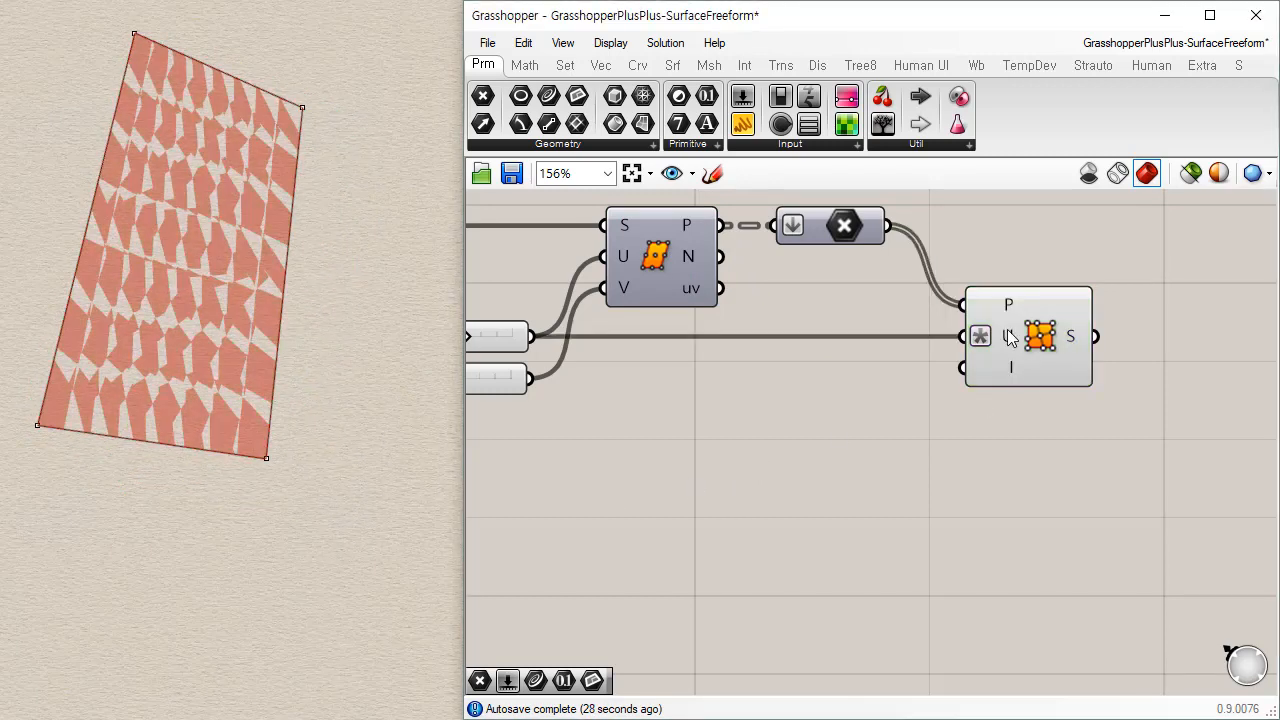
mouse_move(1007, 336)
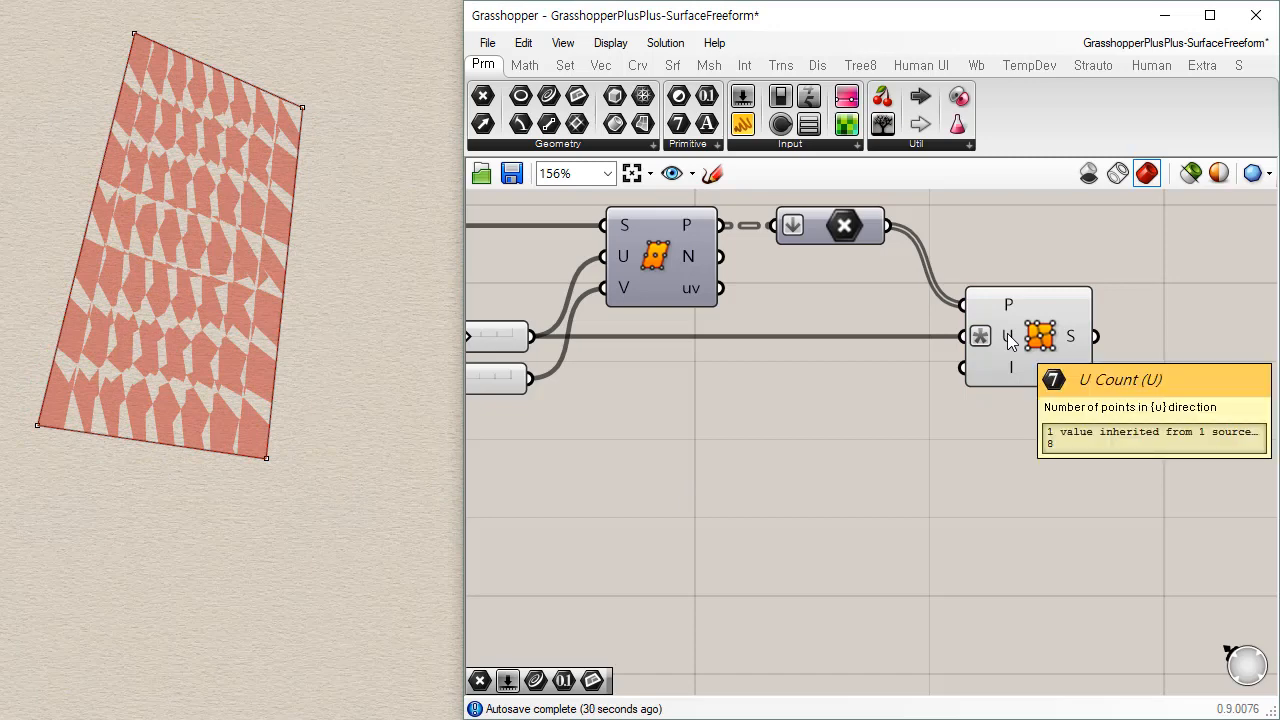
click(1060, 347)
click(738, 411)
Step: Set the U Count slider to 6
right_drag(738, 411, 864, 404)
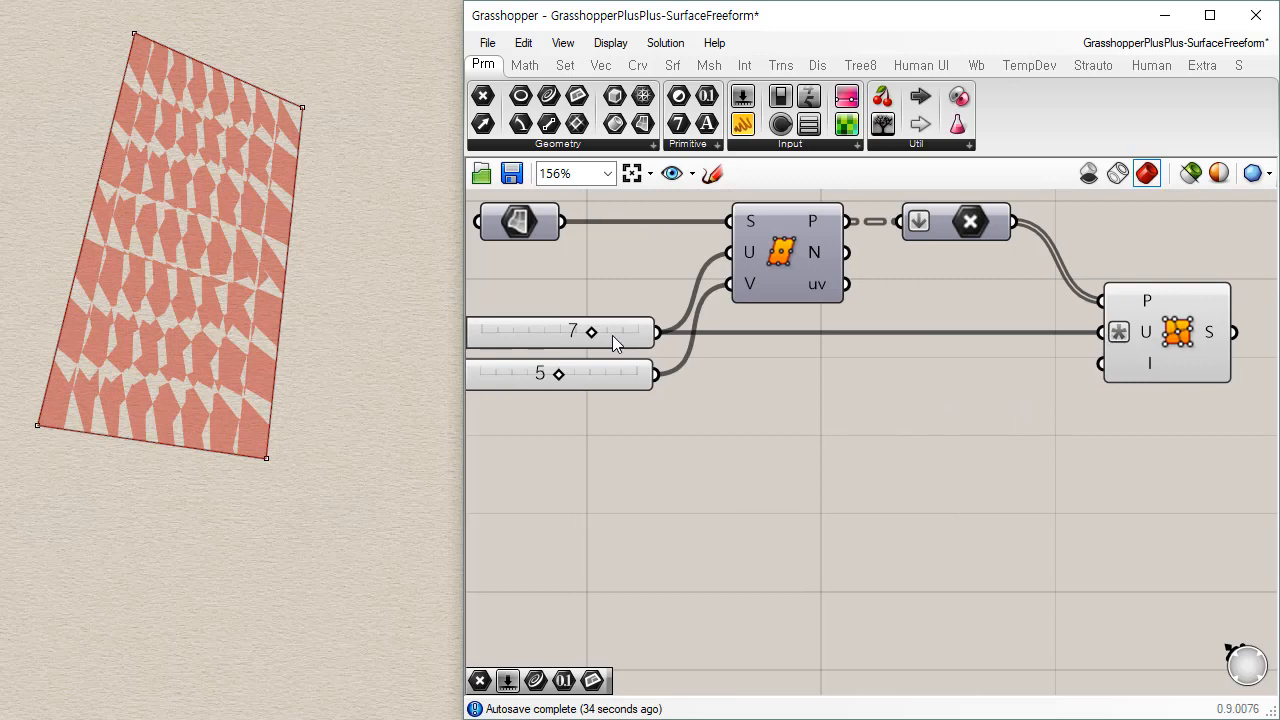
mouse_move(1149, 335)
mouse_move(592, 333)
mouse_down()
mouse_move(529, 330)
mouse_move(608, 335)
mouse_move(523, 334)
mouse_move(581, 341)
mouse_up()
Step: Switch the Rhino viewport to a shaded display with grid and isocurves, and select the referenced surface
right_drag(234, 498, 291, 551)
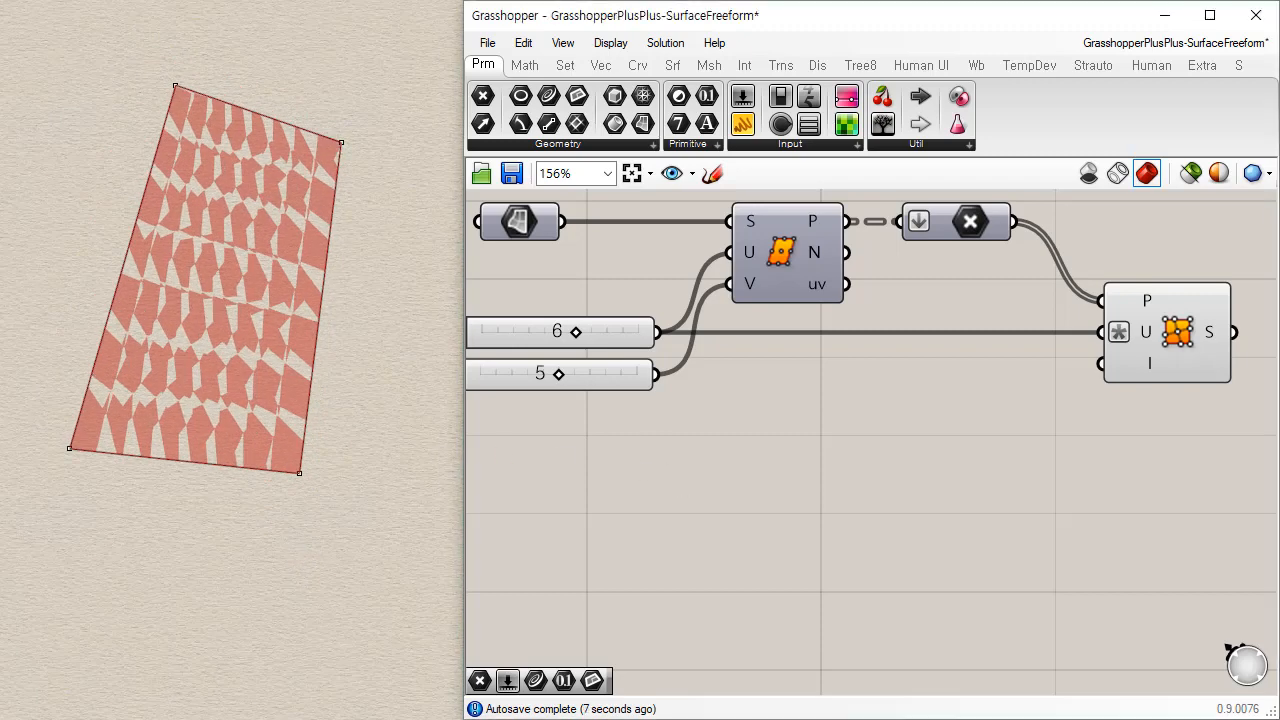
right_click(2, 2)
click(8, 15)
right_drag(308, 217, 375, 283)
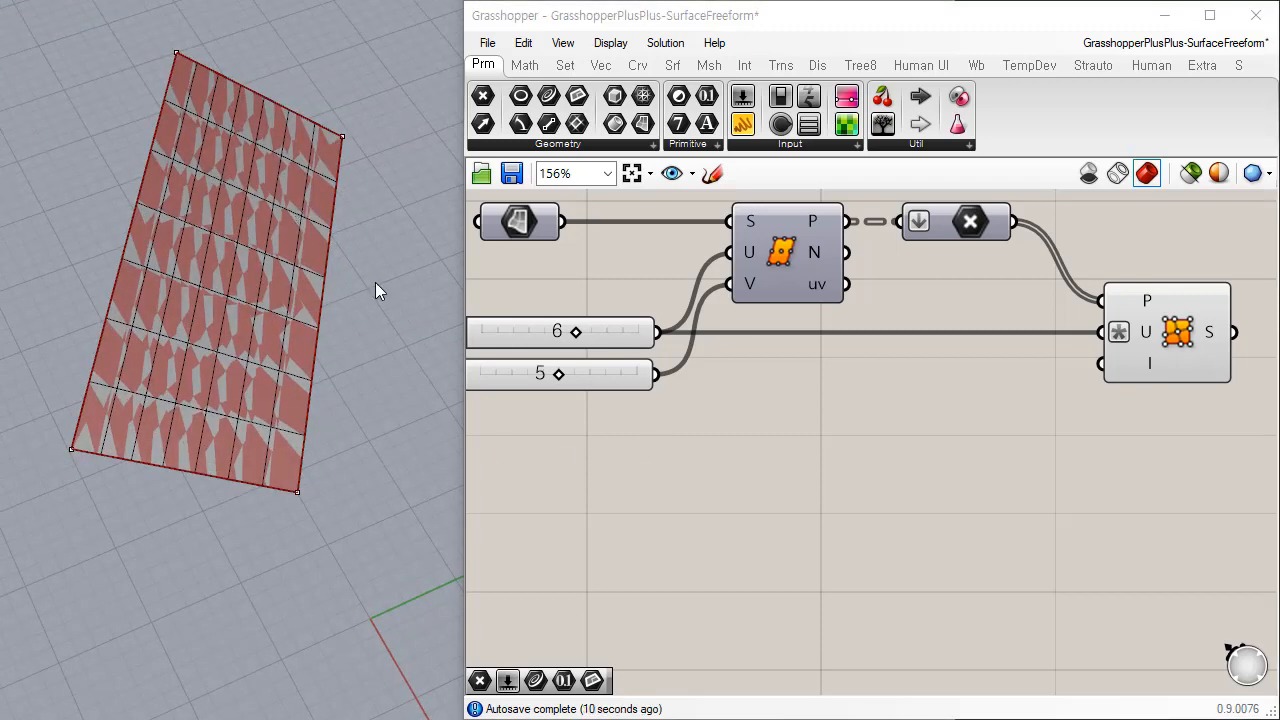
click(269, 310)
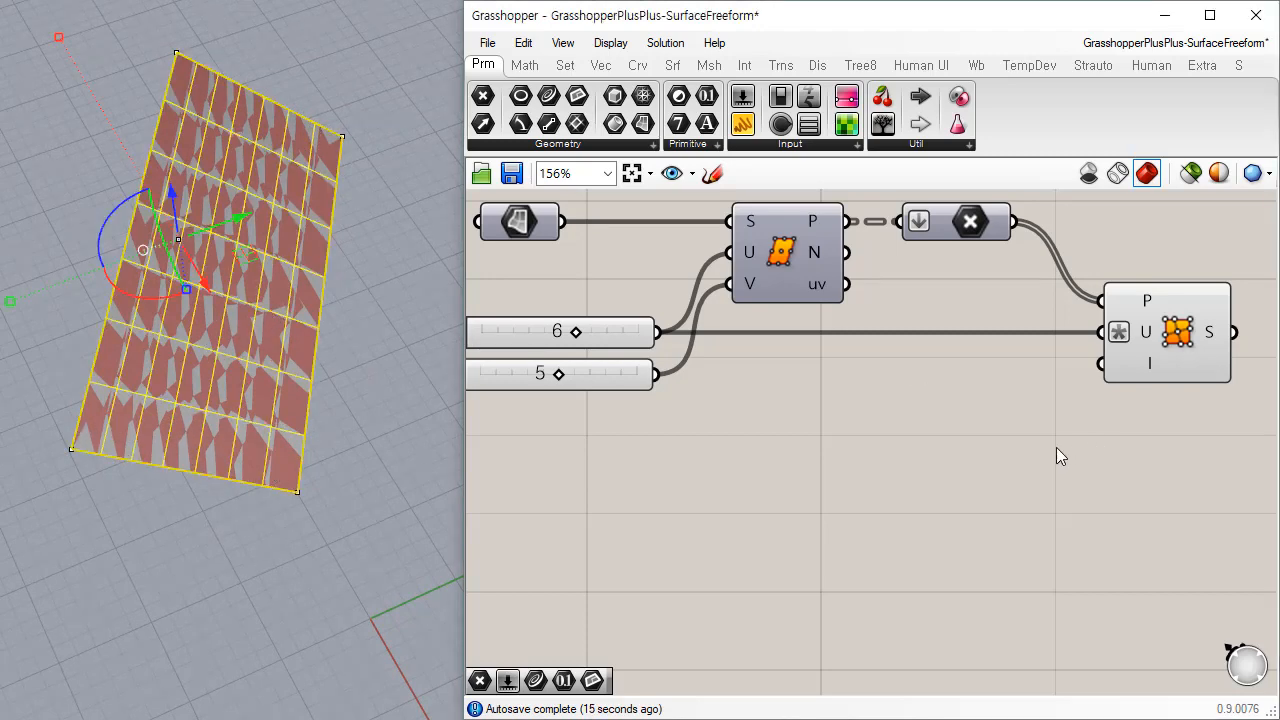
Step: Check the Interpolate input of Surface From Points and bake its surface to the default layer
right_drag(1056, 451, 764, 419)
click(876, 308)
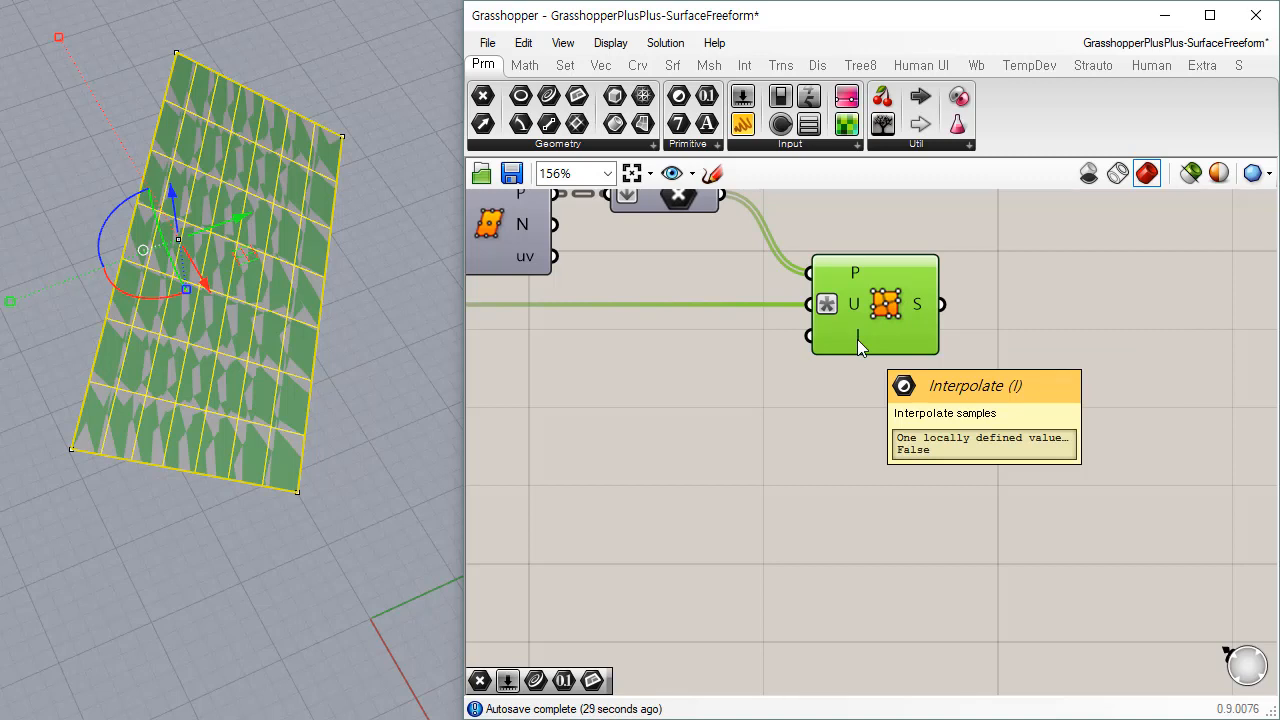
right_click(920, 303)
click(991, 341)
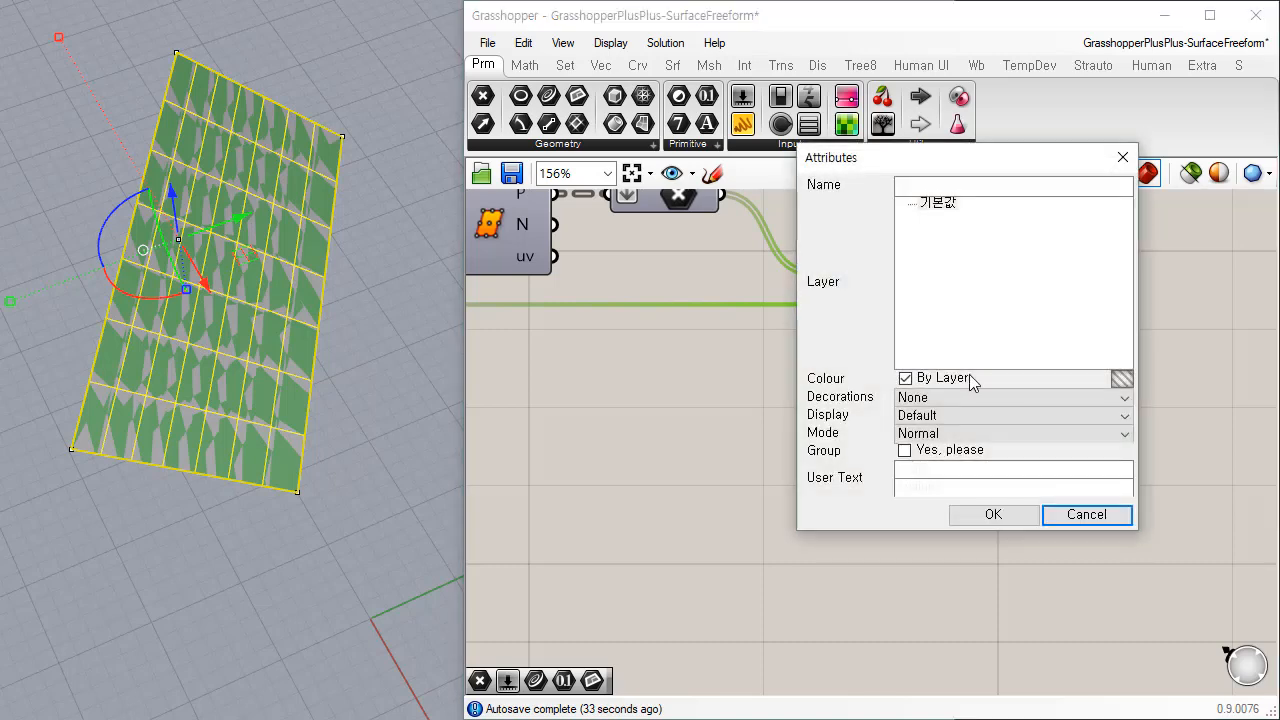
click(981, 519)
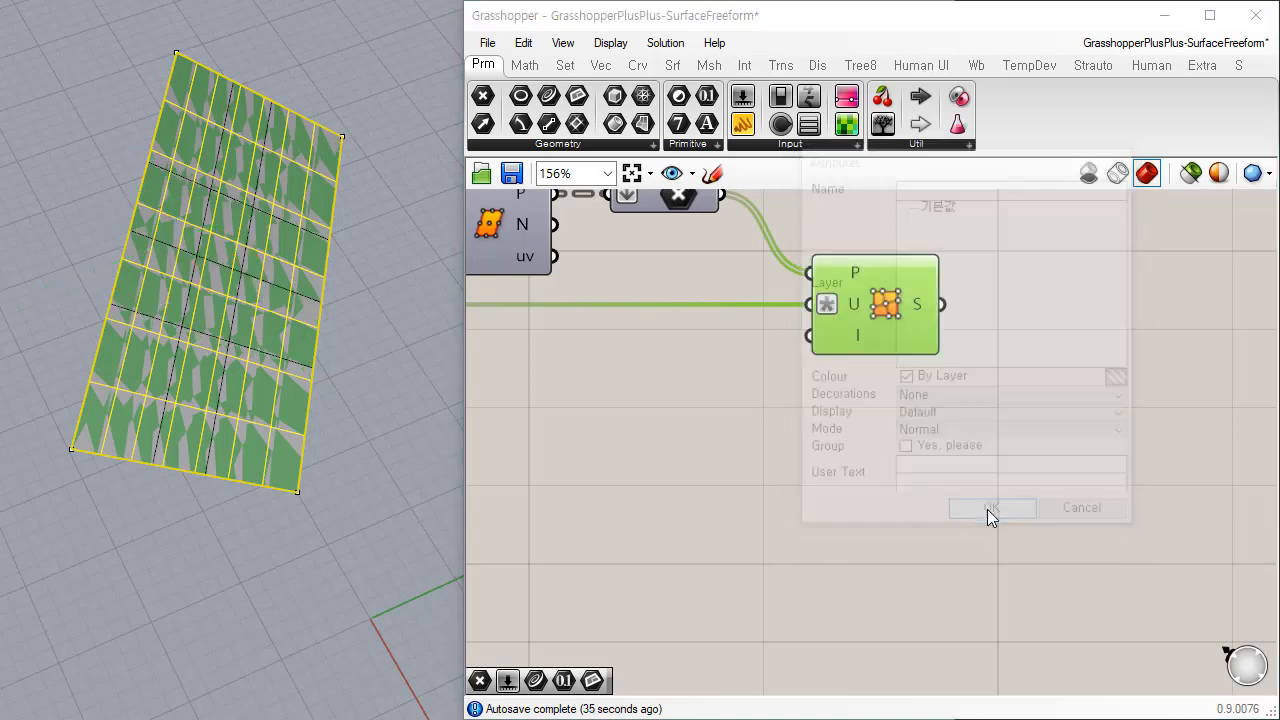
Step: Move the referenced and baked surfaces apart in the Rhino viewport and show the baked surface's control points
drag(230, 340, 384, 412)
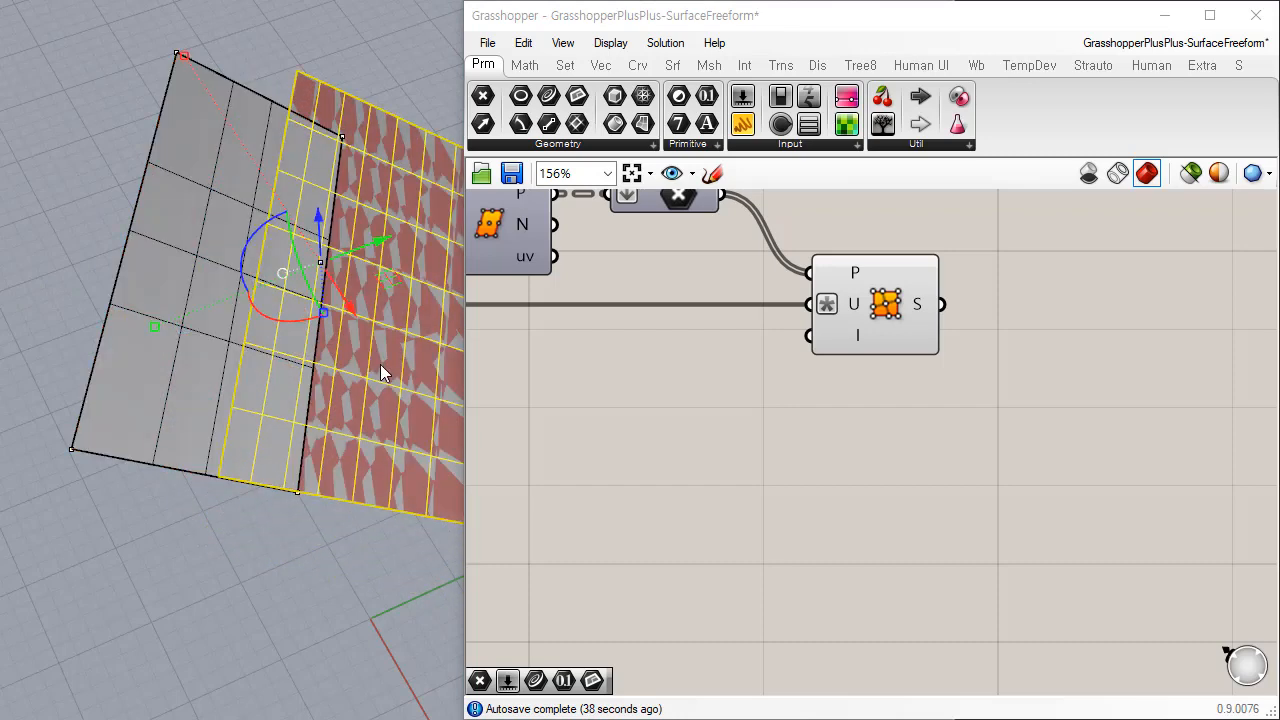
click(303, 531)
click(191, 305)
drag(191, 304, 117, 273)
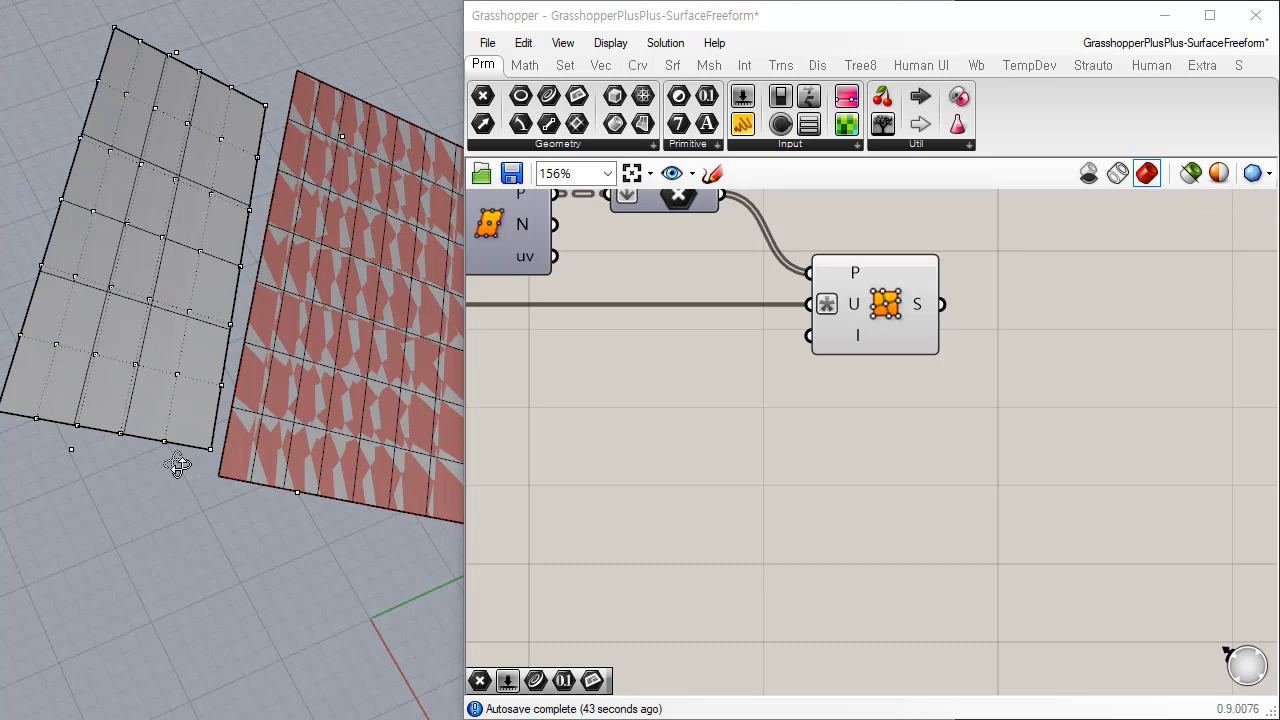
Step: Hide the control points and check the baked surface's U and V point counts and degrees in Rebuild Surface, without rebuilding it
right_drag(177, 464, 197, 327)
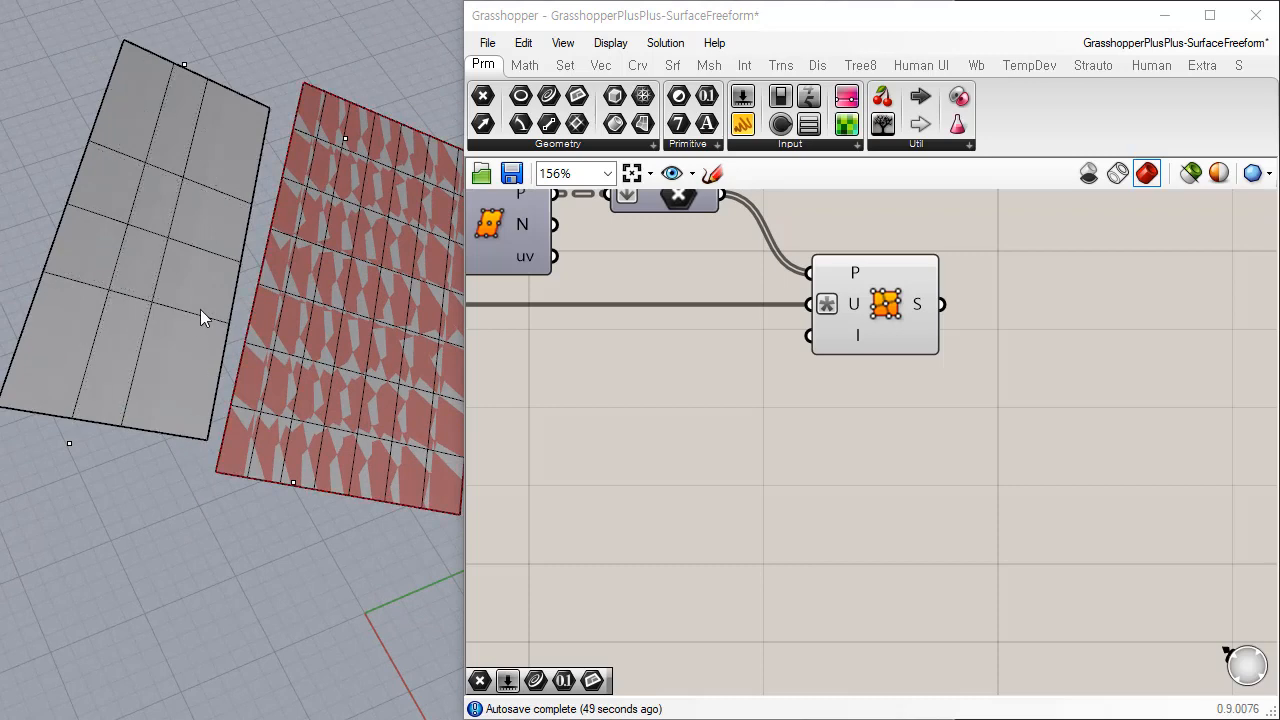
click(205, 317)
key(Return)
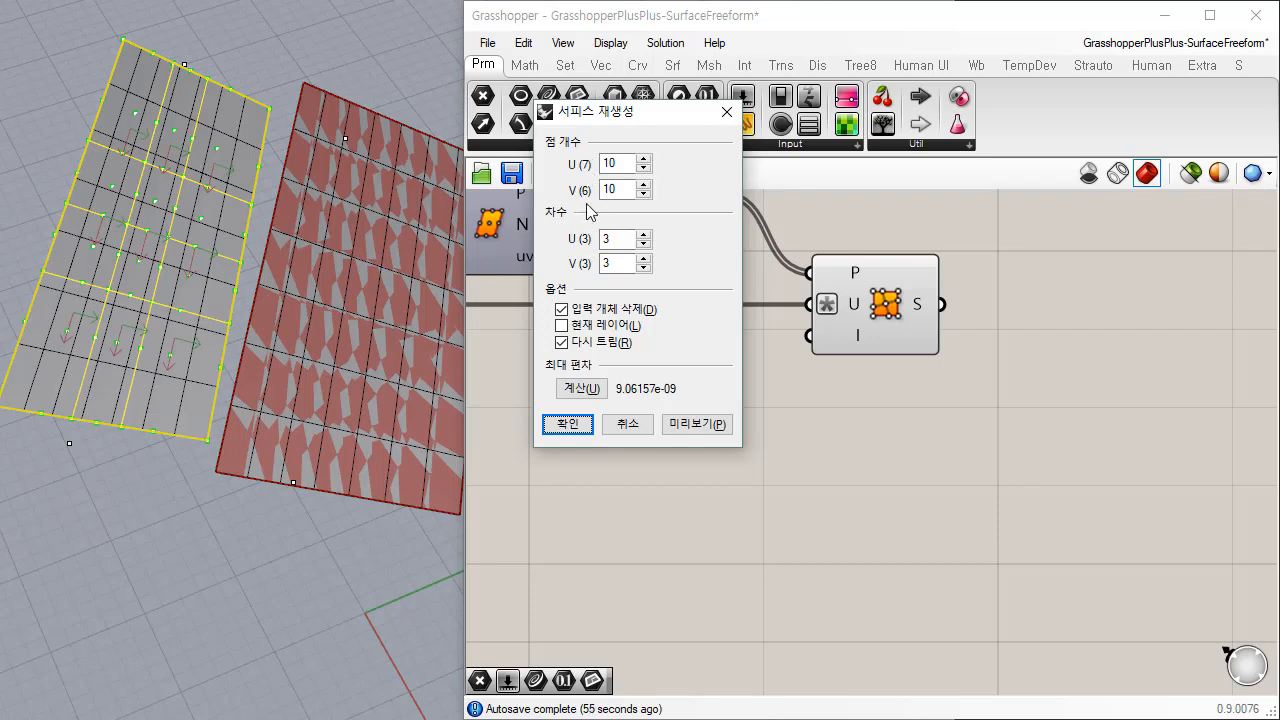
click(627, 424)
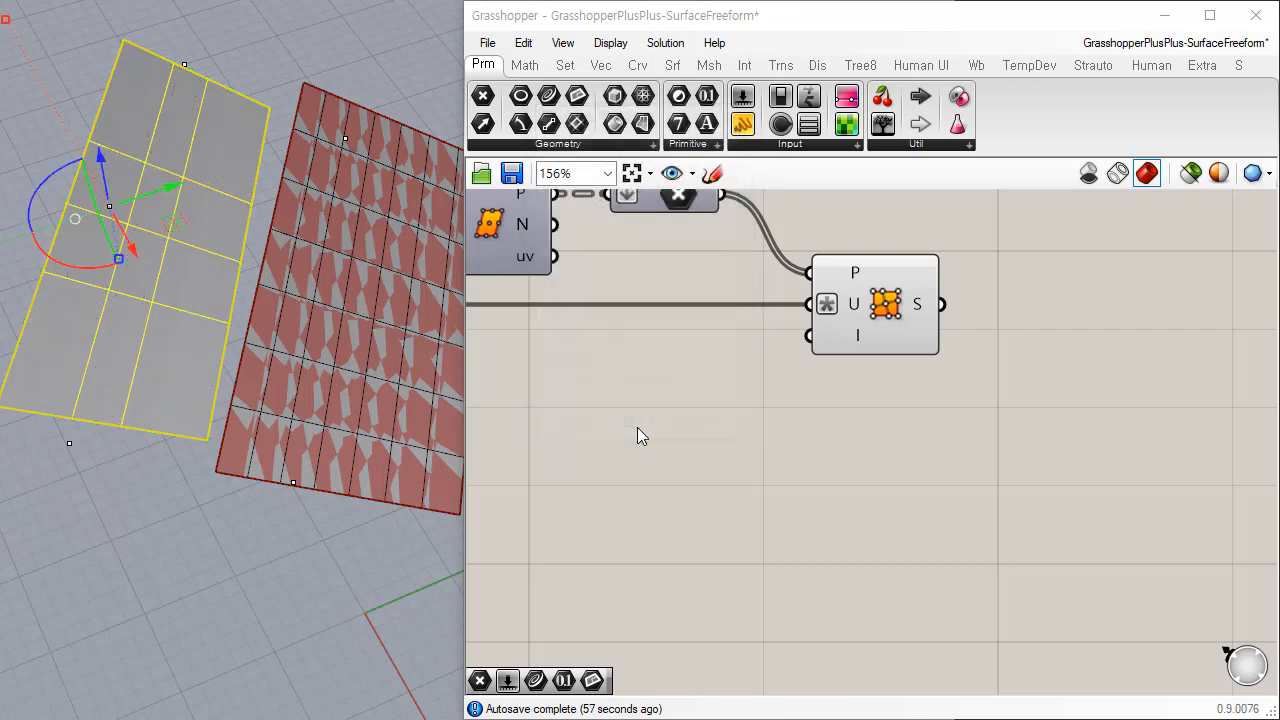
Step: Show the baked surface's control points again and examine their layout beside the referenced surface
click(295, 530)
right_drag(194, 491, 211, 320)
click(211, 327)
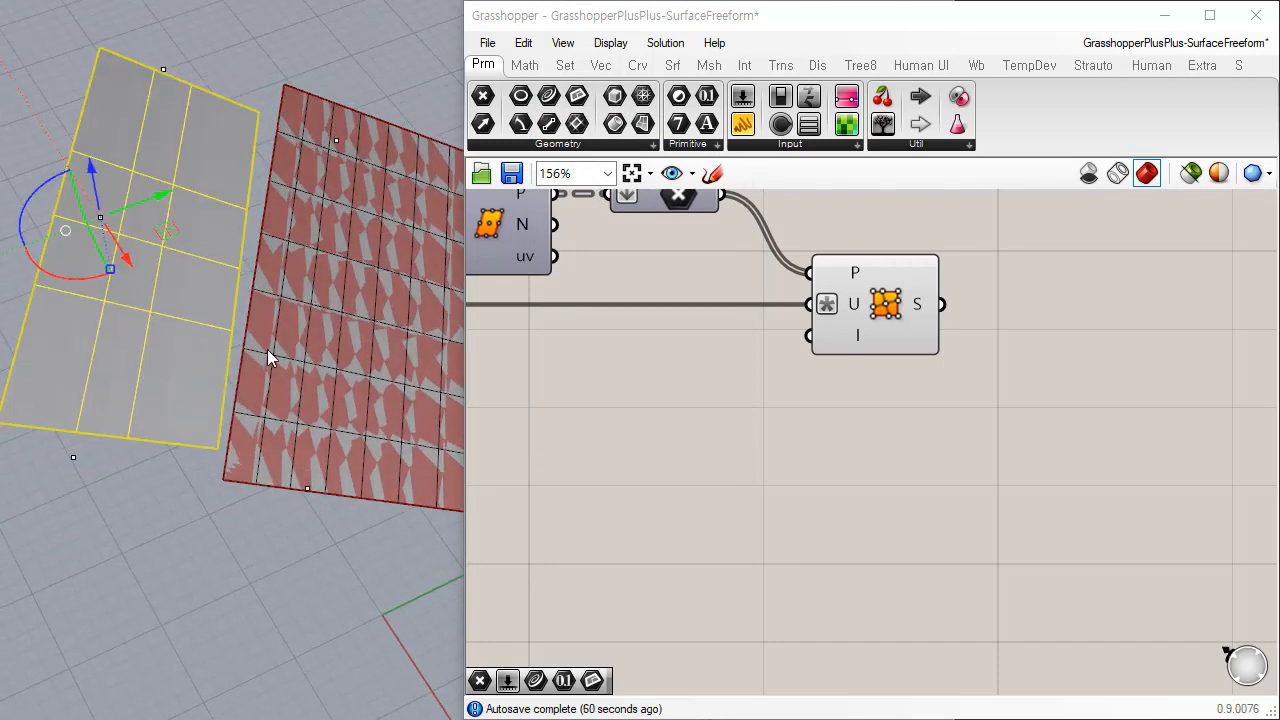
key(F10)
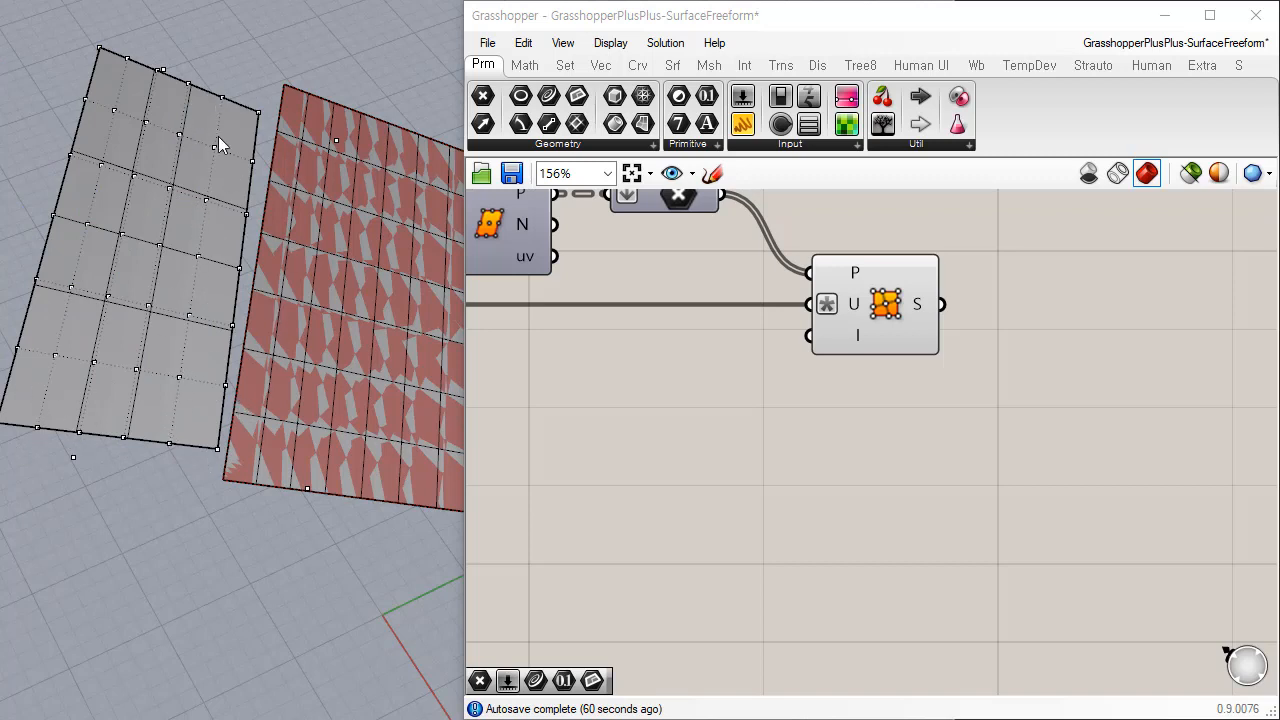
right_drag(278, 432, 293, 490)
Step: Add a Boolean Toggle, connect it to the Interpolate input of Surface From Points, and set it to True
mouse_move(855, 334)
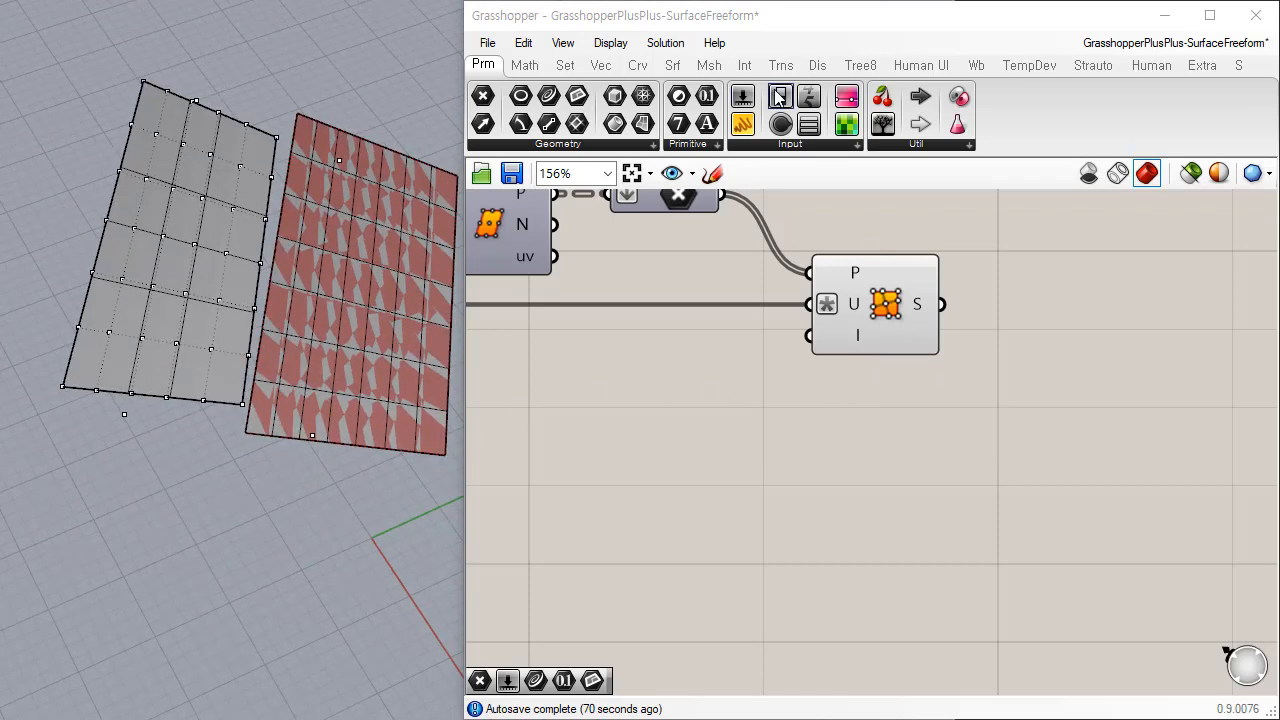
drag(779, 96, 652, 365)
drag(812, 337, 710, 365)
click(693, 369)
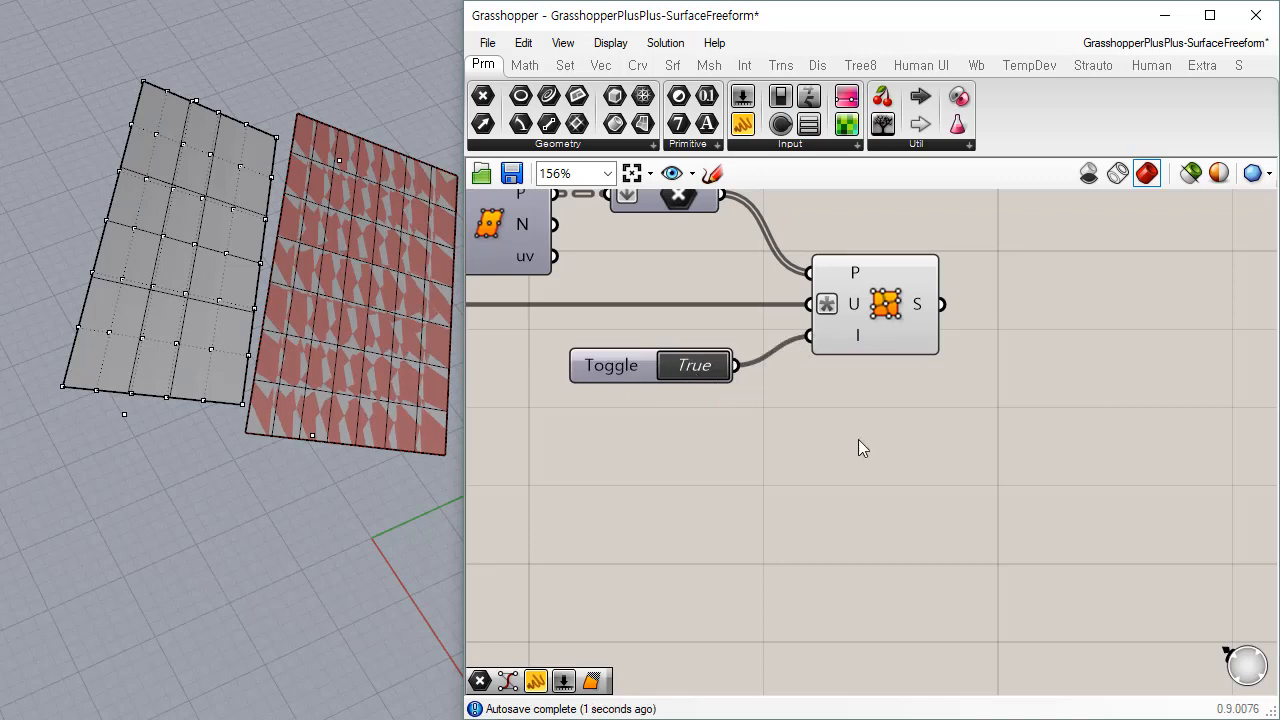
Step: Bake the interpolated Surface From Points output to the default layer with its default attributes
right_click(925, 305)
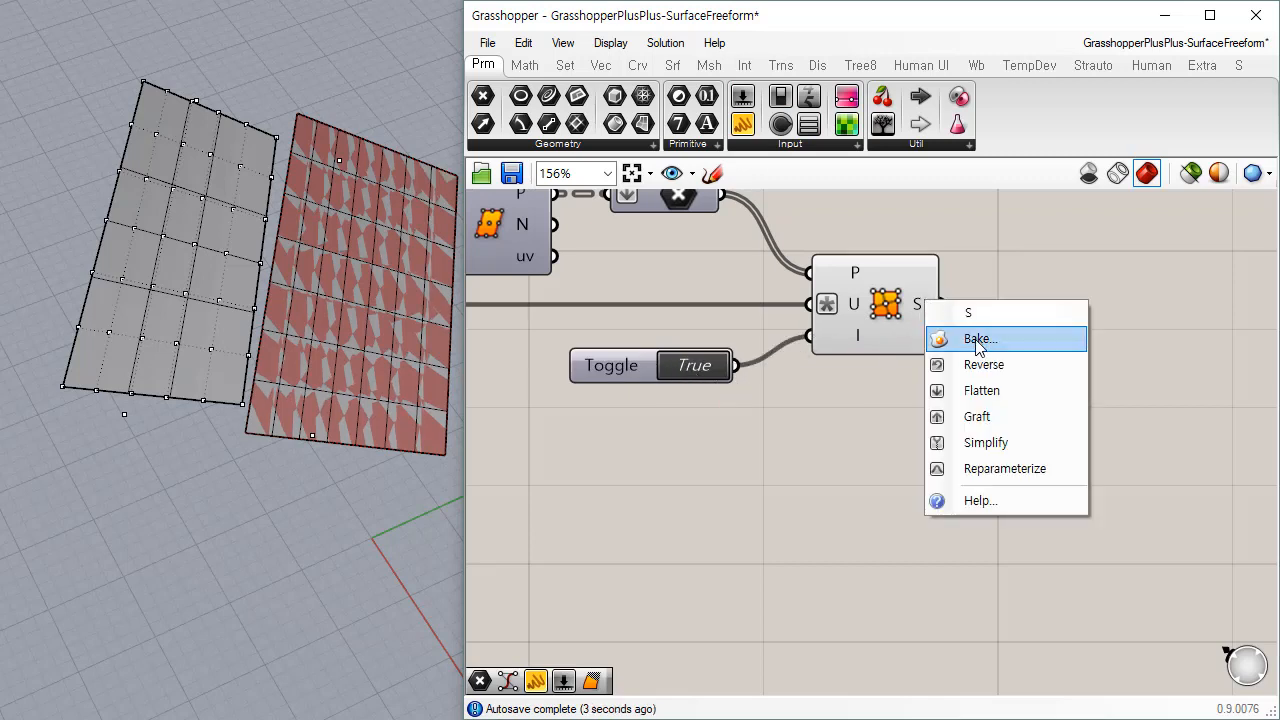
click(978, 338)
click(999, 515)
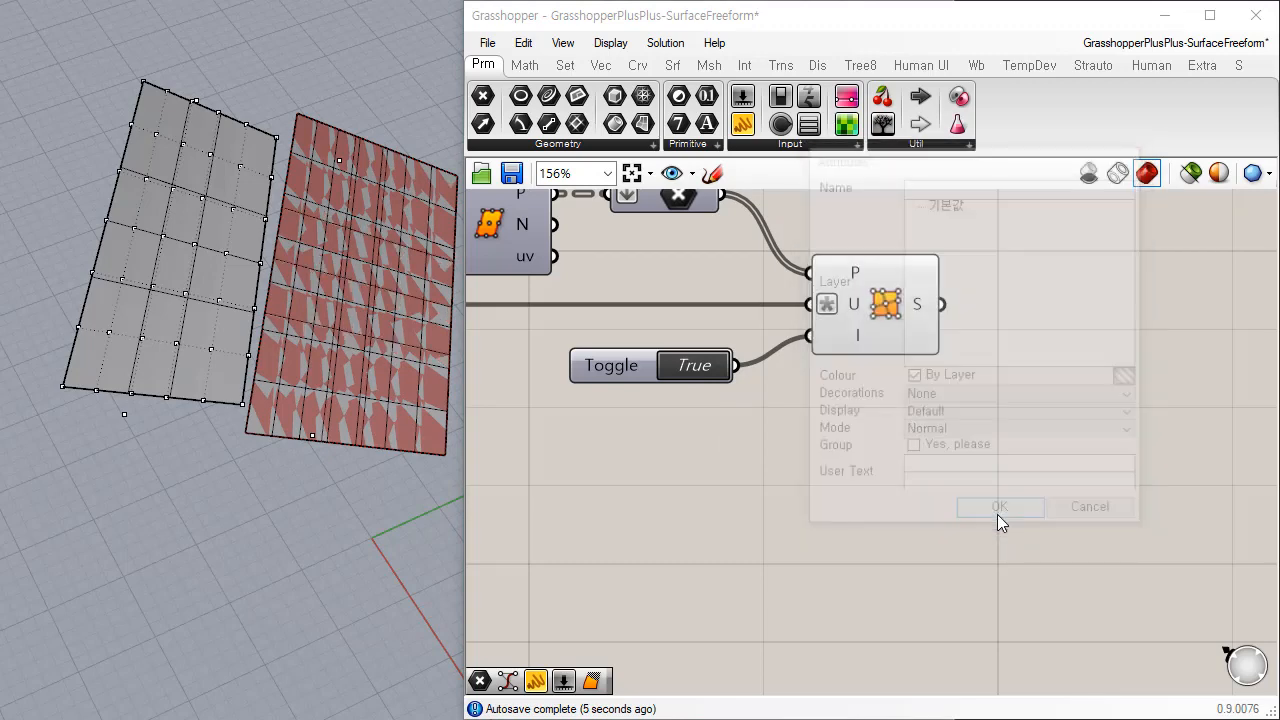
Step: Move the referenced surface away from the overlapping interpolated bake in the Rhino viewport
click(397, 313)
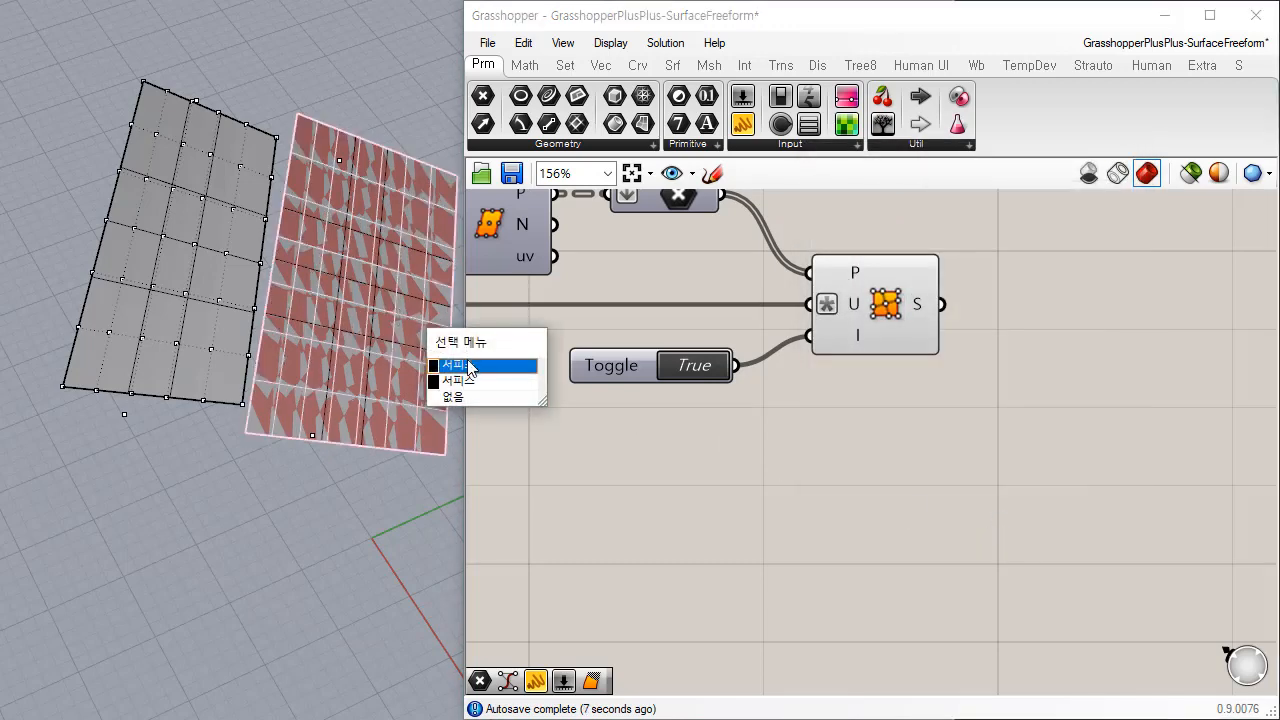
click(470, 366)
drag(387, 213, 272, 588)
click(373, 507)
right_drag(275, 408, 294, 428)
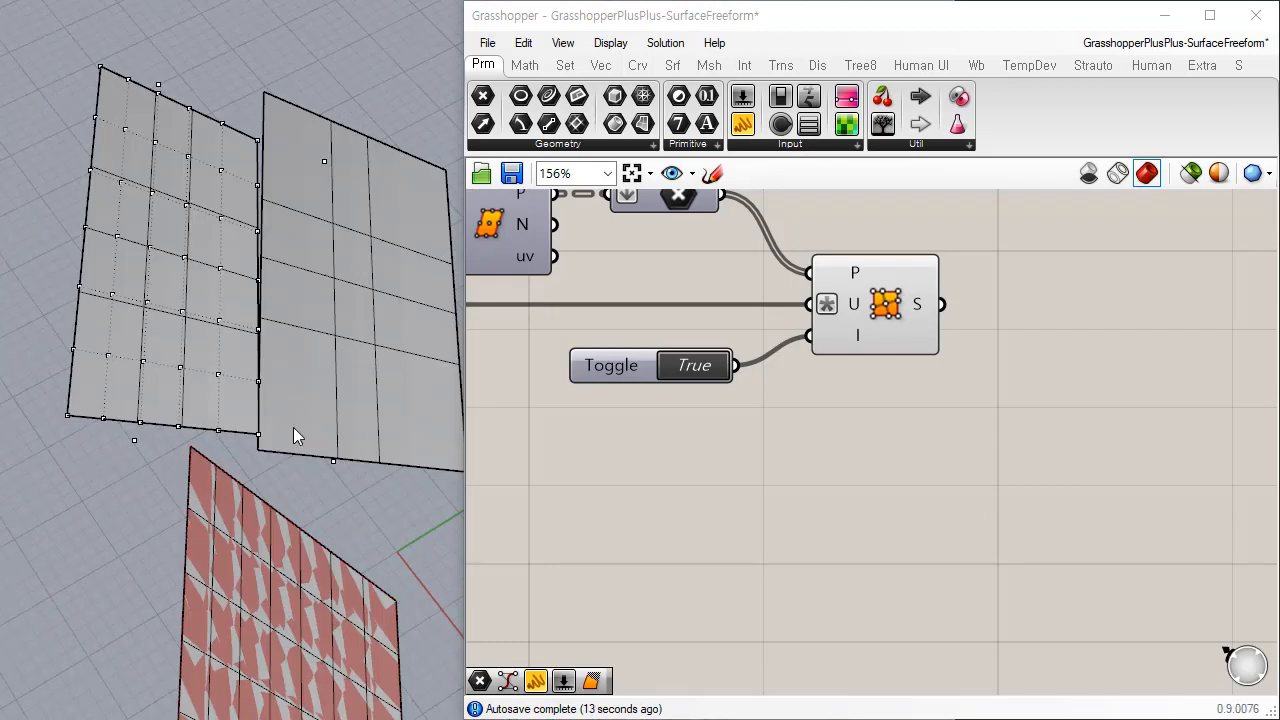
Step: Show the interpolated bake's control points, compare them with the first bake's, and check the Interpolate input
click(389, 449)
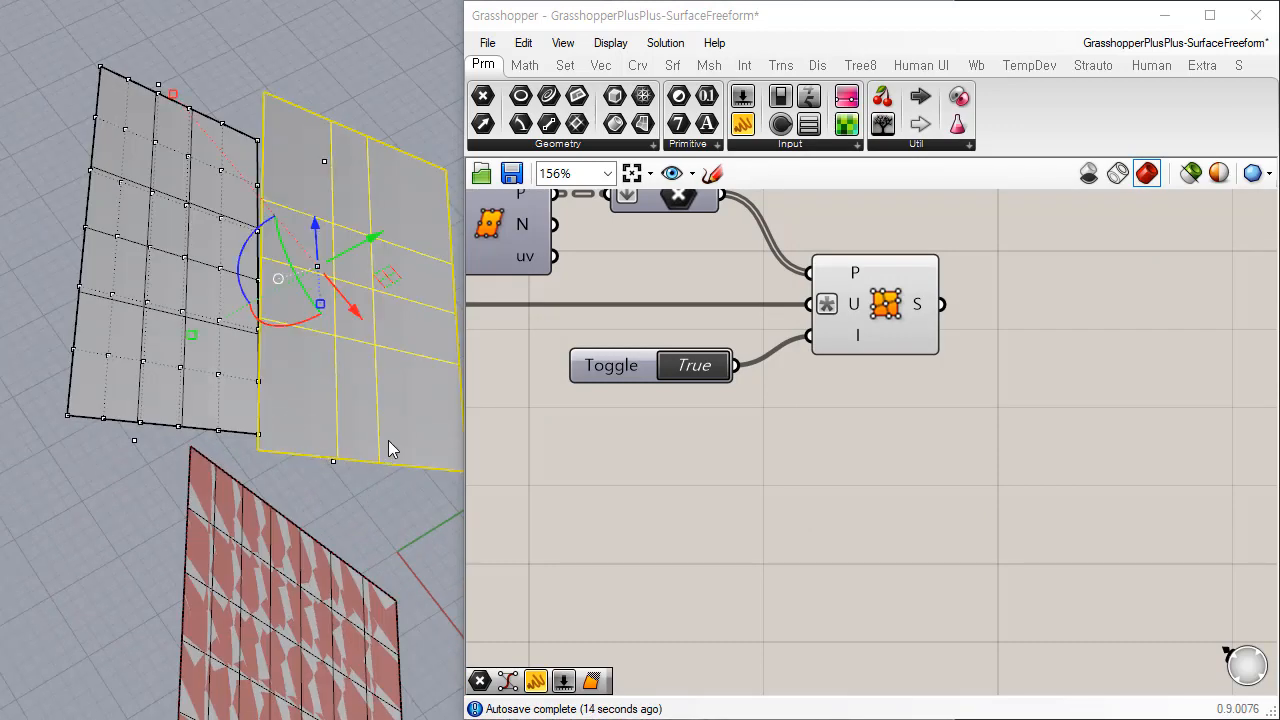
click(390, 498)
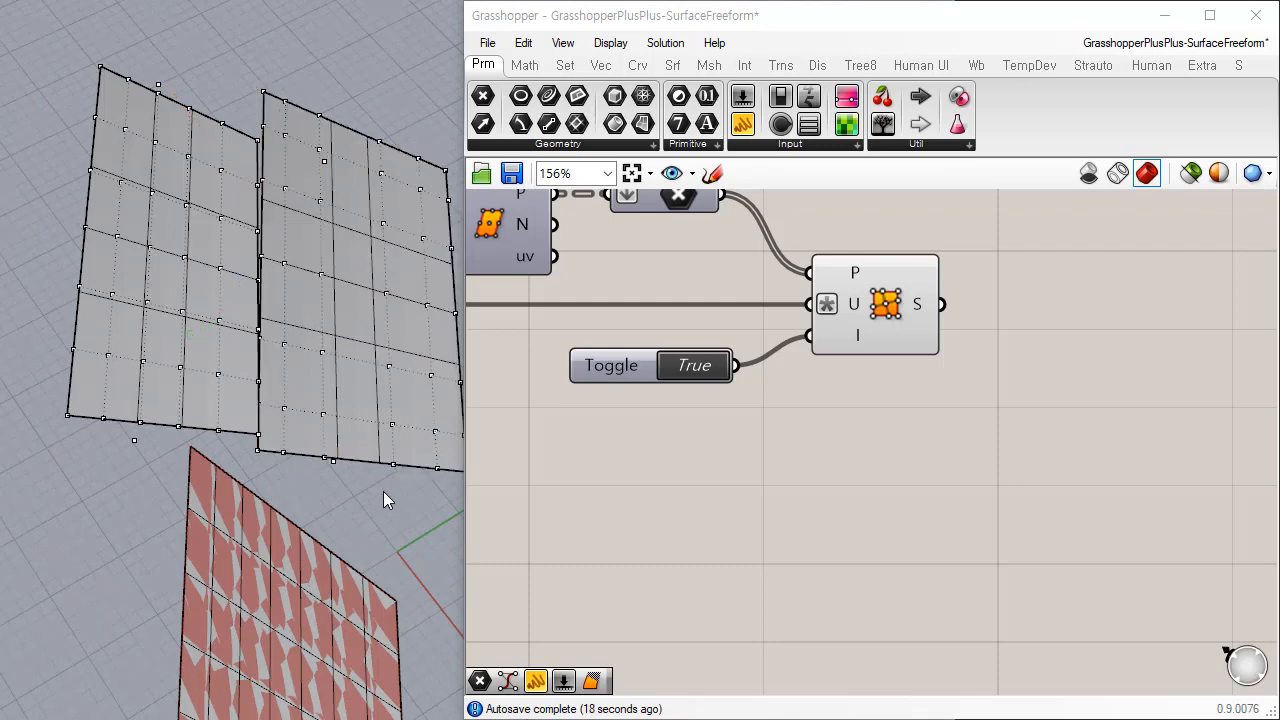
right_drag(386, 498, 366, 456)
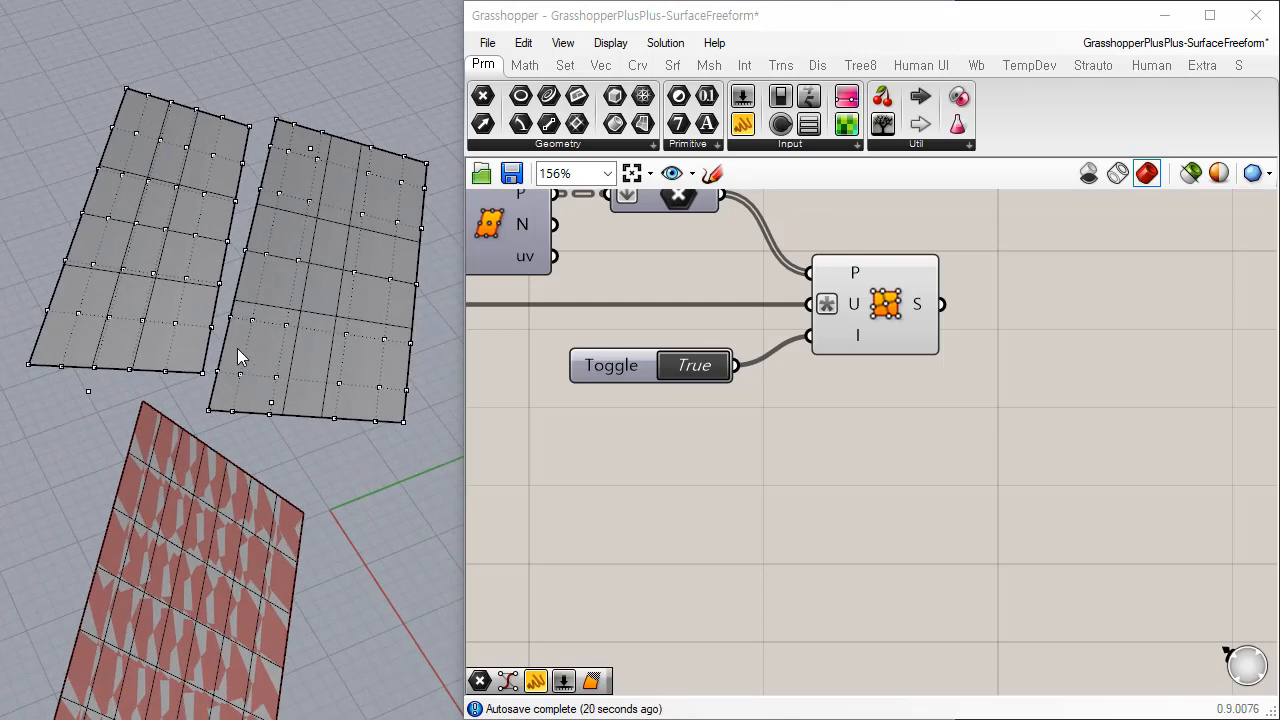
right_drag(294, 251, 298, 362)
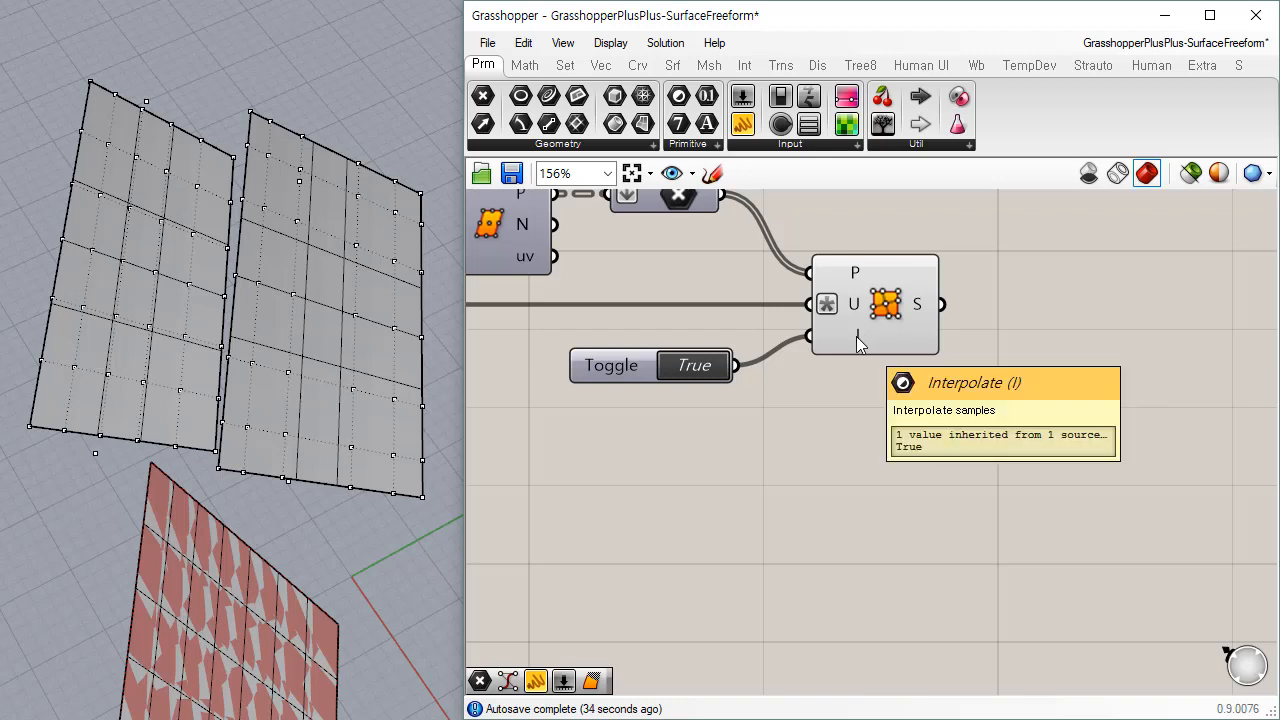
right_drag(680, 284, 856, 358)
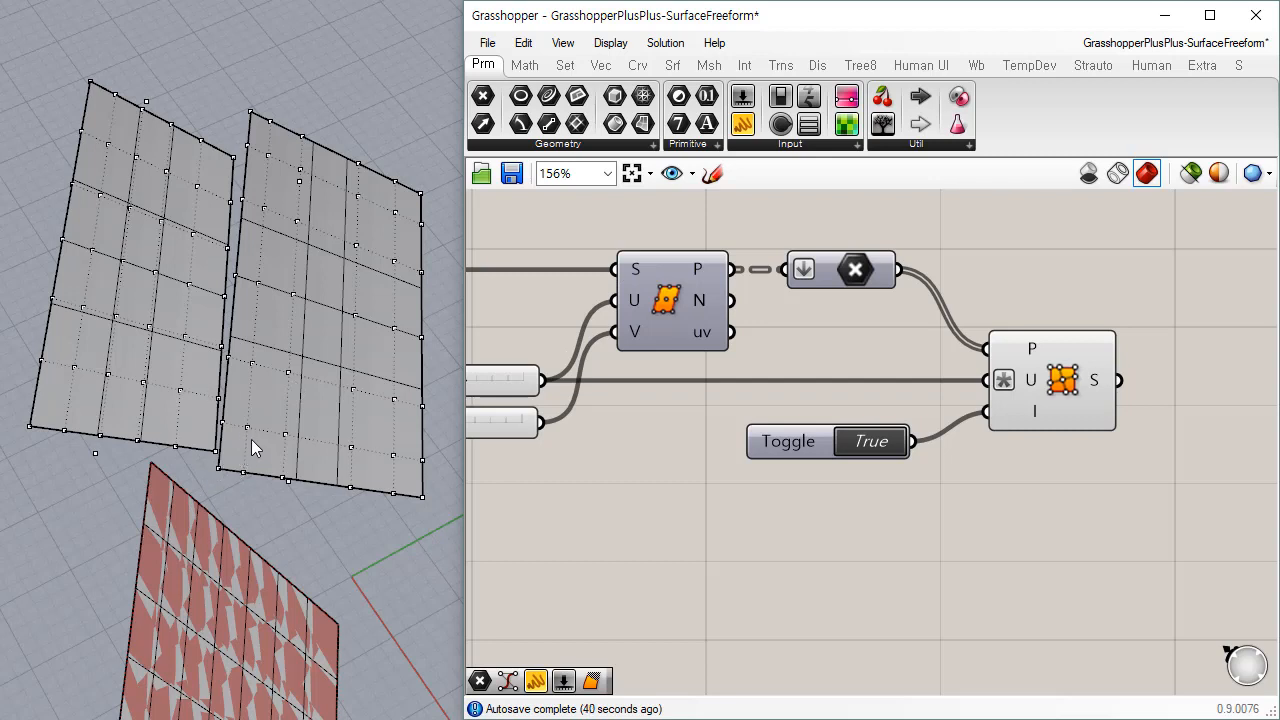
click(637, 65)
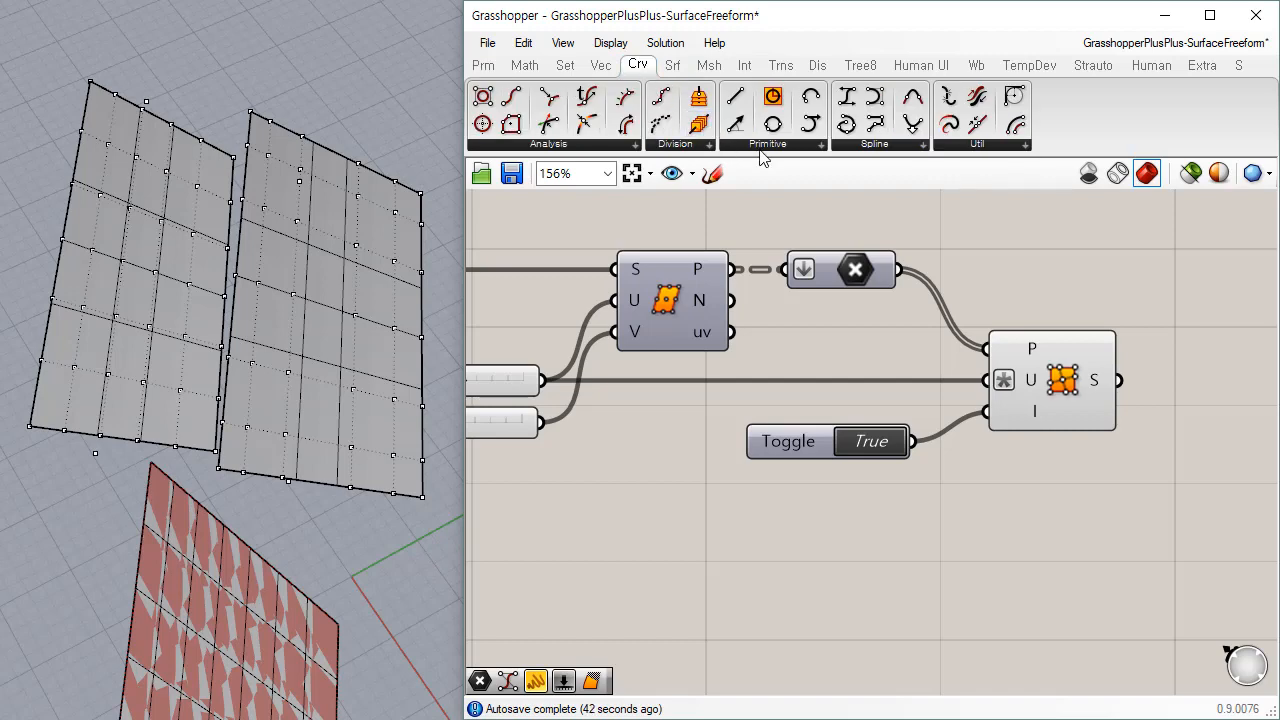
click(894, 148)
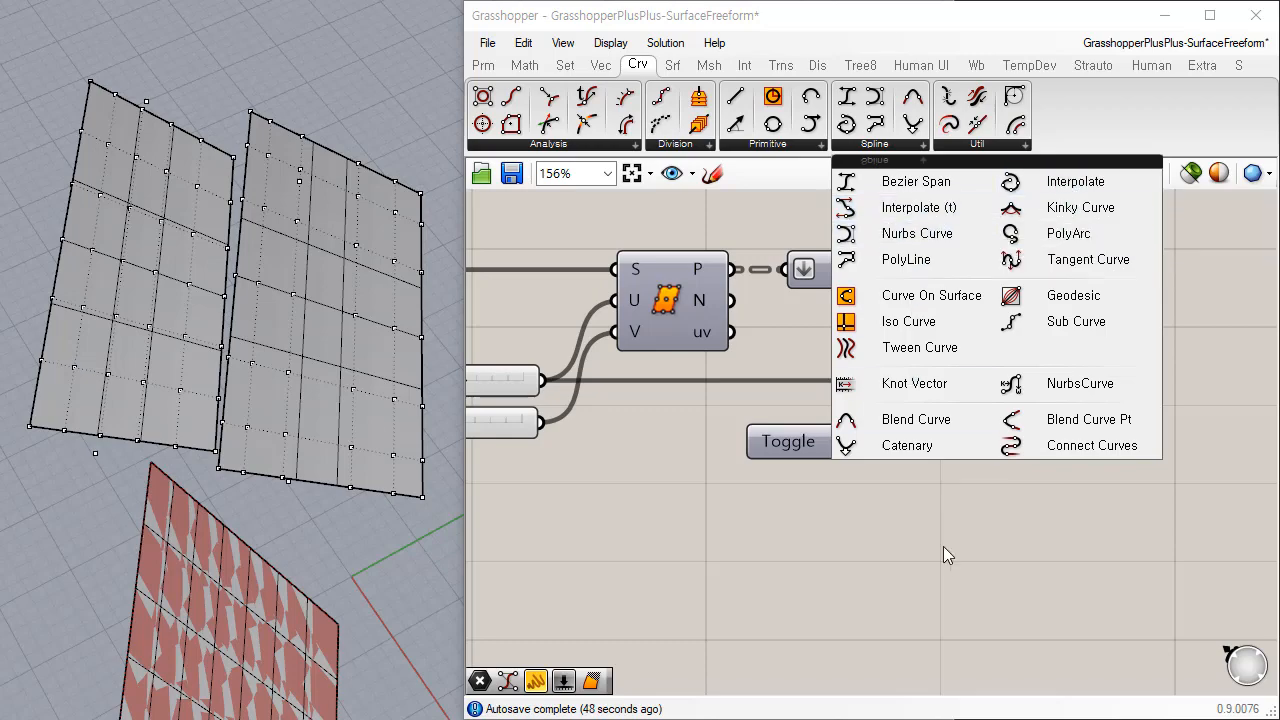
Step: Hide the control points and delete both baked surfaces from the Rhino viewport, keeping the referenced surface
right_drag(337, 294, 345, 183)
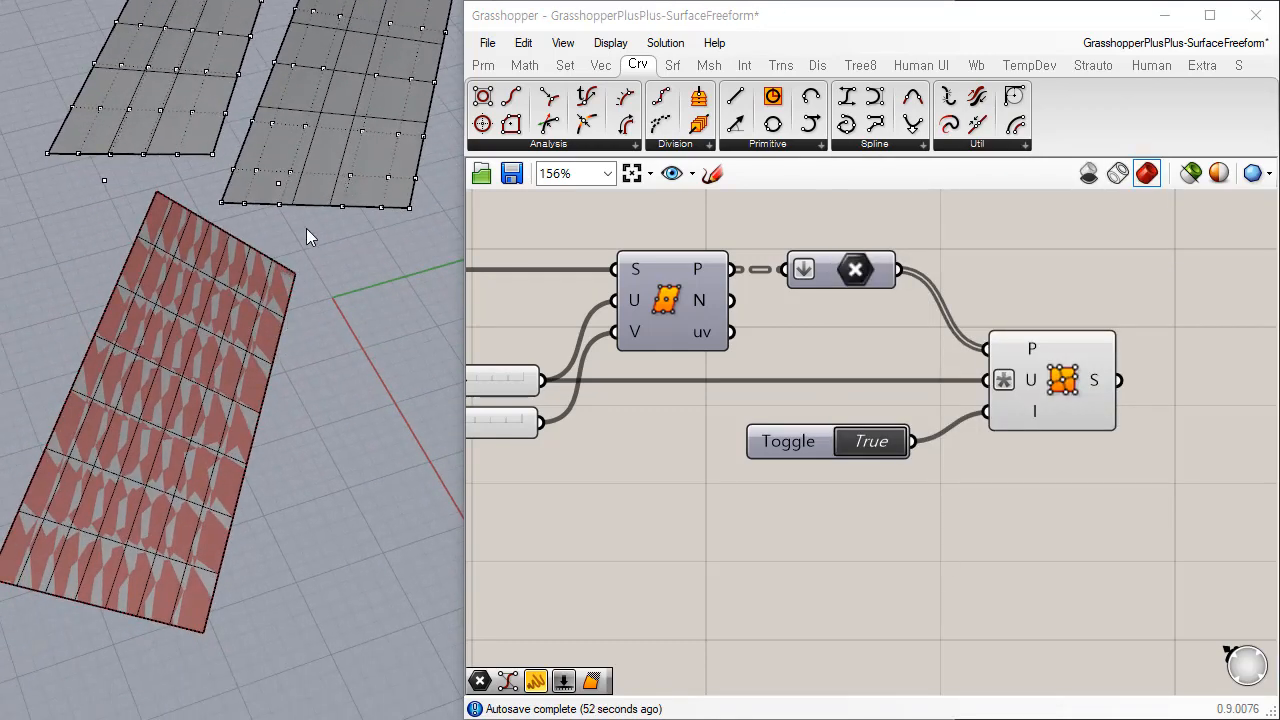
right_drag(307, 235, 363, 425)
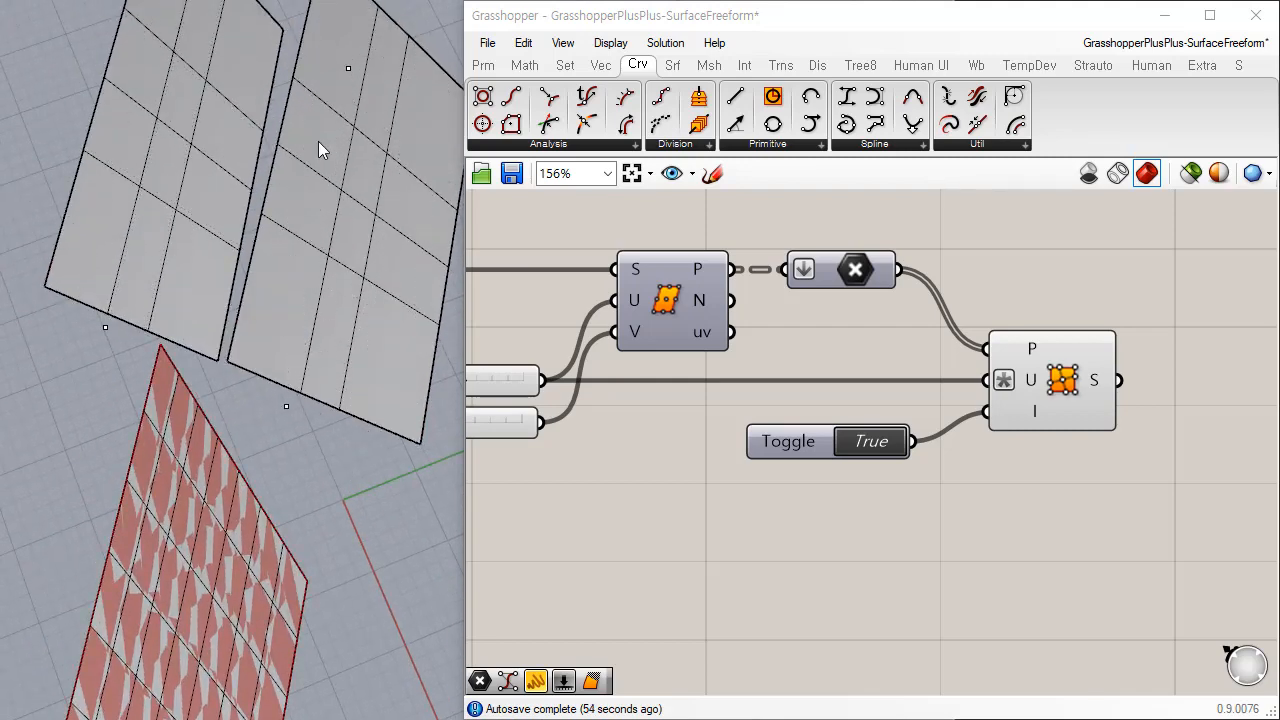
drag(81, 342, 73, 331)
key(Delete)
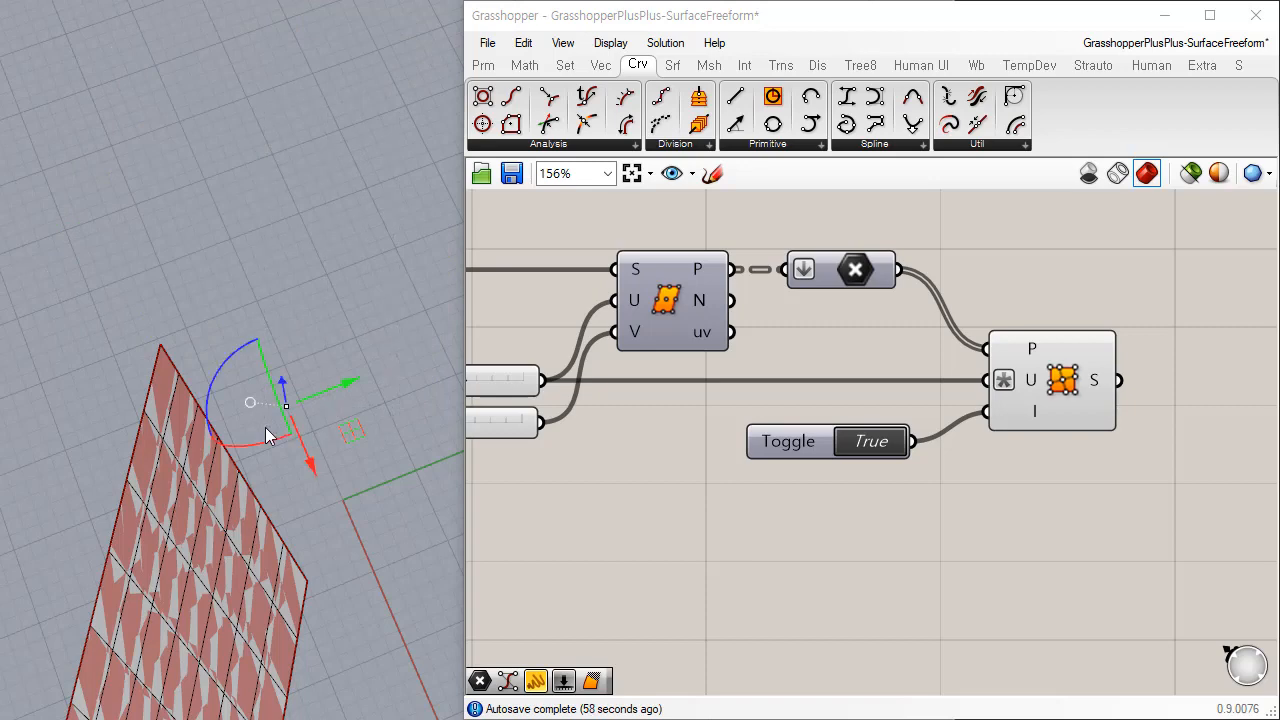
right_drag(266, 434, 288, 485)
click(246, 372)
click(300, 492)
right_drag(301, 431, 266, 427)
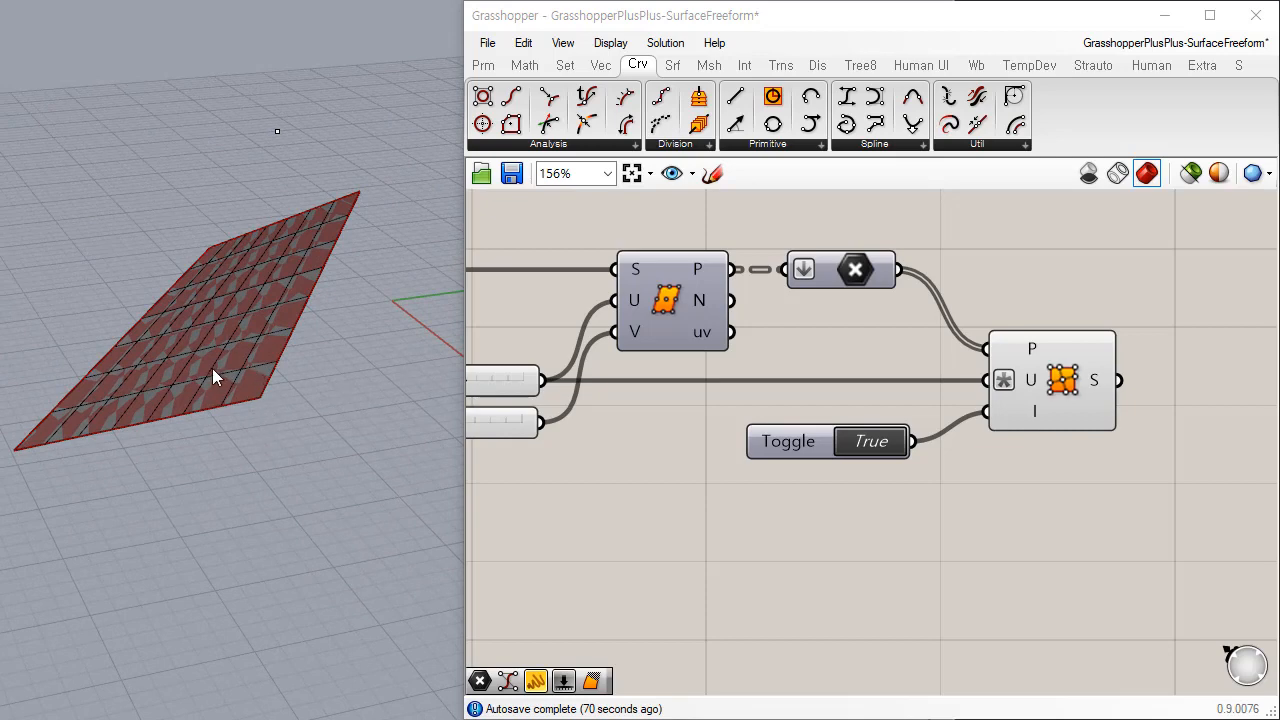
Step: Reshape the flat referenced surface into a wavy freeform by moving its interior control points, then hide the control points
right_drag(213, 376, 305, 430)
click(306, 431)
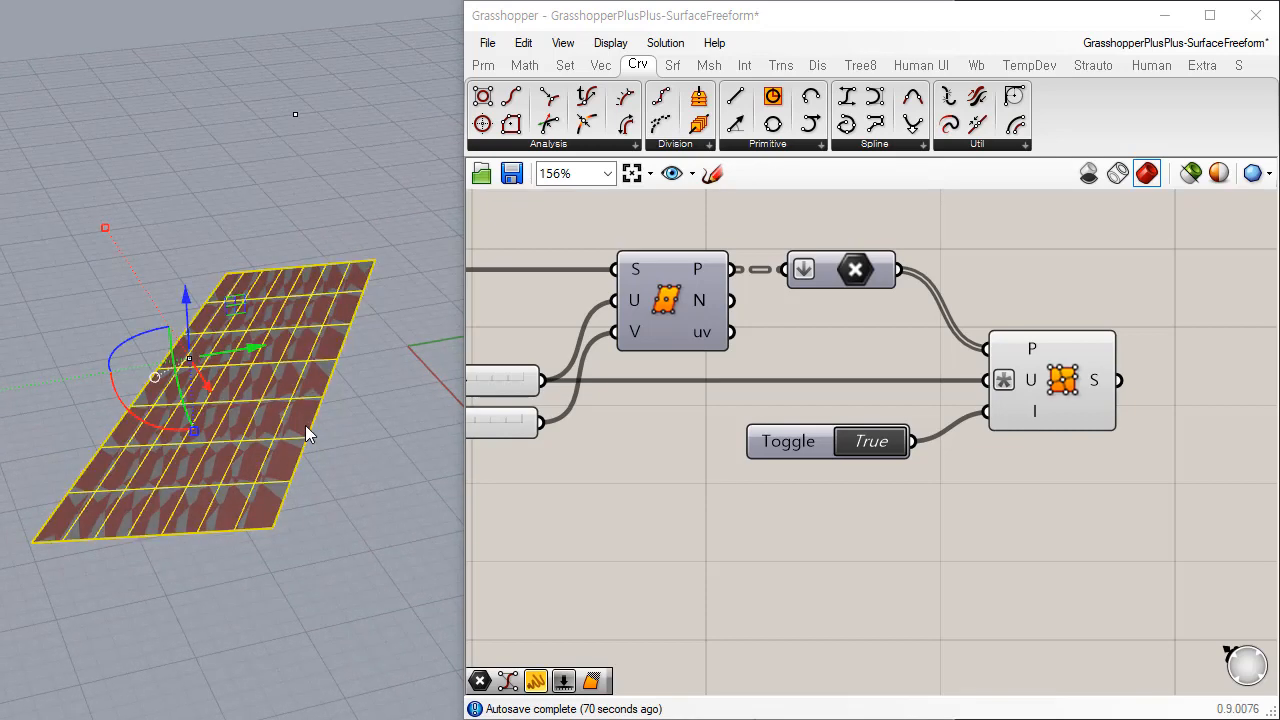
key(F10)
drag(170, 229, 288, 542)
drag(226, 320, 272, 300)
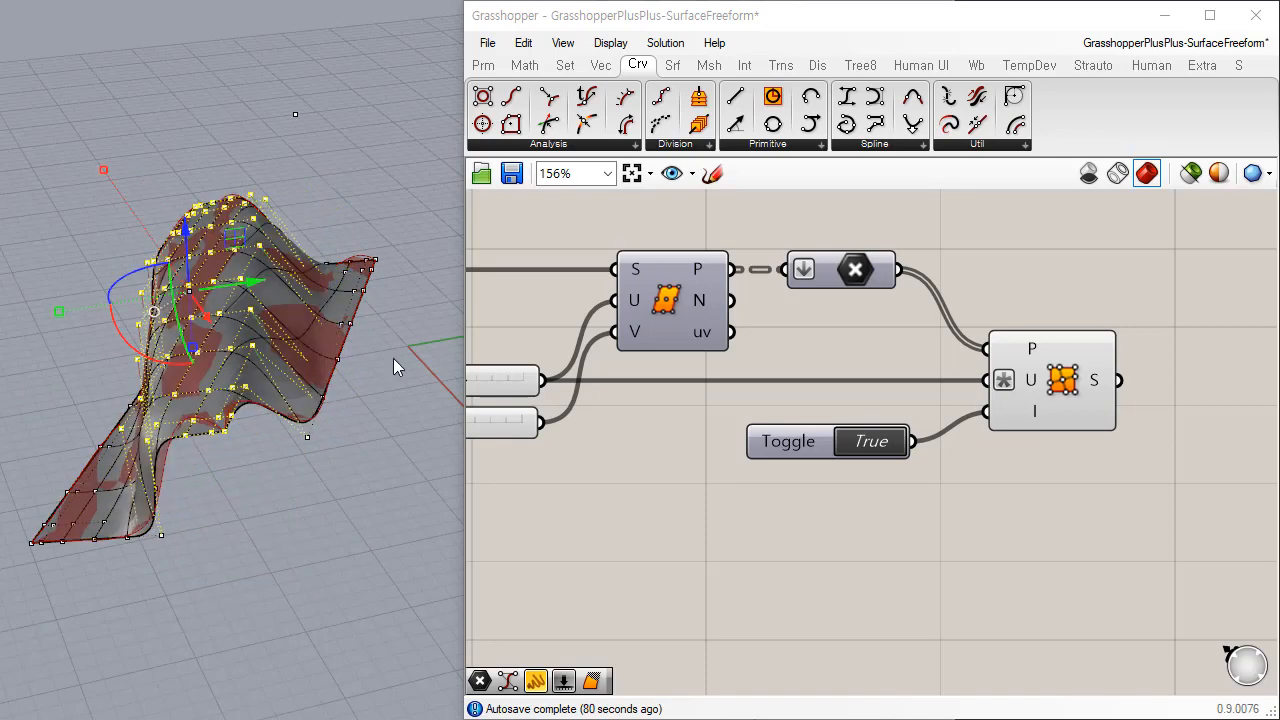
right_drag(393, 358, 372, 460)
click(372, 460)
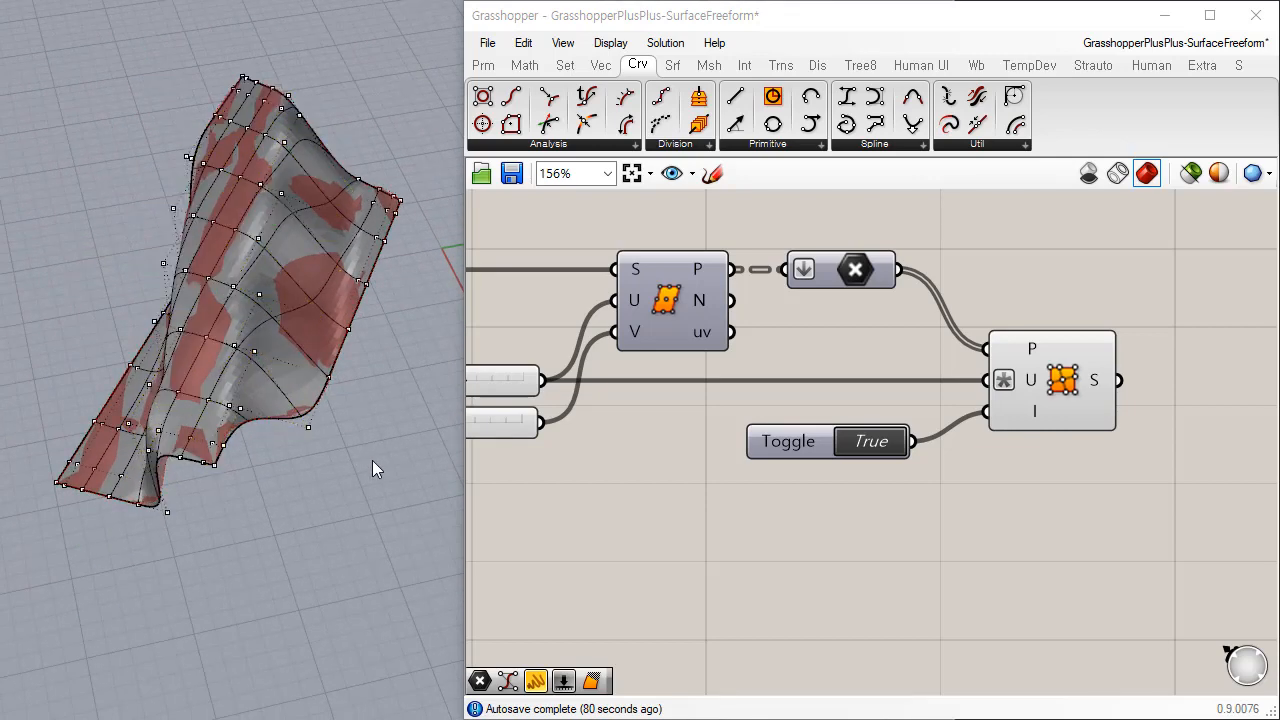
drag(13, 35, 133, 117)
key(Escape)
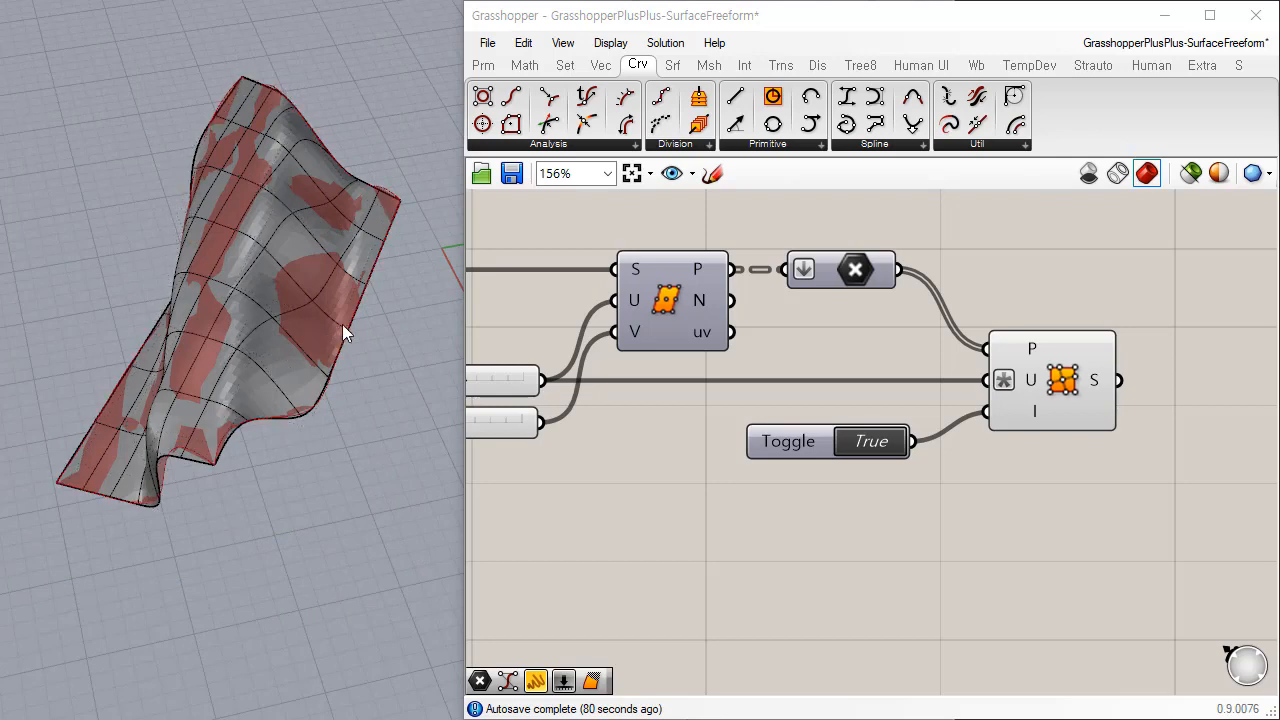
Step: Turn on the preview of the Divide Surface component to show its division points on the reshaped surface
click(278, 294)
right_drag(582, 298, 800, 303)
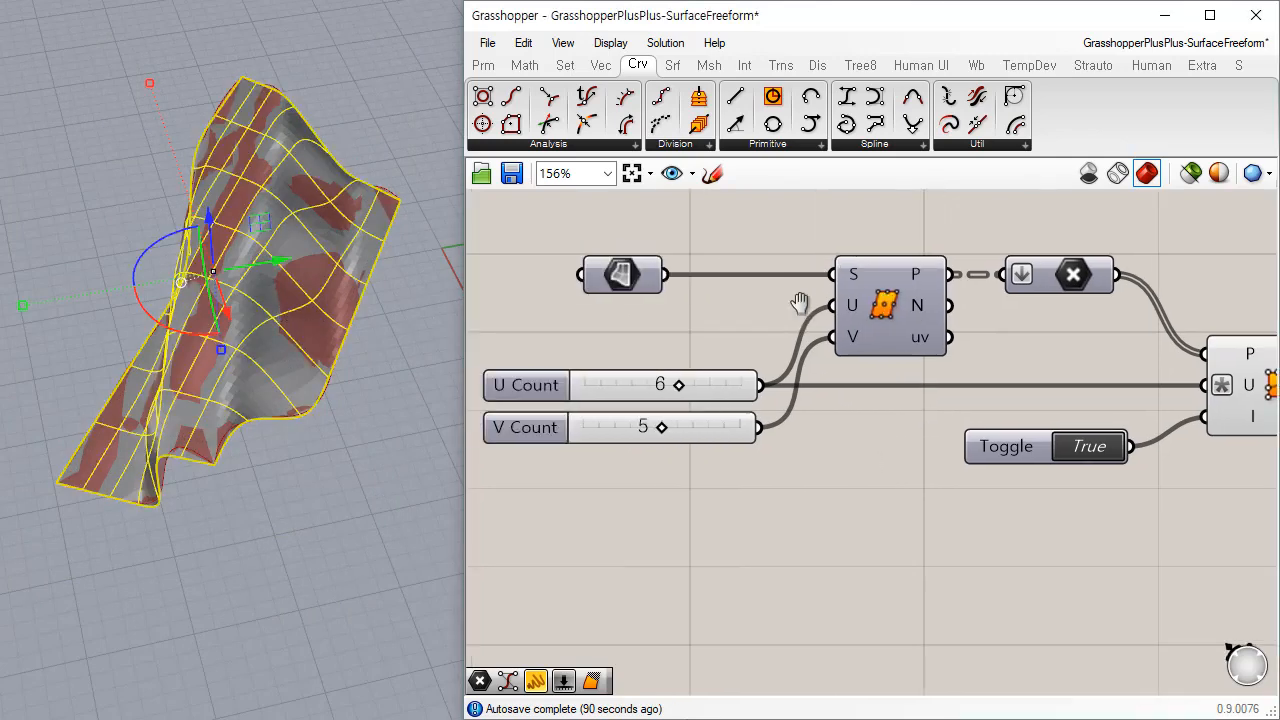
click(642, 283)
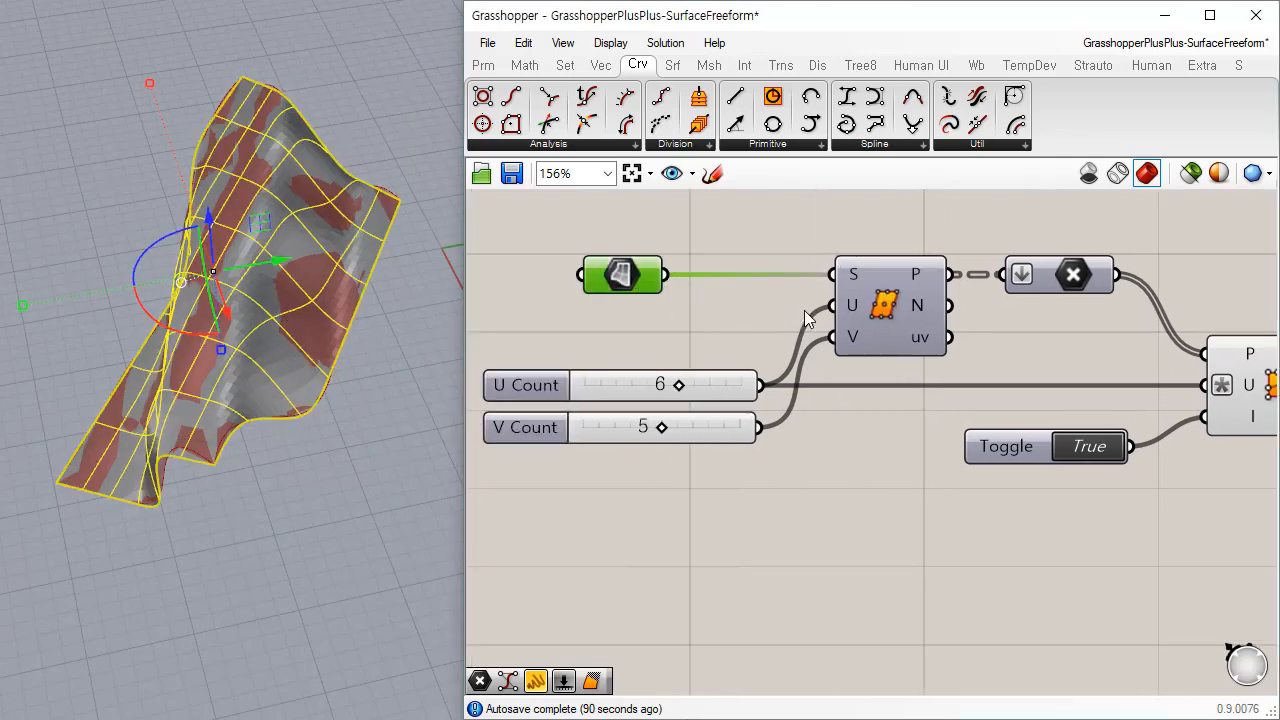
click(893, 318)
click(886, 466)
mouse_move(251, 469)
right_down()
mouse_move(283, 352)
mouse_move(323, 357)
mouse_move(250, 494)
right_up()
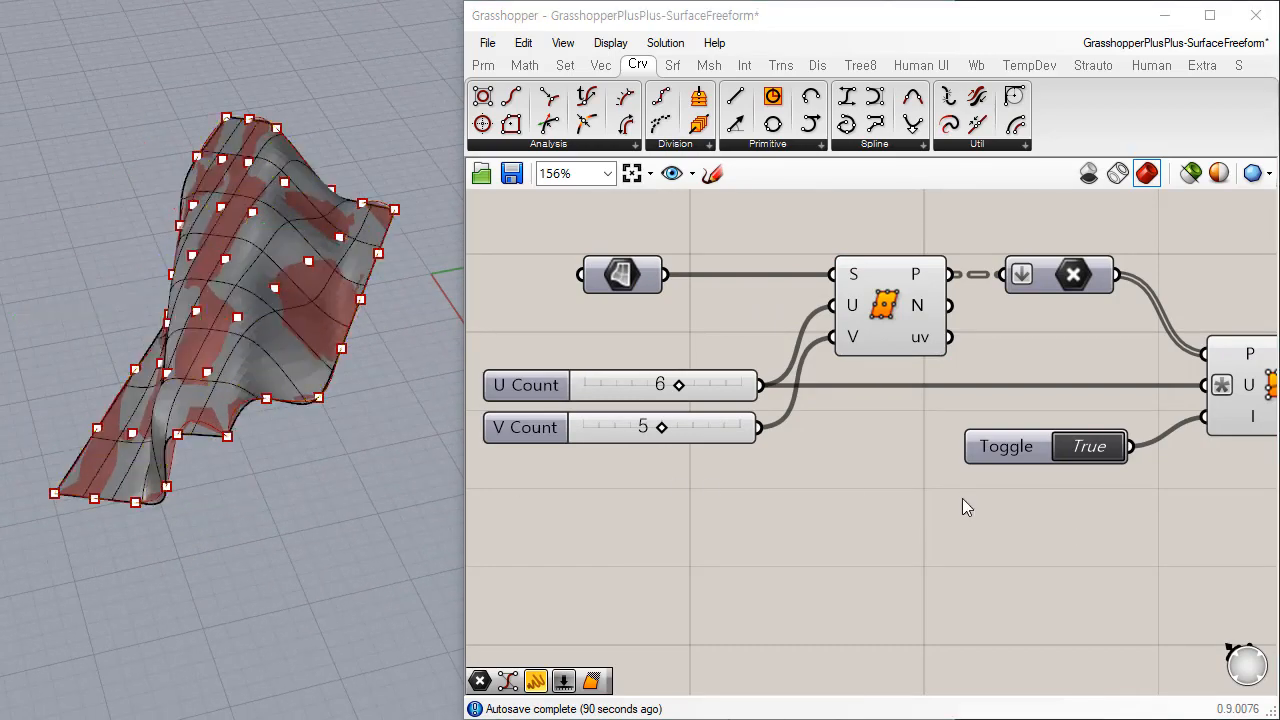
Step: Highlight the Surface From Points preview and hide the referenced surface in Rhino to inspect the interpolated result alone
right_drag(962, 507, 727, 468)
click(1055, 349)
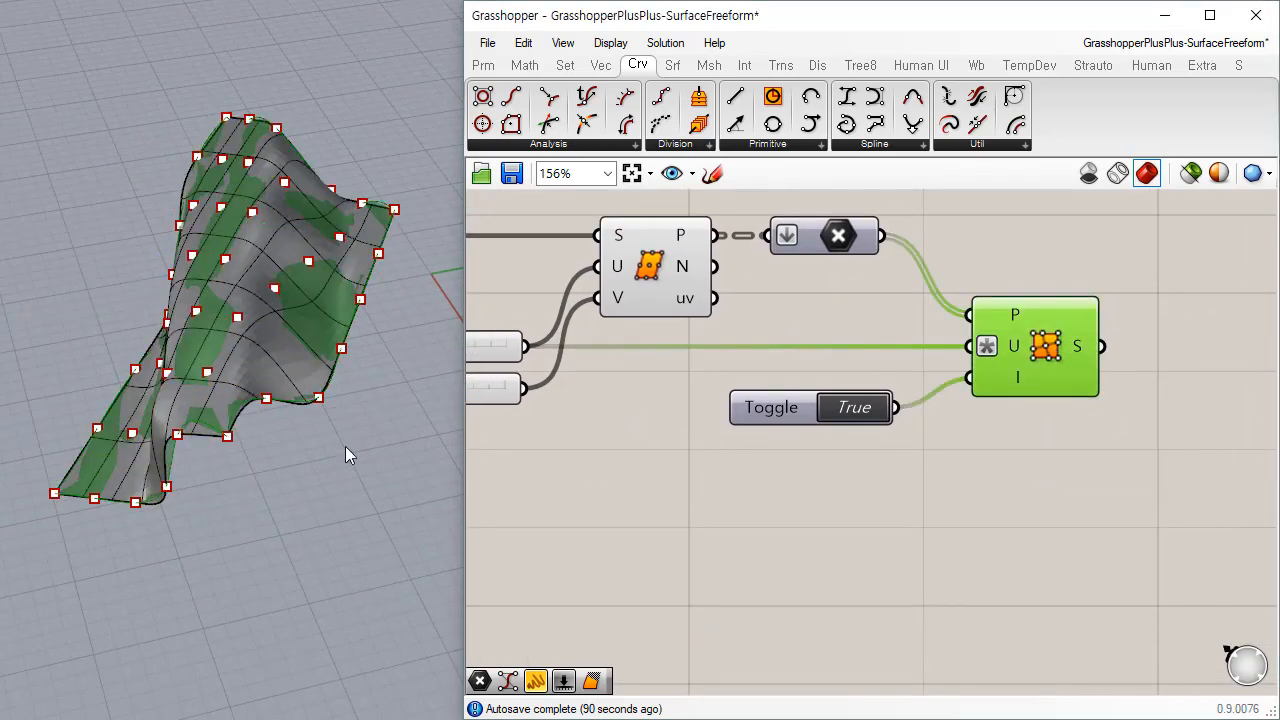
right_drag(252, 425, 291, 476)
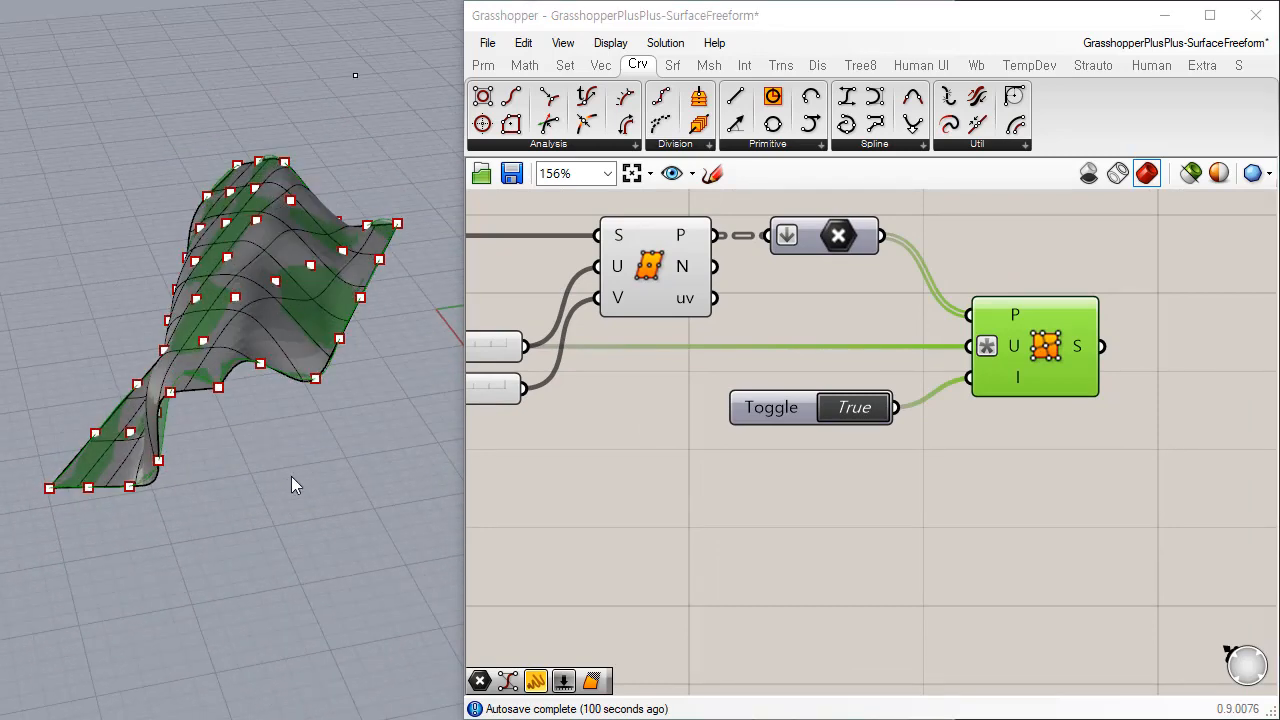
click(291, 317)
key(Escape)
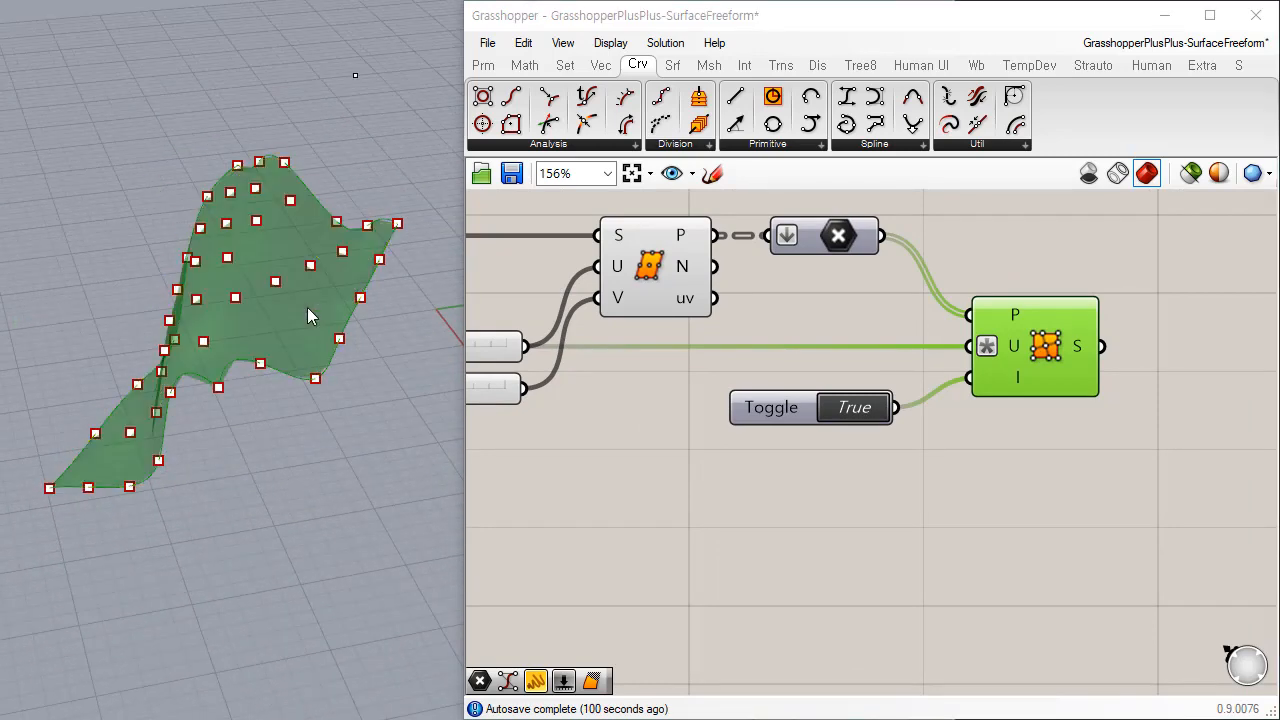
Step: Bake the Surface From Points result built from the wavy surface's division points to the default layer
click(940, 470)
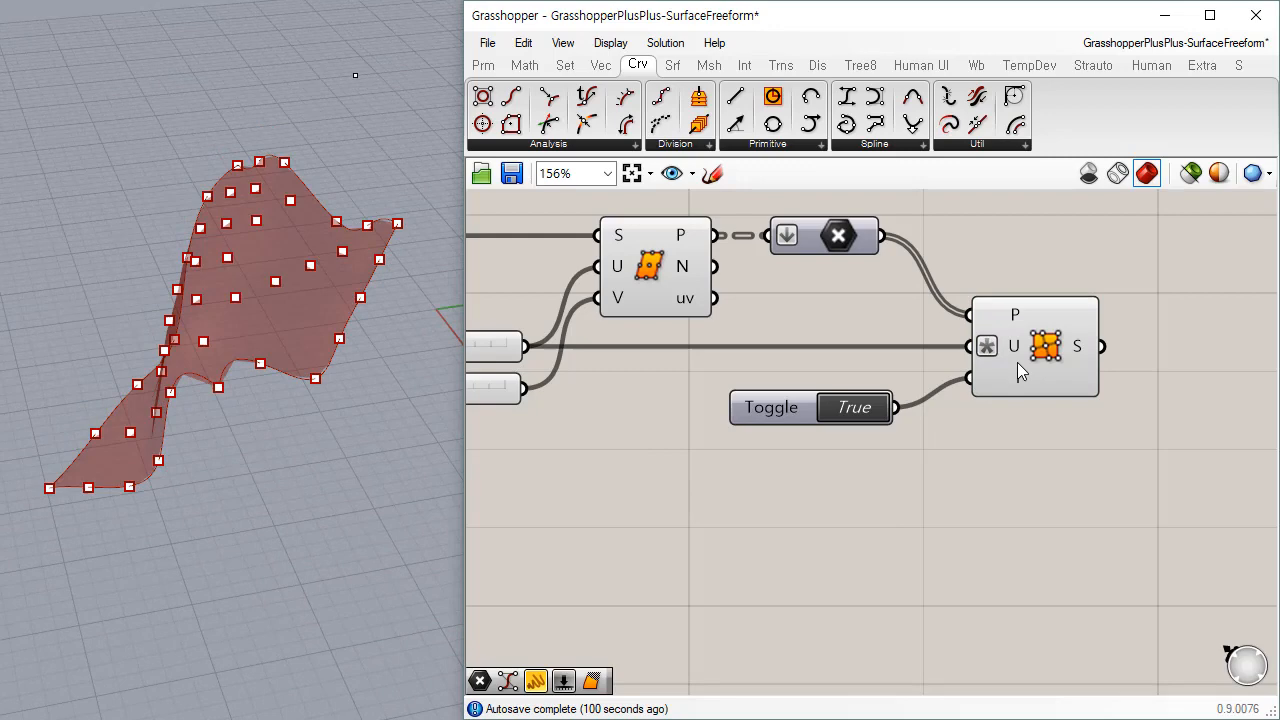
right_click(1078, 347)
click(1120, 387)
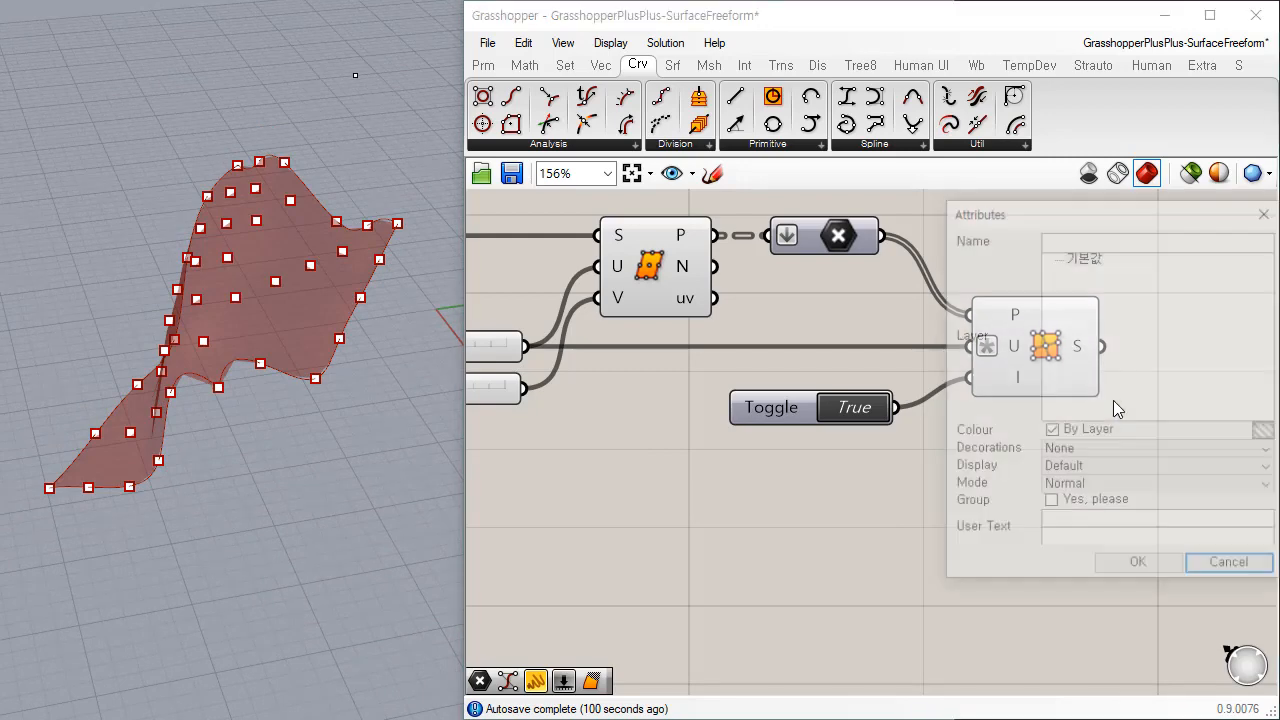
click(1138, 563)
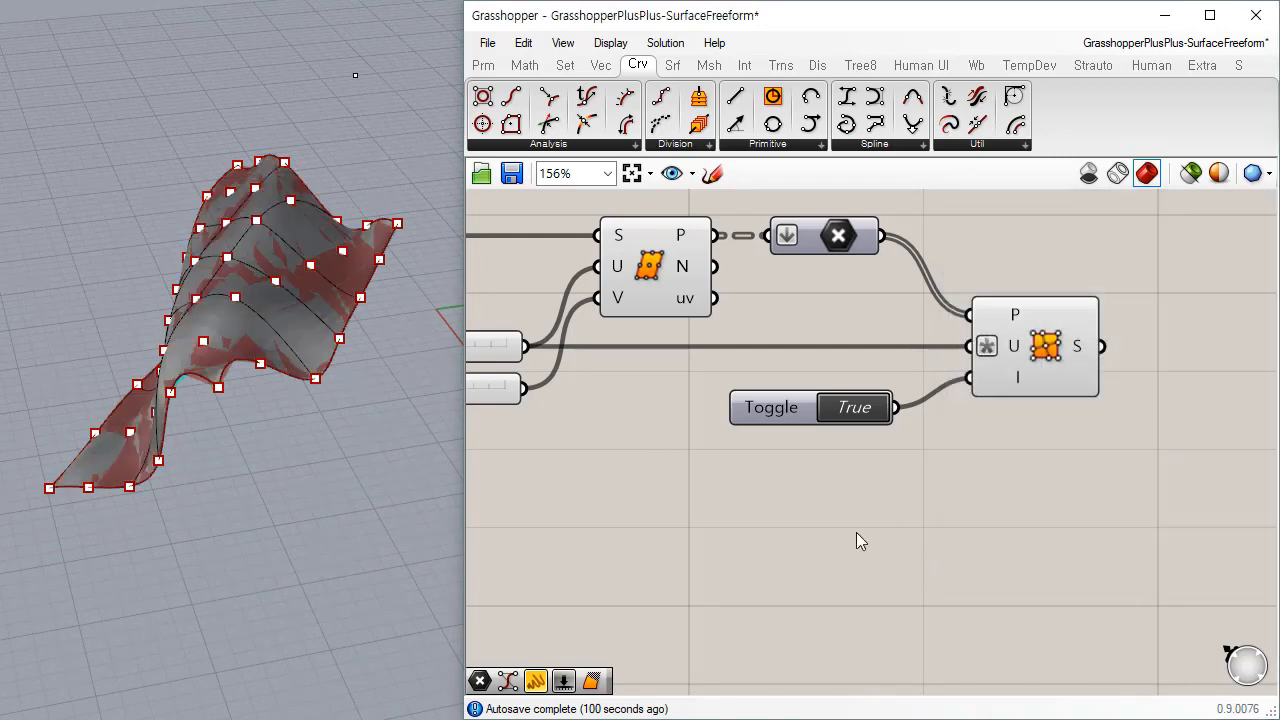
Step: Bake the Point parameter's division points to the default layer as a group
right_drag(334, 449, 228, 337)
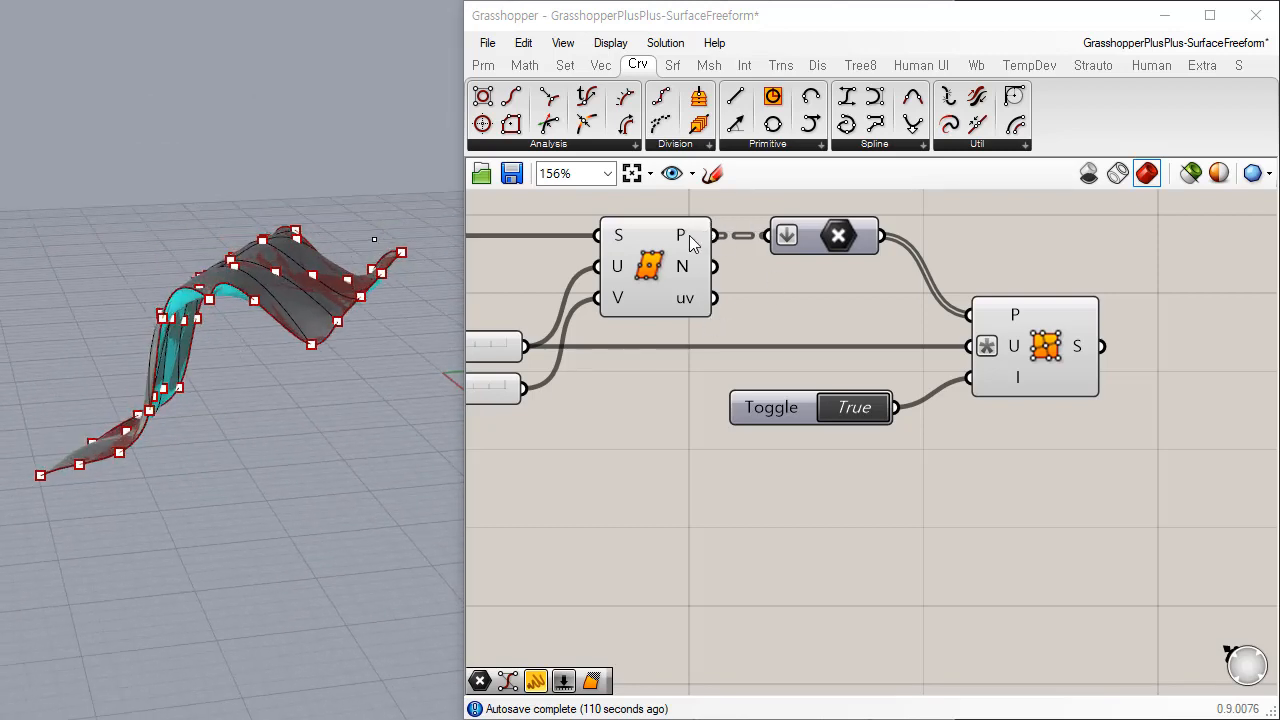
right_click(840, 242)
click(896, 331)
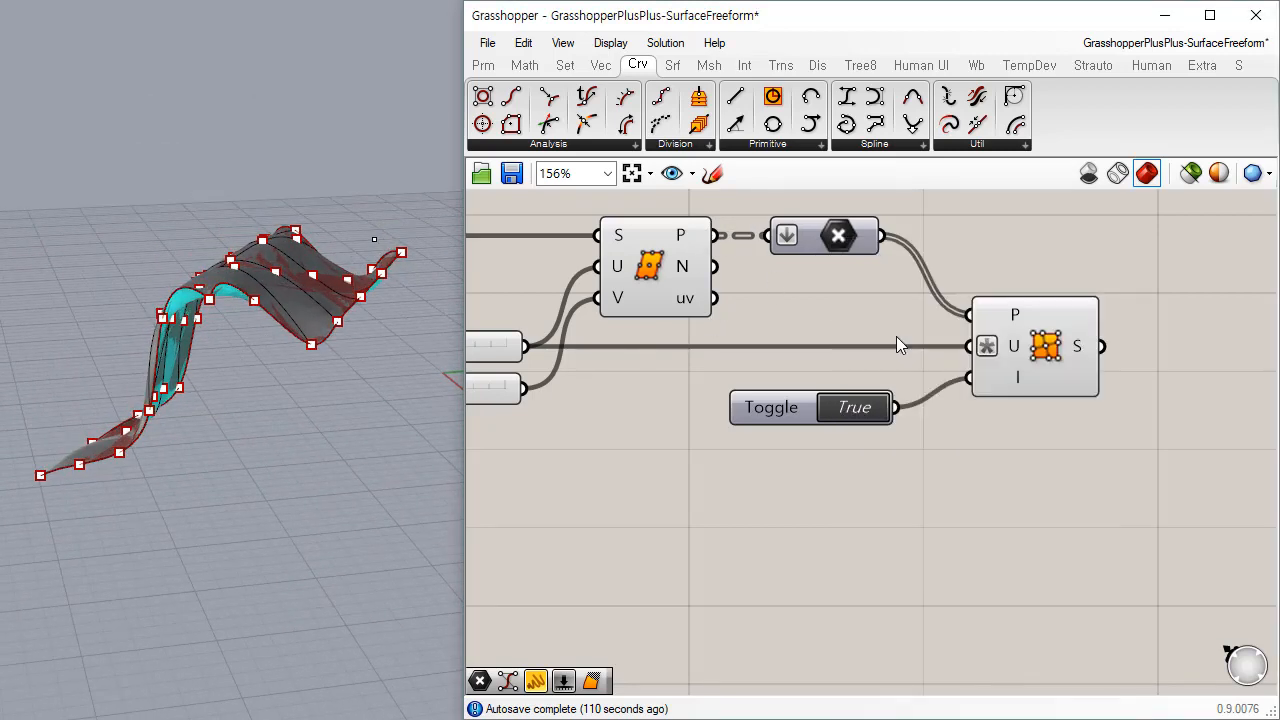
click(840, 441)
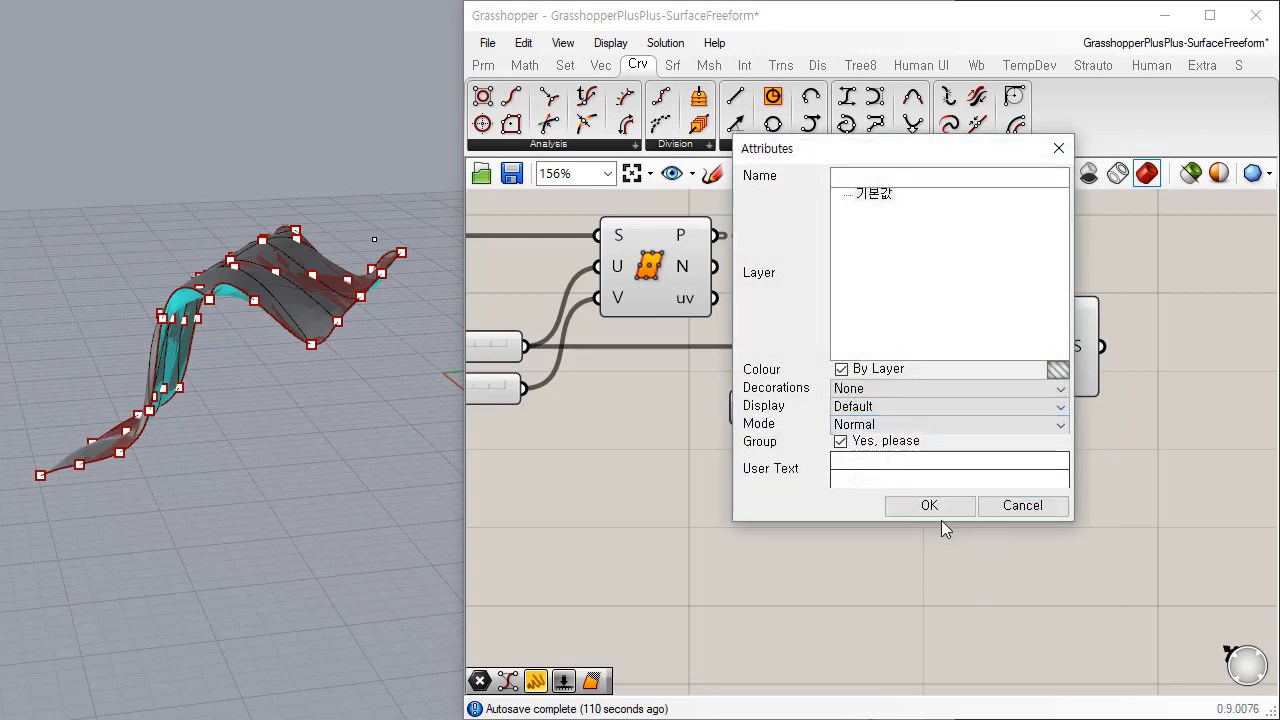
click(932, 508)
right_drag(337, 394, 345, 430)
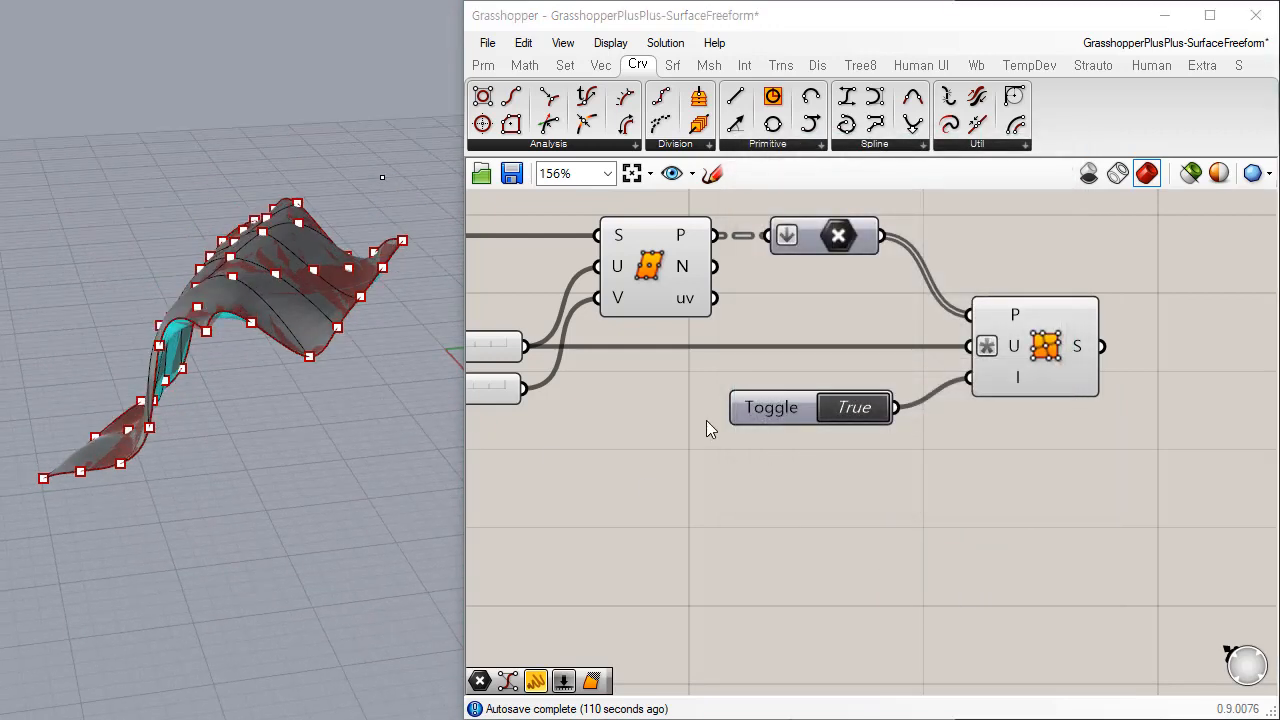
Step: Turn off the Divide Surface preview and hide the baked interpolated surface in Rhino
click(680, 265)
key(ctrl+q)
right_drag(311, 387, 295, 431)
scroll(233, 327, up, 5)
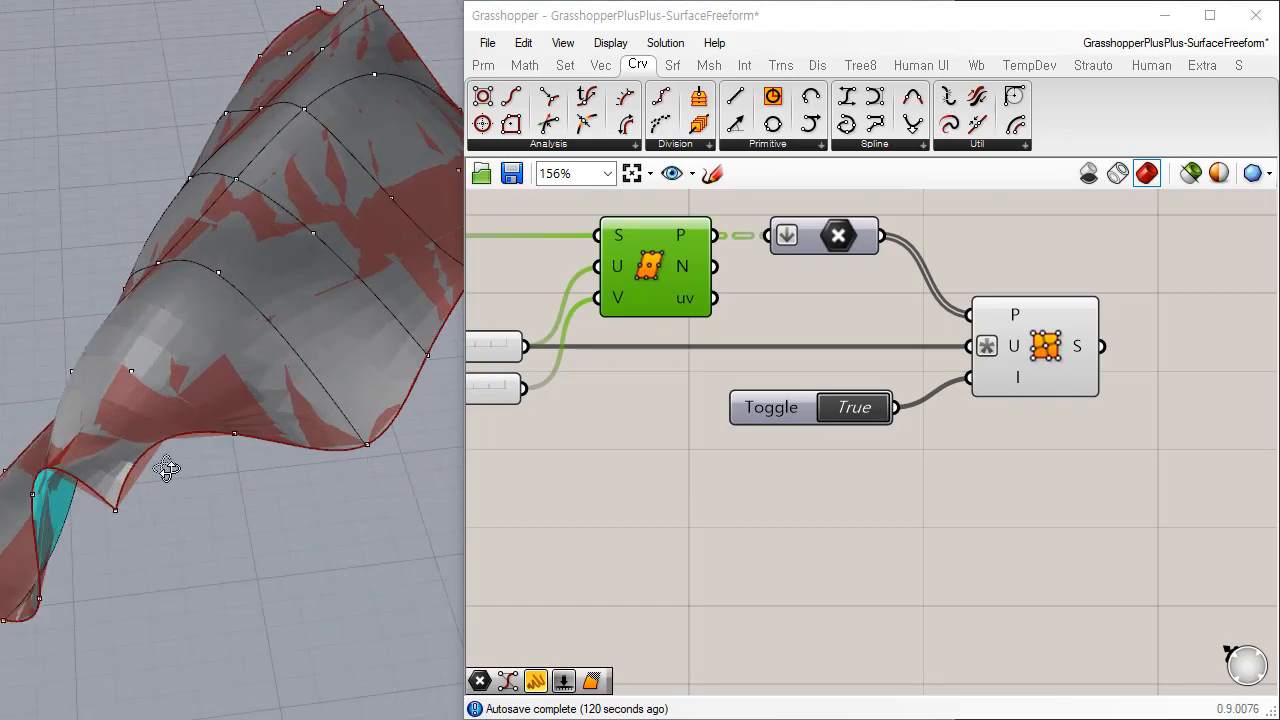
right_drag(167, 468, 289, 349)
click(289, 349)
key(ctrl+h)
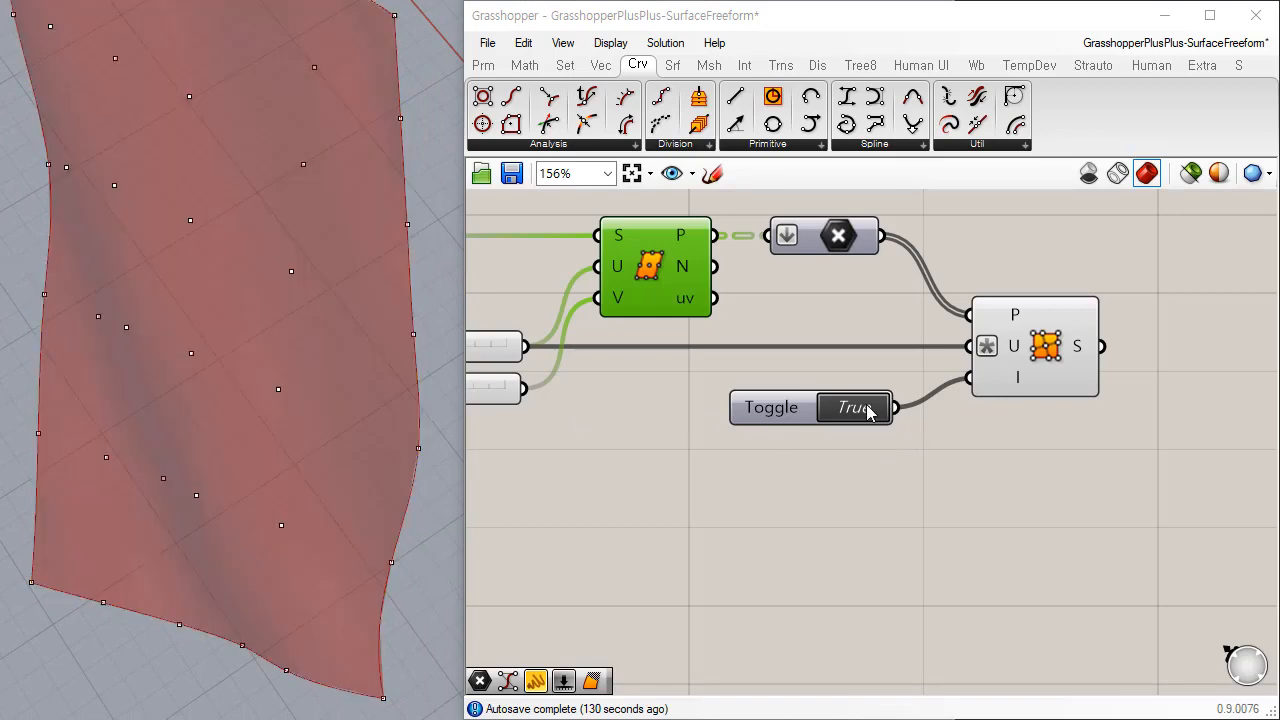
Step: Set the interpolation Toggle to False and bake the Surface From Points result to the default layer
click(866, 405)
double_click(866, 408)
right_drag(302, 586, 262, 436)
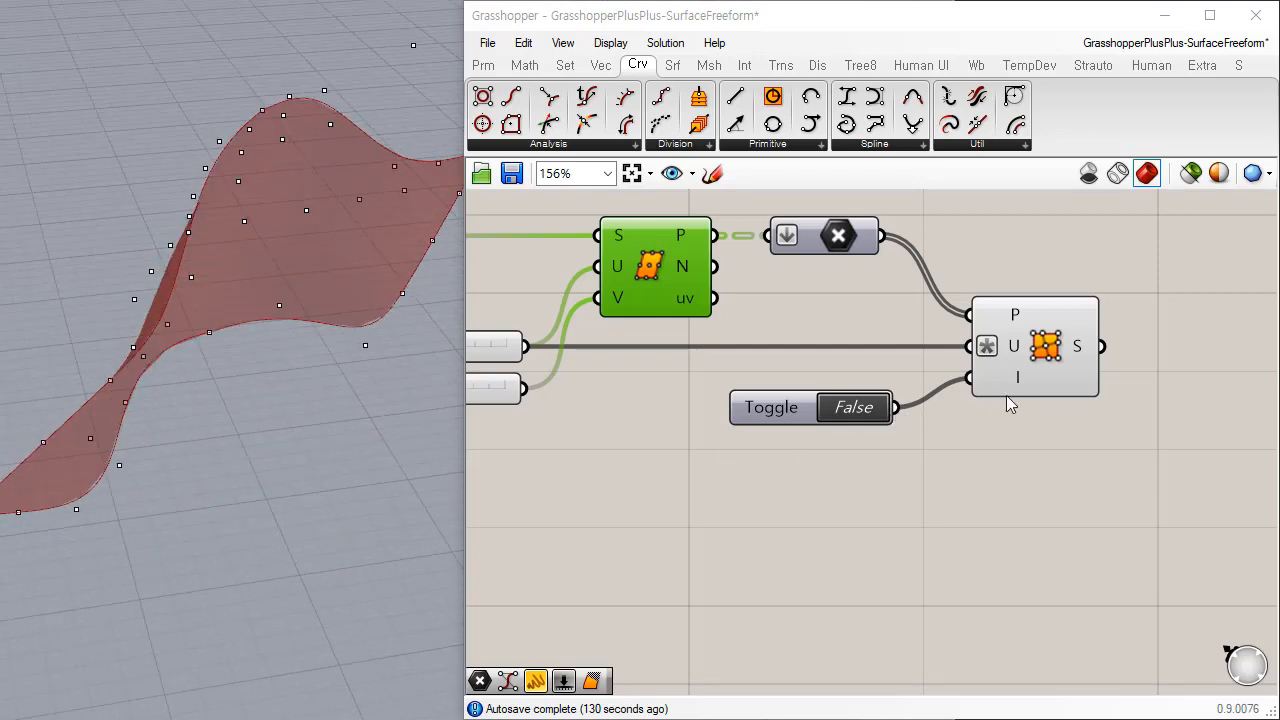
right_click(1072, 356)
click(1138, 383)
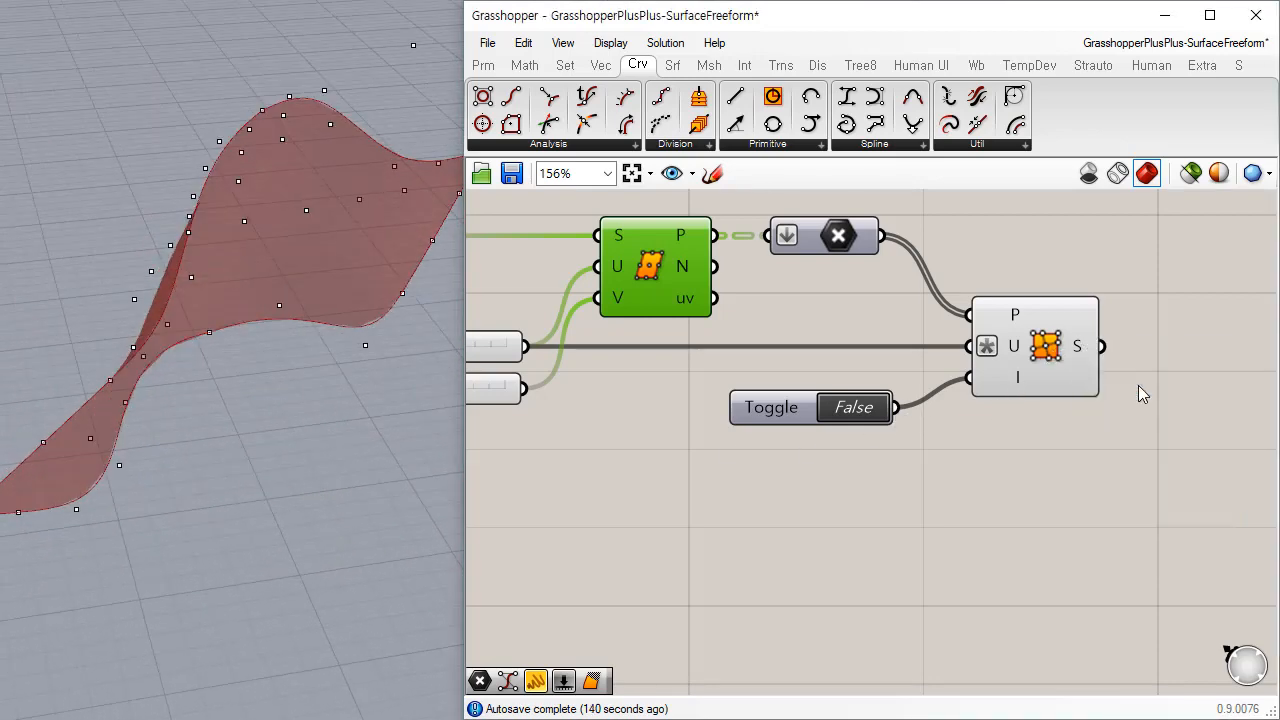
click(1164, 560)
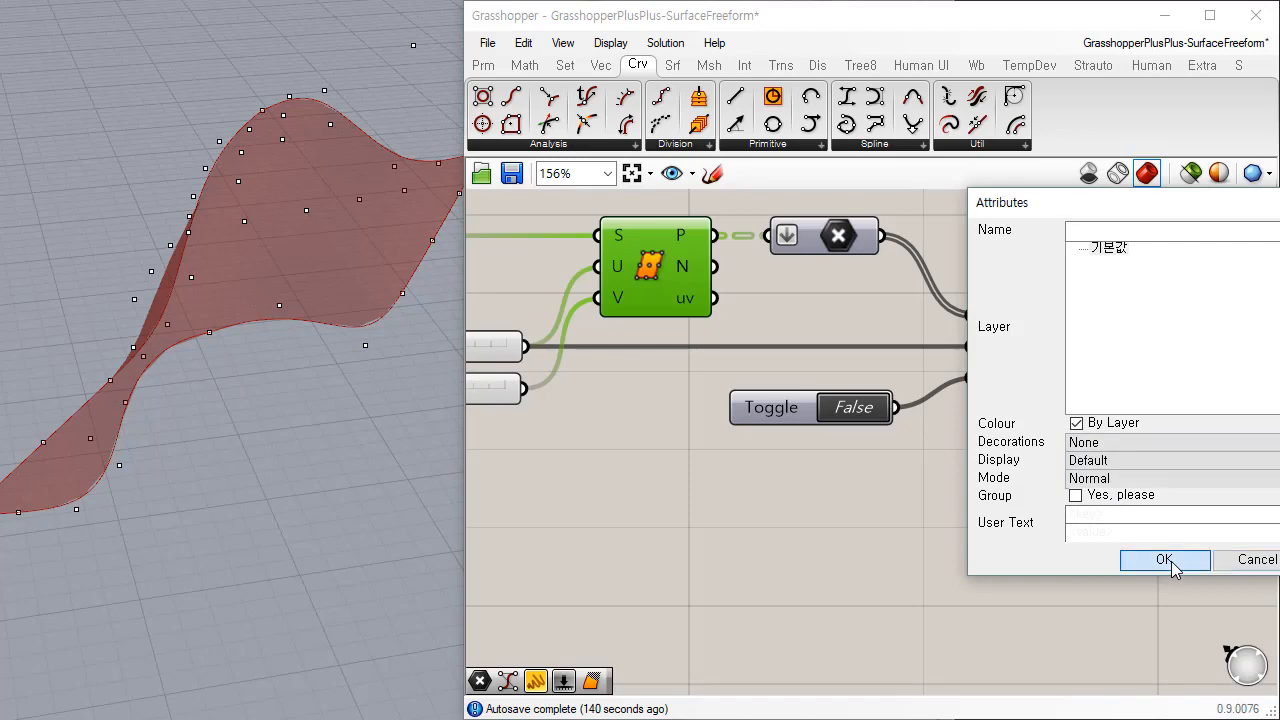
Step: Inspect the baked non-interpolated surface from several angles and display its control points against the baked division points
right_drag(396, 403, 128, 356)
right_drag(107, 281, 228, 358)
right_drag(352, 266, 368, 346)
right_drag(86, 448, 209, 360)
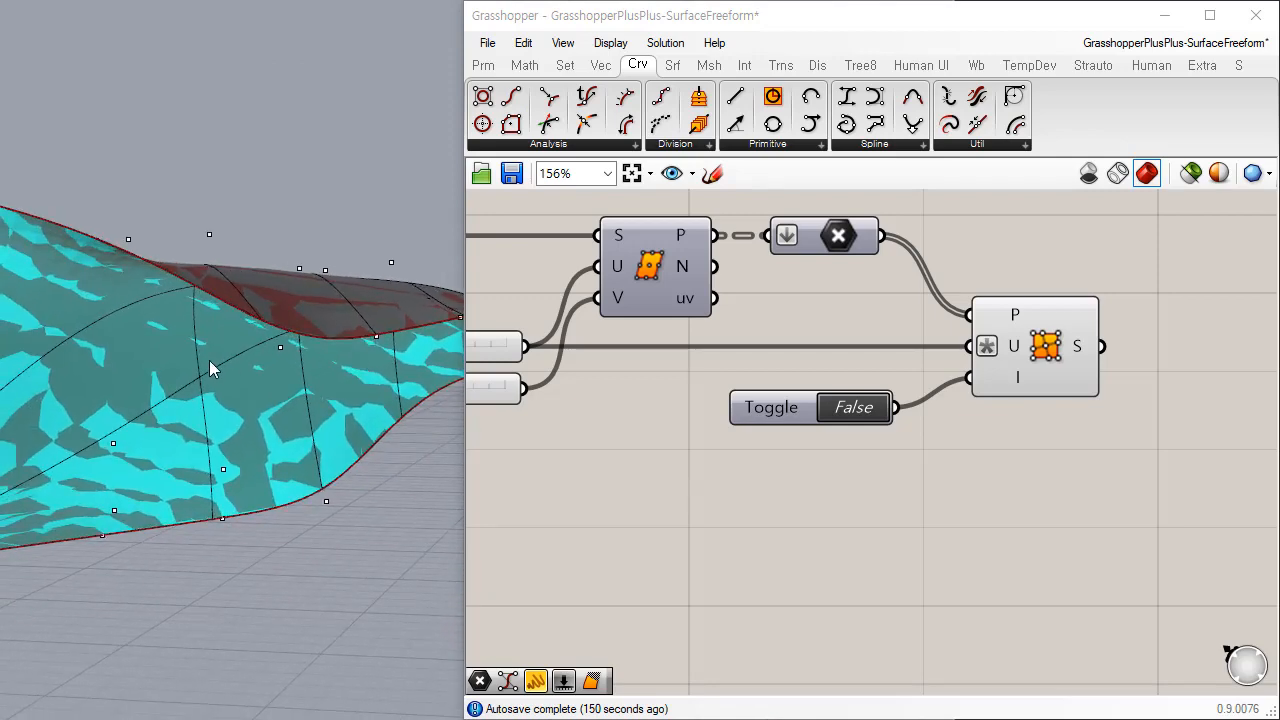
mouse_move(118, 342)
right_down()
mouse_move(172, 350)
mouse_move(200, 408)
mouse_move(329, 396)
mouse_move(216, 422)
mouse_move(251, 329)
mouse_move(262, 502)
right_up()
right_drag(305, 428, 440, 500)
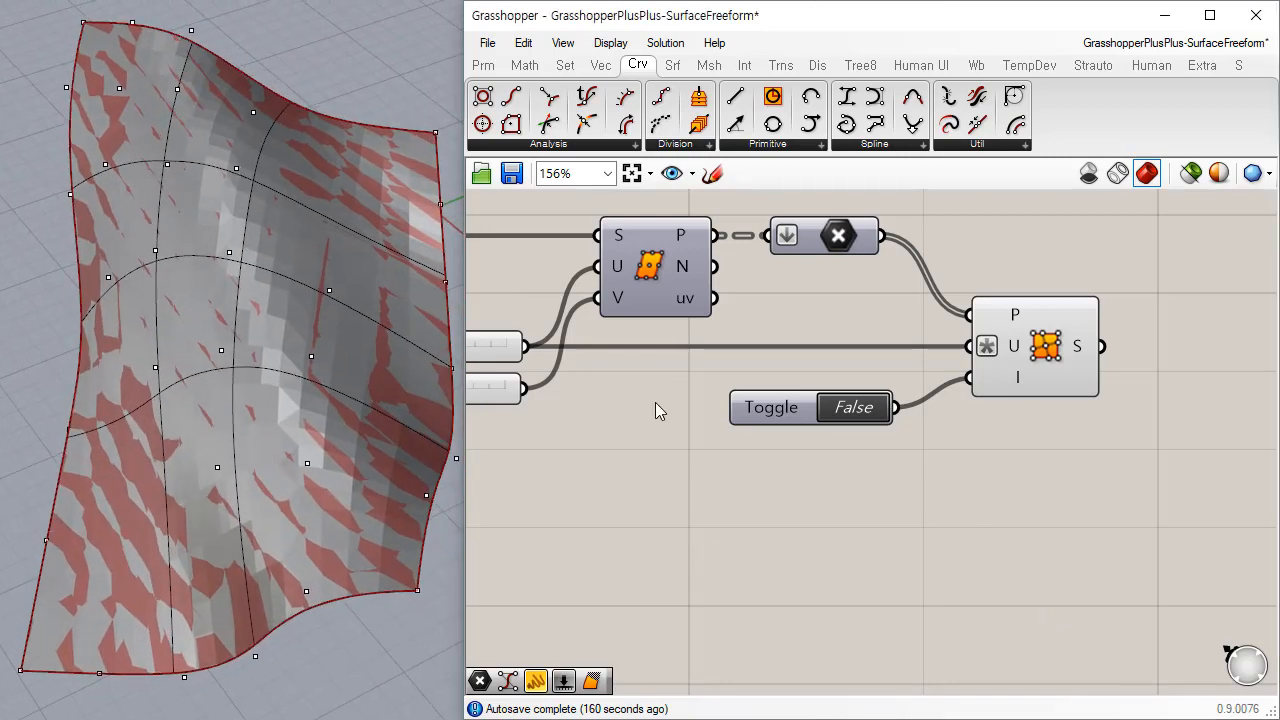
click(411, 352)
key(Escape)
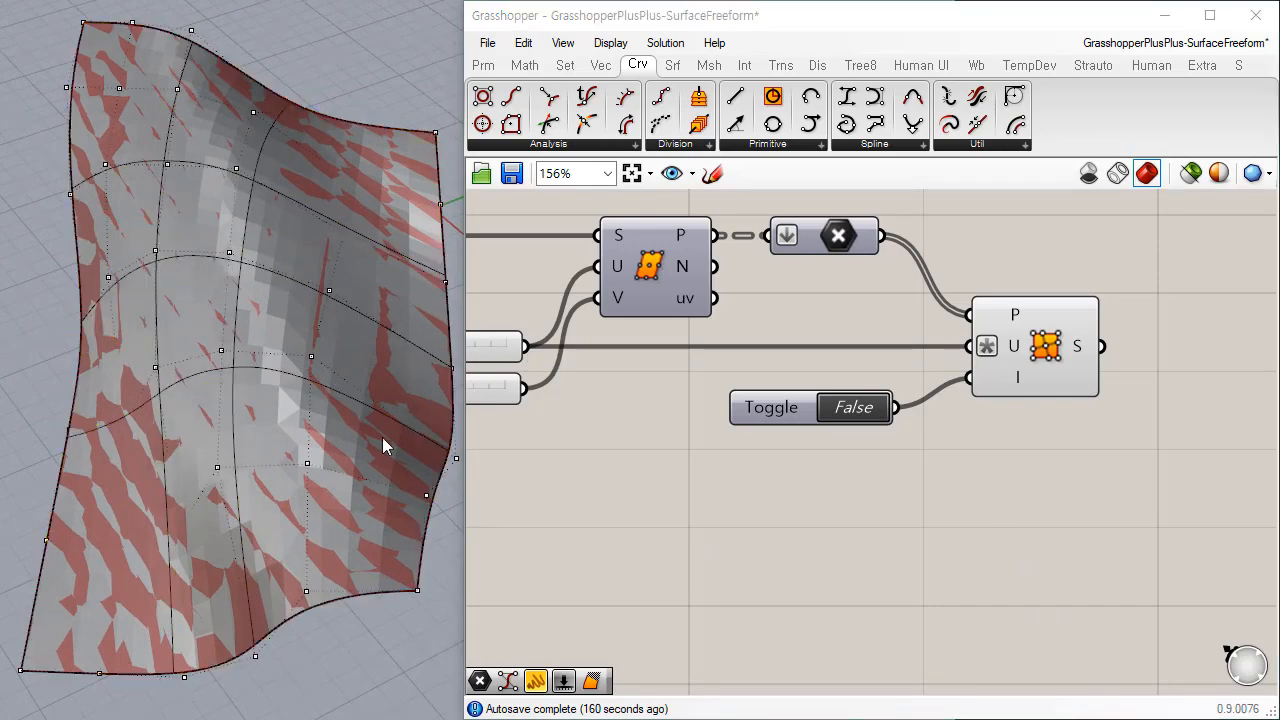
right_drag(382, 437, 378, 520)
right_drag(618, 475, 737, 406)
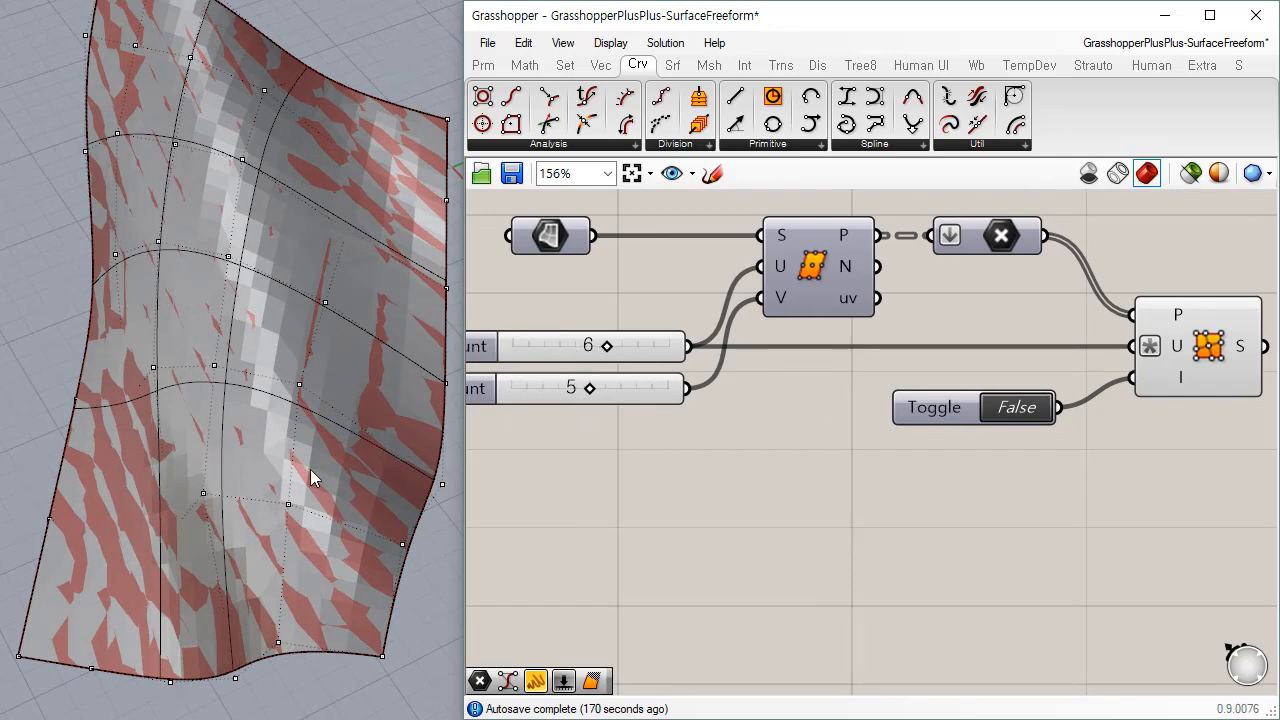
right_drag(314, 477, 306, 416)
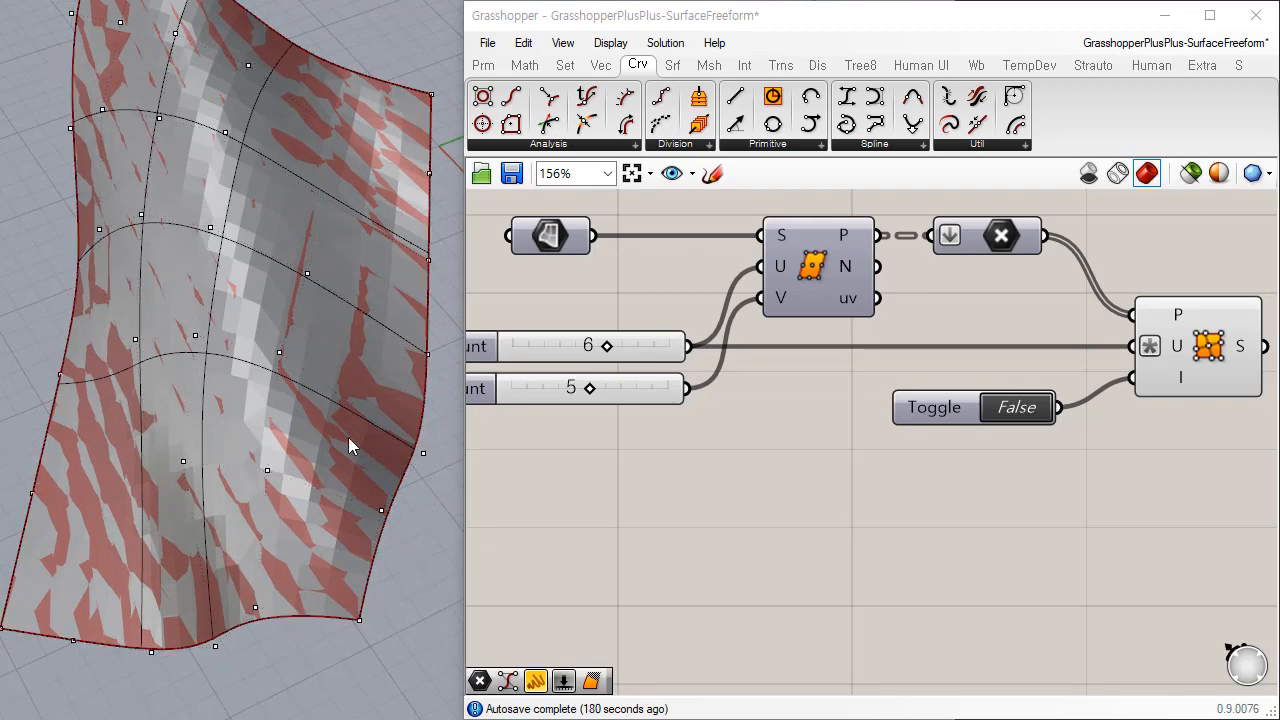
right_drag(348, 437, 281, 274)
Step: Select the grouped division points and the non-interpolated surface in turn to compare how they relate
click(256, 253)
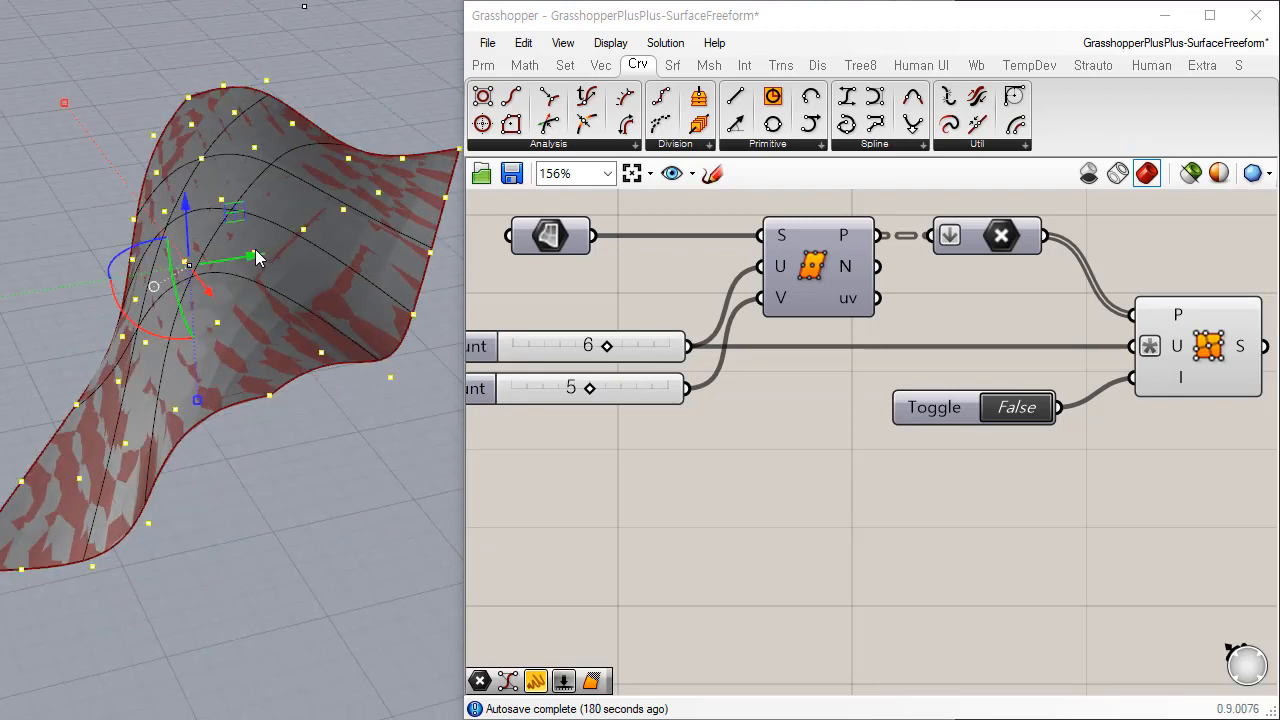
right_drag(357, 417, 406, 489)
key(Escape)
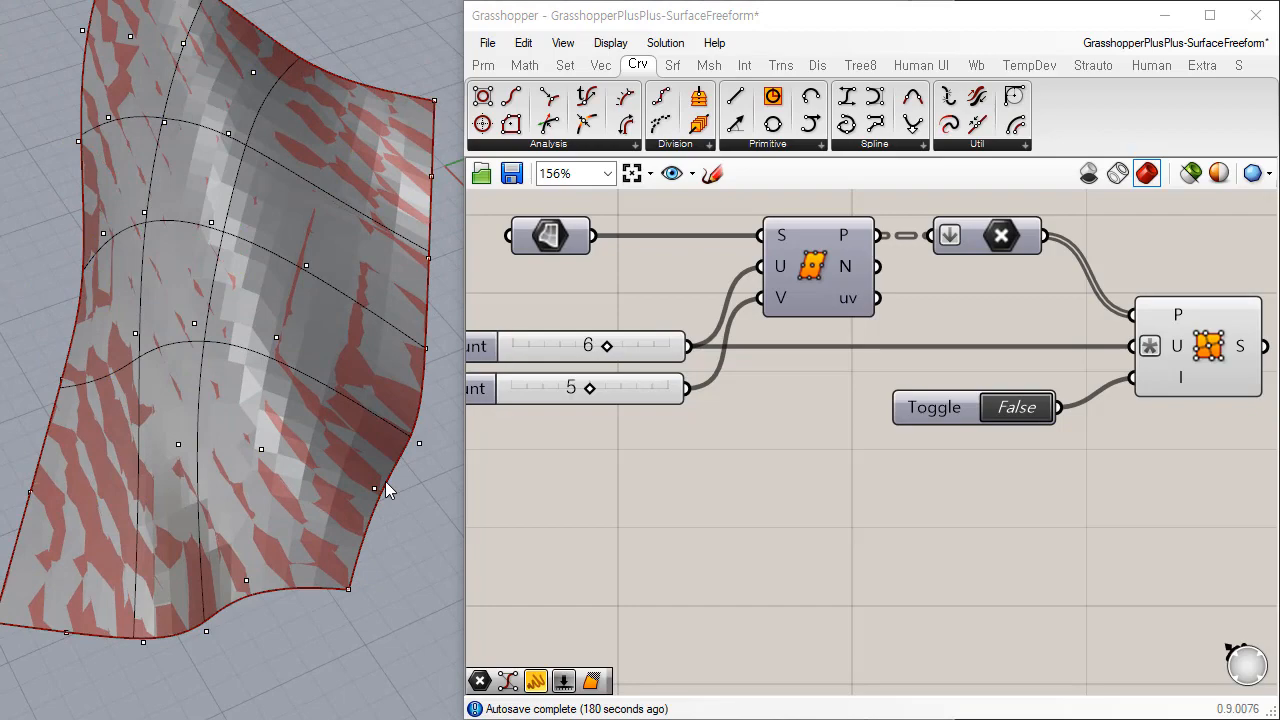
click(337, 393)
key(Escape)
right_drag(404, 568, 371, 523)
click(293, 392)
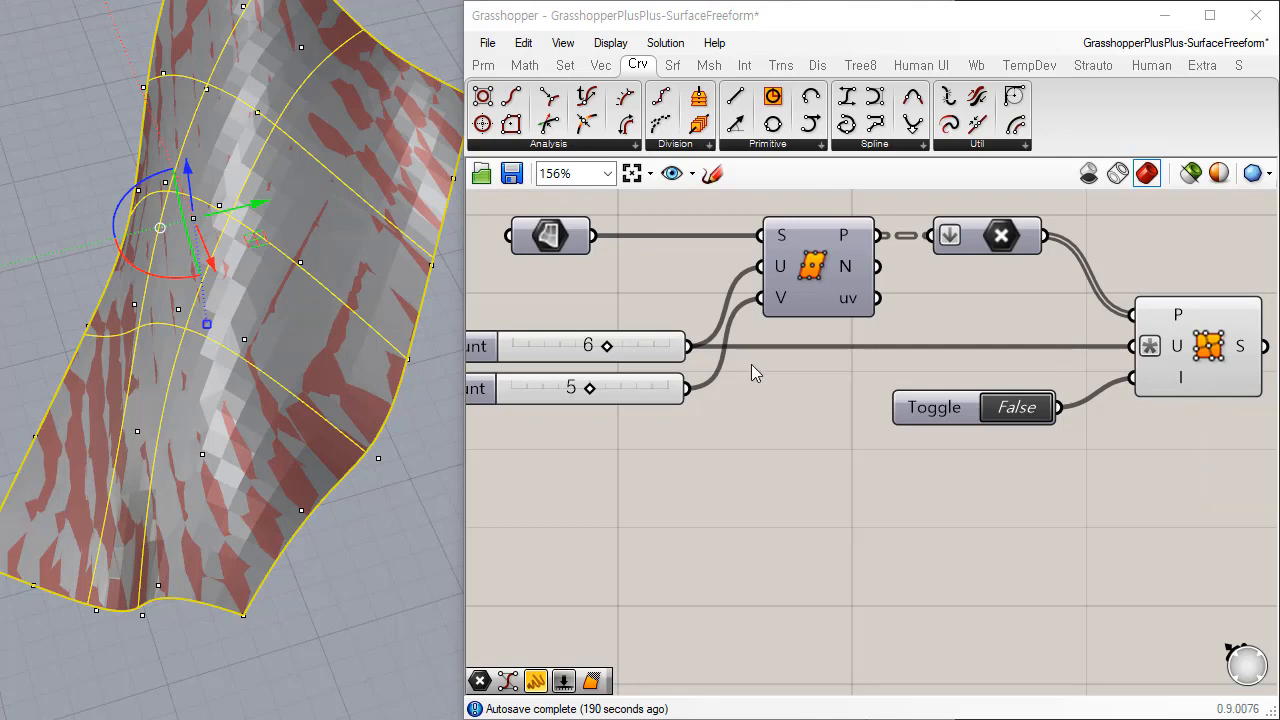
right_drag(151, 462, 234, 431)
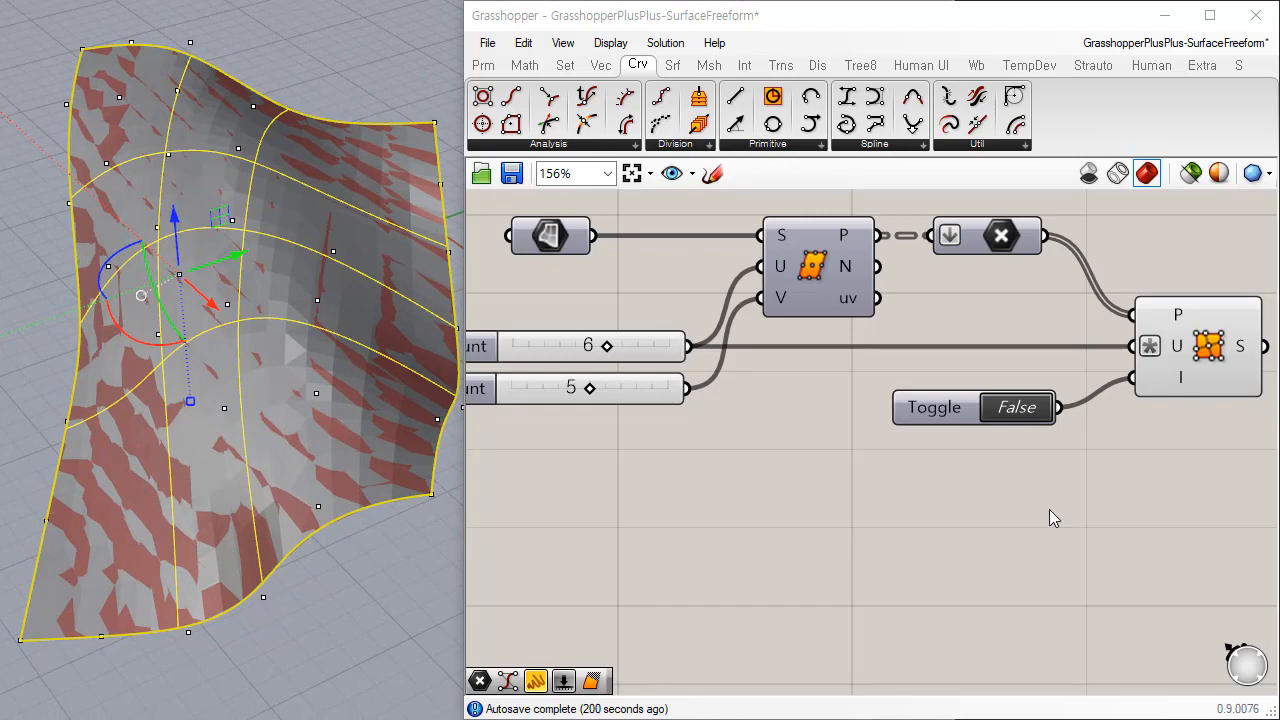
Step: Set the interpolation Toggle back to True and hide the baked non-interpolated surface in Rhino
double_click(1017, 407)
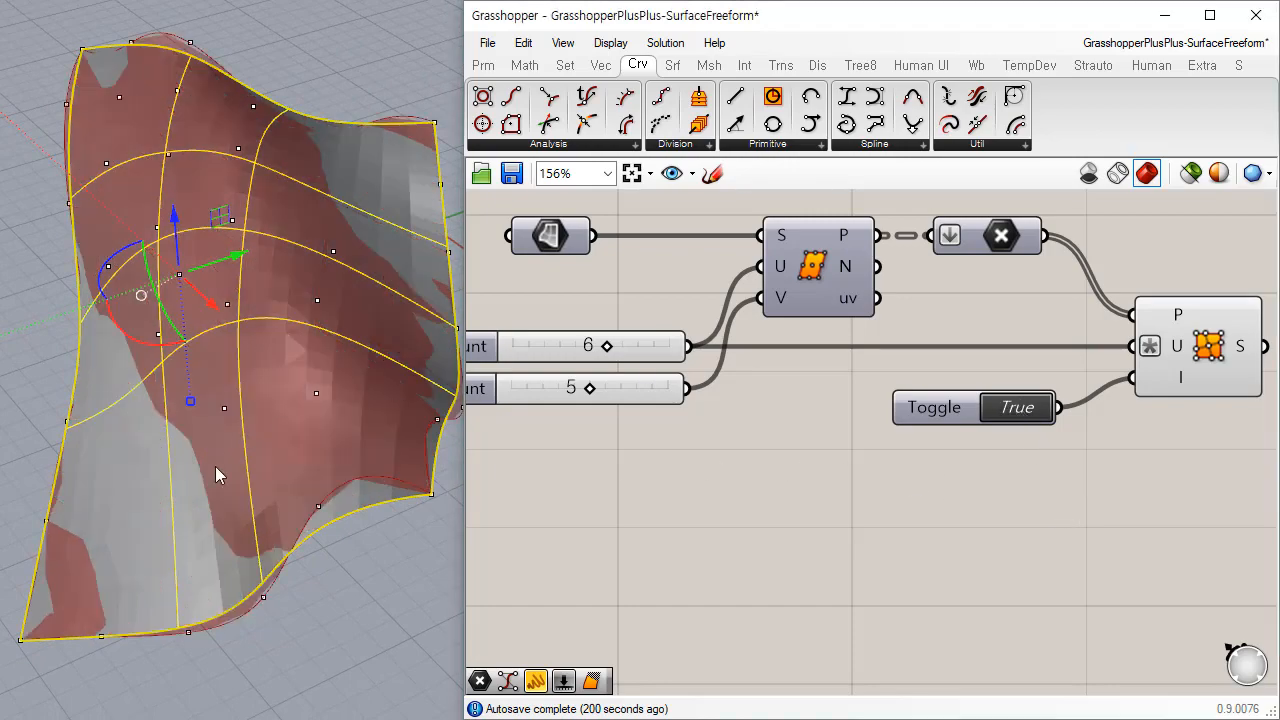
right_drag(215, 466, 250, 492)
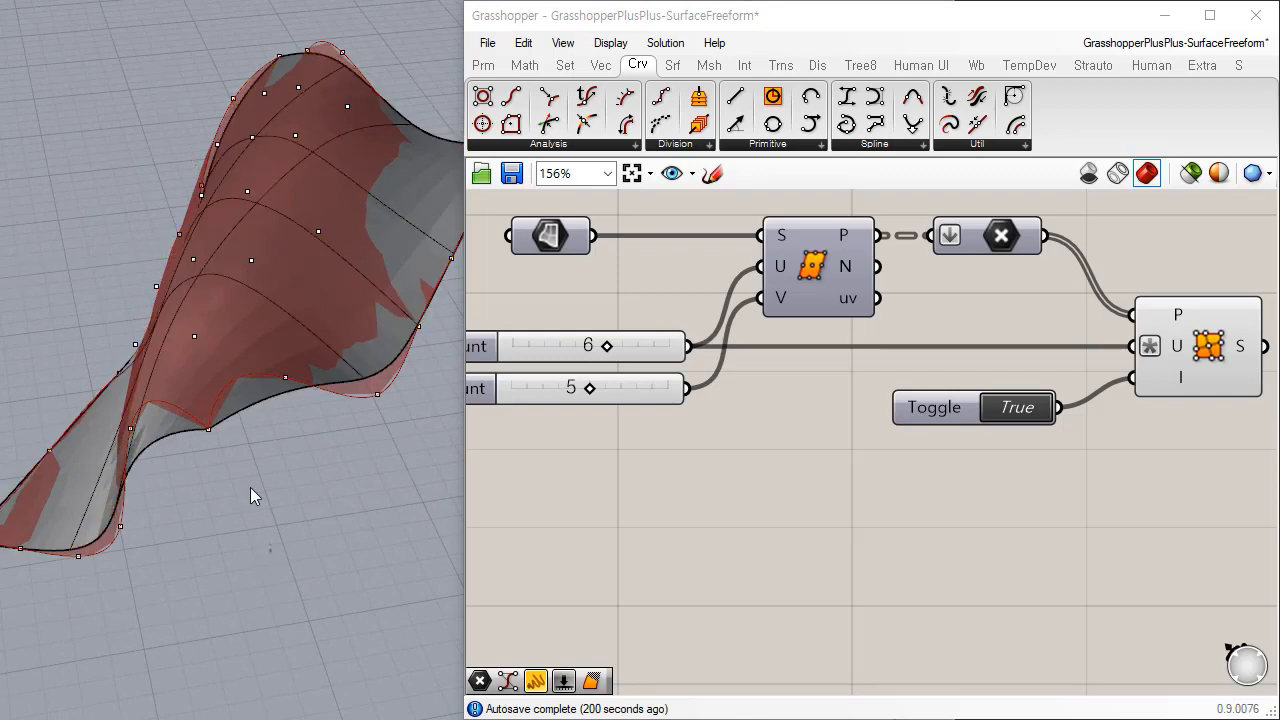
click(254, 407)
key(ctrl+h)
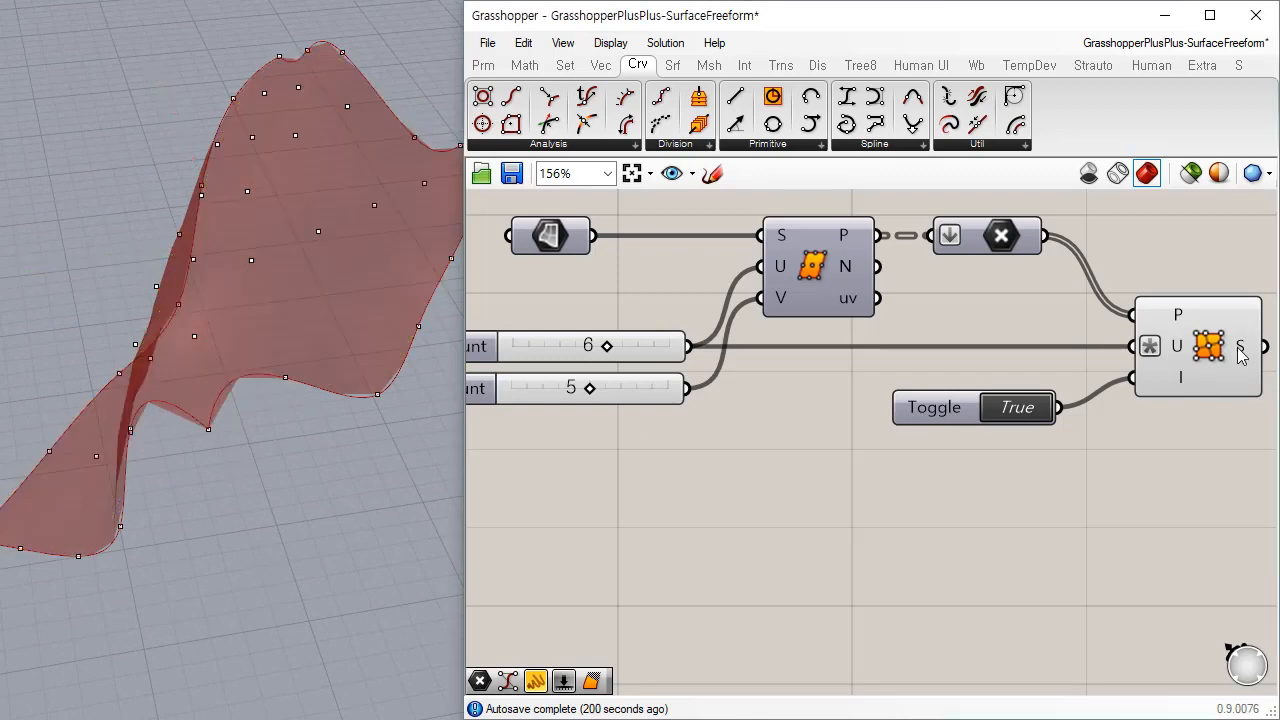
Step: Bake the interpolated Surface From Points result to the default layer
right_click(1247, 344)
click(1256, 382)
click(1279, 550)
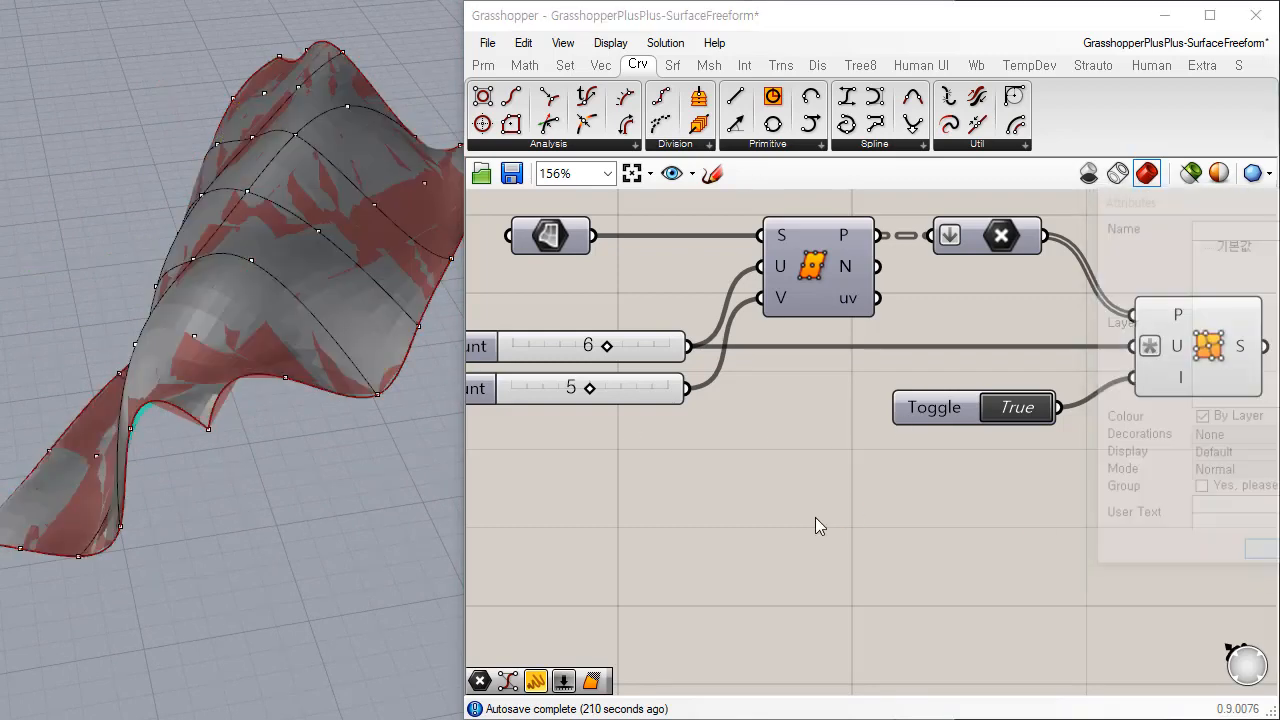
Step: Display the control points of the baked interpolated surface and compare them with the baked division points
right_drag(237, 389, 323, 385)
click(343, 410)
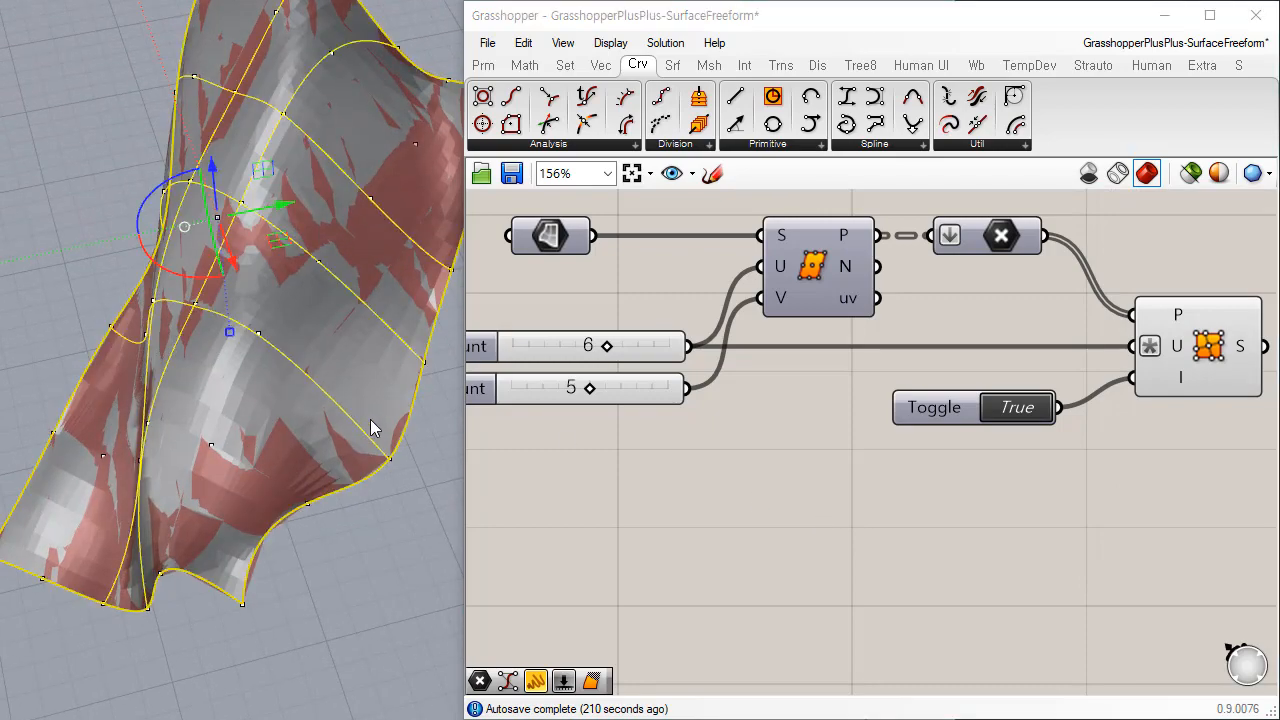
key(F10)
right_drag(312, 560, 304, 471)
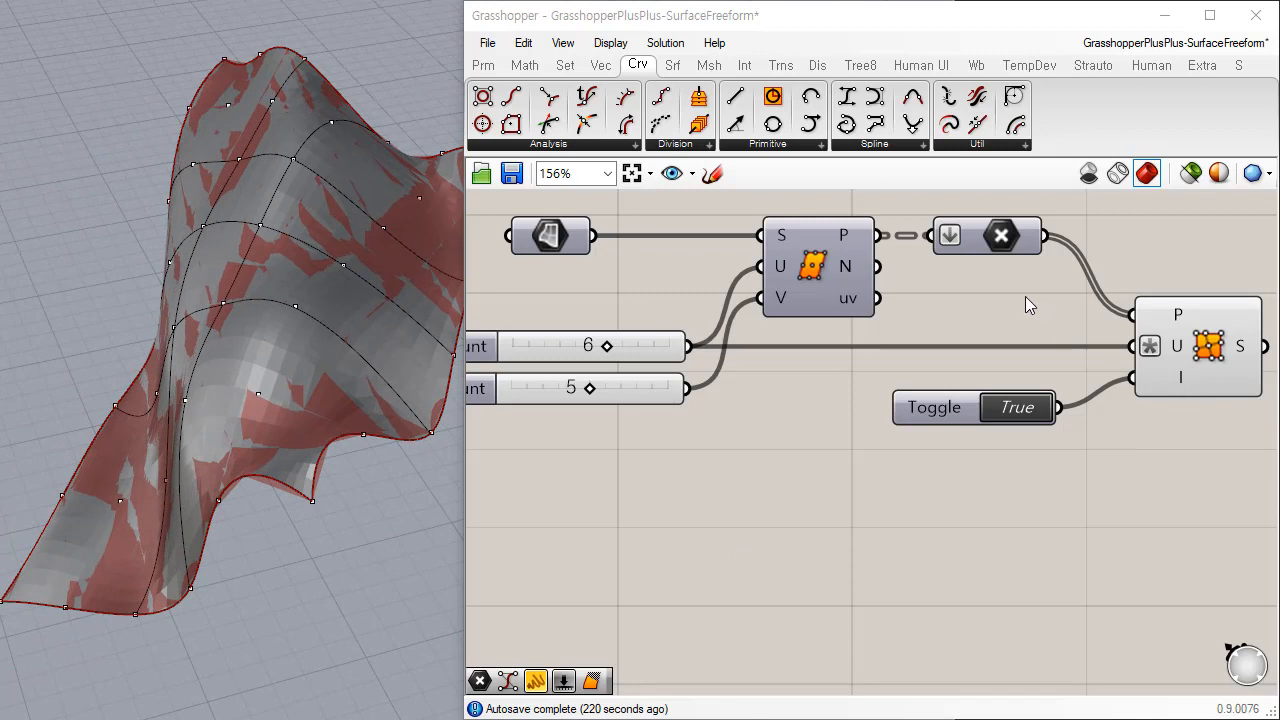
Step: Highlight the Point parameter feeding Surface From Points, and browse the Freeform surface components
right_drag(1010, 294, 971, 303)
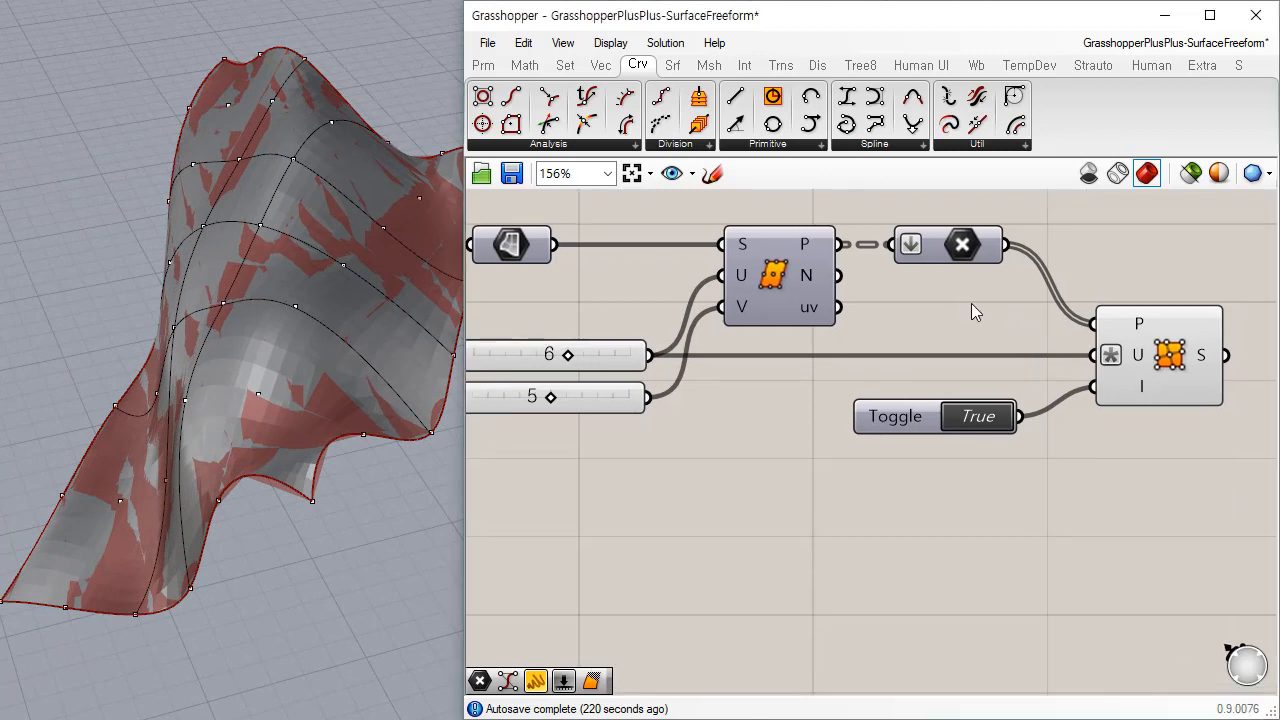
click(955, 250)
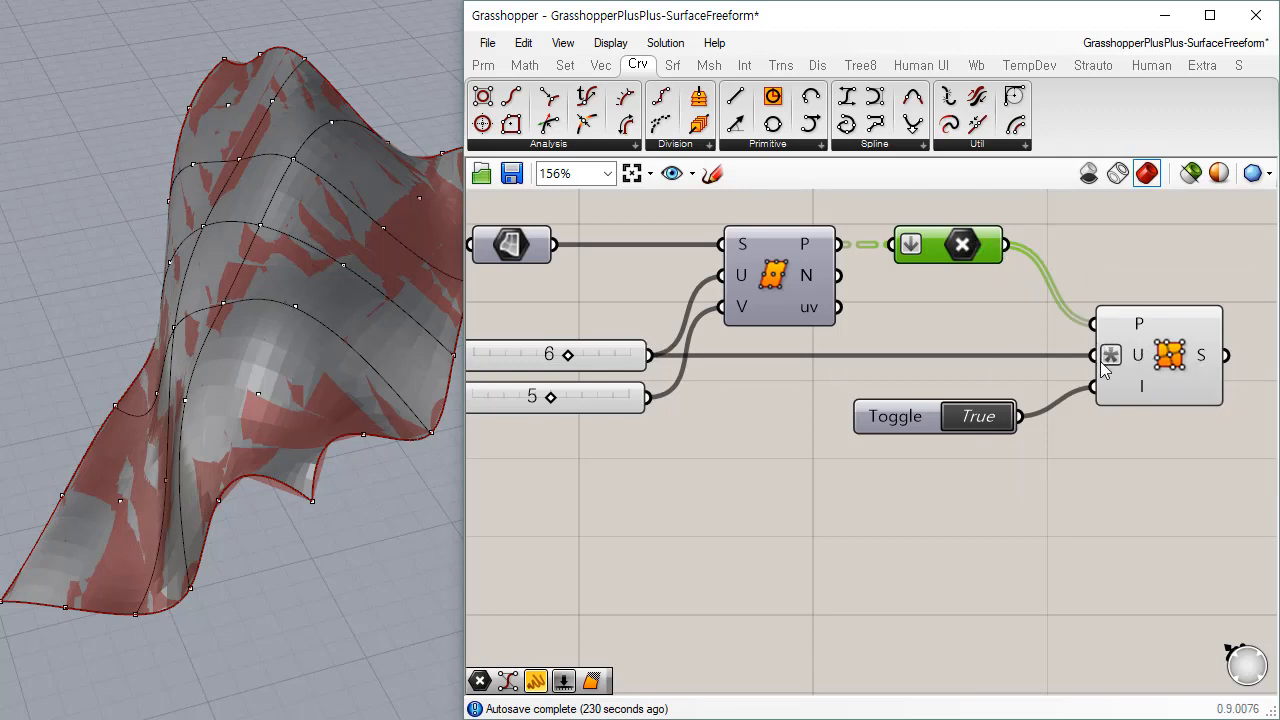
mouse_move(1105, 368)
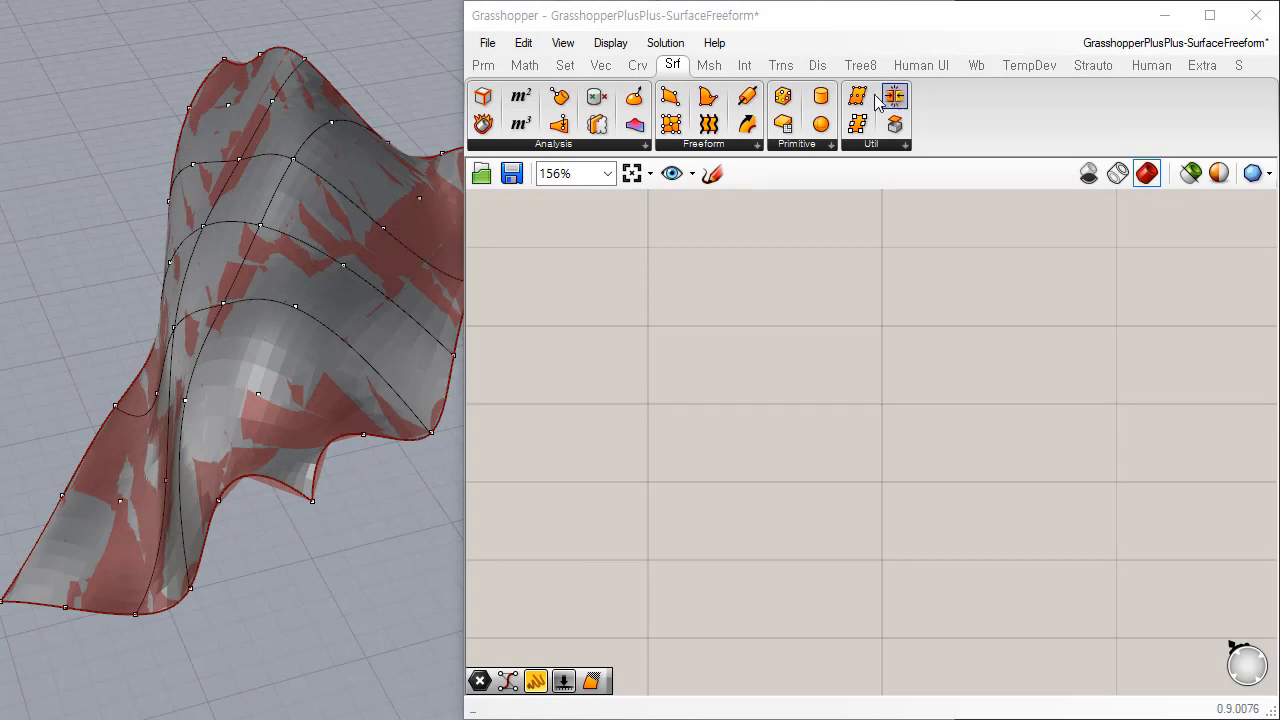
click(757, 146)
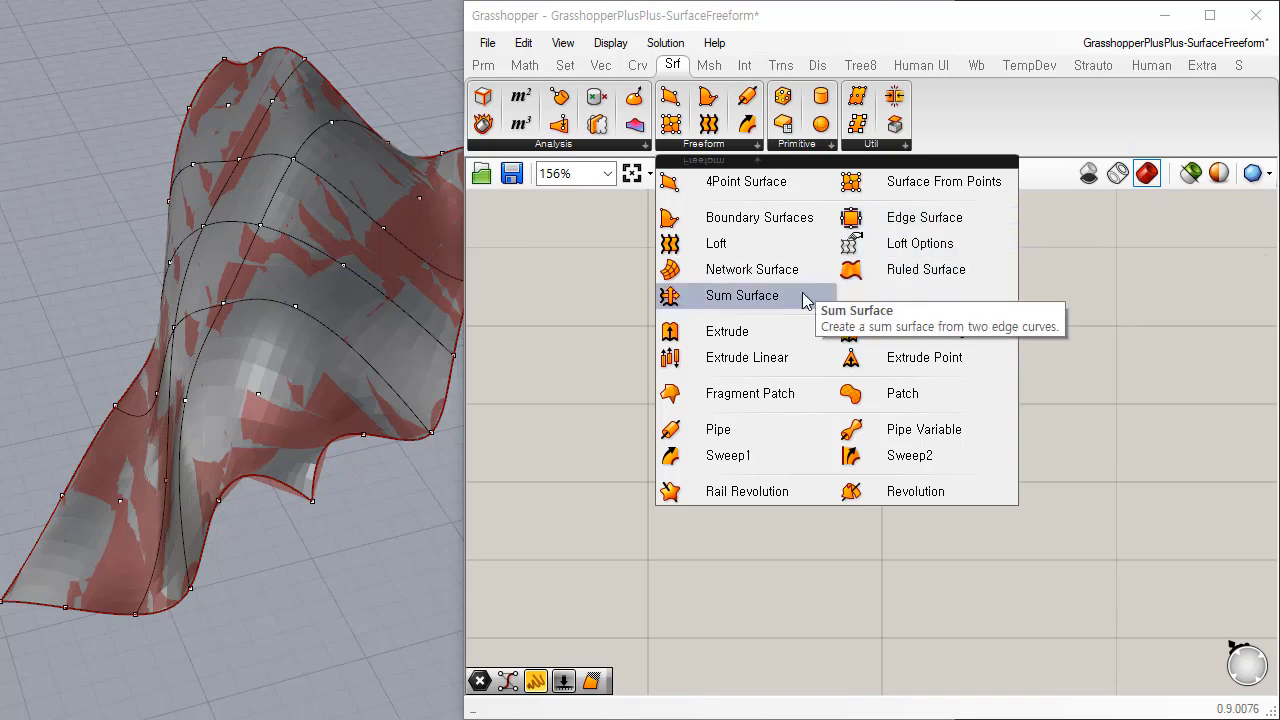
Step: Clear the baked division points from the viewport and rebuild the baked interpolated surface with a denser isocurve grid
right_drag(265, 248, 392, 481)
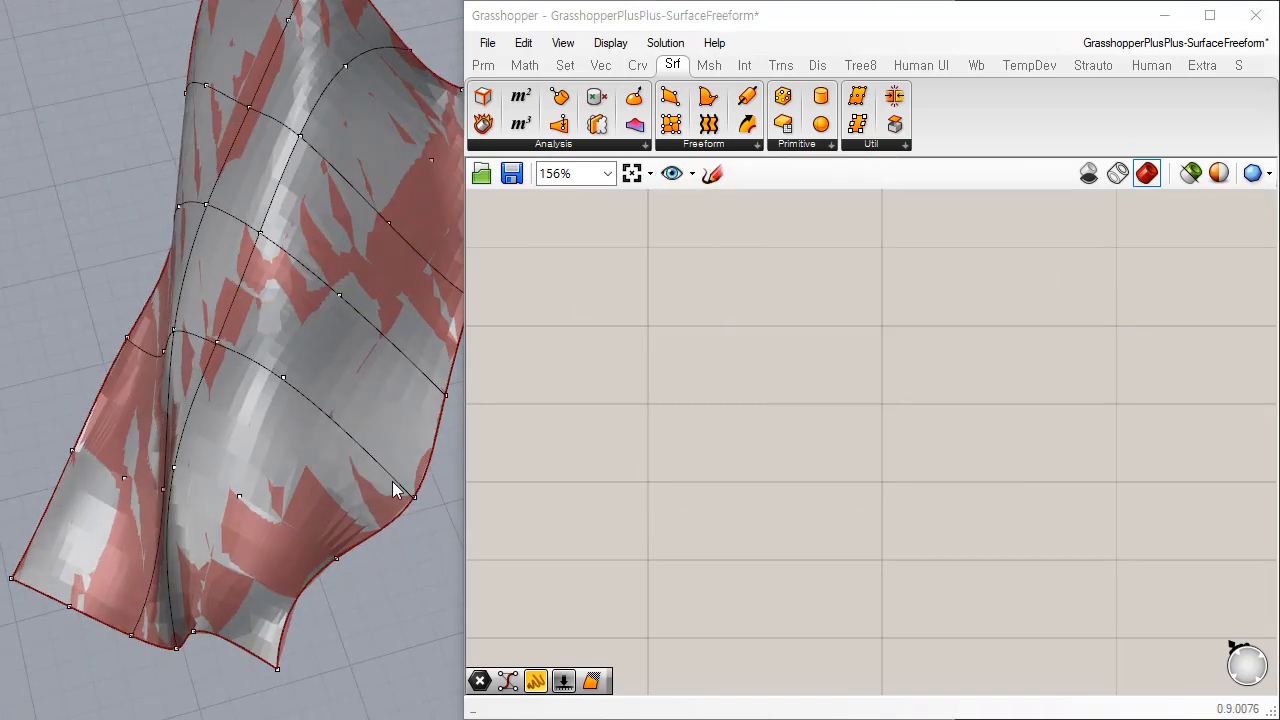
click(281, 370)
click(365, 422)
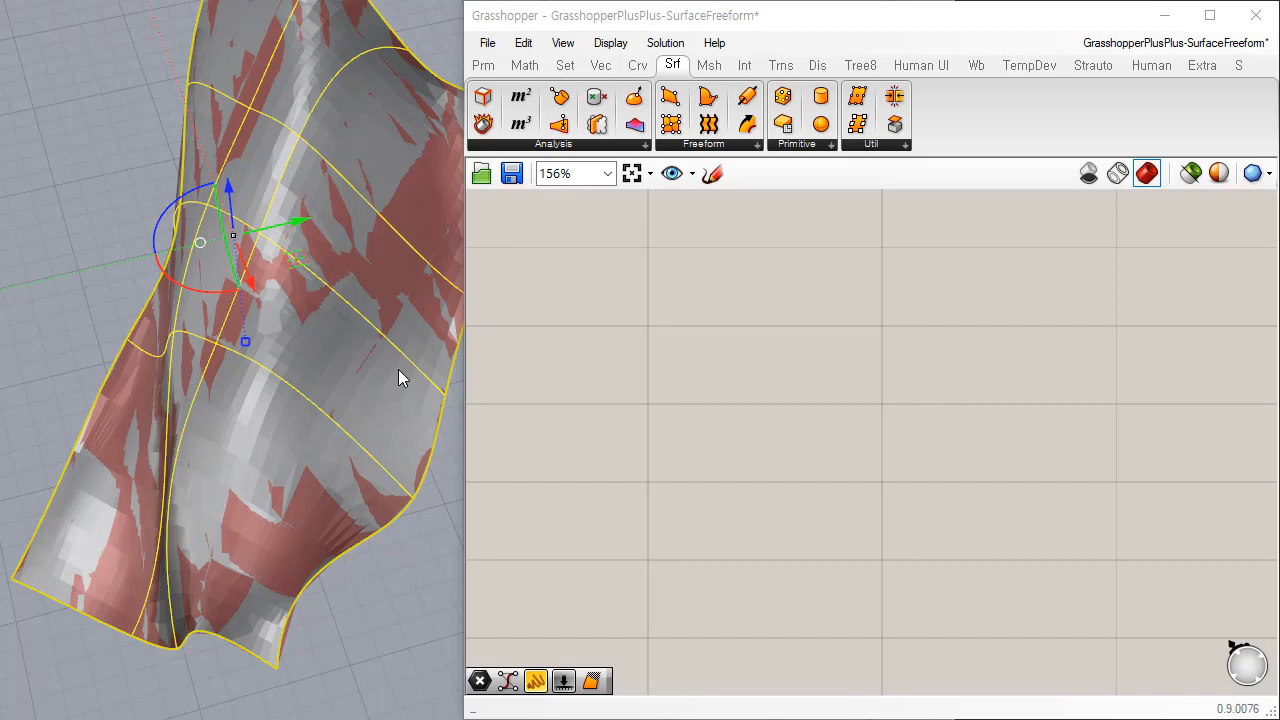
key(Return)
key(Return)
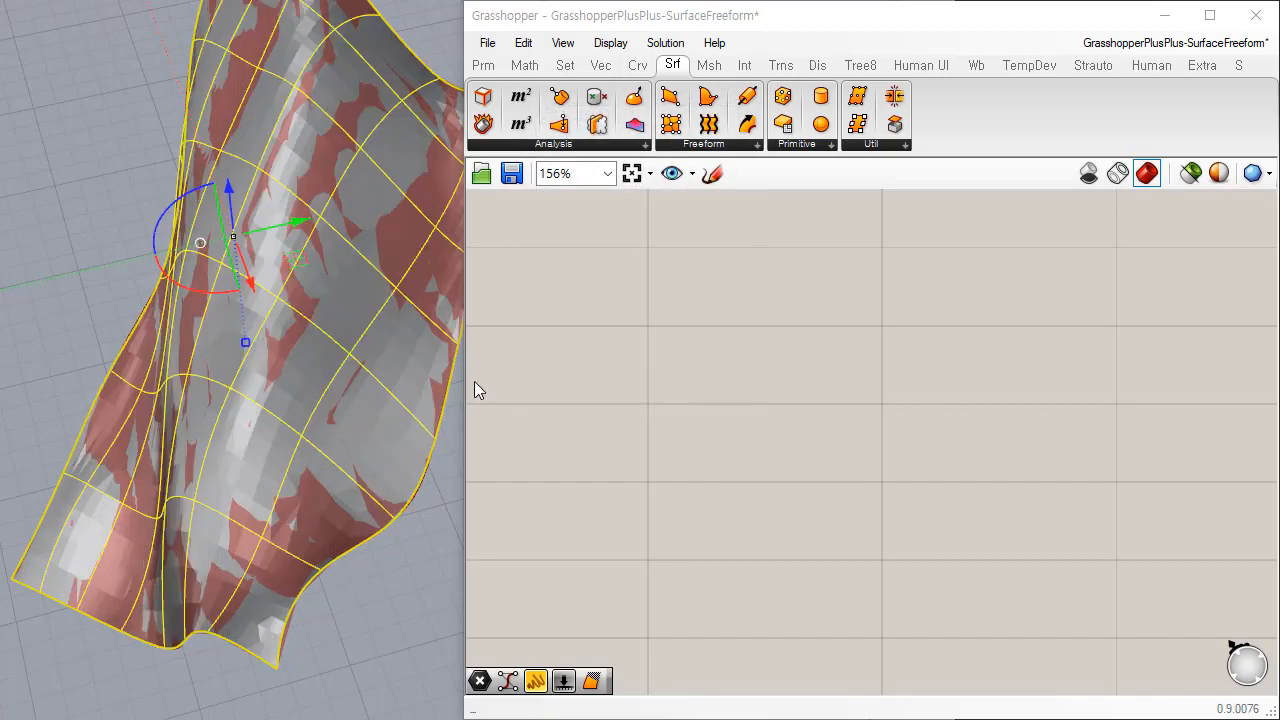
right_drag(380, 396, 366, 443)
key(Escape)
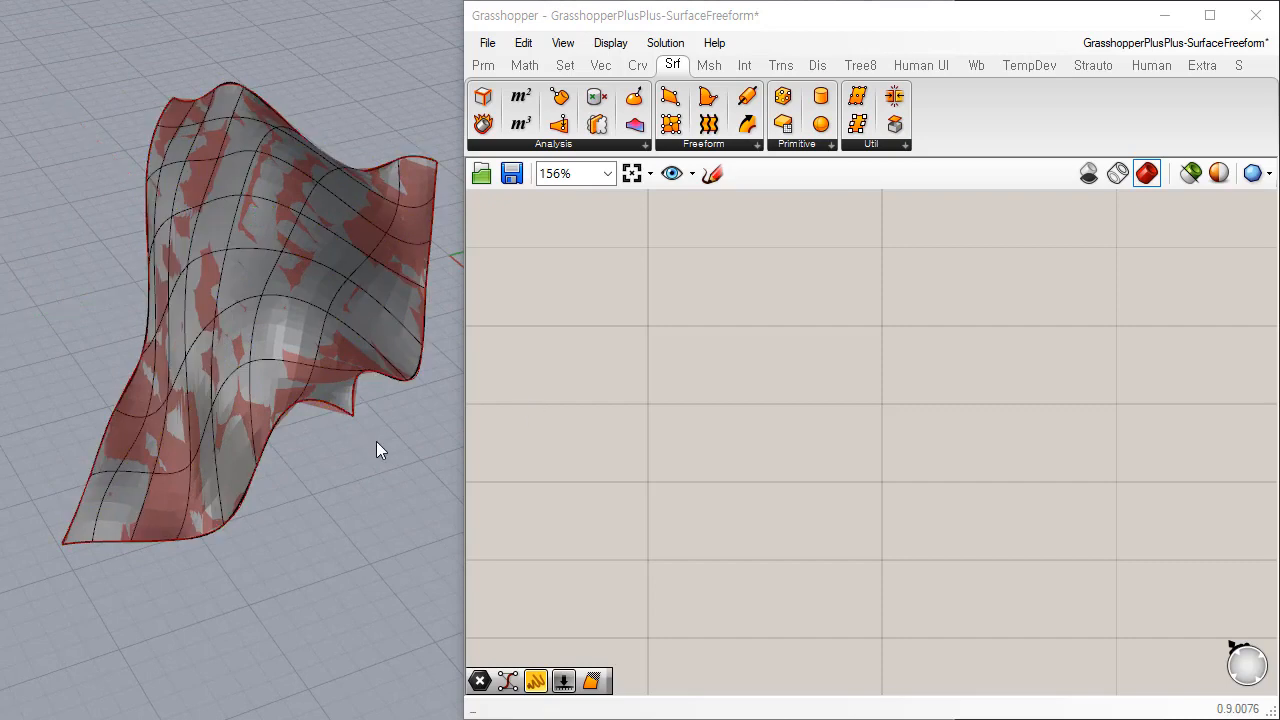
Step: Add a Surface parameter on an empty canvas area and reference the rebuilt Rhino surface in it
click(329, 329)
click(483, 65)
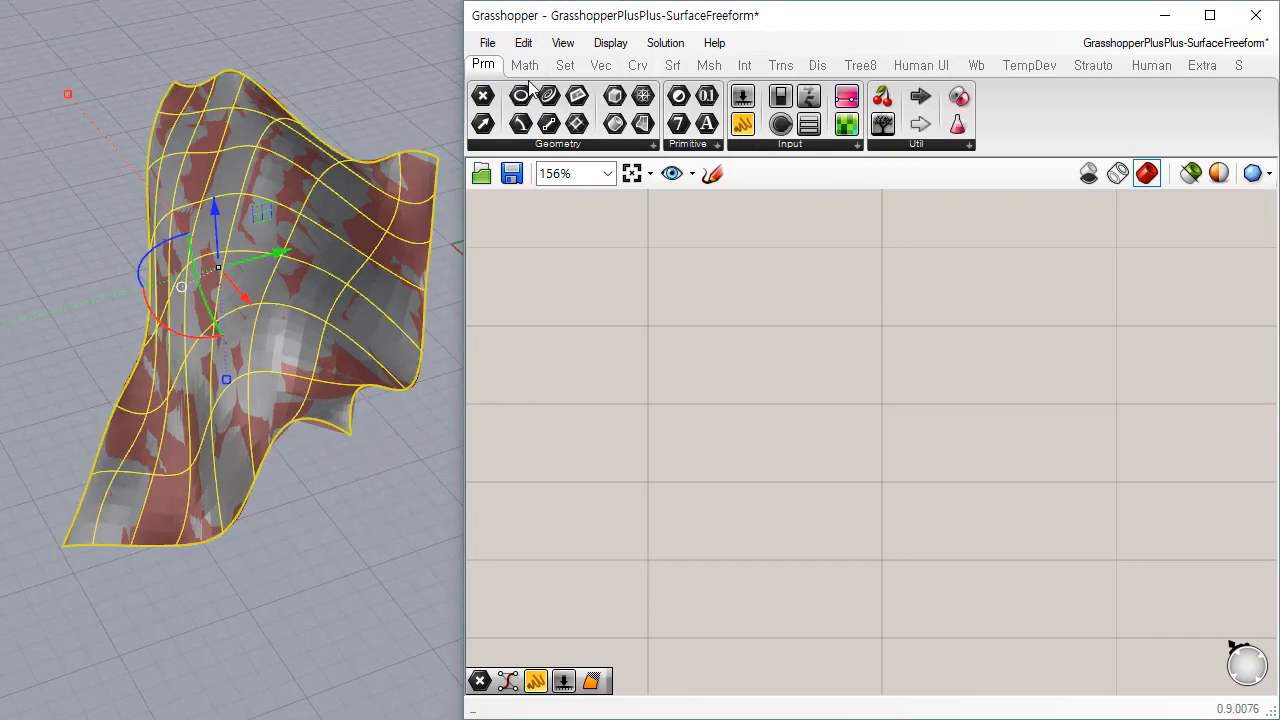
drag(643, 122, 727, 423)
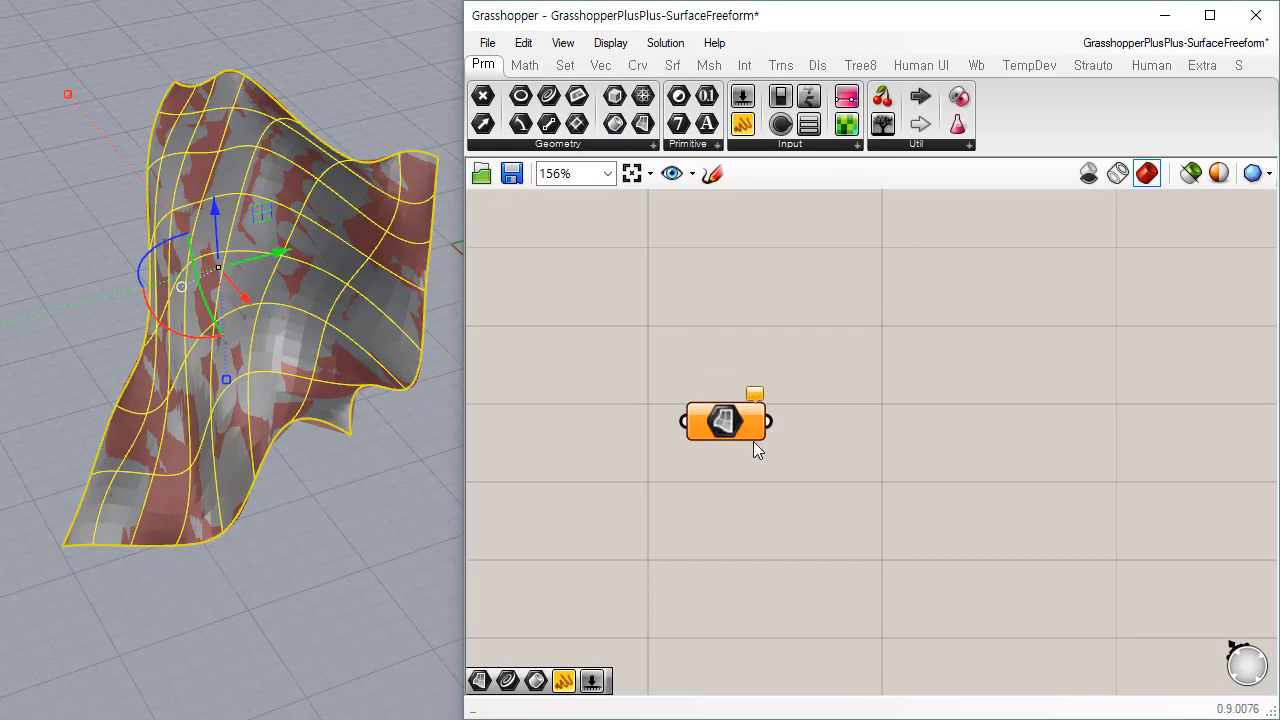
right_click(754, 443)
click(750, 608)
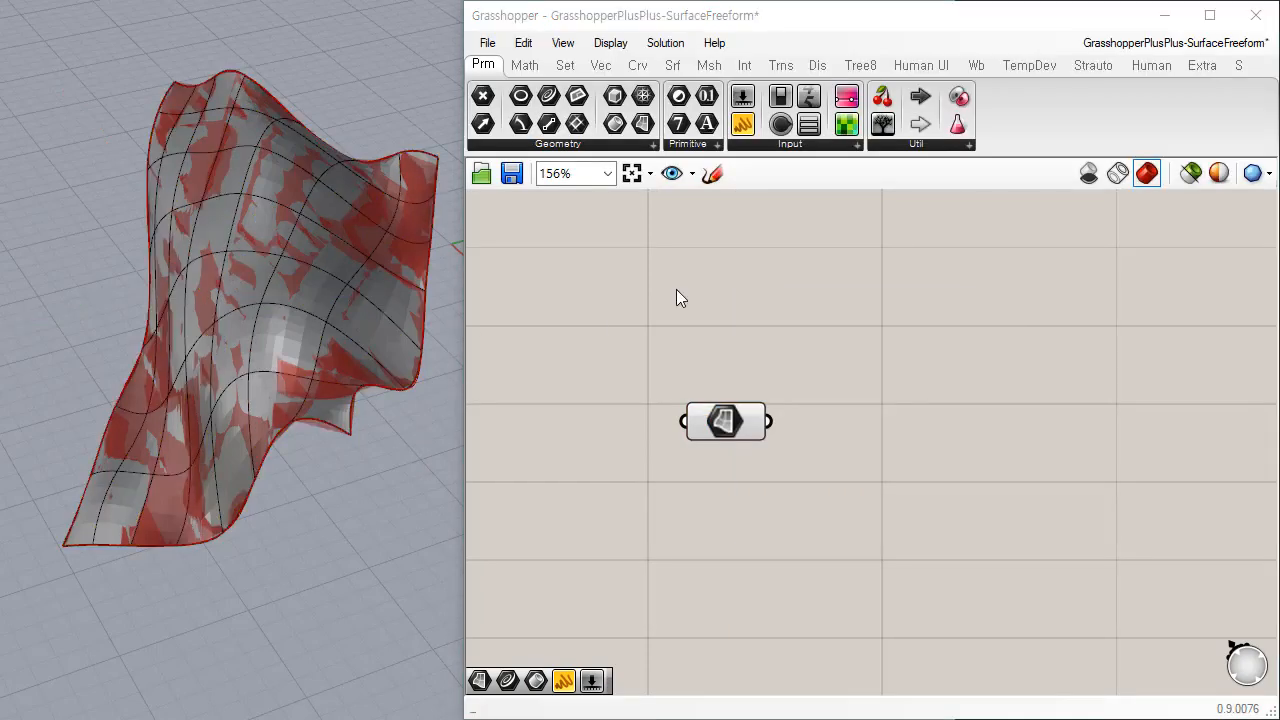
Step: Turn off the preview of all the earlier example's components above the new Surface parameter
scroll(729, 486, down, 5)
drag(610, 214, 932, 444)
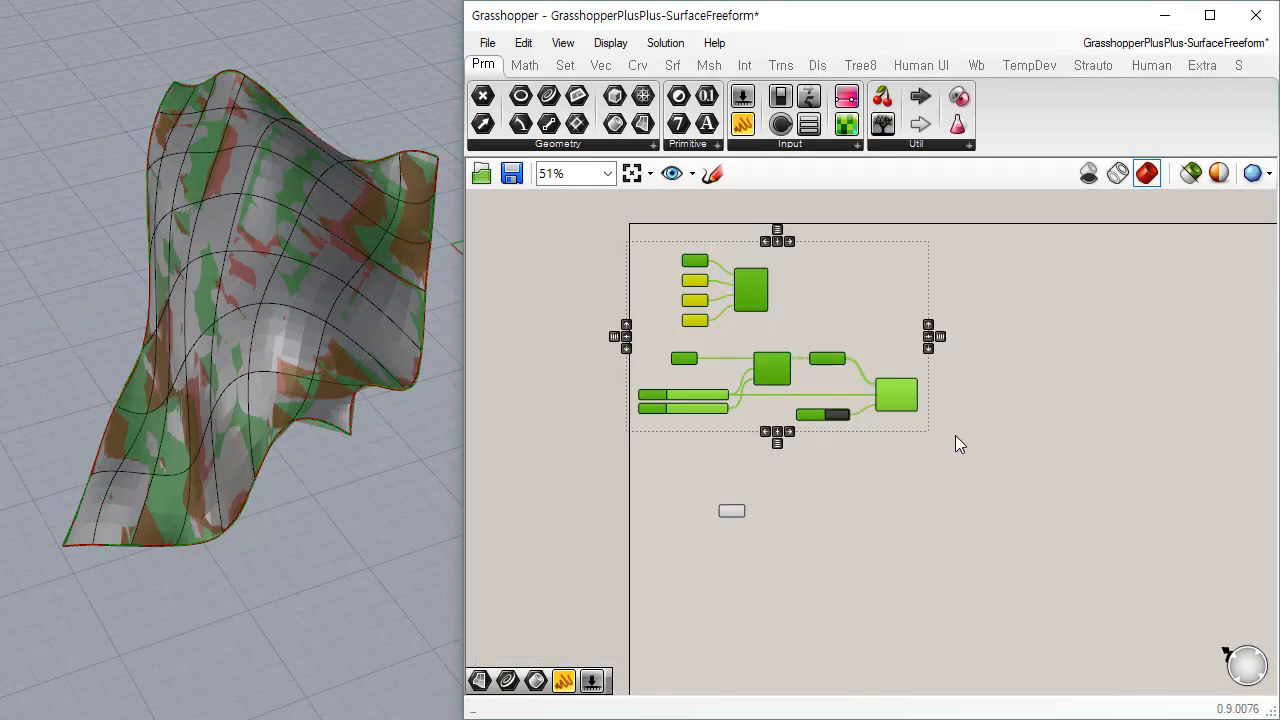
right_click(955, 445)
click(1030, 424)
Step: Delete the baked surface from the Rhino viewport, leaving only the Surface parameter's preview
right_drag(792, 552, 797, 327)
scroll(797, 327, up, 2)
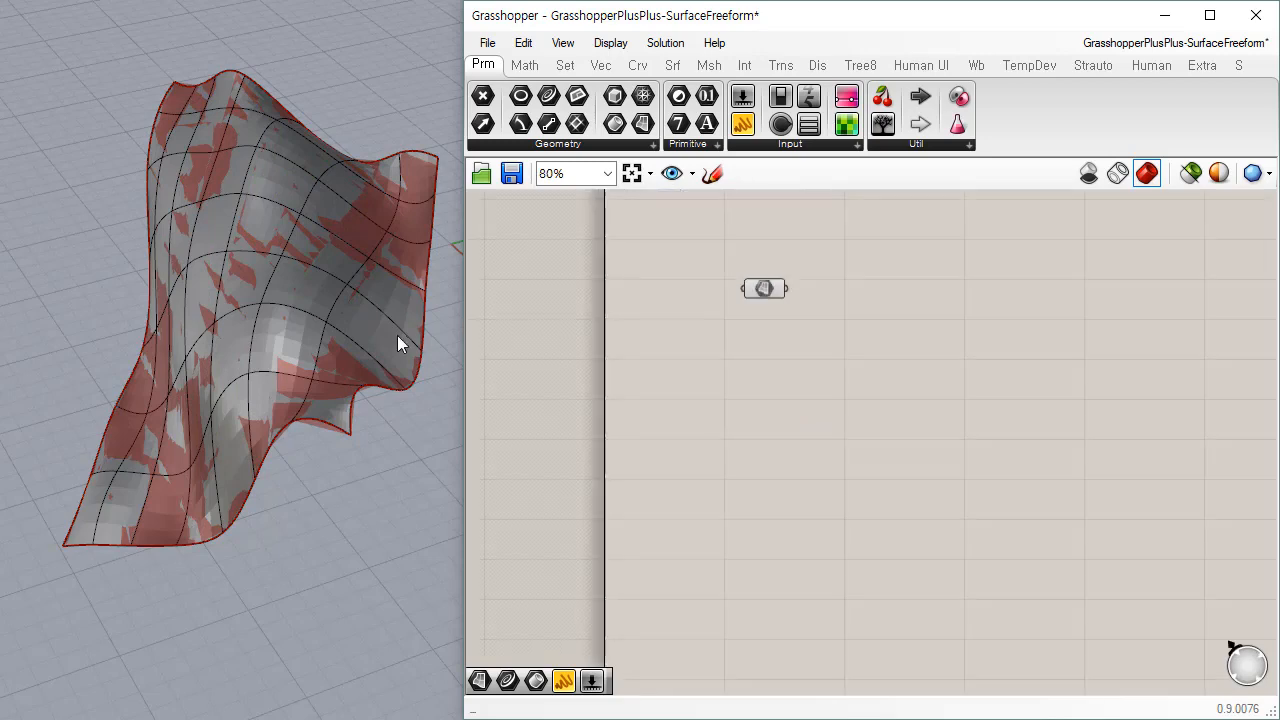
click(389, 340)
key(Delete)
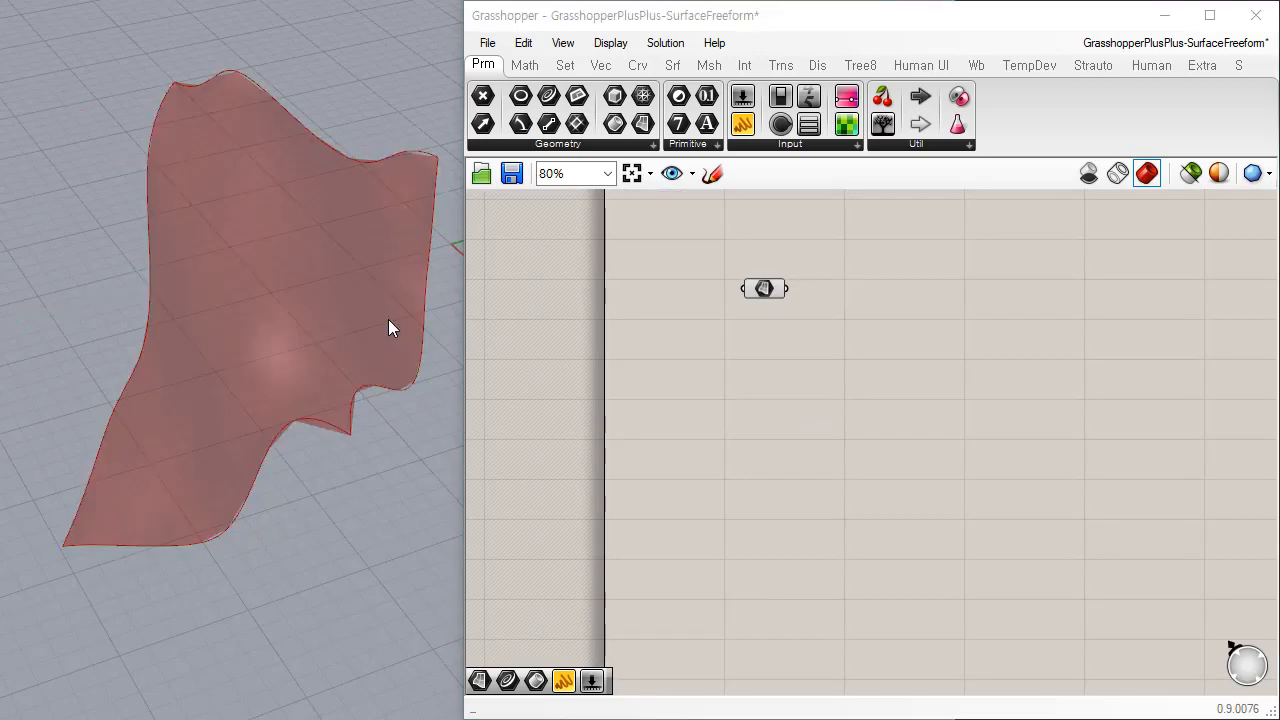
right_drag(334, 243, 440, 380)
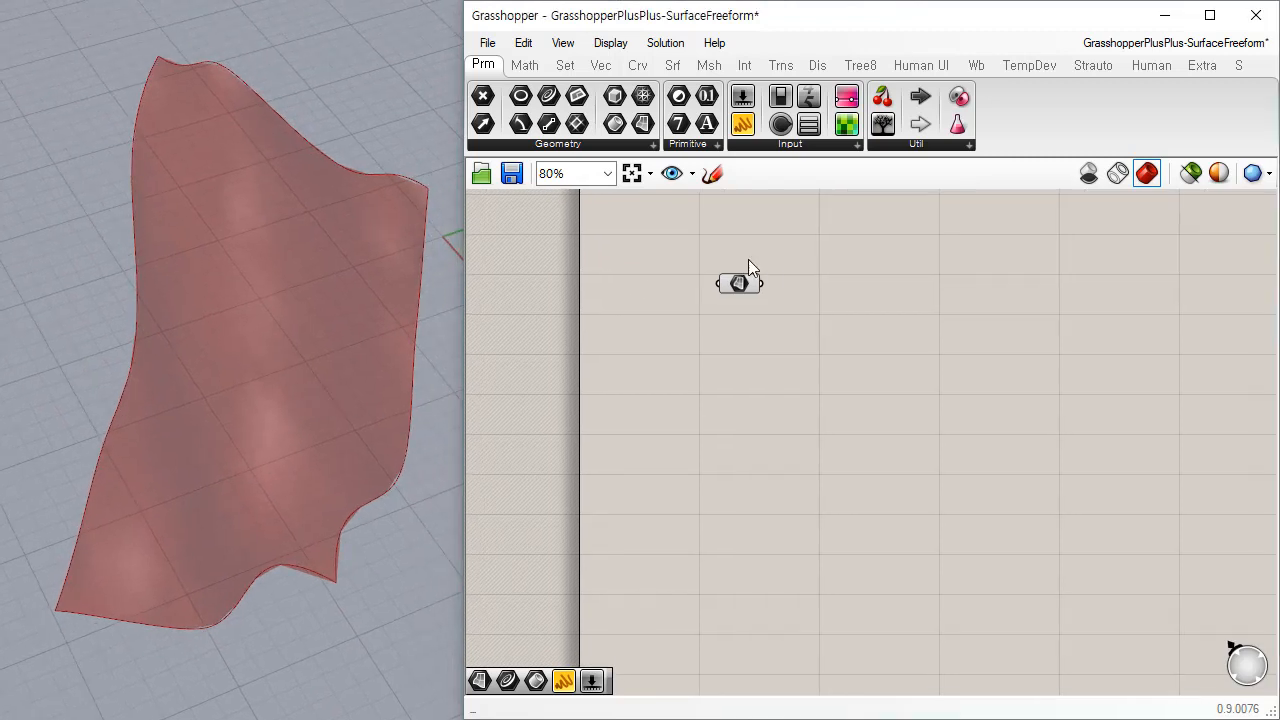
Step: Add a Brep Edges component beside the Surface parameter and wire the surface into its B input
scroll(748, 260, up, 3)
click(683, 258)
drag(683, 258, 627, 254)
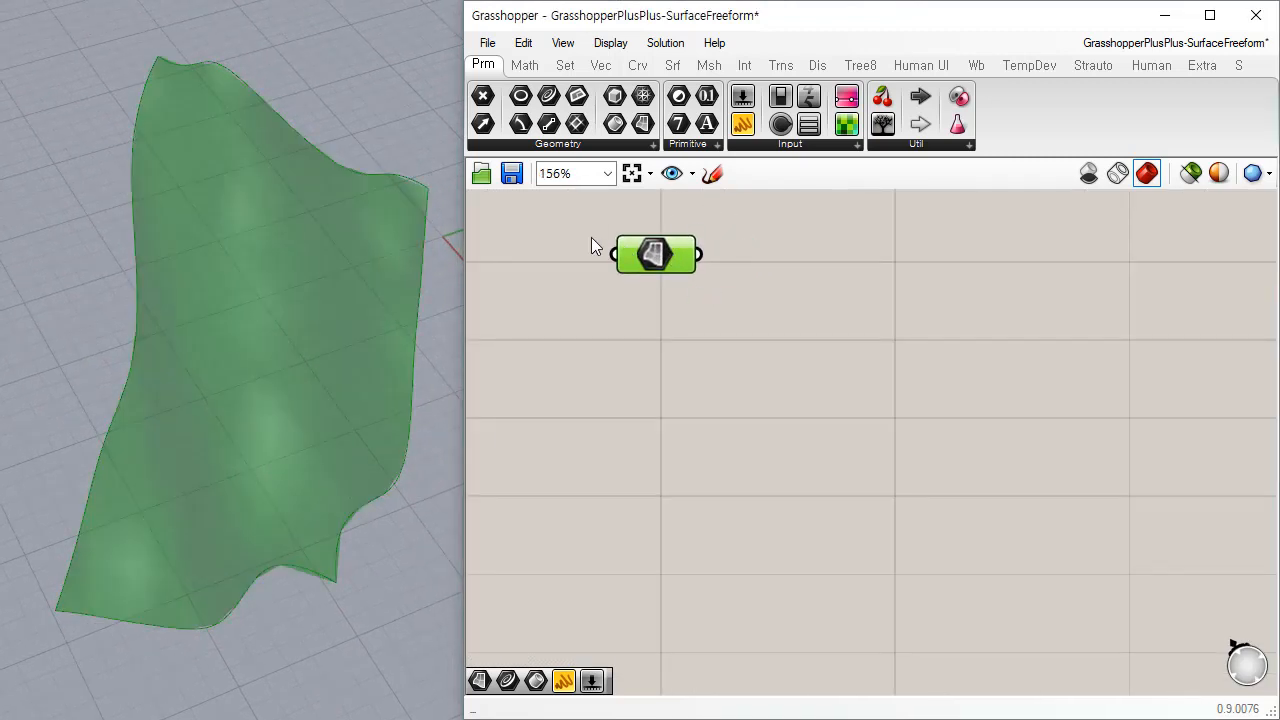
click(674, 66)
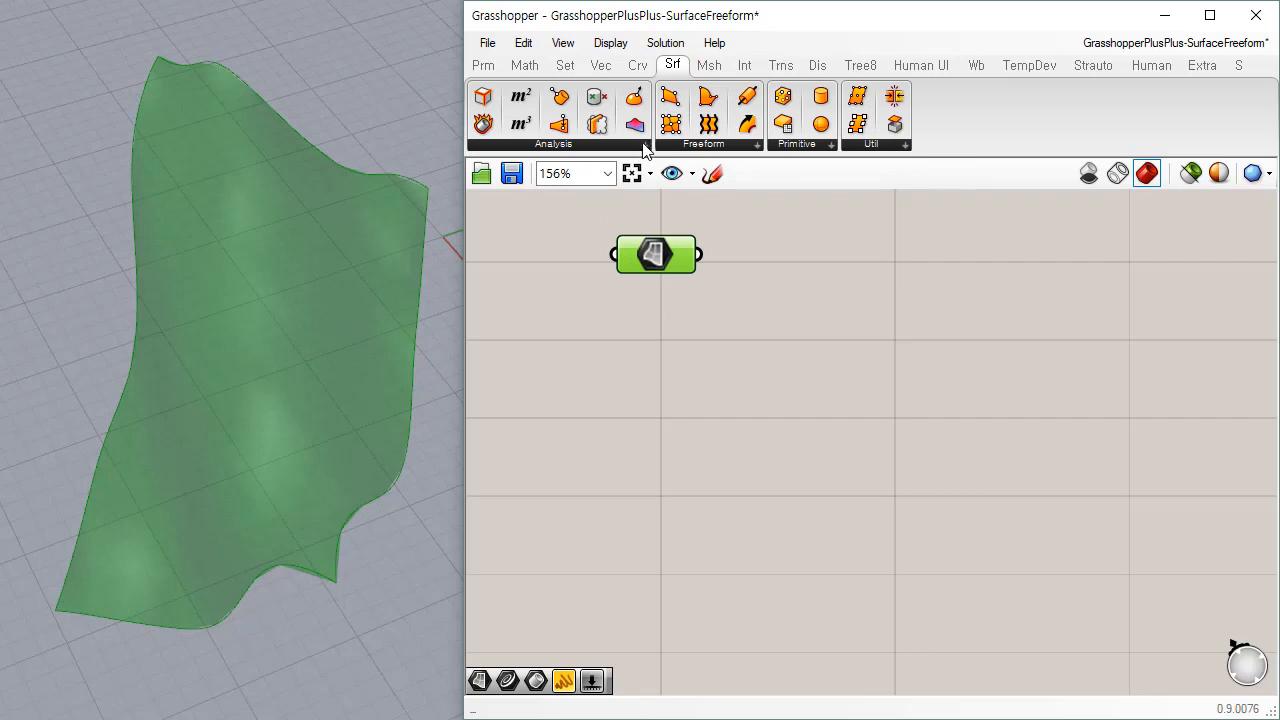
click(645, 146)
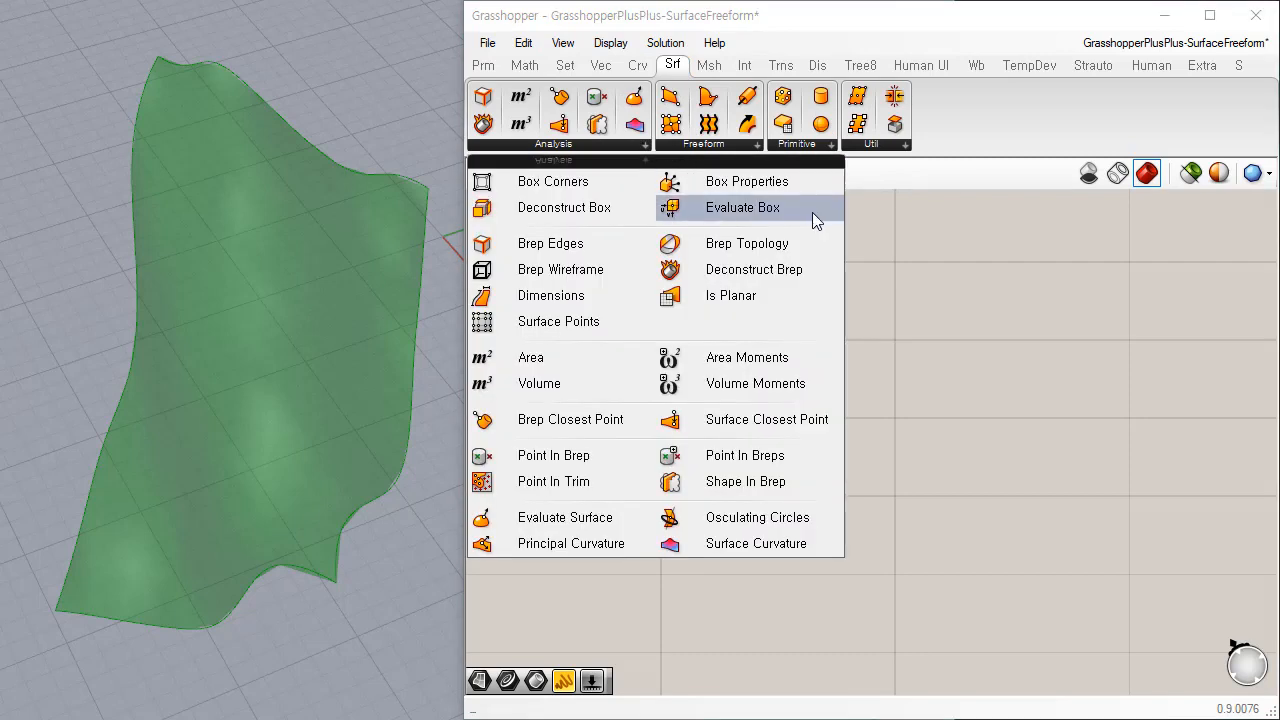
drag(591, 258, 740, 345)
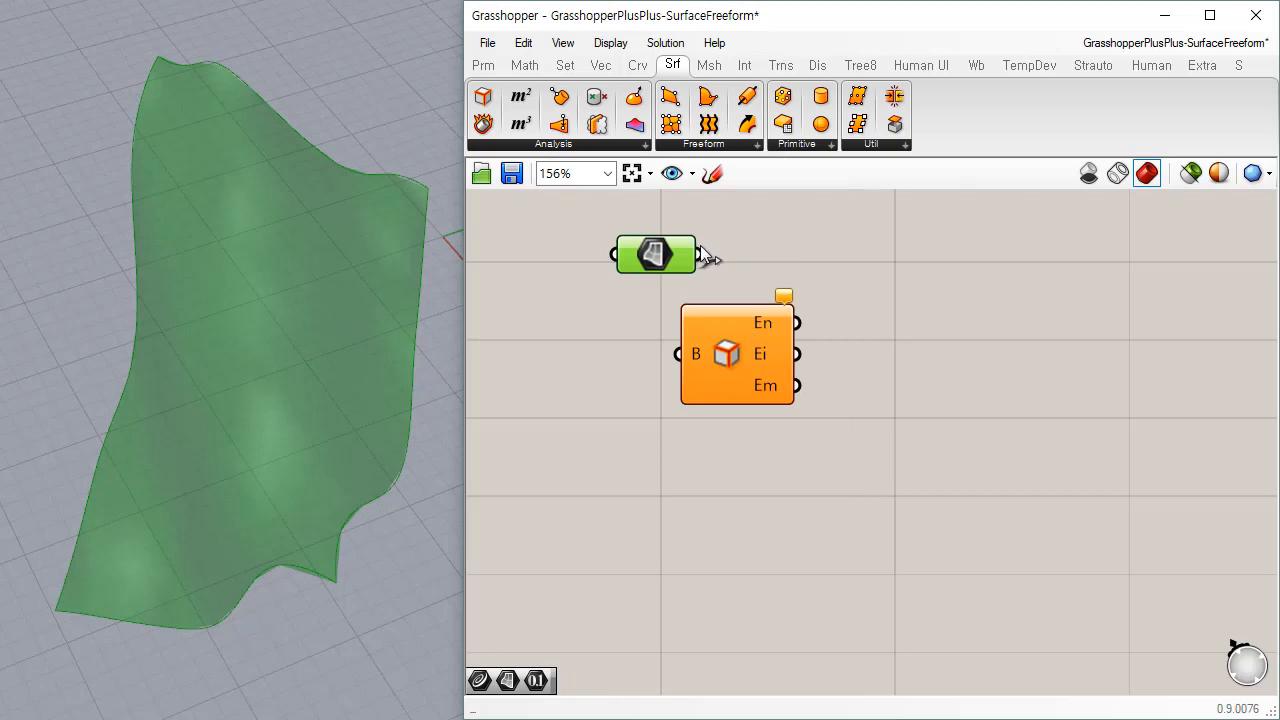
drag(699, 254, 816, 303)
Step: Place a Brep Wireframe component below Brep Edges and feed the Surface parameter into its B input
click(645, 146)
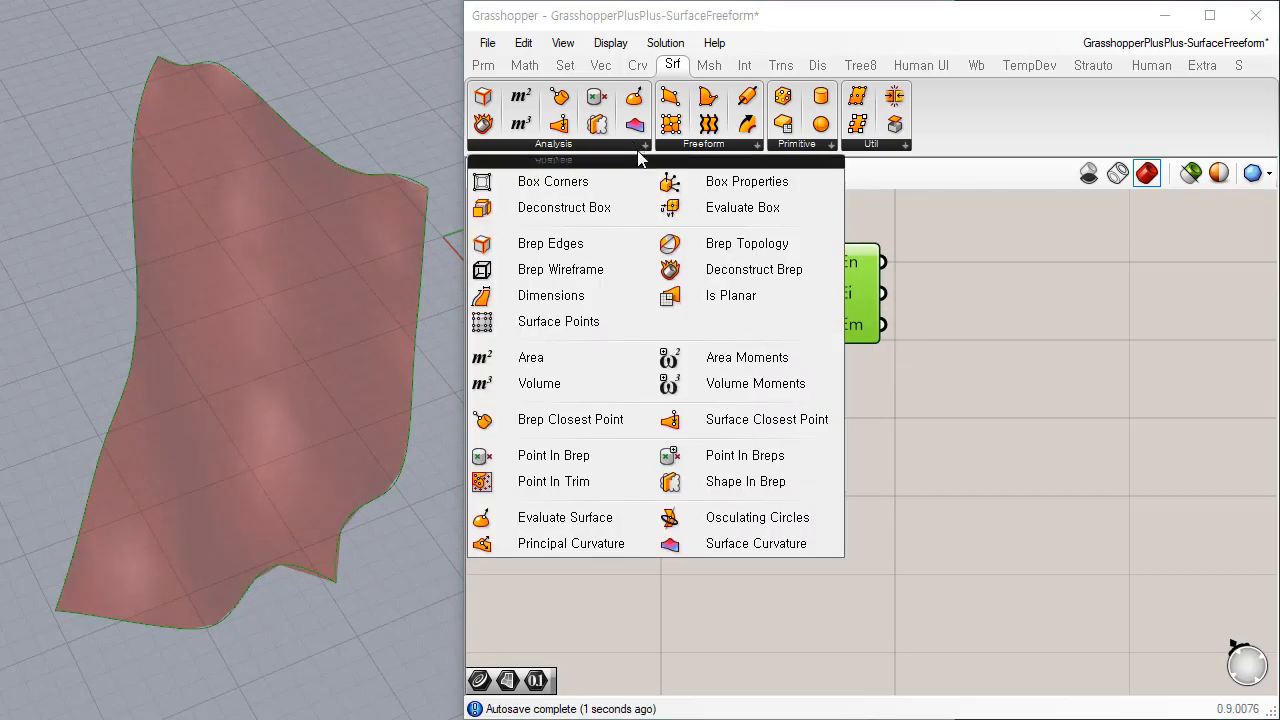
drag(593, 270, 832, 431)
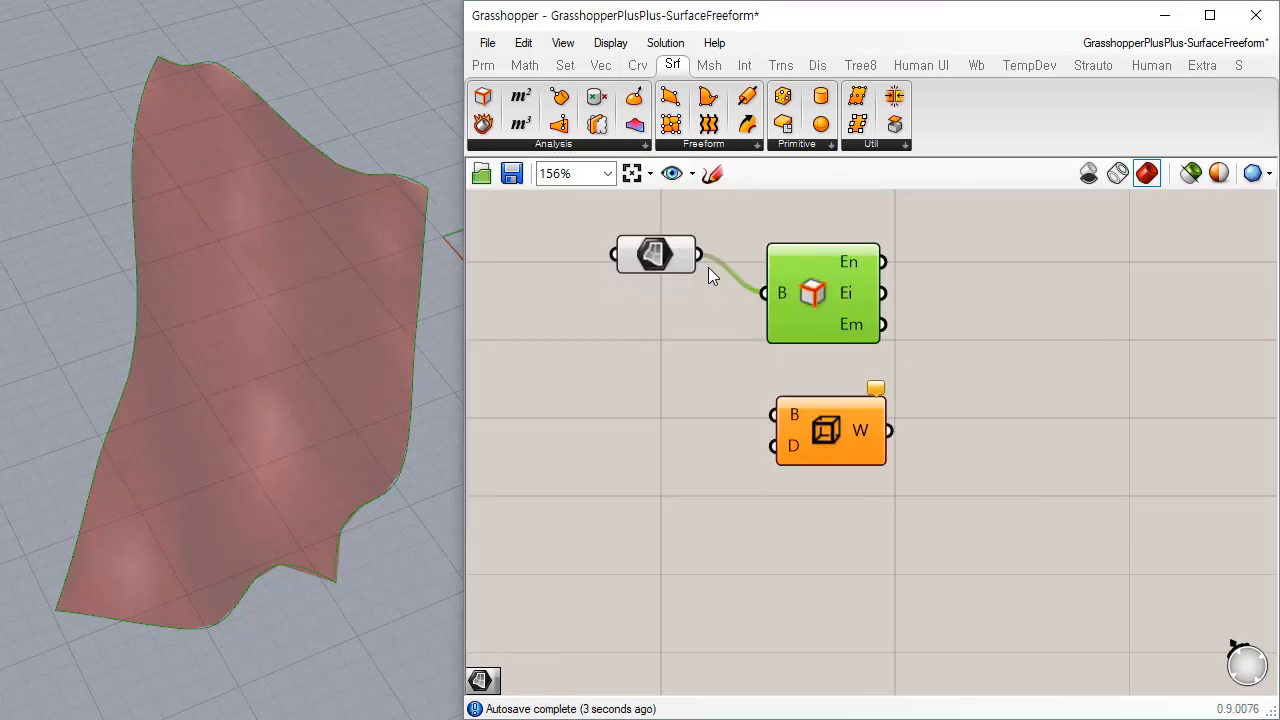
drag(760, 384, 776, 415)
click(836, 451)
drag(836, 451, 820, 429)
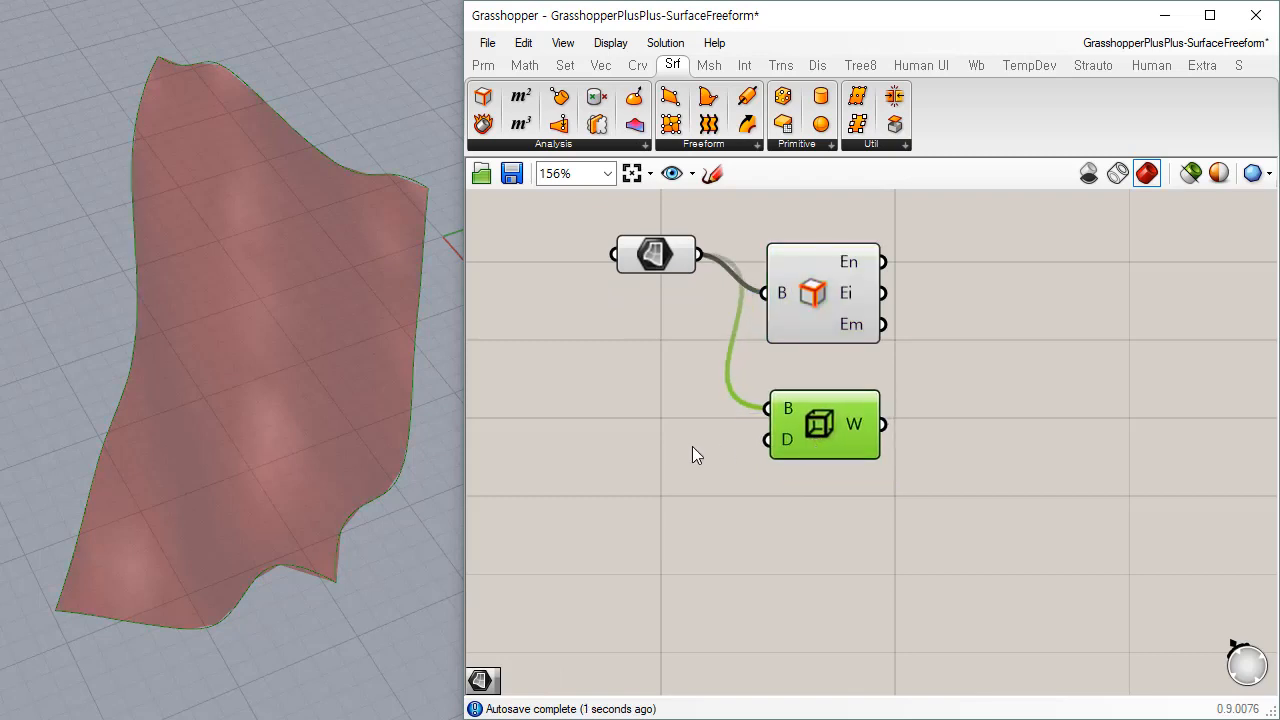
Step: Create a number slider with value 5 and connect it to the Density input of Brep Wireframe
double_click(692, 449)
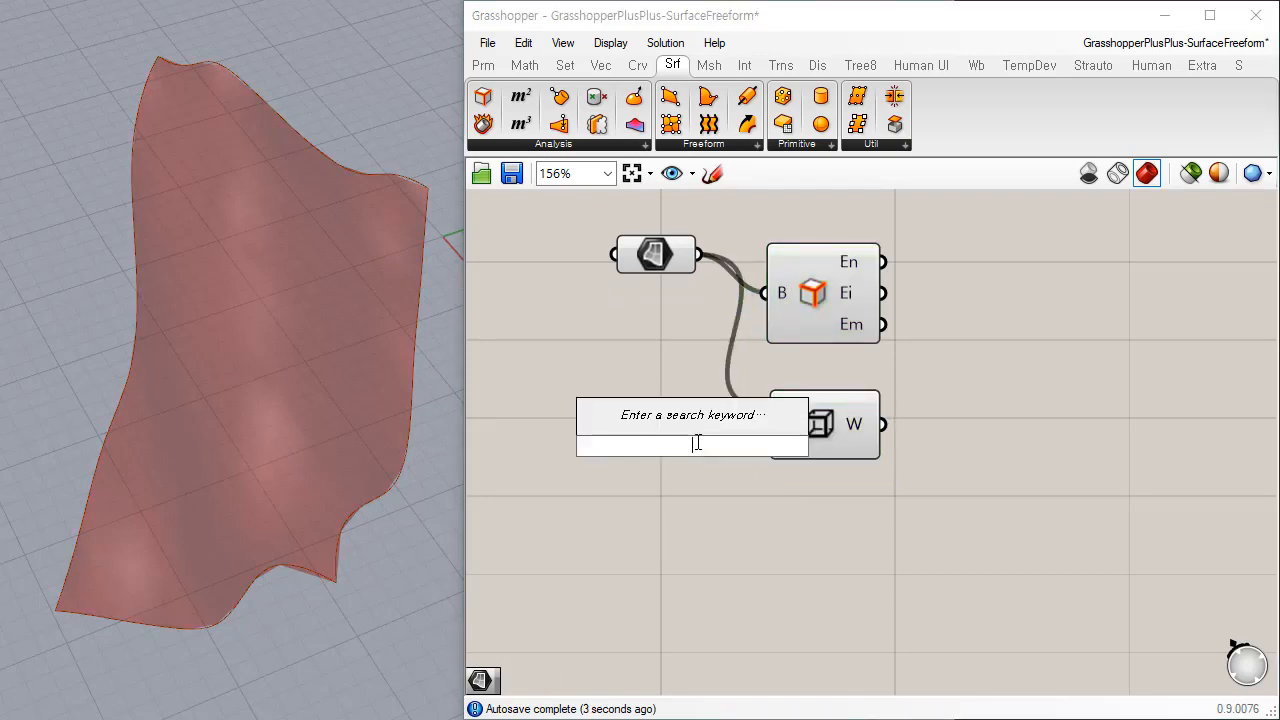
text(6)
key(BackSpace)
text(5)
key(Return)
drag(727, 457, 625, 438)
drag(743, 442, 762, 440)
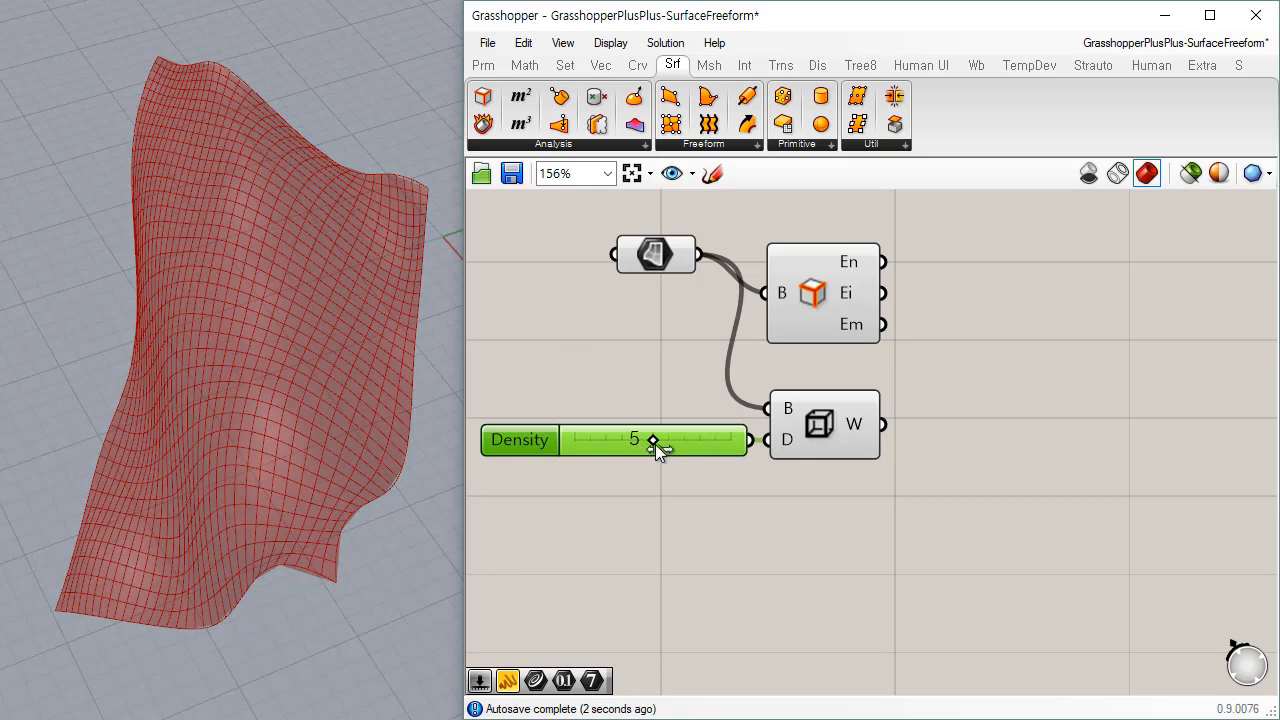
Step: Lower the Density slider to 4 and finally to 2, checking the wireframe on the surface
drag(655, 444, 640, 437)
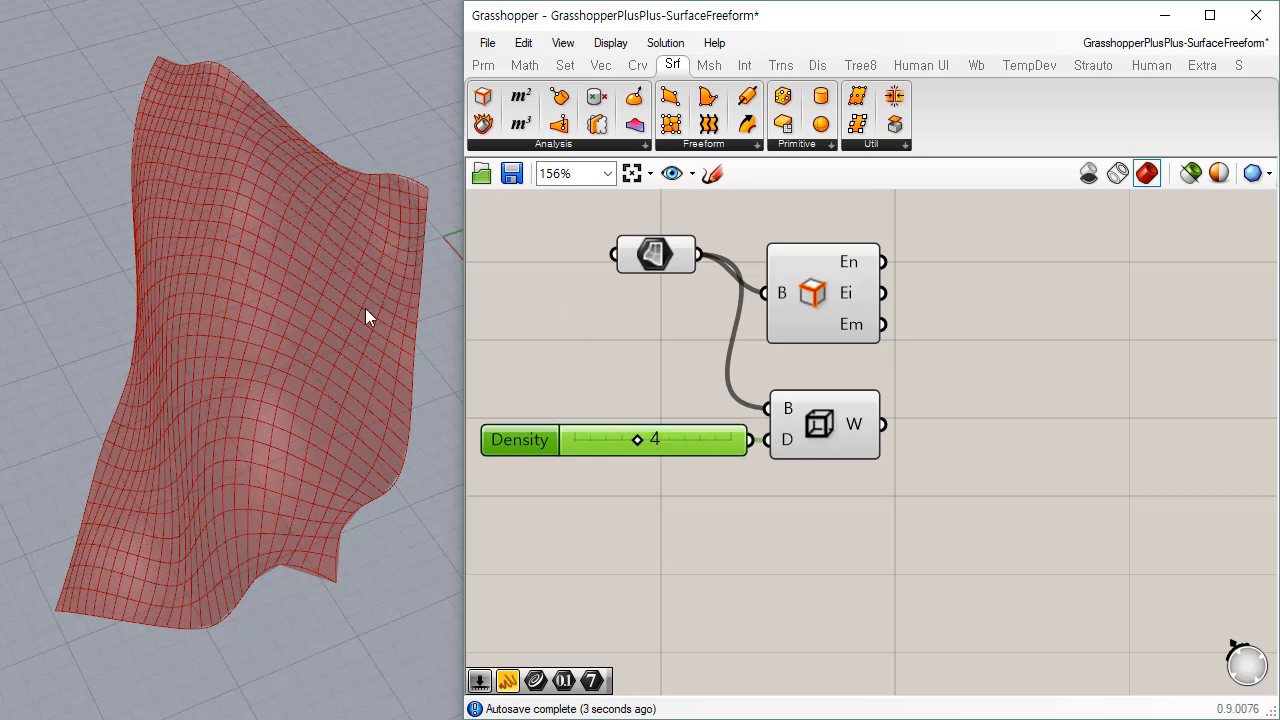
drag(639, 440, 605, 434)
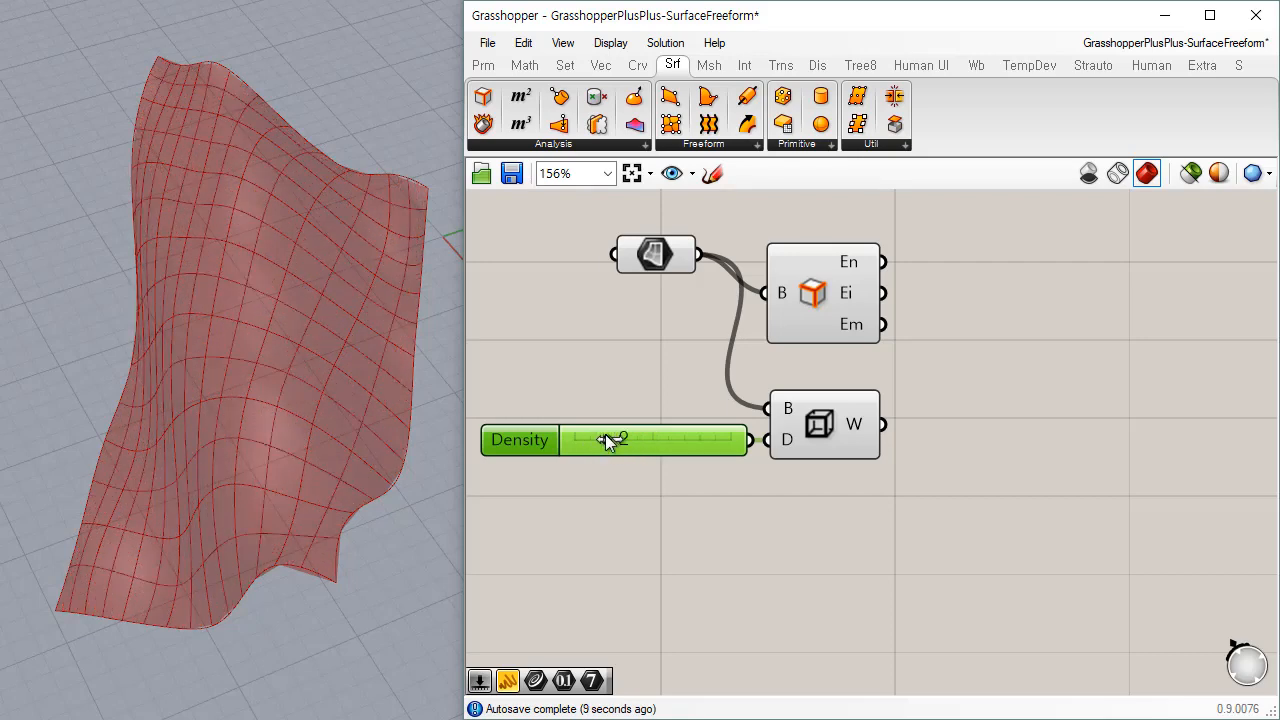
click(668, 540)
right_drag(357, 374, 366, 334)
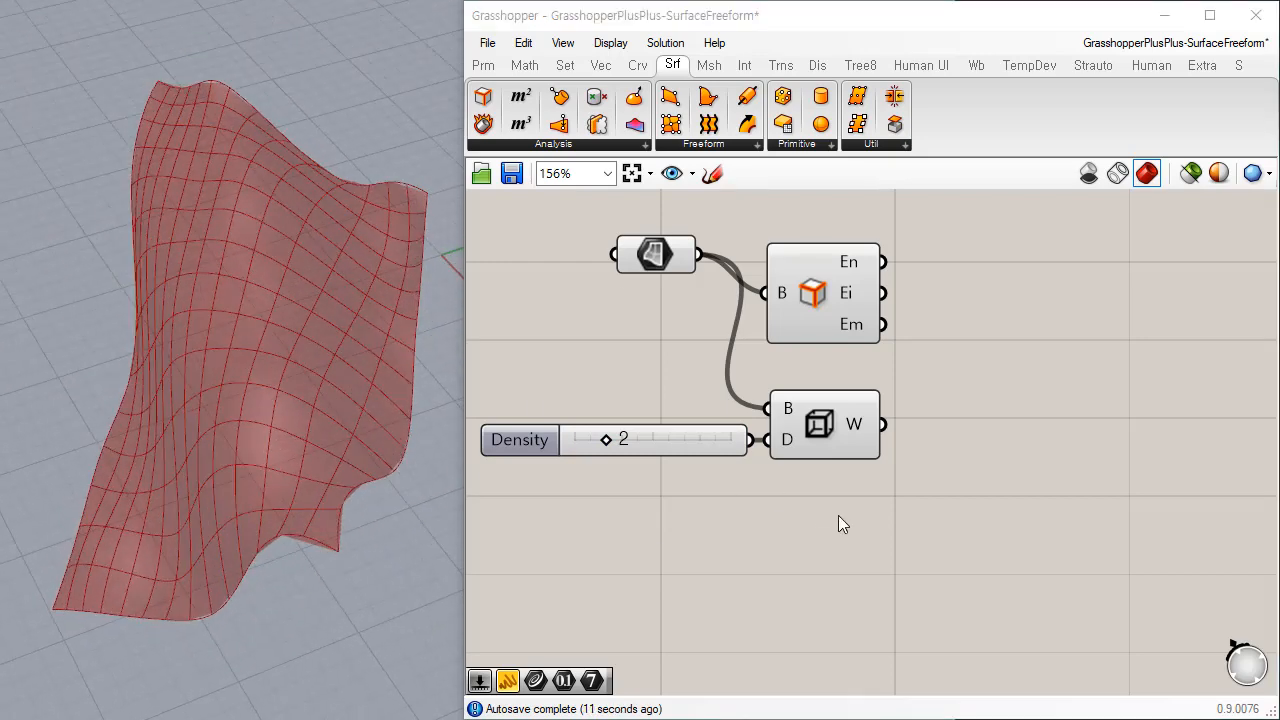
Step: Add an Edge Surface component on the empty canvas beyond Brep Edges
drag(832, 437, 839, 435)
click(931, 334)
right_drag(936, 352, 934, 366)
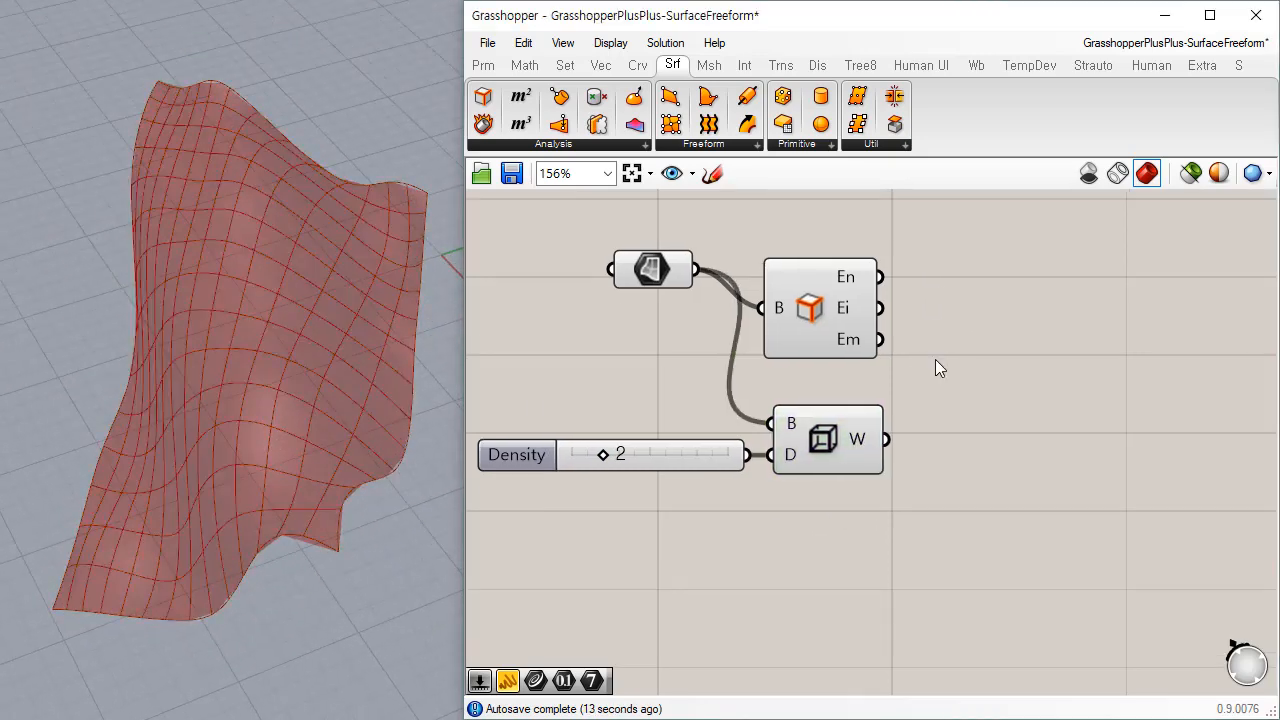
mouse_move(864, 438)
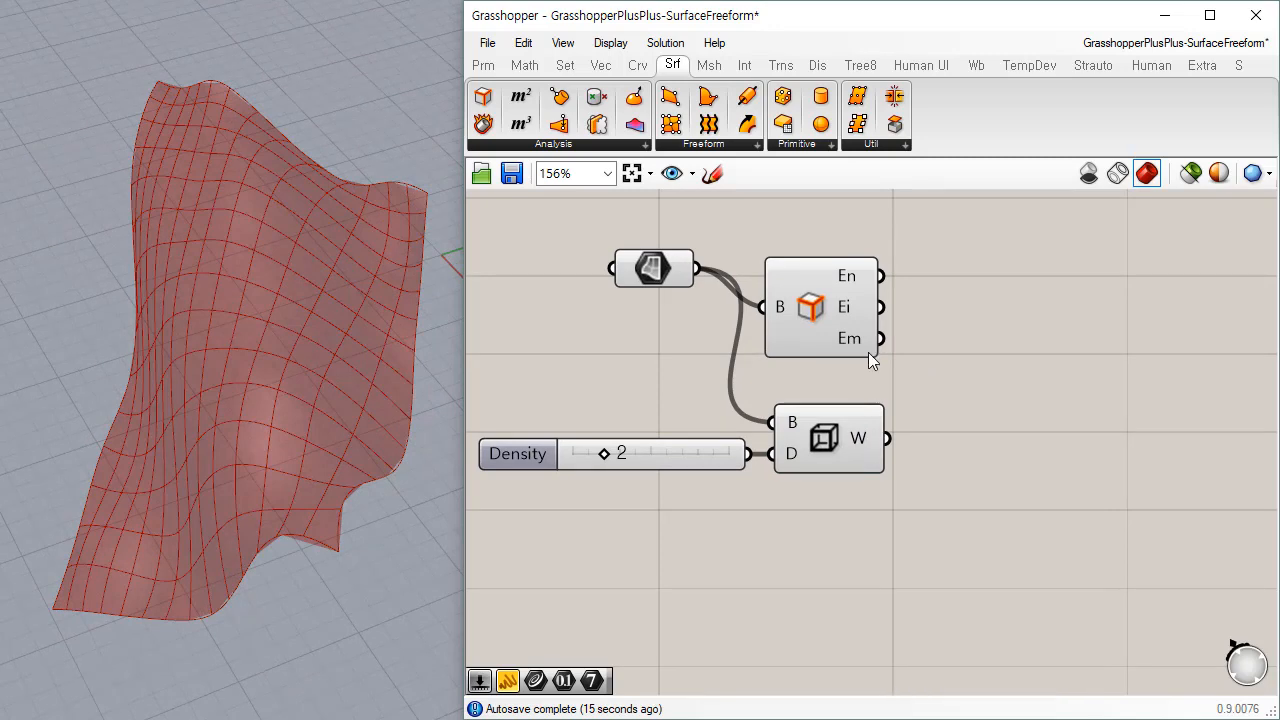
click(690, 145)
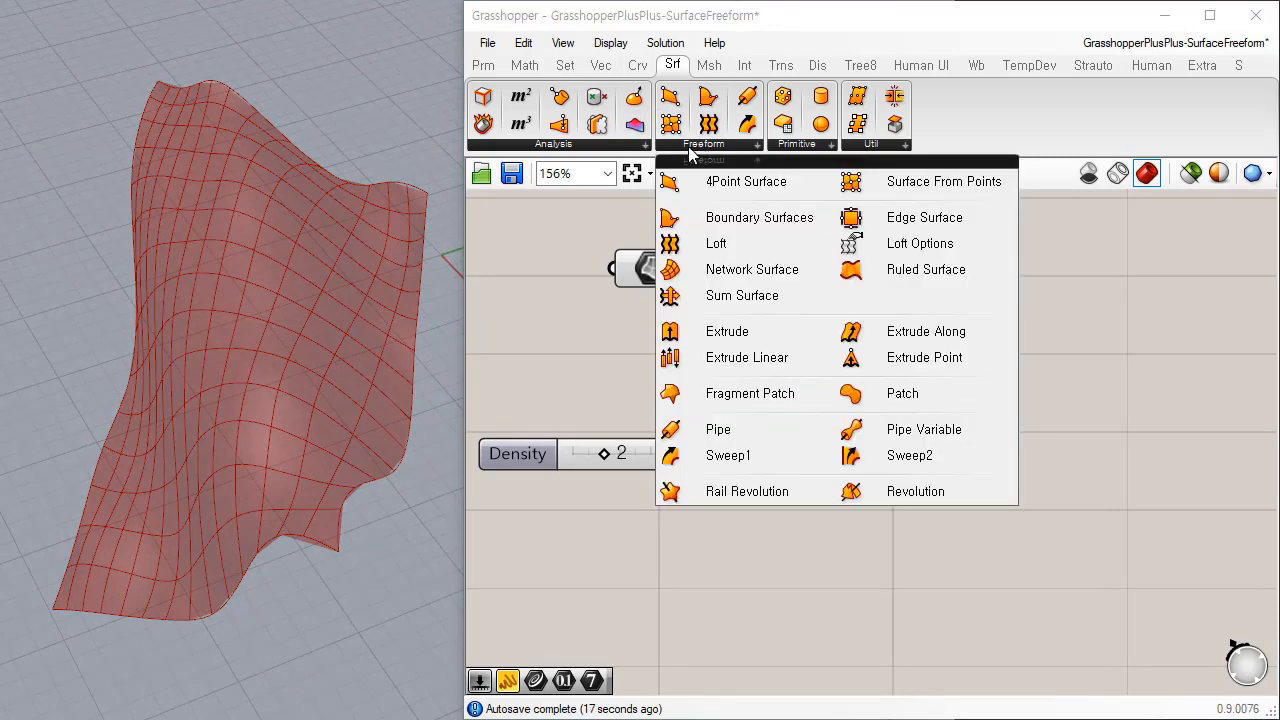
click(906, 228)
click(1109, 296)
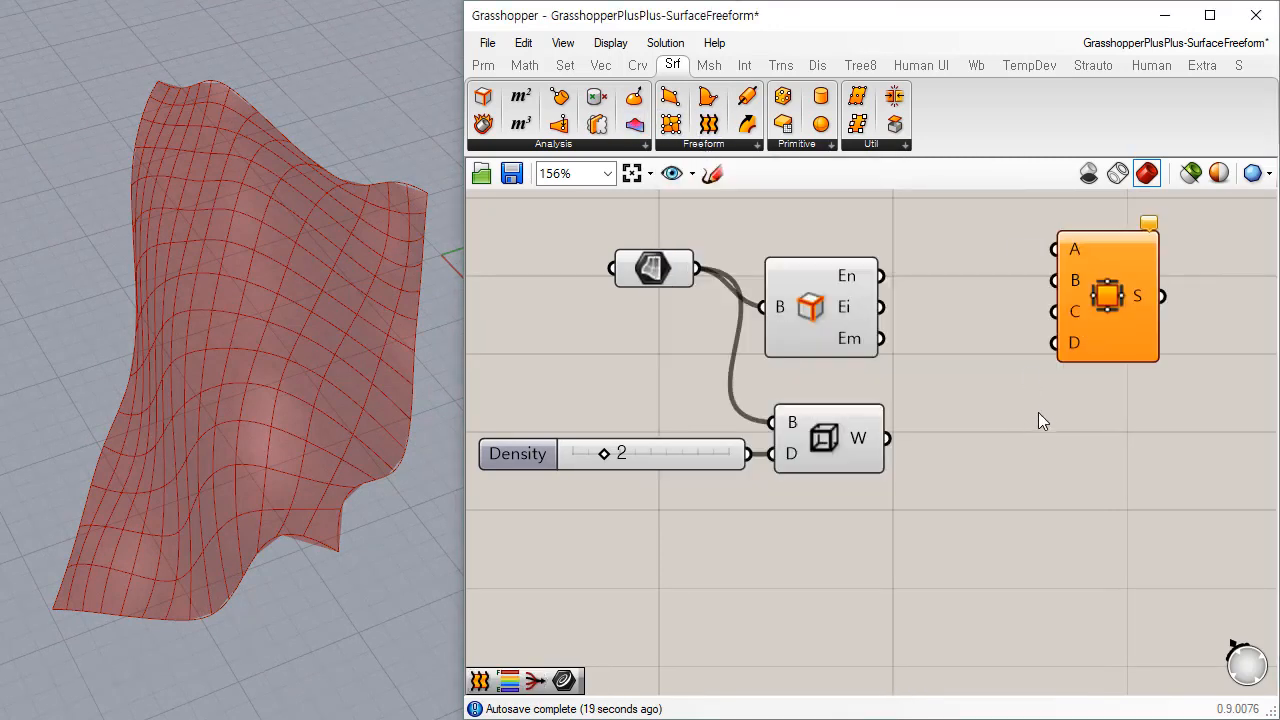
right_drag(1070, 362, 838, 362)
drag(892, 297, 920, 310)
Step: Turn off the Brep Wireframe preview and move Edge Surface farther from Brep Edges to make room
click(600, 446)
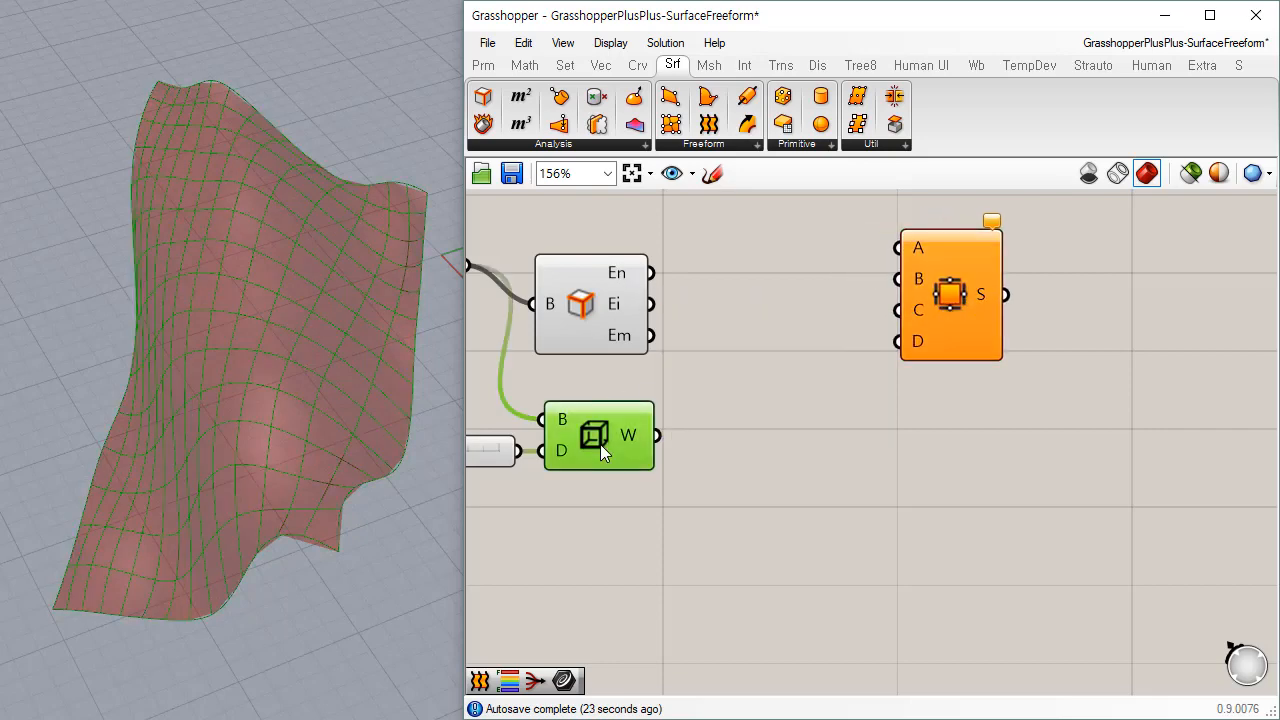
click(594, 301)
mouse_move(615, 274)
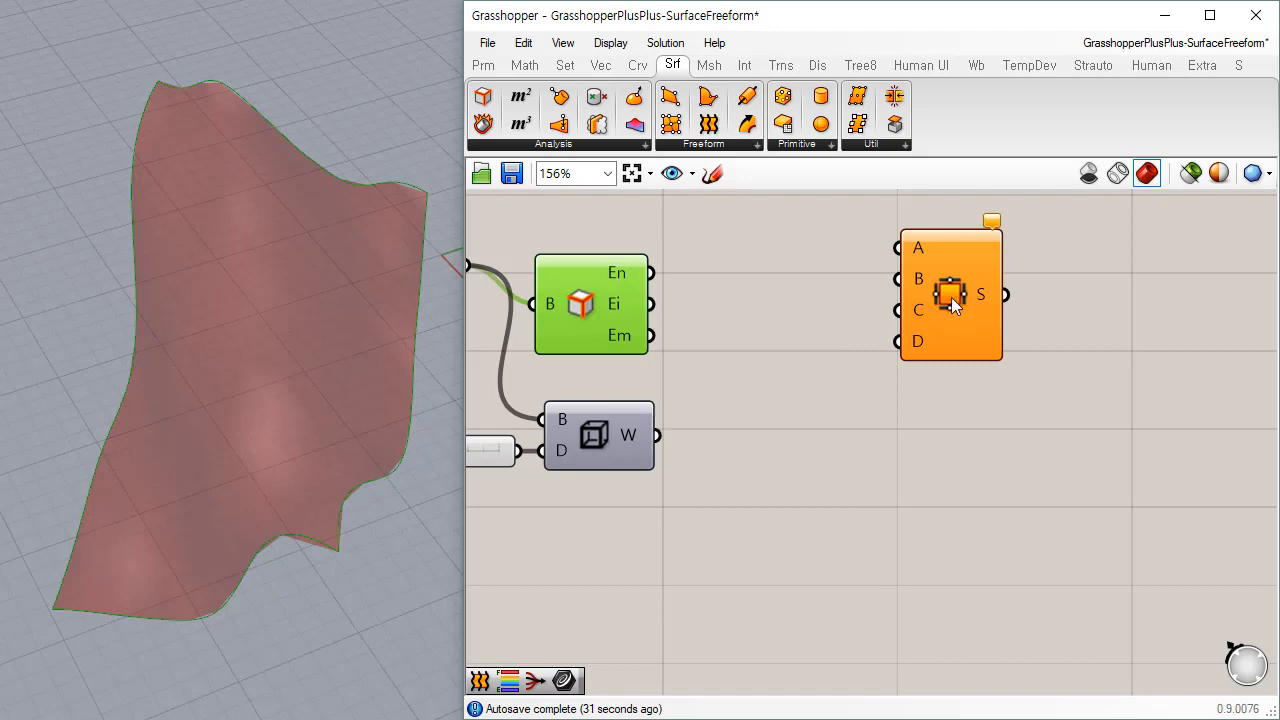
drag(942, 303, 1013, 309)
click(886, 312)
right_drag(885, 312, 877, 343)
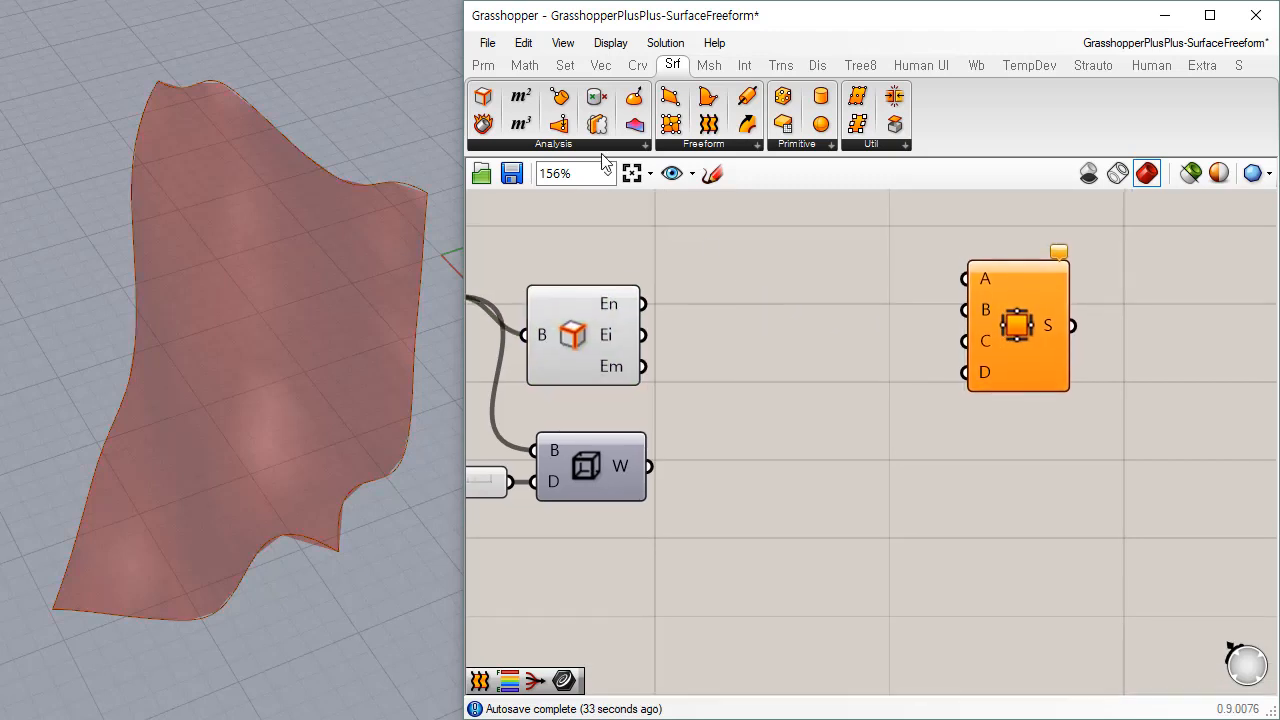
Step: Add a Curve parameter, feed it the En output of Brep Edges, and shift Edge Surface farther away
click(483, 65)
drag(548, 96, 718, 290)
drag(746, 307, 743, 313)
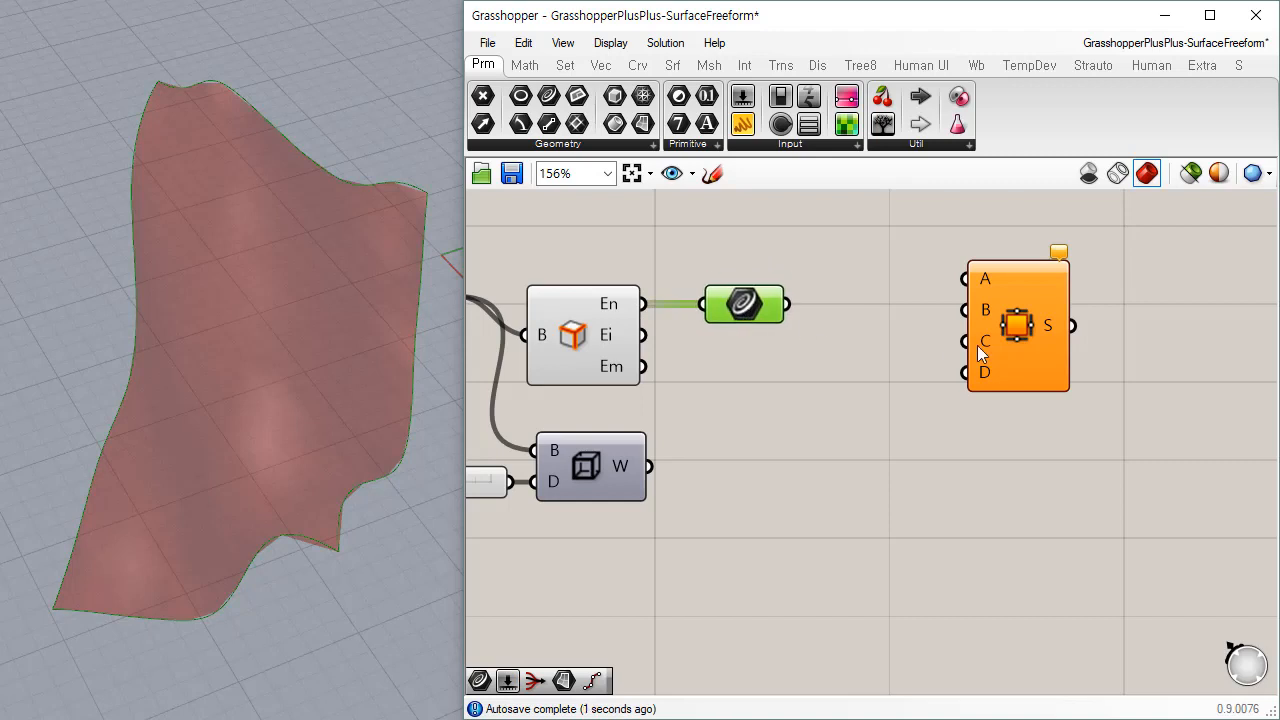
drag(1022, 349, 1066, 337)
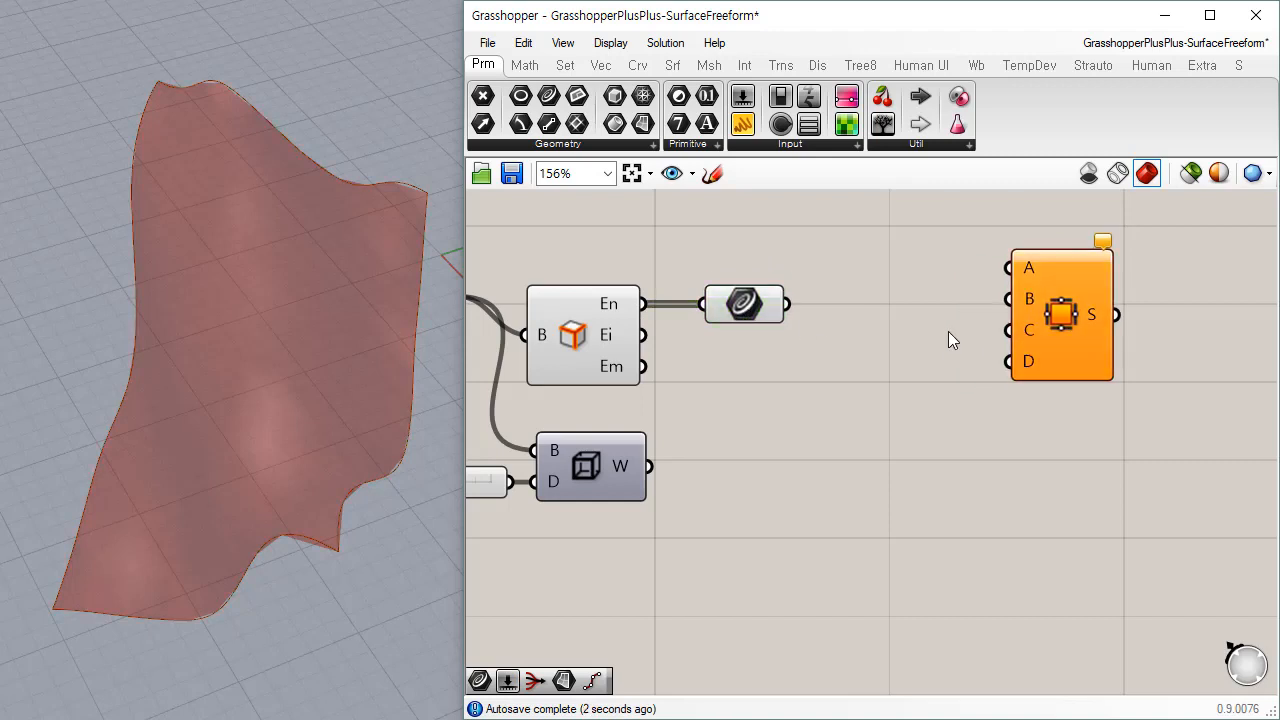
Step: Add a Dispatch component and wire the naked edges' Curve parameter into its list input
click(562, 66)
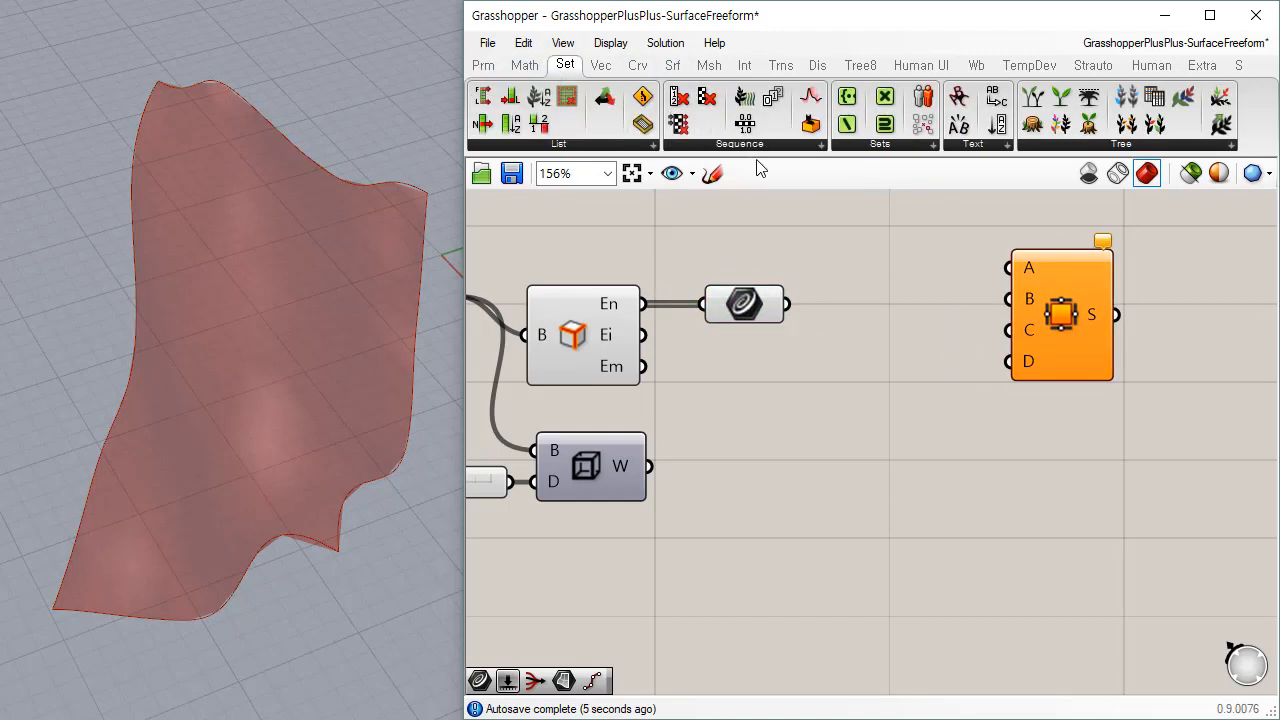
click(650, 145)
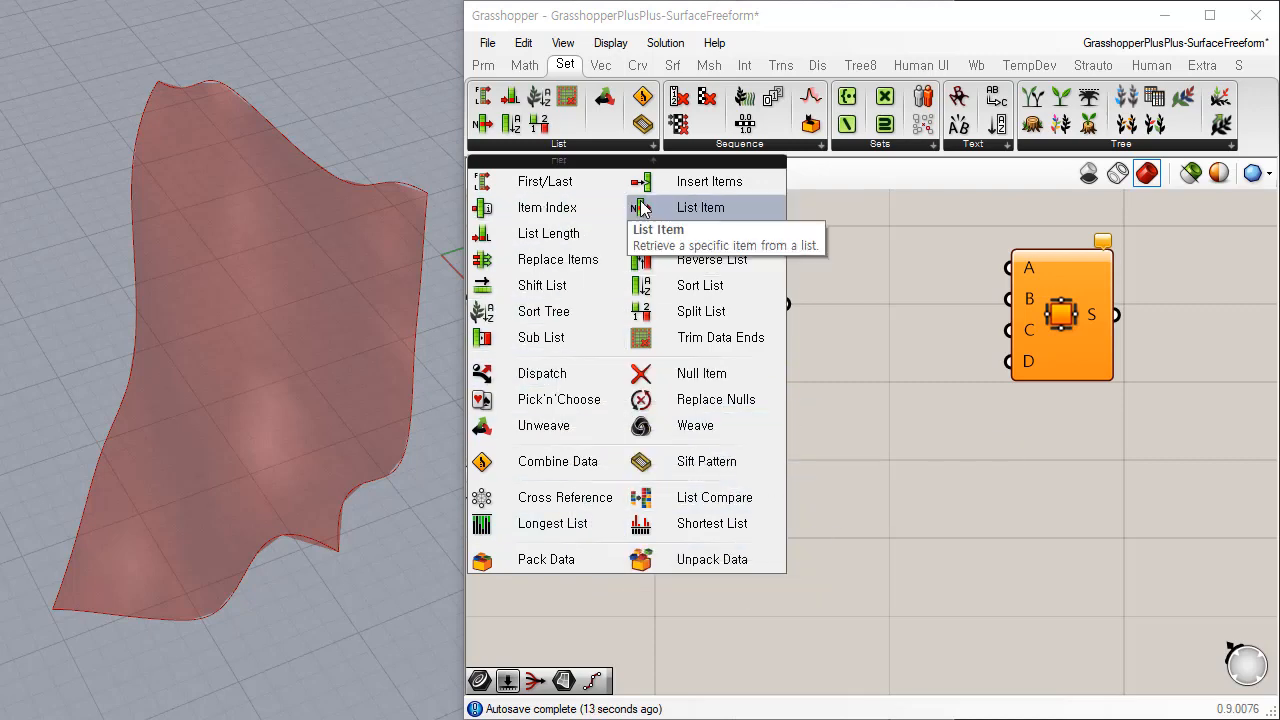
click(571, 375)
click(923, 237)
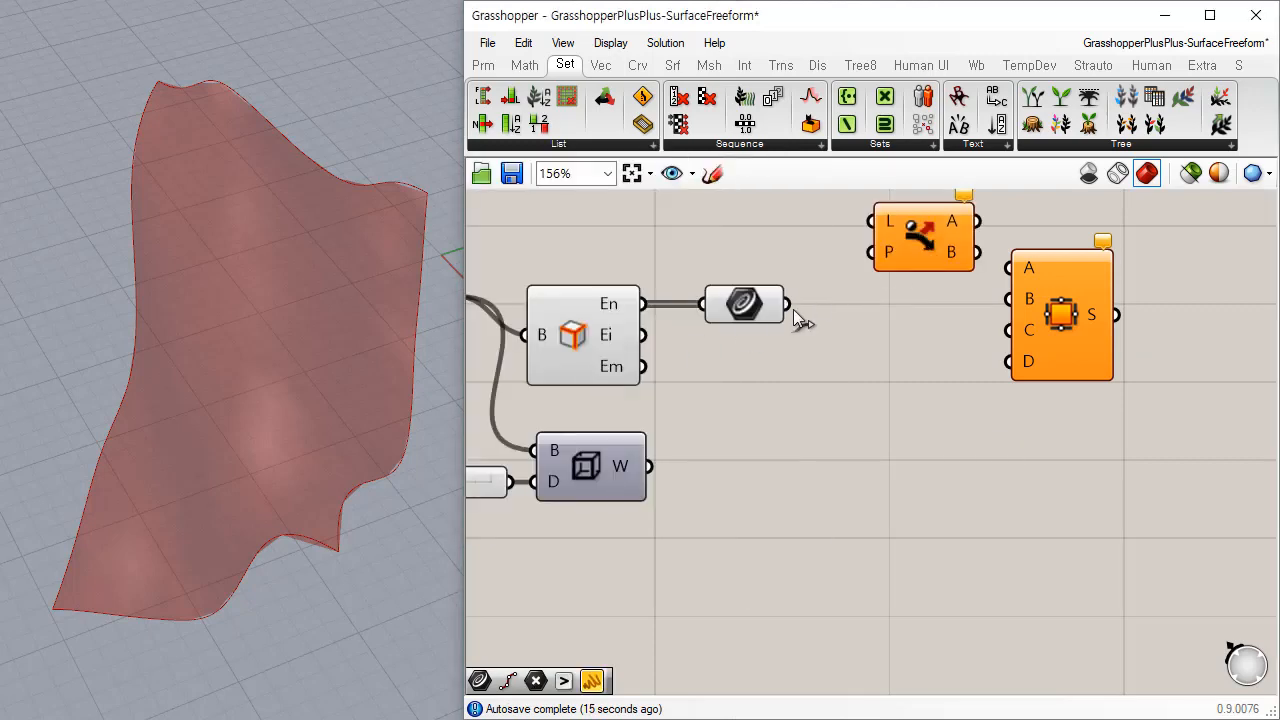
drag(793, 310, 871, 222)
Step: Duplicate the Dispatch component below the original, keeping its link to the Curve parameter, and shift Edge Surface aside
drag(1040, 298, 1096, 300)
drag(915, 243, 914, 369)
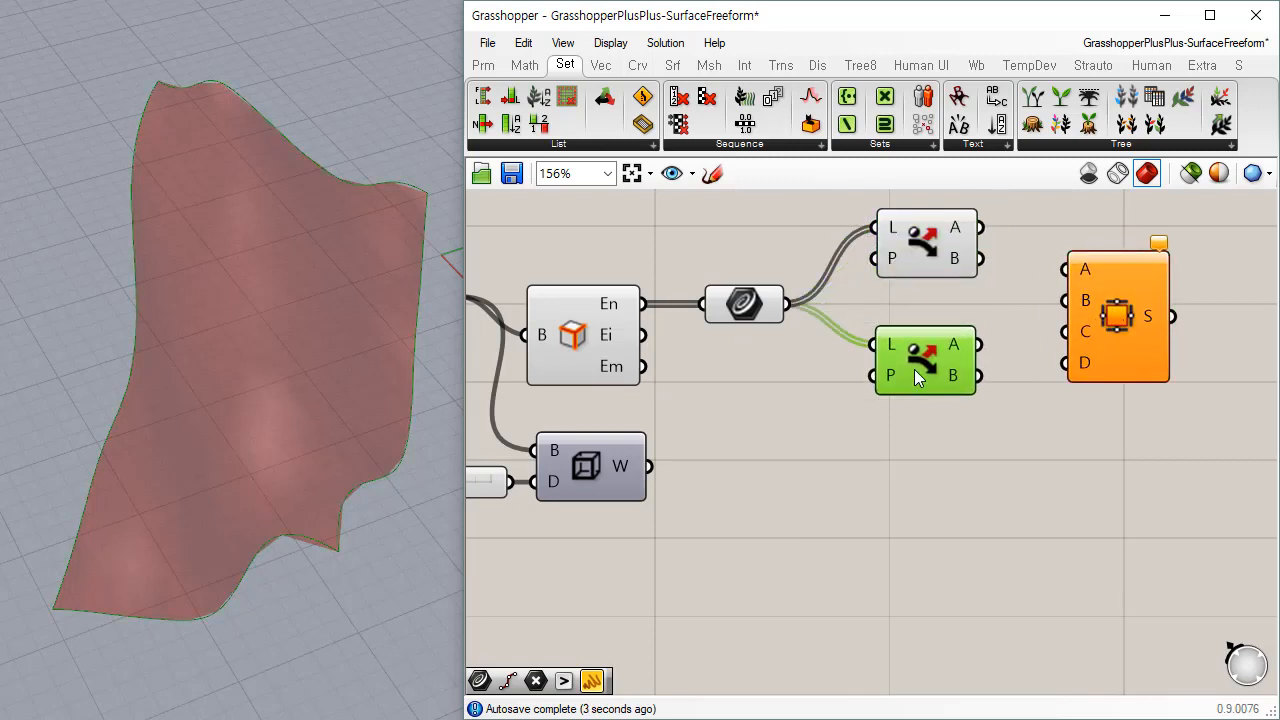
drag(1109, 315, 1131, 303)
right_drag(1131, 303, 1008, 363)
click(800, 300)
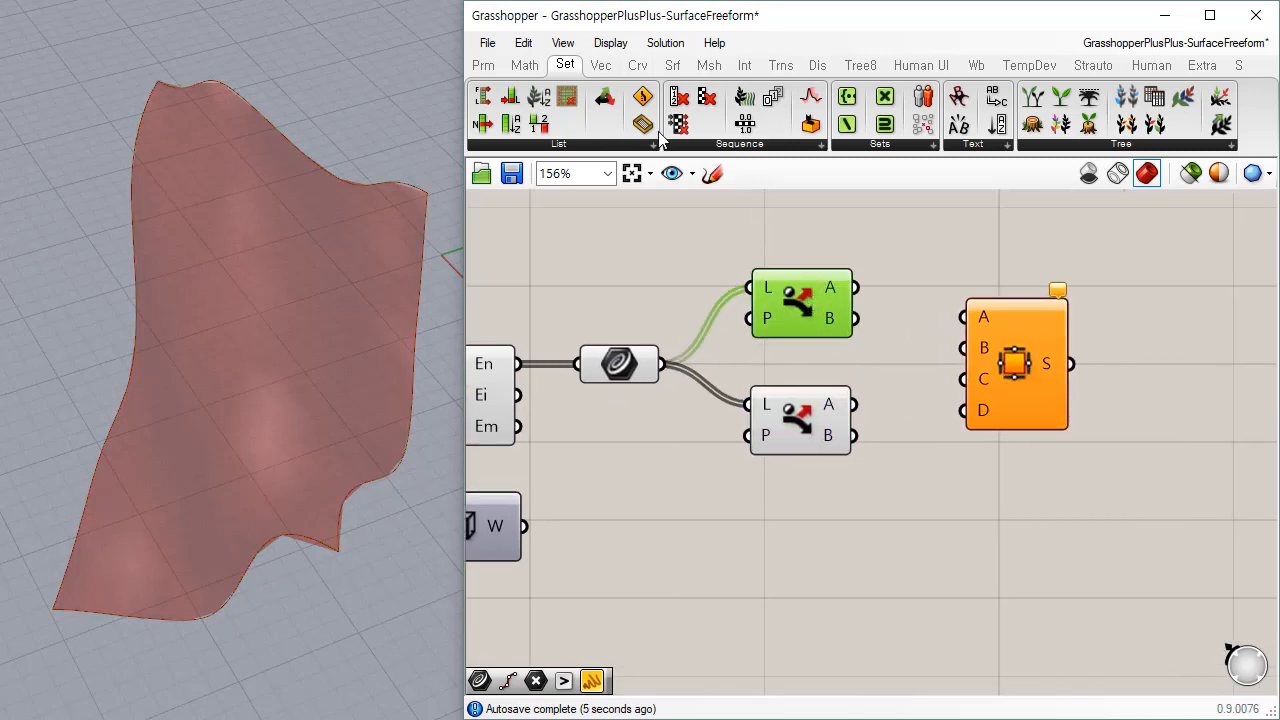
Step: Add another Curve parameter and use it to check the first Dispatch's A output and its B output
click(488, 68)
drag(548, 95, 948, 254)
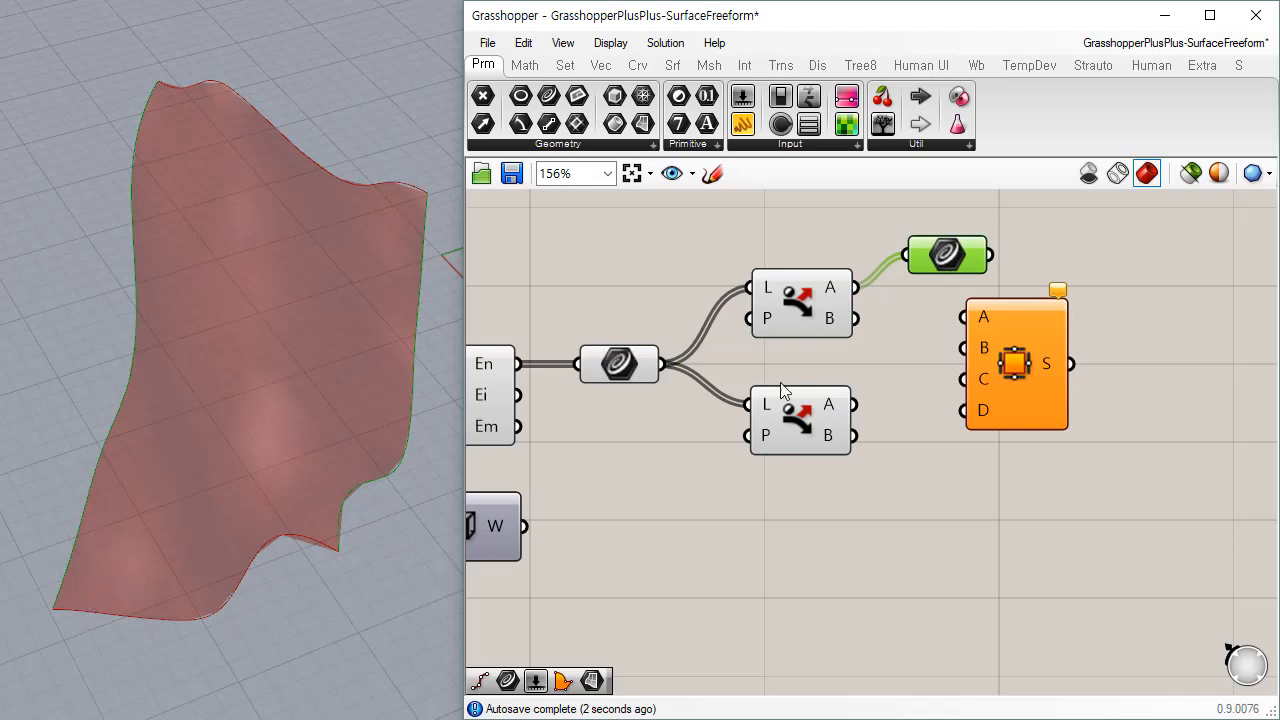
drag(855, 320, 954, 311)
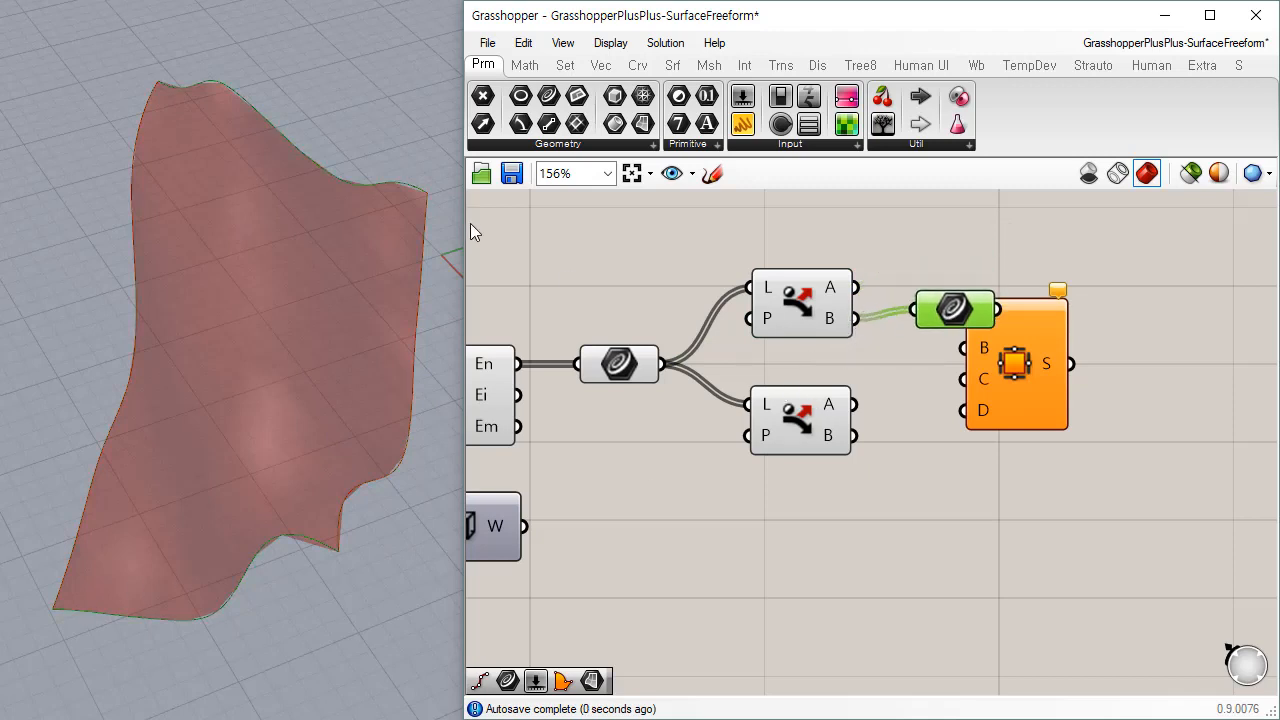
Step: Chain the two Dispatch components by wiring the first one's A output into the second's list input, and rearrange them
drag(1050, 370, 1154, 380)
drag(808, 415, 988, 405)
drag(856, 289, 922, 219)
drag(809, 330, 796, 370)
drag(945, 312, 1026, 415)
drag(962, 252, 947, 280)
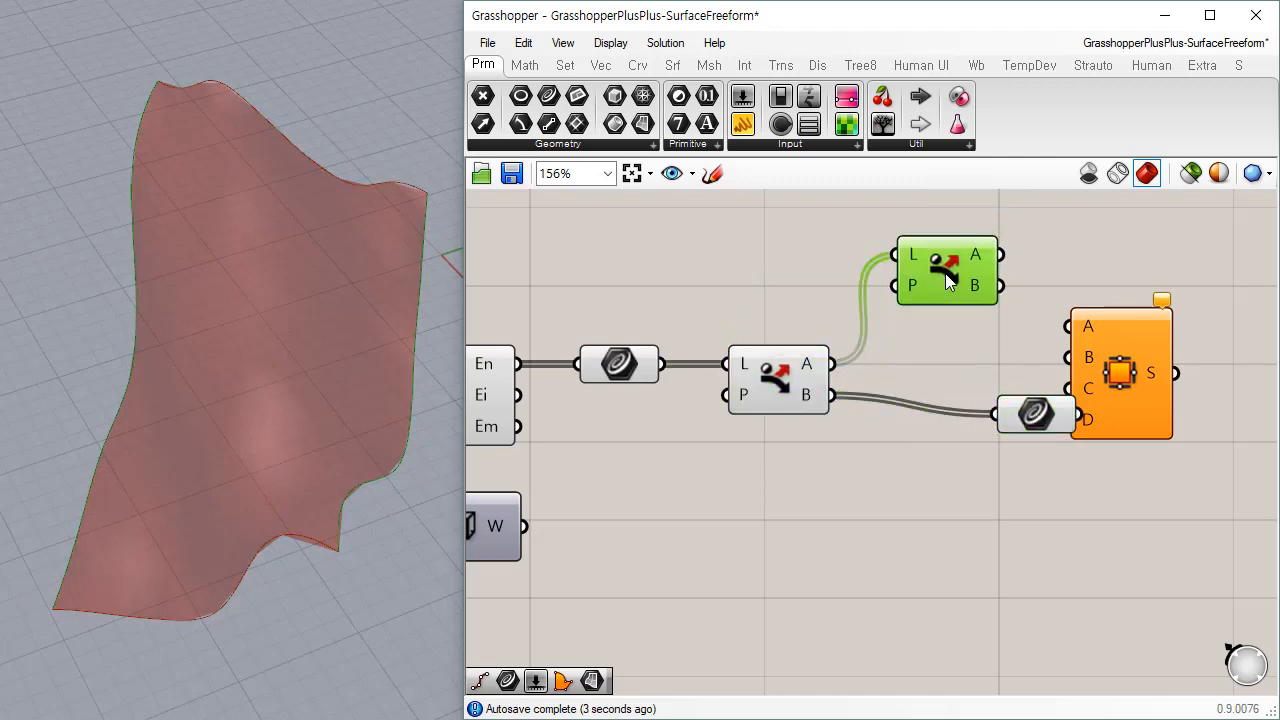
Step: Feed the Curve parameter from the second Dispatch's A output and then its B output, and align the components in a row
drag(1057, 412, 1117, 236)
drag(1002, 254, 1103, 236)
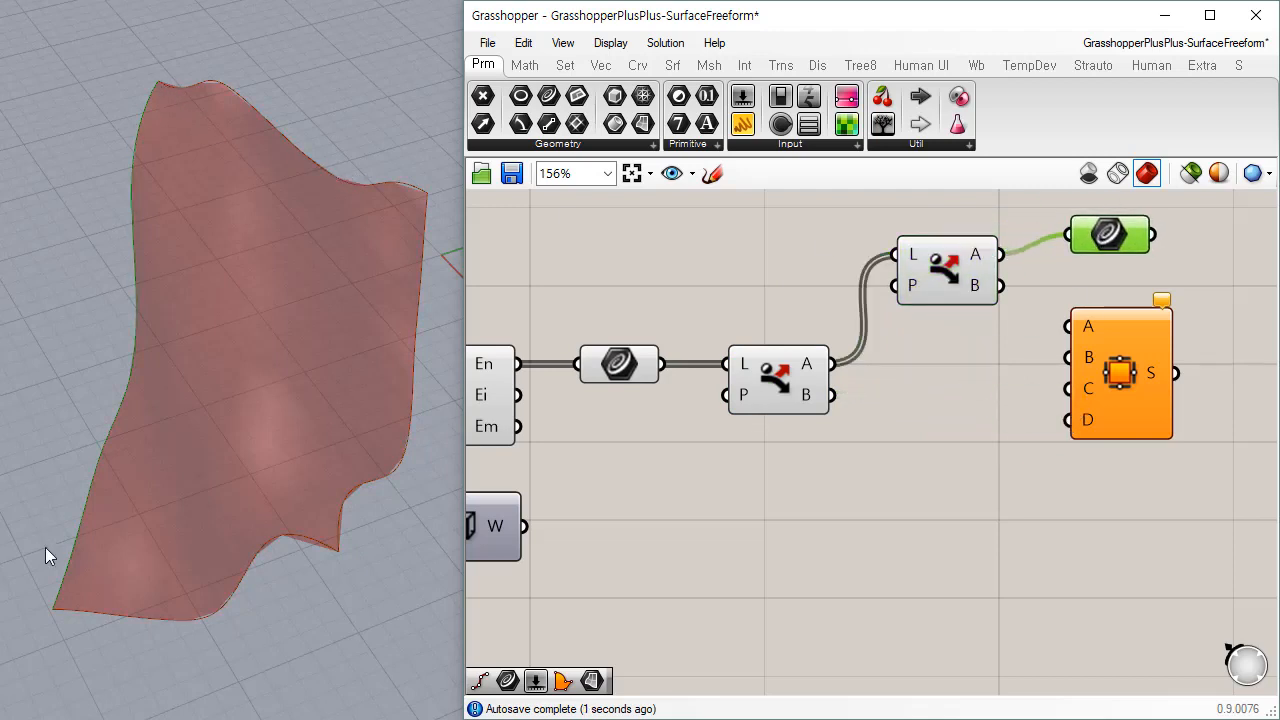
drag(1000, 286, 1068, 236)
drag(1161, 386, 1248, 433)
drag(954, 292, 959, 395)
drag(1125, 246, 1106, 416)
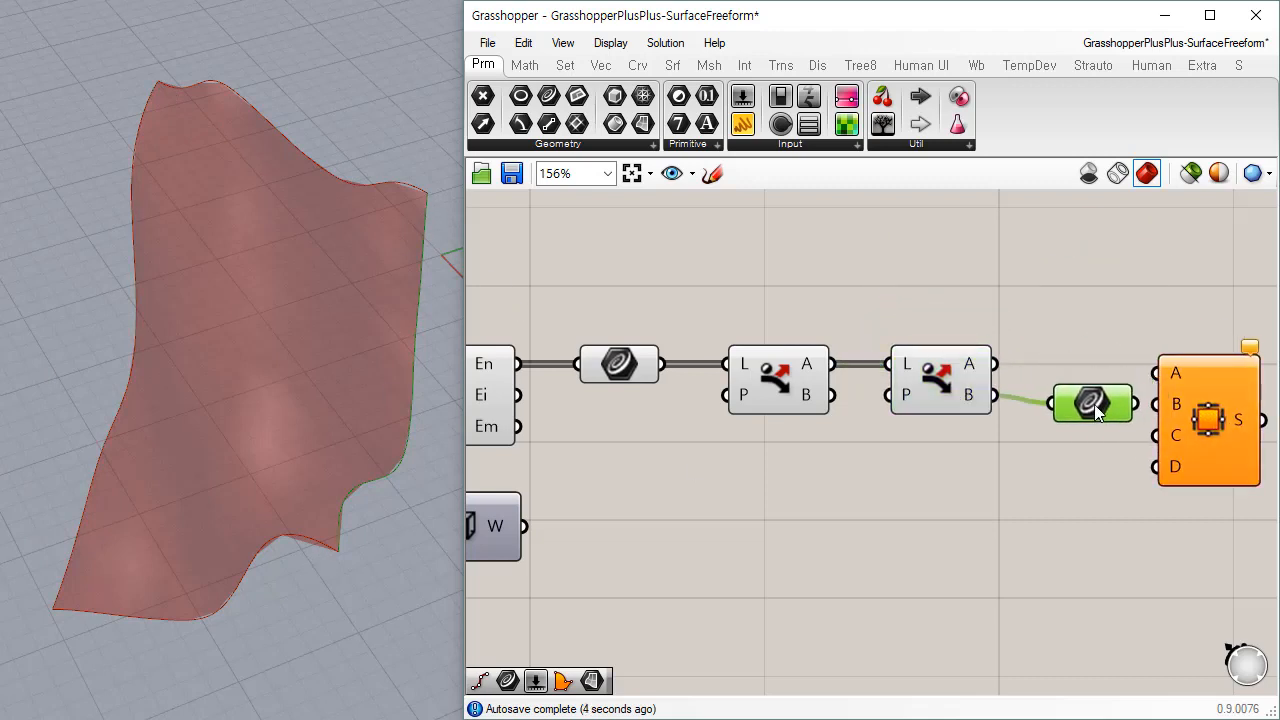
Step: Duplicate the second Dispatch below itself, feed the copy's list input from the first Dispatch's B output, and align the two
drag(947, 382, 958, 427)
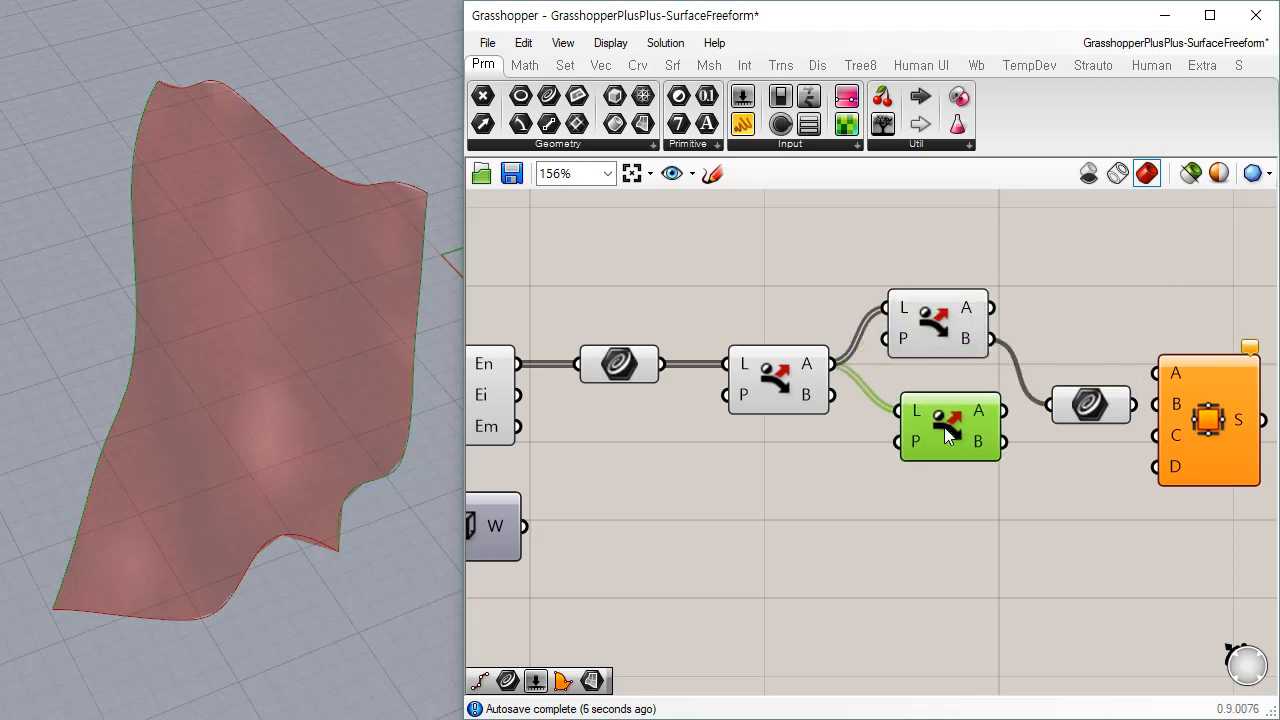
drag(831, 395, 895, 411)
drag(975, 439, 959, 442)
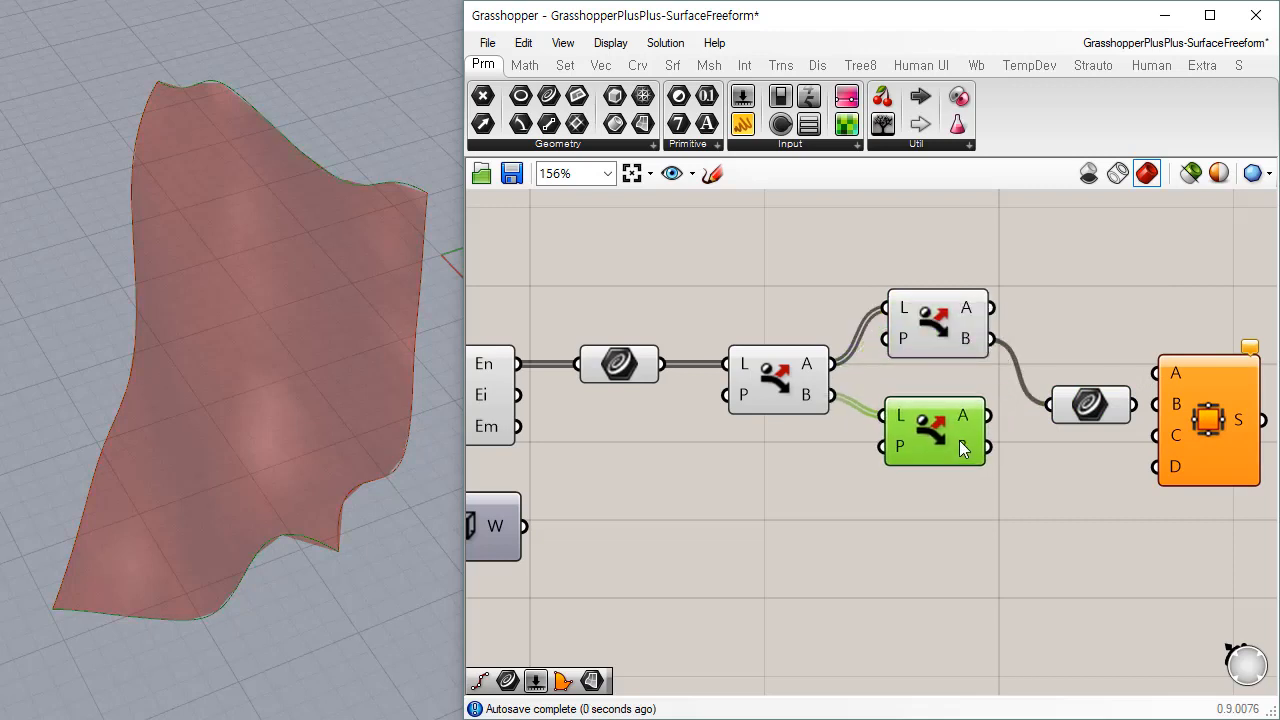
Step: Feed the end Curve parameter from the lower Dispatch's A output and then its B output to check each edge
drag(1086, 411, 1083, 293)
drag(990, 339, 1081, 339)
drag(990, 413, 1070, 408)
click(936, 434)
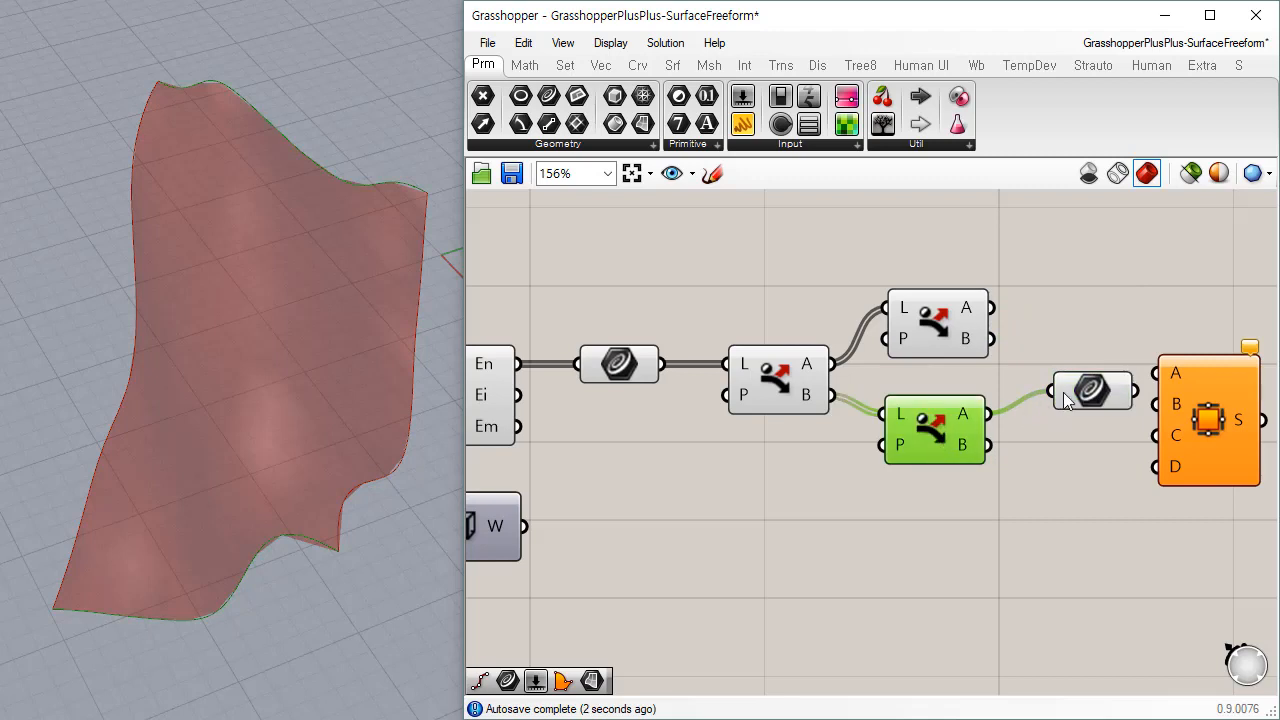
drag(1093, 403, 1100, 398)
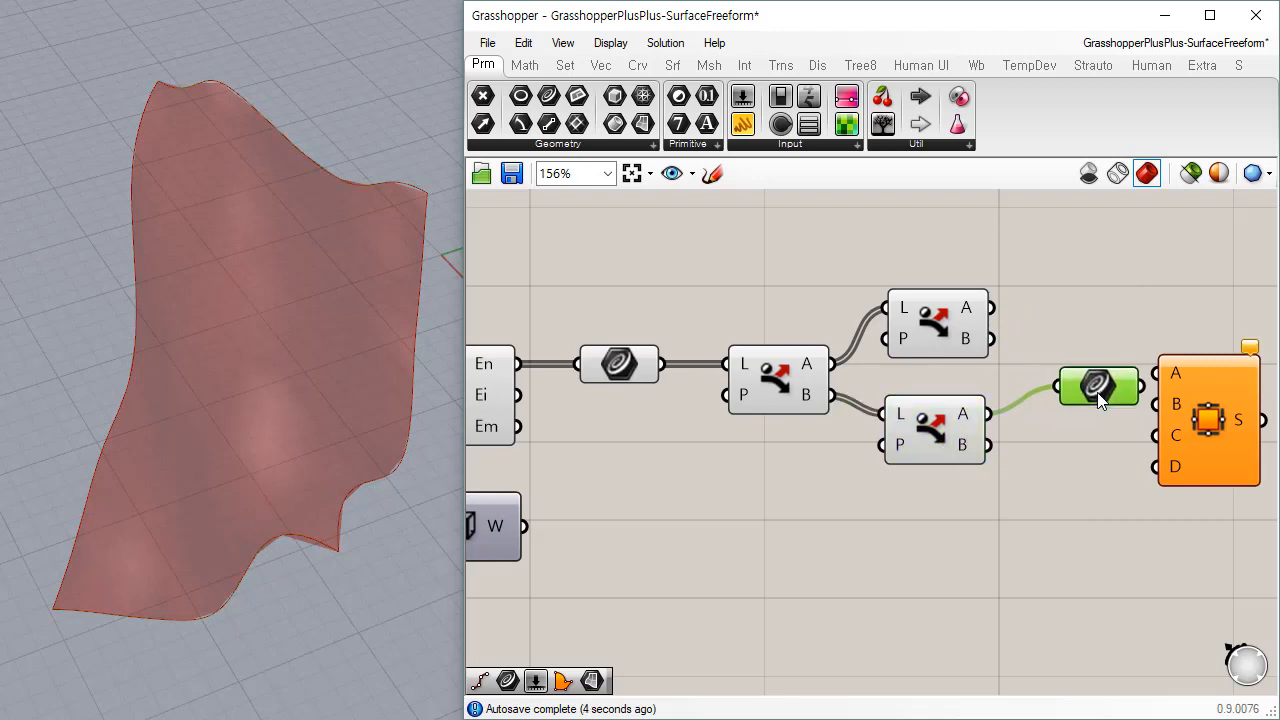
drag(988, 445, 1095, 445)
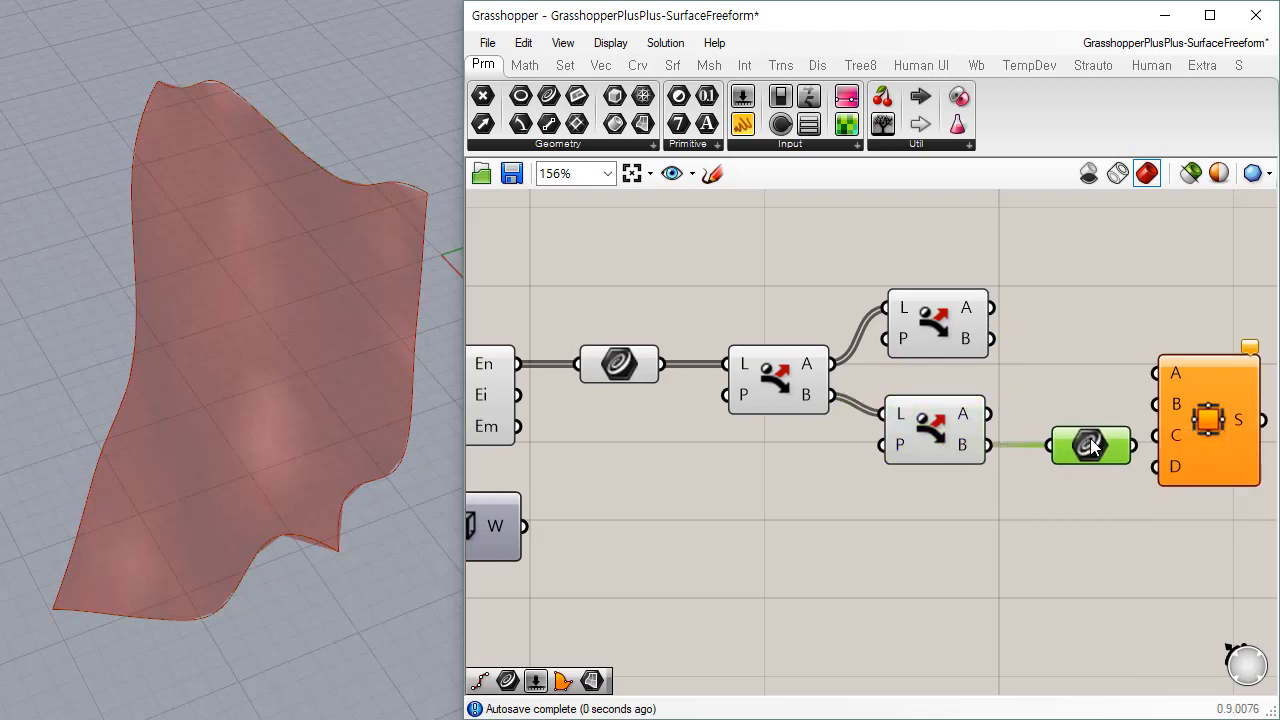
Step: Turn off the preview of the first Curve parameter and the three Dispatch components, and select the Brep Edges component
click(1042, 498)
drag(953, 250, 615, 481)
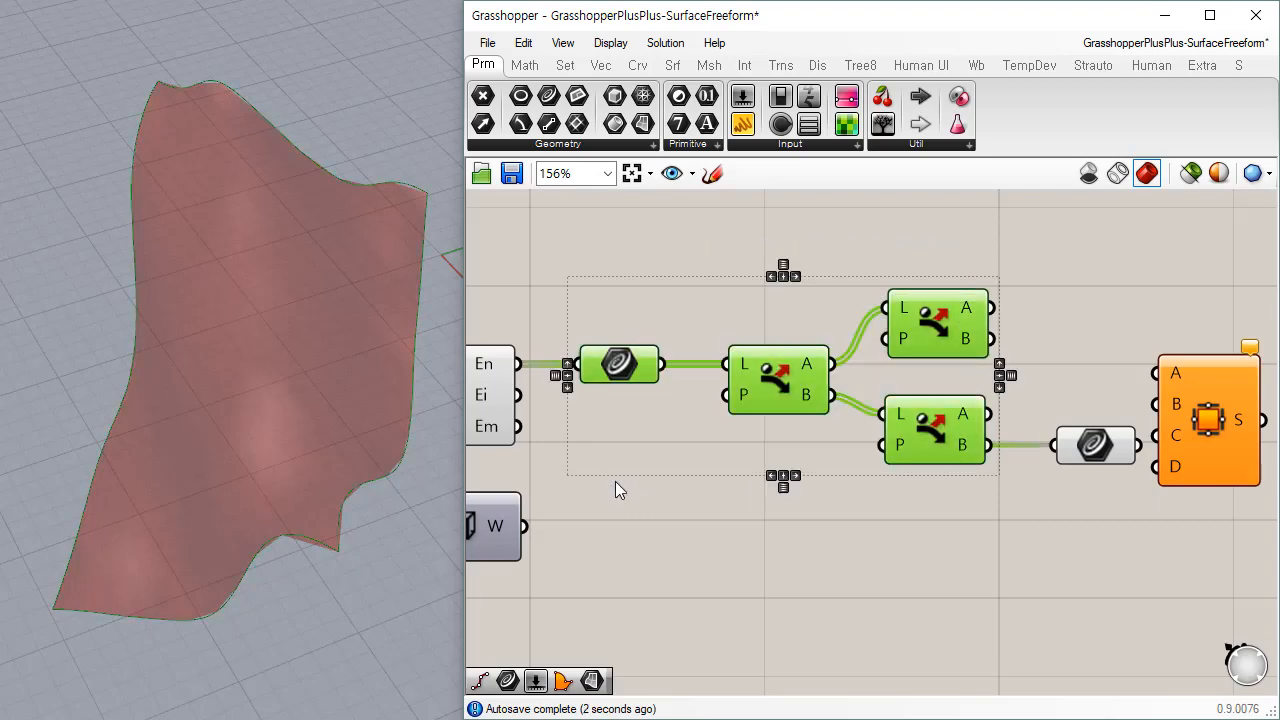
key(ctrl+q)
click(706, 527)
right_drag(676, 499, 825, 481)
click(623, 386)
scroll(628, 385, down, 3)
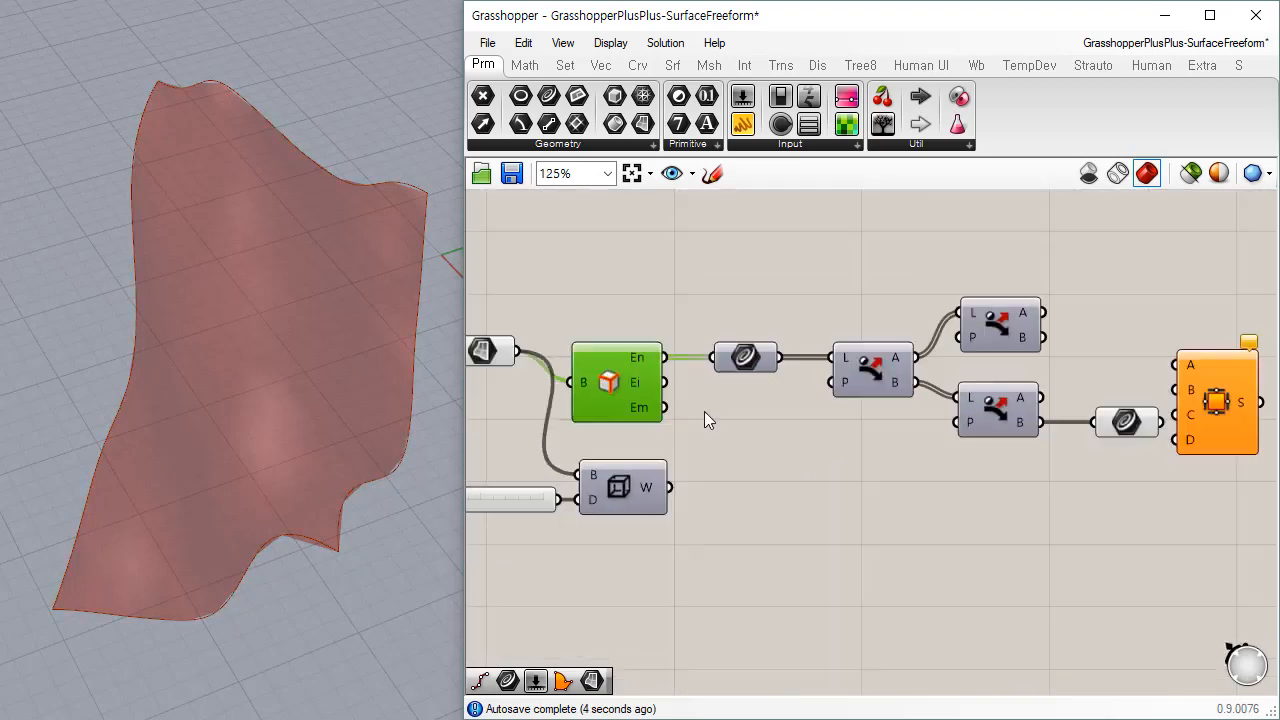
Step: Highlight the edge held by the end Curve parameter and move Edge Surface up beside the upper Dispatch
click(922, 399)
scroll(918, 425, up, 3)
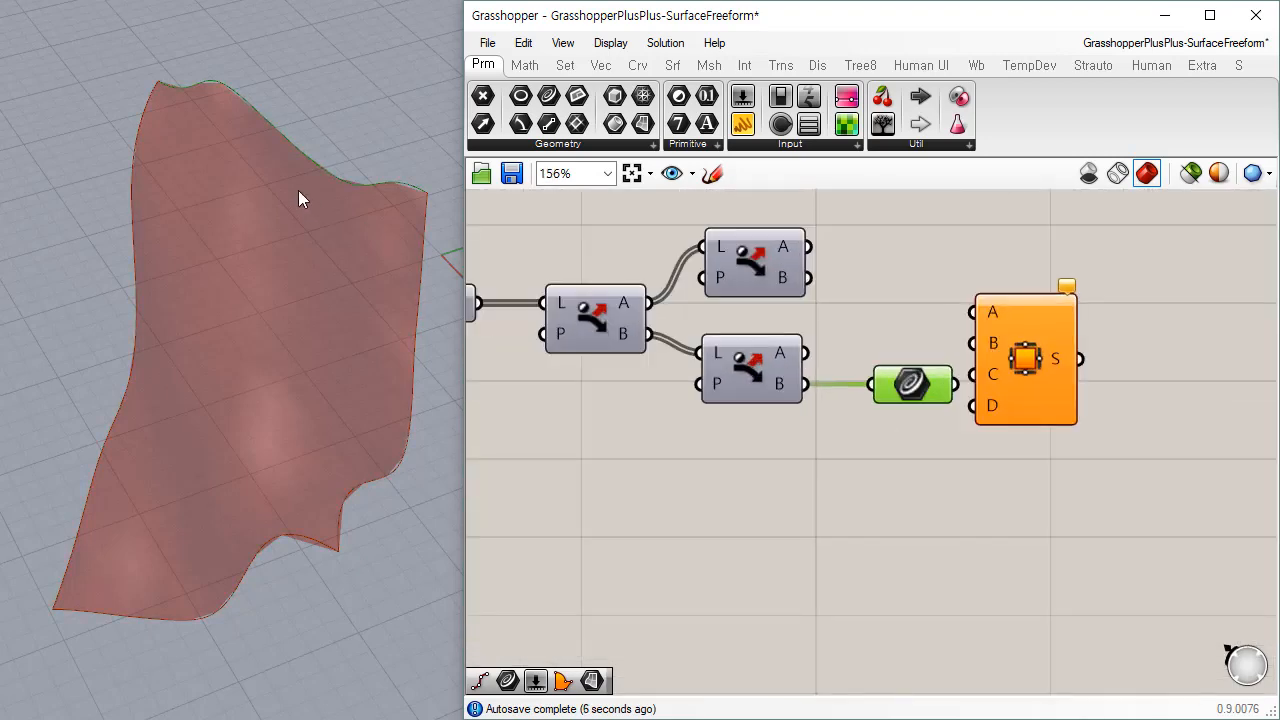
drag(993, 350, 975, 281)
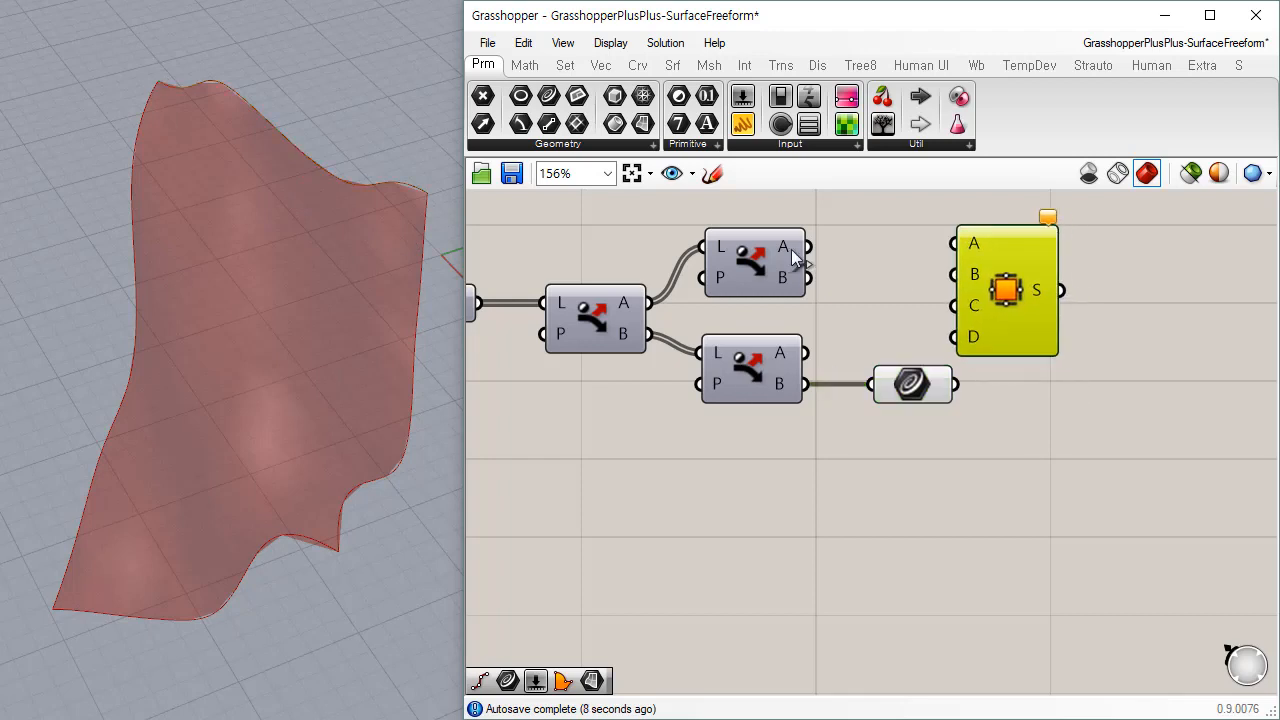
Step: Wire the upper Dispatch outputs A and B and the lower Dispatch outputs A and B into Edge Surface inputs A, B, C and D respectively
drag(808, 246, 952, 247)
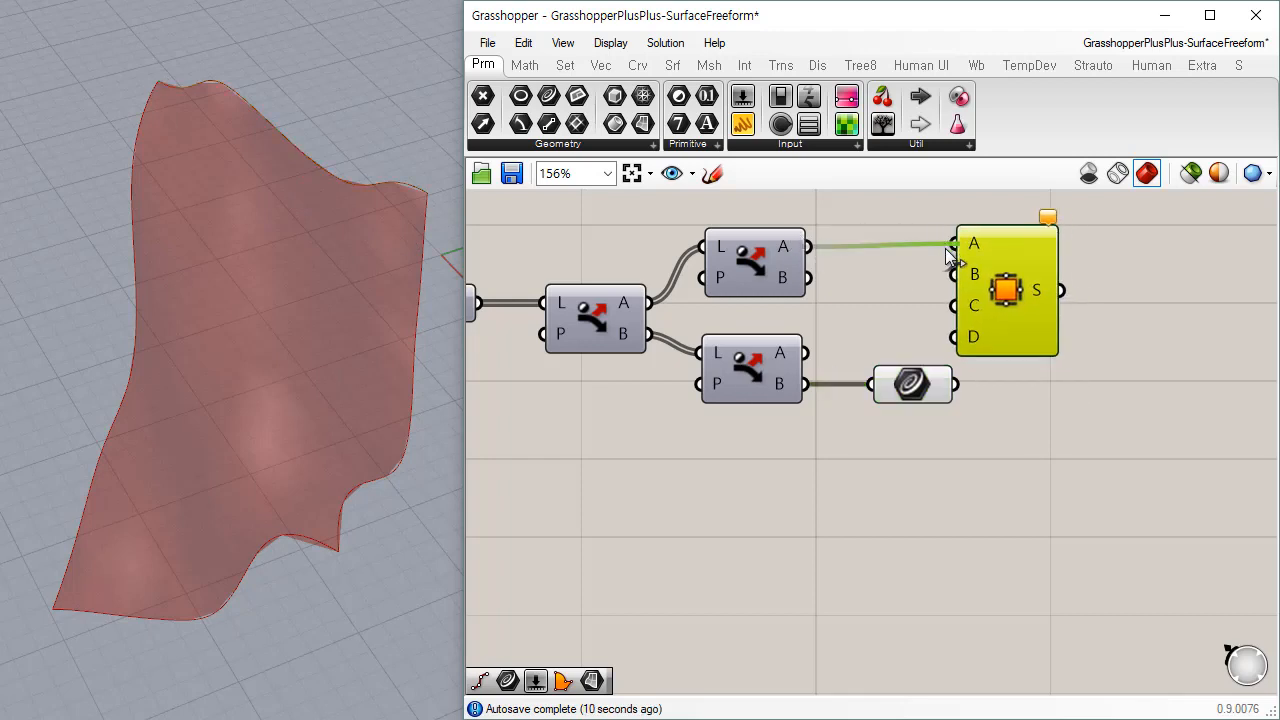
drag(808, 277, 953, 275)
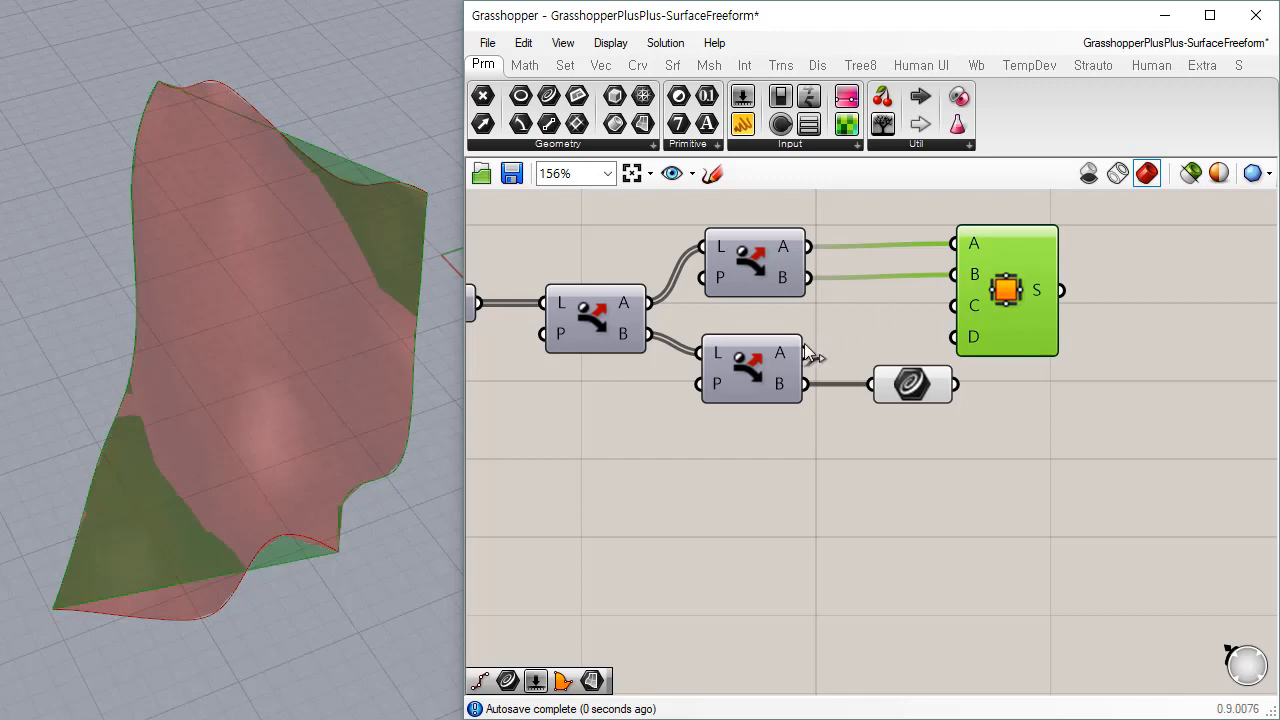
drag(808, 352, 955, 306)
drag(925, 395, 961, 521)
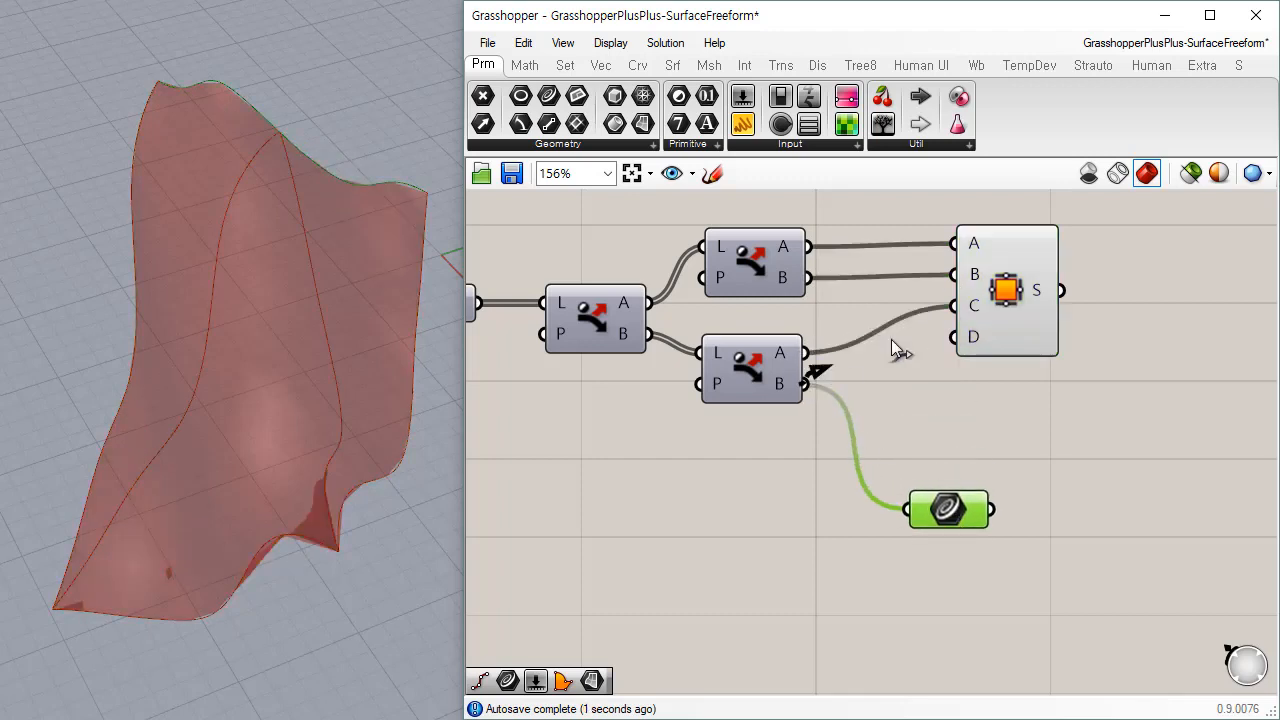
drag(893, 342, 958, 337)
drag(1022, 301, 968, 326)
Step: Rewire Edge Surface input B to the lower Dispatch output A and input C to the upper Dispatch output B
right_drag(374, 337, 226, 357)
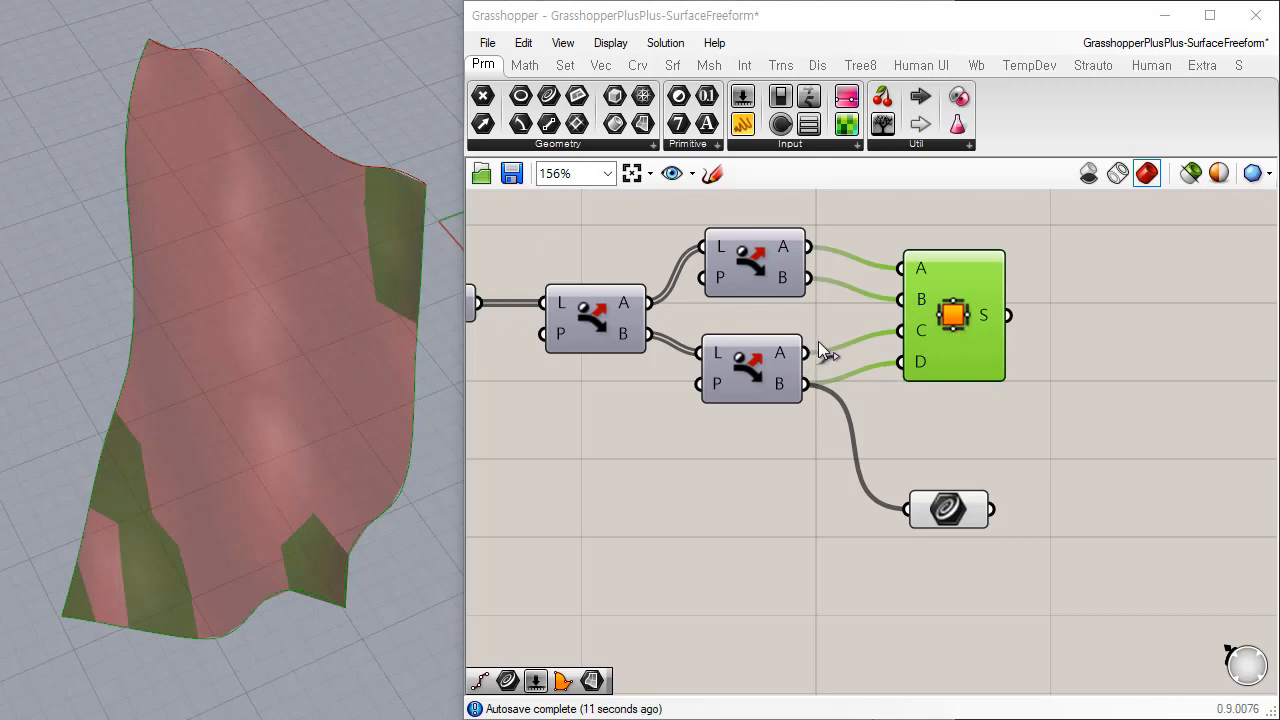
drag(815, 347, 898, 301)
drag(815, 279, 904, 333)
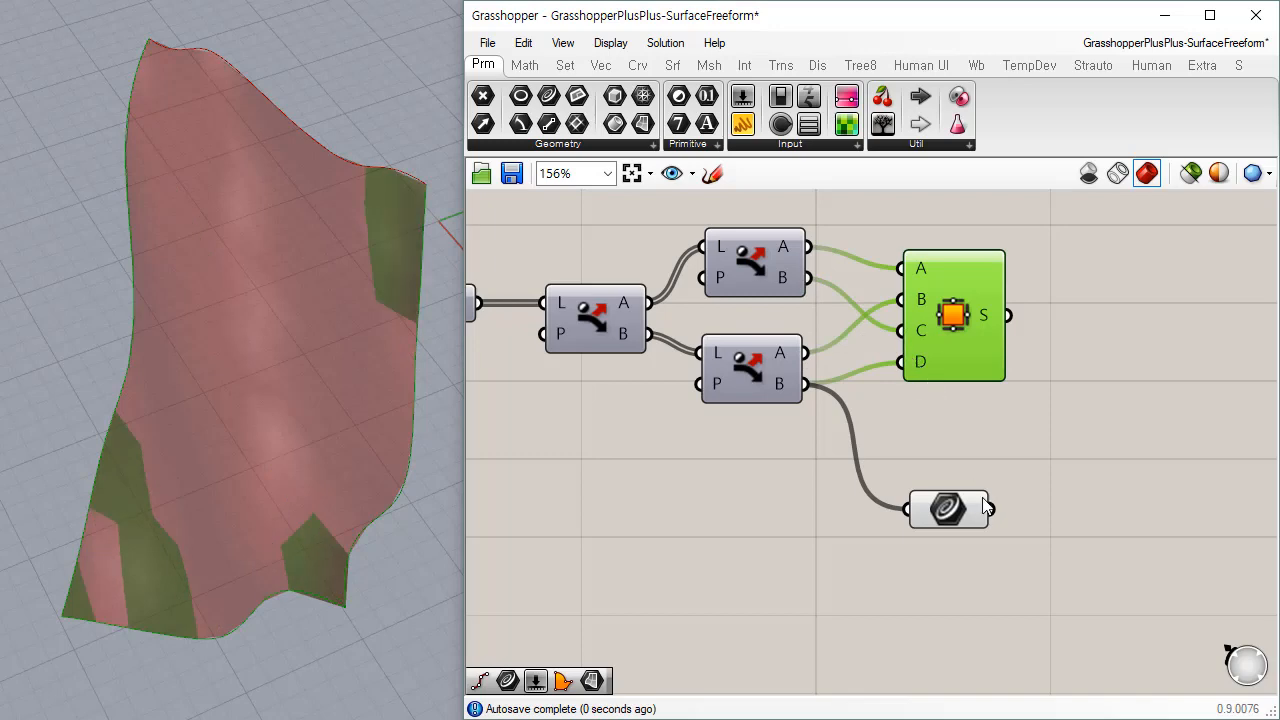
right_drag(398, 368, 362, 218)
Step: Turn off the preview of the source Surface parameter at the start of the definition
right_drag(721, 290, 1000, 345)
scroll(771, 393, down, 2)
click(576, 362)
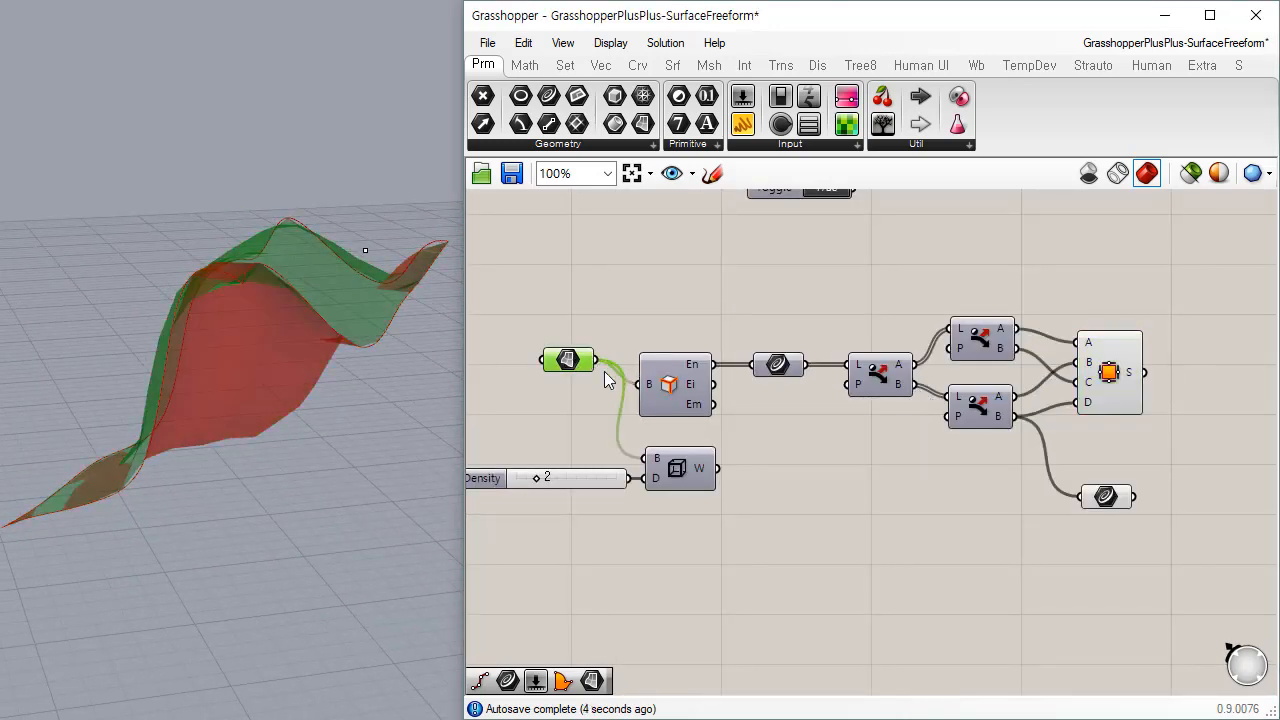
key(ctrl+q)
right_drag(313, 224, 205, 97)
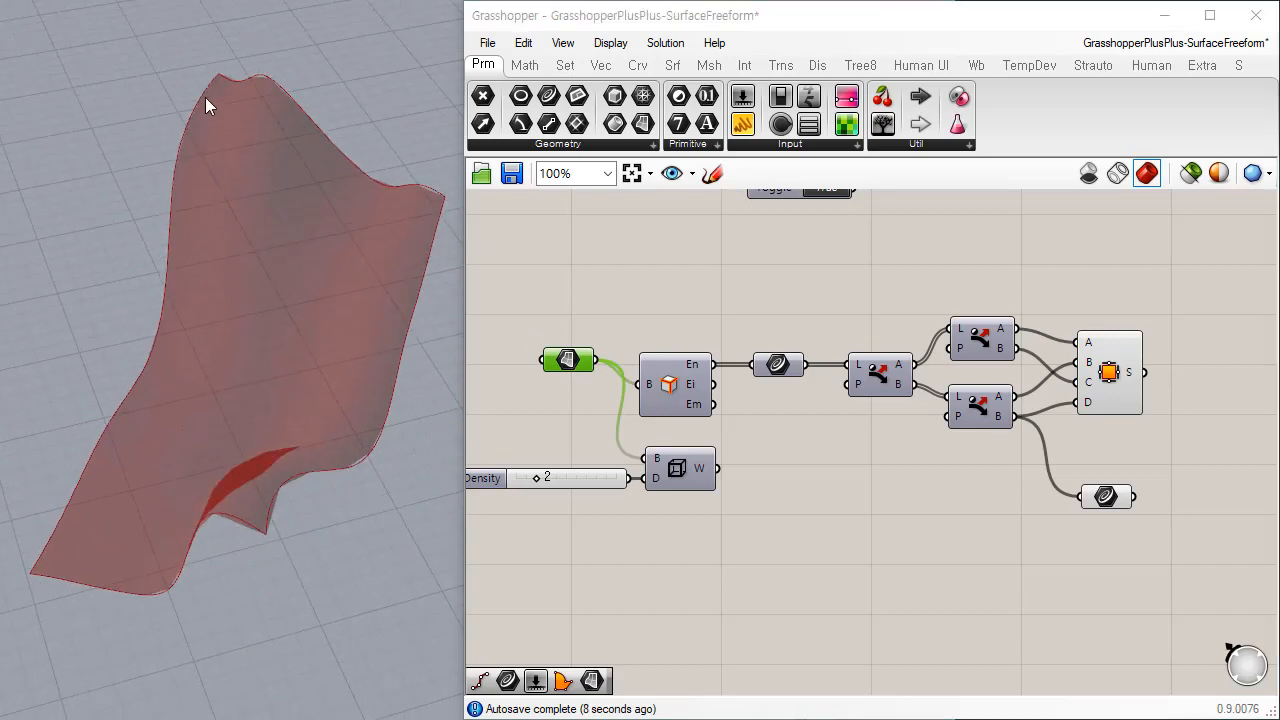
right_drag(325, 402, 180, 37)
Step: Bake the Edge Surface component's S output into the model
click(1120, 396)
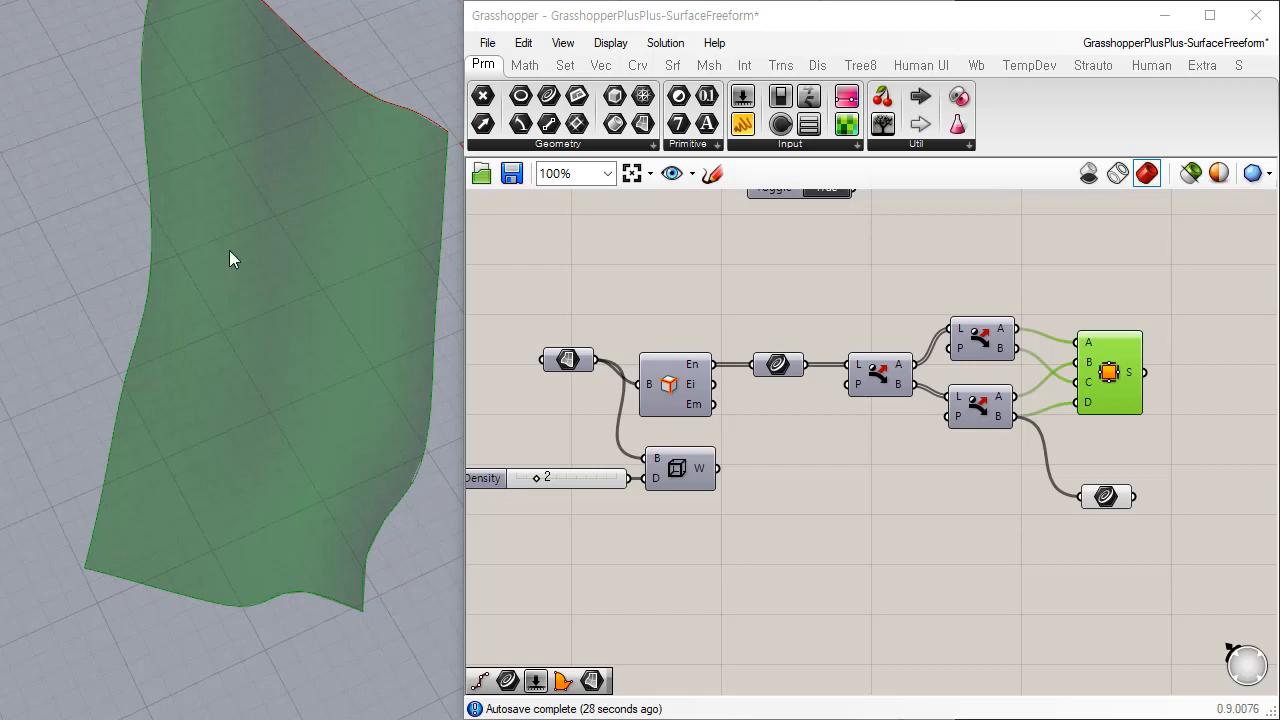
right_drag(302, 455, 322, 373)
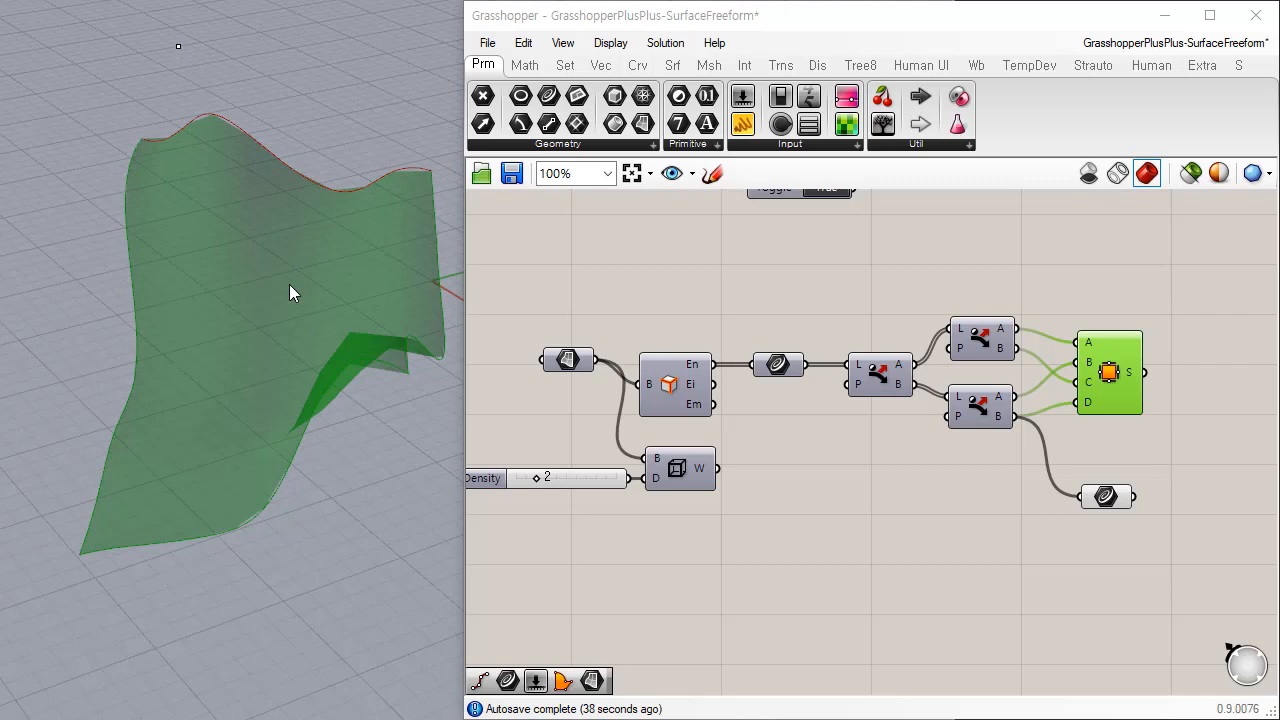
click(846, 275)
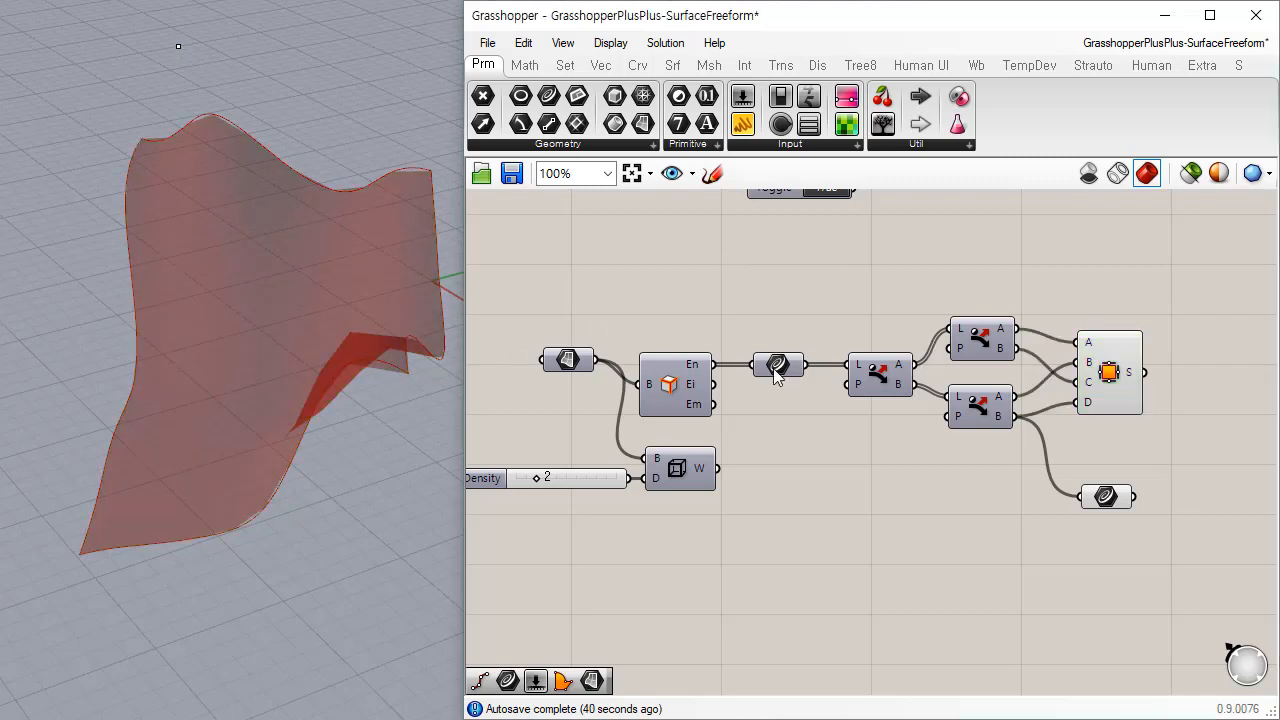
right_drag(789, 256, 764, 271)
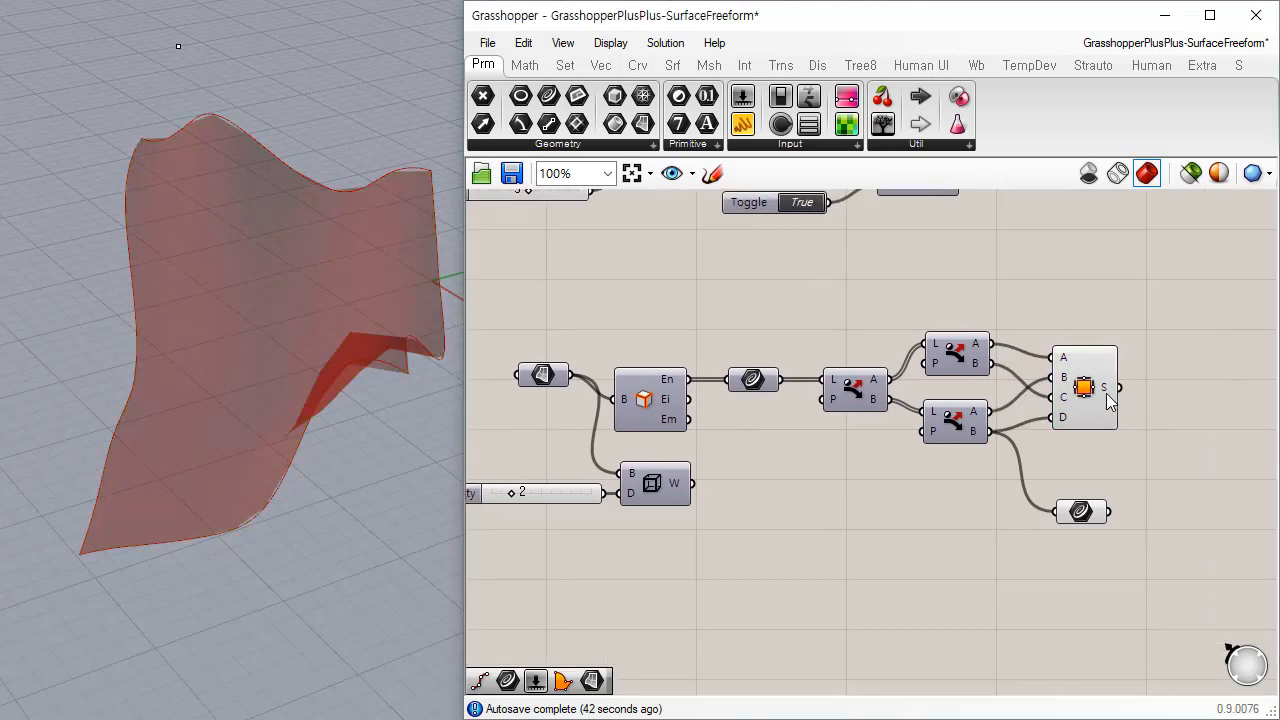
right_click(1106, 397)
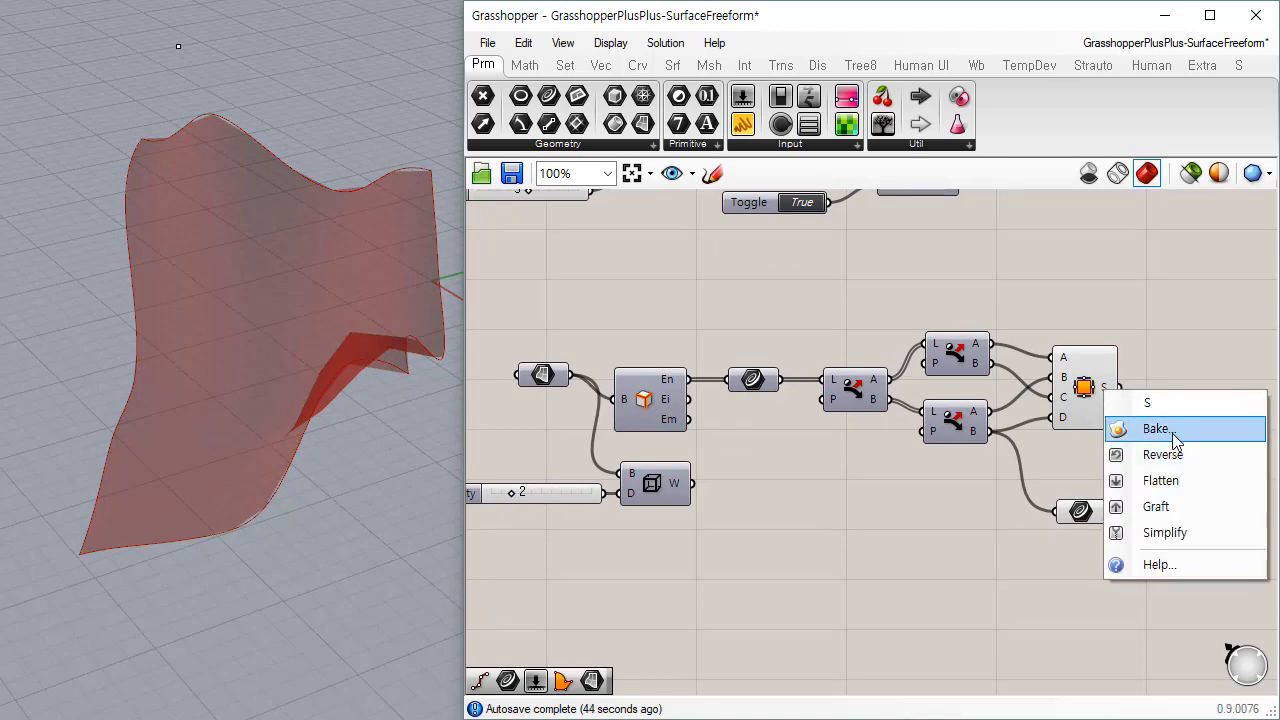
click(1172, 433)
click(1197, 607)
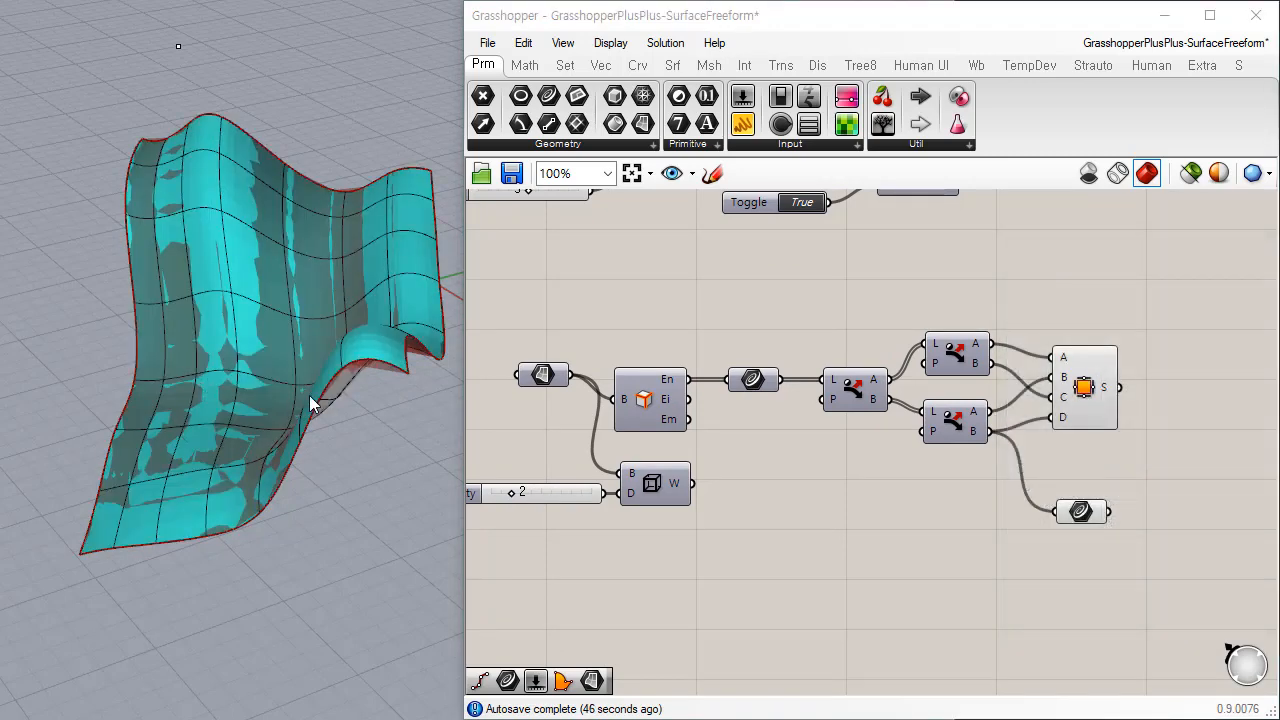
Step: Turn off the preview of the Edge Surface component
right_drag(309, 395, 289, 379)
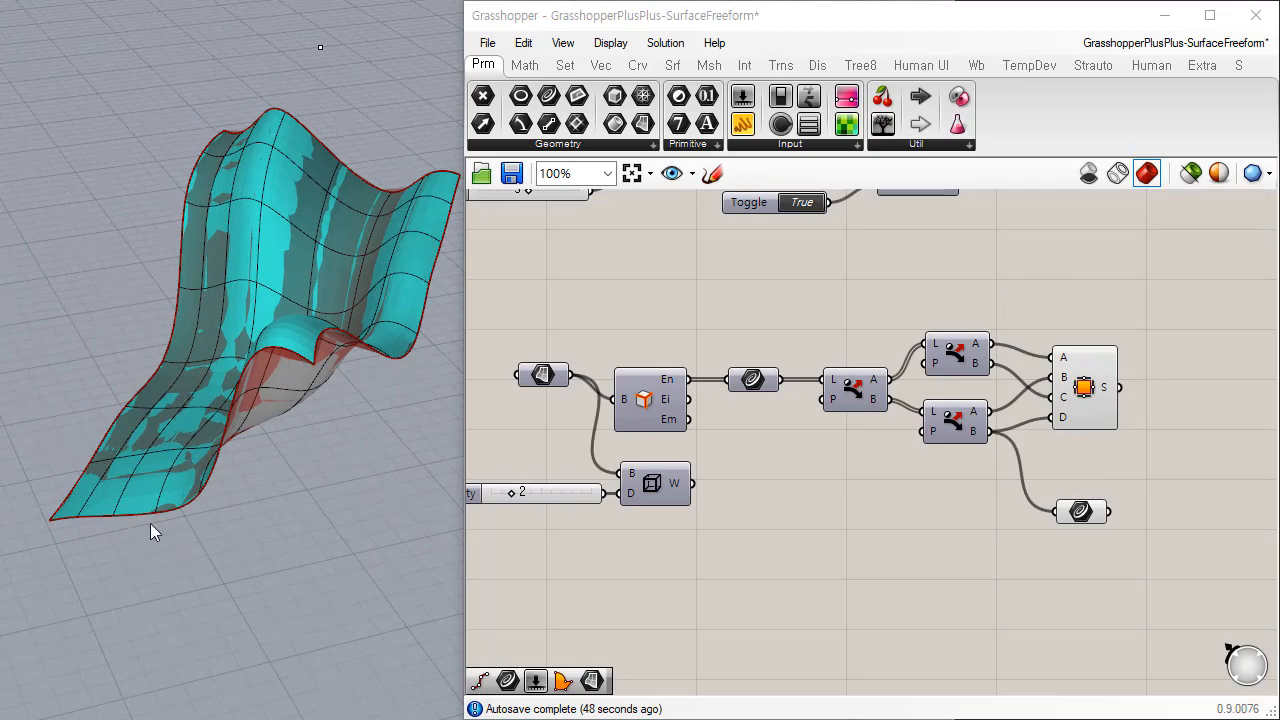
right_drag(310, 332, 350, 215)
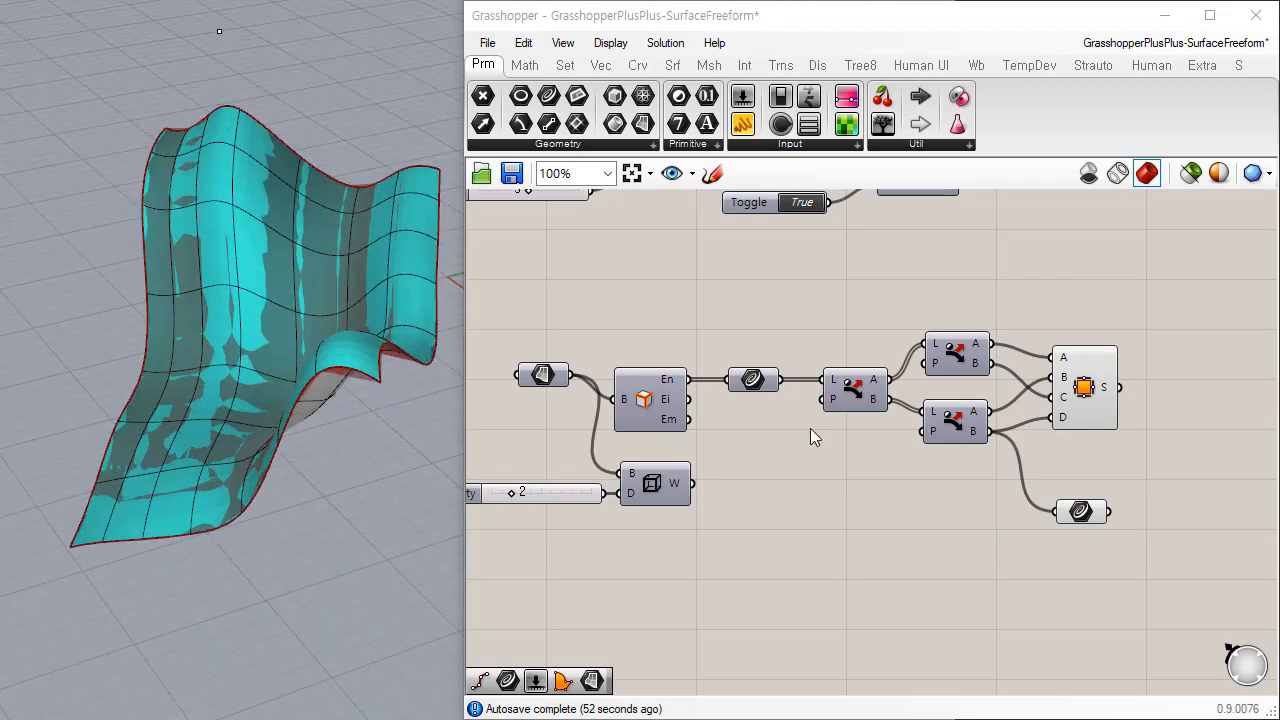
click(1078, 395)
click(811, 510)
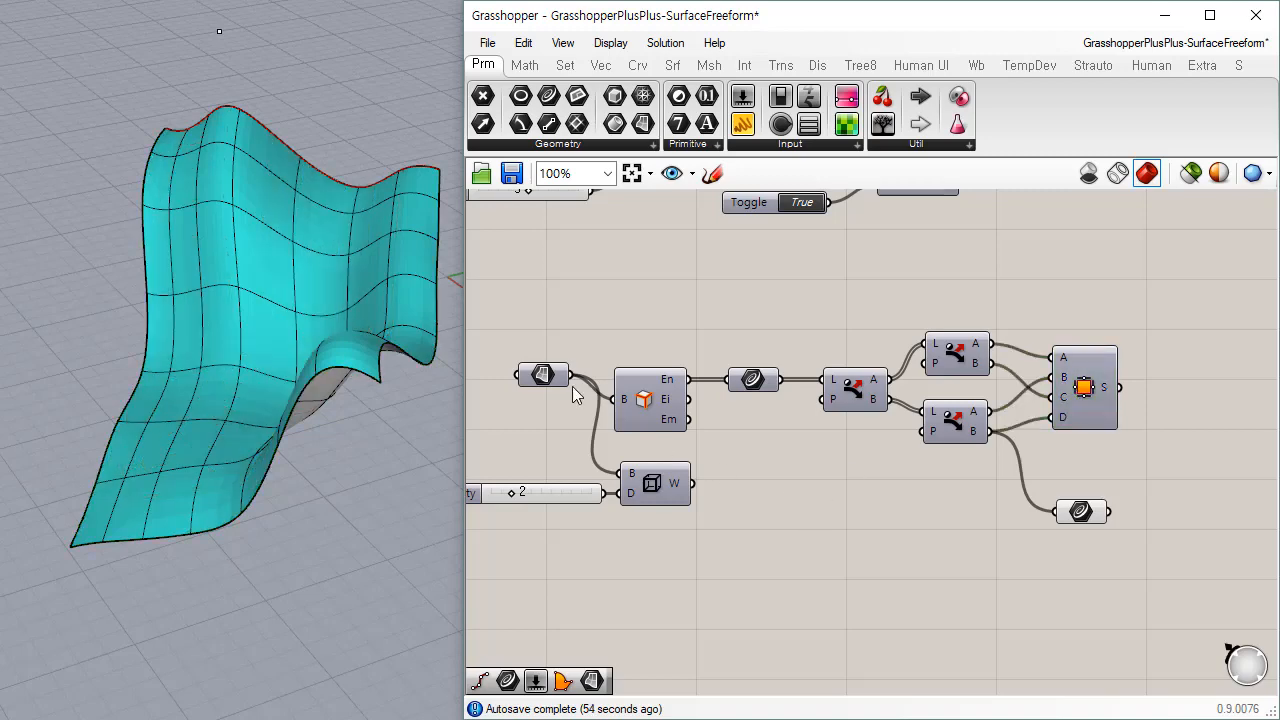
Step: Bake the source Surface parameter into the model for comparison with the baked edge surface
right_click(545, 376)
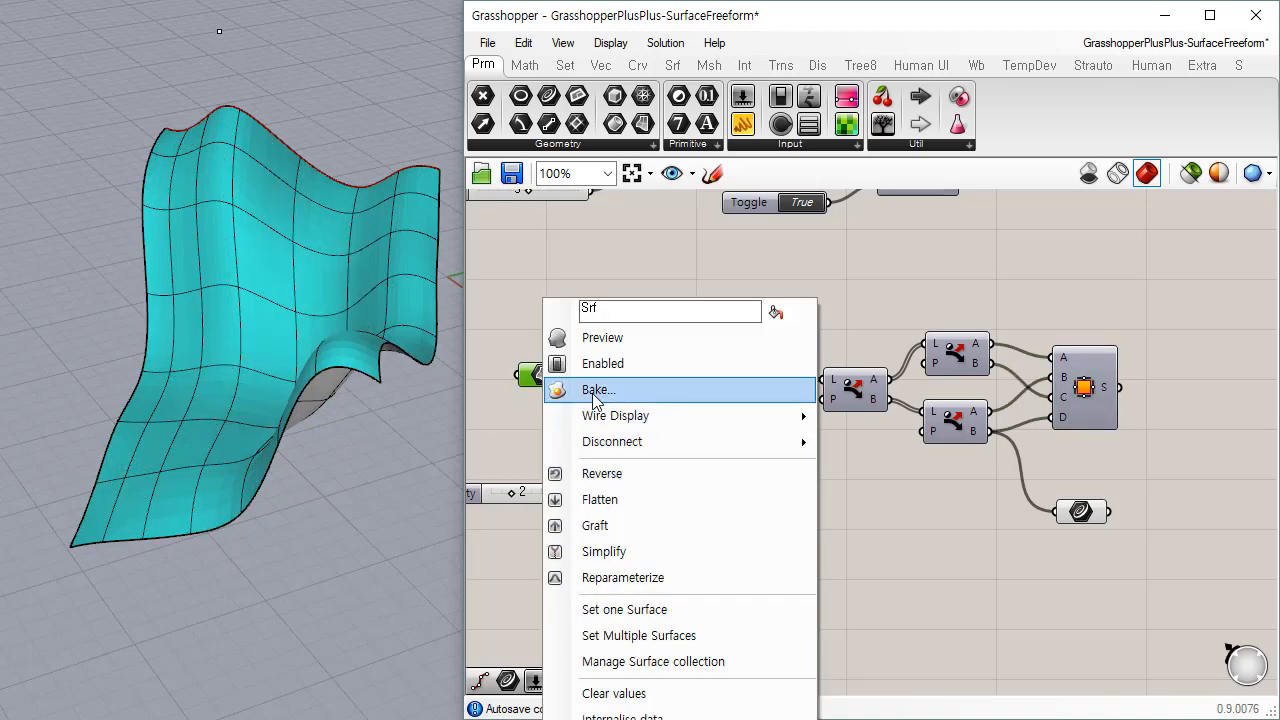
click(595, 391)
click(622, 574)
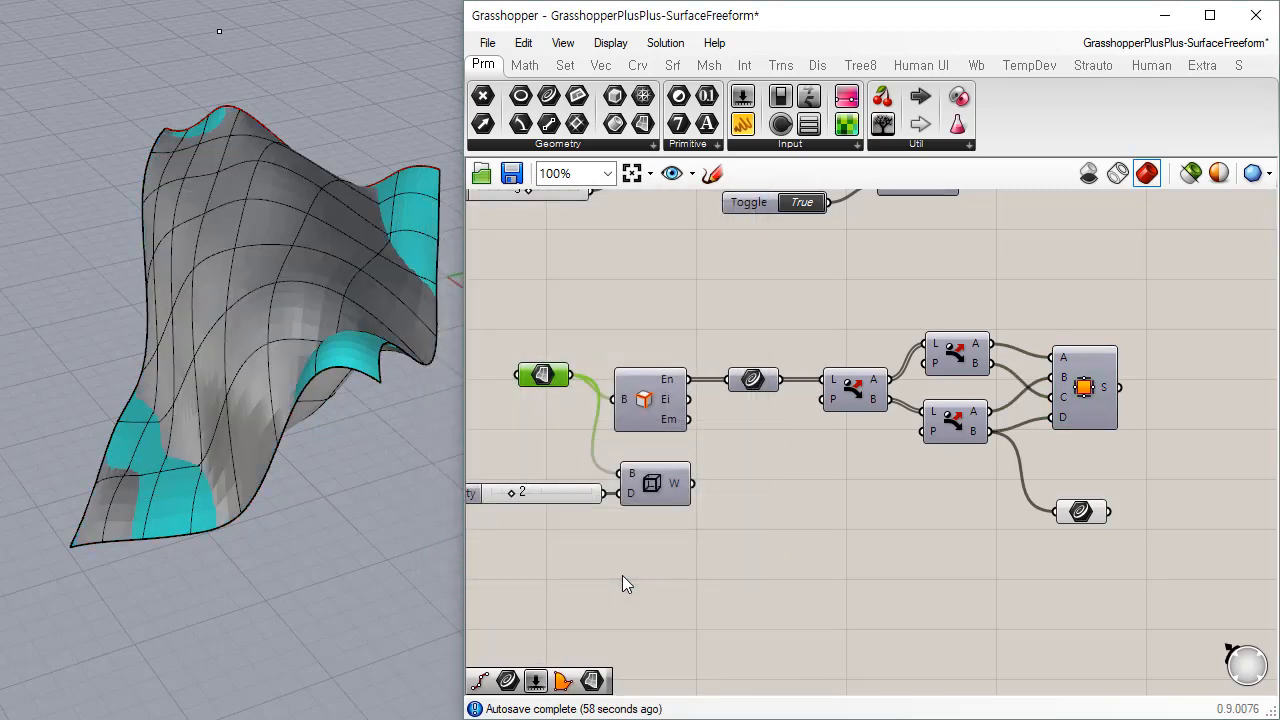
click(728, 566)
Step: Move the baked edge surface sideways so it sits clear of the baked original surface
right_drag(384, 446, 314, 480)
click(363, 348)
right_drag(334, 429, 317, 464)
click(233, 468)
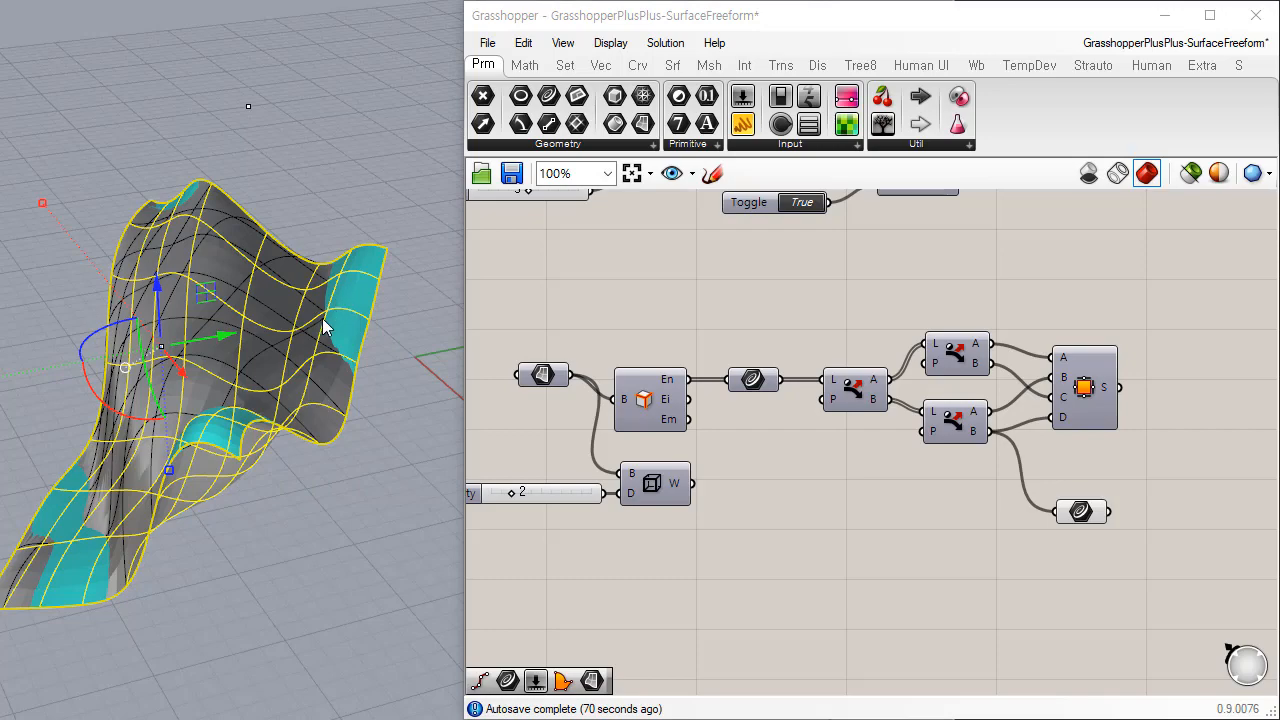
right_drag(322, 326, 291, 235)
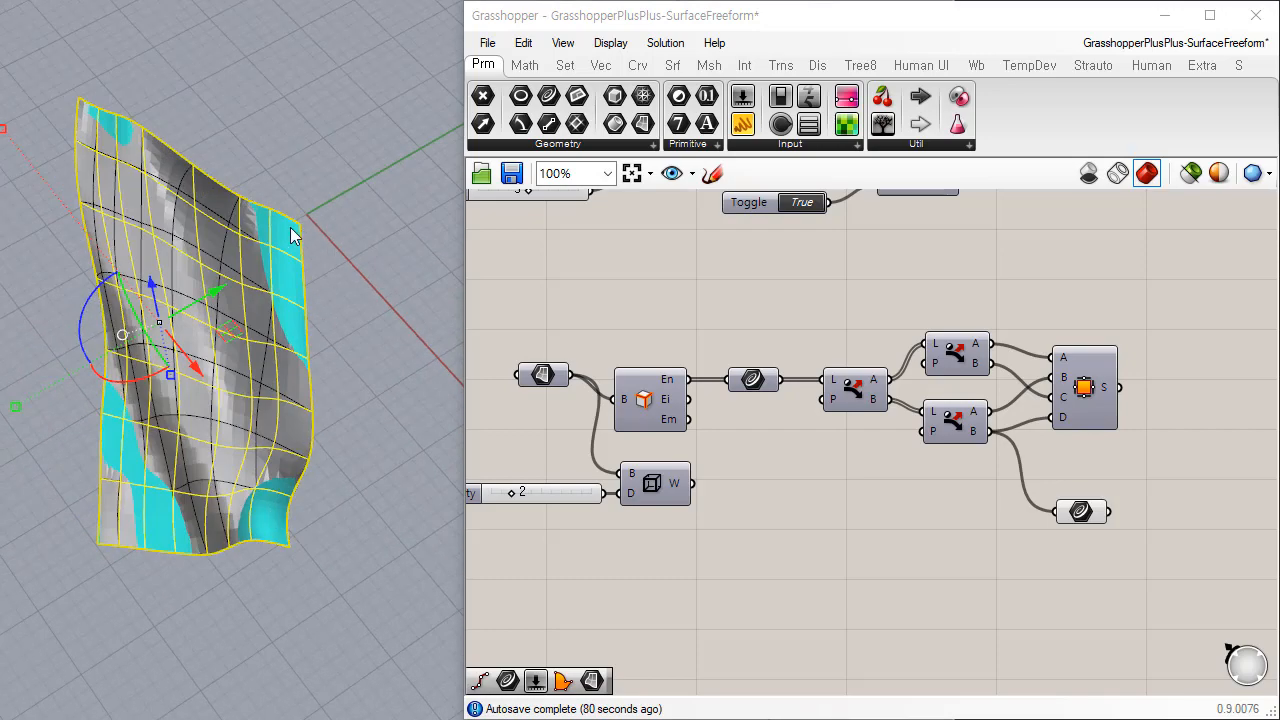
drag(290, 228, 415, 199)
shift+right_drag(330, 309, 229, 284)
drag(298, 298, 389, 318)
click(222, 555)
Step: Compare the two baked surfaces side by side and delete the baked edge surface
right_drag(223, 555, 254, 212)
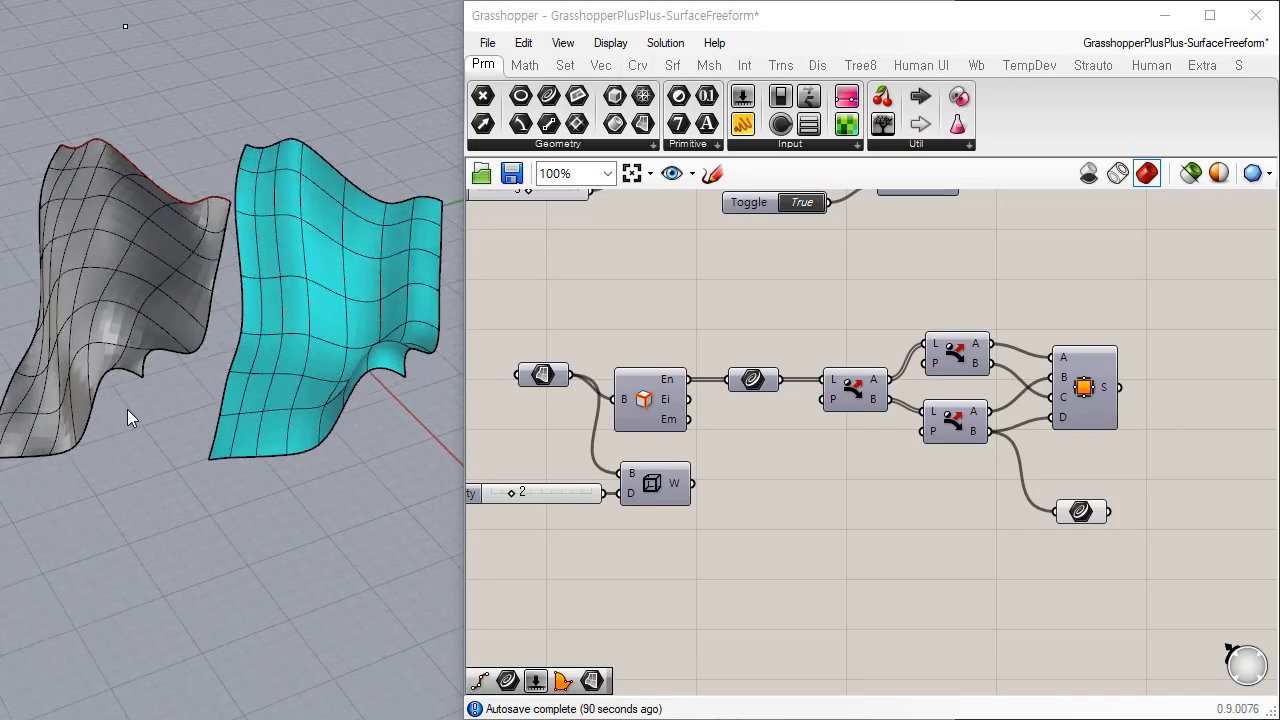
right_drag(1, 355, 13, 429)
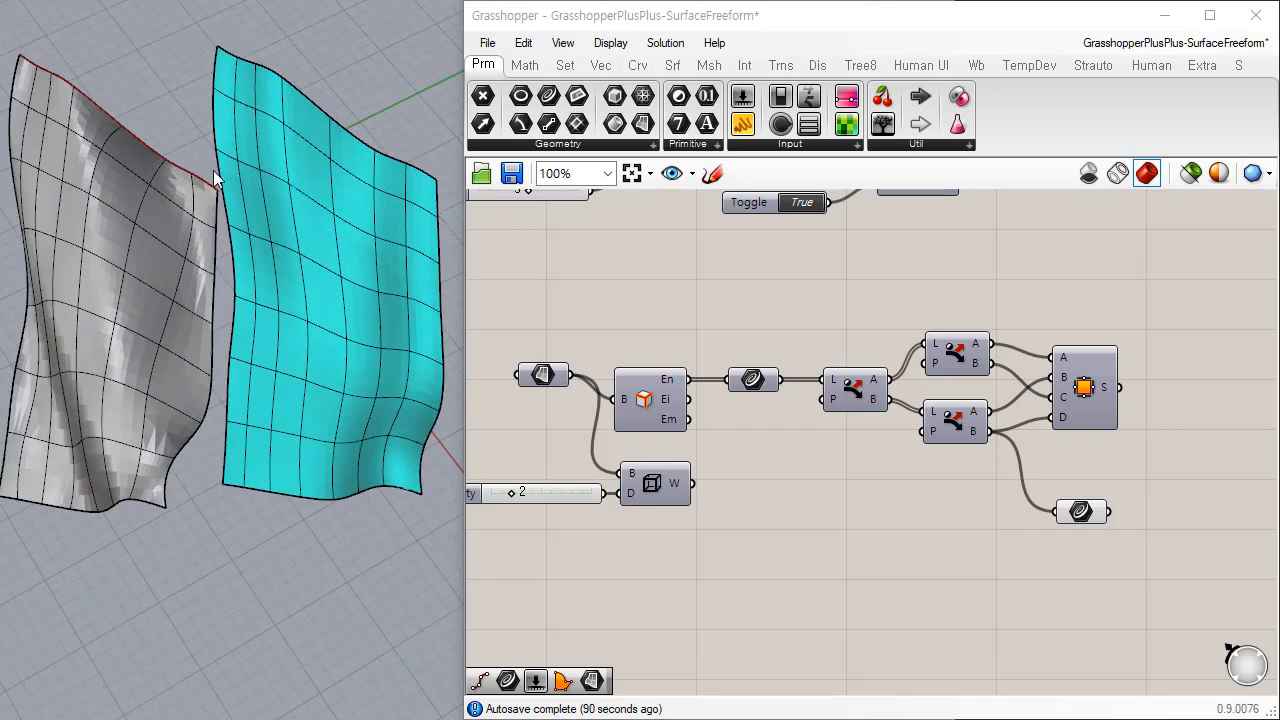
right_drag(205, 243, 219, 242)
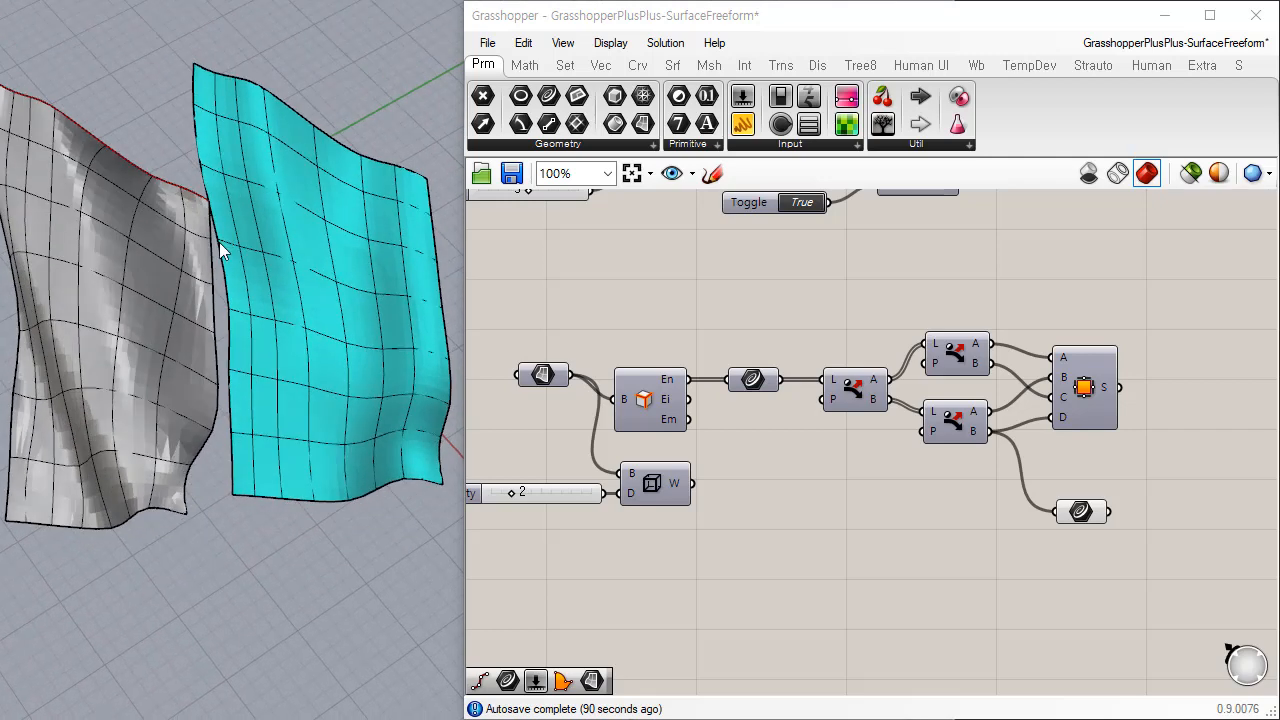
right_drag(160, 415, 92, 365)
click(410, 350)
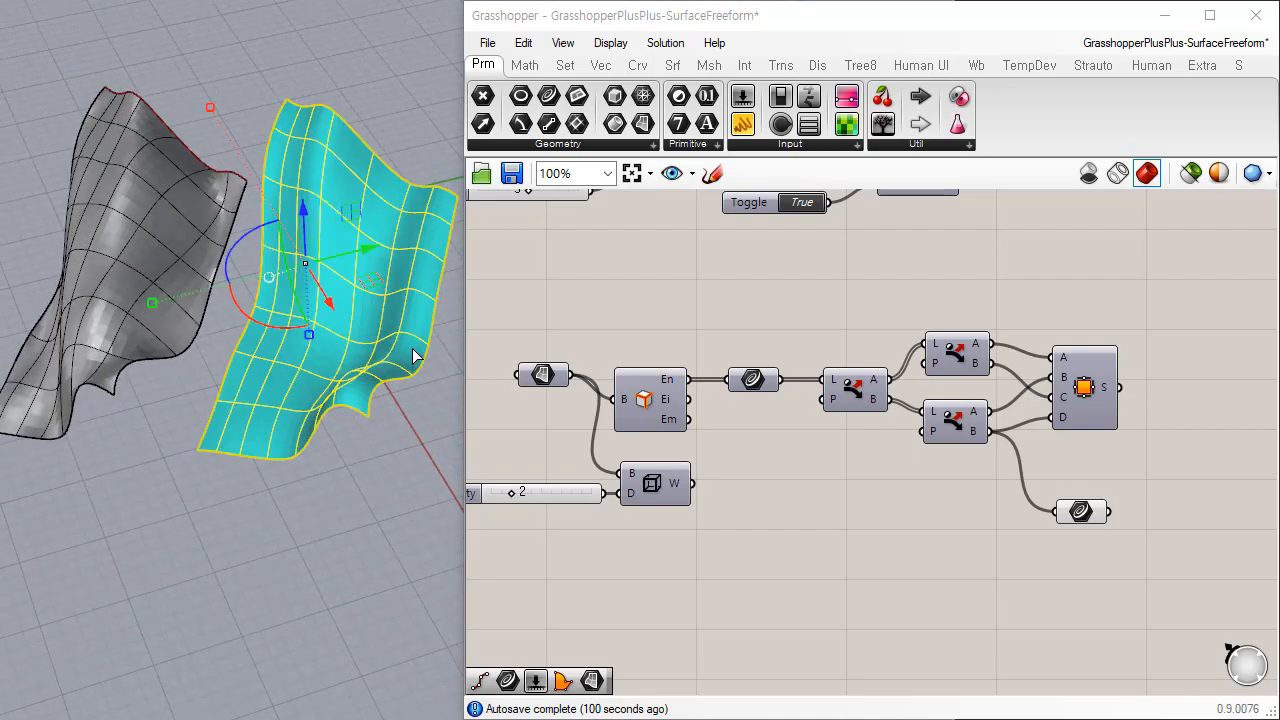
key(Delete)
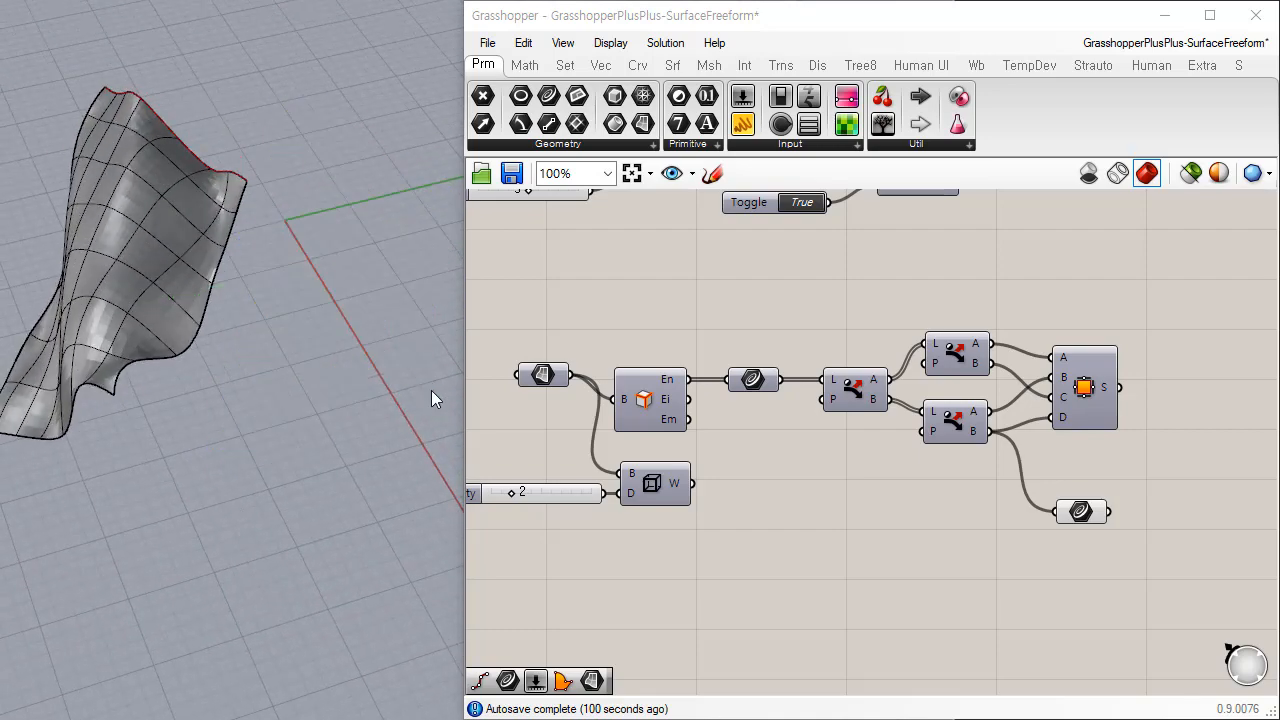
right_drag(257, 348, 310, 465)
Step: Turn on the preview of the Brep Wireframe component and inspect its curves on the surface
right_drag(733, 520, 733, 343)
right_drag(823, 366, 866, 507)
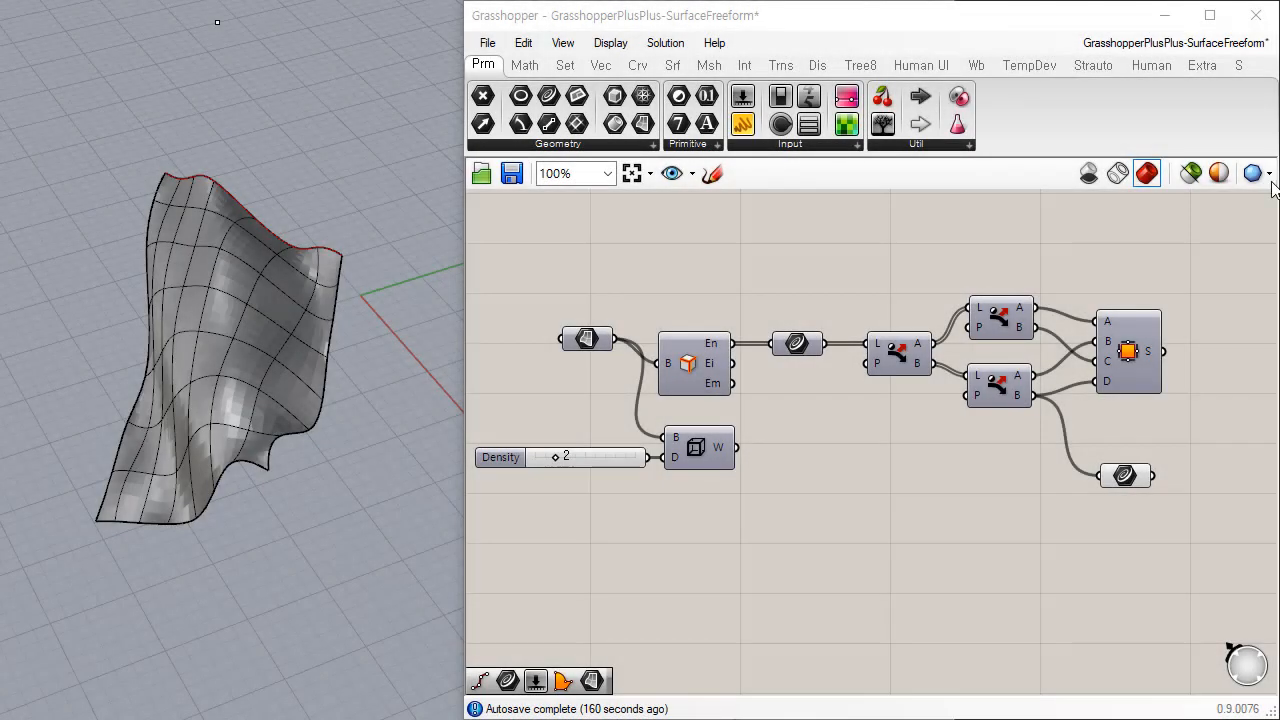
scroll(784, 376, up, 3)
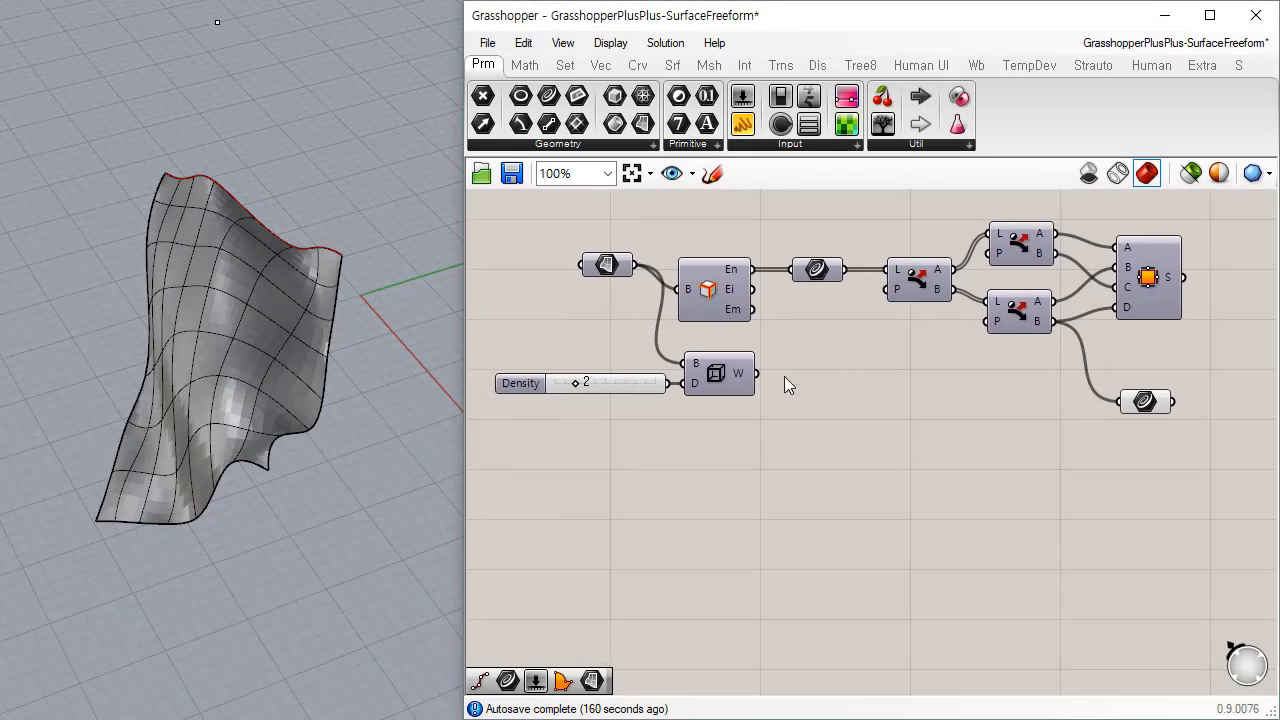
click(716, 371)
right_drag(902, 340, 892, 308)
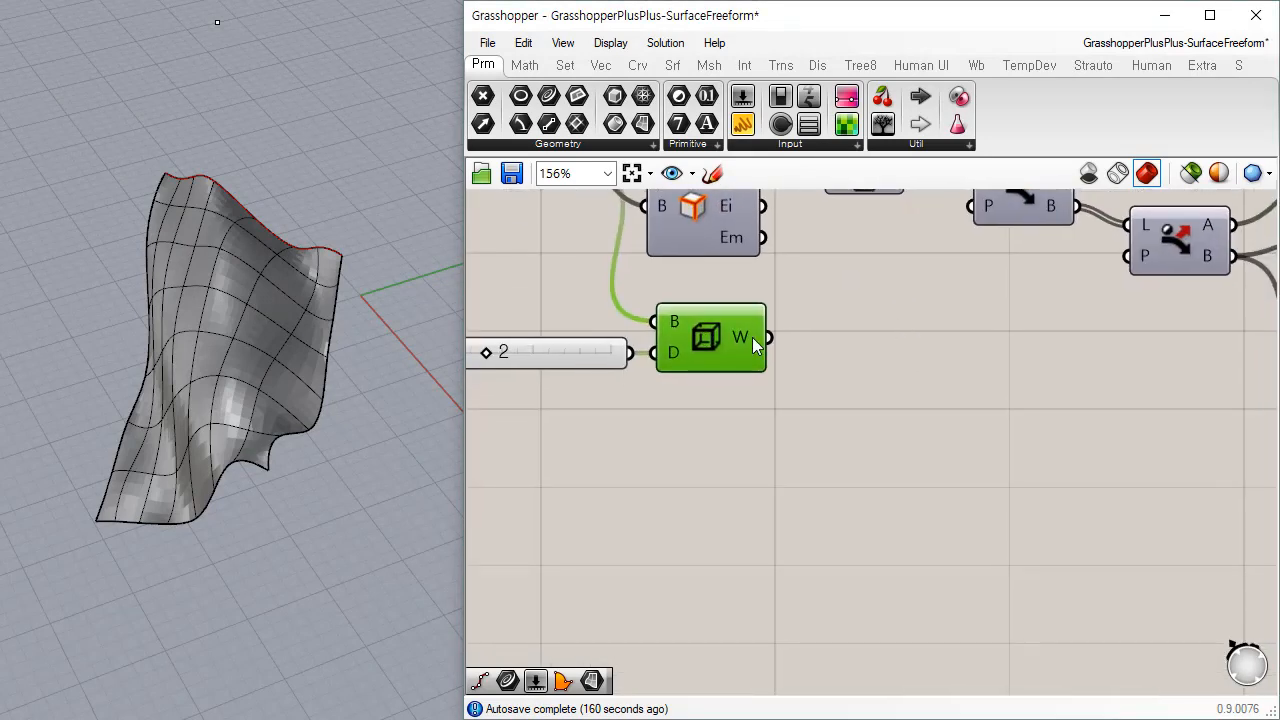
right_drag(250, 397, 255, 370)
click(837, 455)
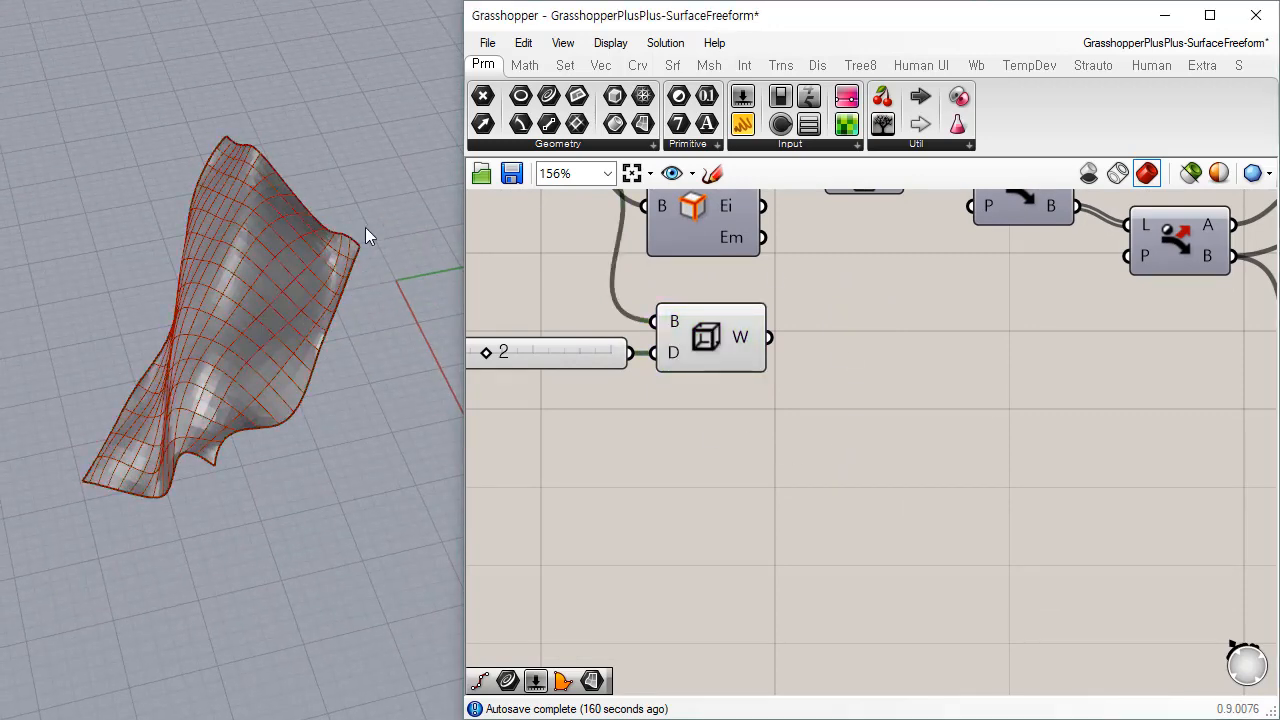
right_drag(109, 450, 272, 390)
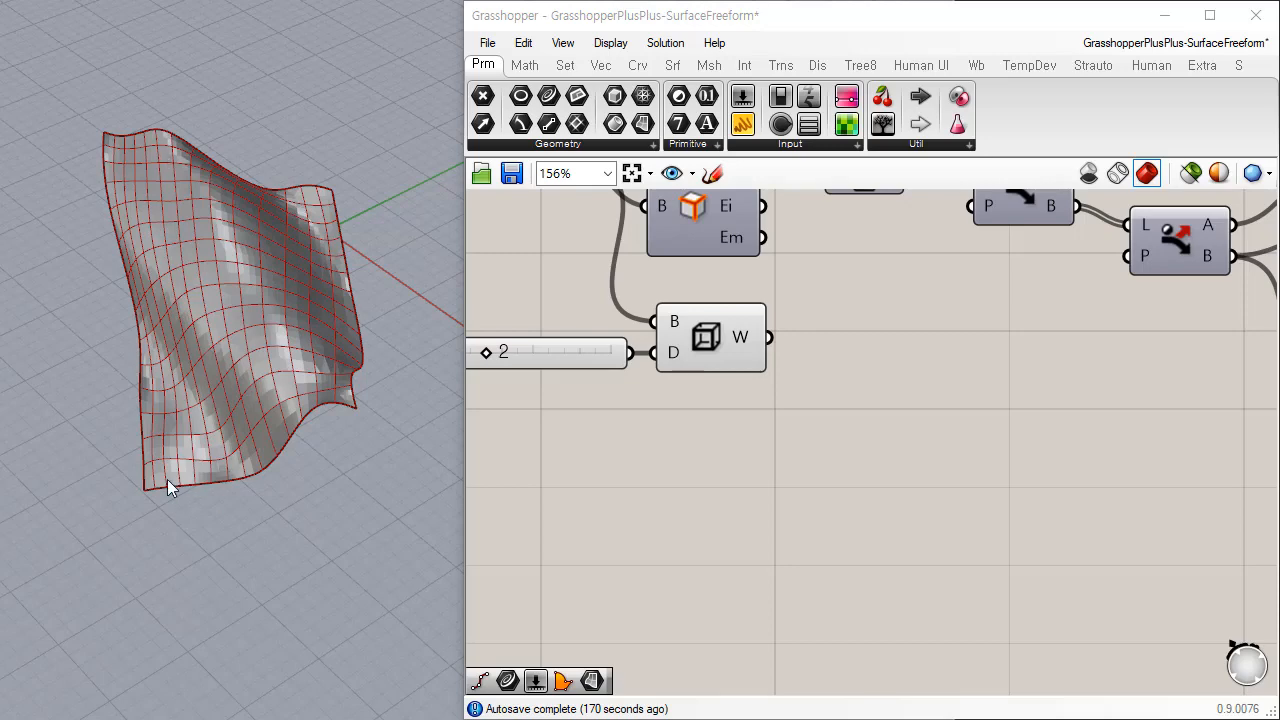
right_drag(397, 366, 329, 511)
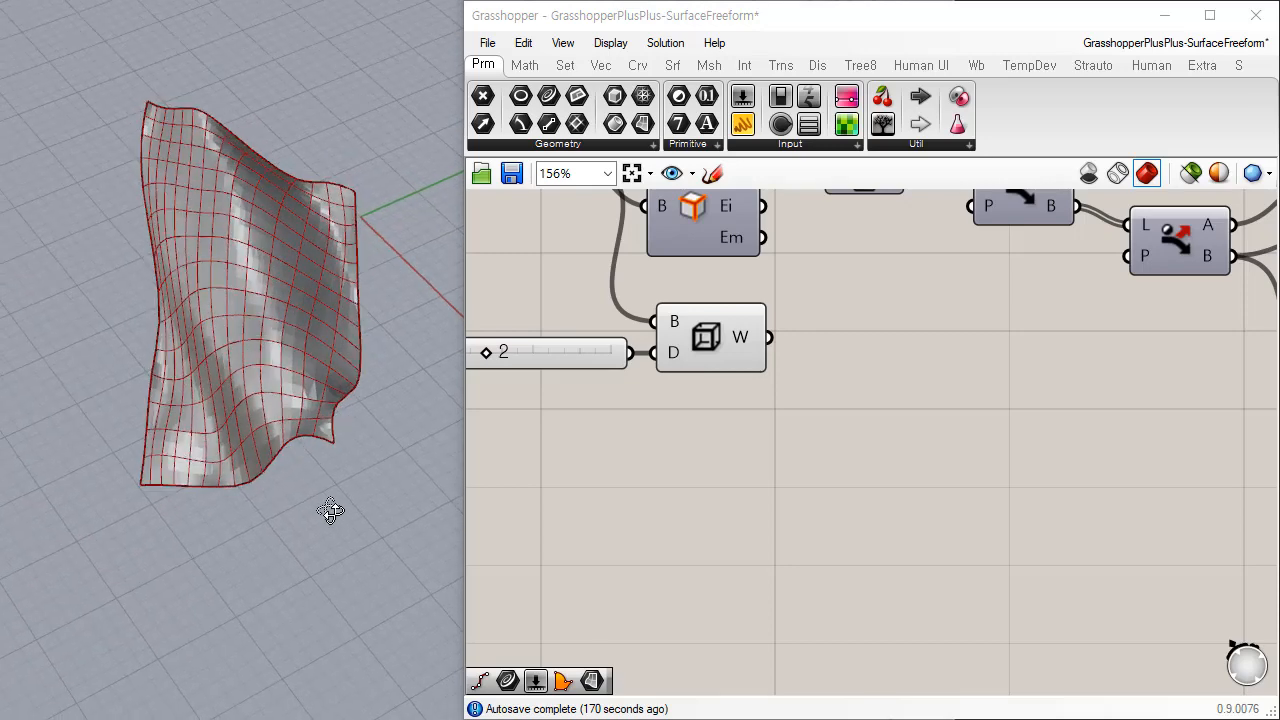
Step: Add a Network Surface component beside the Brep Wireframe component
right_drag(888, 320, 812, 421)
scroll(812, 421, down, 3)
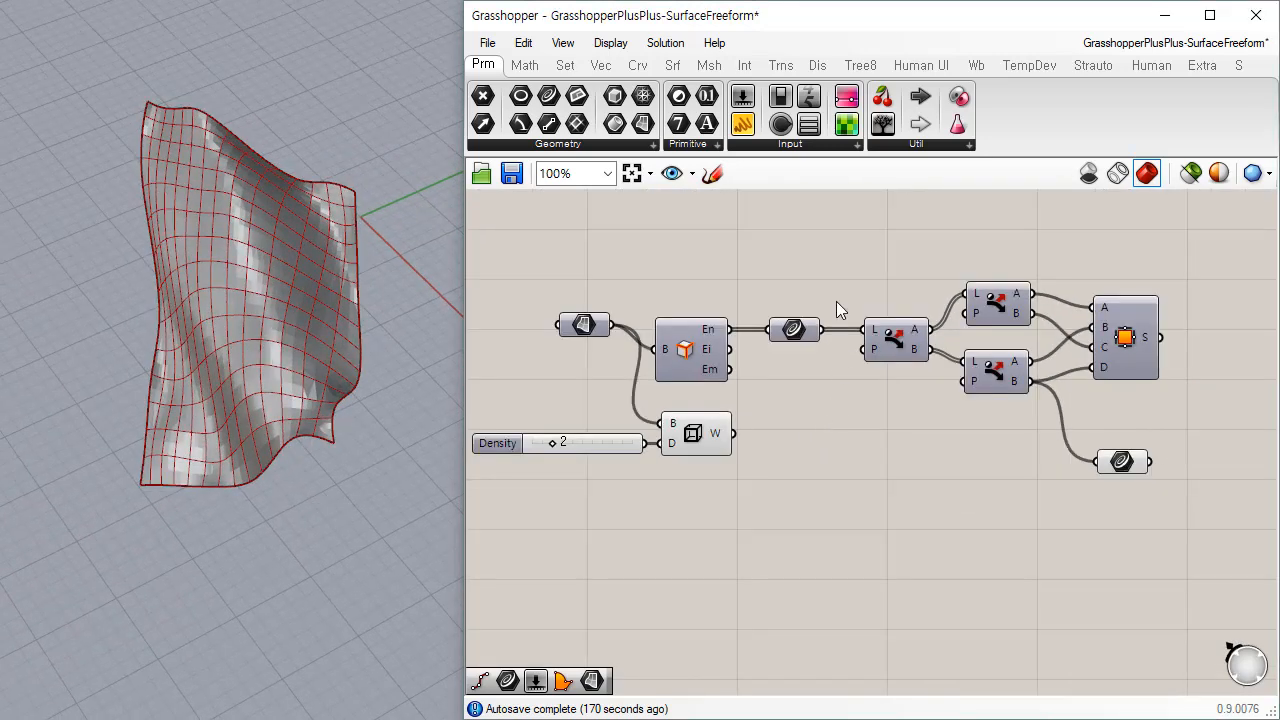
click(673, 66)
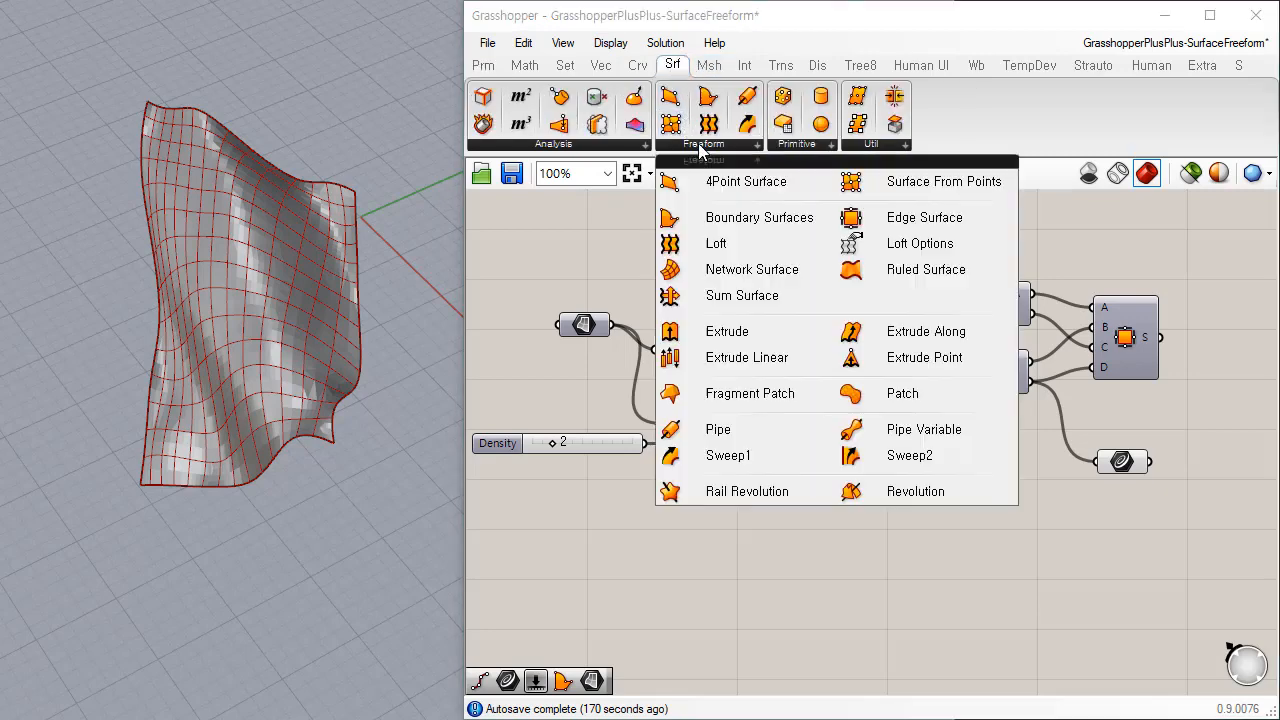
click(703, 147)
click(753, 270)
click(888, 478)
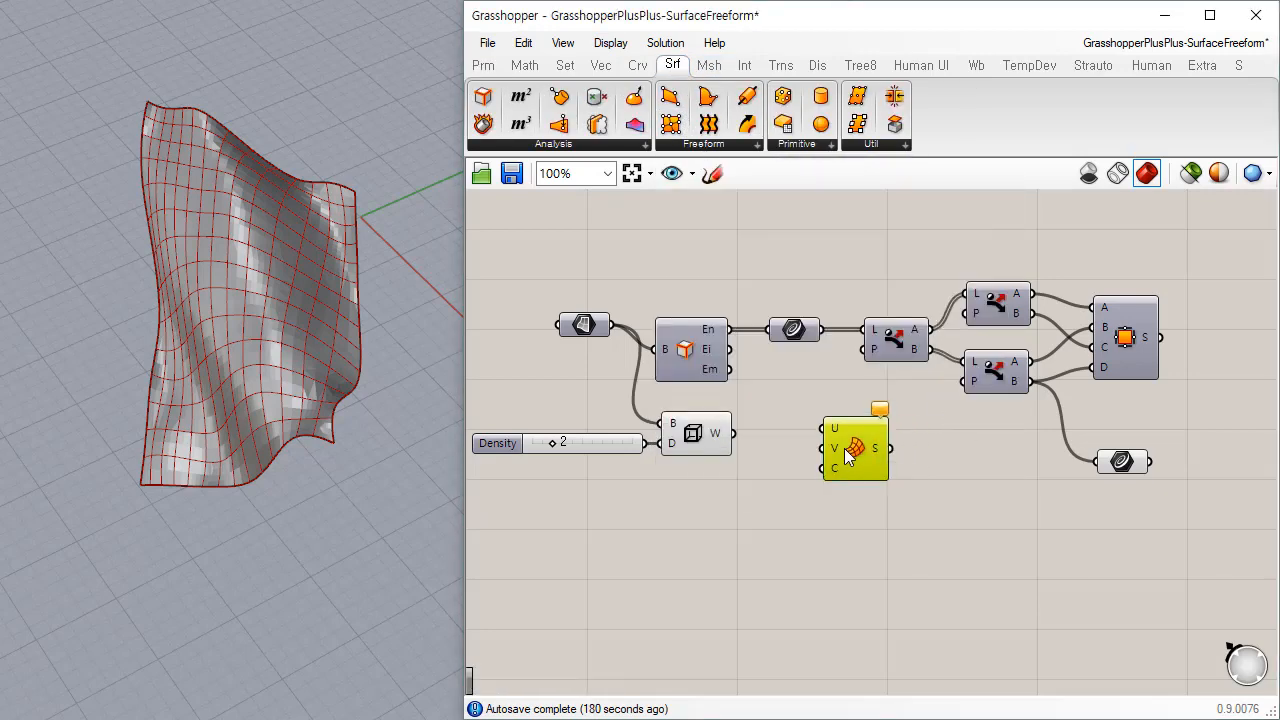
scroll(850, 448, up, 2)
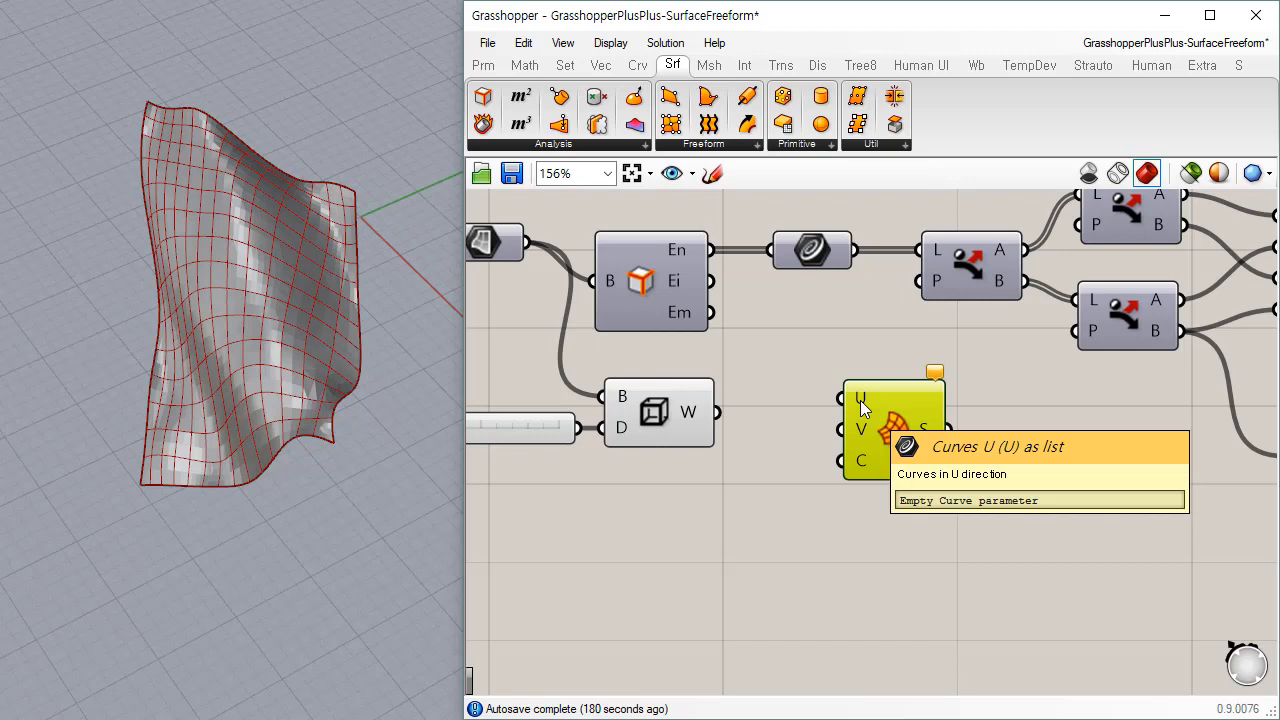
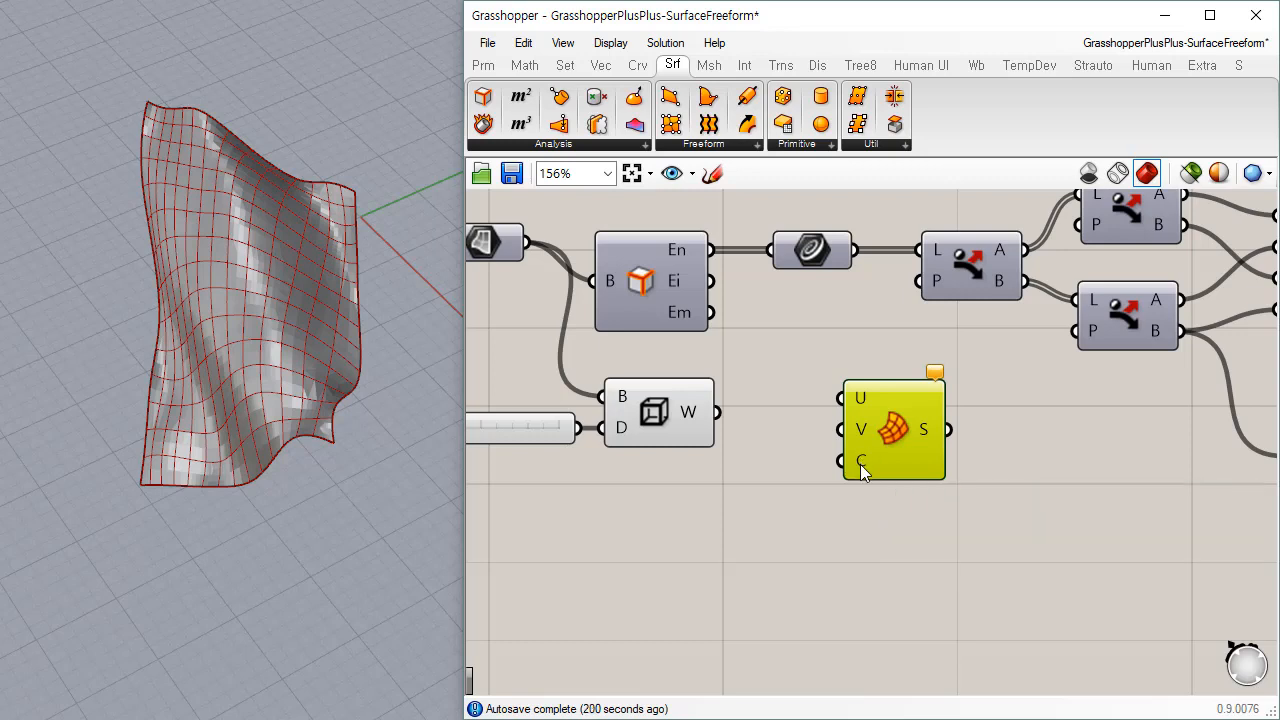
Step: Move the Network Surface component farther from Brep Wireframe to make room between the two
mouse_move(905, 472)
mouse_down()
mouse_move(913, 512)
mouse_move(916, 493)
mouse_up()
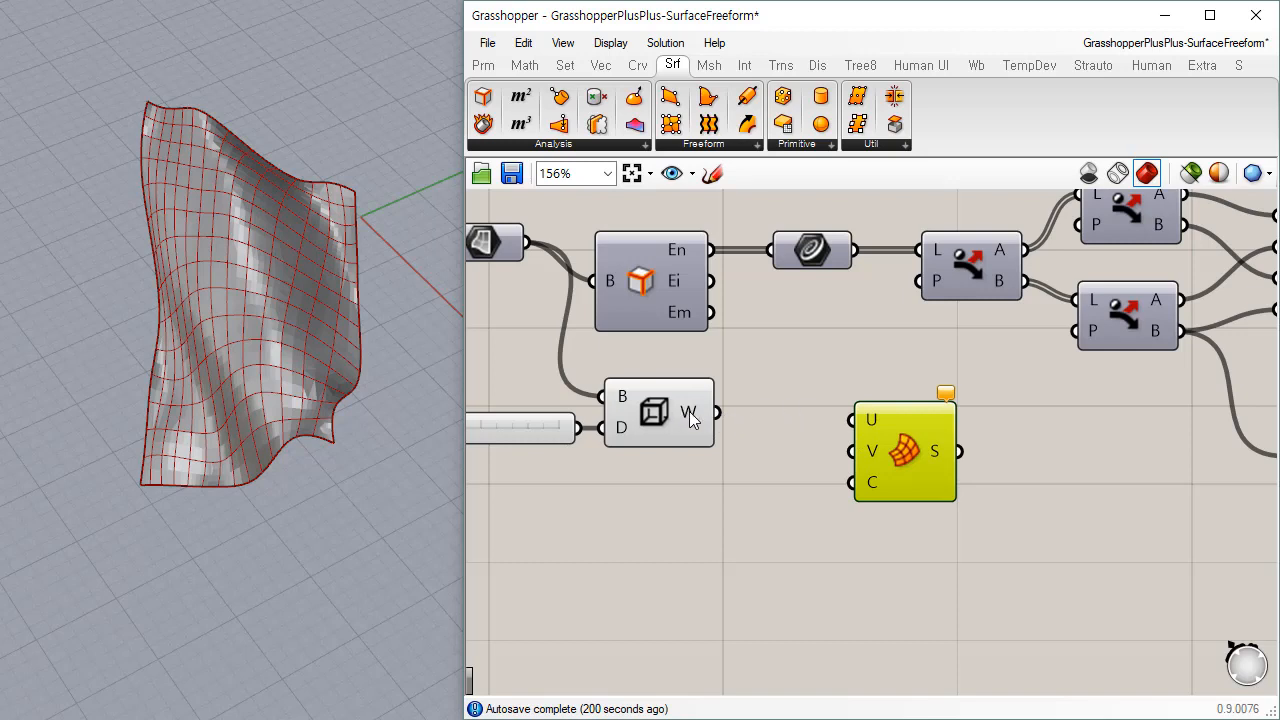
mouse_move(689, 418)
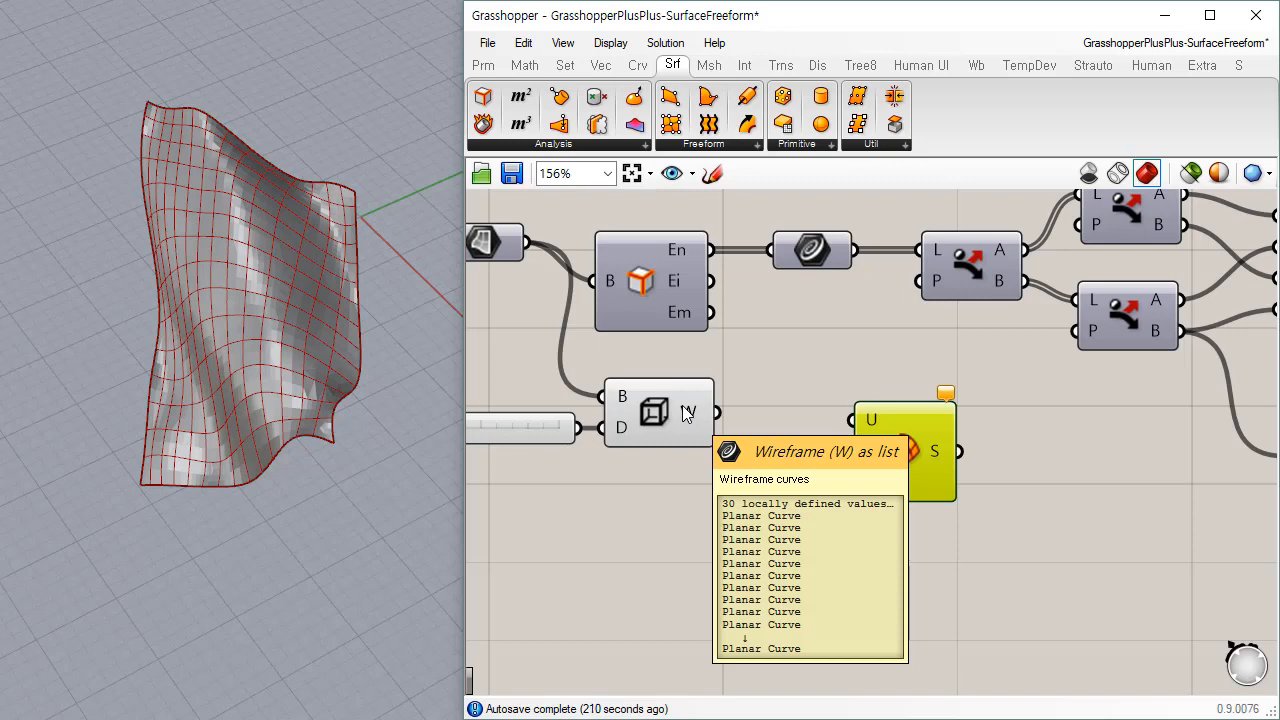
drag(903, 441, 1065, 451)
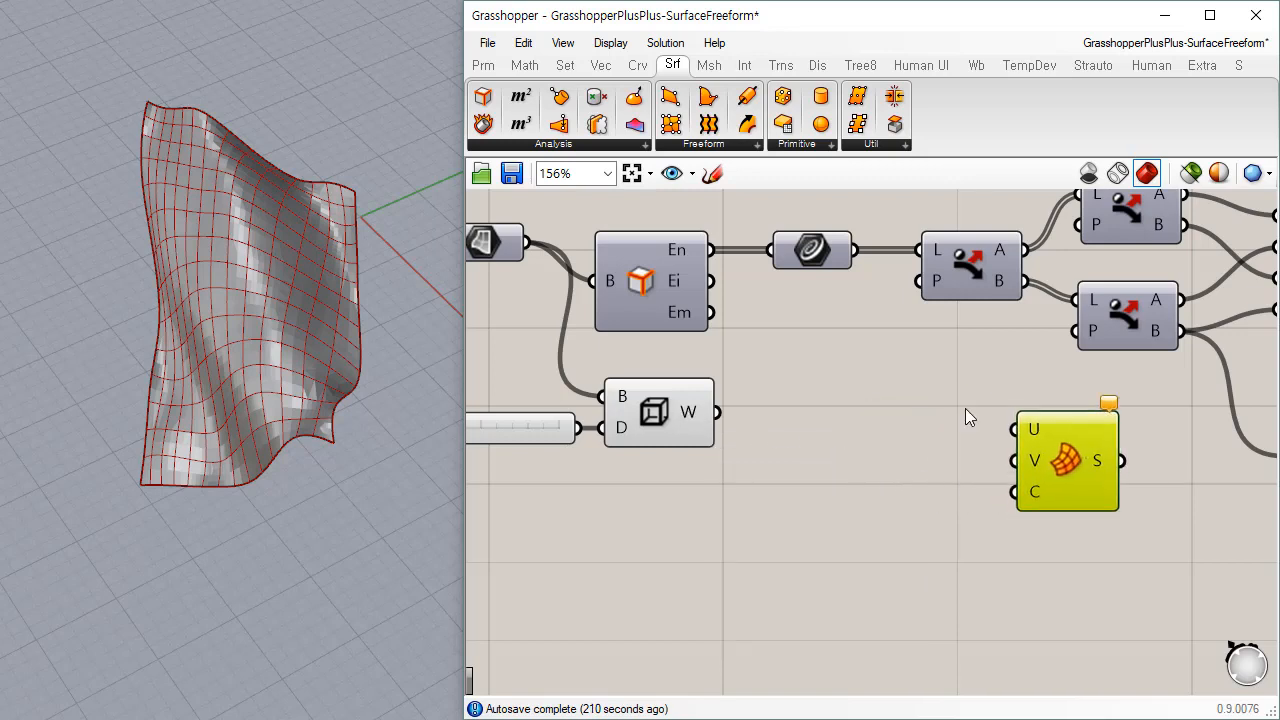
right_drag(727, 399, 655, 352)
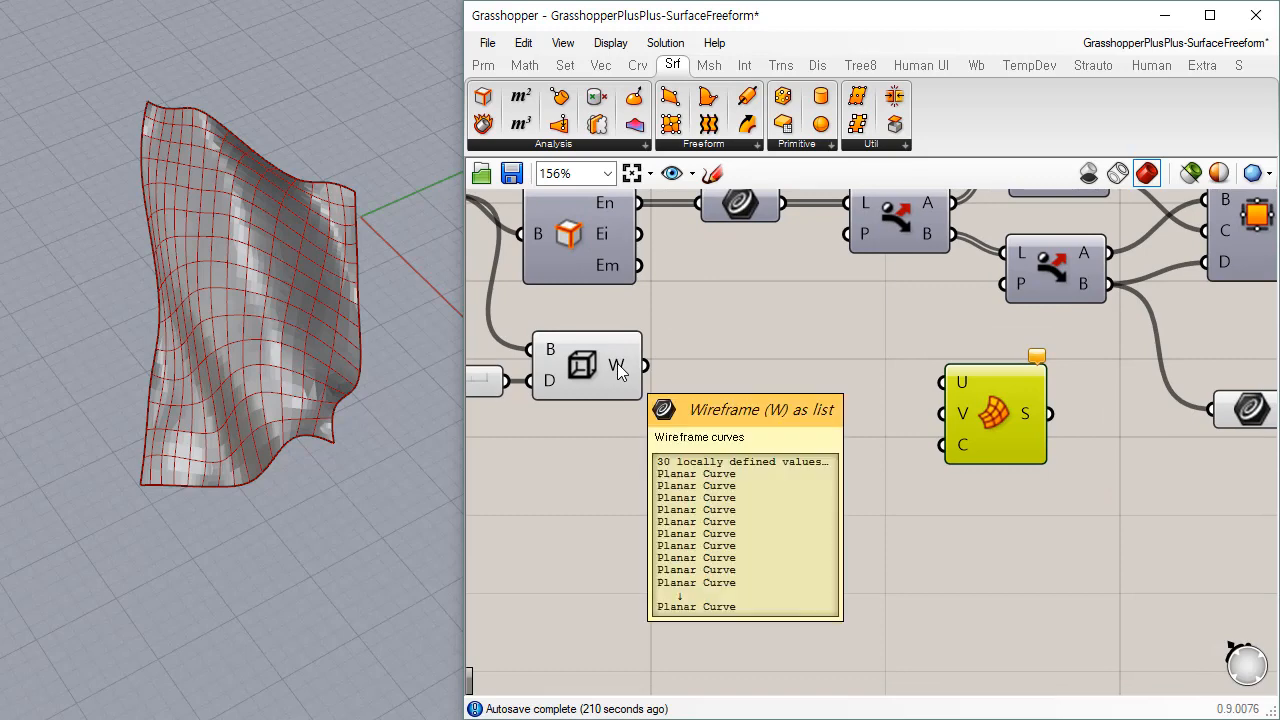
click(672, 354)
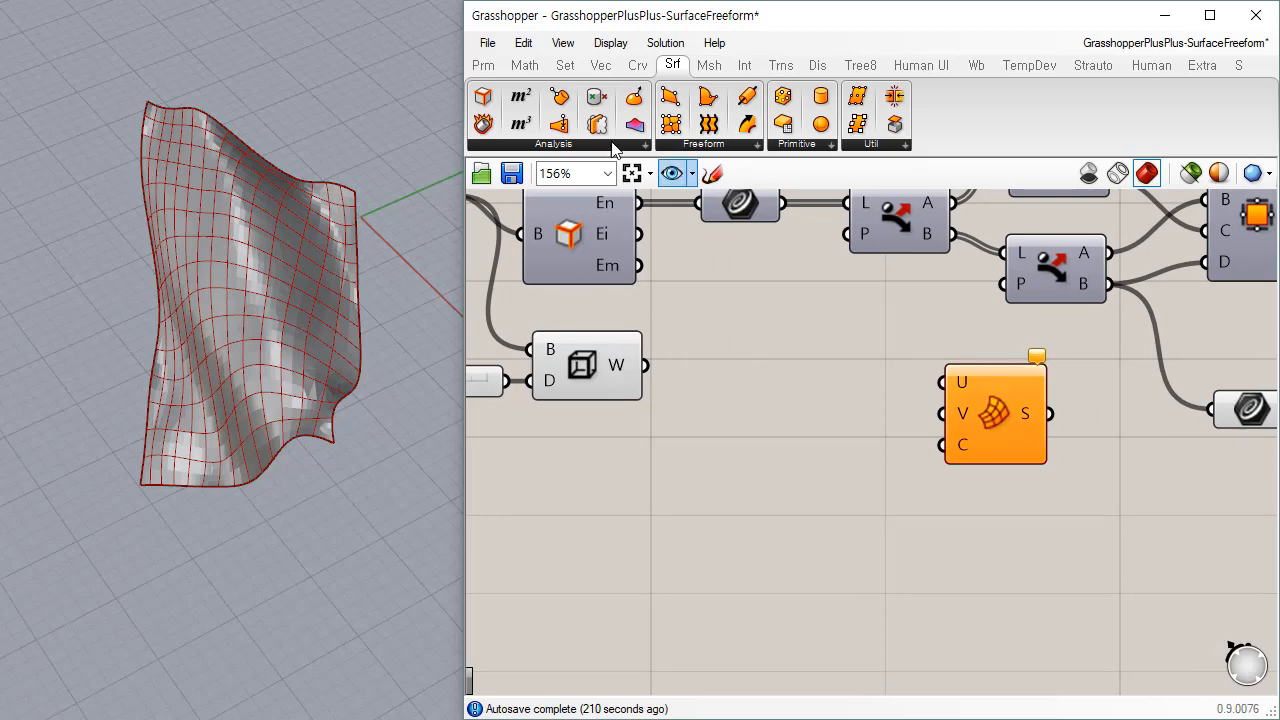
Step: Add a Split List component beside Brep Wireframe and connect the wireframe output to its list input
click(524, 65)
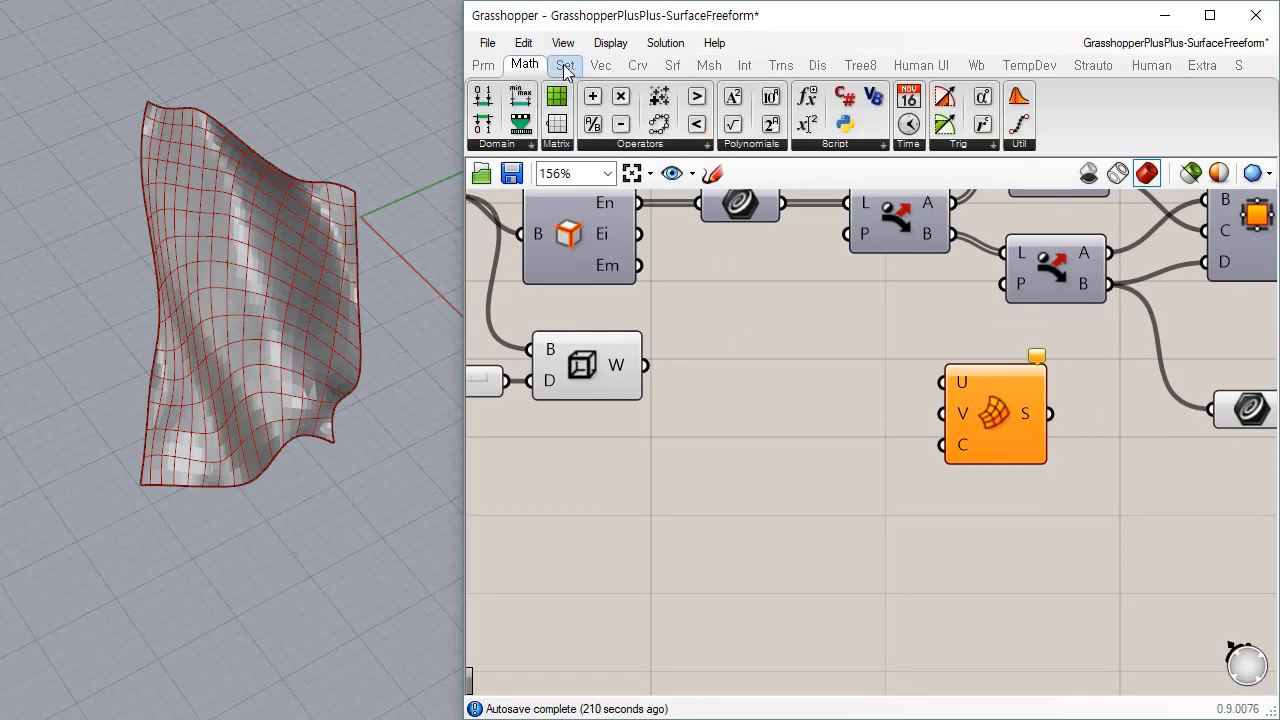
click(565, 65)
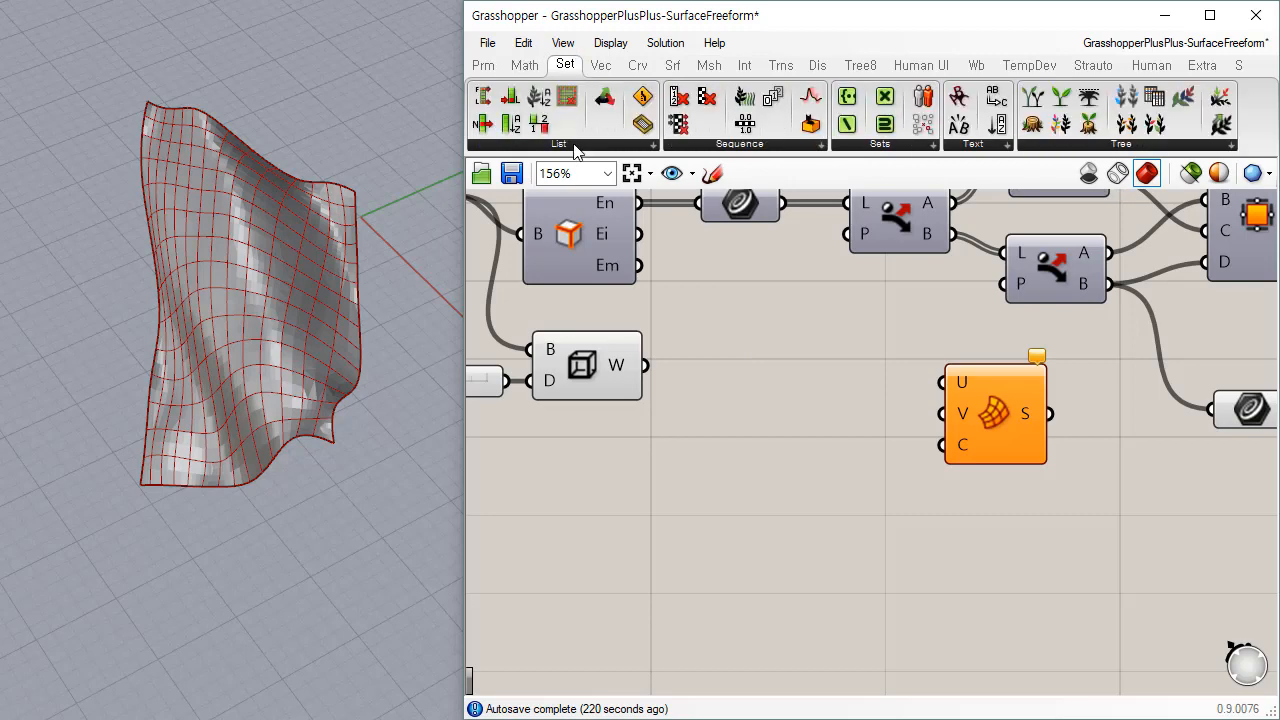
click(571, 144)
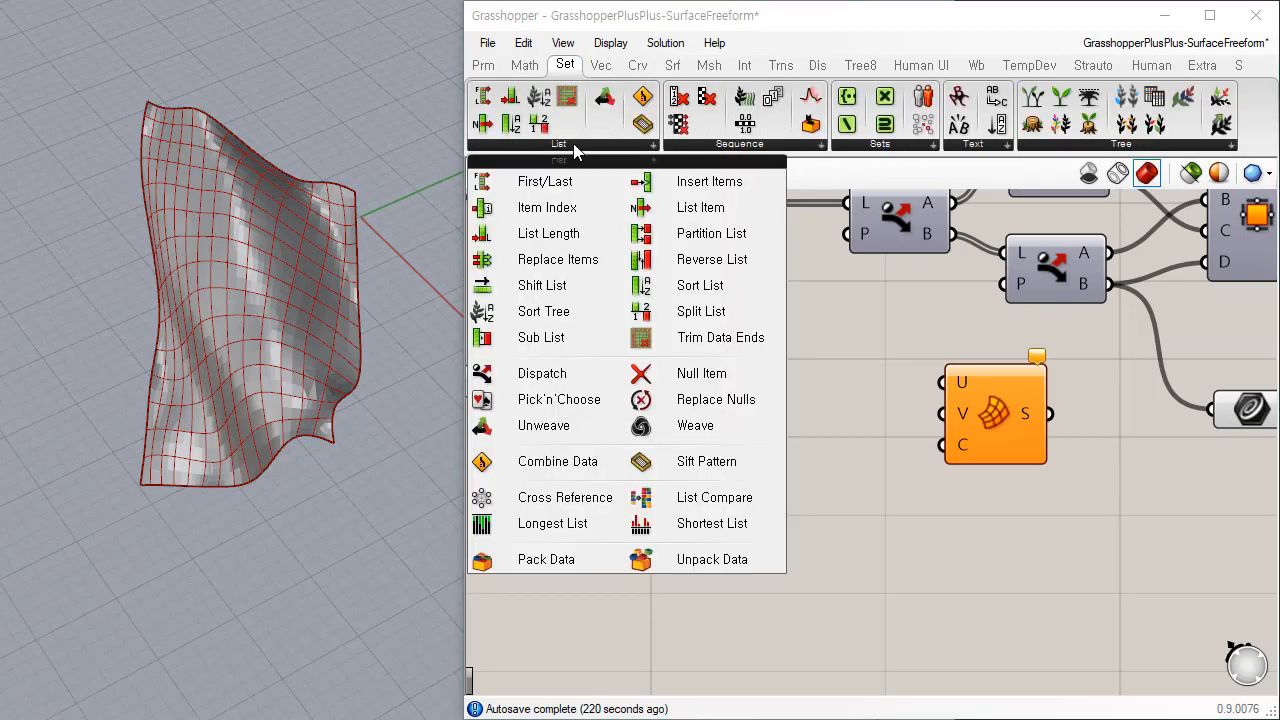
click(697, 312)
click(790, 407)
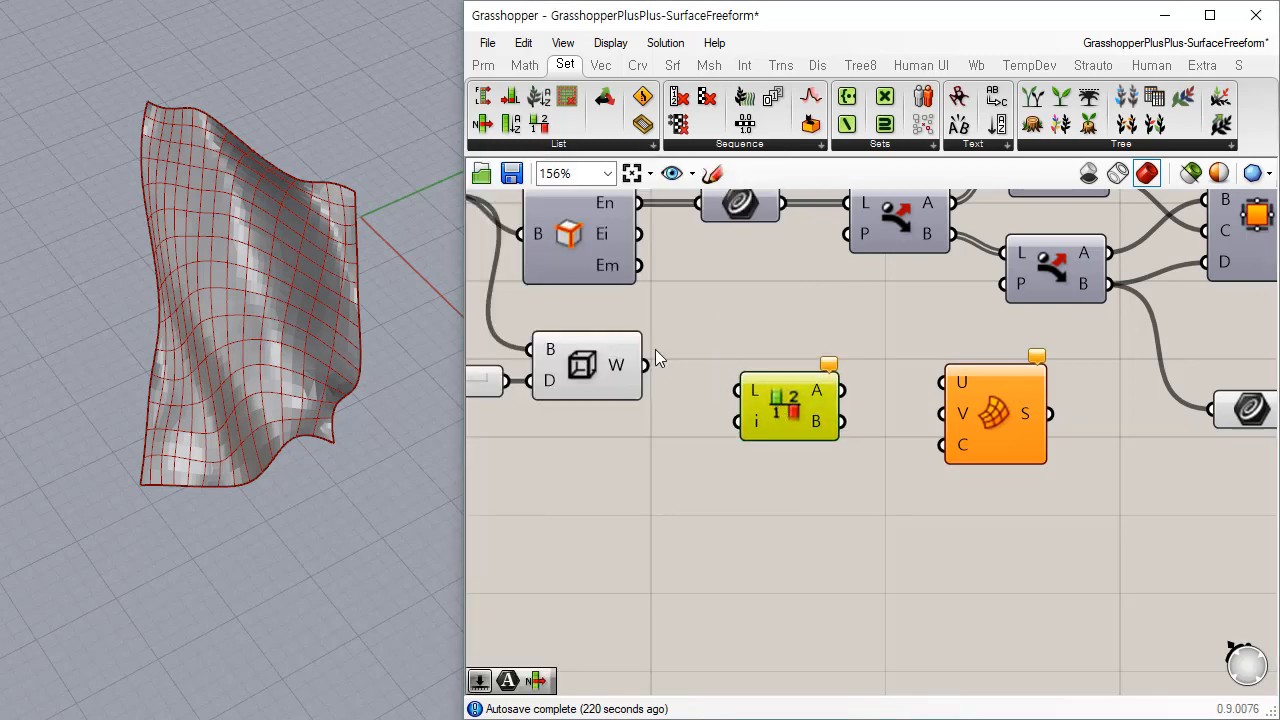
drag(676, 366, 767, 421)
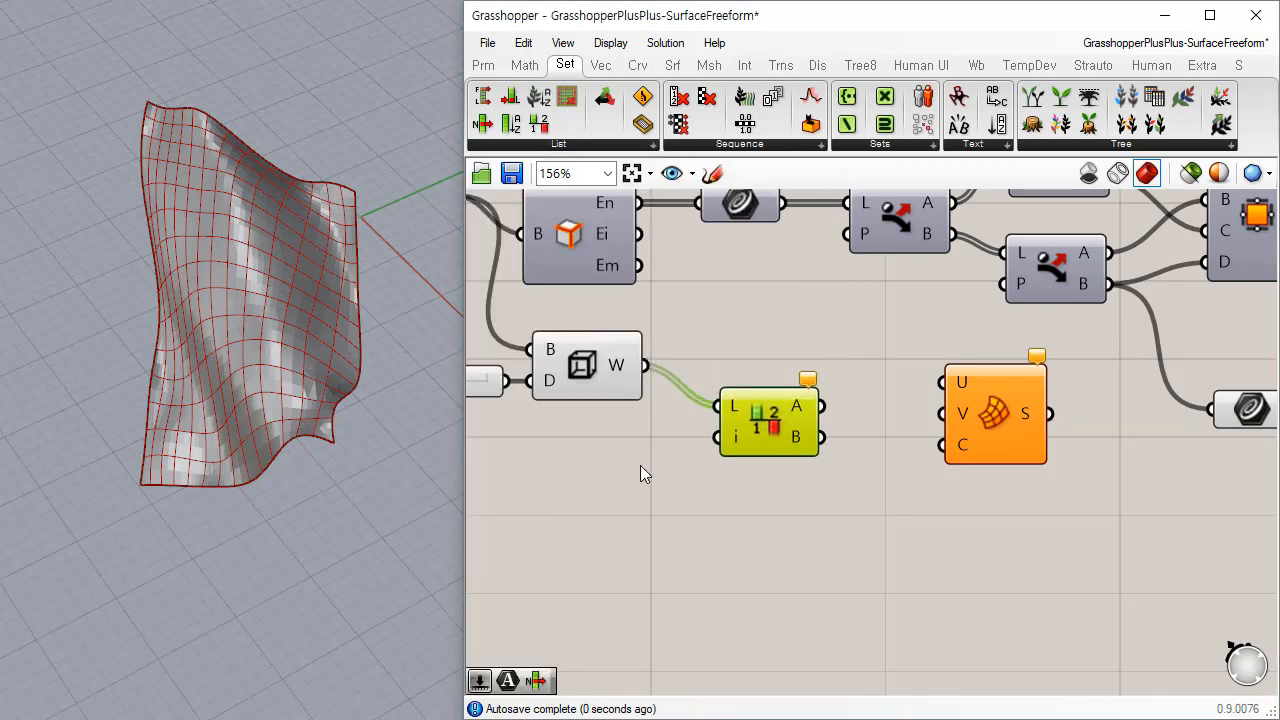
Step: Create a number slider with the value 15 and connect it to the Split List index input
click(636, 470)
double_click(636, 470)
text(1)
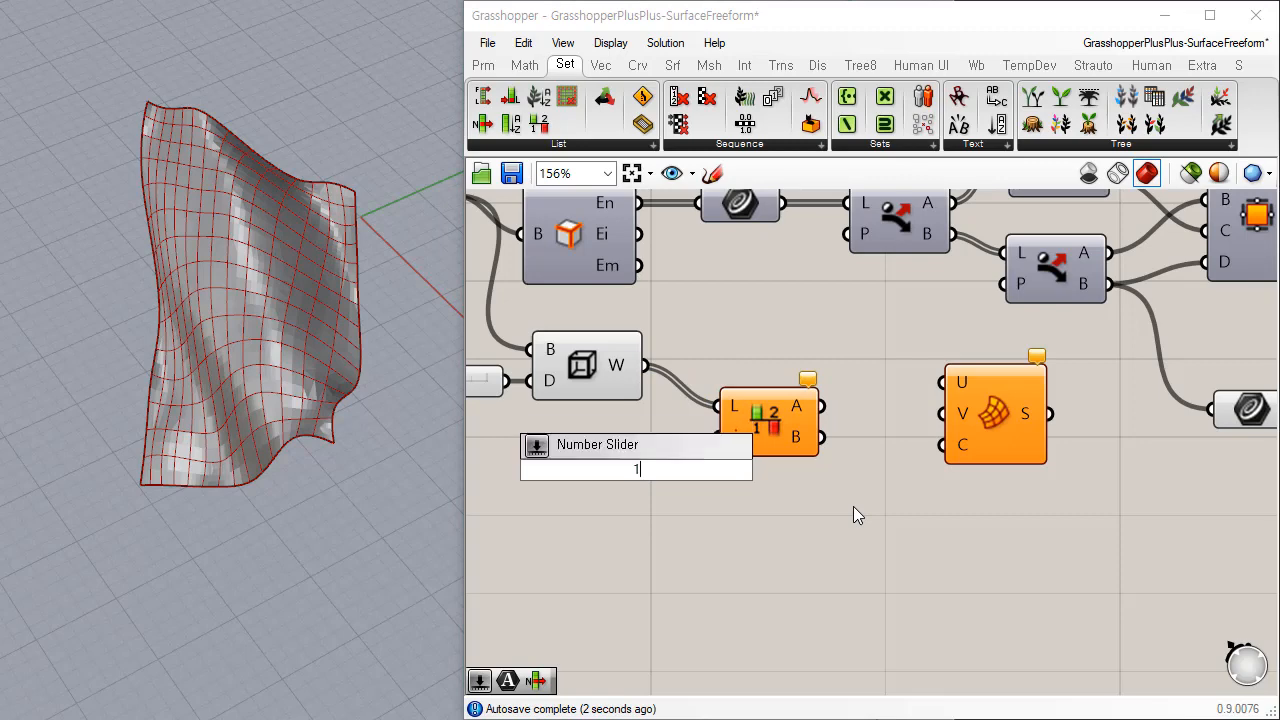
text(5)
key(Return)
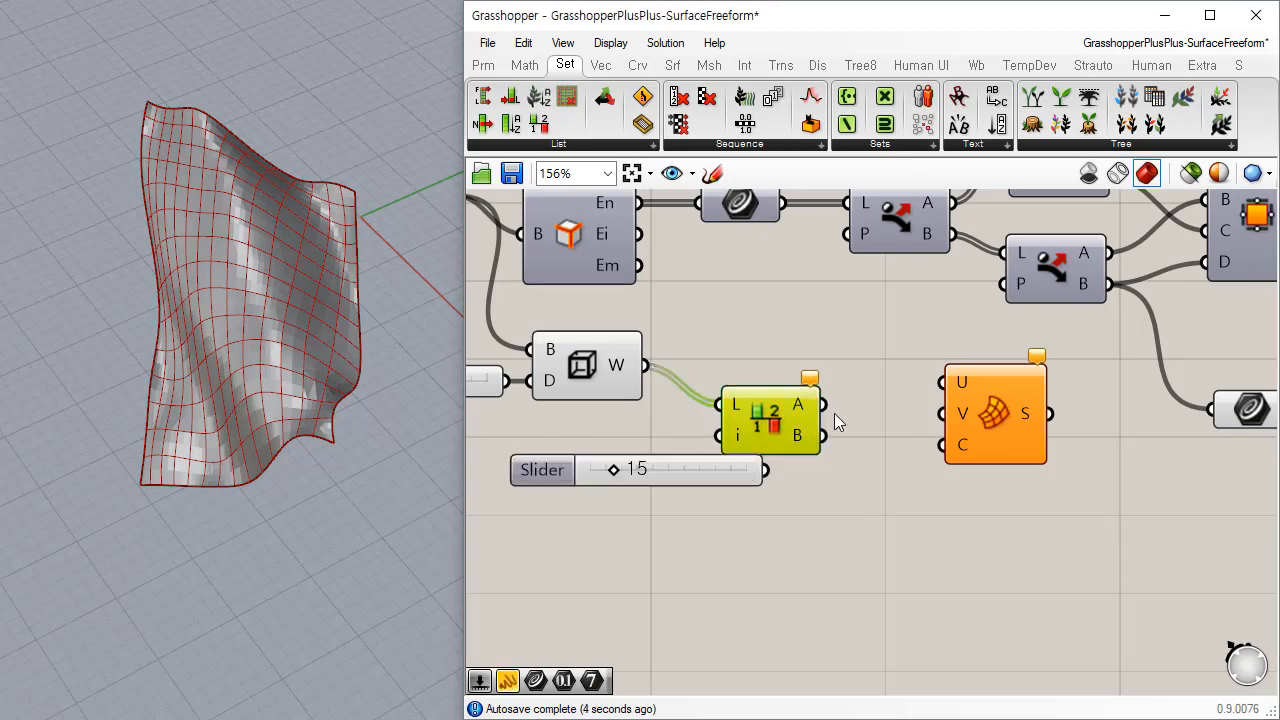
drag(728, 442, 658, 466)
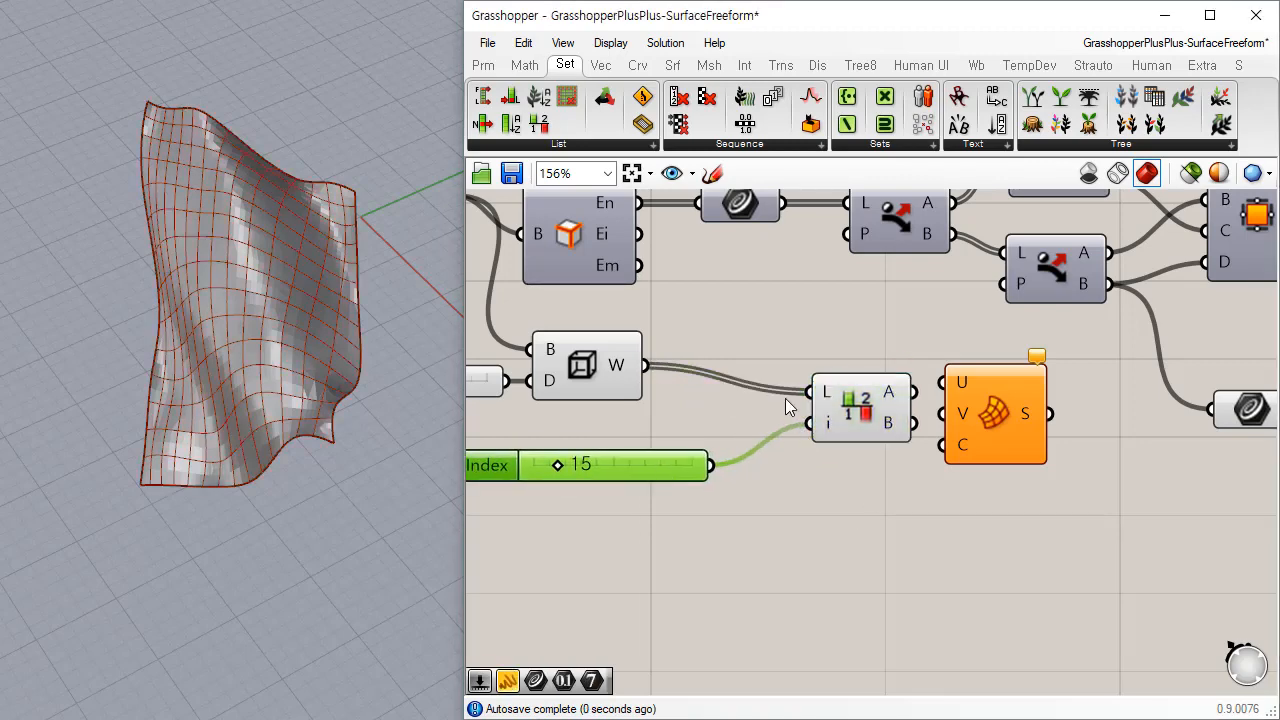
drag(825, 393, 741, 380)
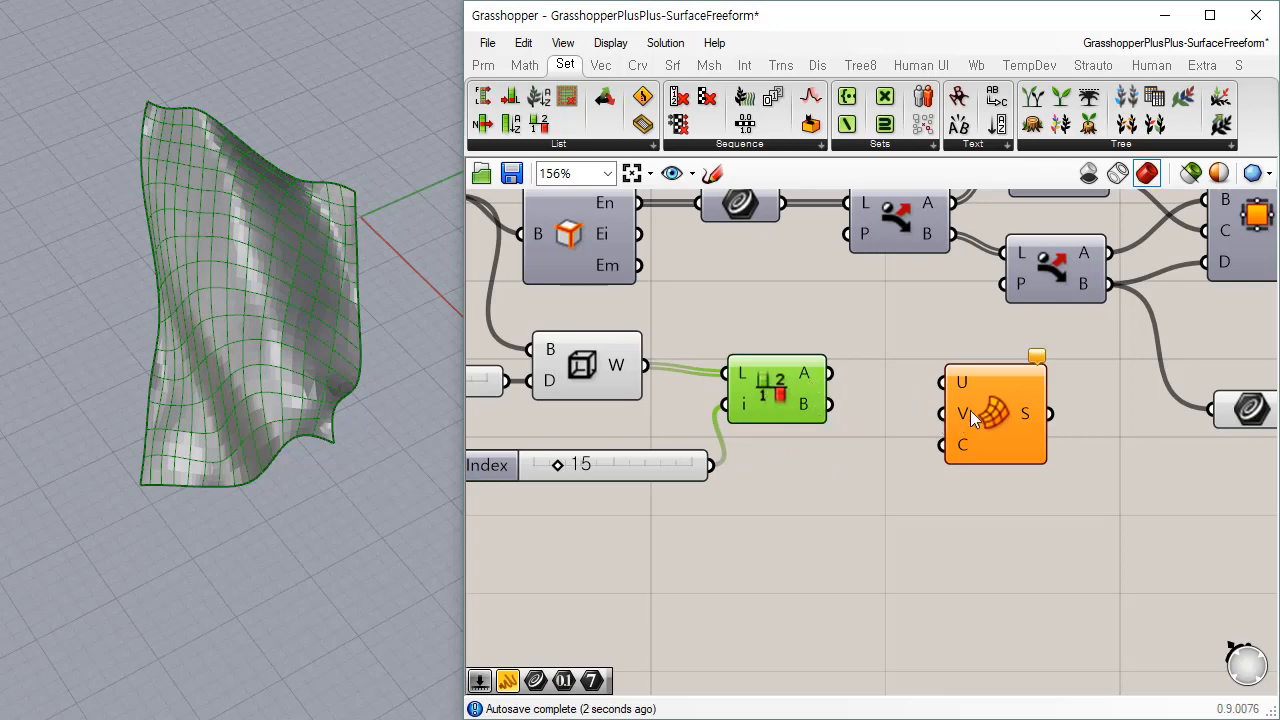
Step: Move Network Surface farther aside, add a Curve parameter and connect Split List's A output to it
drag(972, 418, 1062, 451)
click(486, 66)
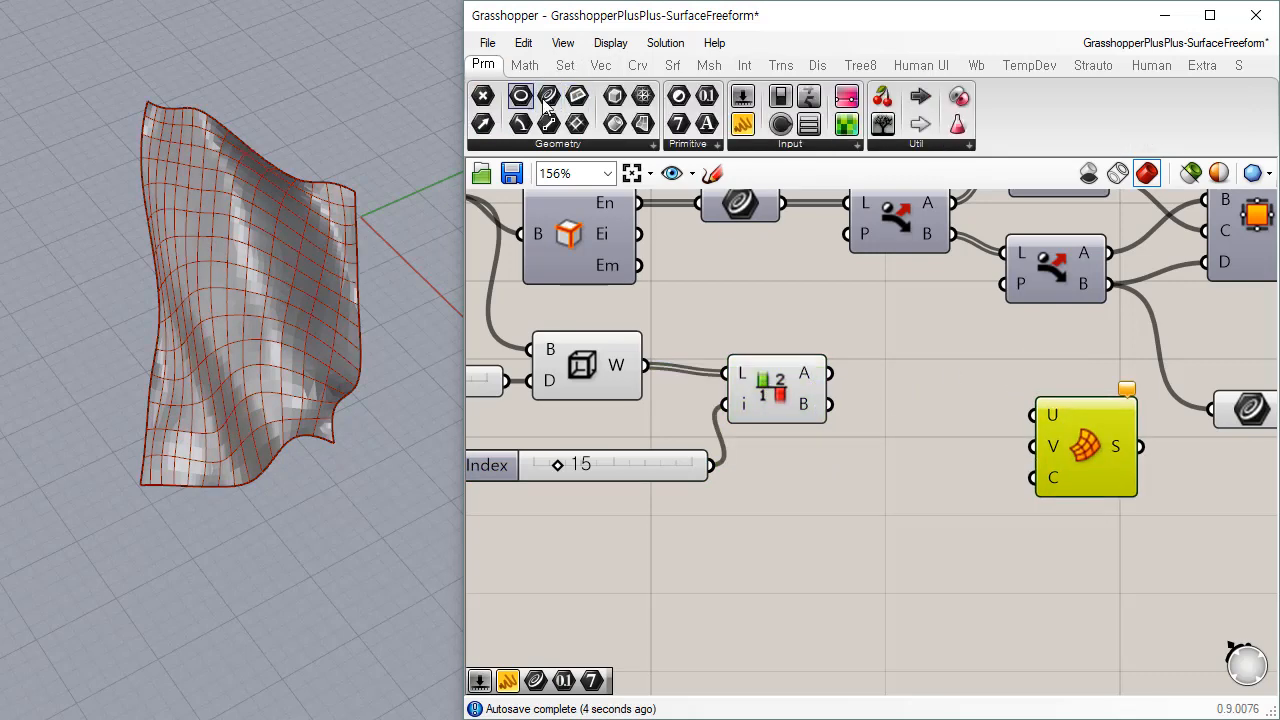
drag(548, 95, 922, 372)
drag(830, 373, 922, 382)
right_drag(696, 509, 698, 503)
Step: Set the Index slider to 17 and highlight the split curves through the connected Curve parameter
right_drag(354, 284, 343, 326)
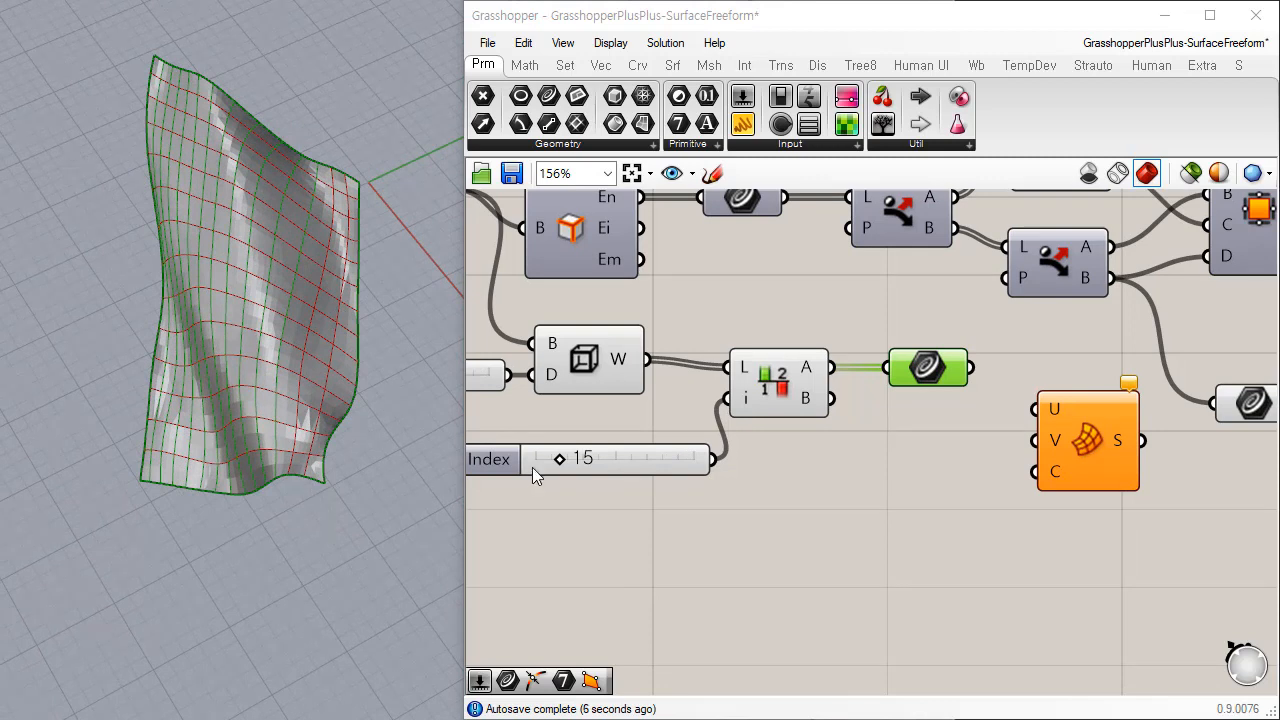
mouse_move(559, 459)
mouse_down()
mouse_move(529, 460)
mouse_move(542, 459)
mouse_up()
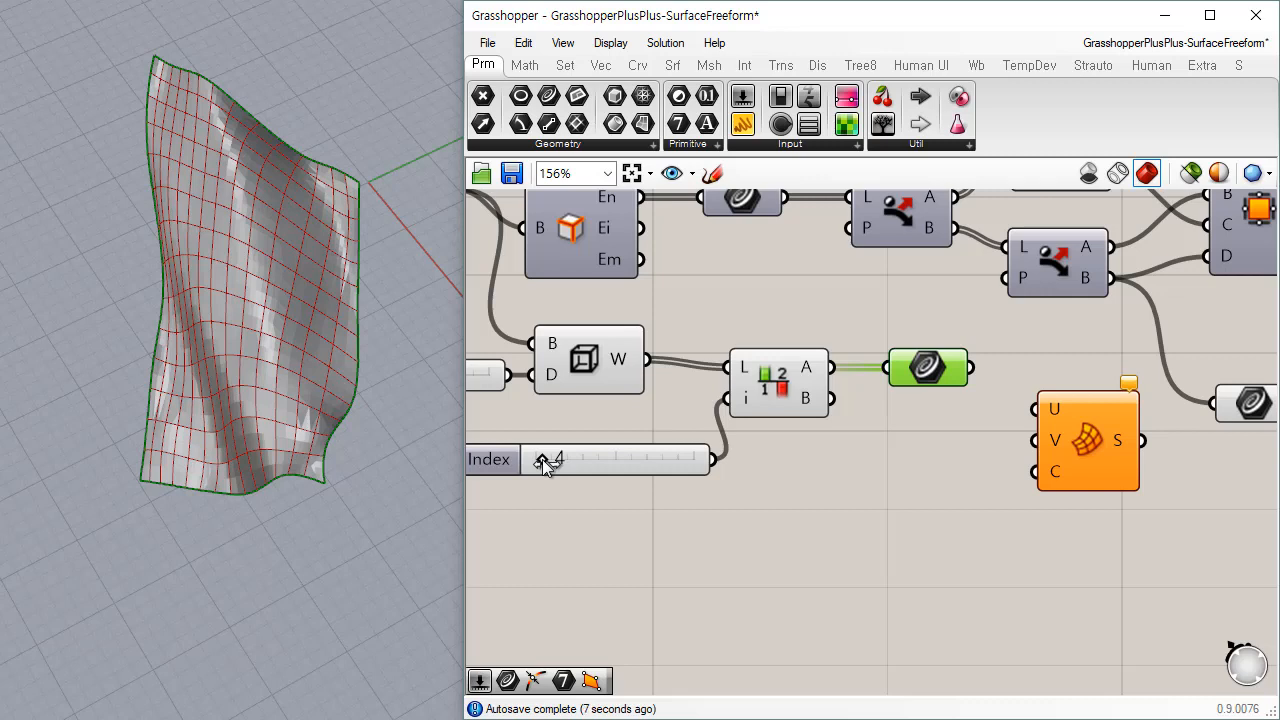
drag(542, 459, 563, 461)
drag(562, 460, 566, 462)
mouse_move(795, 387)
mouse_down()
mouse_move(818, 387)
mouse_move(801, 387)
mouse_up()
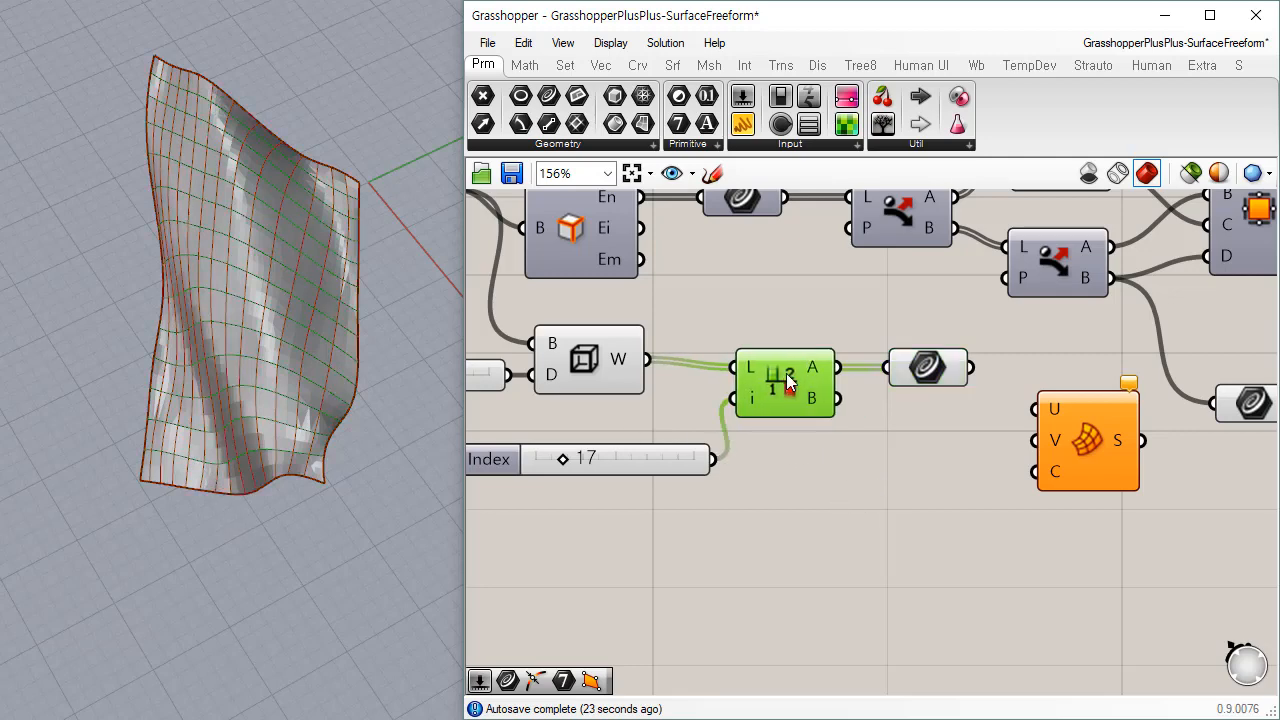
click(900, 374)
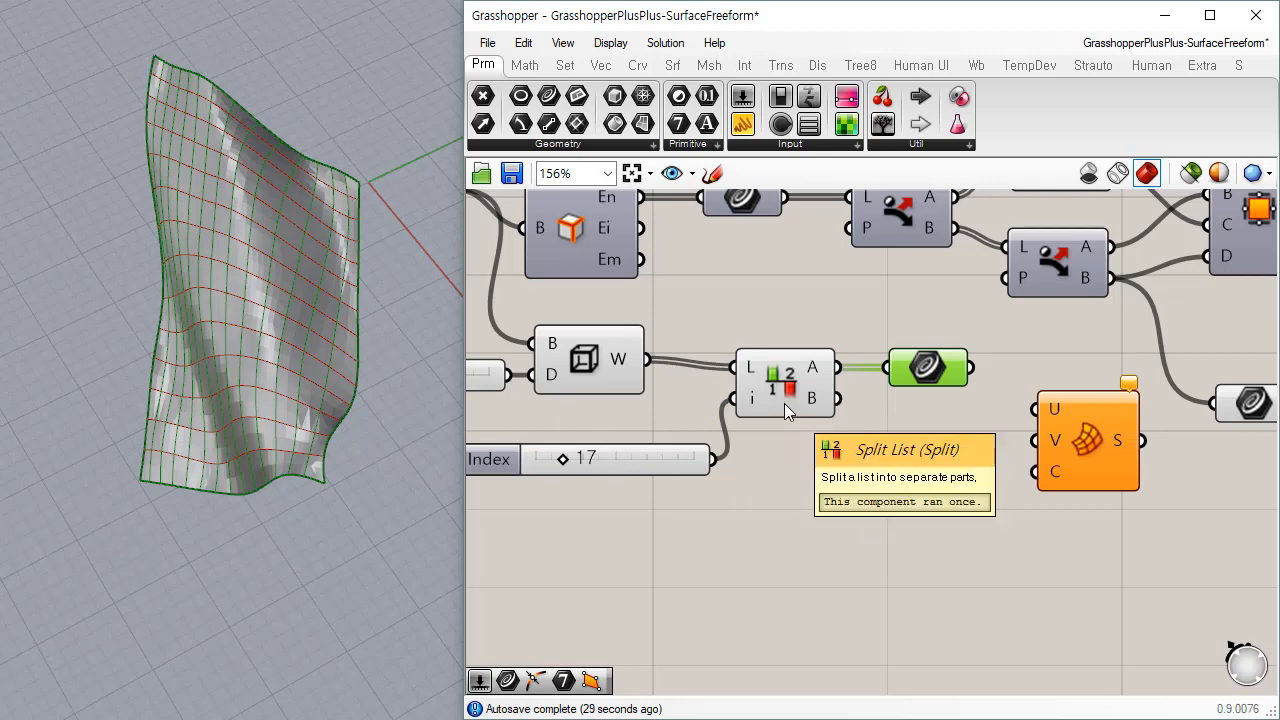
Step: Arrange the Index slider, Split List and its Curve parameter in a row below Brep Wireframe
drag(651, 461, 635, 417)
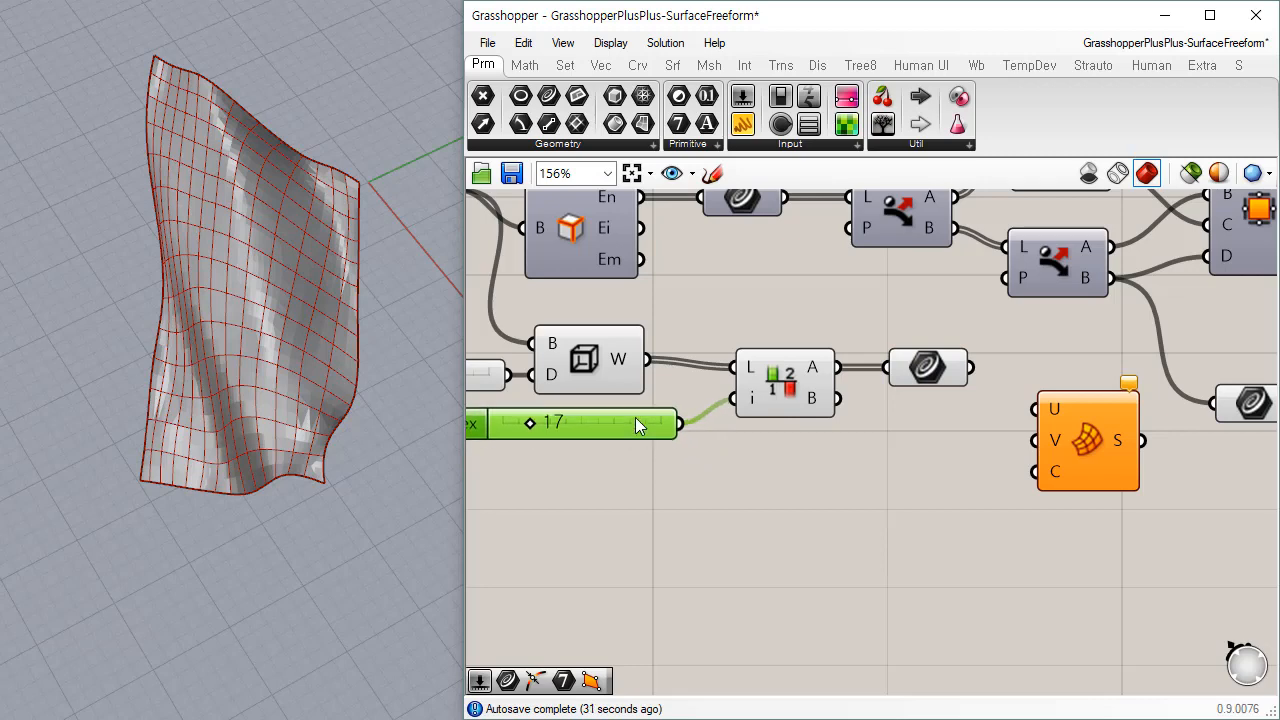
click(930, 370)
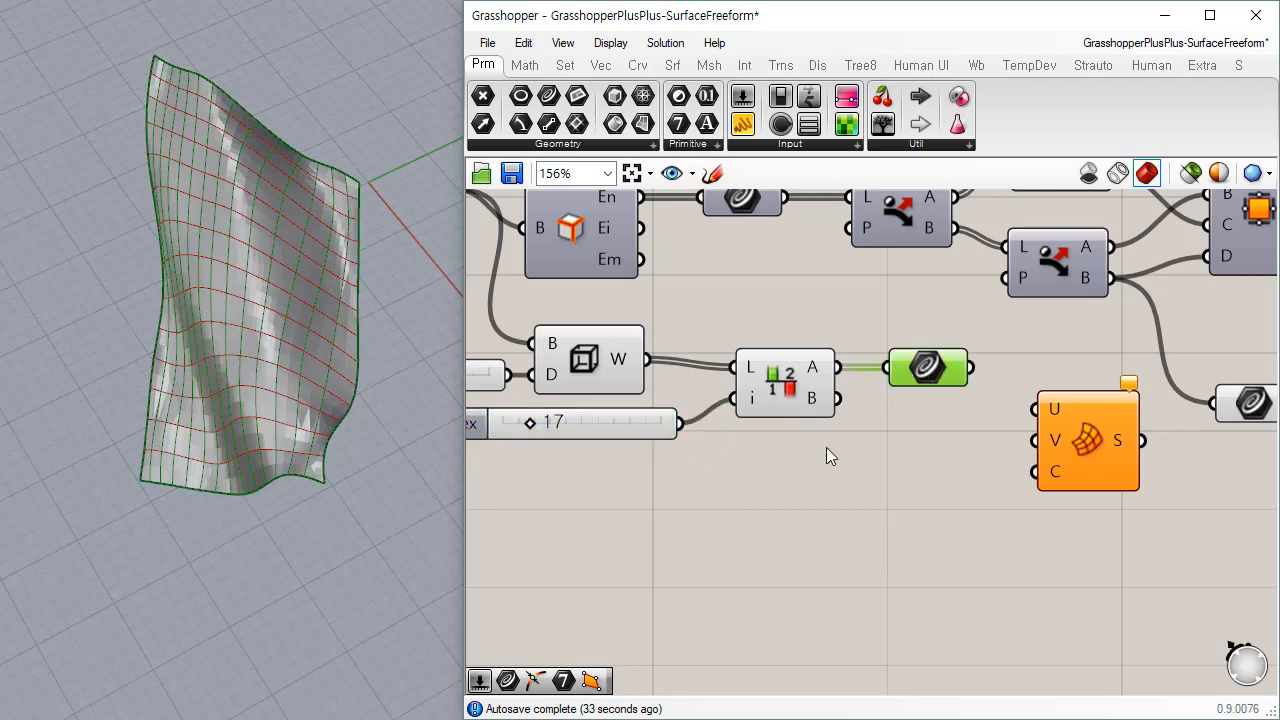
click(845, 481)
drag(915, 304, 667, 473)
drag(783, 399, 764, 461)
click(843, 487)
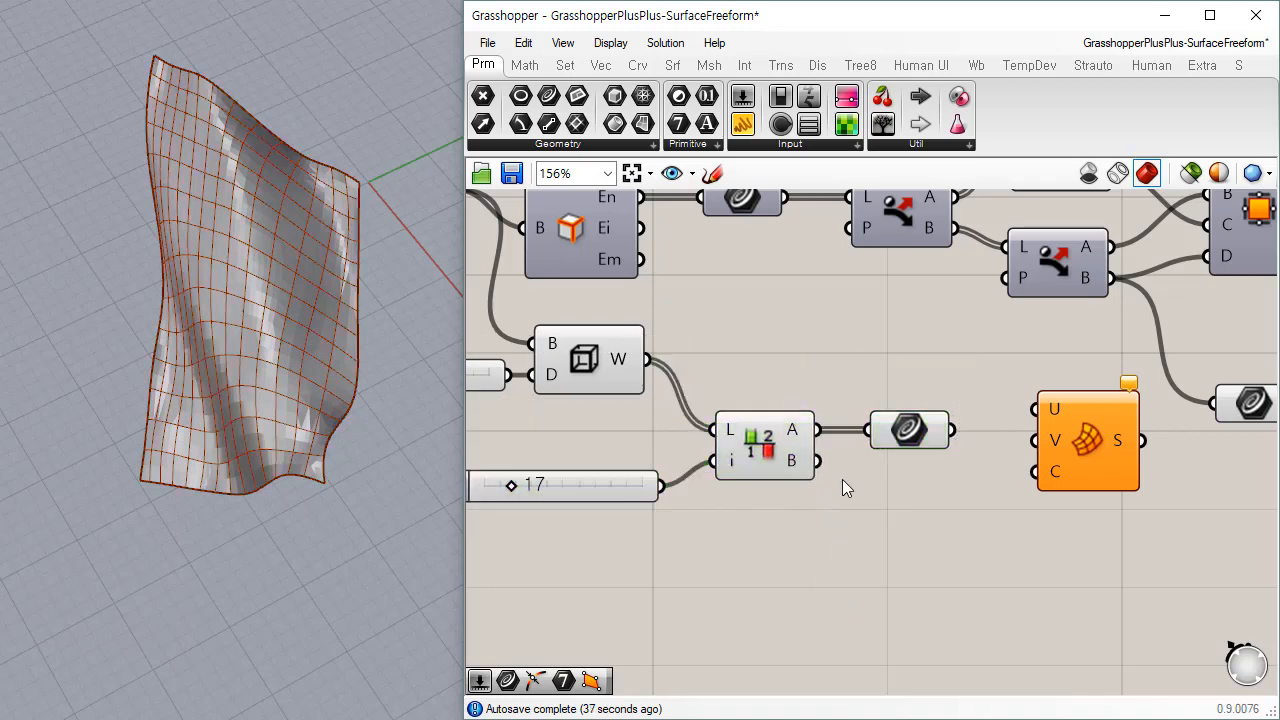
drag(631, 479, 613, 462)
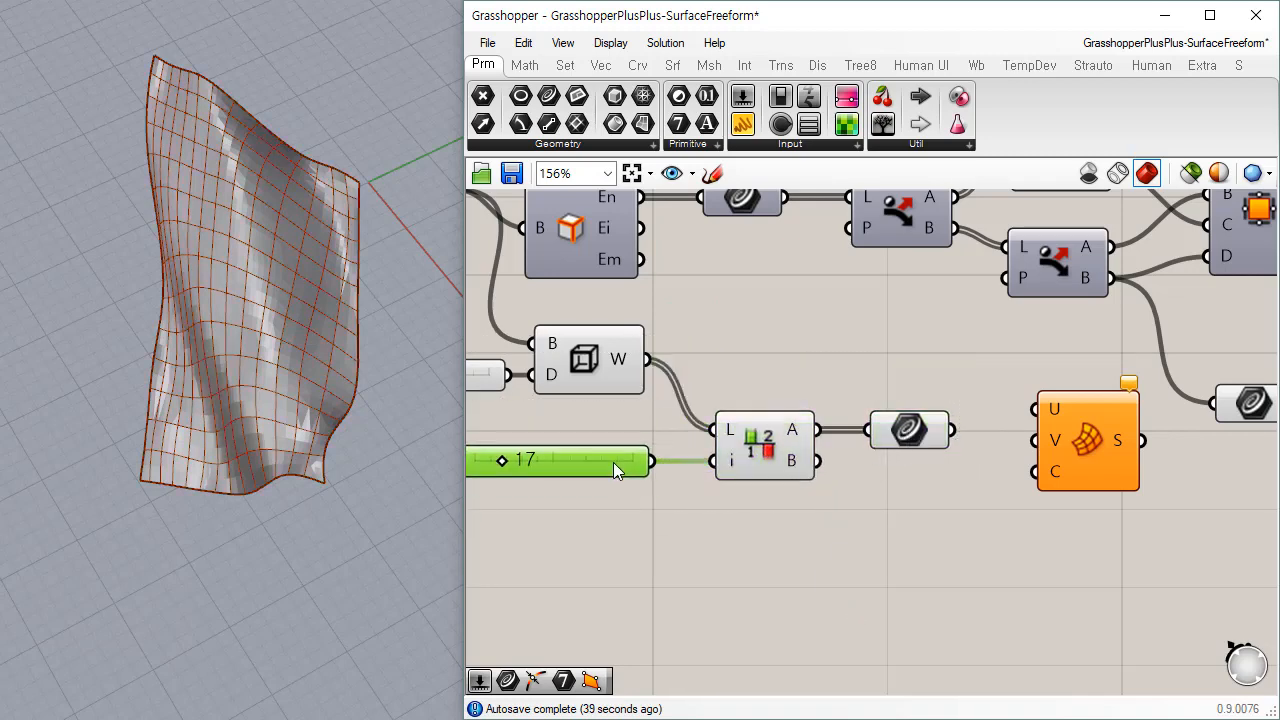
drag(930, 443, 944, 443)
Step: Move the Index slider, Split List and its Curve parameter together farther down the canvas
mouse_move(628, 366)
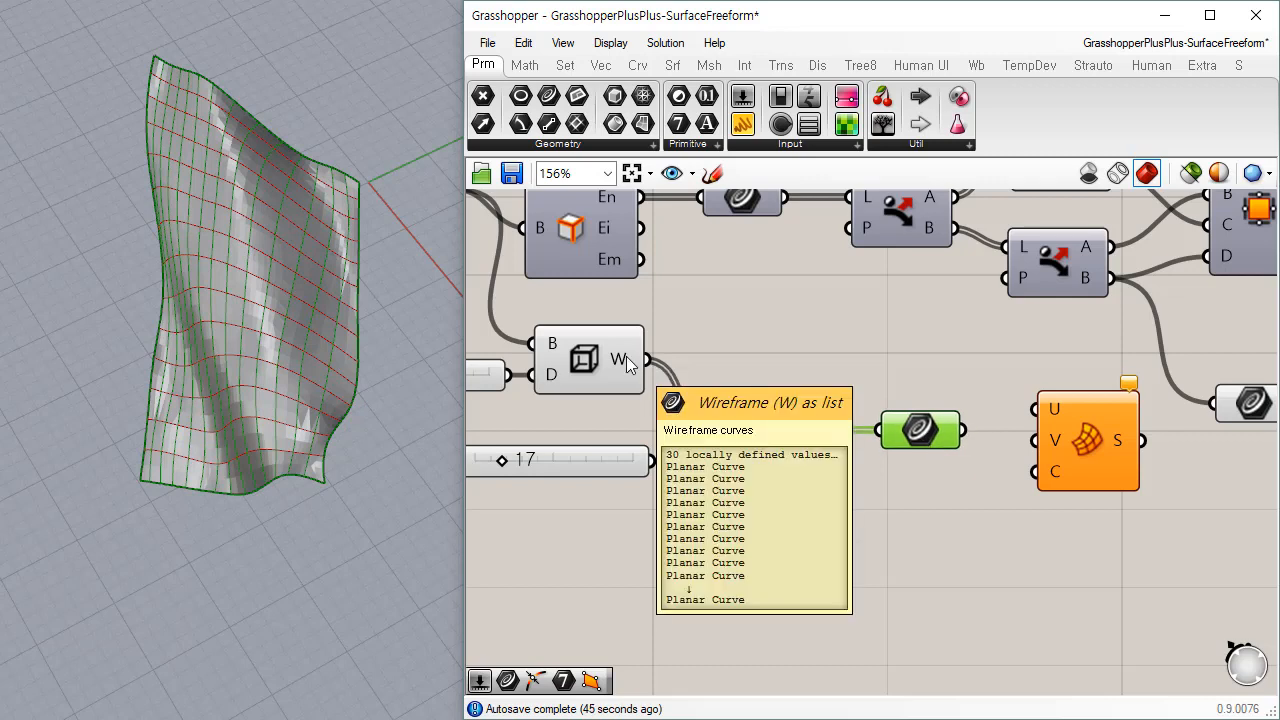
drag(971, 594, 557, 403)
drag(763, 452, 759, 564)
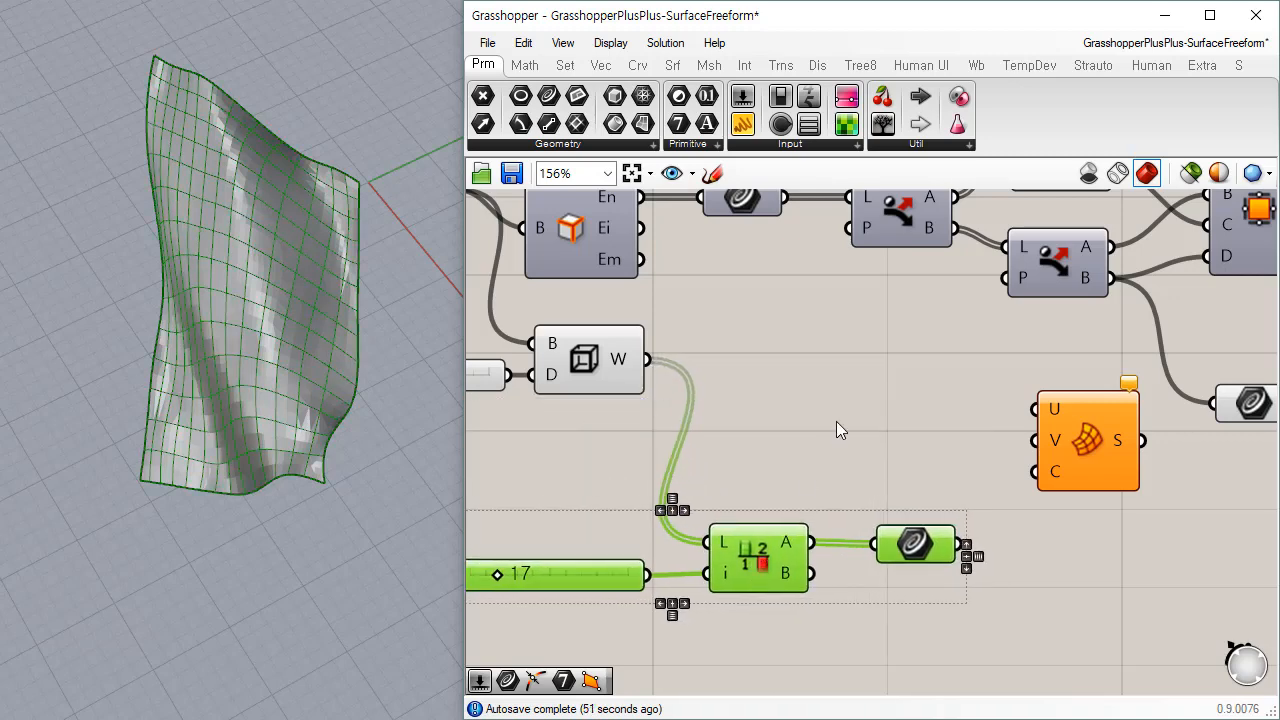
click(836, 421)
Step: Move the Network Surface component and the Curve parameter next to it away from the Dispatch components
scroll(905, 345, down, 2)
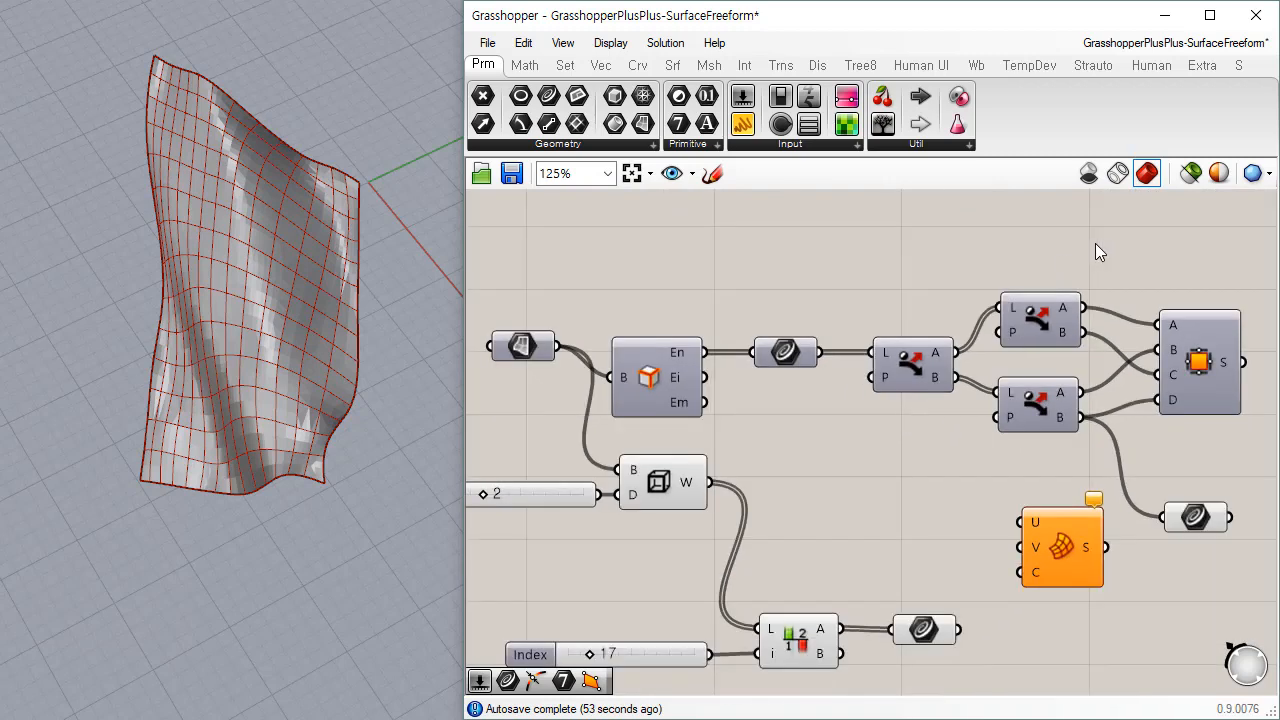
drag(1097, 243, 829, 440)
scroll(974, 503, down, 1)
right_drag(1198, 477, 1133, 291)
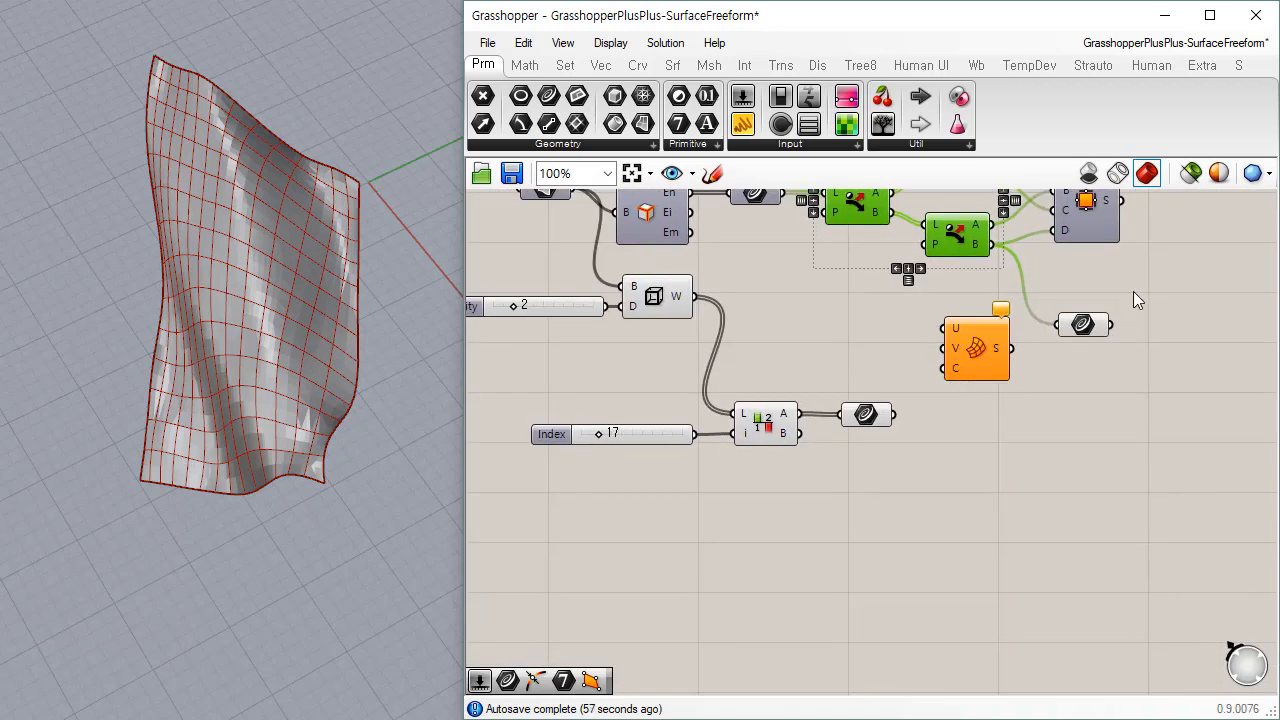
drag(1133, 291, 990, 410)
drag(980, 355, 1095, 411)
click(993, 332)
Step: Duplicate the three Dispatch components below the originals, keeping the edge curves connected to the copy
right_drag(948, 249, 1009, 418)
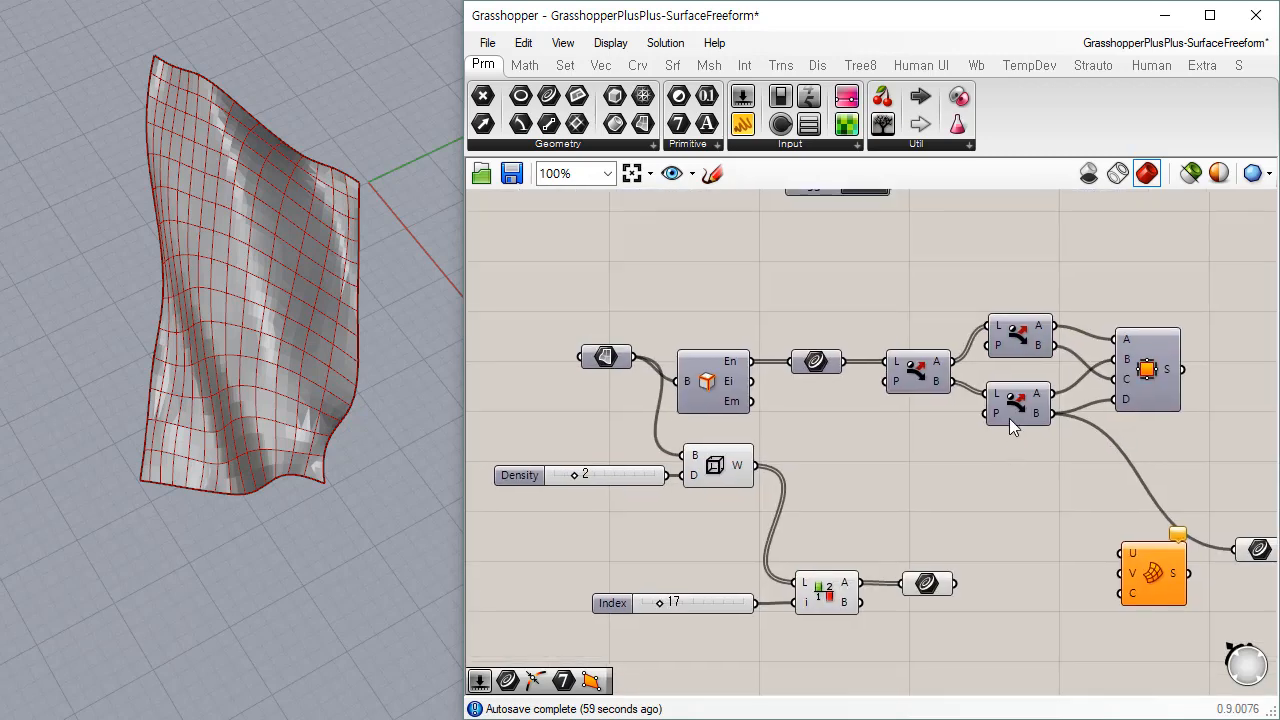
drag(1066, 251, 870, 443)
drag(912, 378, 919, 524)
click(1096, 518)
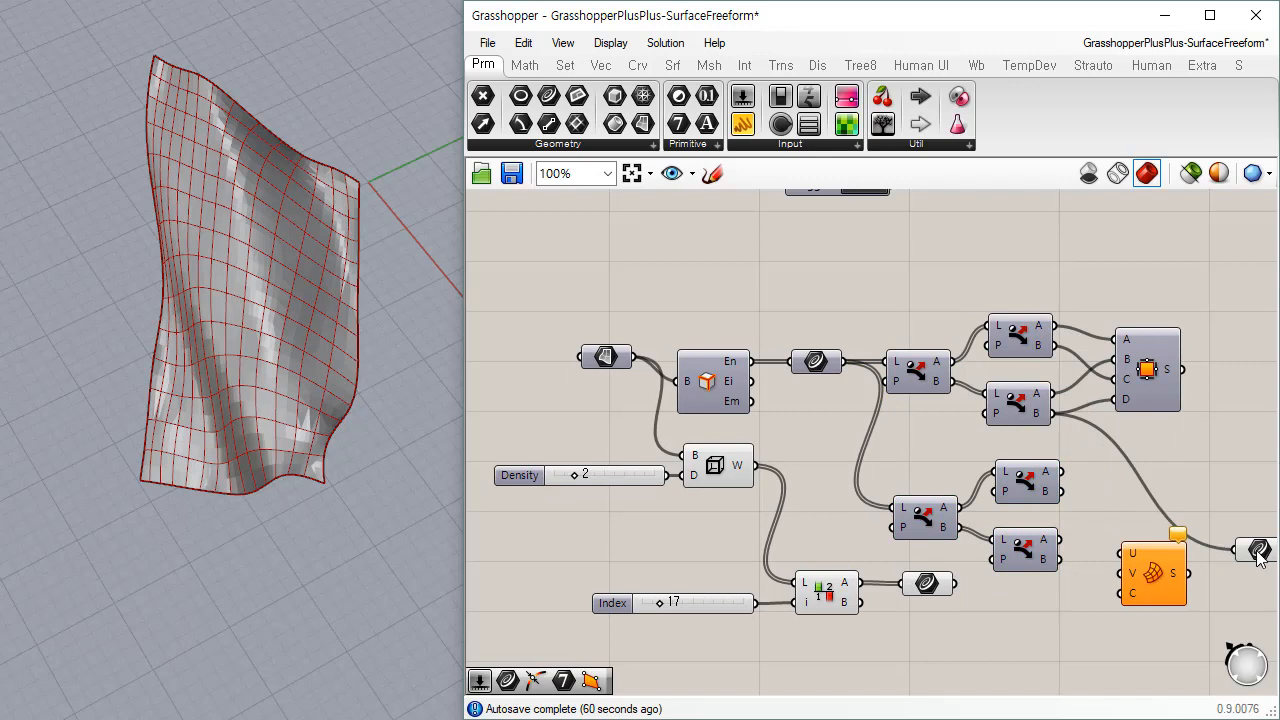
Step: Place the spare Curve parameter beside Brep Wireframe and connect the wireframe output to it
drag(1257, 552, 852, 467)
drag(756, 467, 829, 464)
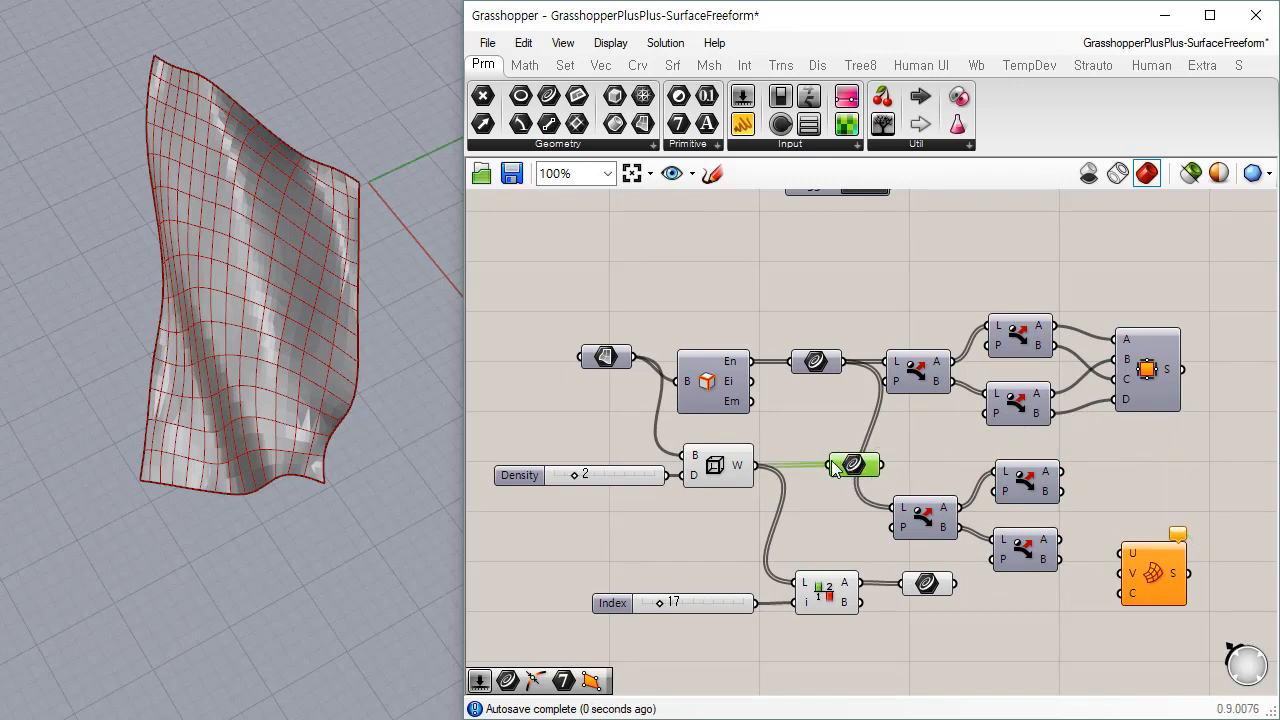
Step: Move the duplicated Dispatch components and Network Surface farther along, clear of the Split List group
right_drag(848, 549, 823, 360)
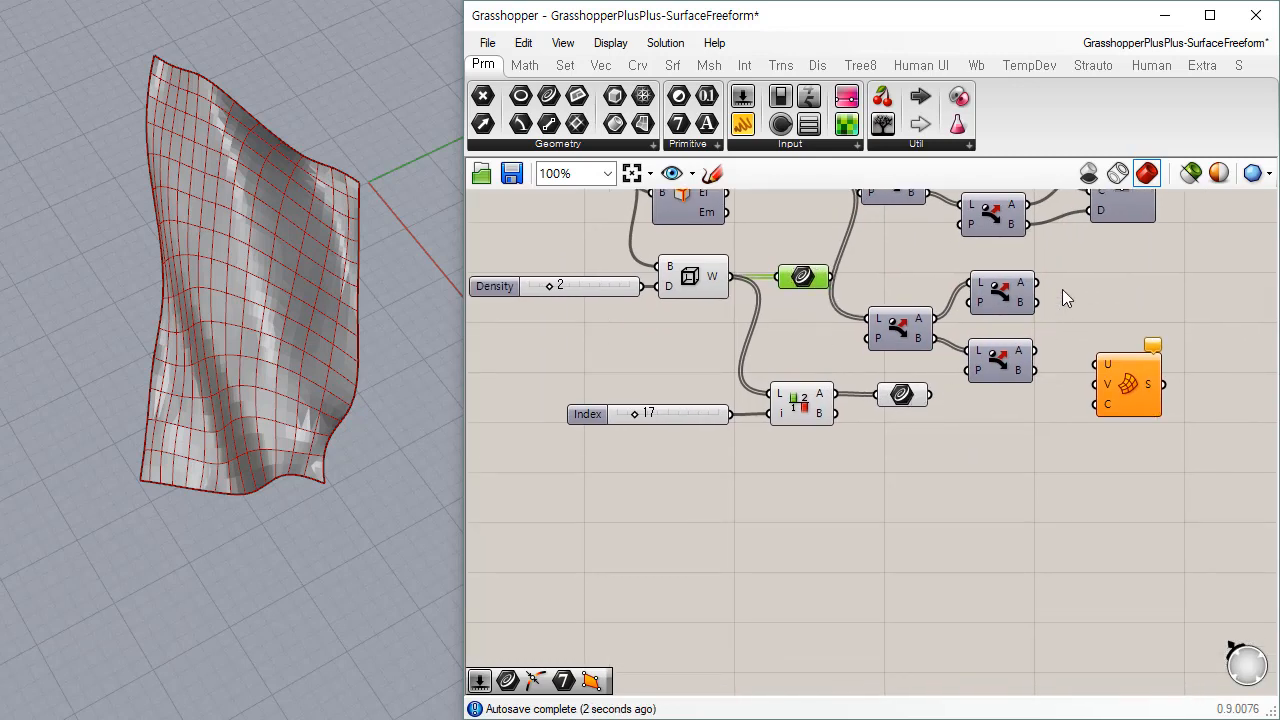
drag(1074, 263, 886, 362)
click(1151, 297)
drag(1162, 276, 1036, 335)
click(902, 476)
right_drag(918, 371, 921, 417)
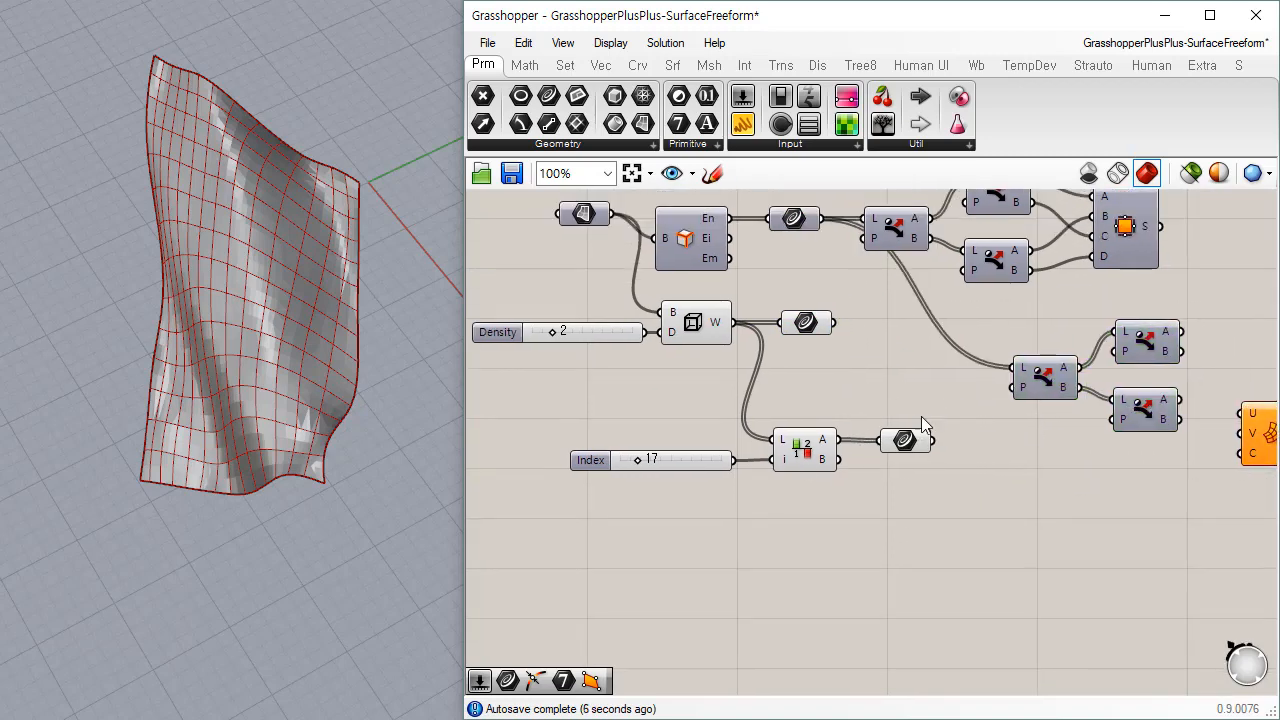
Step: Reposition the Split List group slightly closer to Brep Wireframe and shift its Index slider
drag(952, 326, 662, 497)
drag(800, 457, 811, 431)
click(723, 451)
scroll(723, 451, up, 2)
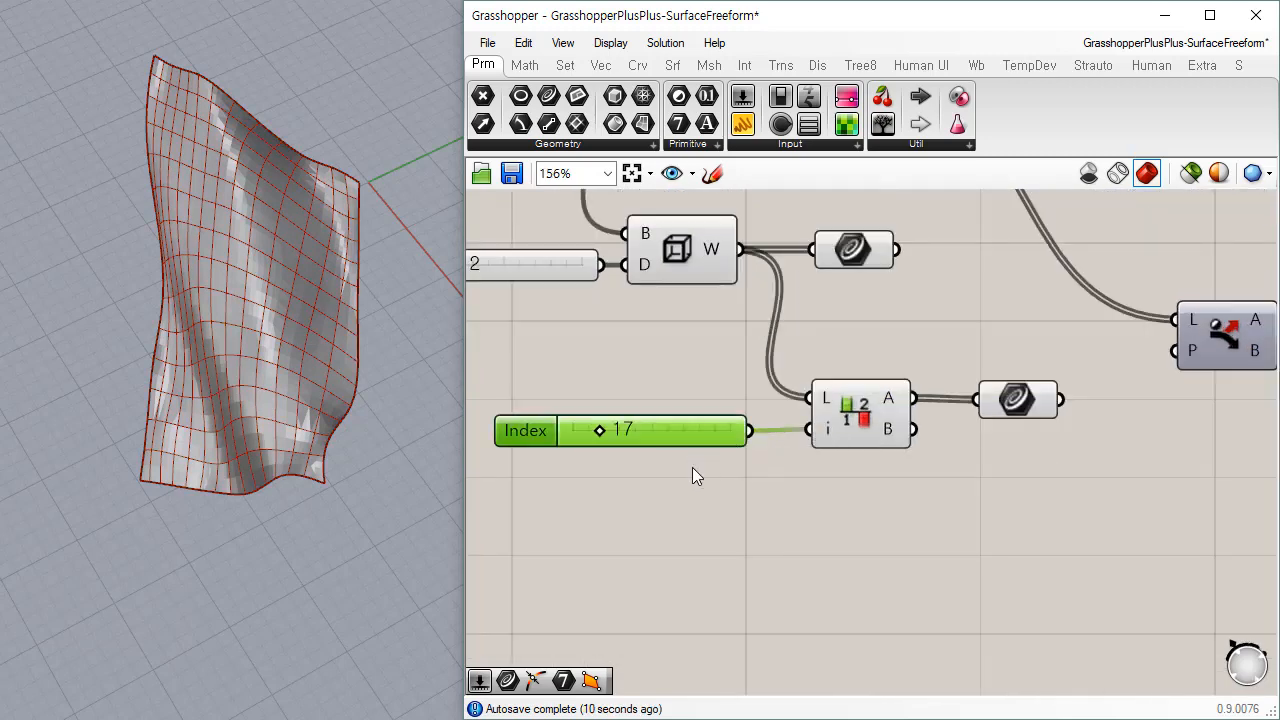
drag(692, 467, 696, 500)
scroll(876, 436, up, 2)
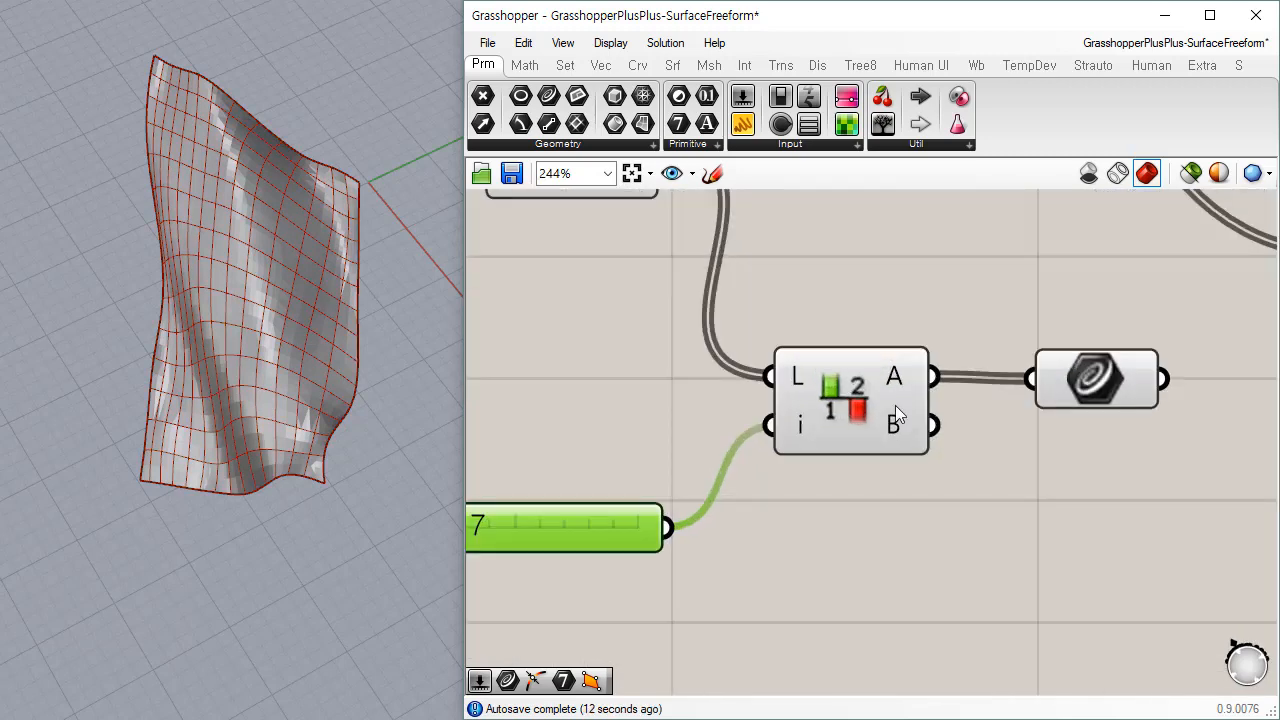
Step: Nudge the Index slider toward Split List and move the Curve parameter on its A output farther away
scroll(895, 410, up, 2)
mouse_move(906, 408)
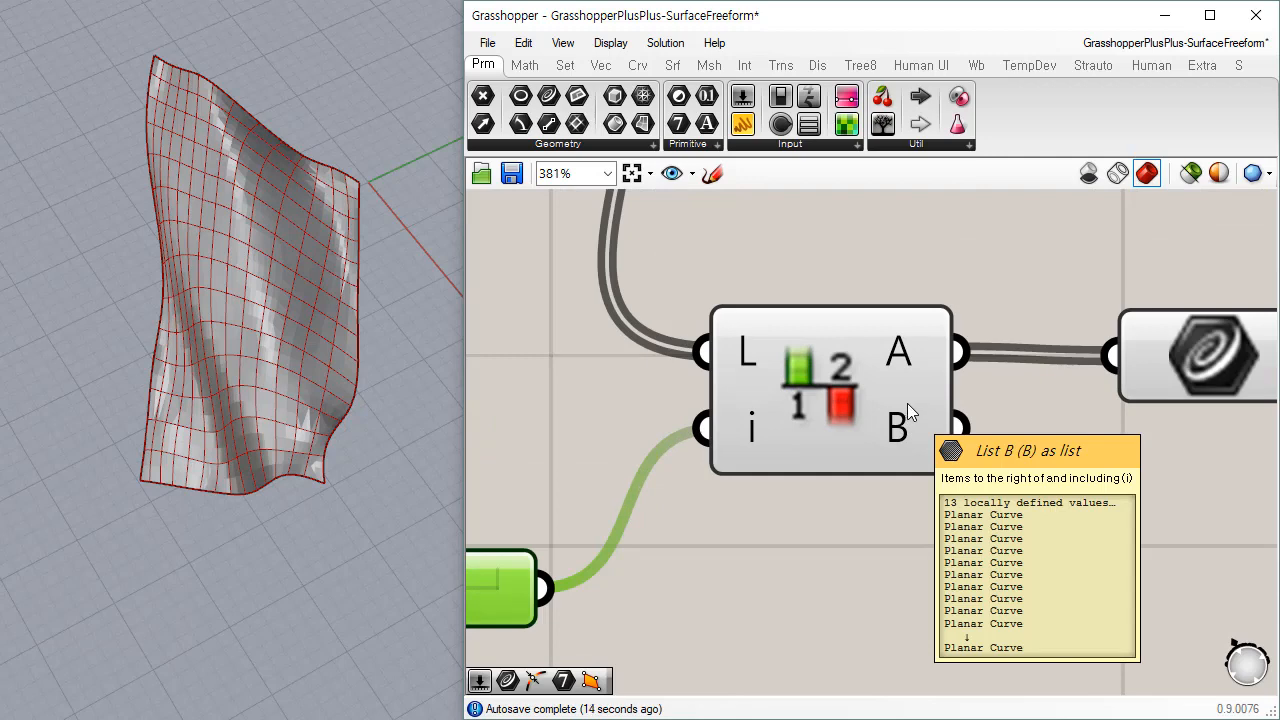
mouse_move(757, 432)
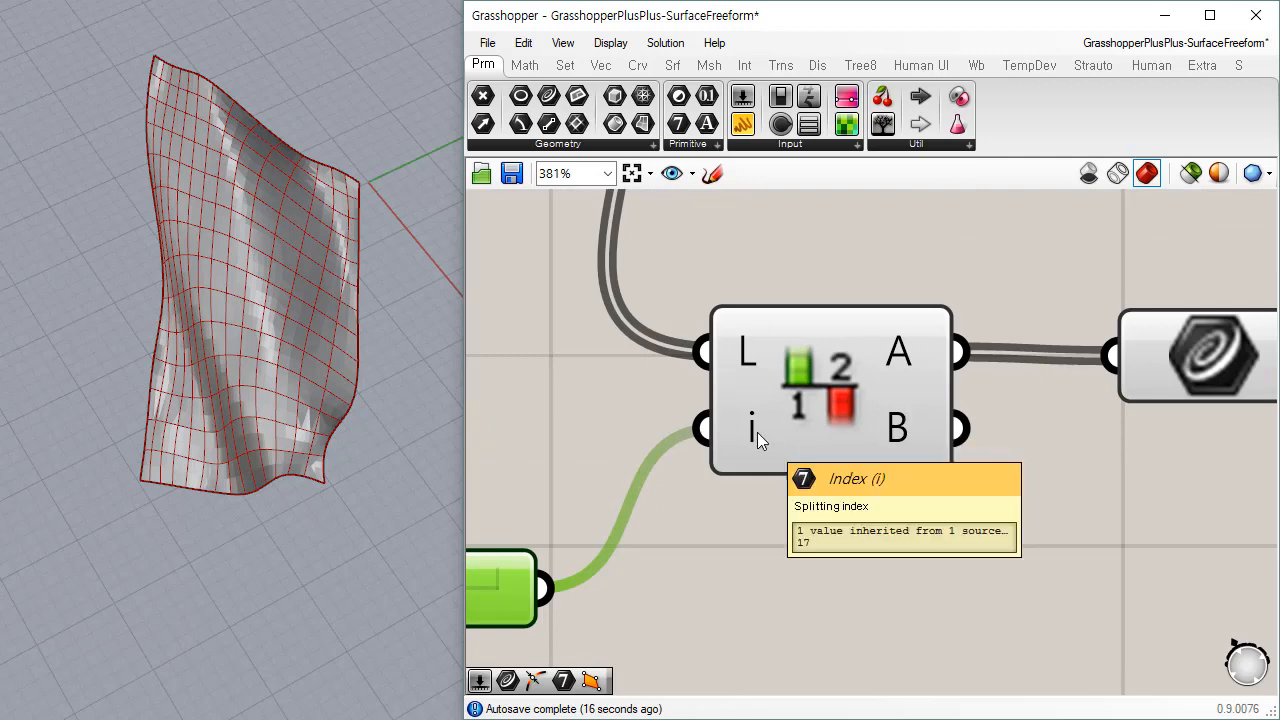
scroll(757, 432, down, 4)
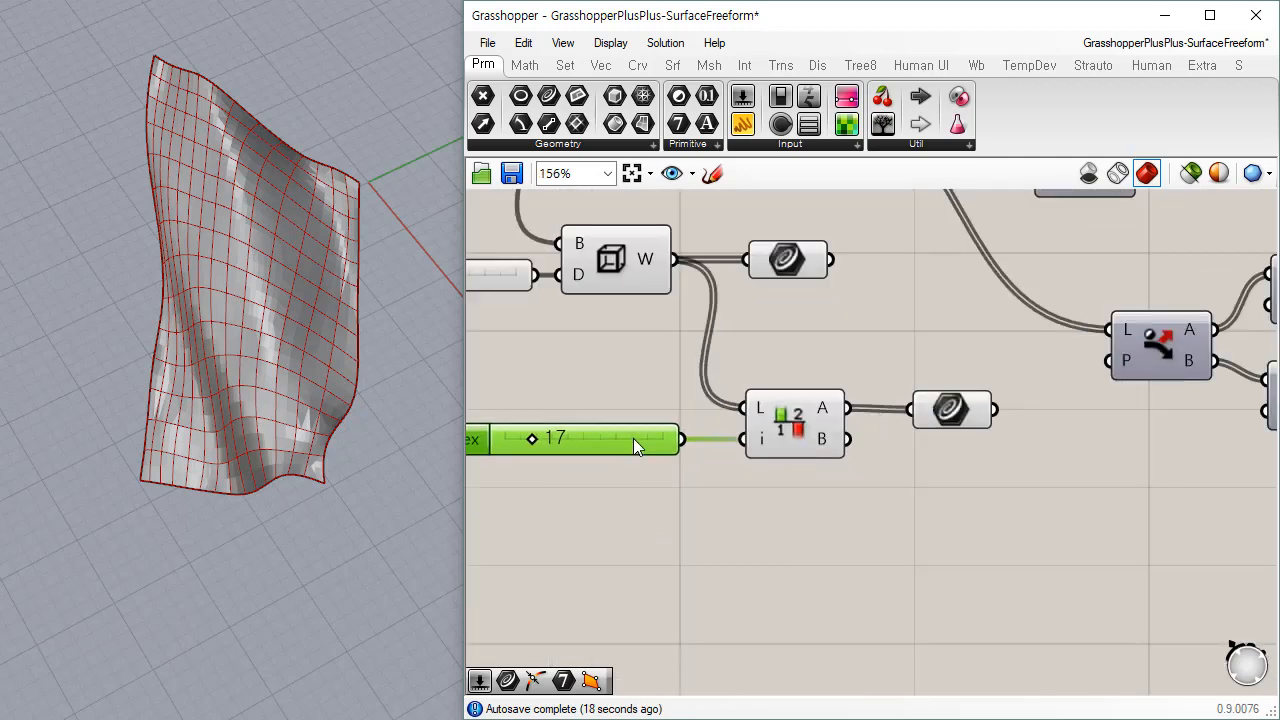
drag(633, 438, 641, 438)
click(861, 460)
drag(960, 418, 1022, 412)
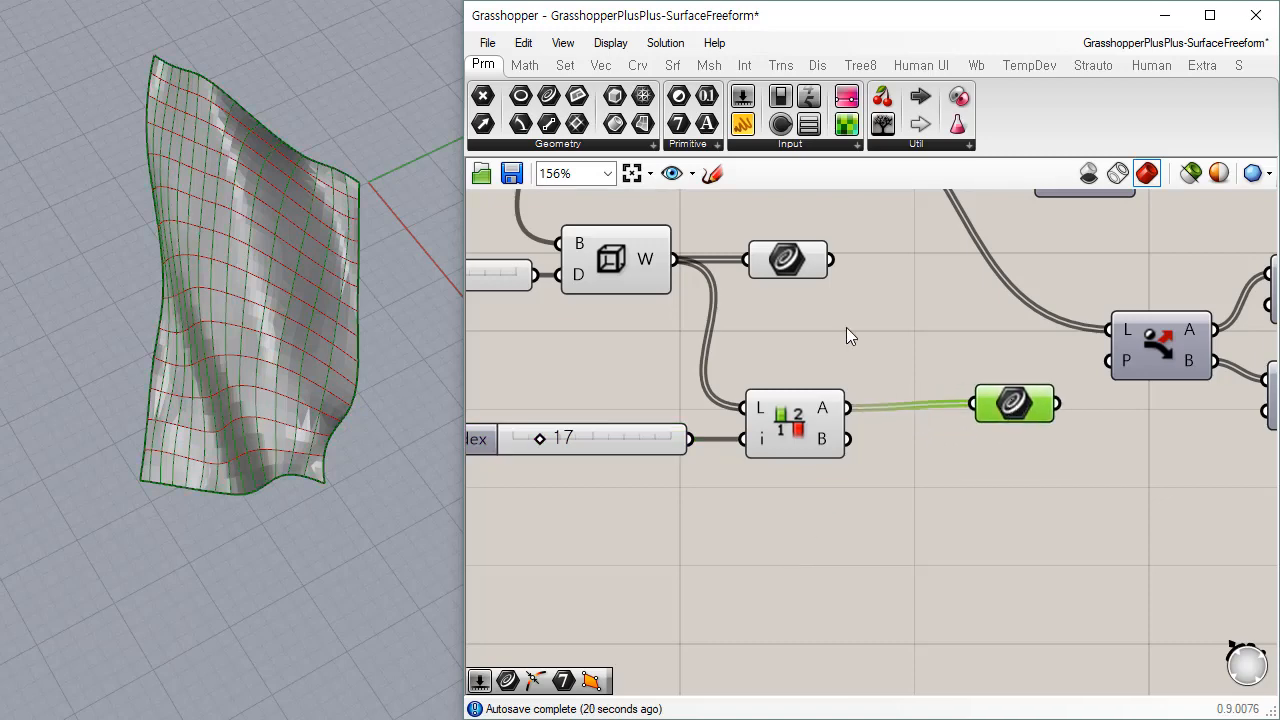
Step: Duplicate Split List with its Index slider, feed the copy from the original's A output, and place the pair diagonally beyond the original
drag(846, 327, 562, 511)
alt+drag(810, 445, 830, 604)
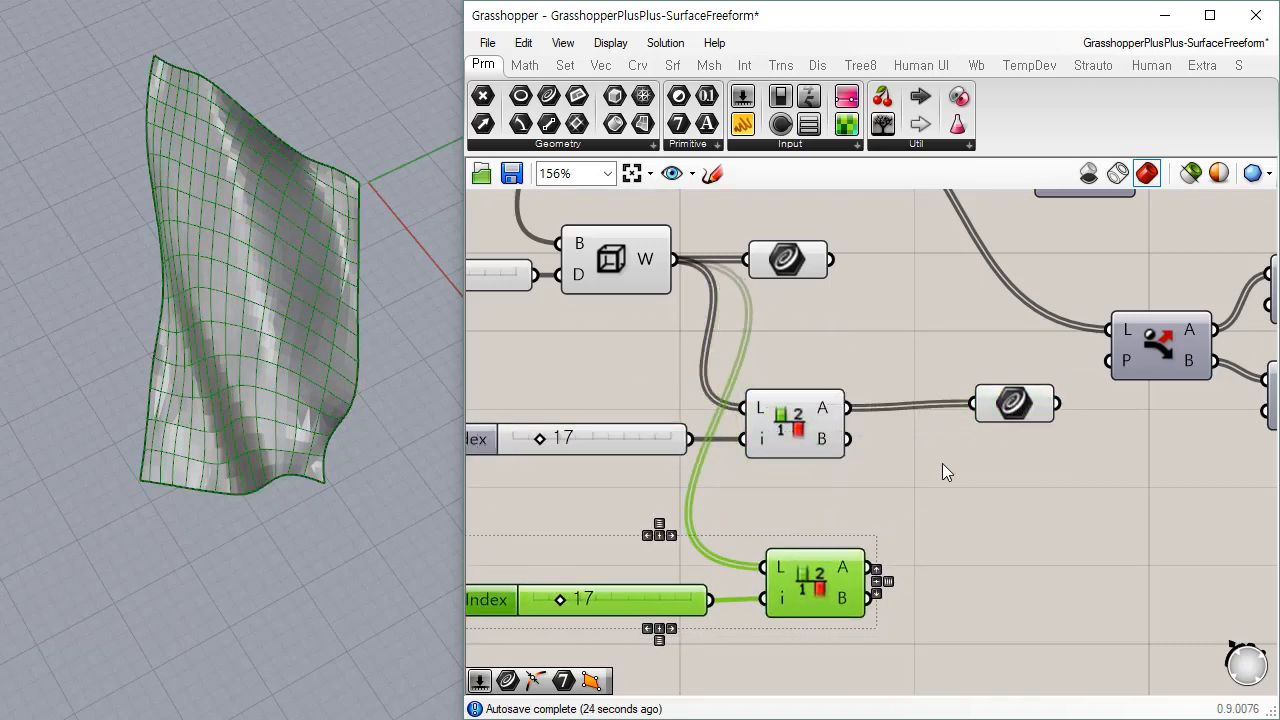
drag(847, 408, 765, 568)
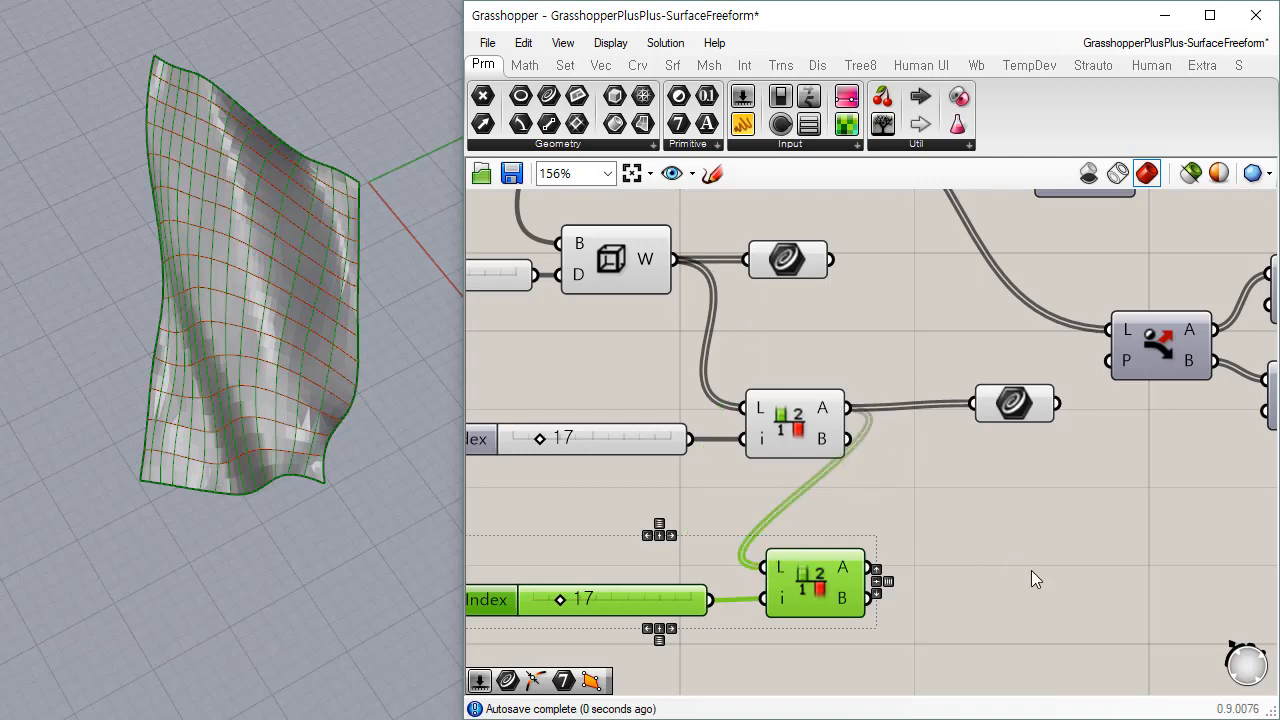
drag(872, 512, 685, 618)
drag(826, 576, 965, 515)
click(936, 602)
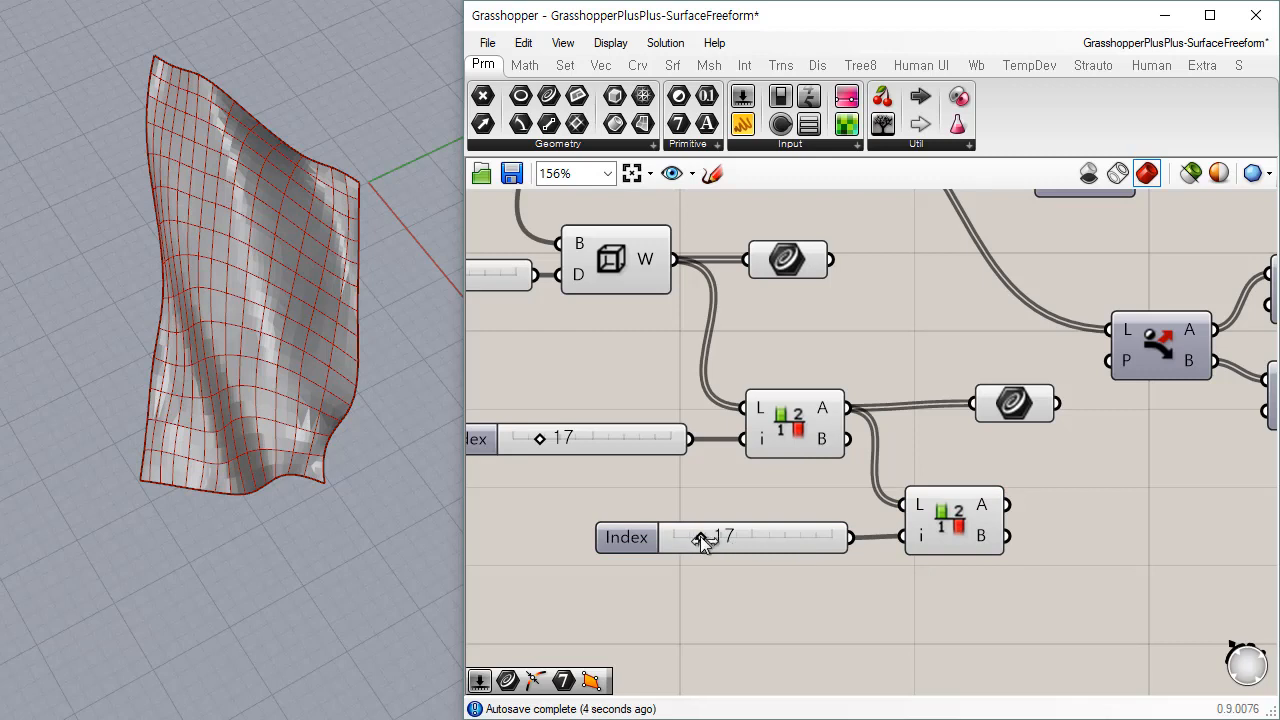
Step: Set the duplicated Index slider to 4 and connect the second Split List's B output to the repositioned Curve parameter
drag(700, 536, 683, 559)
drag(1016, 405, 1112, 440)
drag(1006, 504, 1090, 514)
drag(1006, 536, 1106, 538)
click(1100, 568)
Step: Examine which surface curves Brep Wireframe, the two Split Lists and the Curve parameters each hold, comparing the second Split List's A and B outputs
click(615, 276)
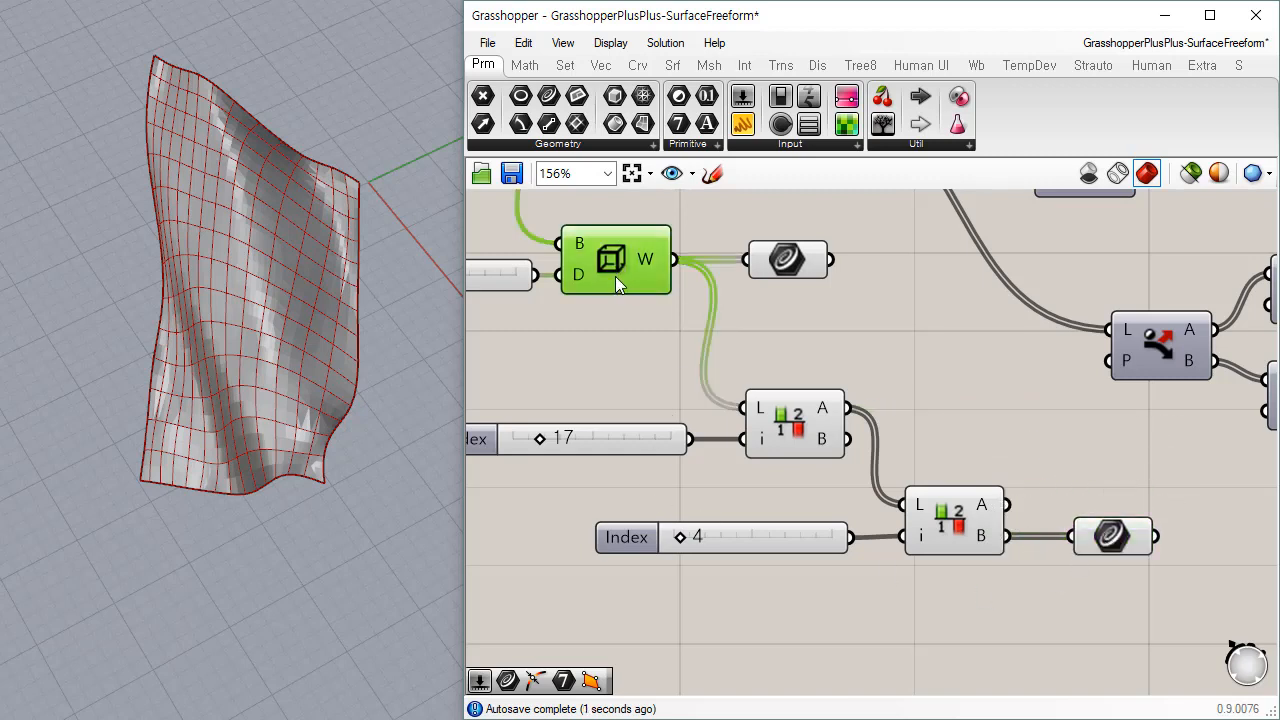
click(653, 336)
click(788, 260)
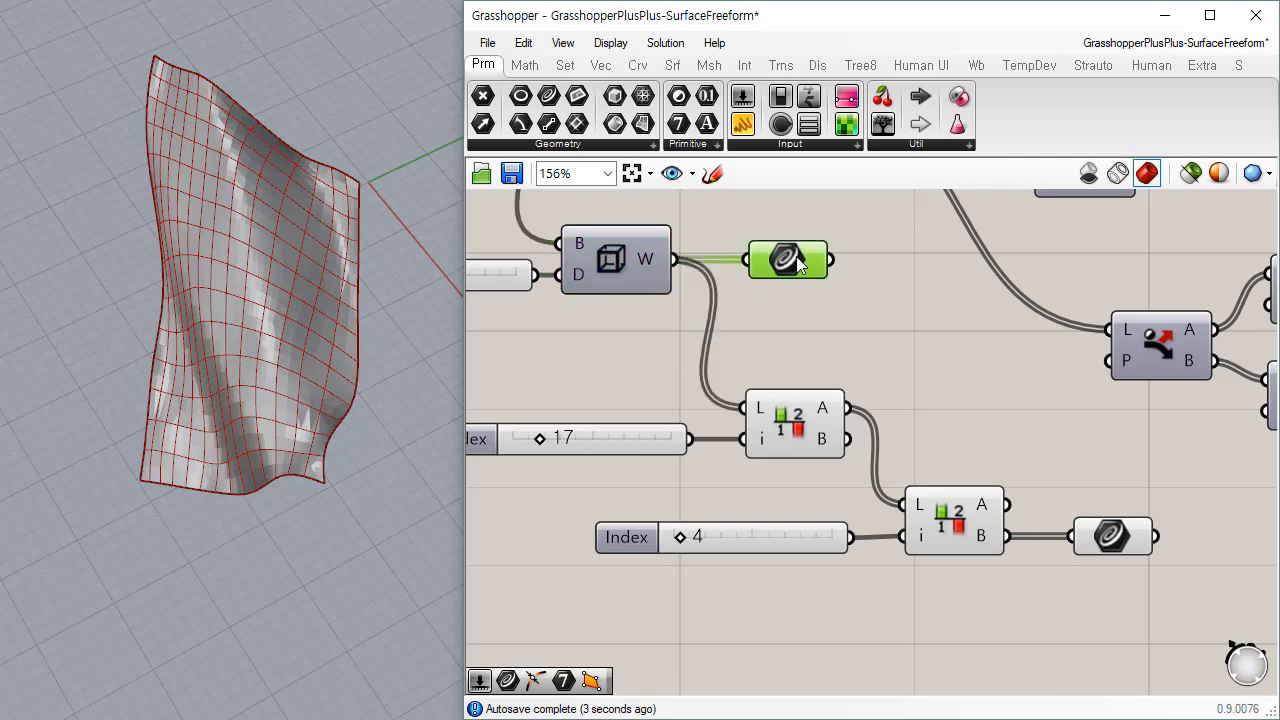
click(812, 430)
click(965, 530)
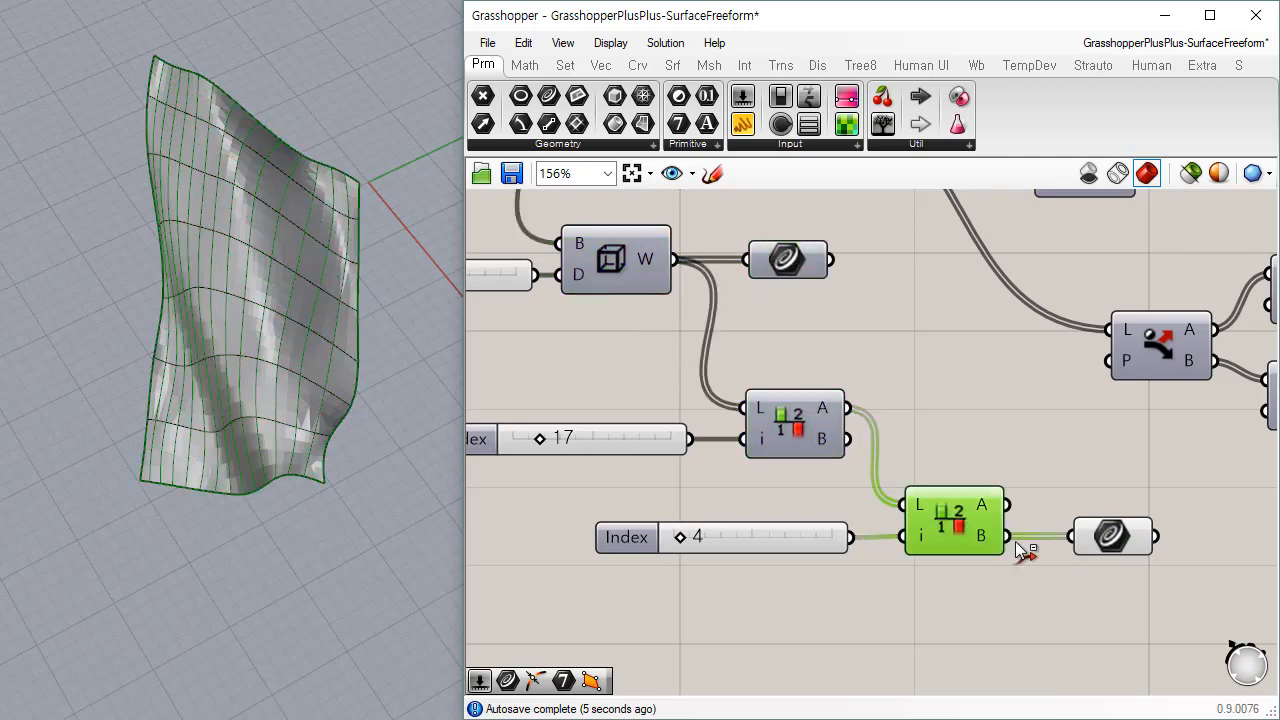
click(1068, 623)
click(1110, 540)
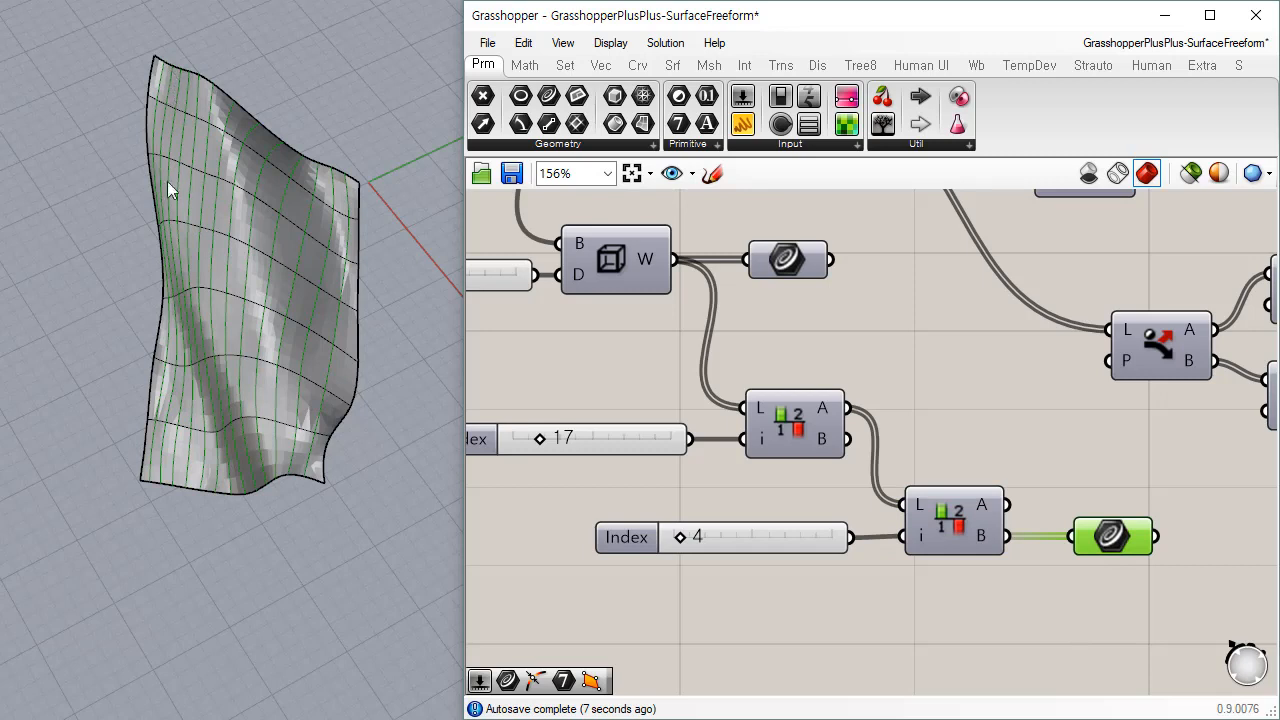
drag(1006, 504, 1092, 540)
drag(1015, 536, 1104, 537)
Step: Connect the second Split List's A output to the first duplicated Dispatch's list input, replacing its old source, and shift Network Surface farther along
scroll(914, 466, down, 3)
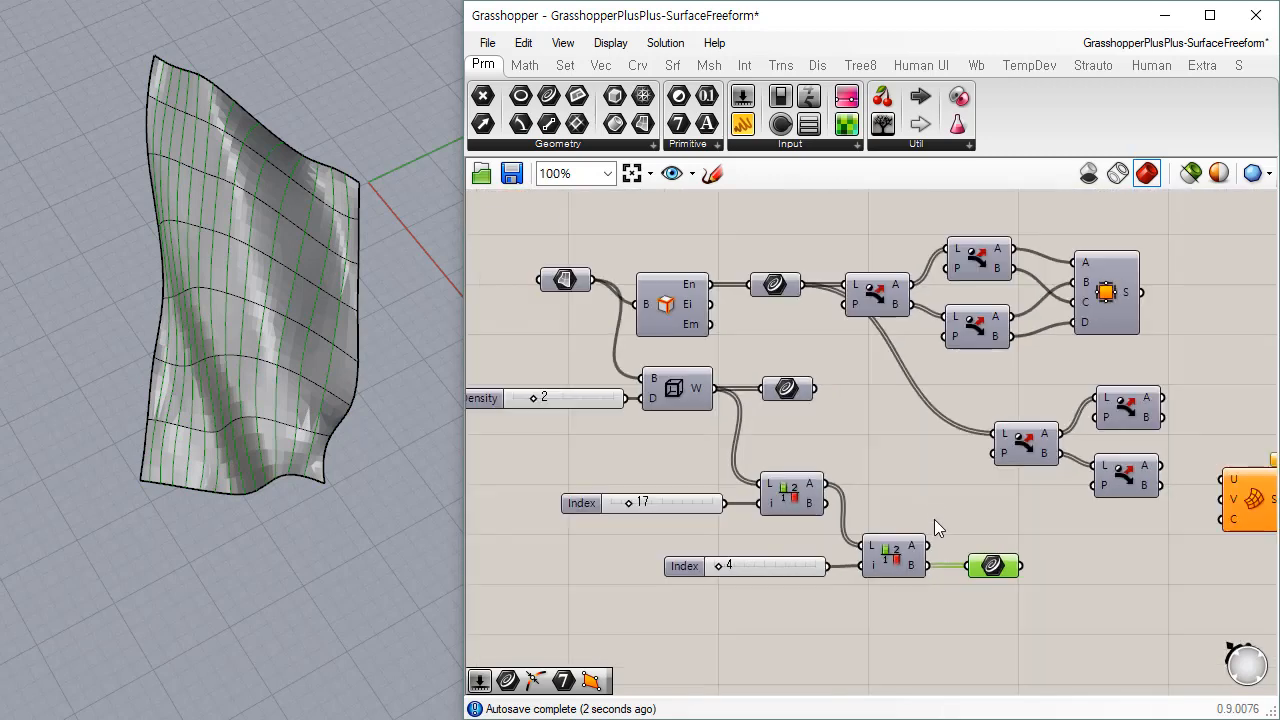
drag(927, 545, 997, 433)
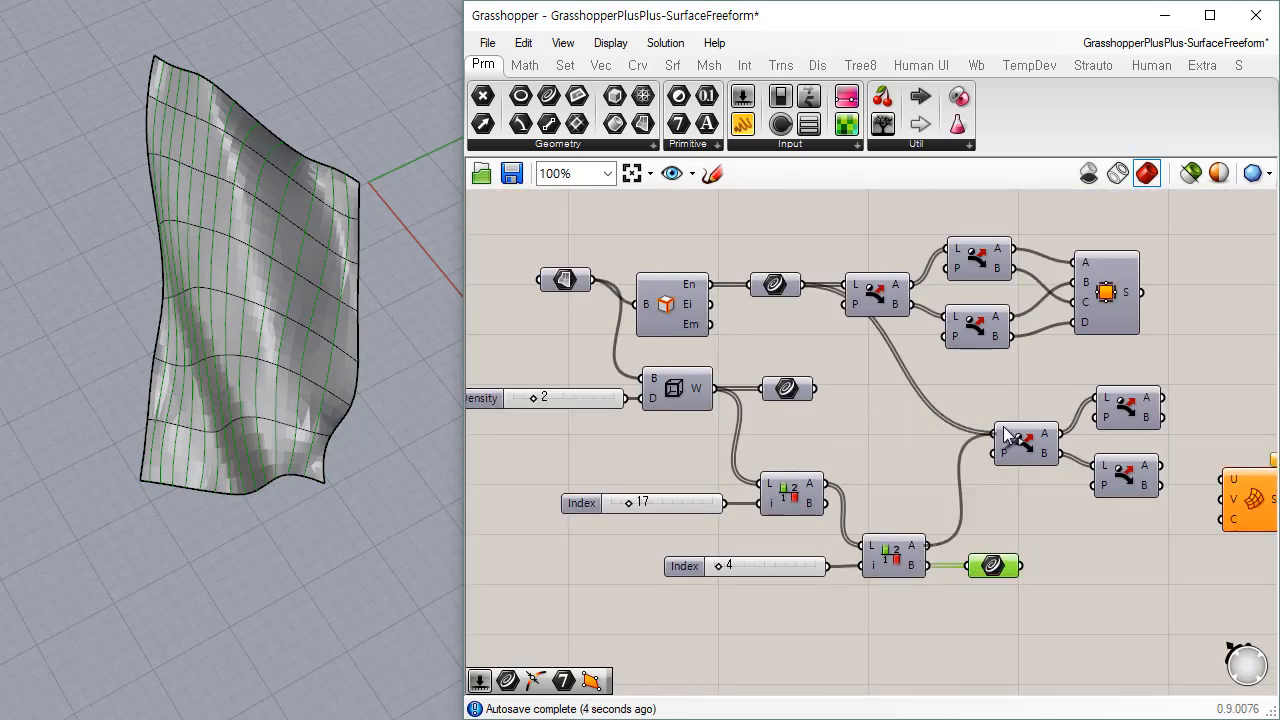
click(1092, 540)
right_drag(1121, 427, 935, 418)
drag(1068, 493, 1117, 509)
click(806, 556)
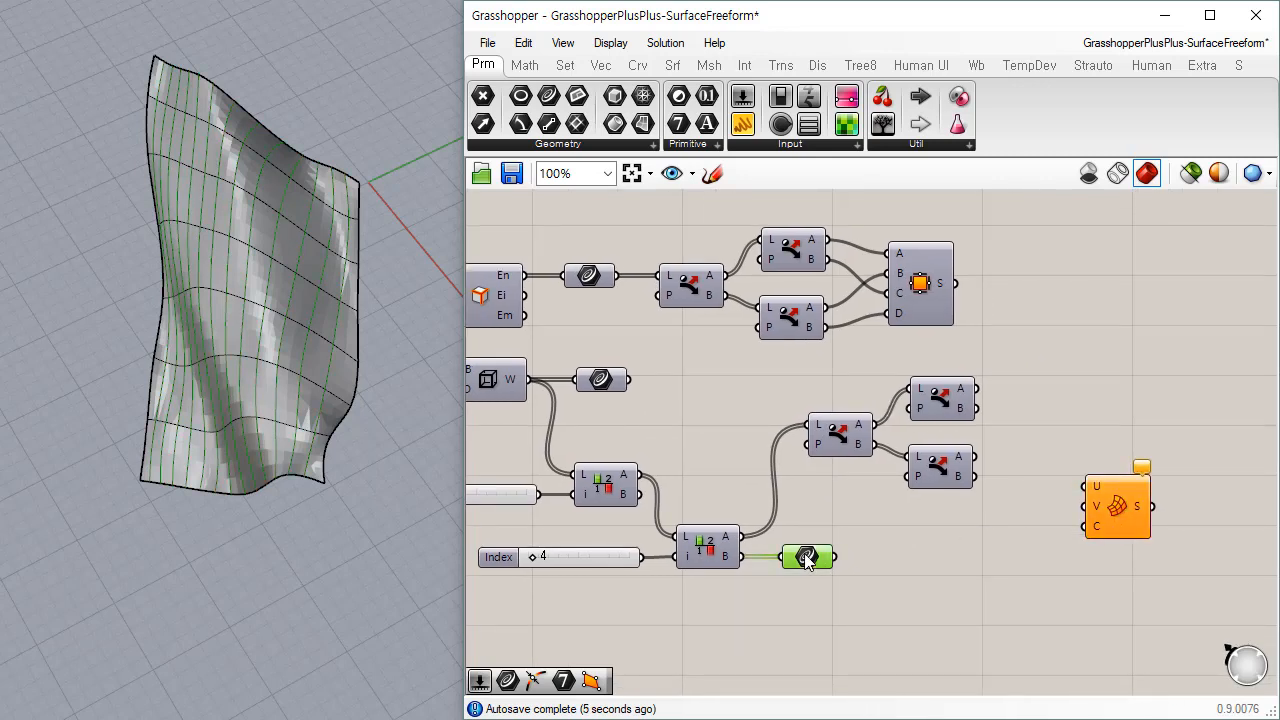
click(740, 420)
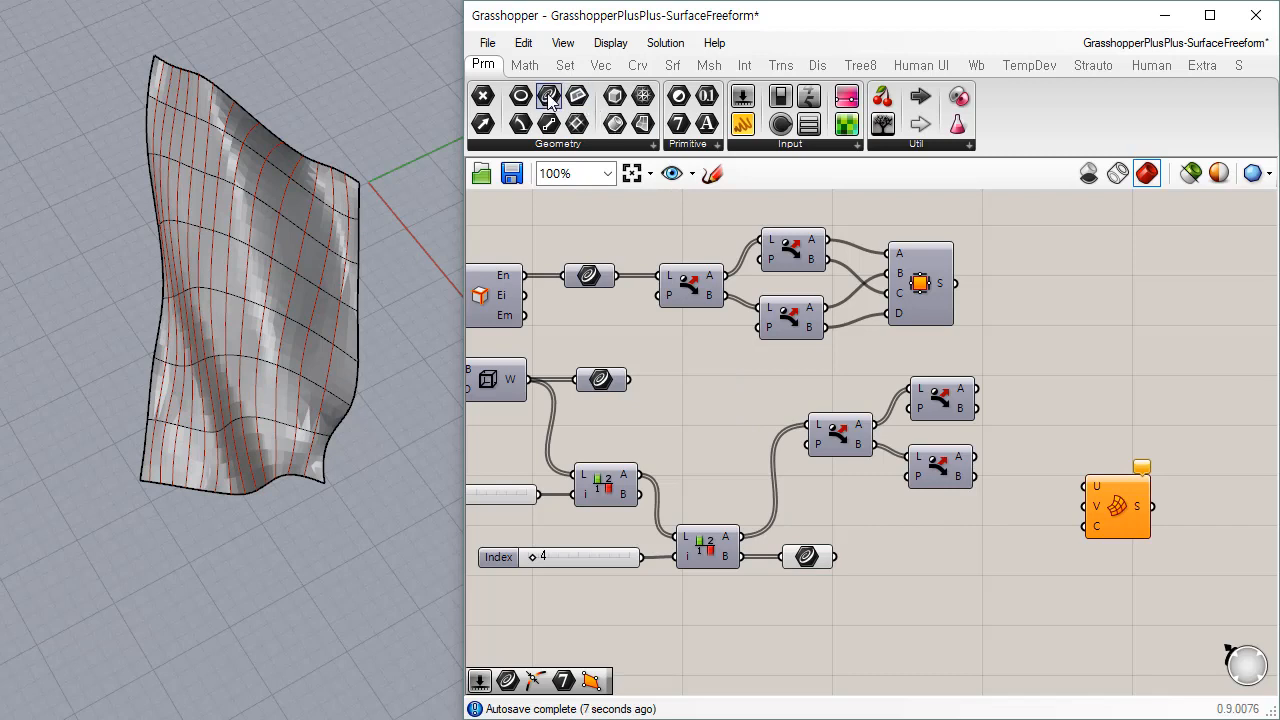
Step: Add a Curve parameter after the upper duplicated Dispatch and connect that Dispatch's B output to it
drag(548, 95, 1055, 384)
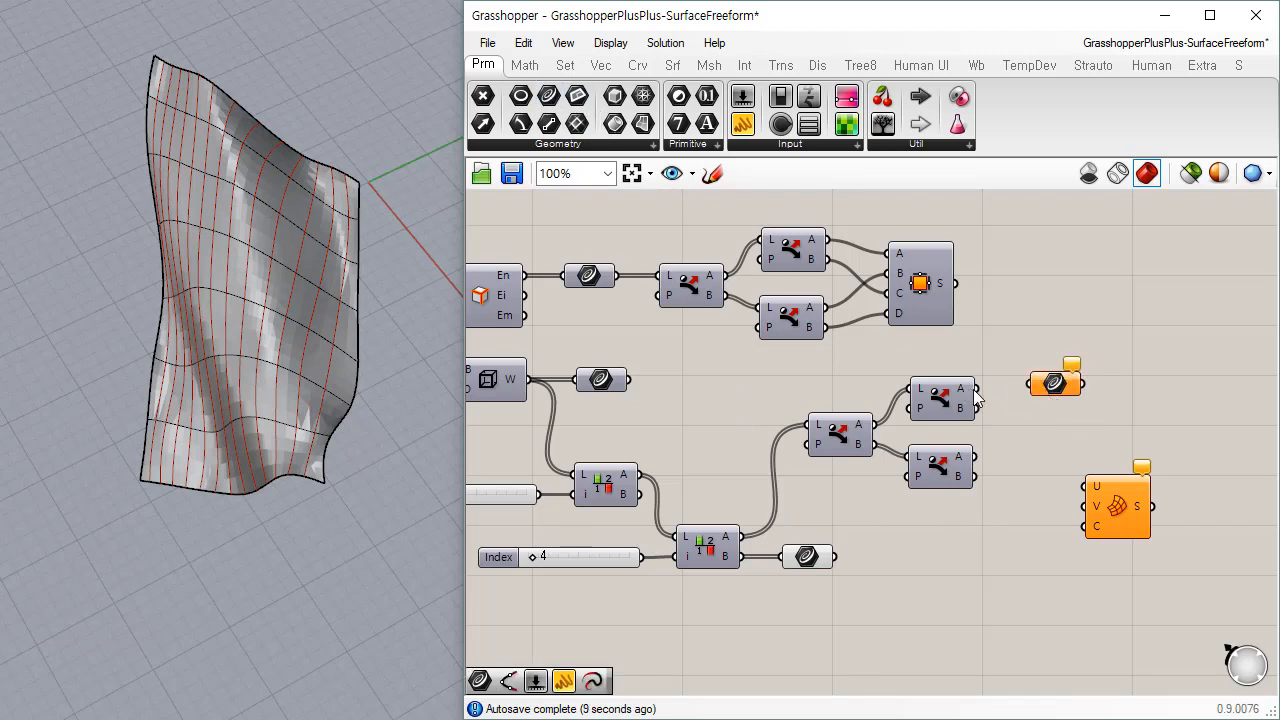
drag(977, 389, 1069, 403)
click(1000, 405)
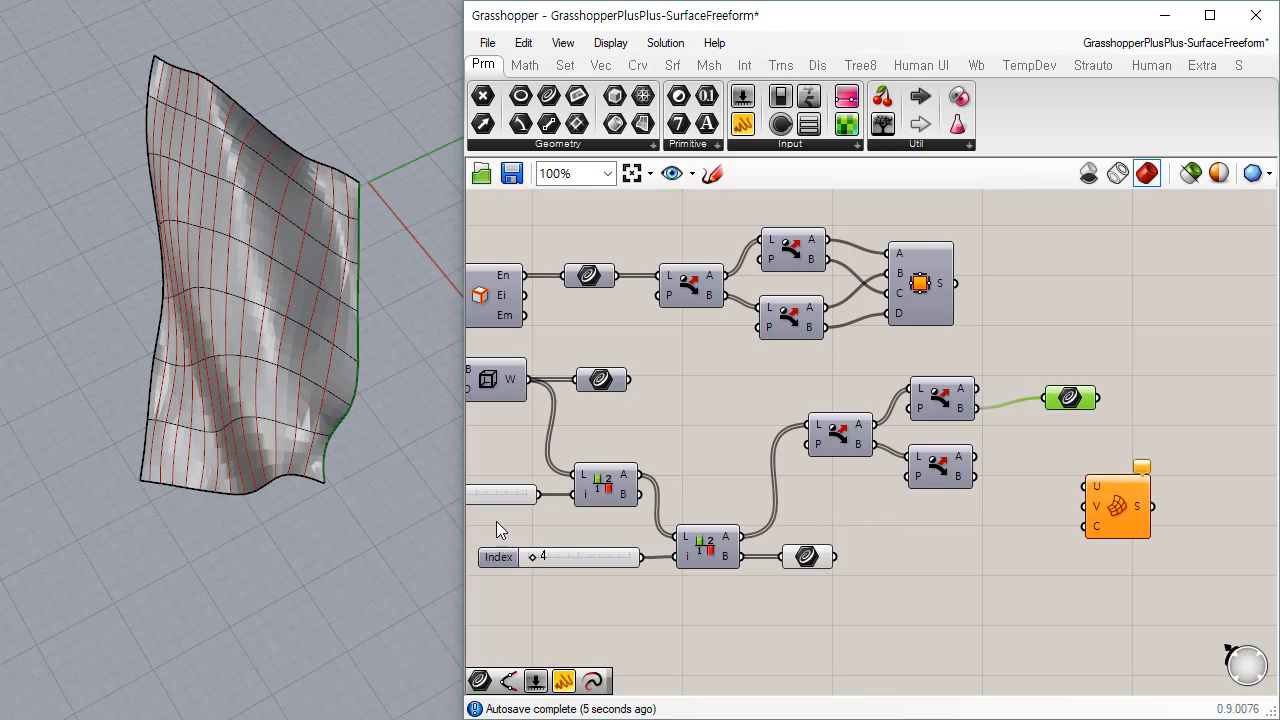
right_drag(496, 531, 604, 518)
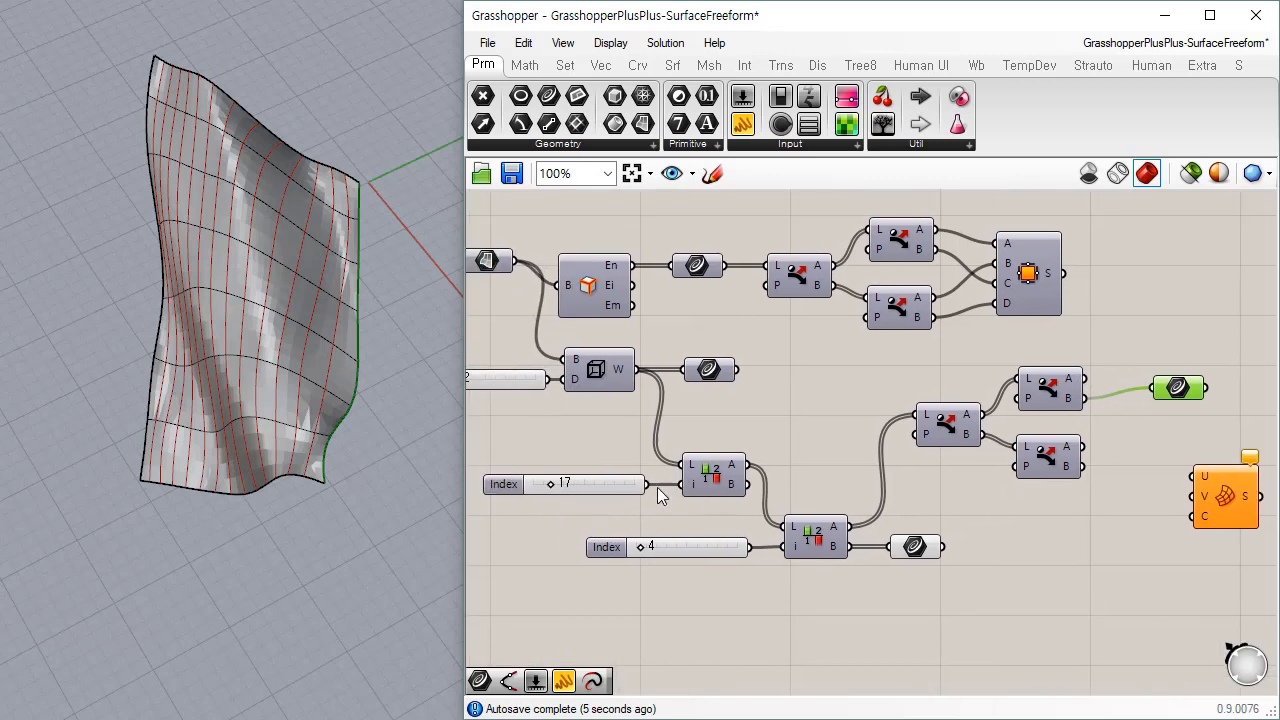
click(925, 548)
drag(748, 481, 902, 545)
click(1179, 386)
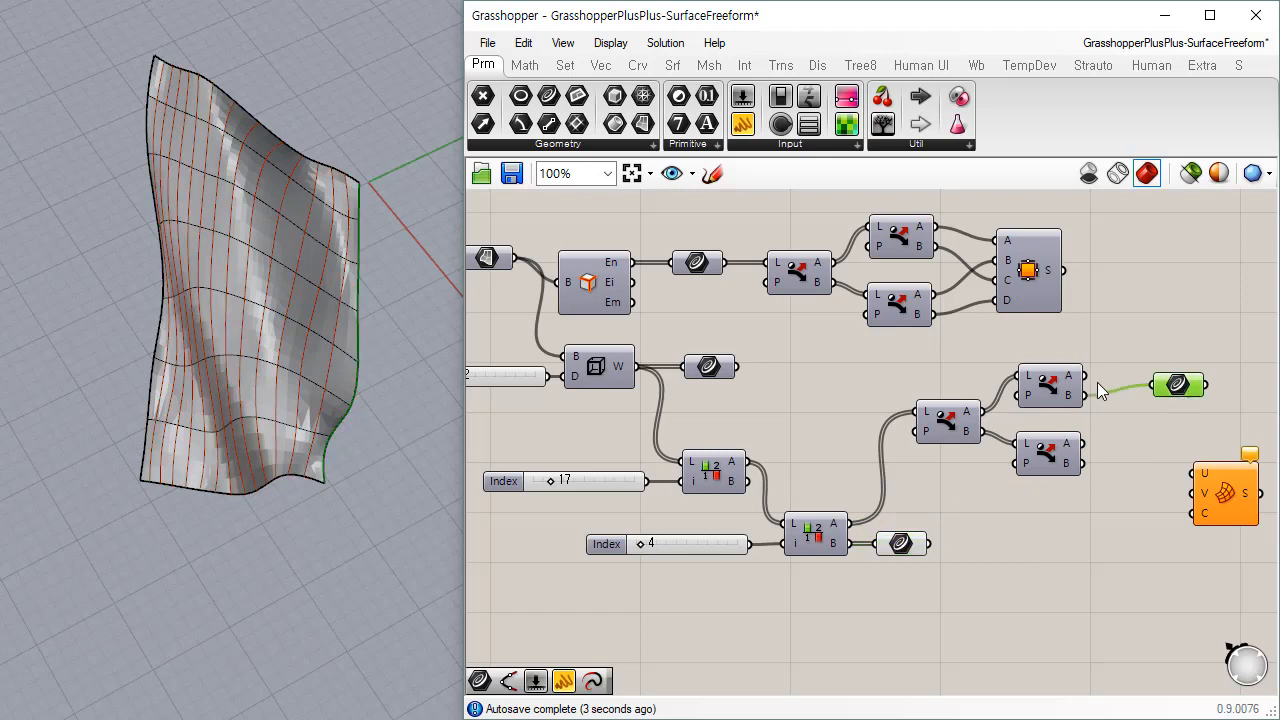
Step: Merge the upper Dispatch's A and B outputs with the second Split List's interior curves in the new Curve parameter
drag(1100, 390, 1085, 376)
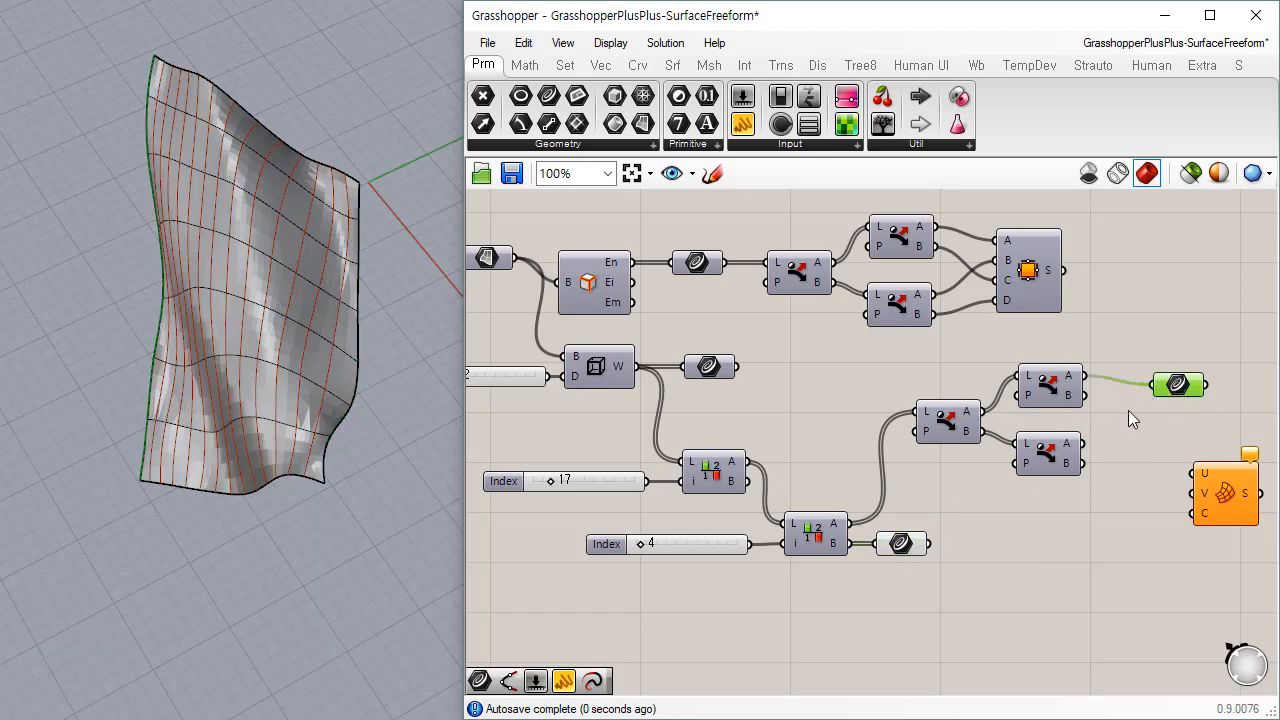
shift+drag(928, 543, 1151, 386)
right_drag(1190, 393, 988, 392)
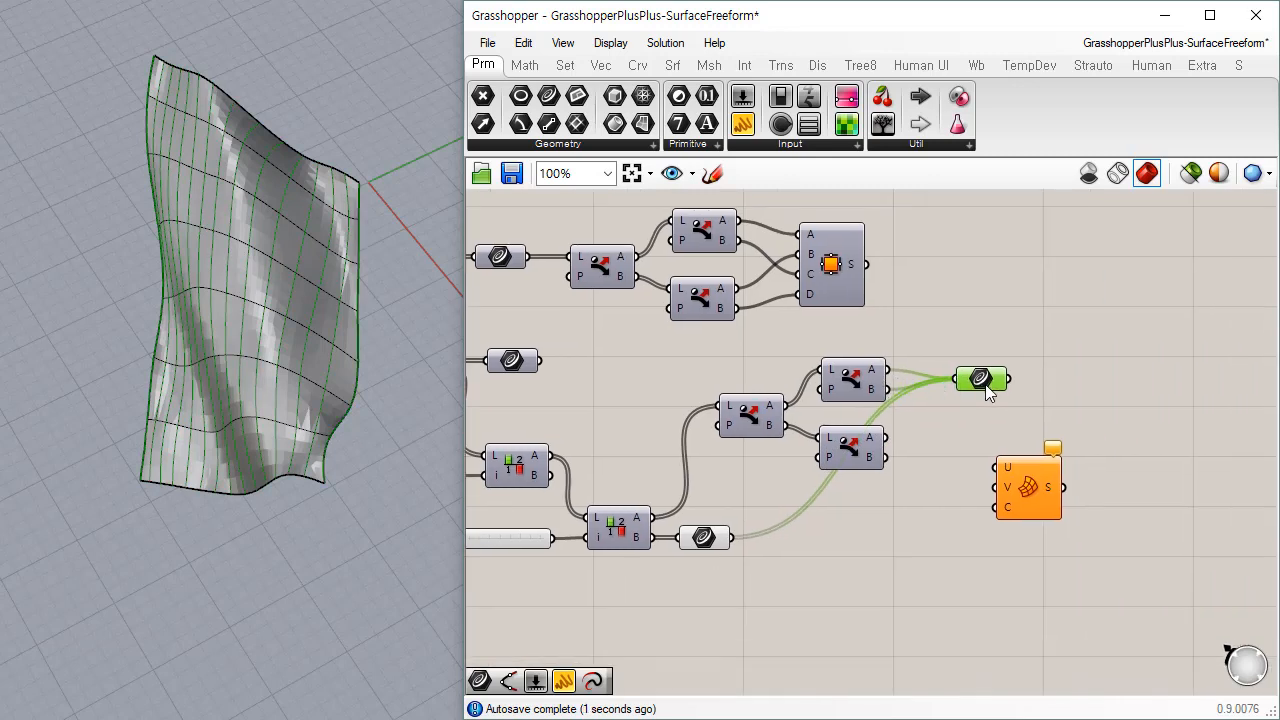
Step: Shift the merged Curve parameter slightly away from the Dispatch and place Network Surface beyond it at about the same height
mouse_move(986, 383)
mouse_move(986, 383)
mouse_down()
mouse_move(986, 398)
mouse_move(1010, 380)
mouse_up()
drag(1035, 490, 1139, 412)
drag(1000, 385, 989, 386)
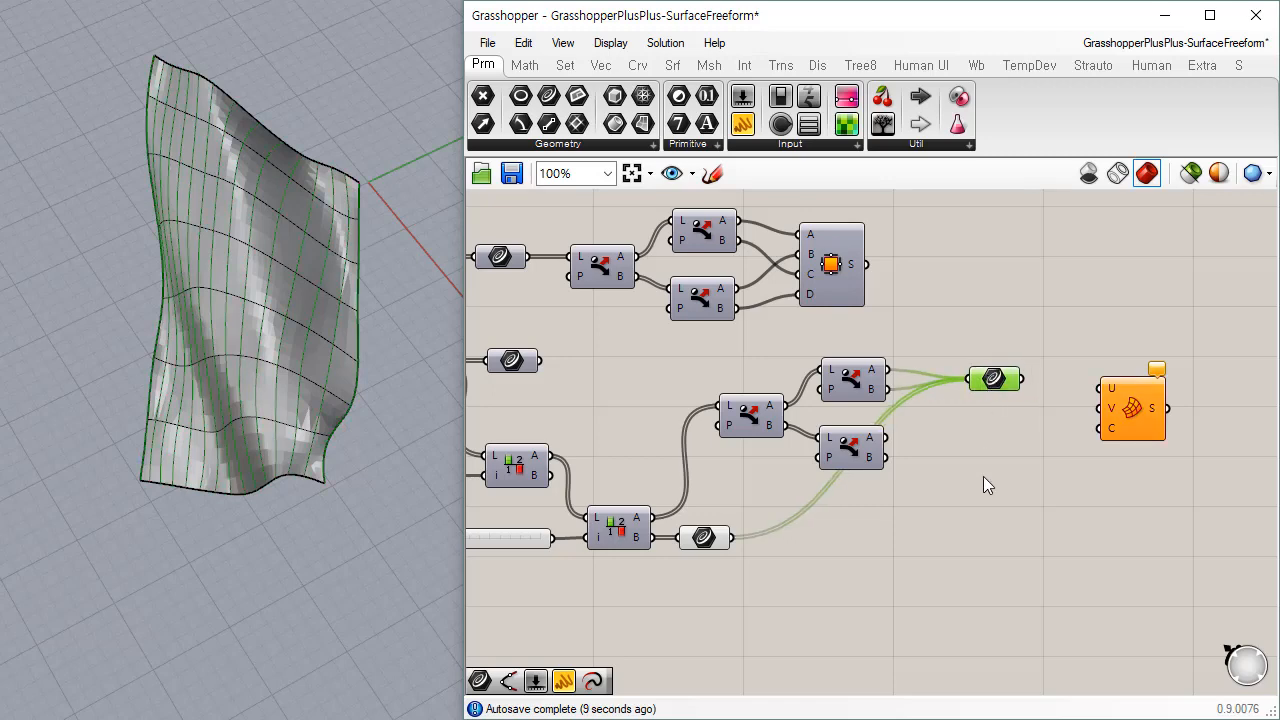
click(896, 508)
click(993, 386)
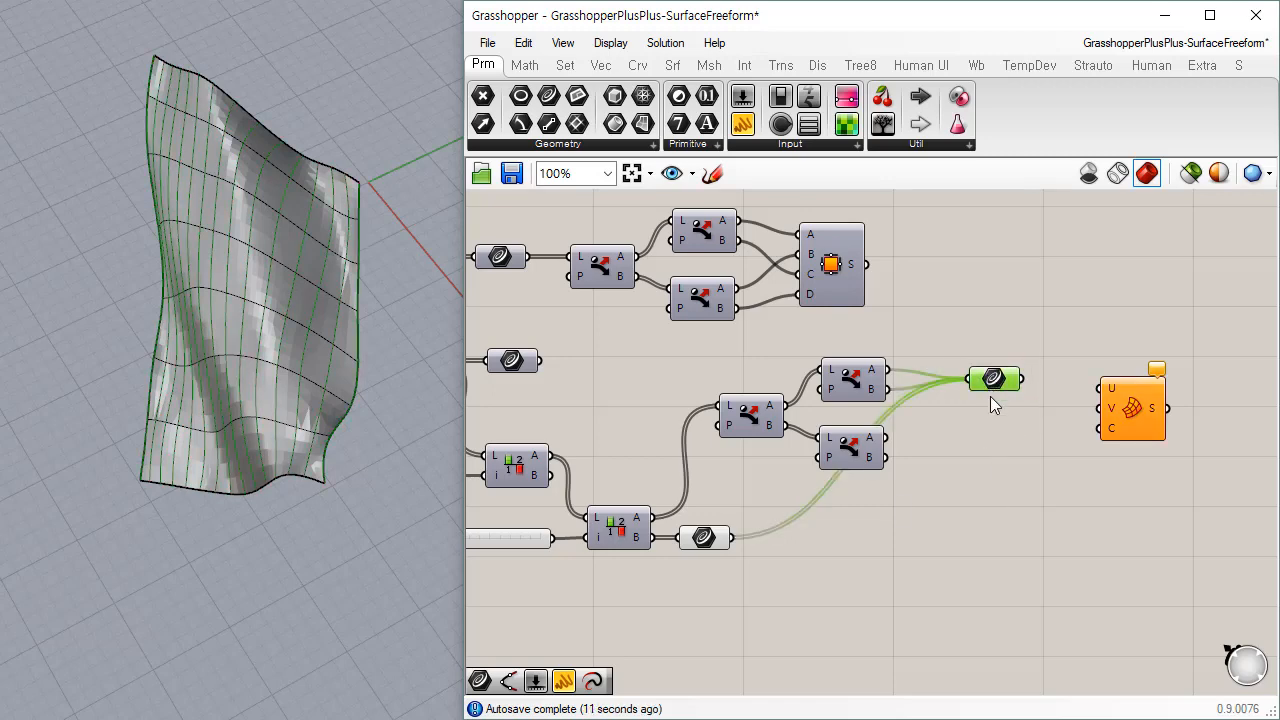
click(985, 485)
Step: Add a second Curve parameter below the first and merge the lower Dispatch's A and B outputs with the first Split List's B output in it
drag(548, 95, 995, 443)
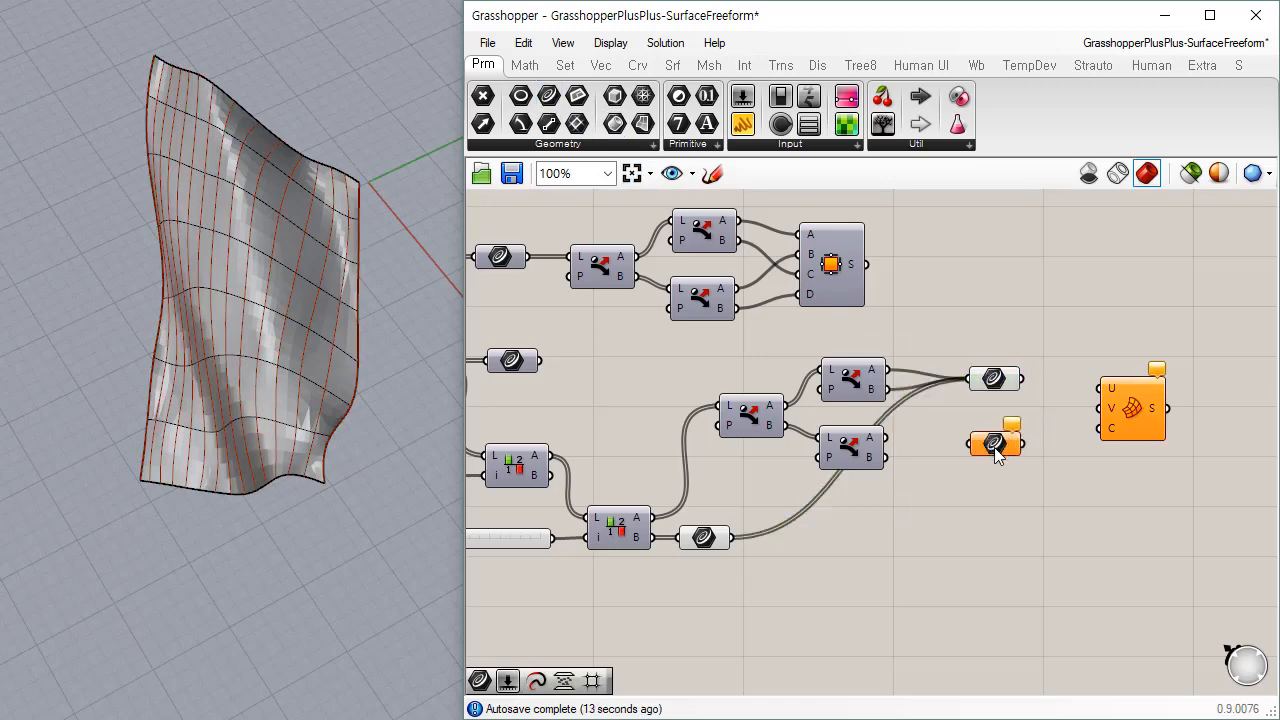
drag(884, 437, 1004, 444)
click(914, 489)
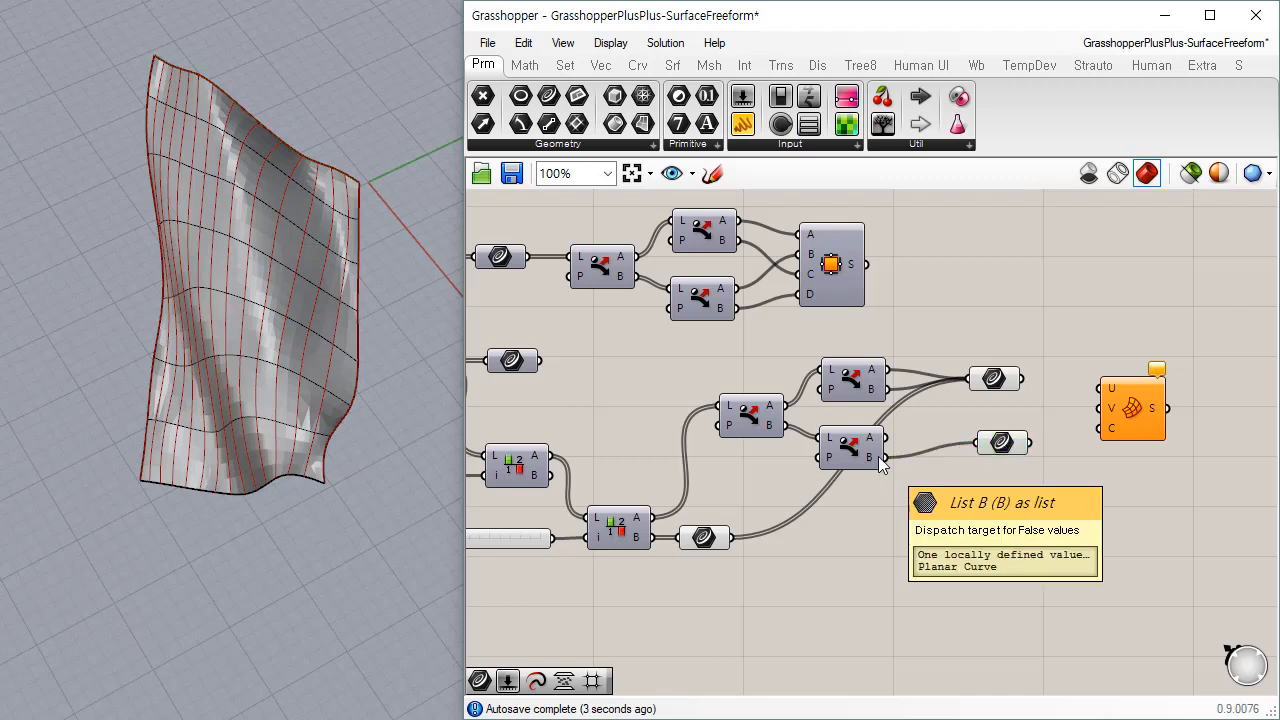
drag(886, 437, 979, 443)
click(1013, 450)
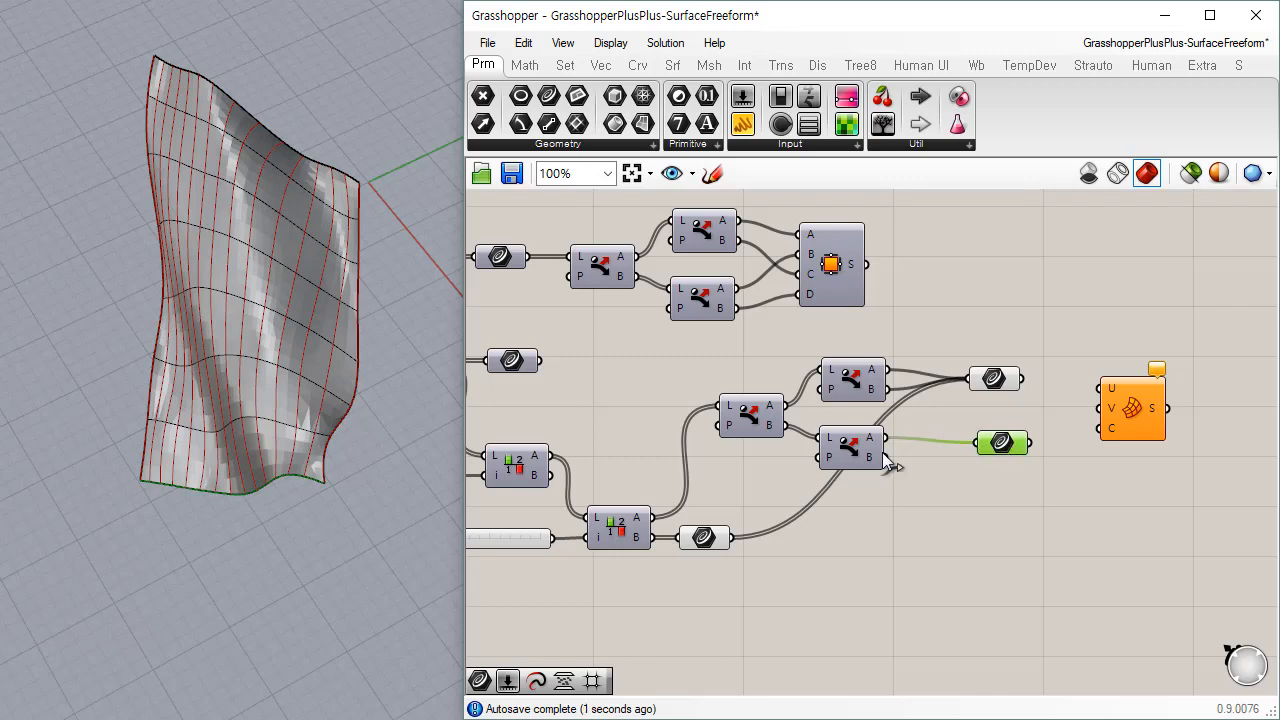
drag(548, 475, 972, 455)
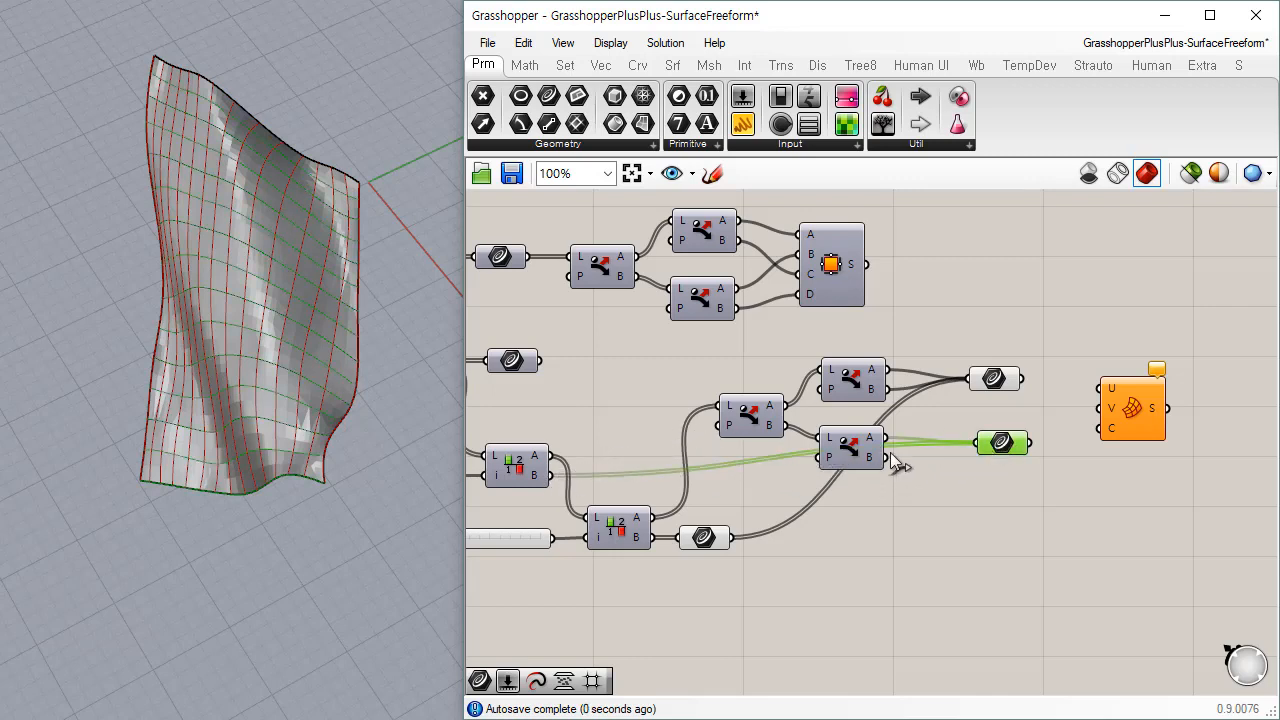
drag(999, 448, 990, 452)
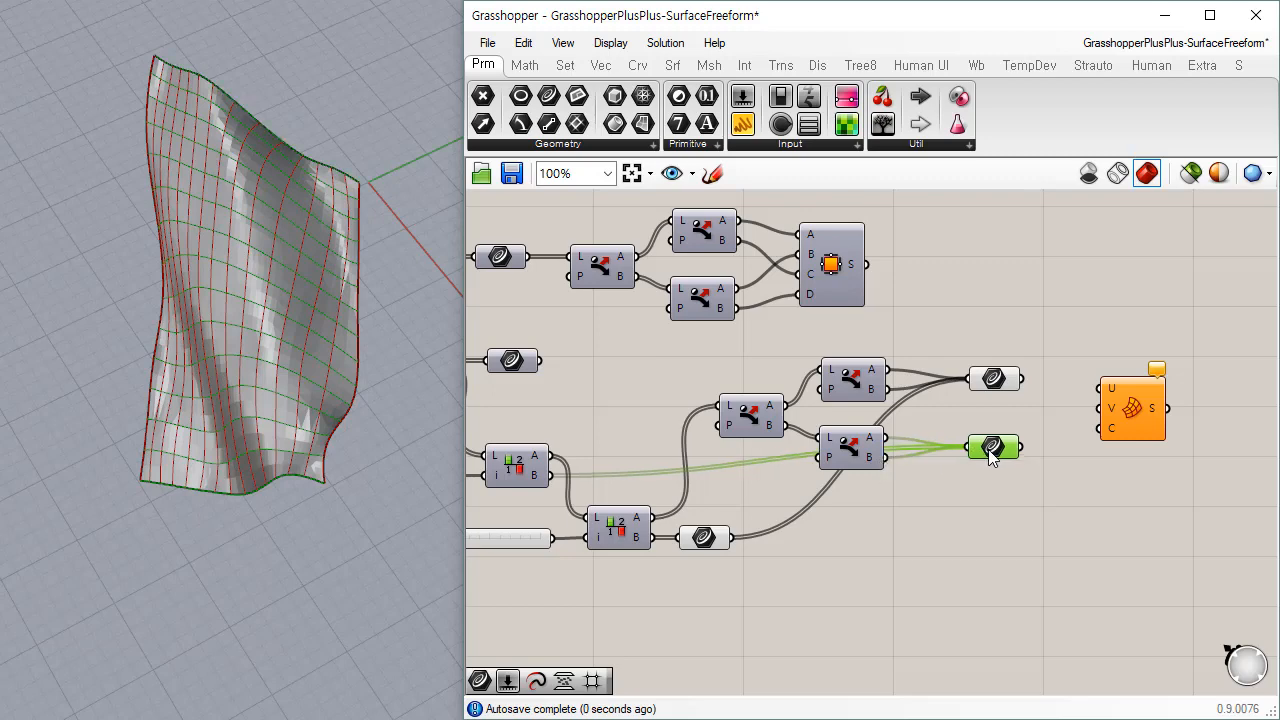
Step: Check the curve direction held by each merged Curve parameter and stack the two parameters close together in front of Network Surface
click(994, 380)
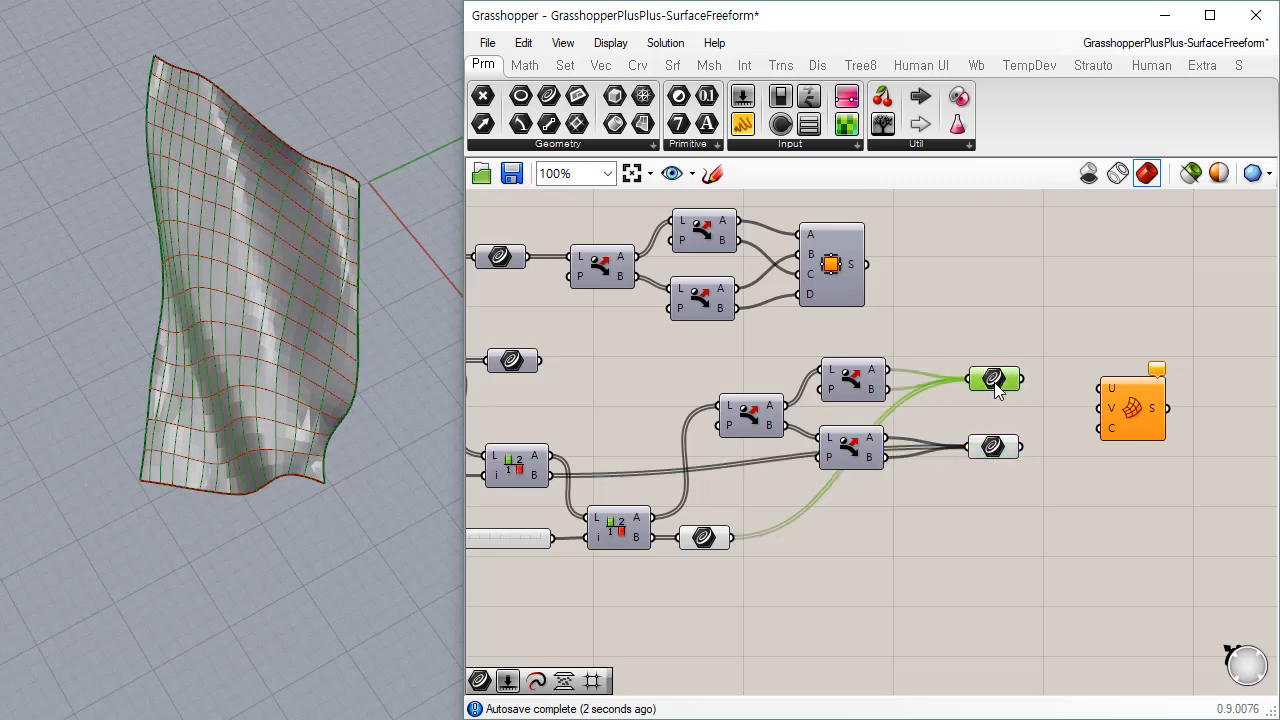
click(994, 447)
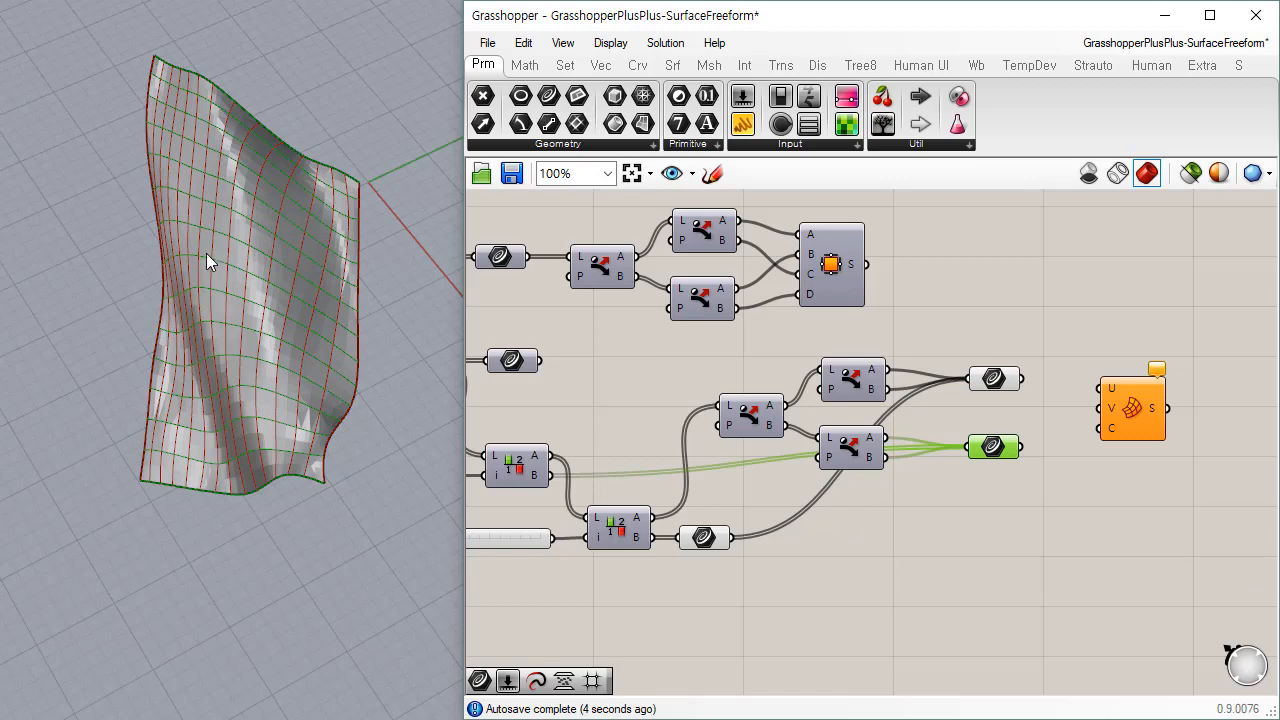
right_drag(336, 412, 266, 474)
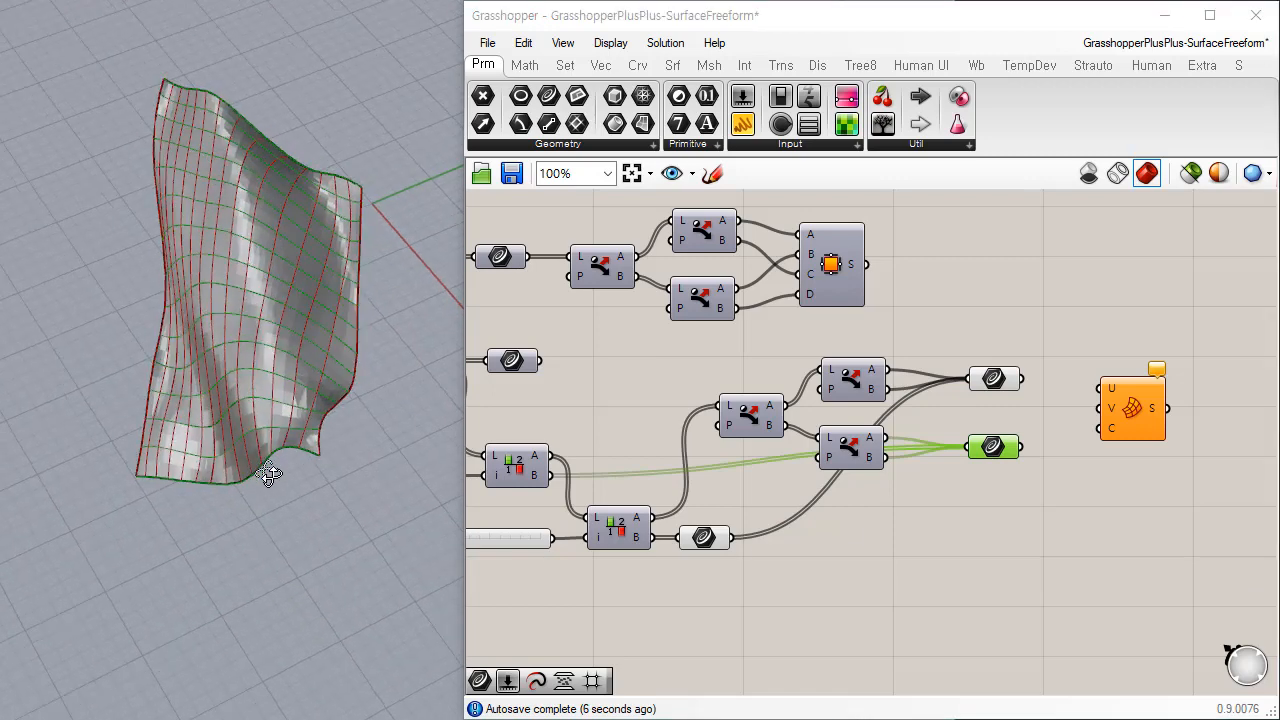
click(987, 517)
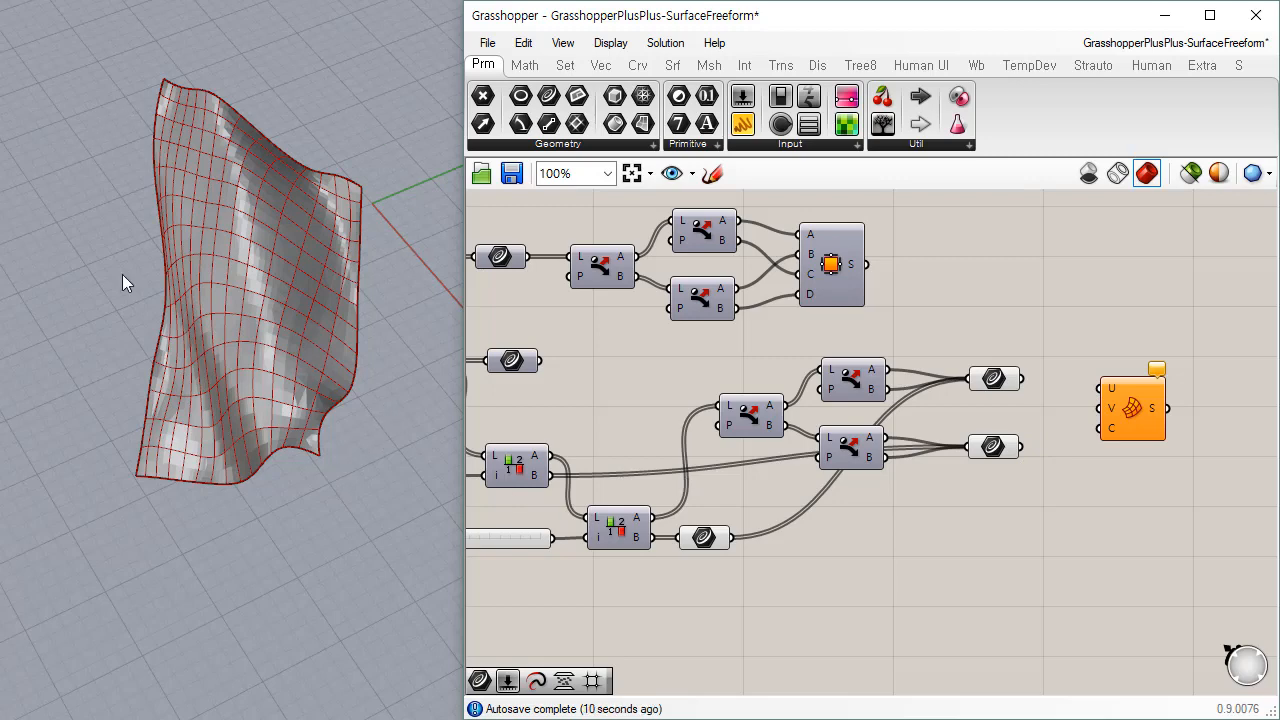
scroll(924, 417, up, 4)
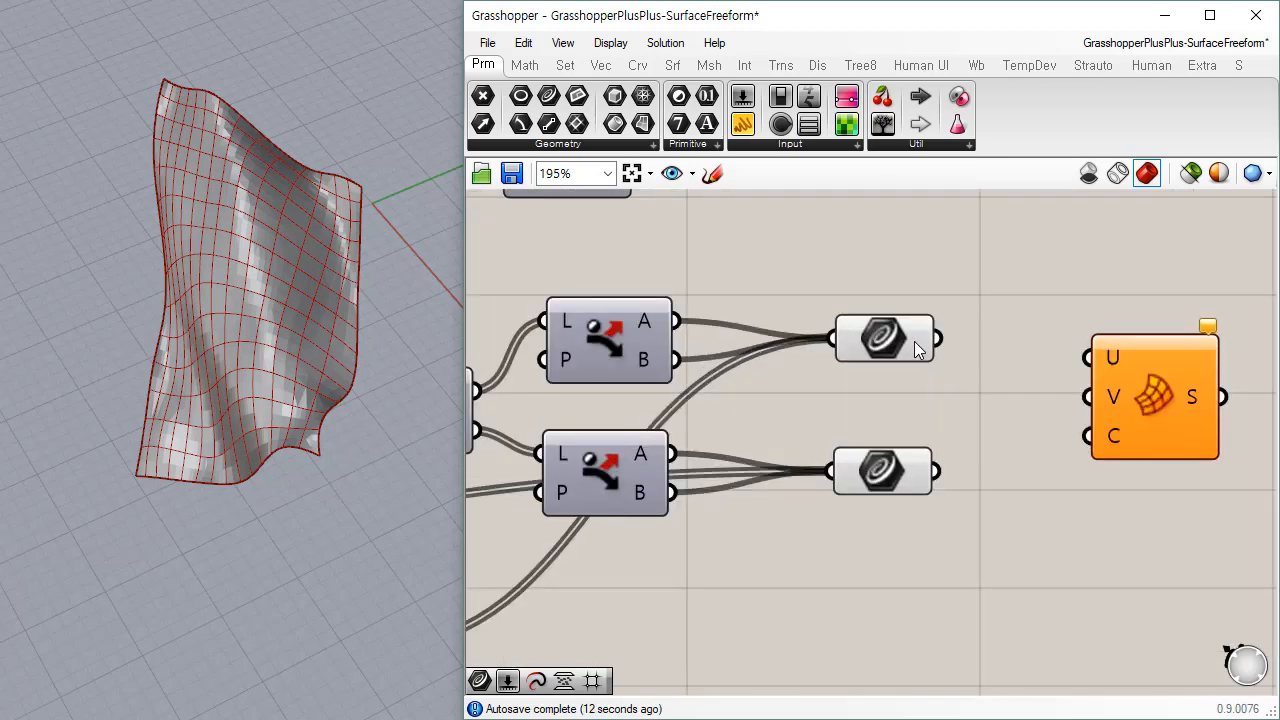
click(906, 348)
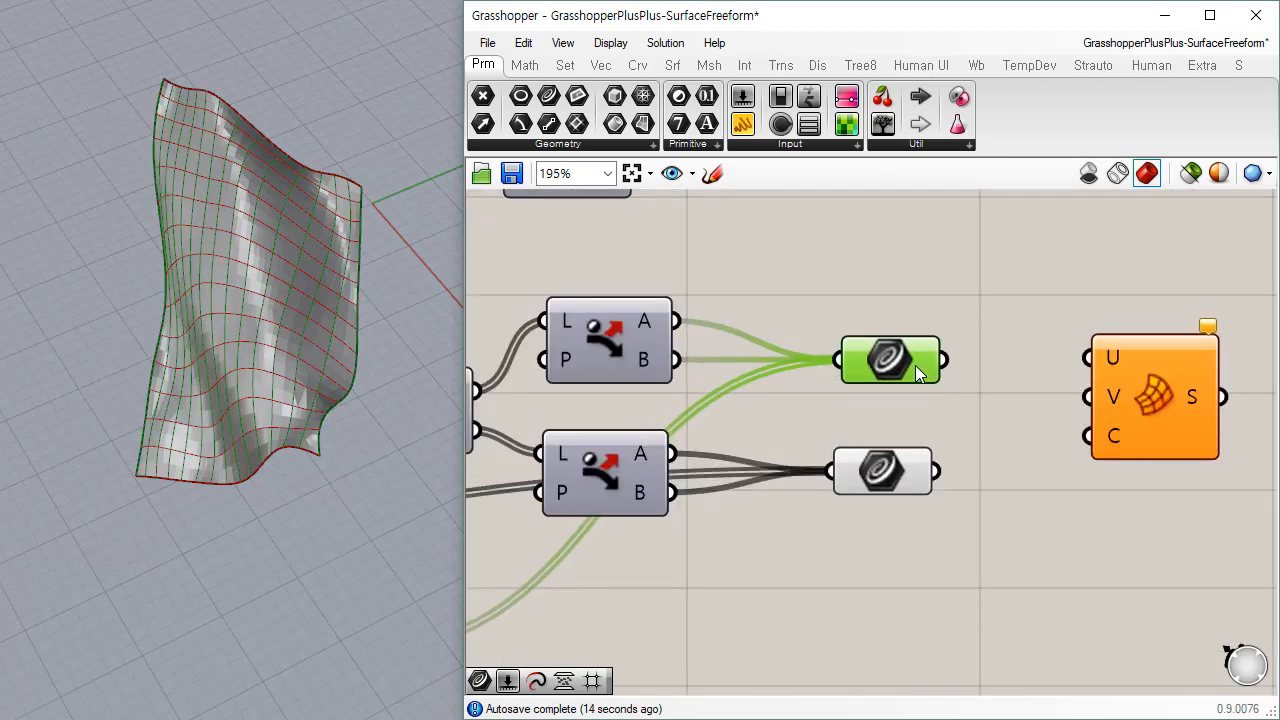
drag(908, 483, 916, 425)
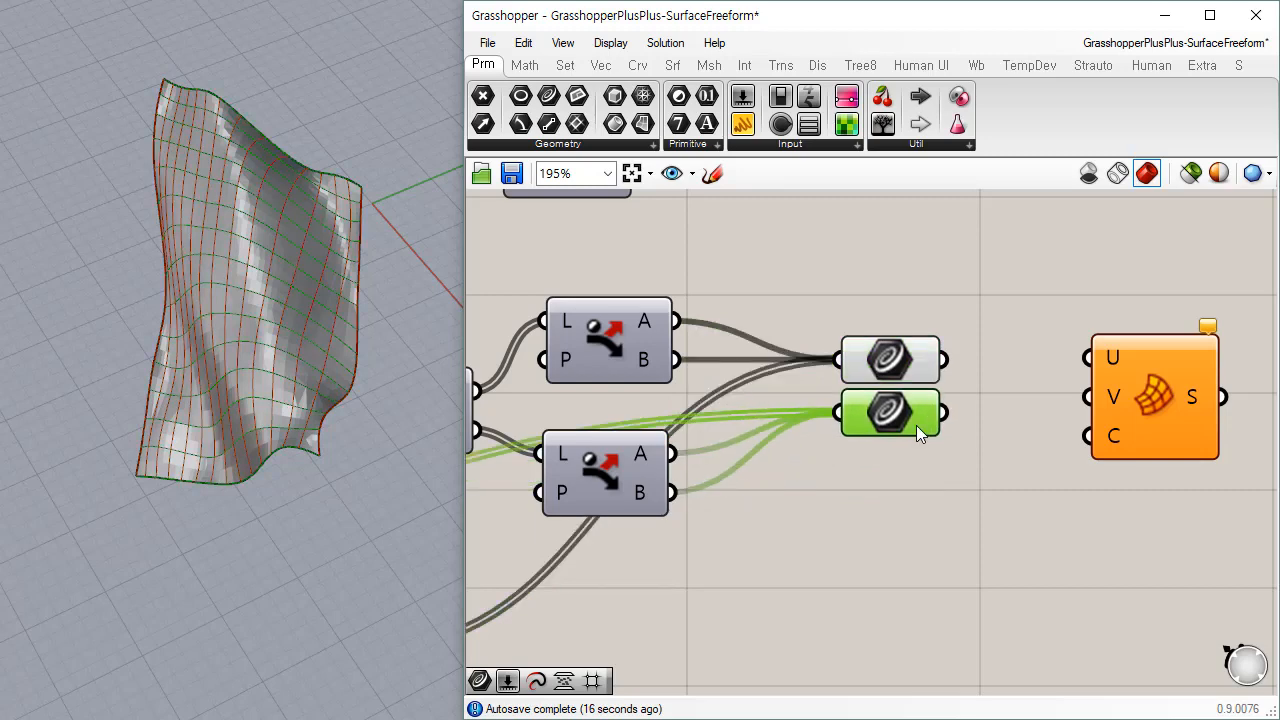
Step: Feed the upper merged Curve parameter into Network Surface's U input and the lower one into V, and bring the component closer to them
click(980, 442)
drag(1155, 418, 1133, 441)
drag(944, 362, 1022, 386)
drag(941, 413, 1063, 409)
drag(1152, 439, 1137, 430)
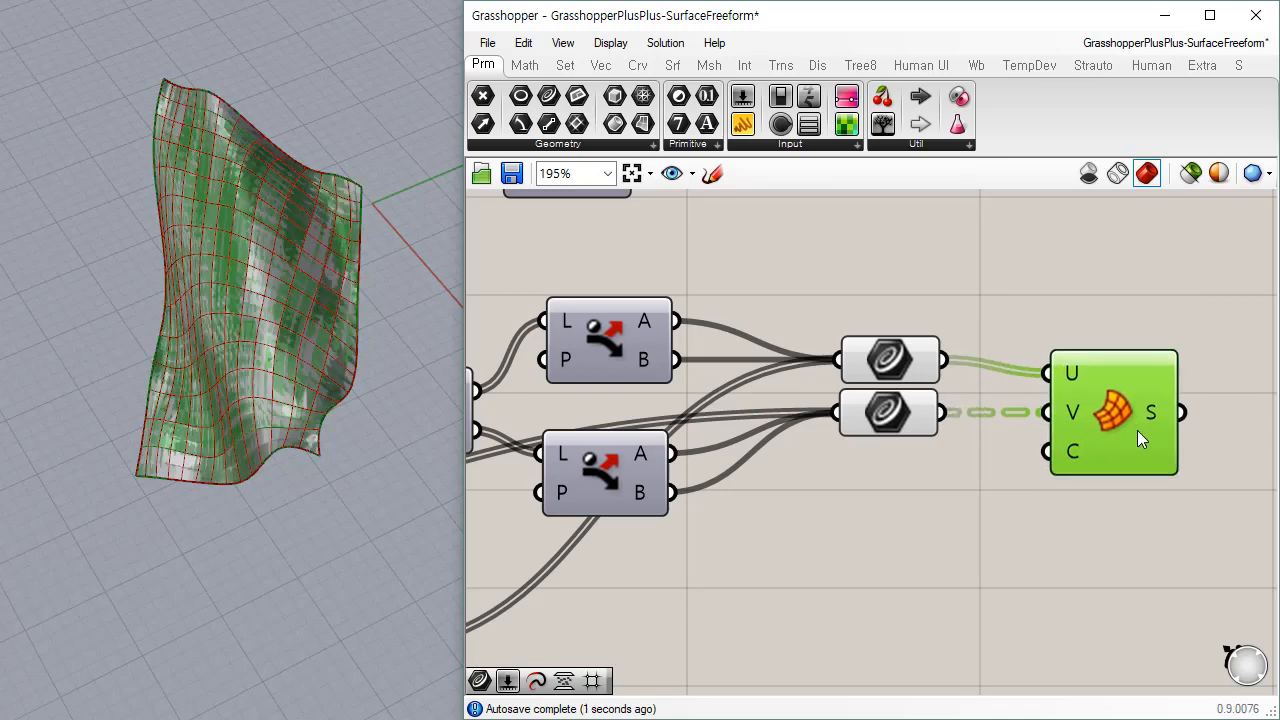
Step: Bake the Network Surface's S output to the default layer with the default attributes
click(967, 521)
right_drag(346, 469, 306, 465)
right_drag(1209, 412, 909, 379)
right_click(901, 372)
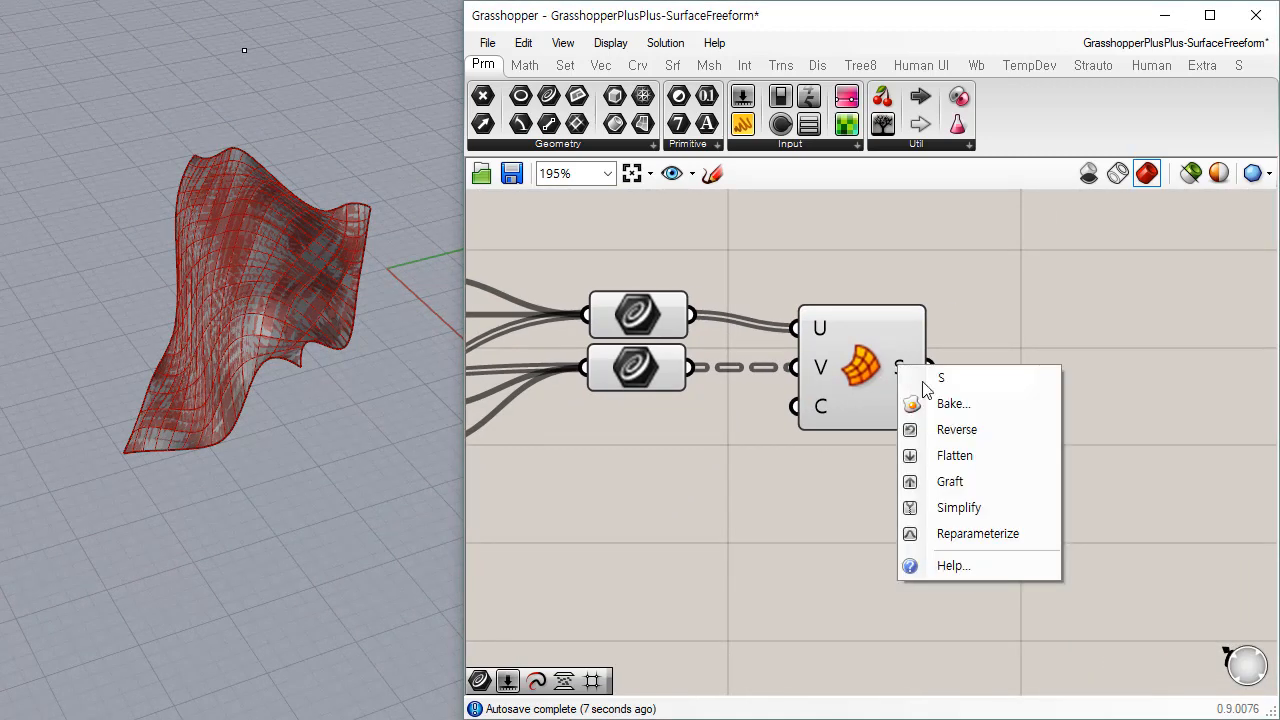
click(955, 404)
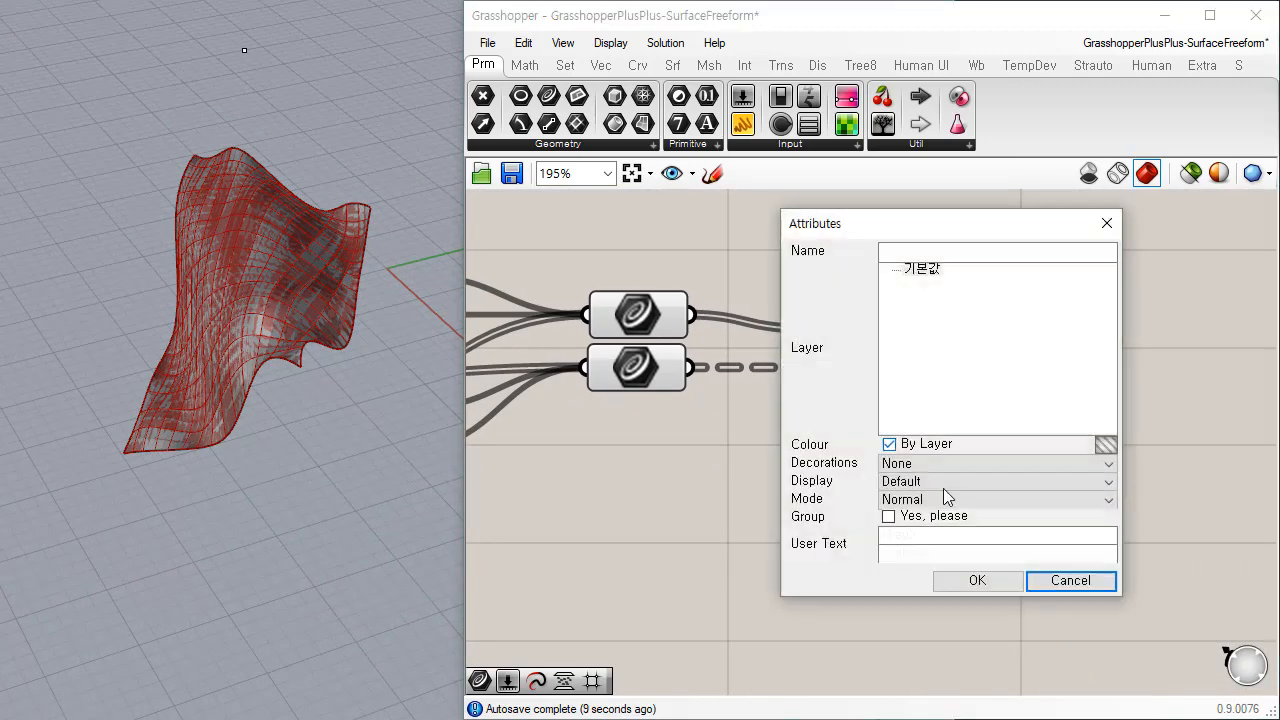
click(972, 580)
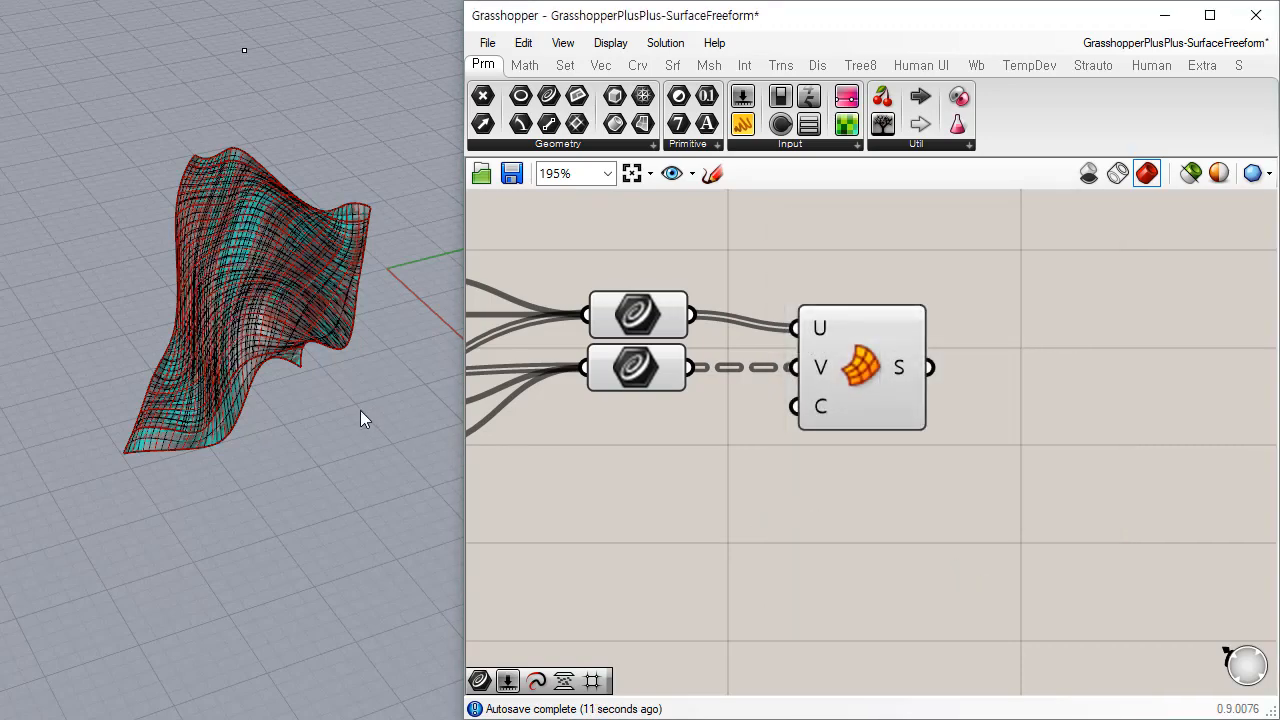
Step: Delete the two baked network surfaces in the viewport, keeping the original surface
shift+right_drag(361, 411, 300, 505)
right_drag(674, 440, 817, 405)
drag(851, 206, 706, 418)
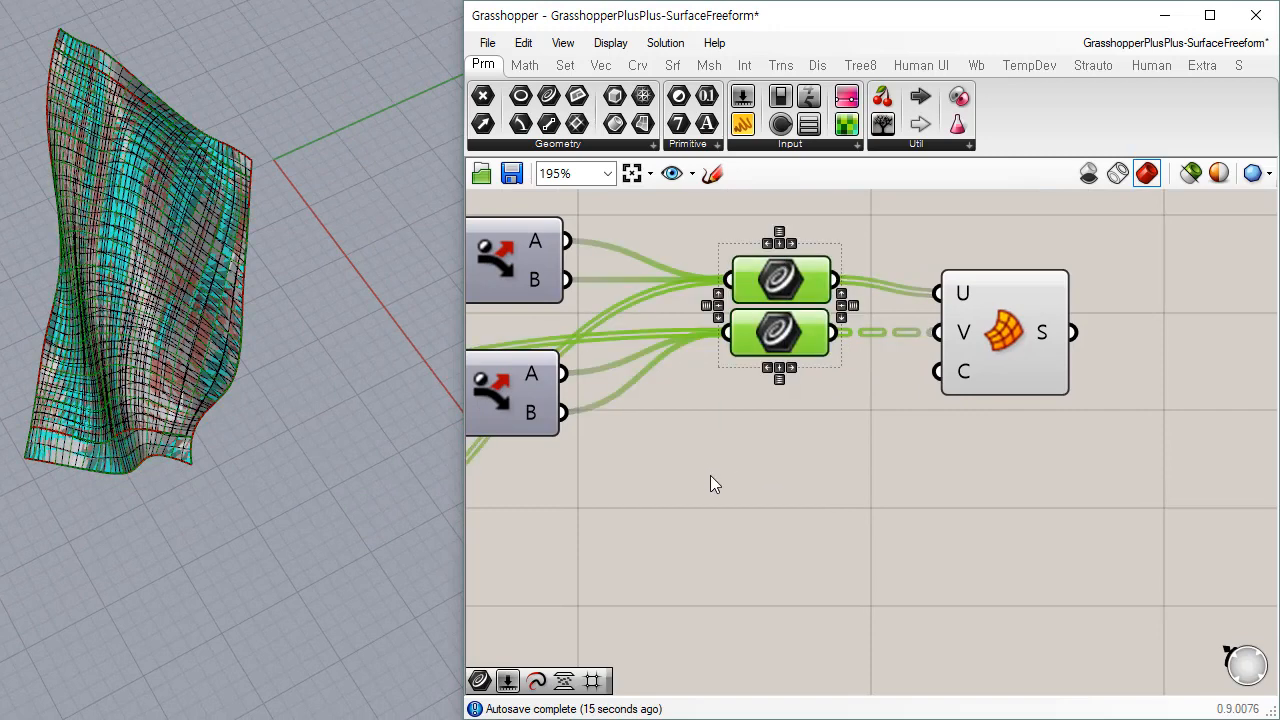
click(811, 580)
scroll(909, 506, down, 4)
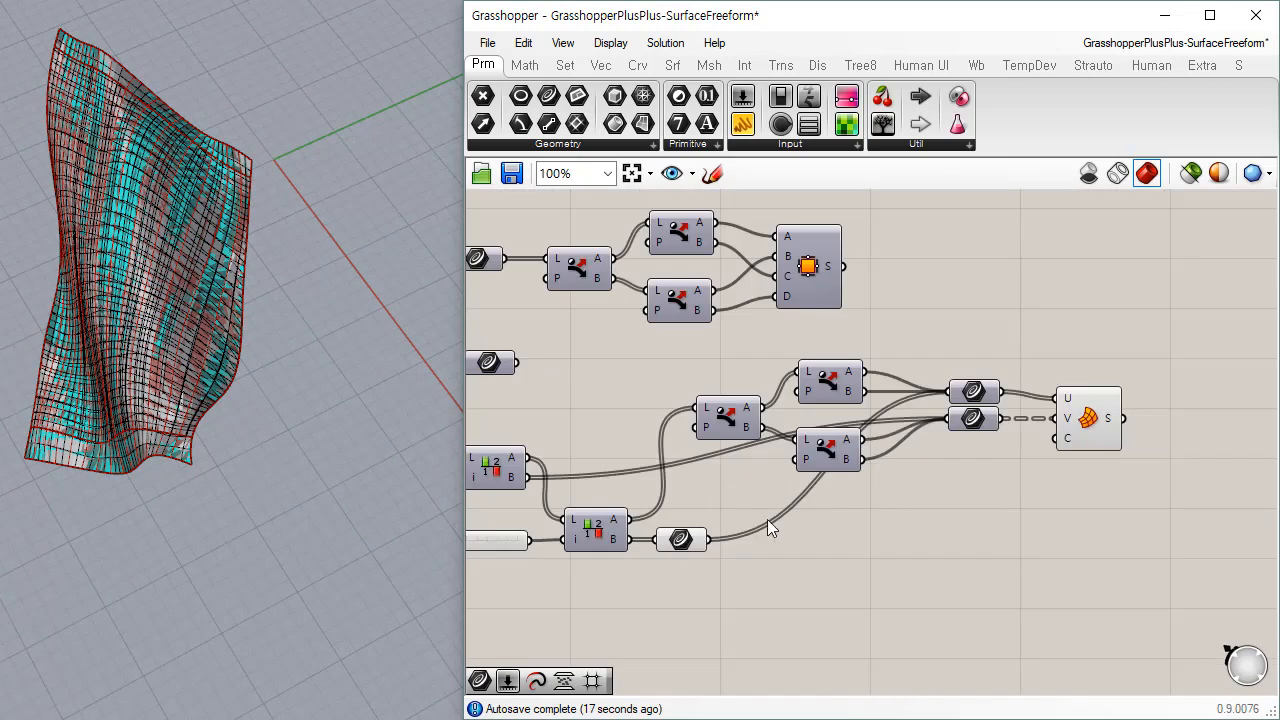
drag(684, 557, 683, 556)
click(775, 492)
right_drag(222, 388, 199, 358)
click(198, 358)
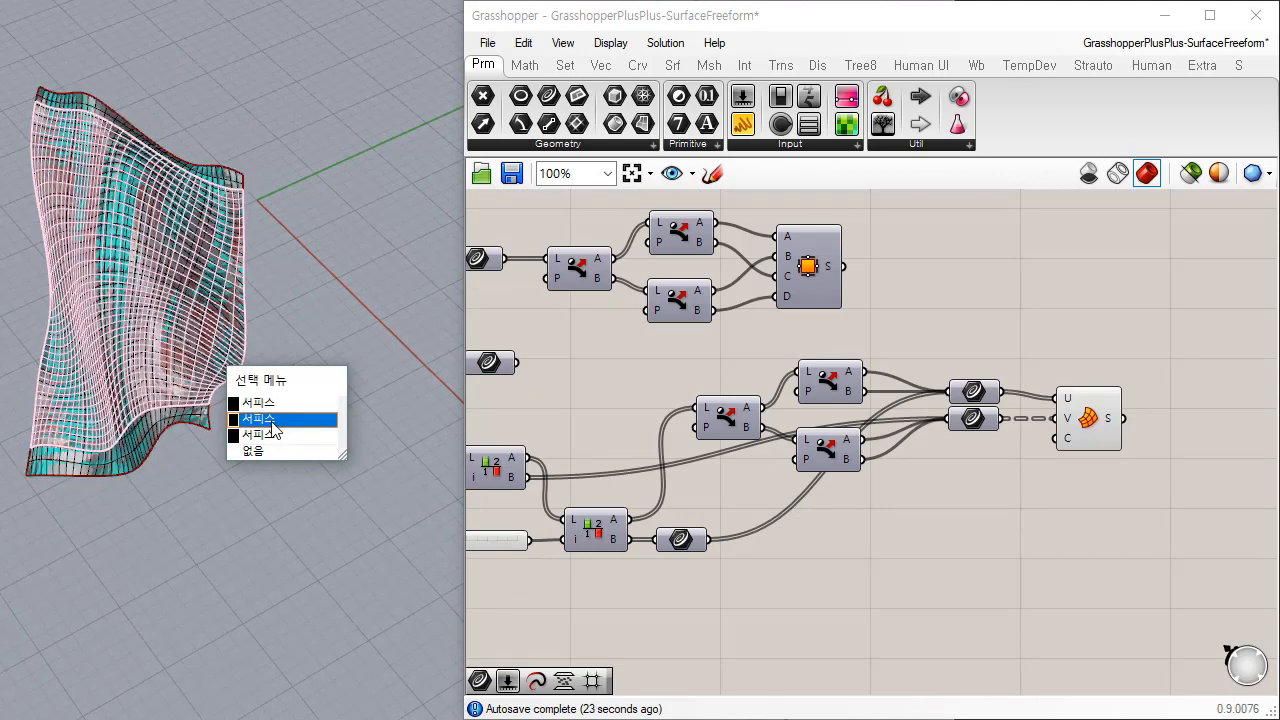
click(276, 420)
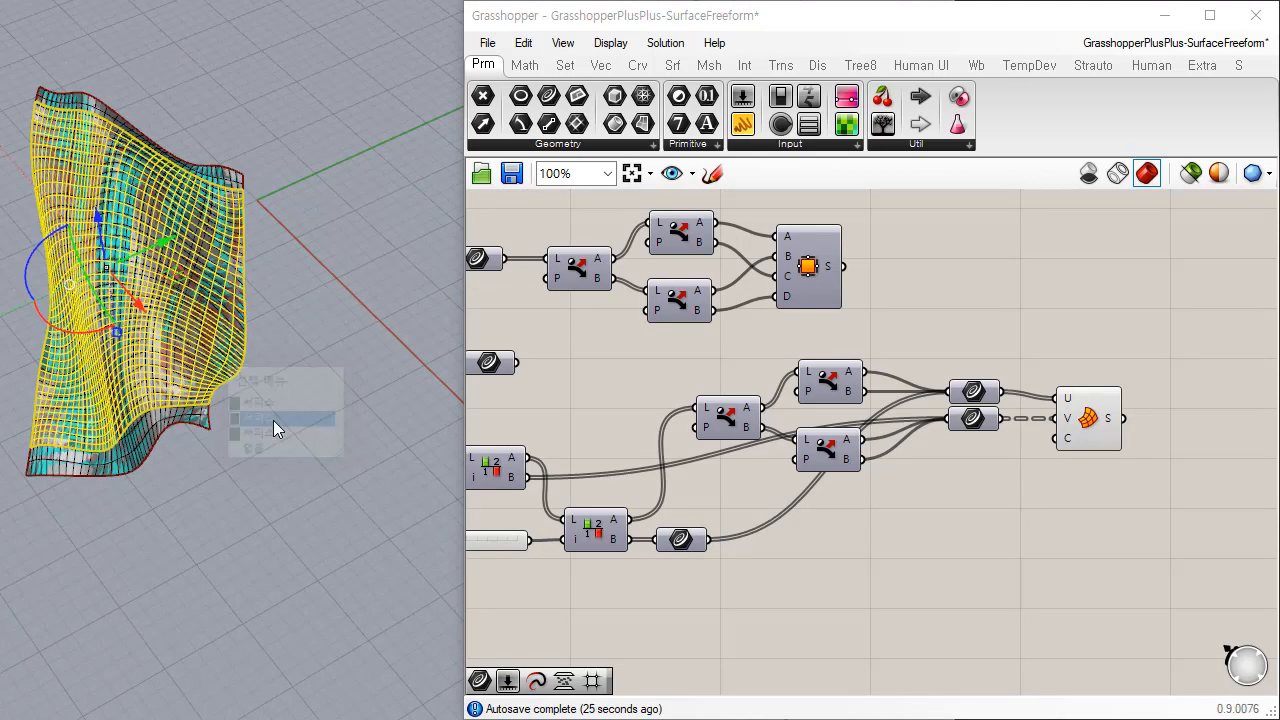
click(202, 426)
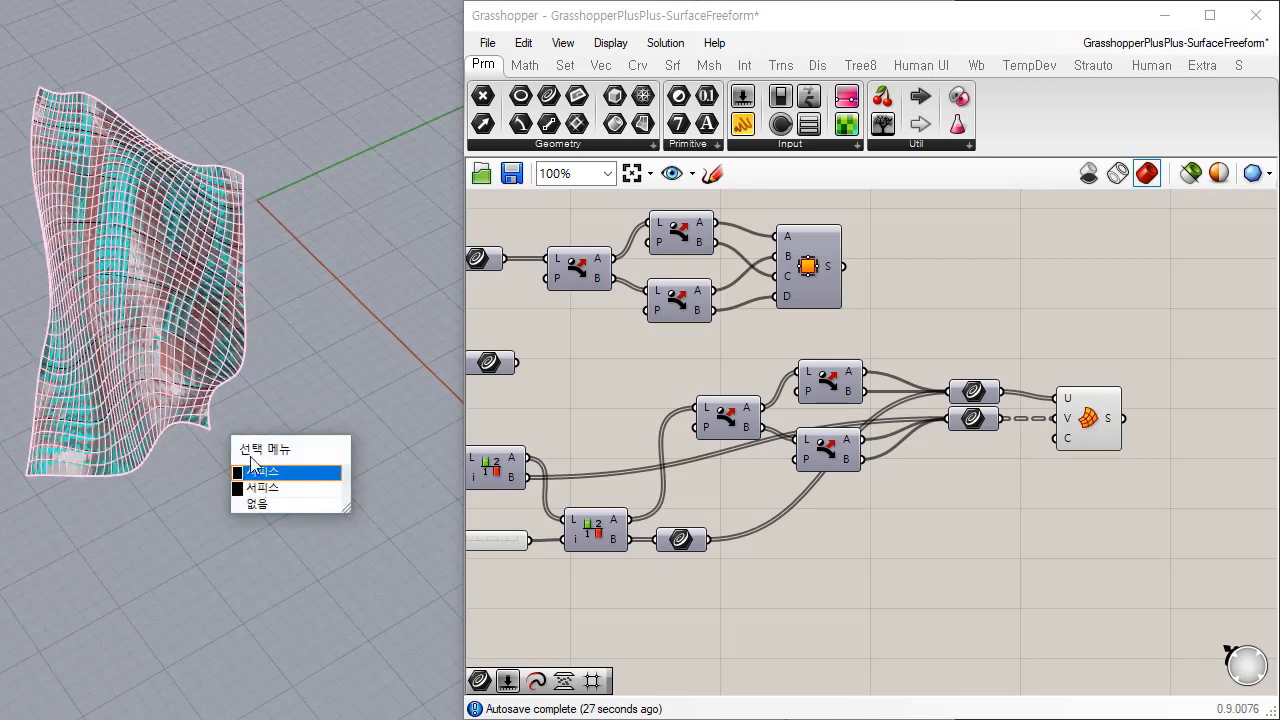
click(272, 492)
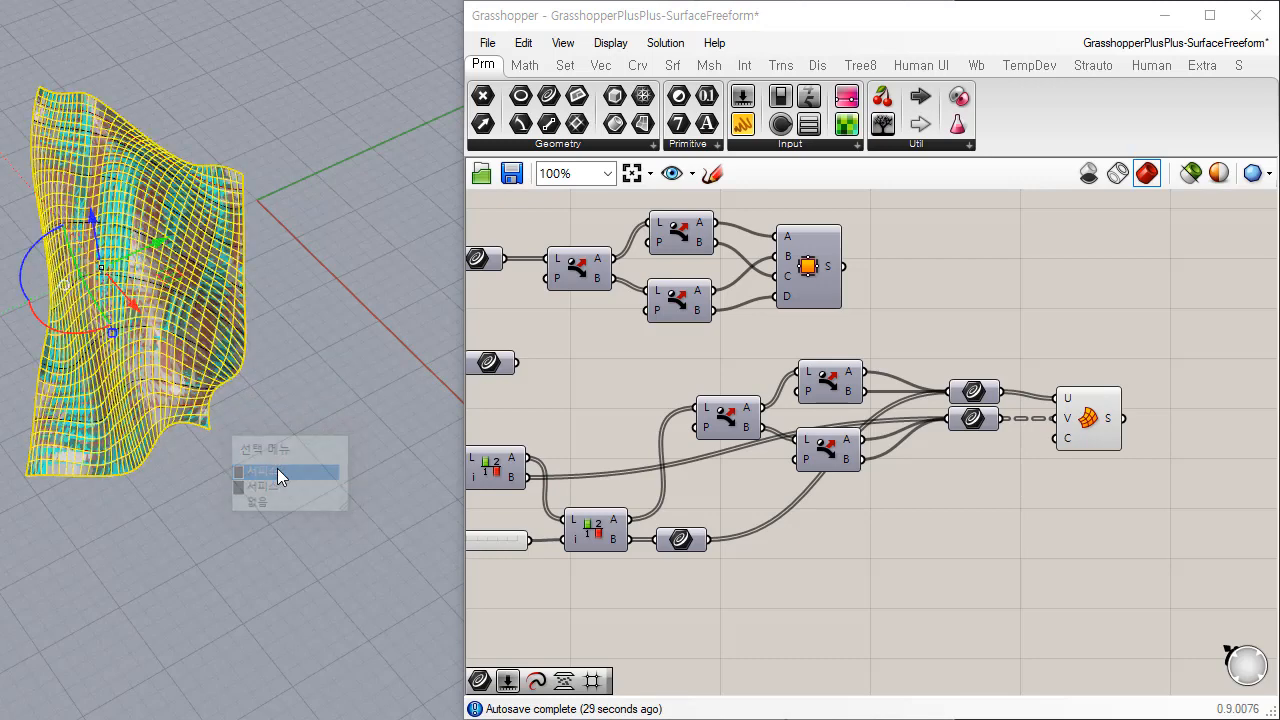
Step: Check the data structure held by the Network Surface's S output
click(1090, 423)
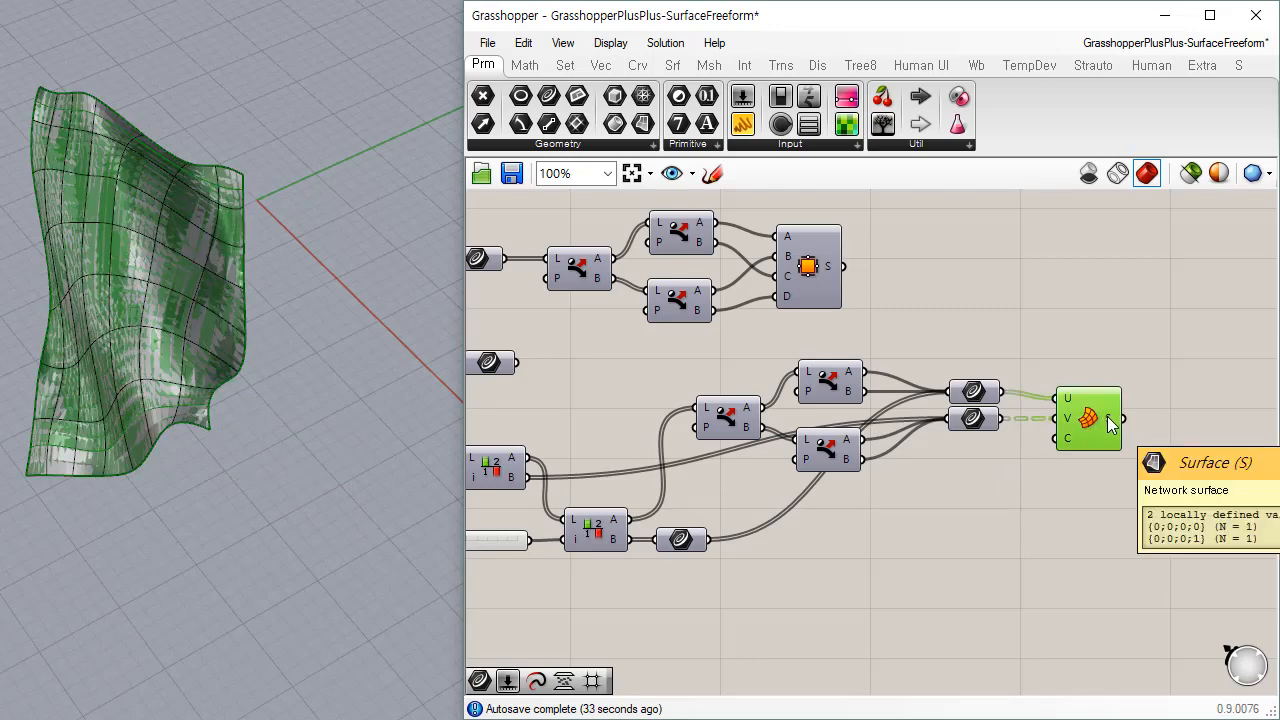
right_click(1110, 423)
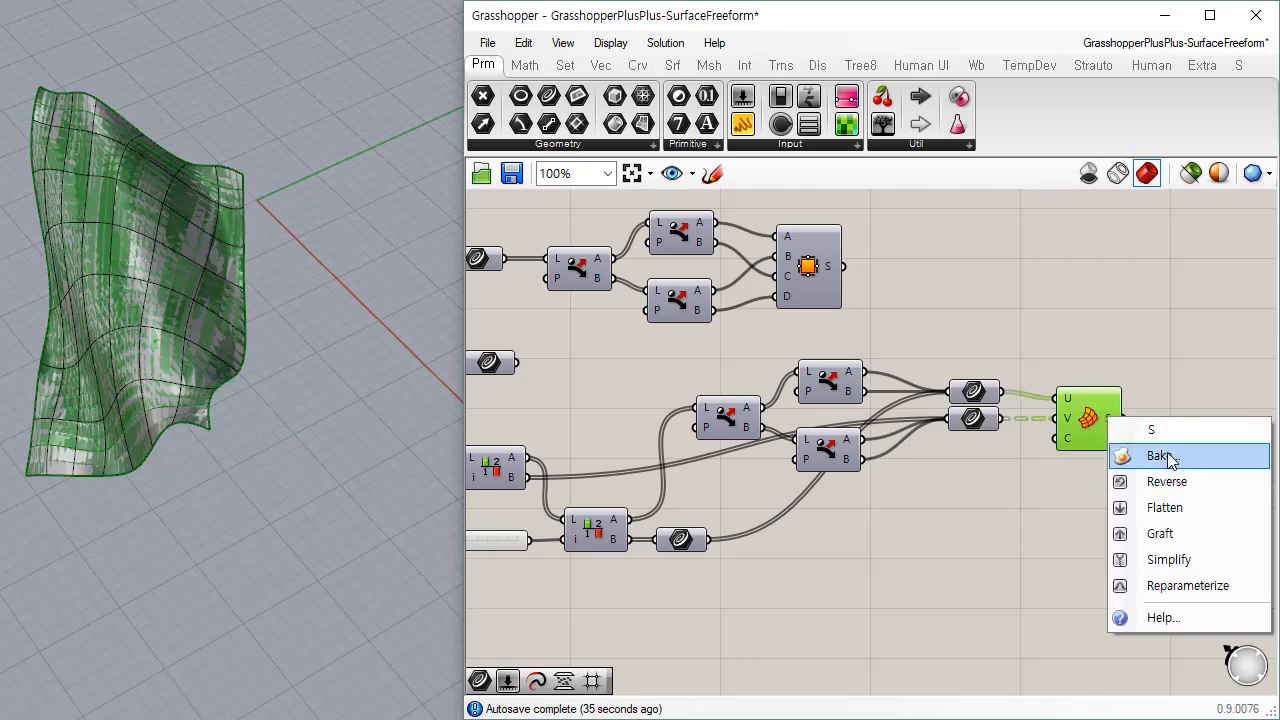
click(1034, 445)
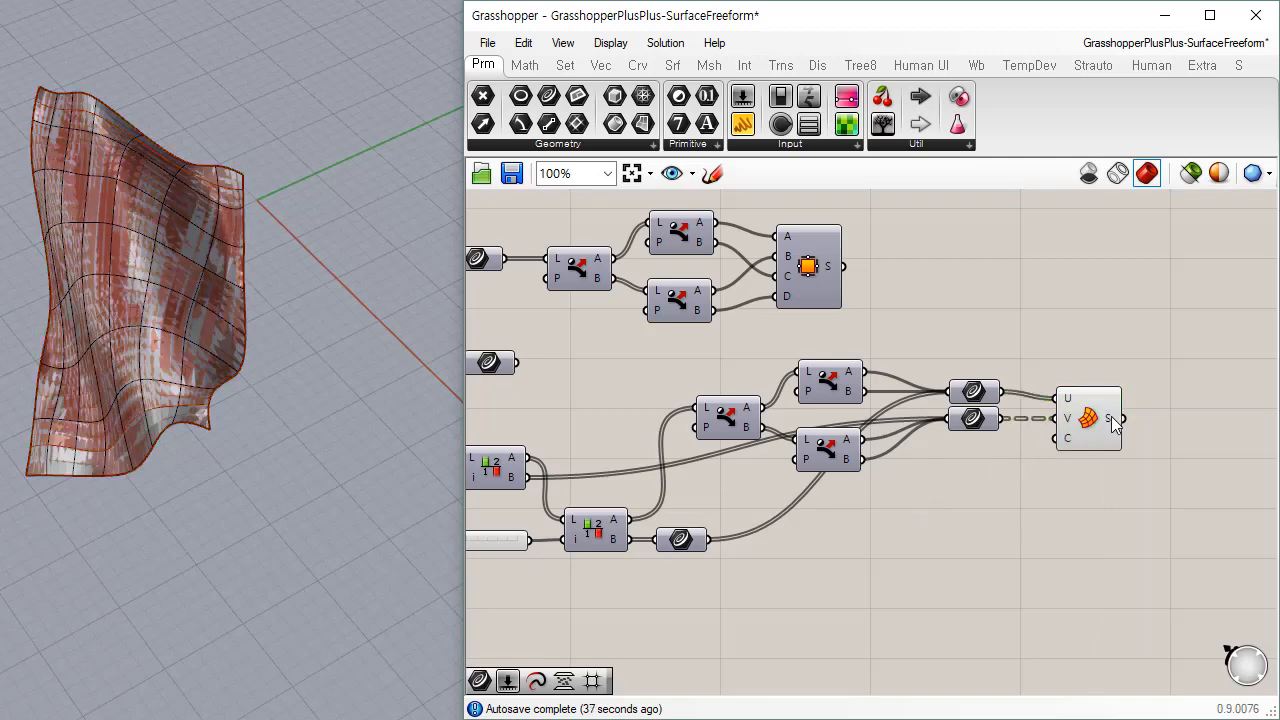
Step: Move the Curve parameter feeding the V input down, clear of the one feeding U
scroll(949, 449, up, 2)
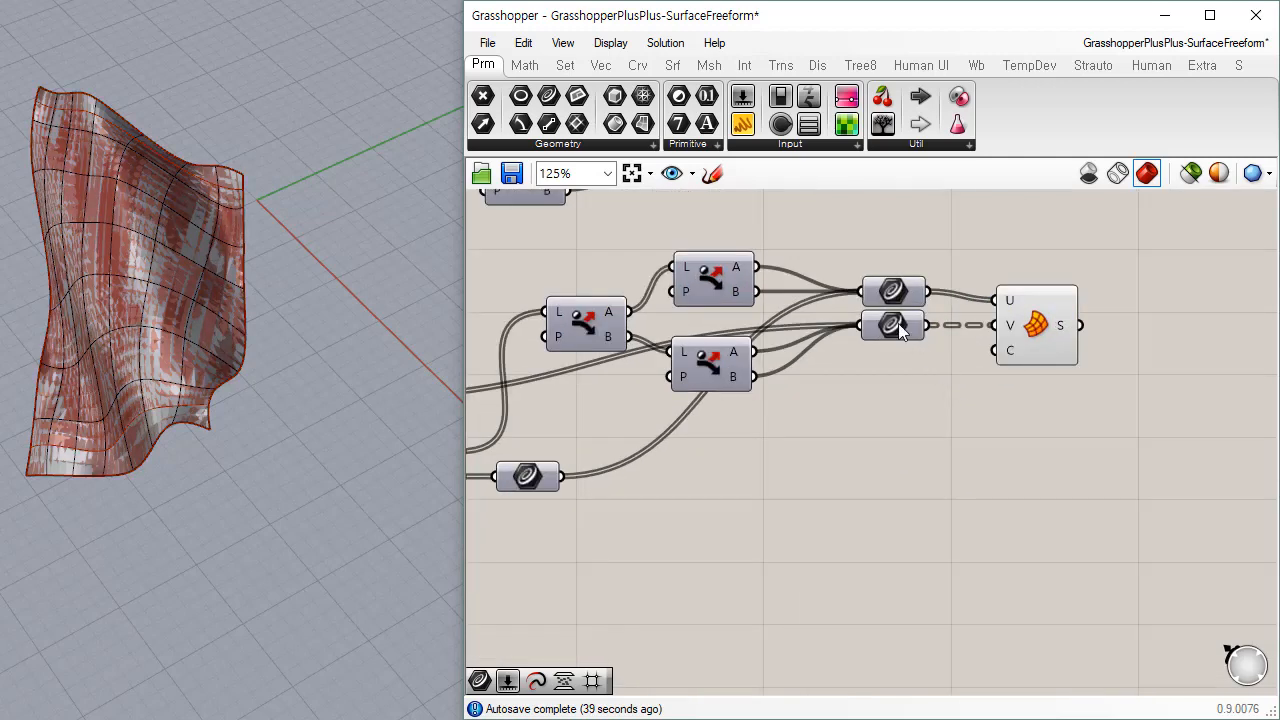
drag(888, 333, 900, 412)
right_drag(708, 422, 754, 334)
mouse_move(975, 343)
mouse_down()
mouse_move(969, 299)
mouse_move(965, 343)
mouse_up()
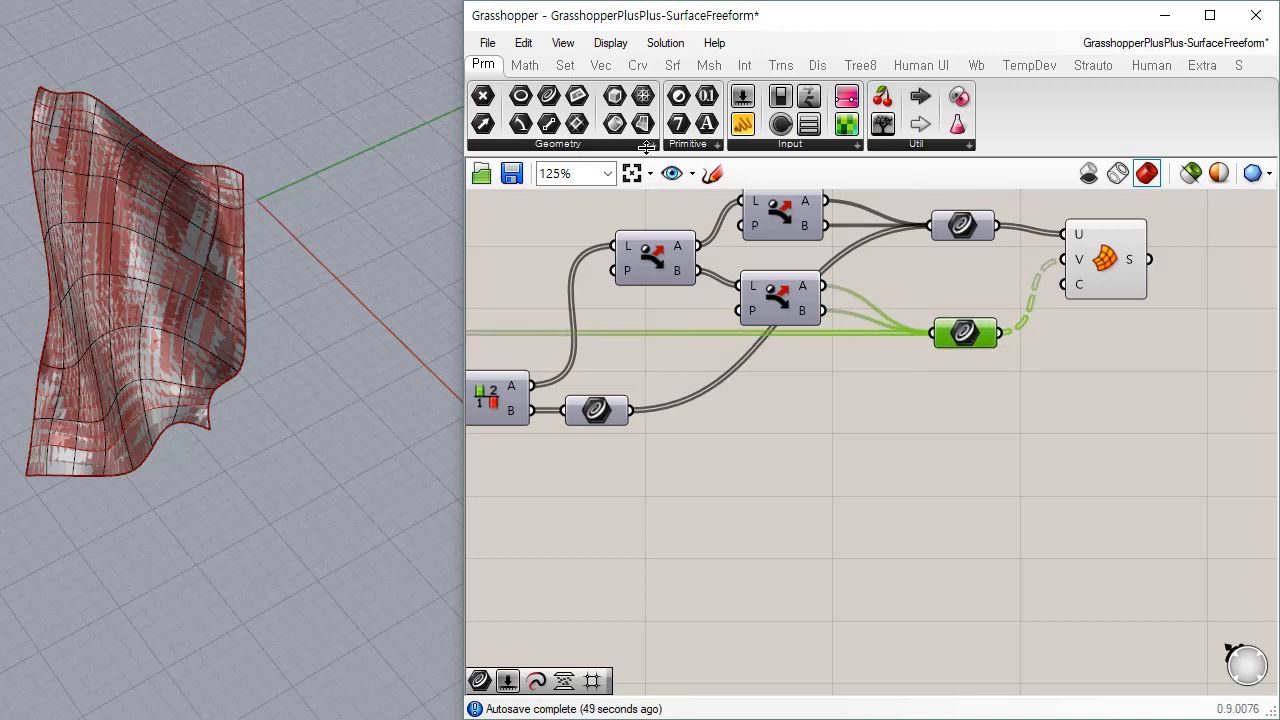
Step: Add a test Curve parameter below the V one and feed the first Split List's B output into it
drag(548, 100, 963, 390)
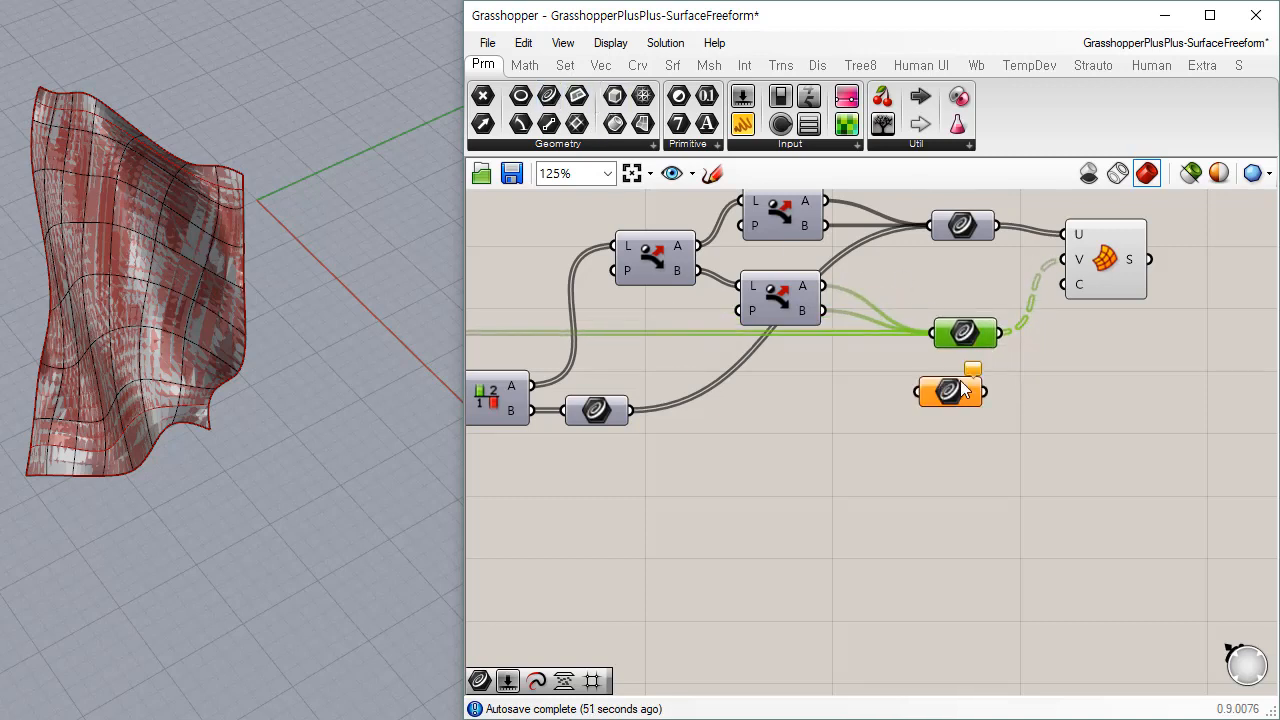
right_drag(681, 367, 833, 333)
drag(558, 300, 898, 355)
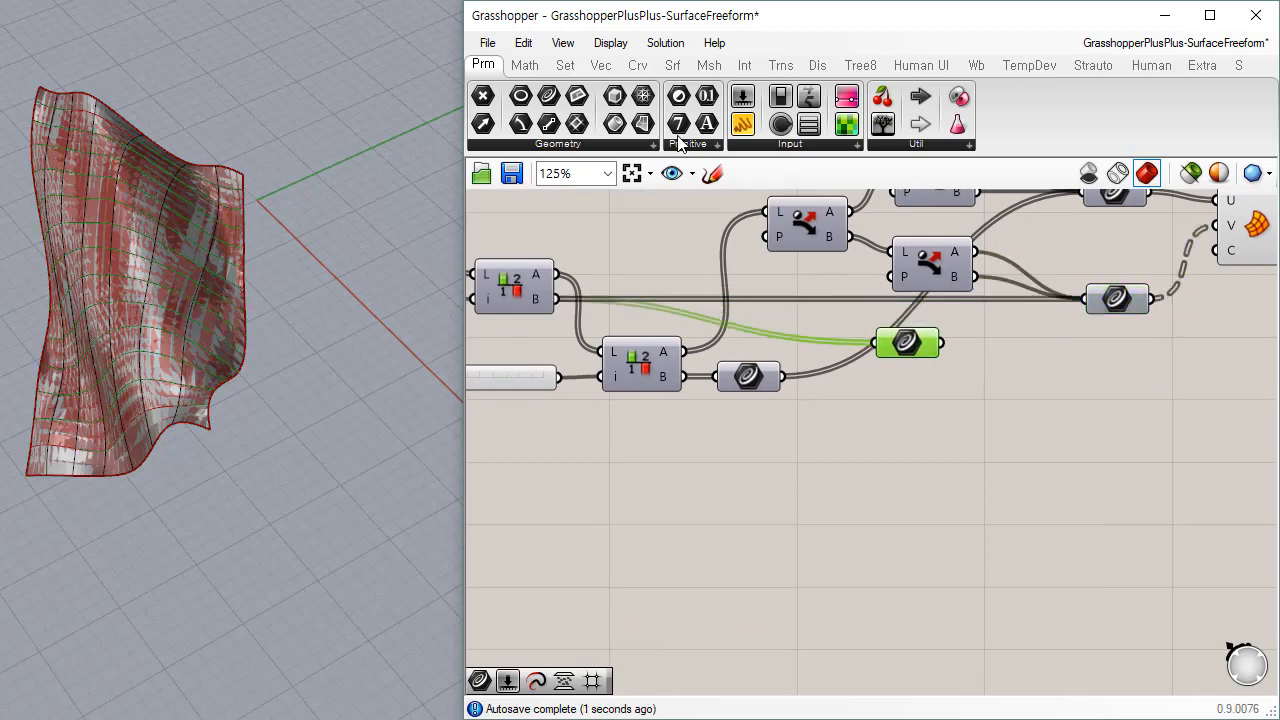
Step: Add a Panel beside the test Curve parameter, connect the parameter to it and review the listed curves and their path
drag(743, 124, 1116, 436)
drag(941, 343, 1005, 445)
right_drag(998, 467, 858, 456)
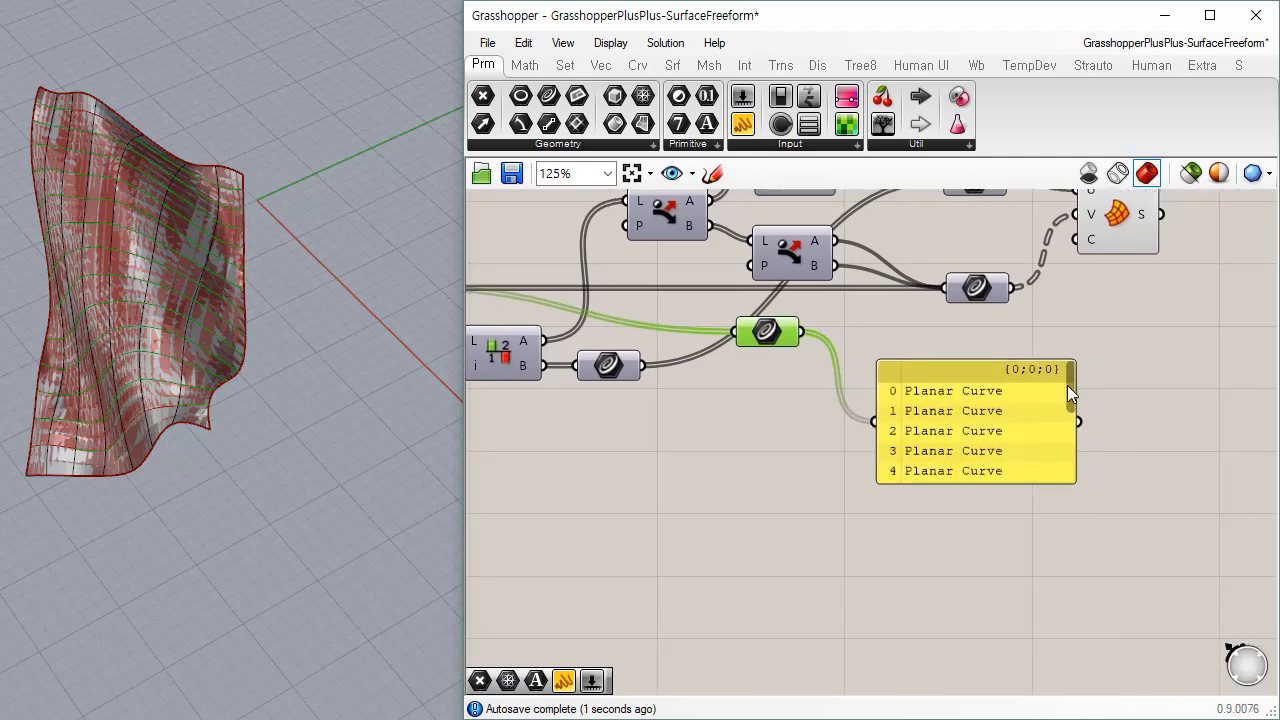
drag(1070, 388, 1082, 518)
drag(1000, 406, 1079, 367)
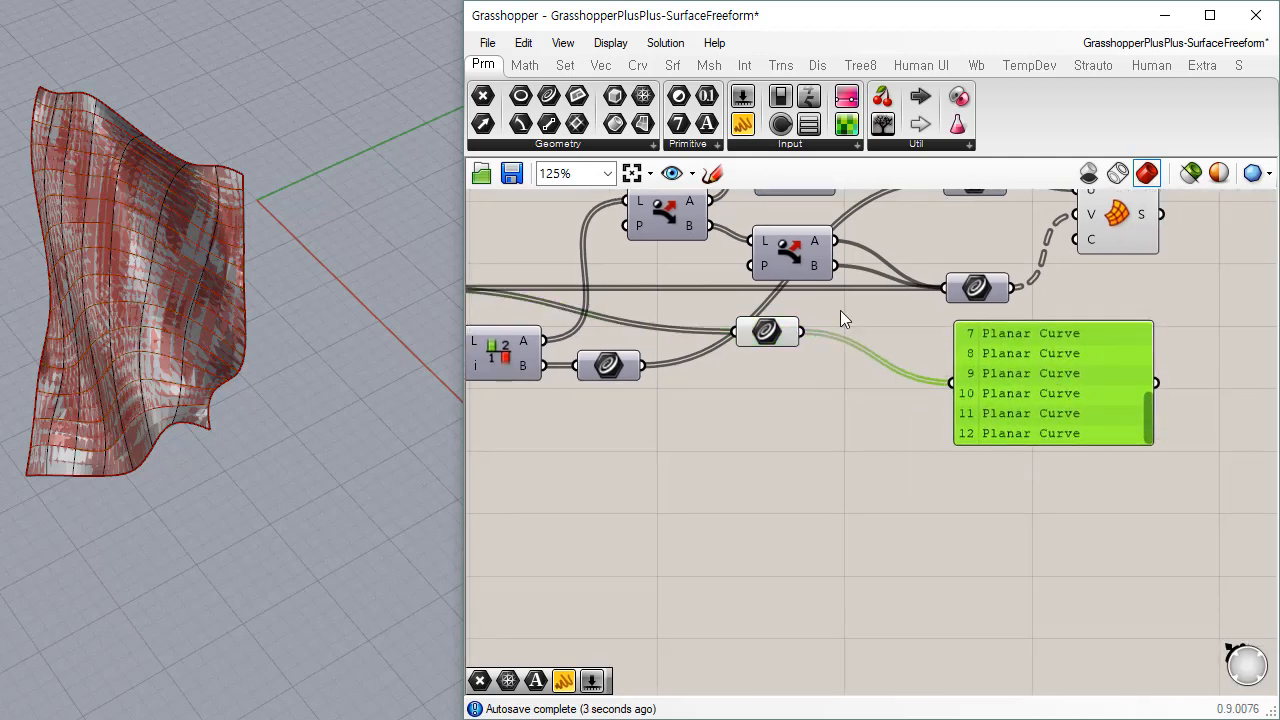
Step: Place the test Curve parameter next to the Panel and replace its source with the lower Dispatch's A output
mouse_move(868, 372)
mouse_down()
mouse_move(778, 334)
mouse_move(873, 362)
mouse_up()
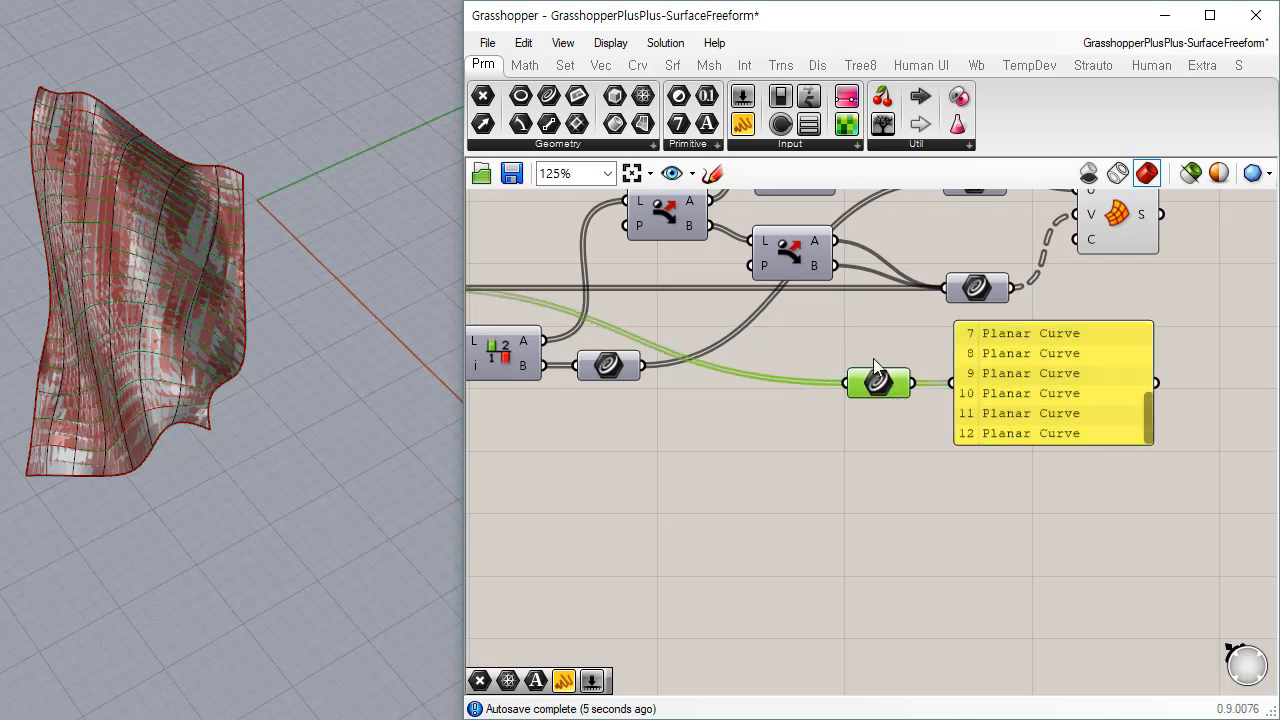
drag(837, 242, 866, 391)
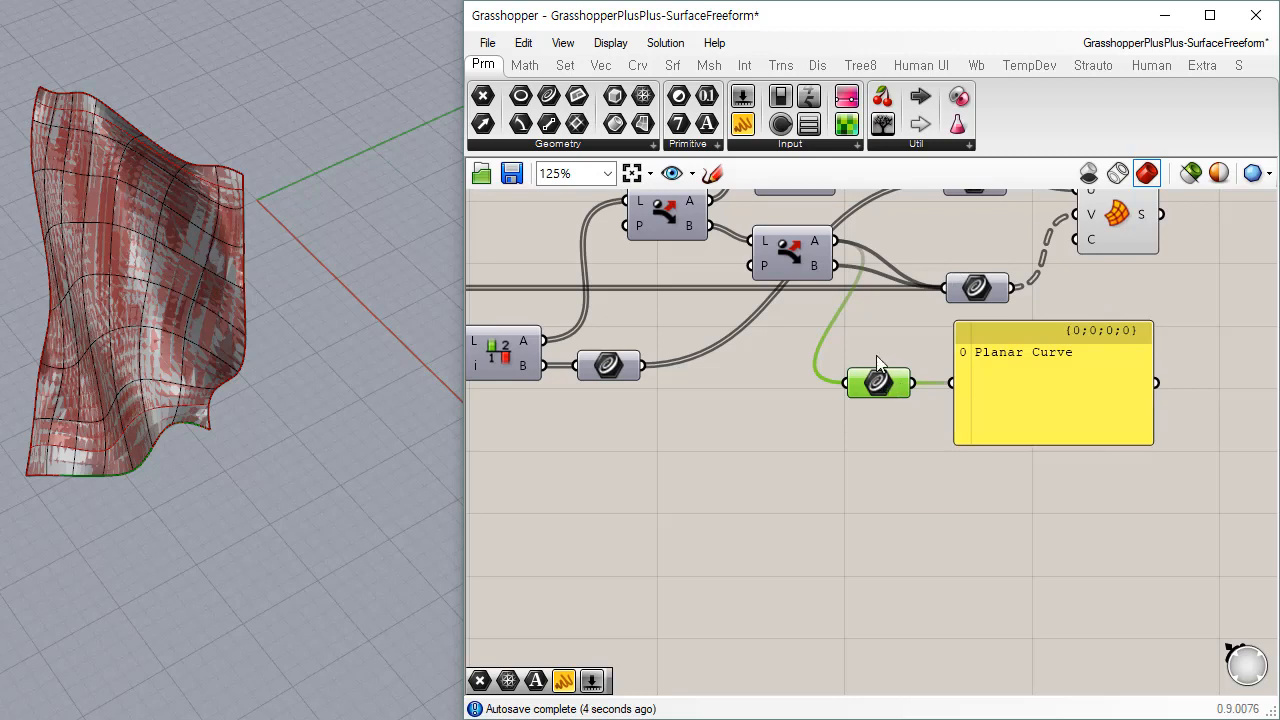
mouse_move(877, 388)
mouse_down()
mouse_move(883, 398)
mouse_move(901, 381)
mouse_up()
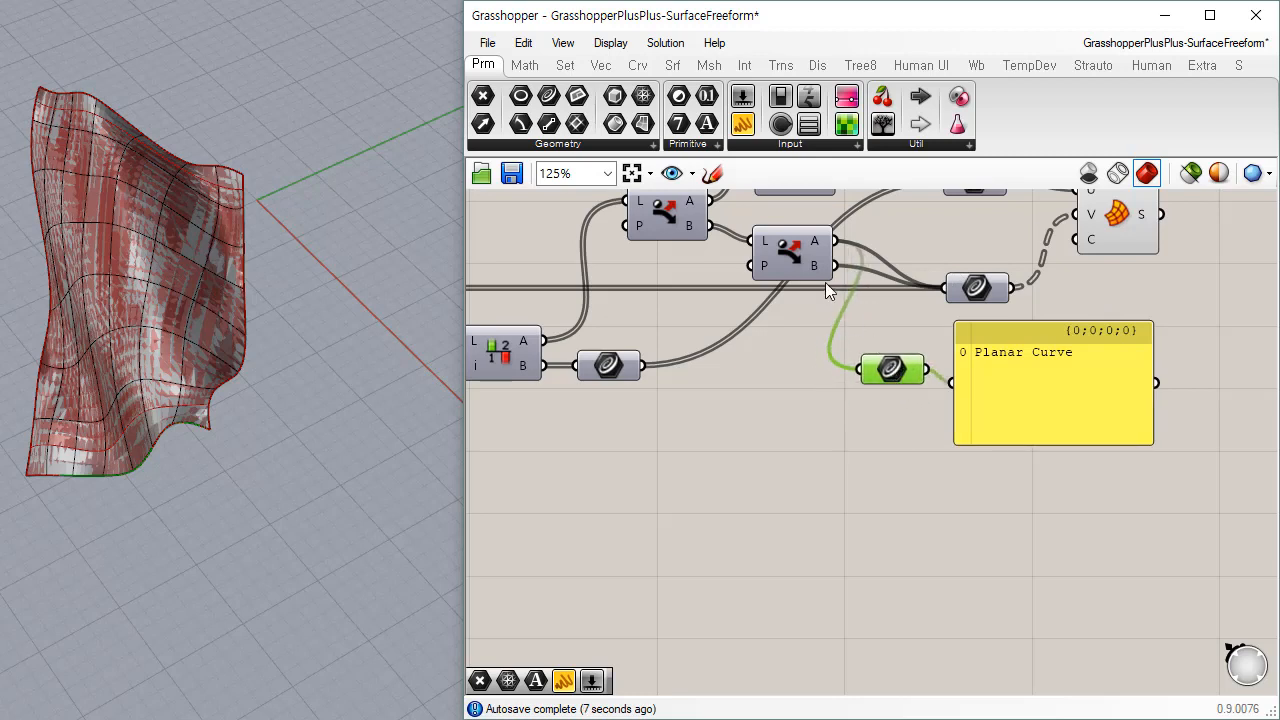
Step: Flatten the lower Dispatch's L input and check the resulting path in the Panel
right_click(767, 241)
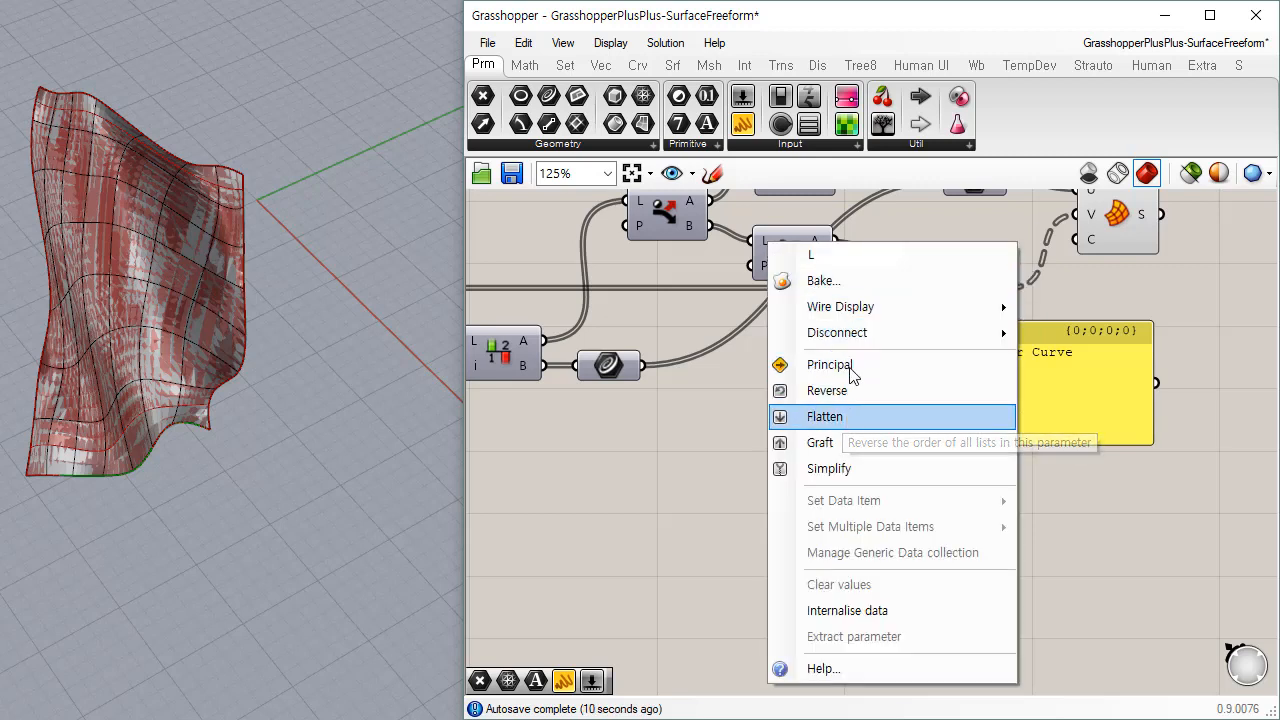
click(848, 416)
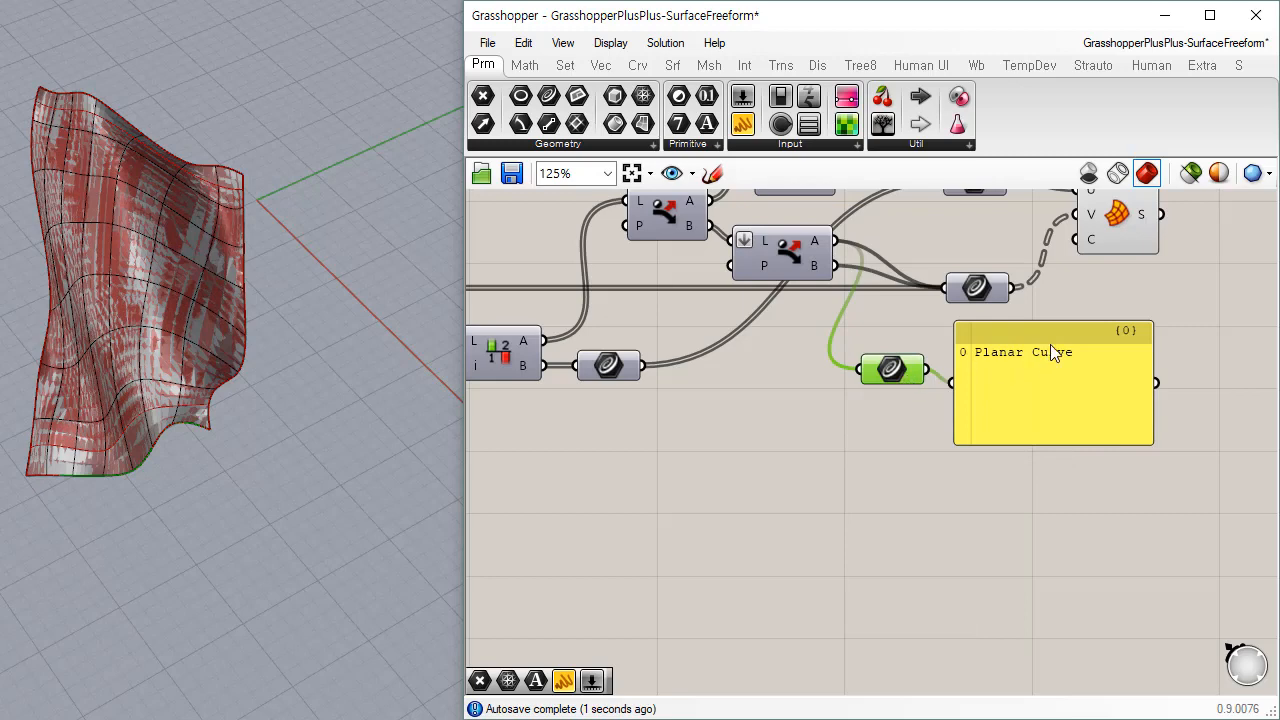
drag(903, 378, 915, 364)
Step: Flatten the first Split List's B output so its interior curves share a single branch with the edge curves
right_drag(620, 302, 812, 310)
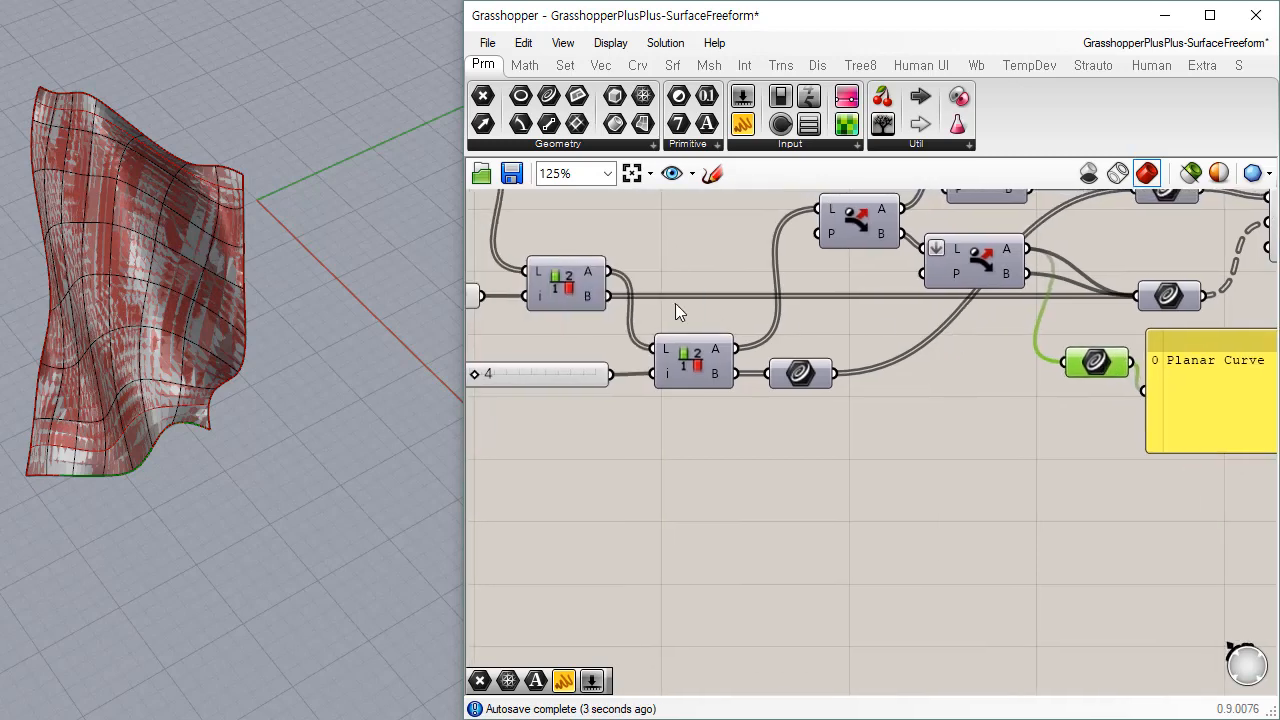
right_click(593, 305)
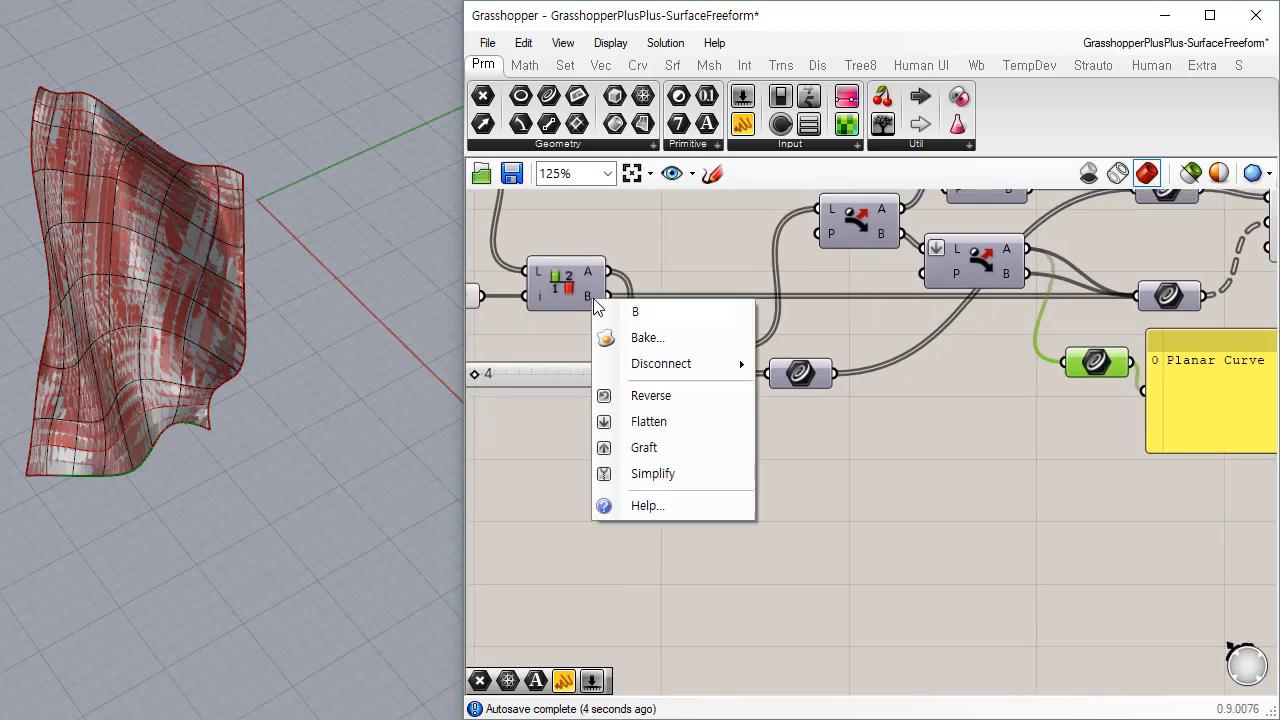
click(655, 418)
right_drag(1058, 403, 733, 402)
click(946, 349)
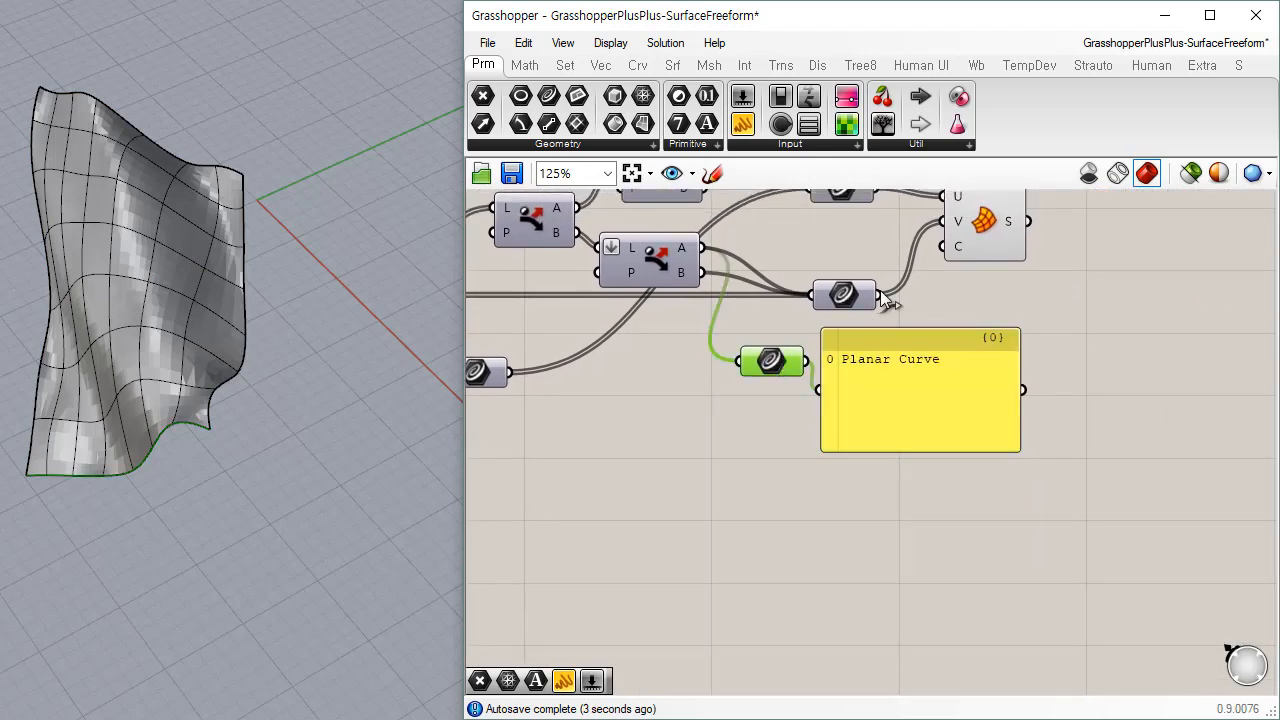
Step: Replace the Panel's source with the Curve parameter feeding V and make the Panel taller to read the list from its start
drag(878, 294, 818, 389)
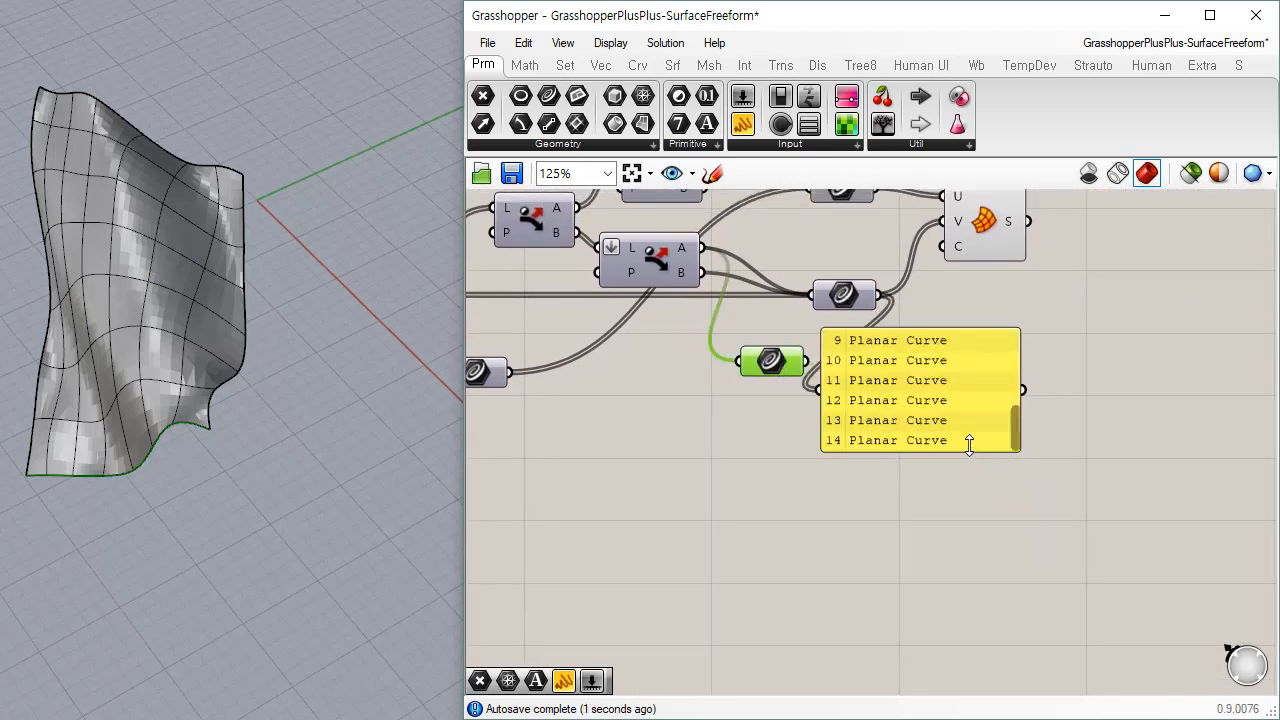
drag(969, 451, 975, 602)
drag(1016, 506, 1012, 362)
Step: Change the Panel's font setting and move the Panel away from the test Curve parameter
right_click(995, 384)
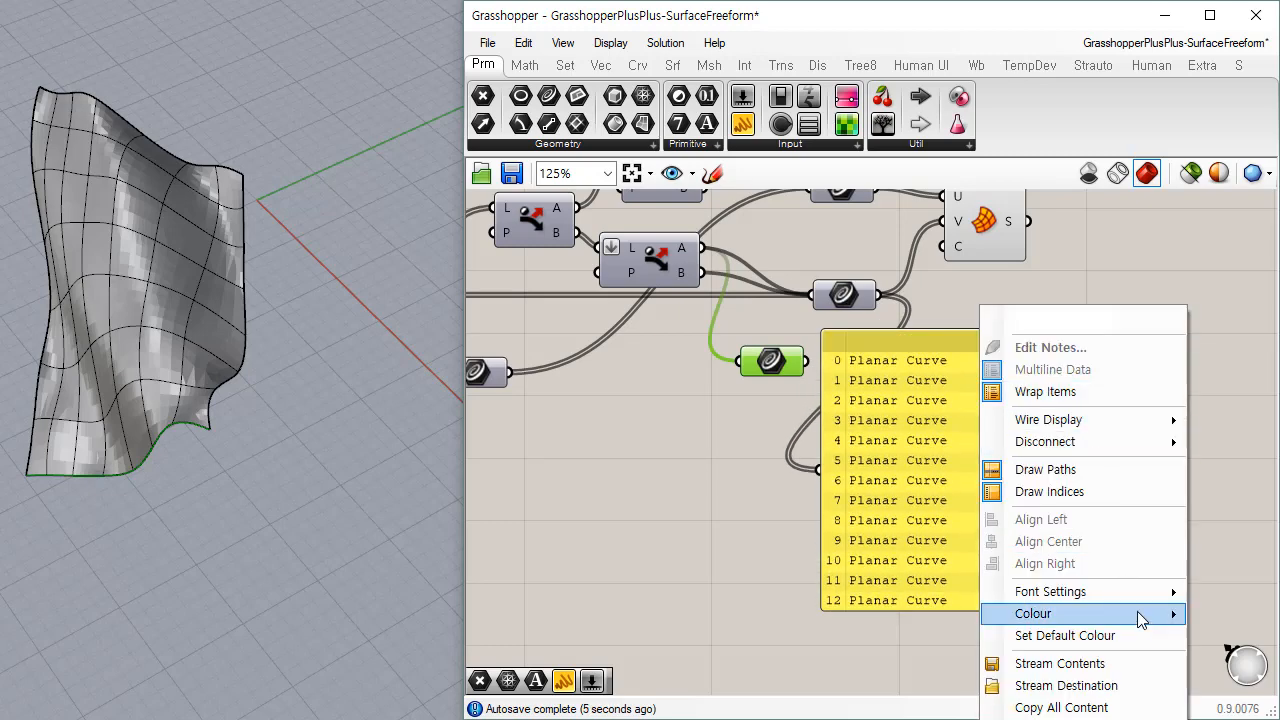
mouse_move(1154, 591)
click(1222, 594)
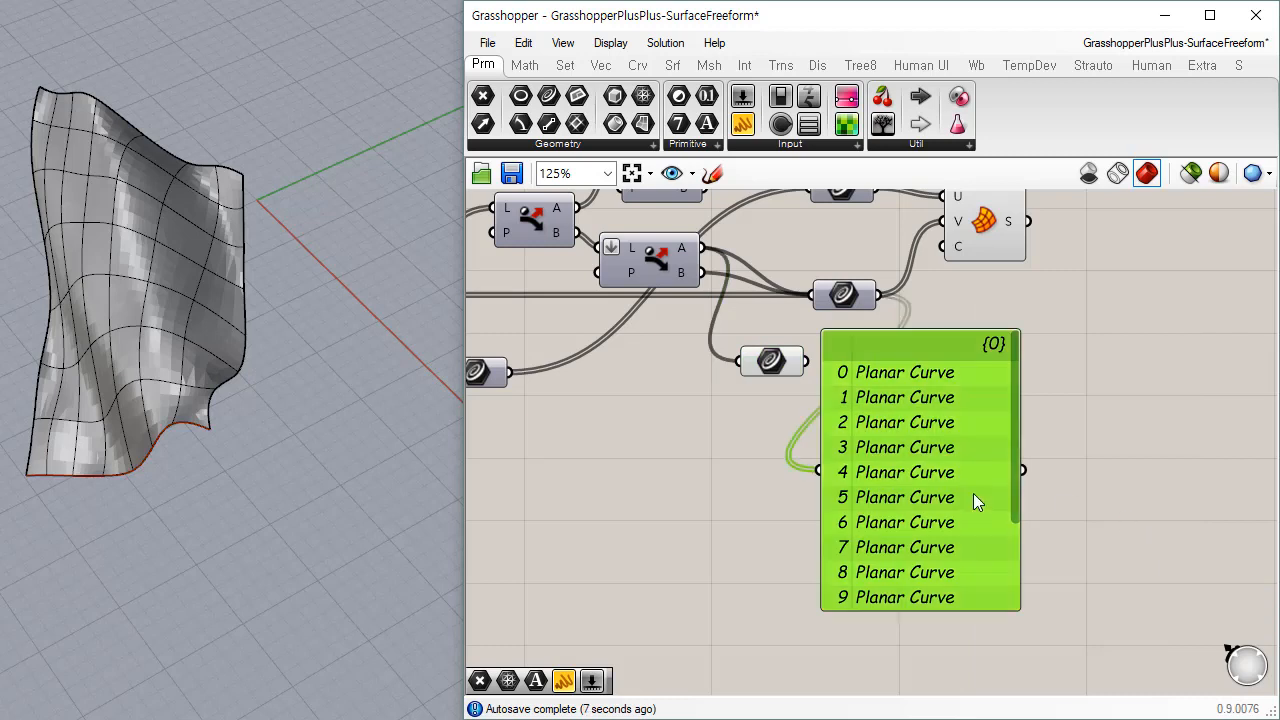
drag(973, 493, 1088, 478)
Step: Delete the test Curve parameter and lower Network Surface to sit midway between its two input Curve parameters
click(877, 479)
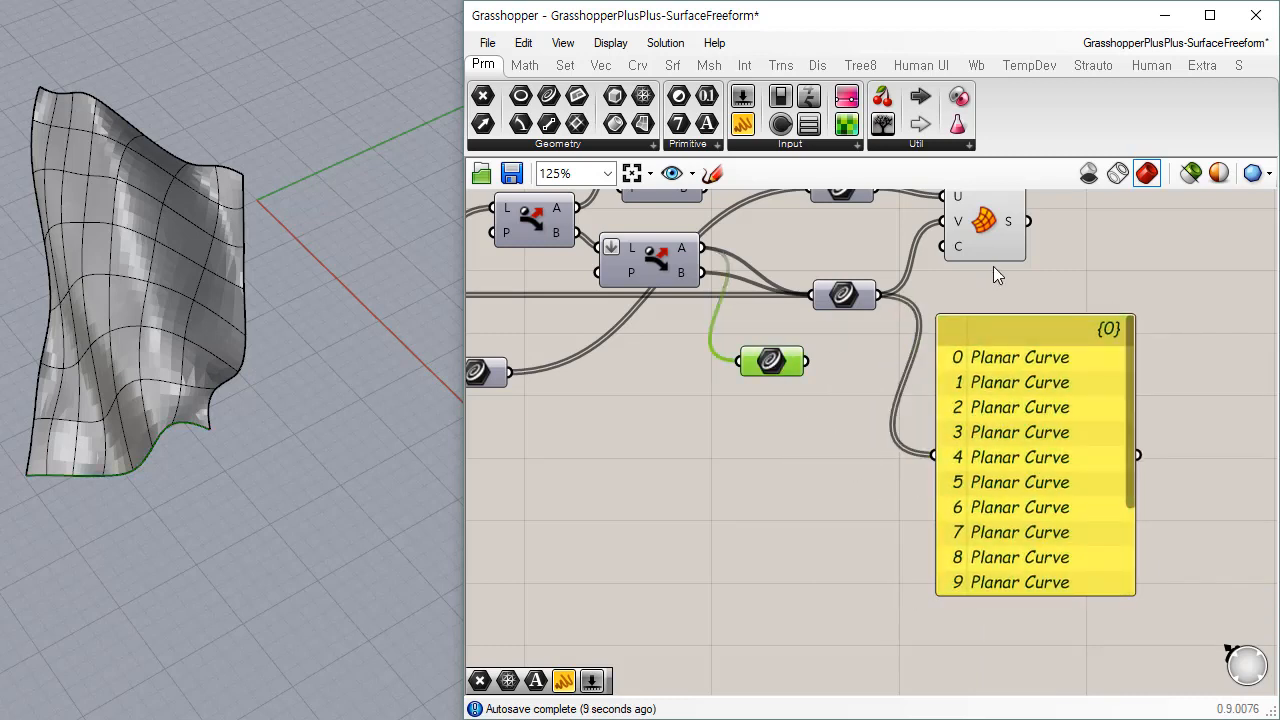
key(Delete)
right_drag(993, 266, 991, 322)
drag(991, 322, 1000, 361)
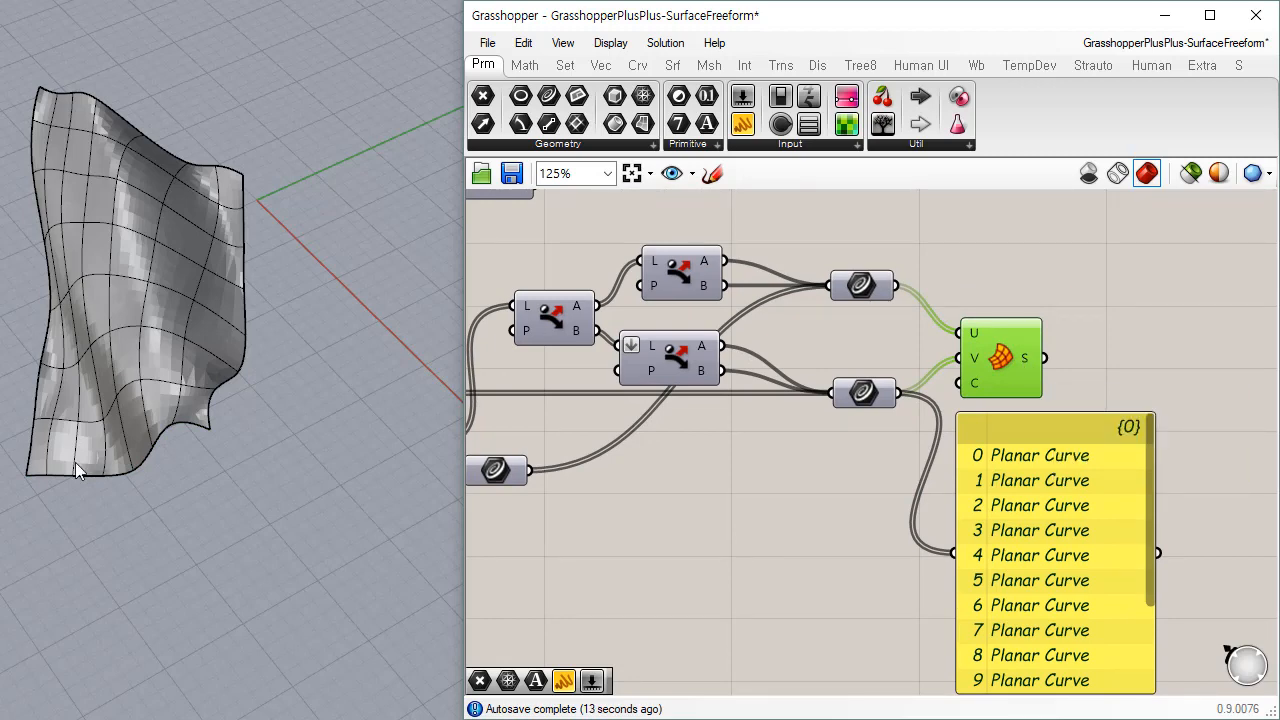
Step: Examine the rebuilt surface from another angle and check the data on Network Surface's V input and S output
right_drag(80, 470, 330, 420)
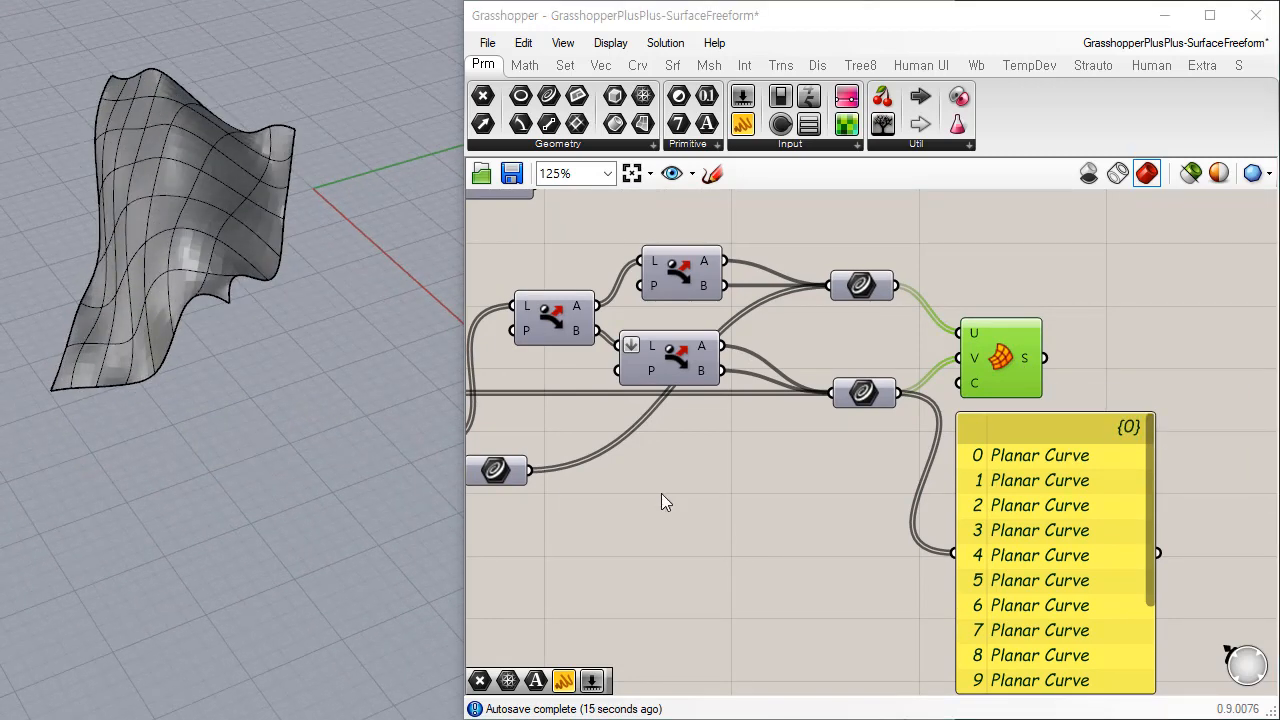
click(1080, 360)
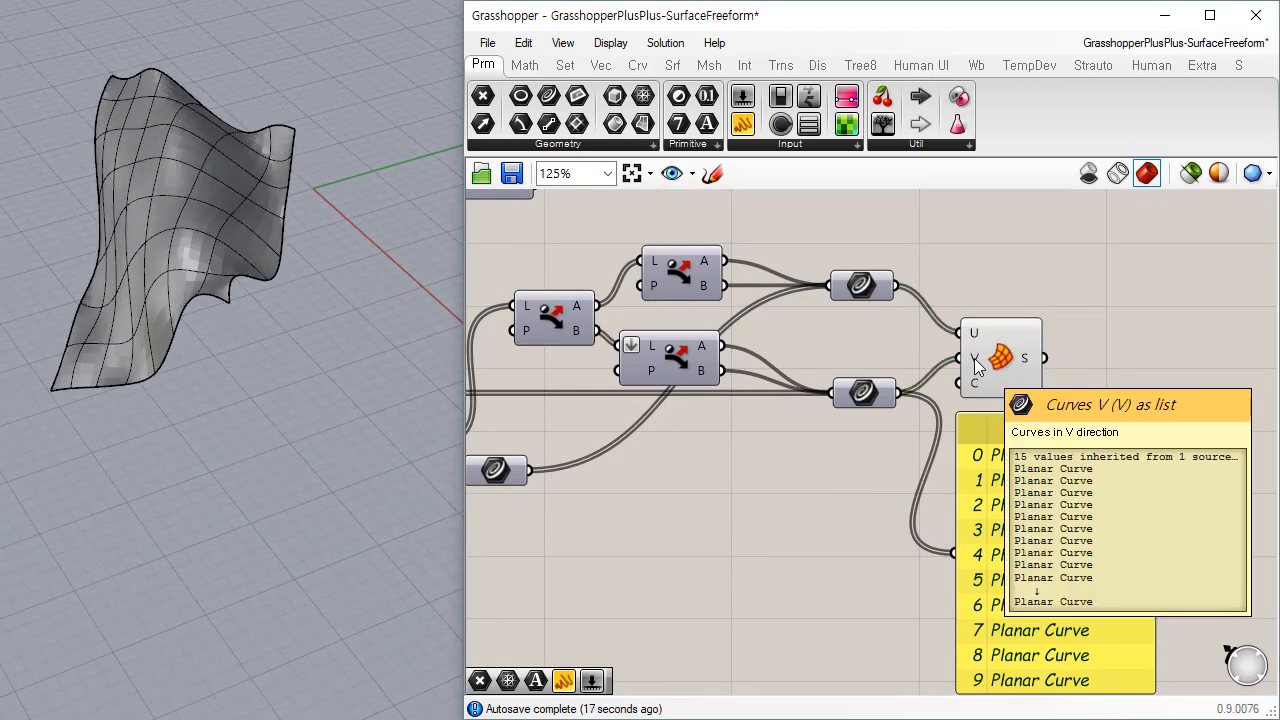
mouse_move(1023, 360)
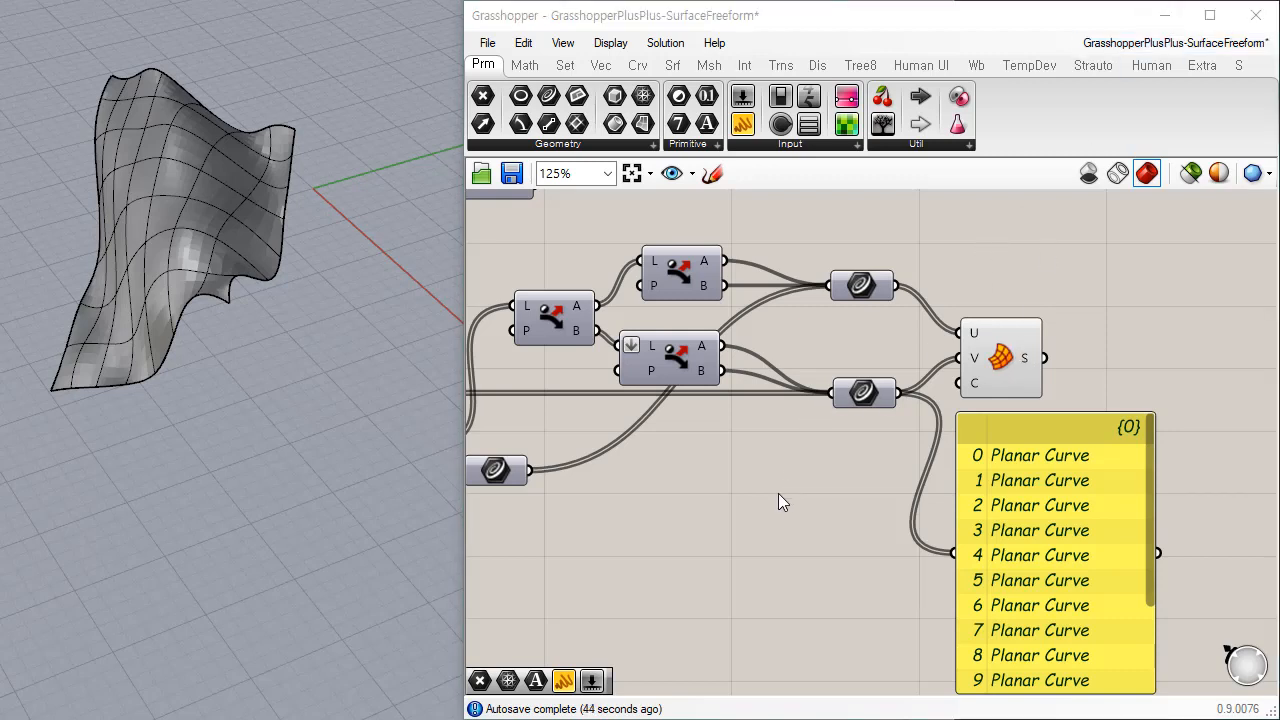
Step: Place a test Curve parameter and feed it in turn from the lower Dispatch's A and B outputs and the first Split List's flattened B output
right_drag(778, 493, 848, 432)
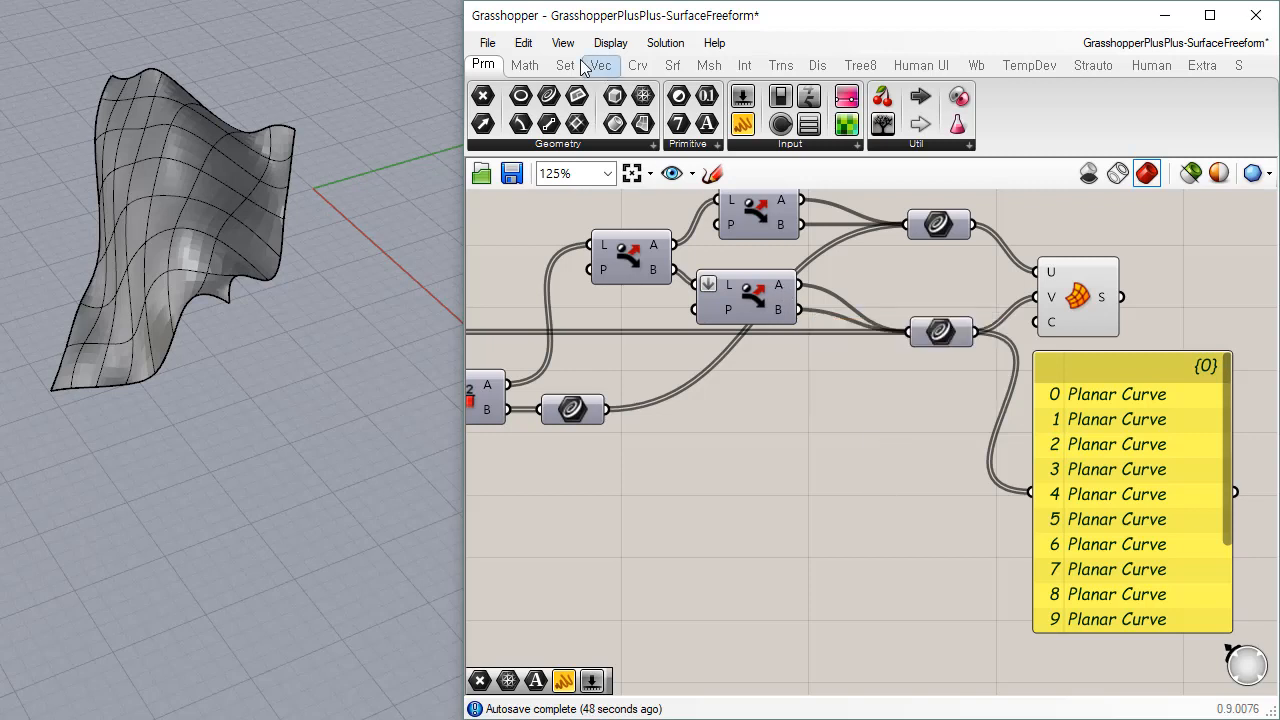
drag(553, 100, 880, 436)
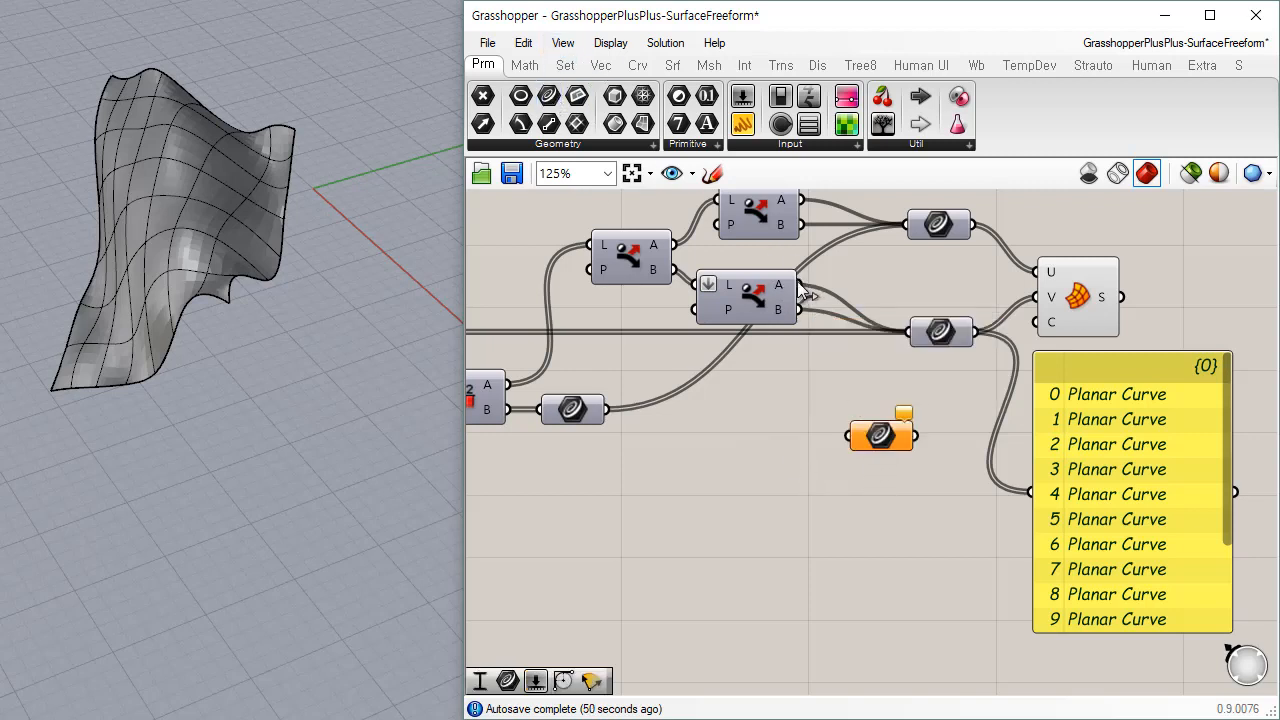
drag(800, 285, 863, 428)
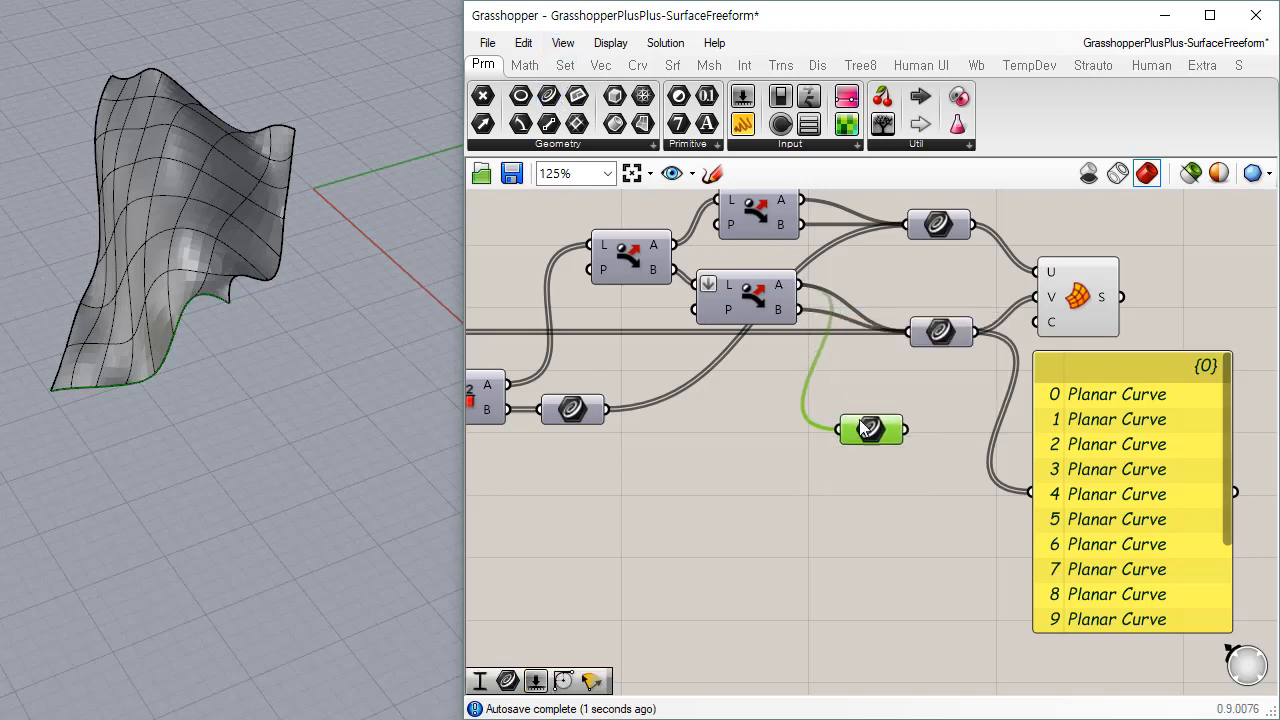
drag(799, 311, 856, 431)
right_drag(790, 388, 940, 344)
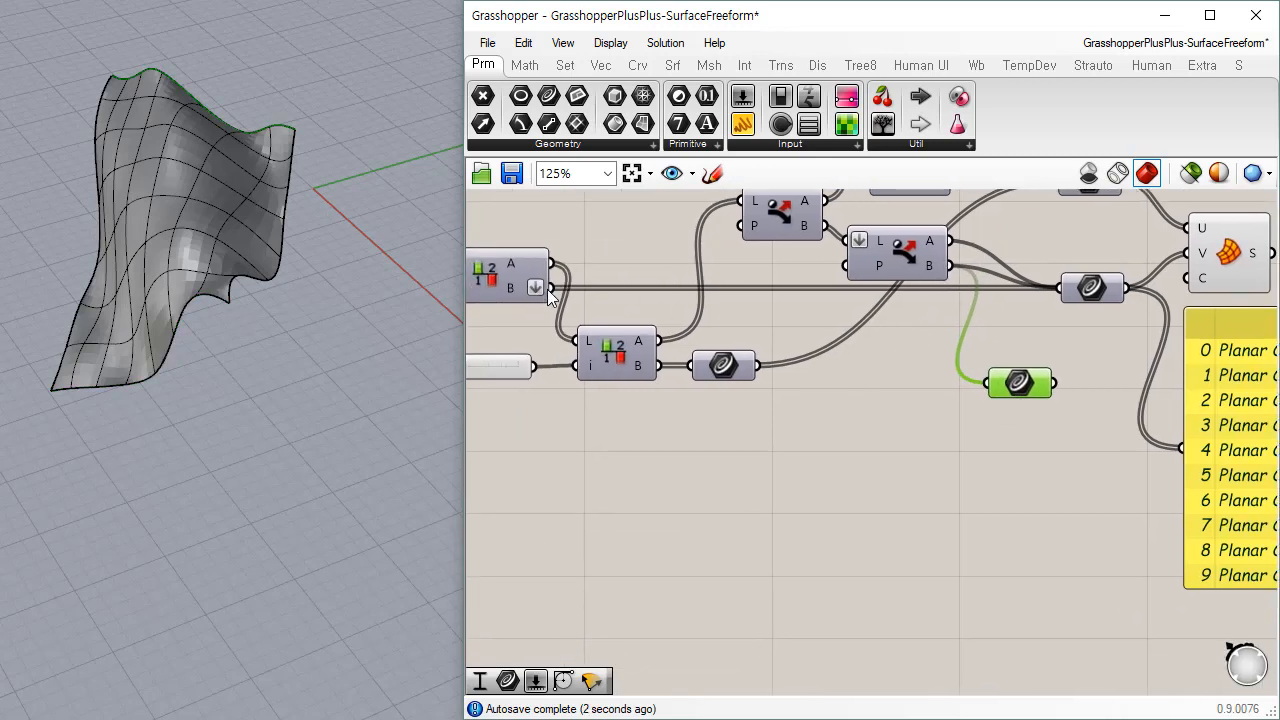
shift+drag(548, 297, 939, 412)
Step: Add a List Item component and connect the test Curve parameter to its L input to check the first curve
click(980, 469)
double_click(980, 469)
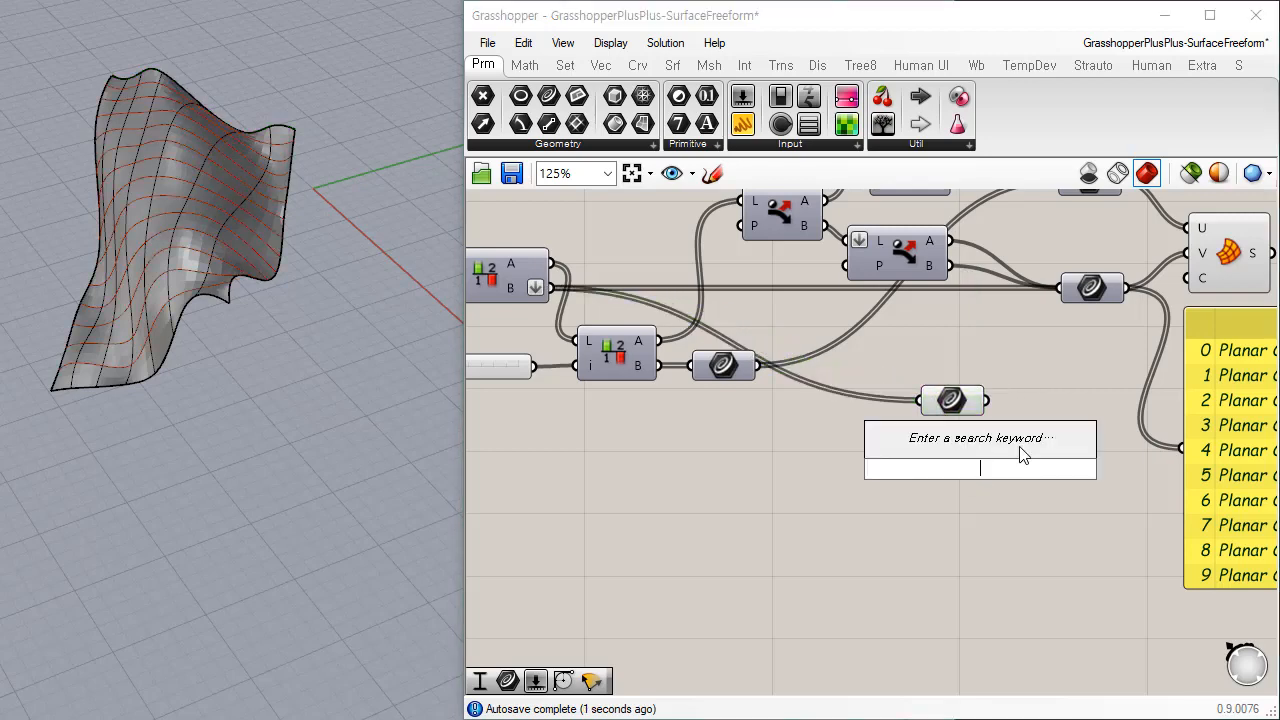
text(itm)
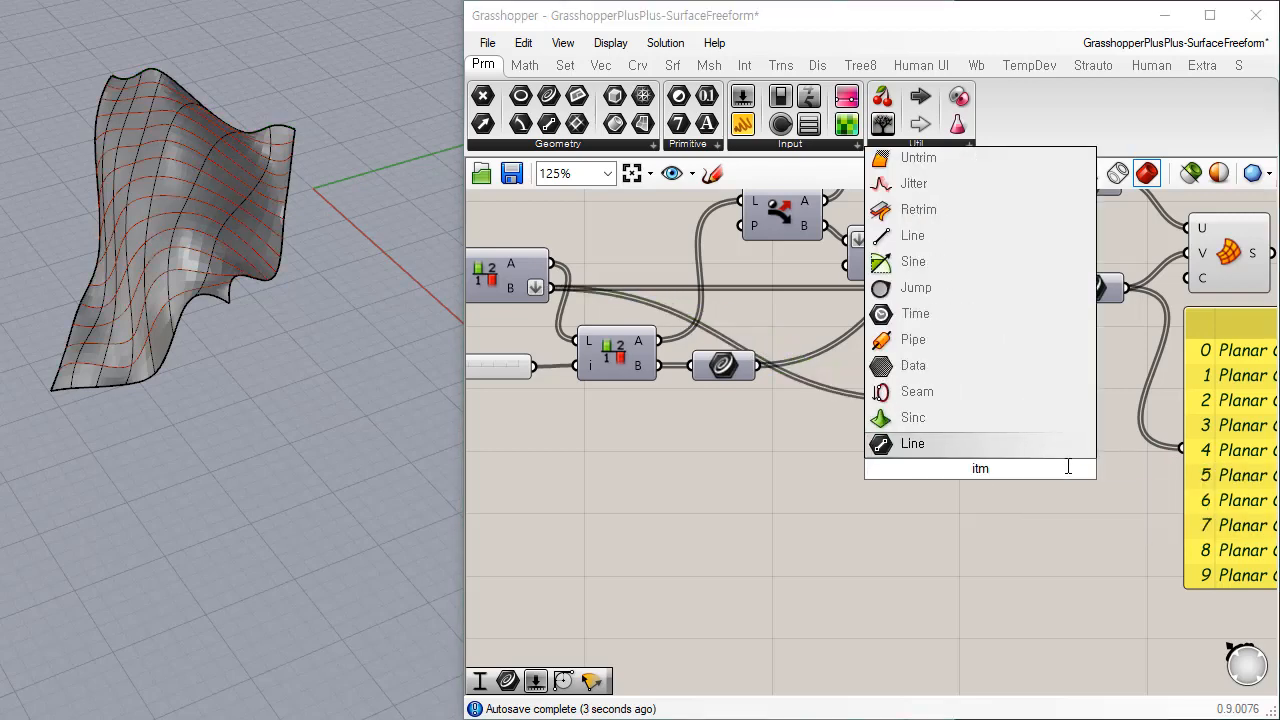
key(BackSpace)
key(BackSpace)
text(em)
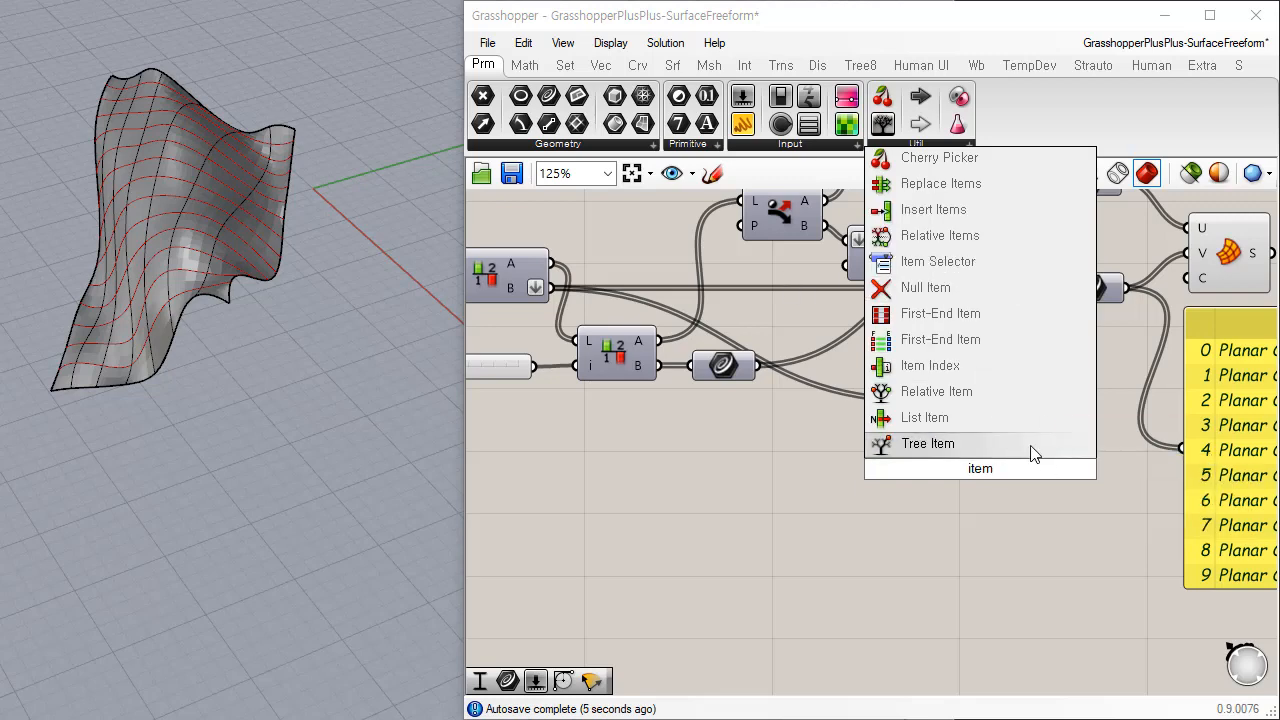
click(1018, 420)
drag(986, 401, 1039, 460)
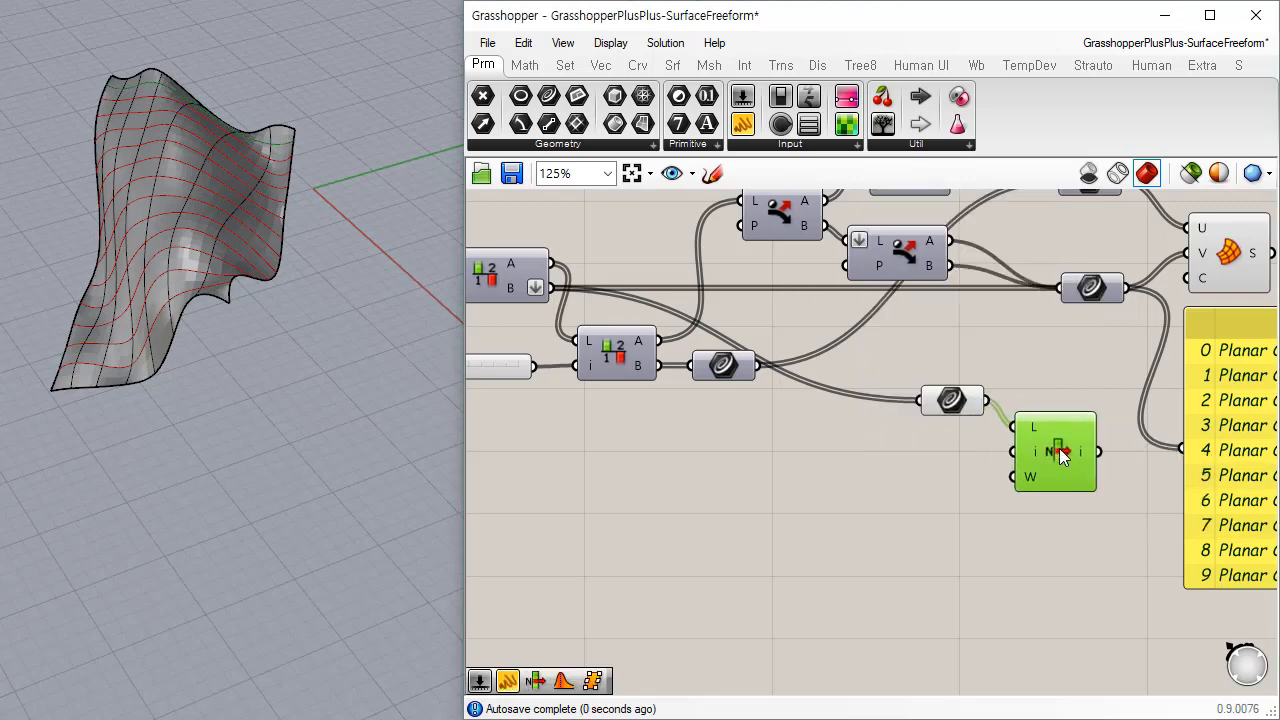
double_click(924, 487)
click(630, 321)
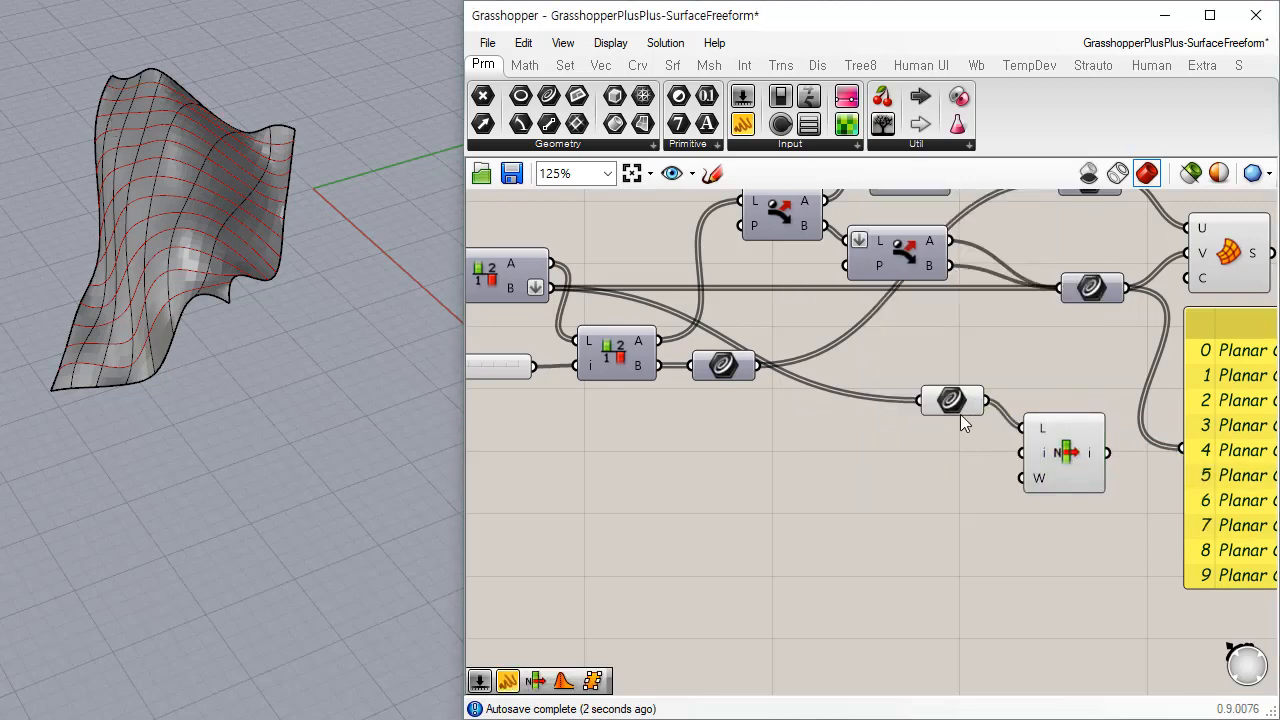
click(1059, 443)
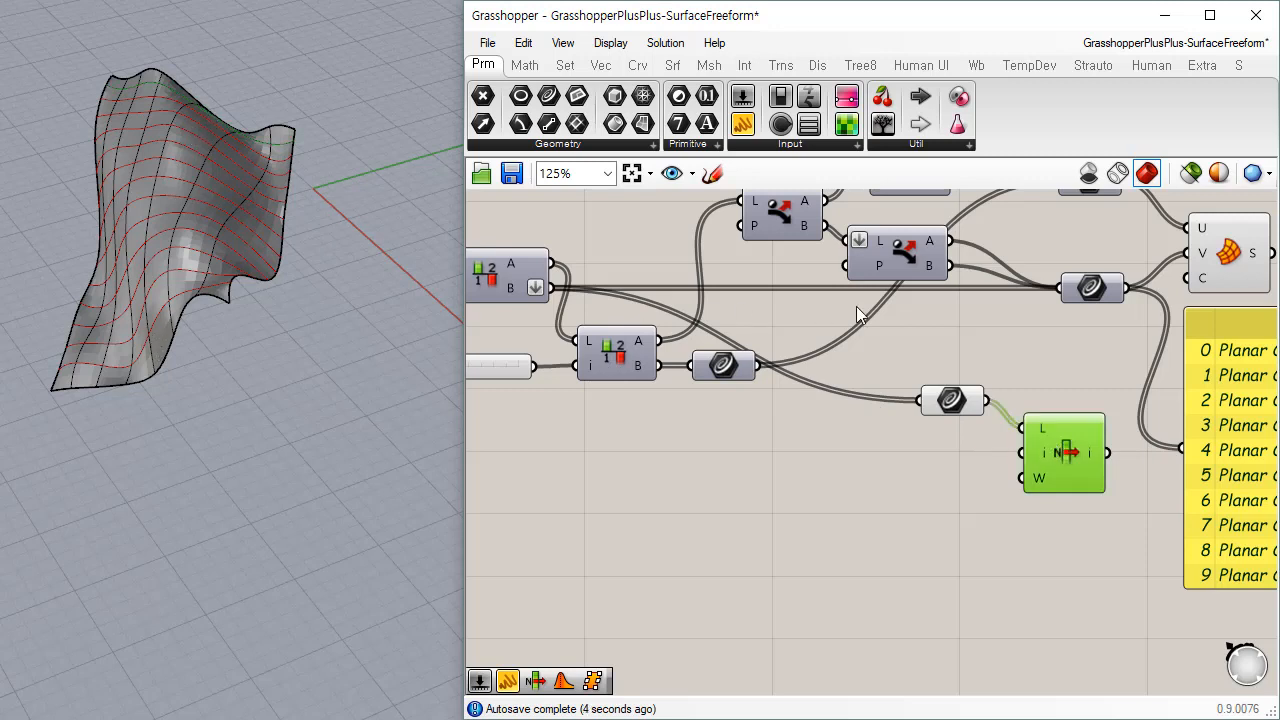
Step: Rewire the Curve parameter feeding V in this order: lower Dispatch's B, first Split List's B, lower Dispatch's A
right_drag(1015, 338, 871, 314)
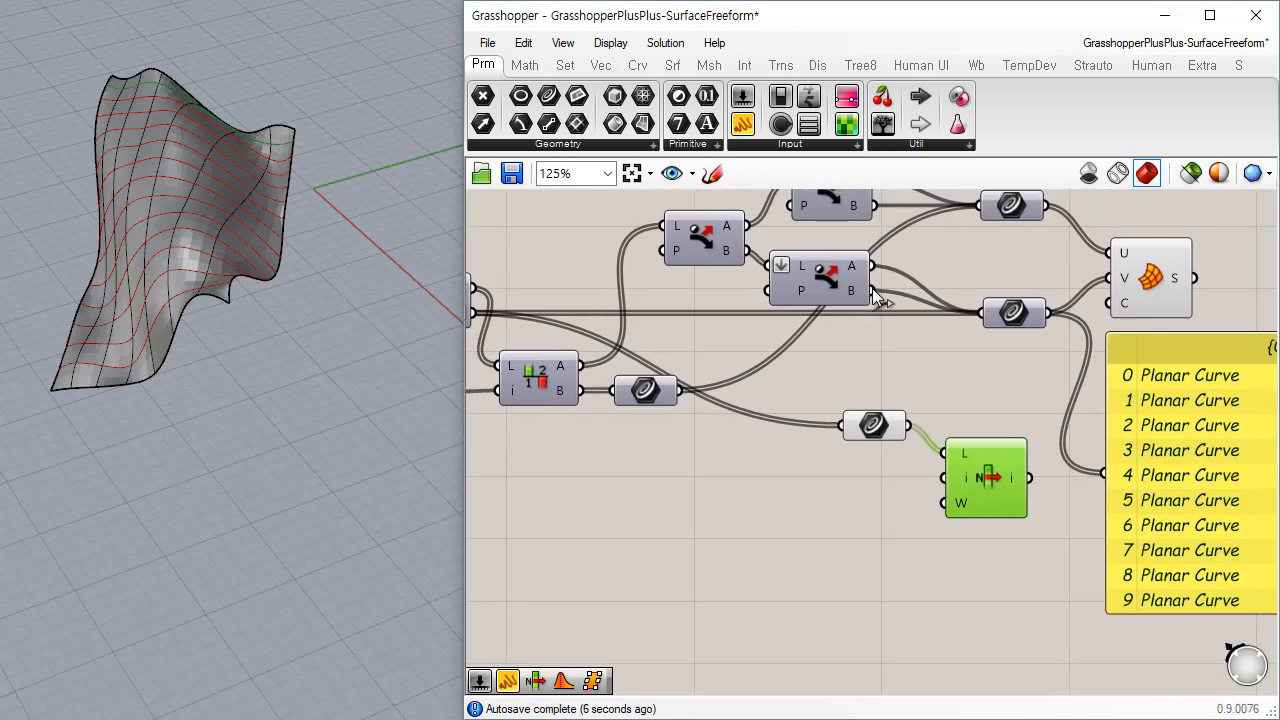
drag(880, 300, 981, 313)
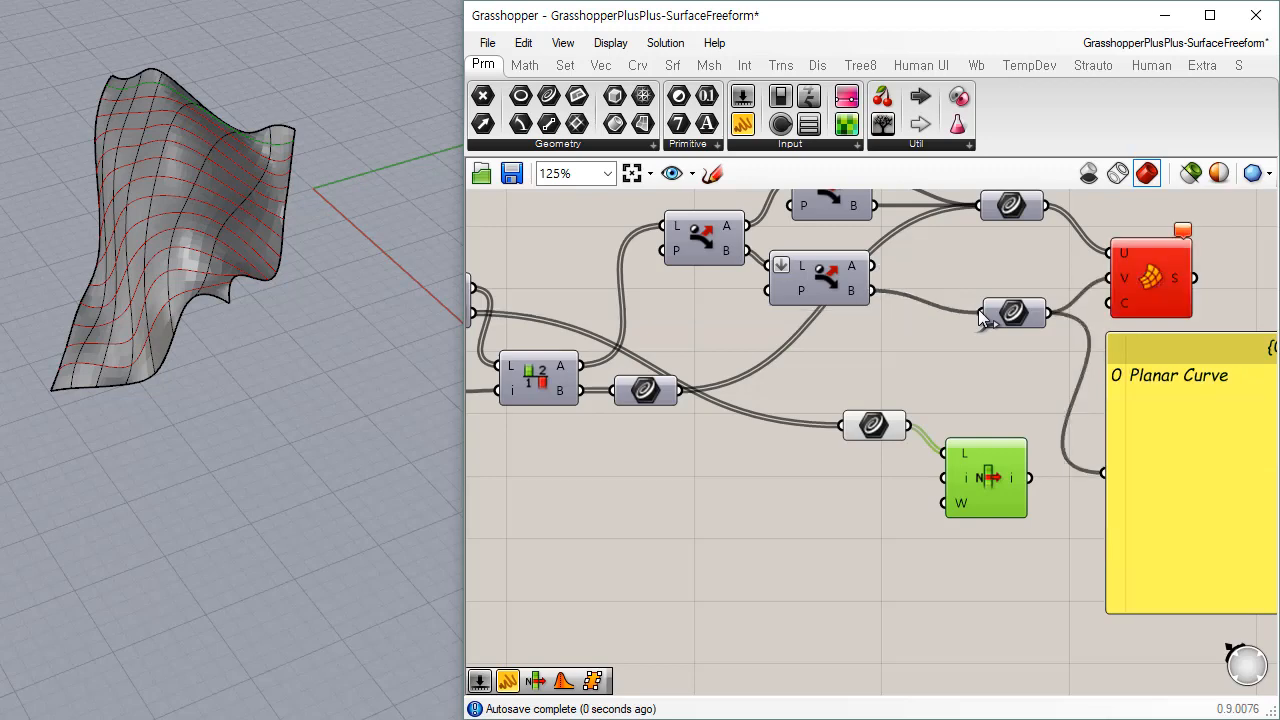
shift+drag(476, 313, 982, 313)
shift+drag(871, 265, 982, 314)
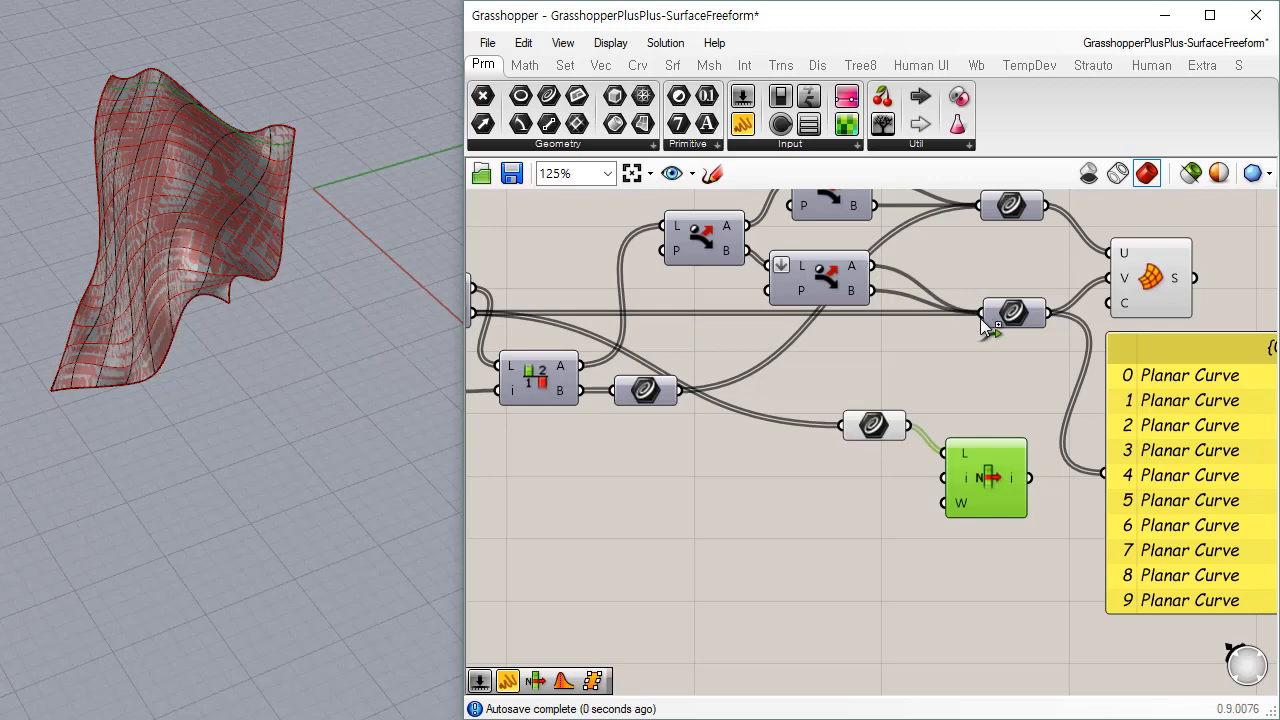
Step: Delete the test Curve parameter together with the List Item component
click(979, 371)
click(982, 481)
drag(1000, 378, 886, 514)
key(Delete)
Step: Bake Network Surface's S output to the default layer, keeping the default attributes
click(1164, 285)
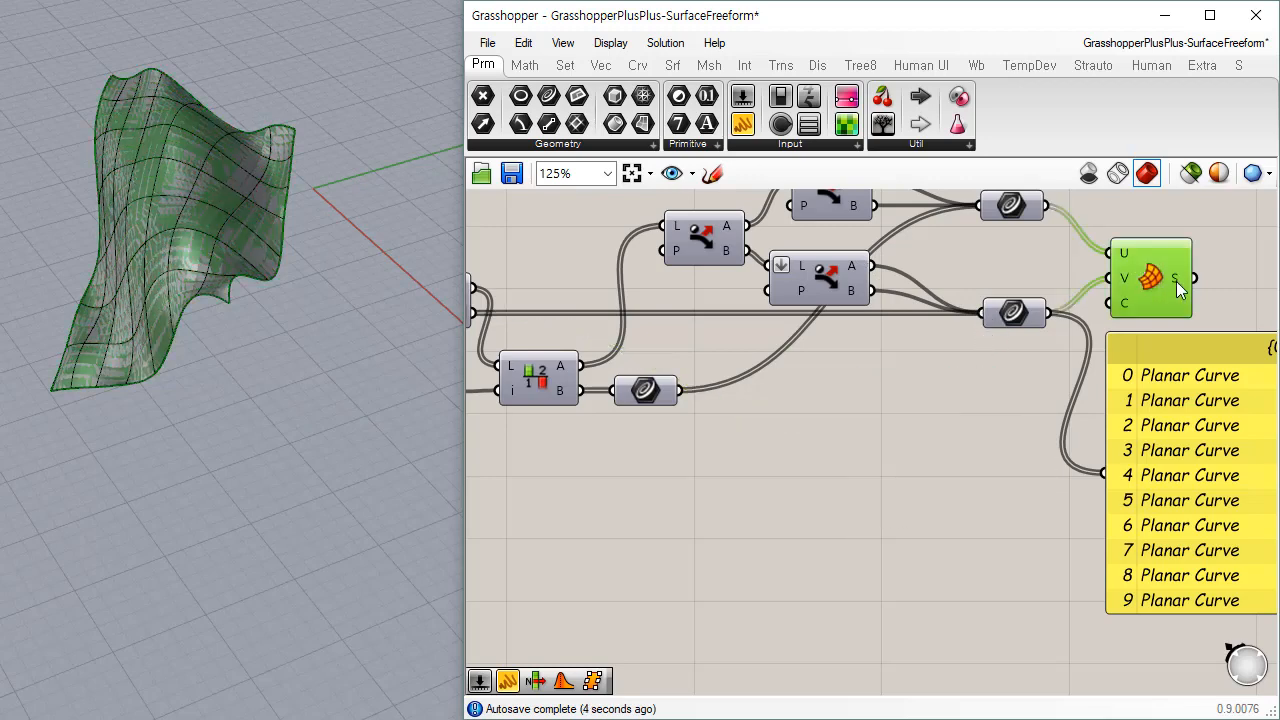
right_drag(1176, 281, 1044, 324)
right_click(1046, 326)
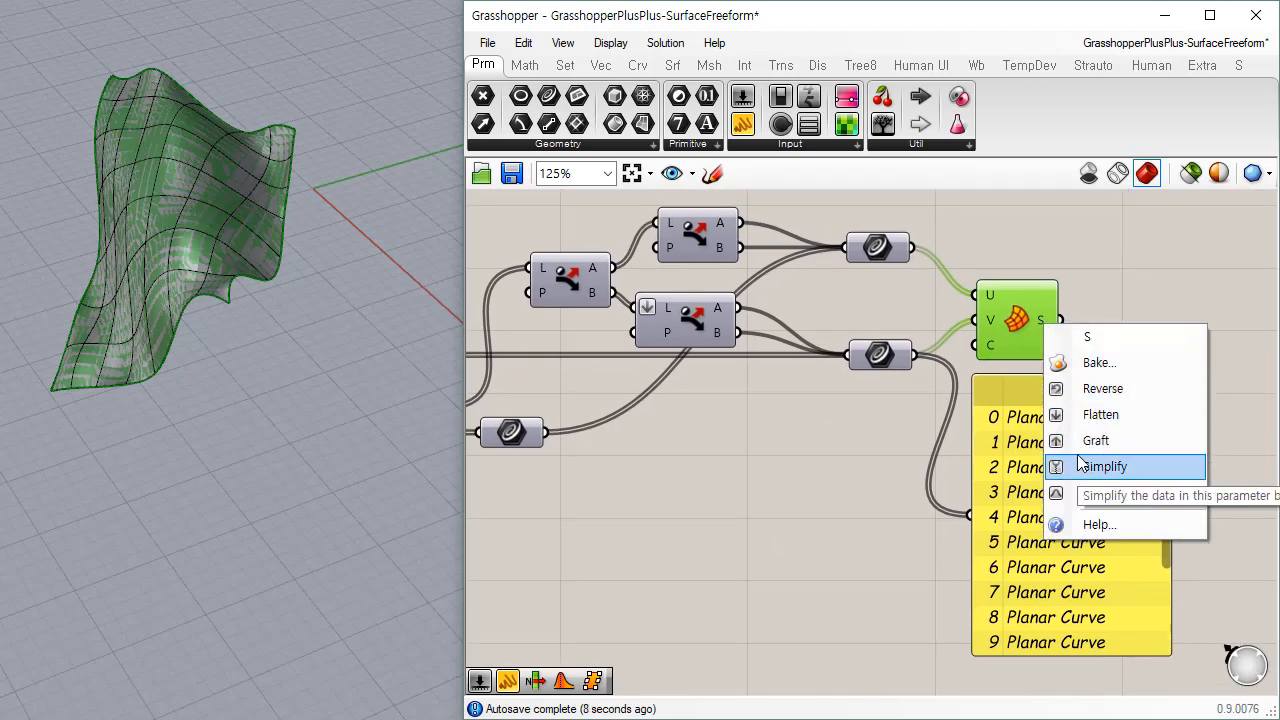
click(1094, 363)
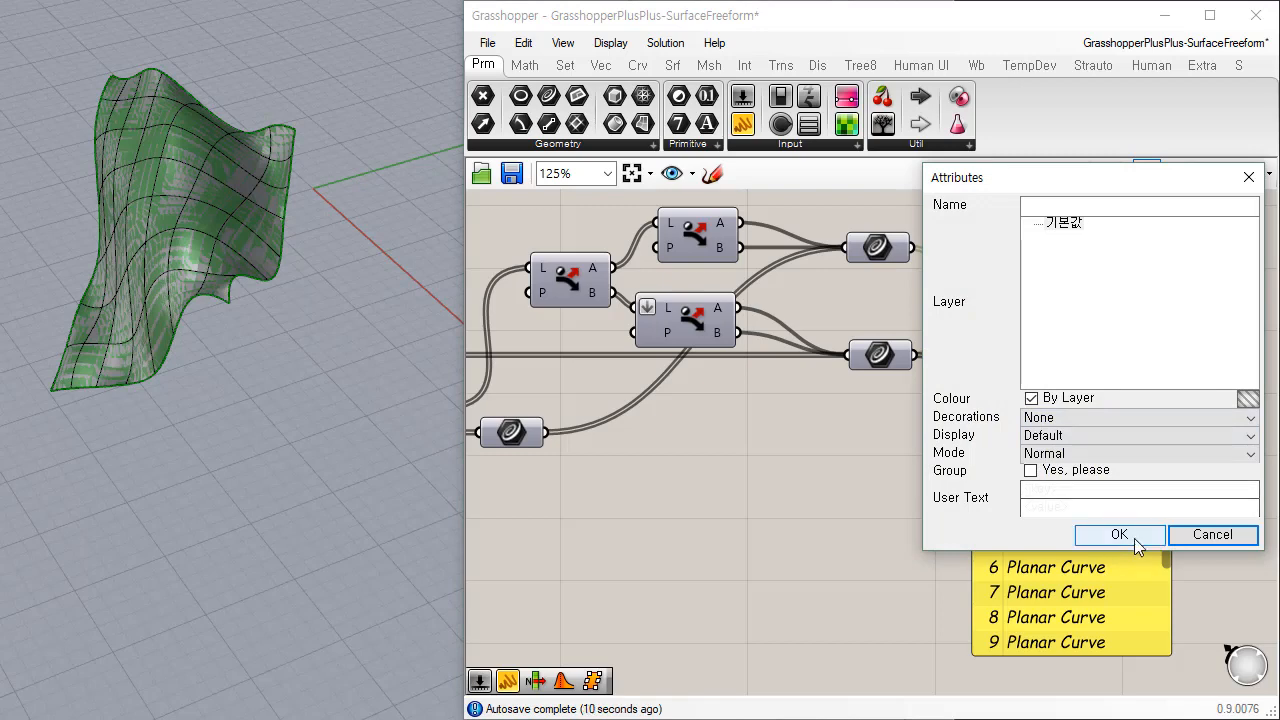
click(1118, 535)
click(1088, 305)
click(1012, 333)
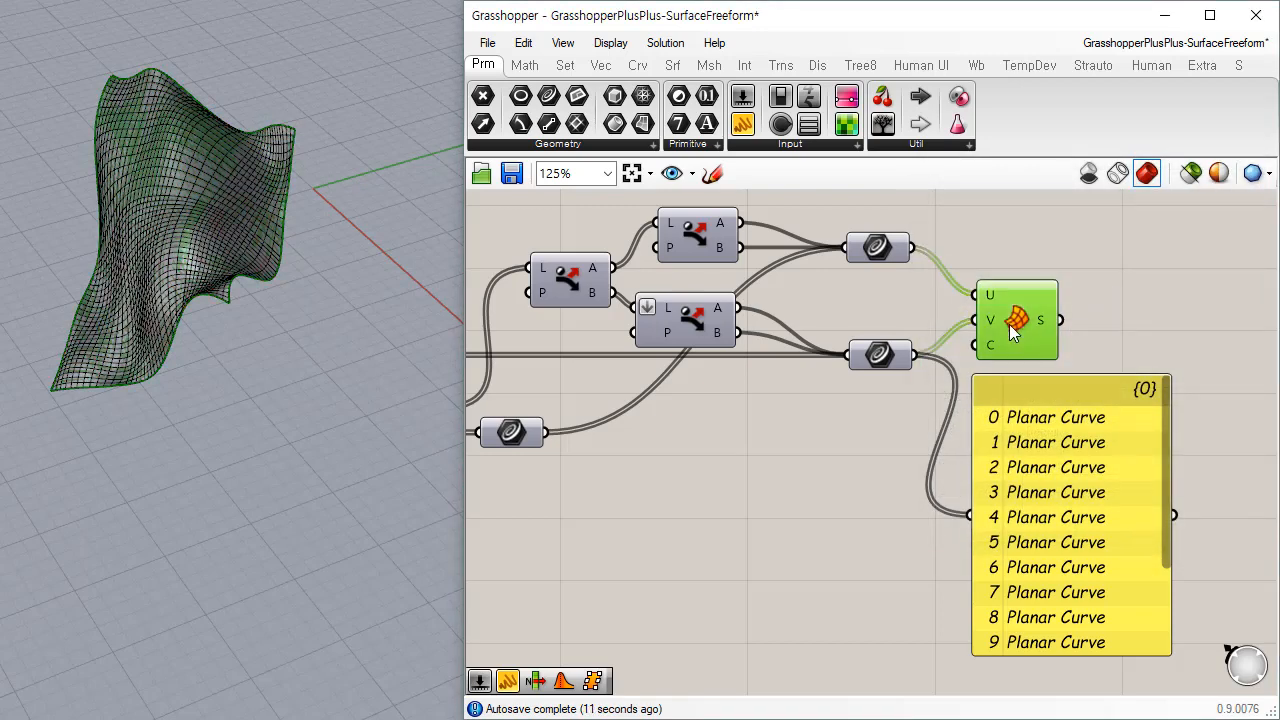
Step: Pick the baked surface from the overlapping surfaces in the Rhino viewport and move it clear of the original
click(230, 242)
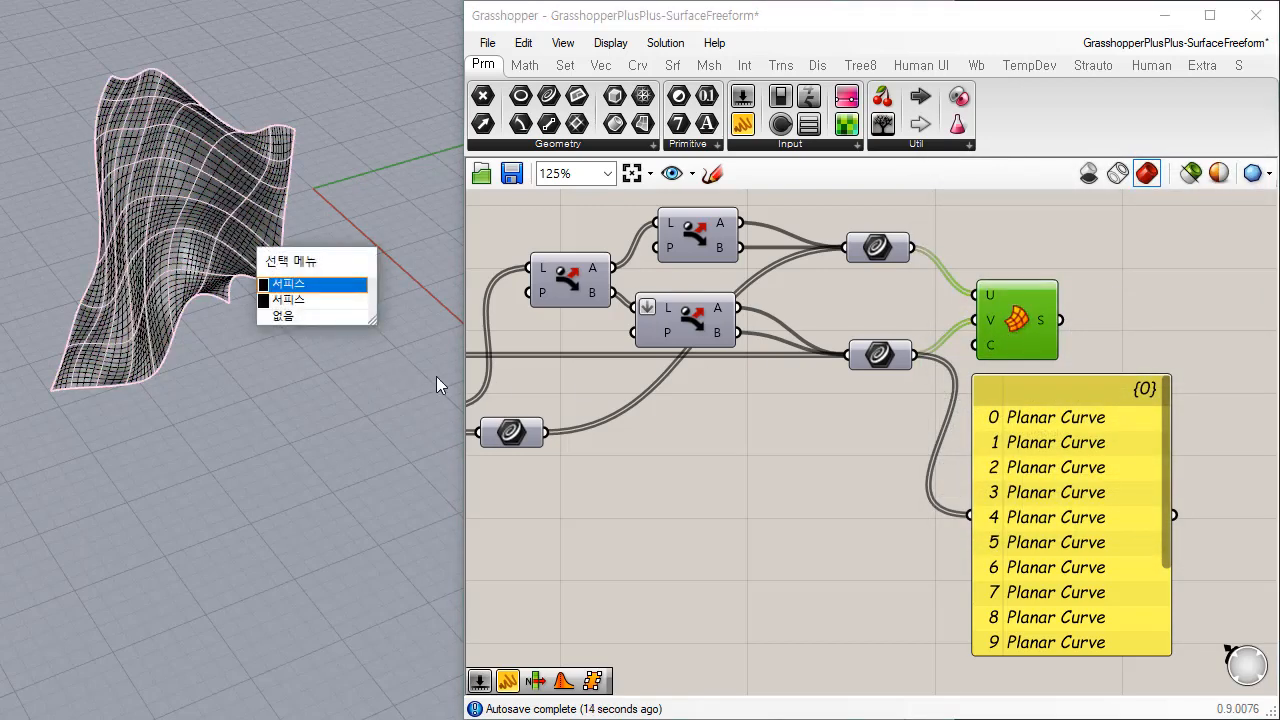
click(326, 302)
click(248, 369)
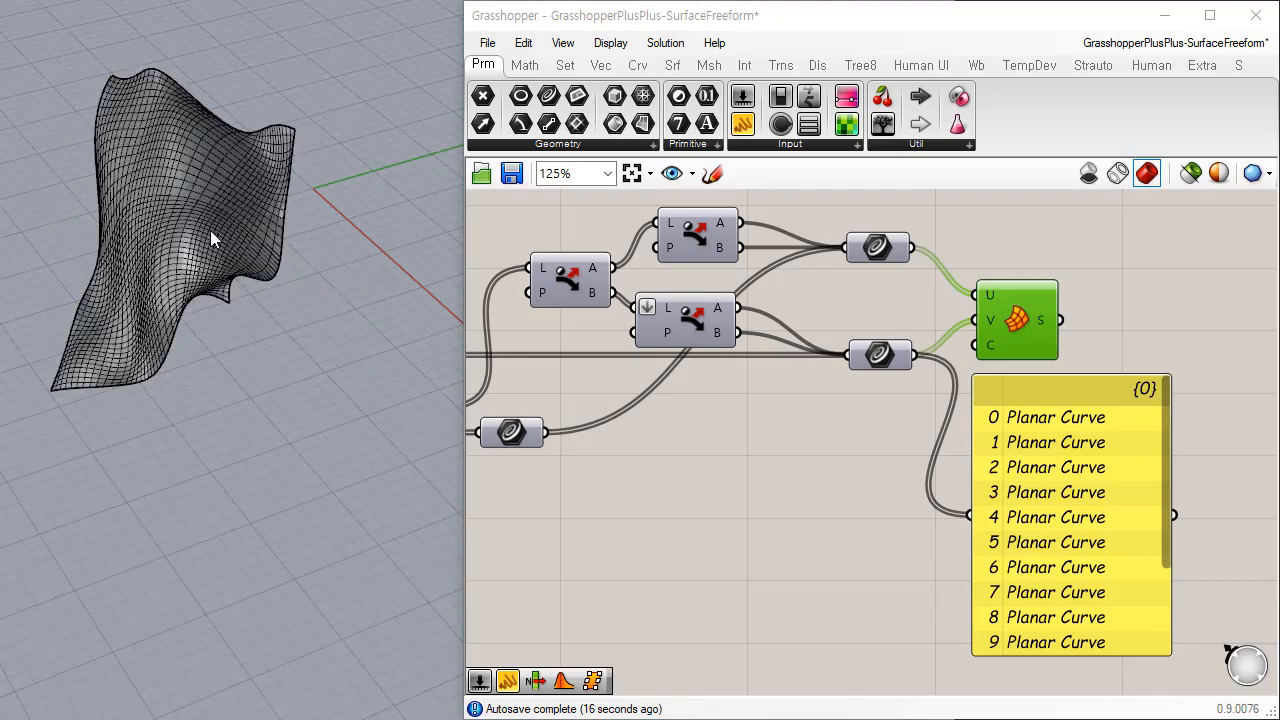
click(211, 232)
click(256, 350)
right_drag(258, 350, 232, 216)
click(232, 216)
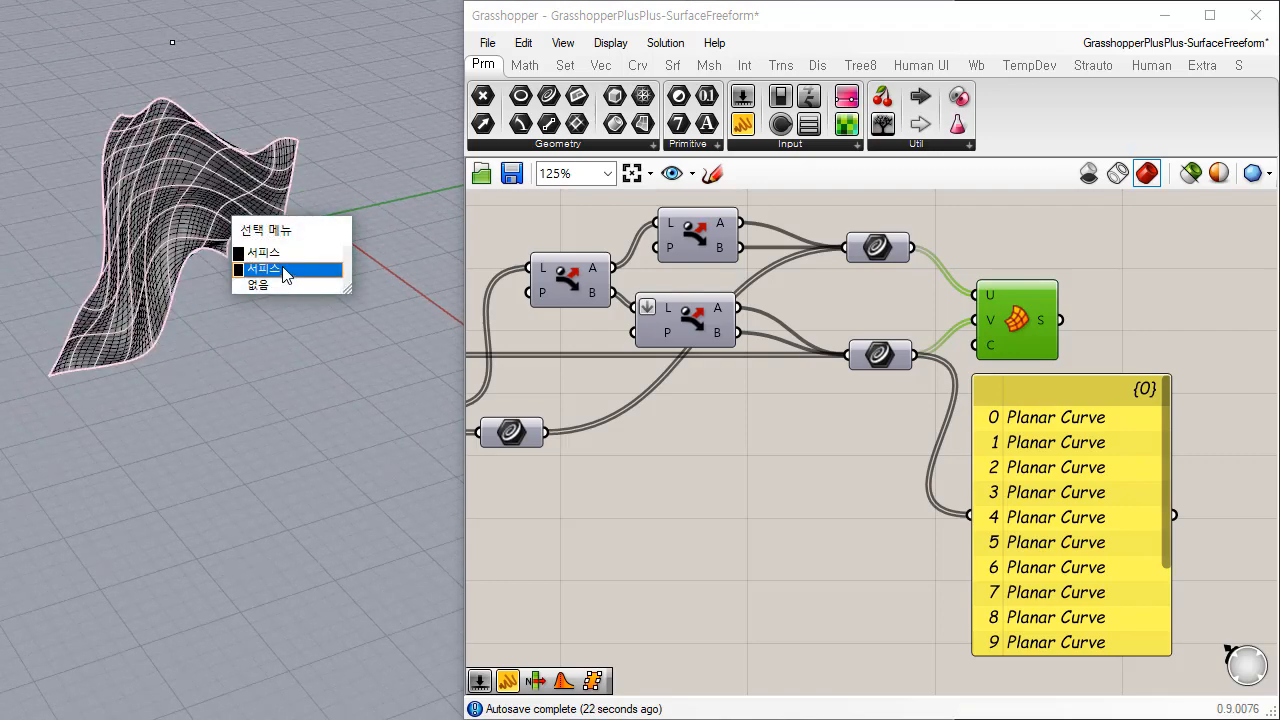
click(292, 308)
drag(212, 198, 370, 287)
click(366, 370)
Step: Compare the two surfaces in a smooth display mode without isocurves, and restore the display with isocurves
right_drag(366, 372, 391, 463)
right_click(0, 0)
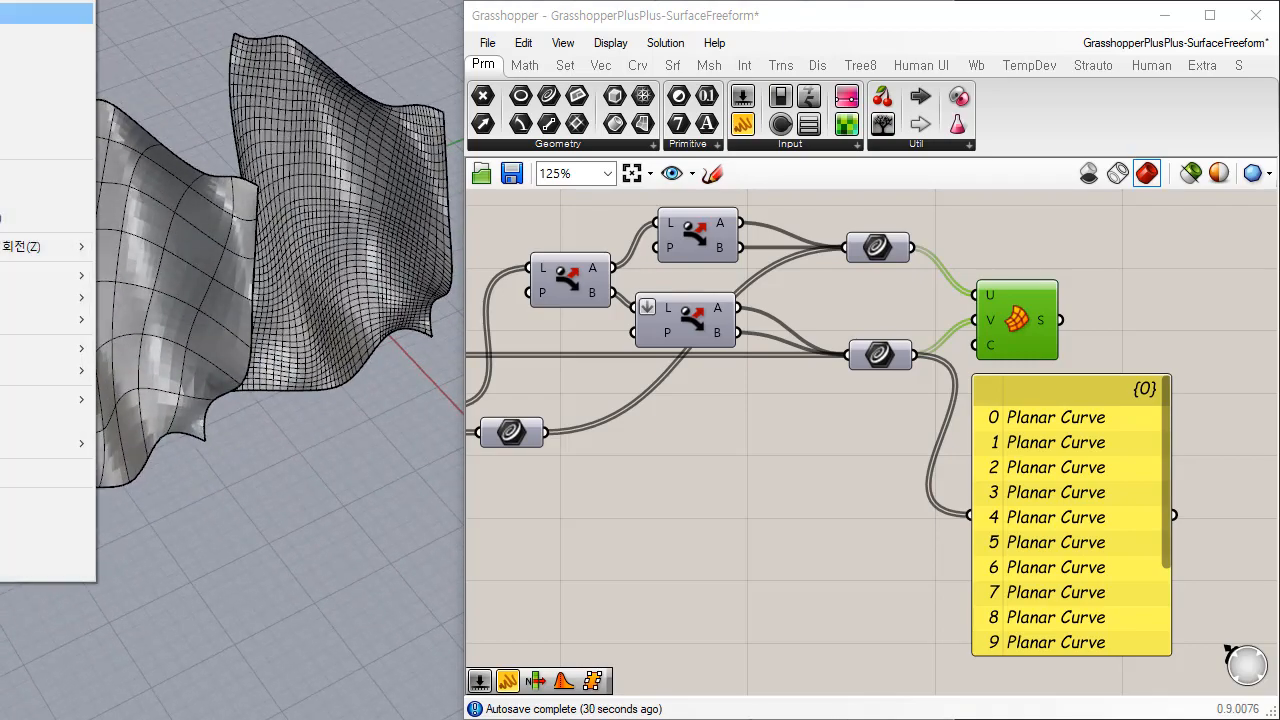
click(3, 35)
mouse_move(359, 348)
right_down()
mouse_move(377, 396)
mouse_move(369, 451)
mouse_move(337, 386)
mouse_move(337, 300)
mouse_move(363, 207)
mouse_move(350, 370)
right_up()
right_click(0, 0)
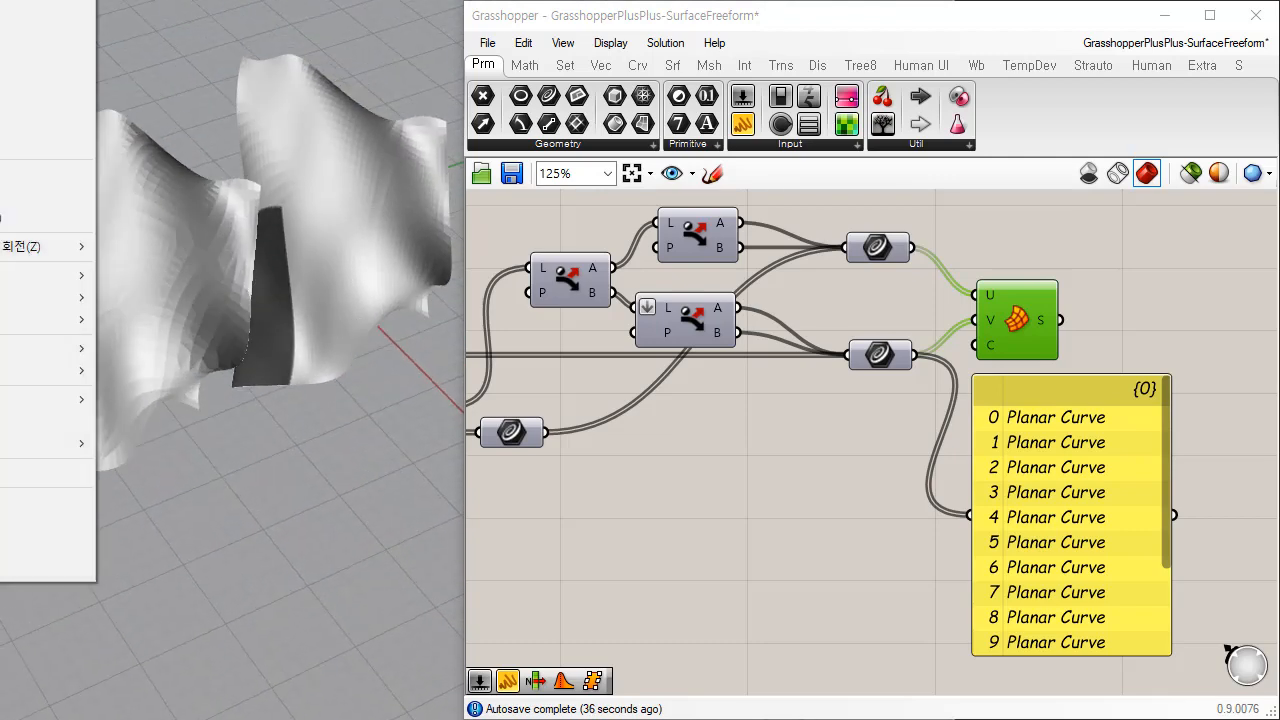
click(3, 14)
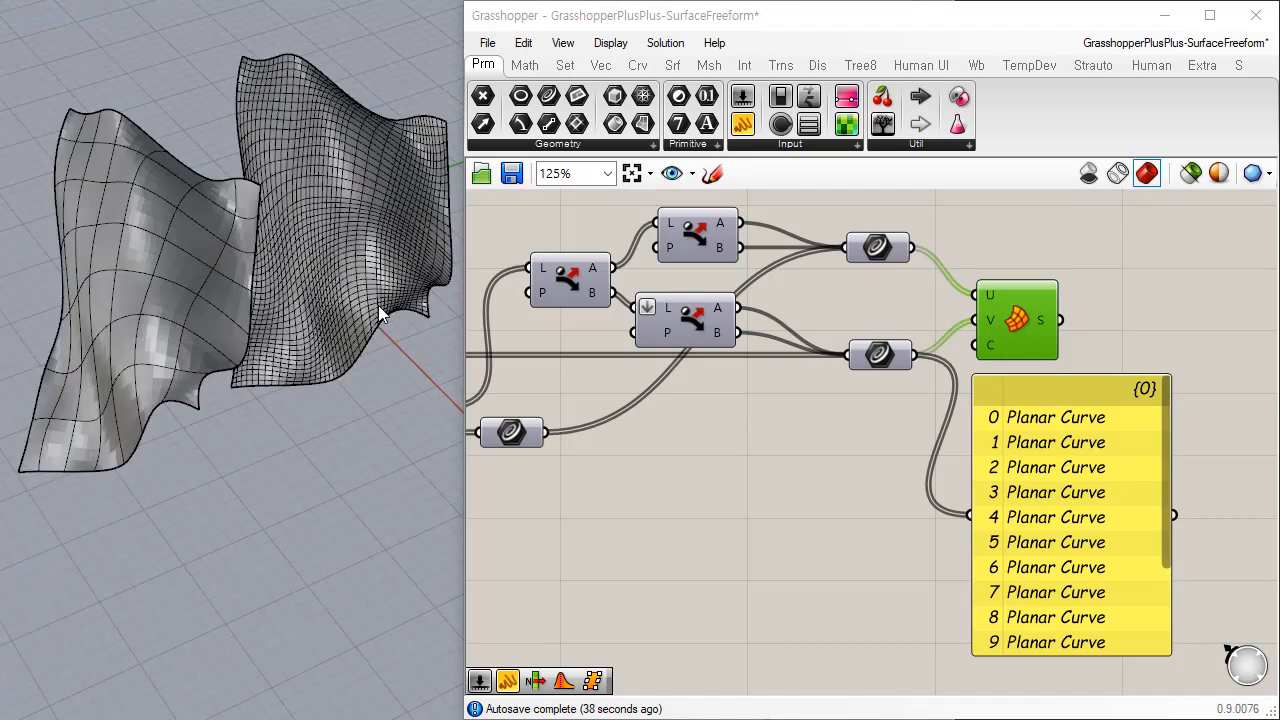
Step: Narrow the Grasshopper window to widen the Rhino viewport and examine both surfaces from several angles
right_drag(309, 369, 202, 72)
right_drag(287, 345, 301, 398)
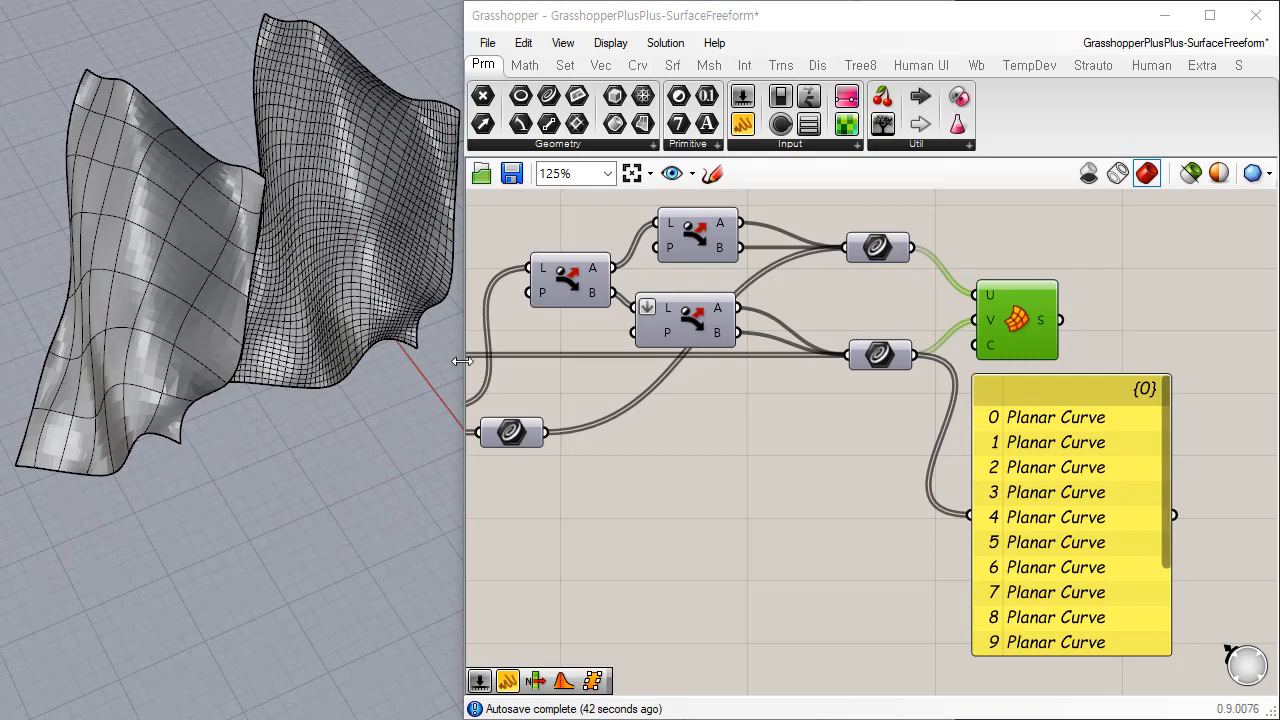
drag(463, 360, 515, 358)
right_drag(296, 381, 276, 445)
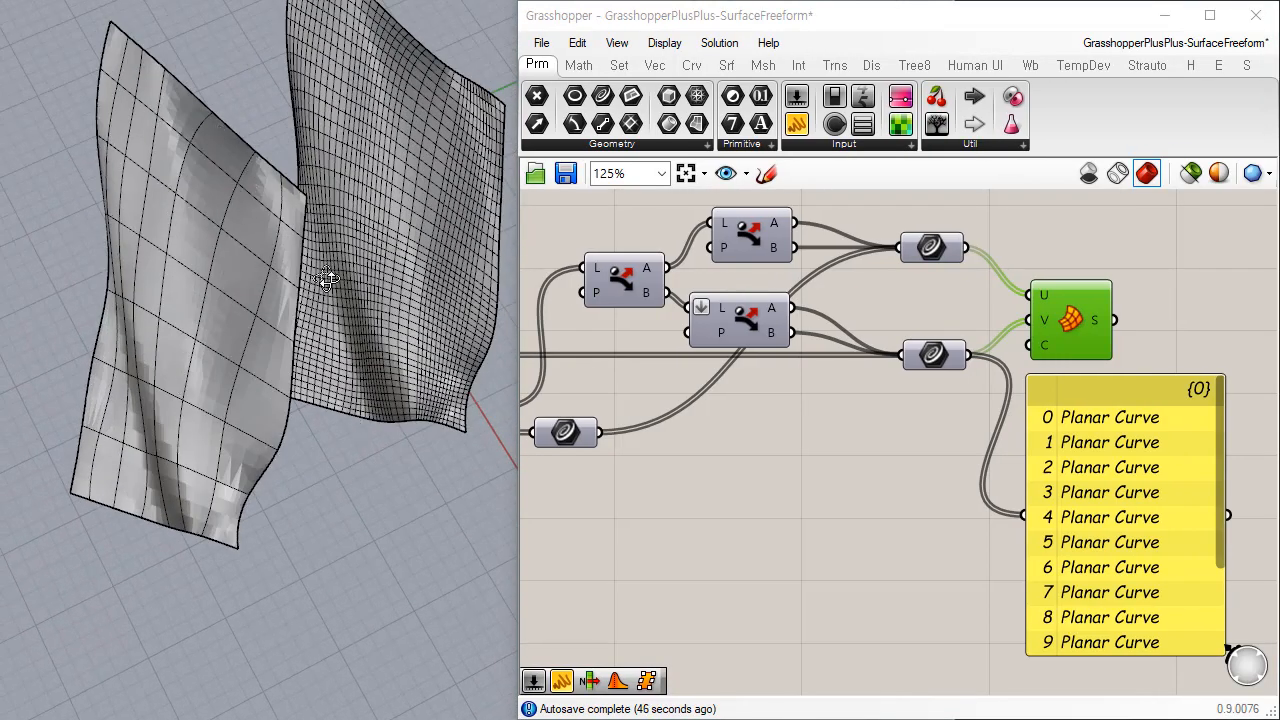
mouse_move(329, 277)
right_down()
mouse_move(314, 166)
mouse_move(330, 270)
right_up()
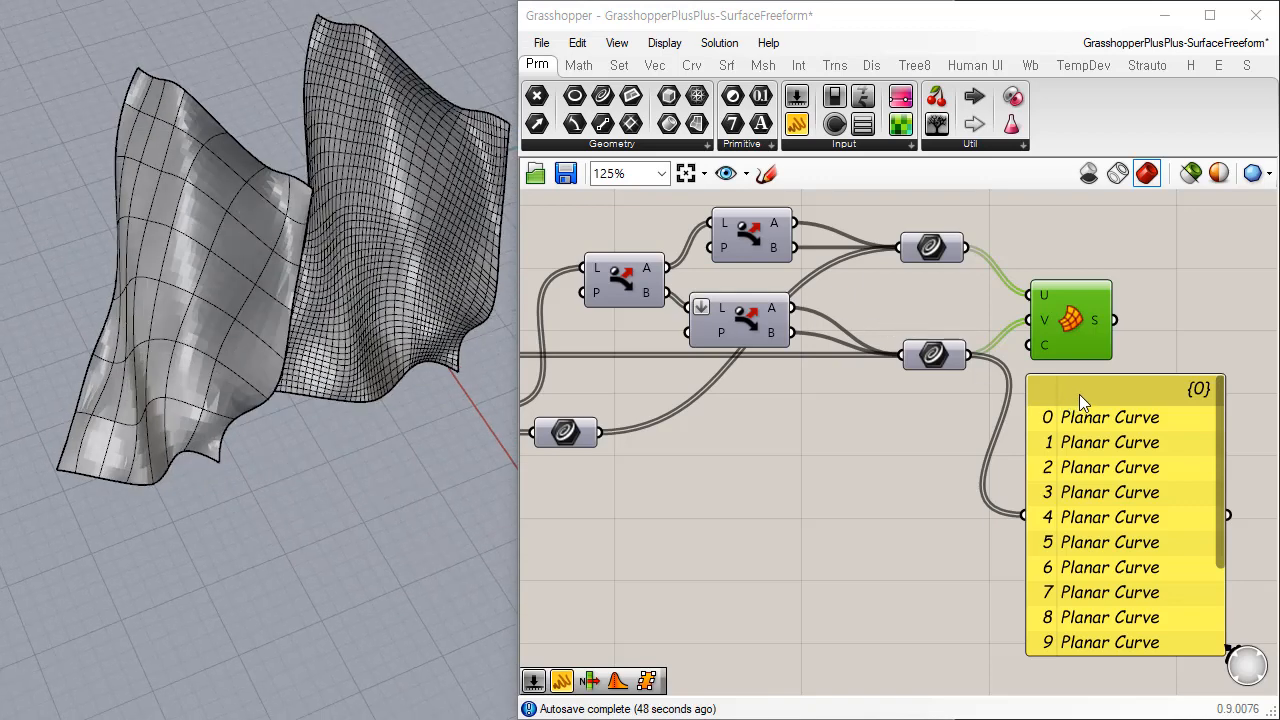
Step: Check Network Surface's Continuity input and move Network Surface and the Panel away from the input Curve parameters to free space
mouse_move(1047, 347)
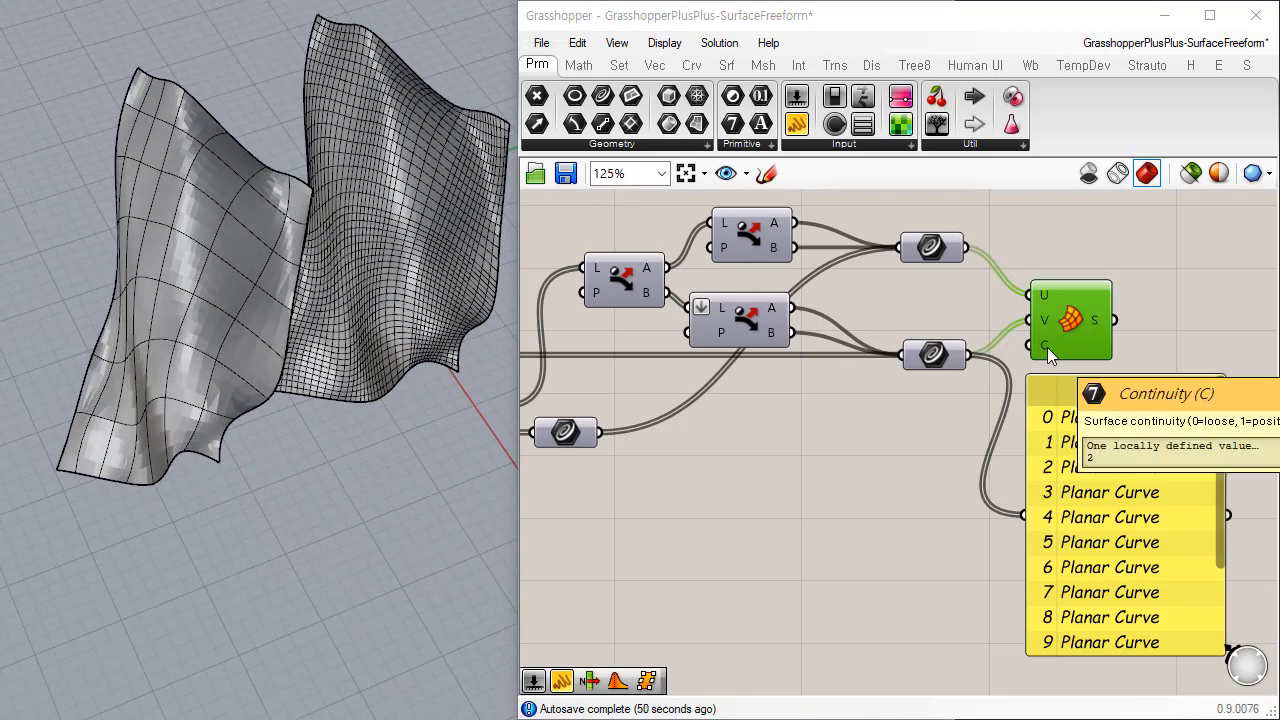
right_drag(1047, 347, 946, 296)
mouse_move(945, 302)
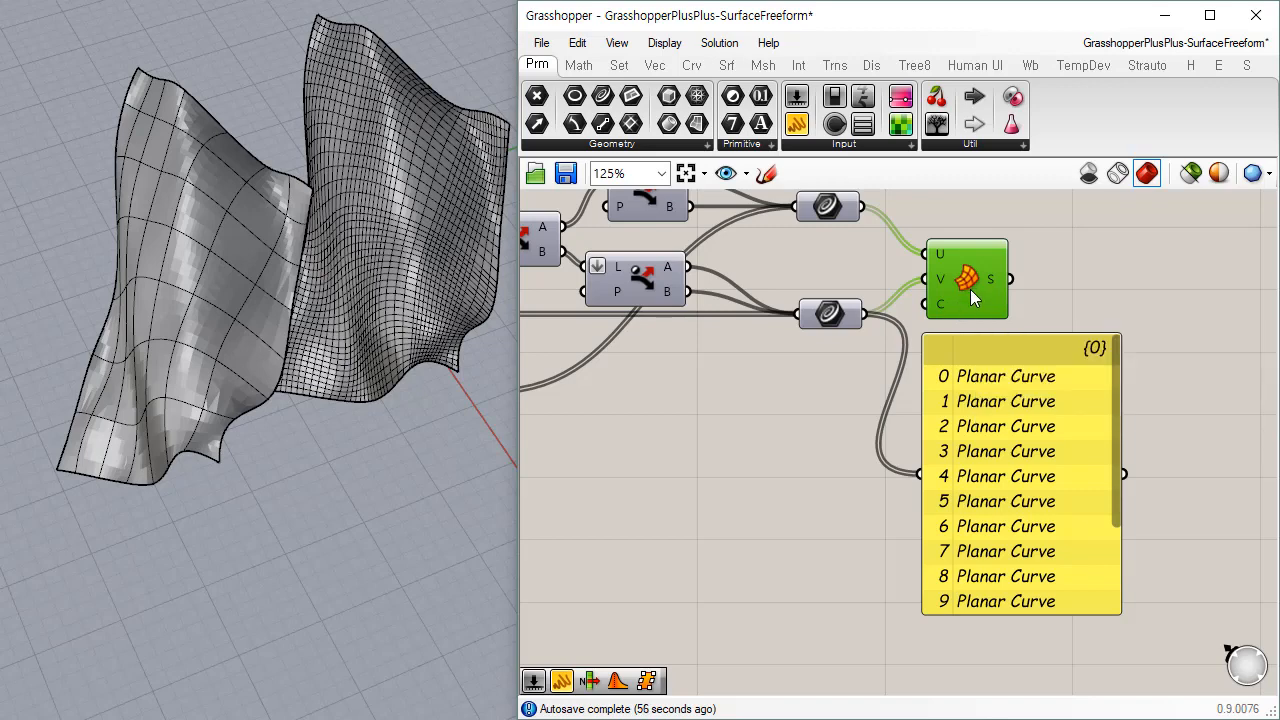
drag(970, 289, 996, 280)
drag(996, 388, 1032, 416)
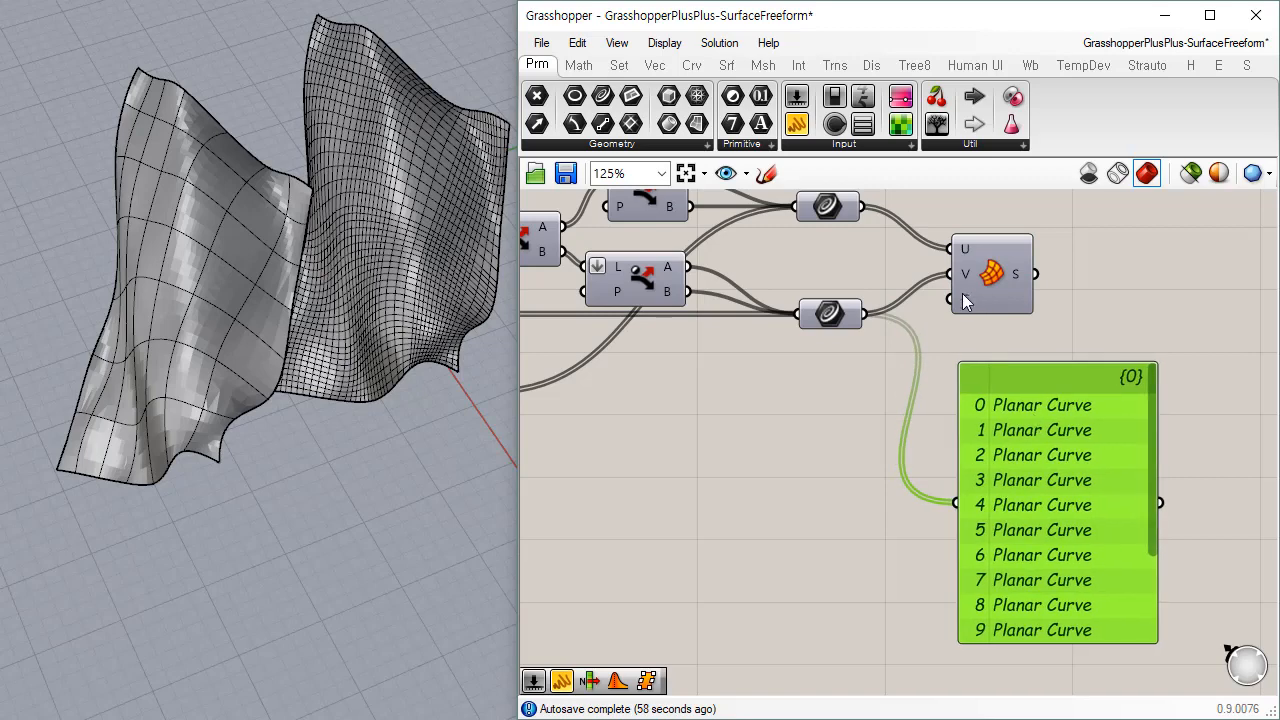
mouse_move(963, 302)
Step: Add a number slider set to 3, place it below the V Curve parameter and connect it to Network Surface's Continuity input
double_click(879, 443)
text(3)
key(Return)
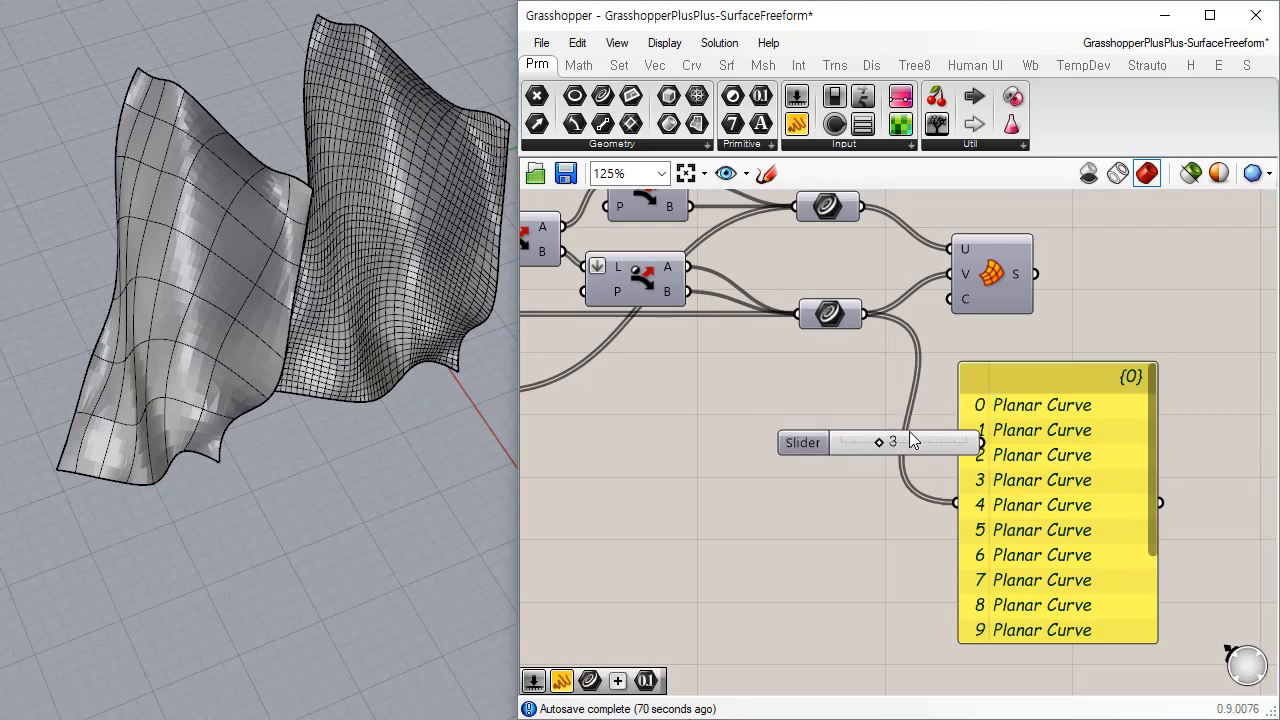
drag(790, 437, 675, 367)
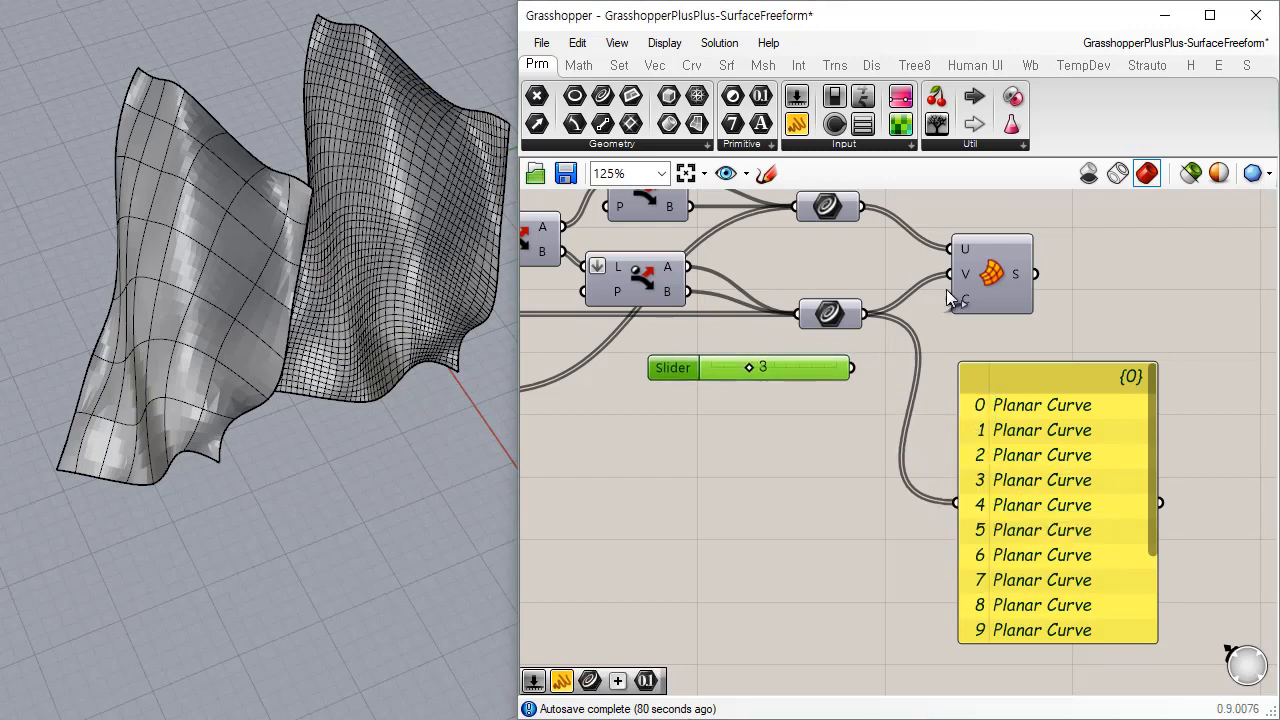
drag(950, 298, 869, 369)
Step: Bake the surface generated with Continuity 3 from Network Surface's S output, keeping the default attributes
click(1023, 272)
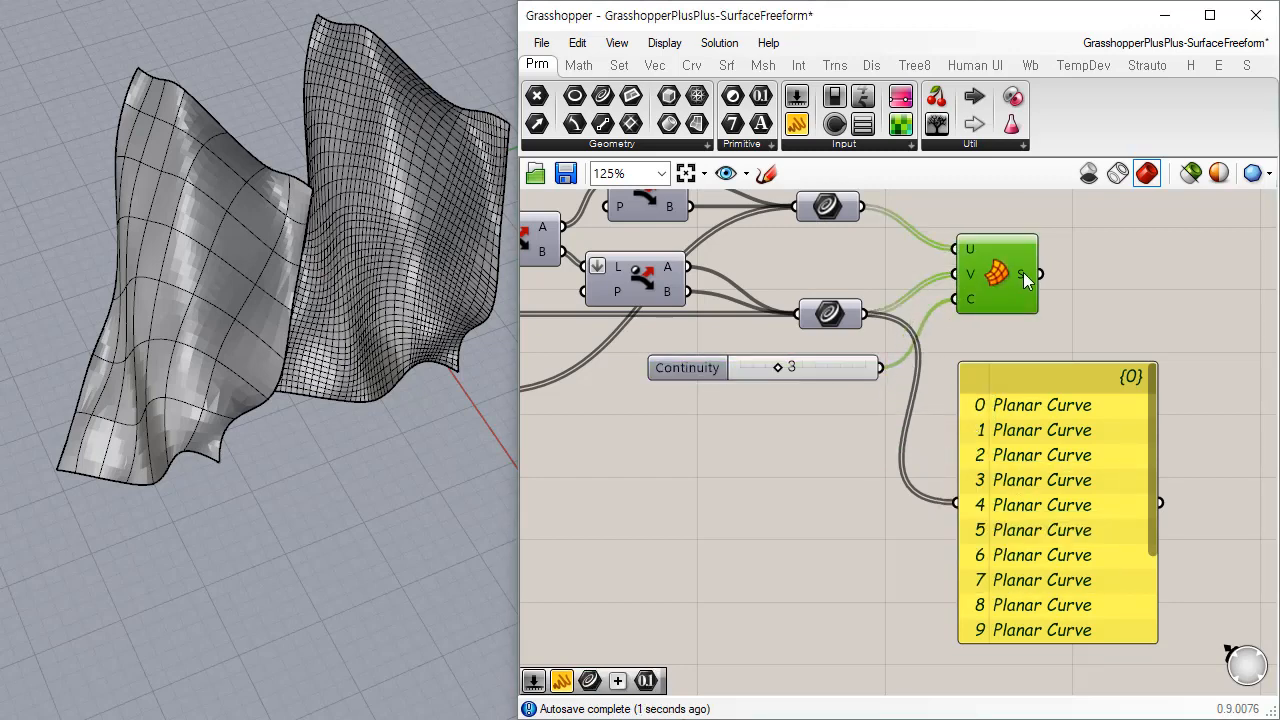
right_click(1023, 272)
click(1057, 232)
click(1121, 486)
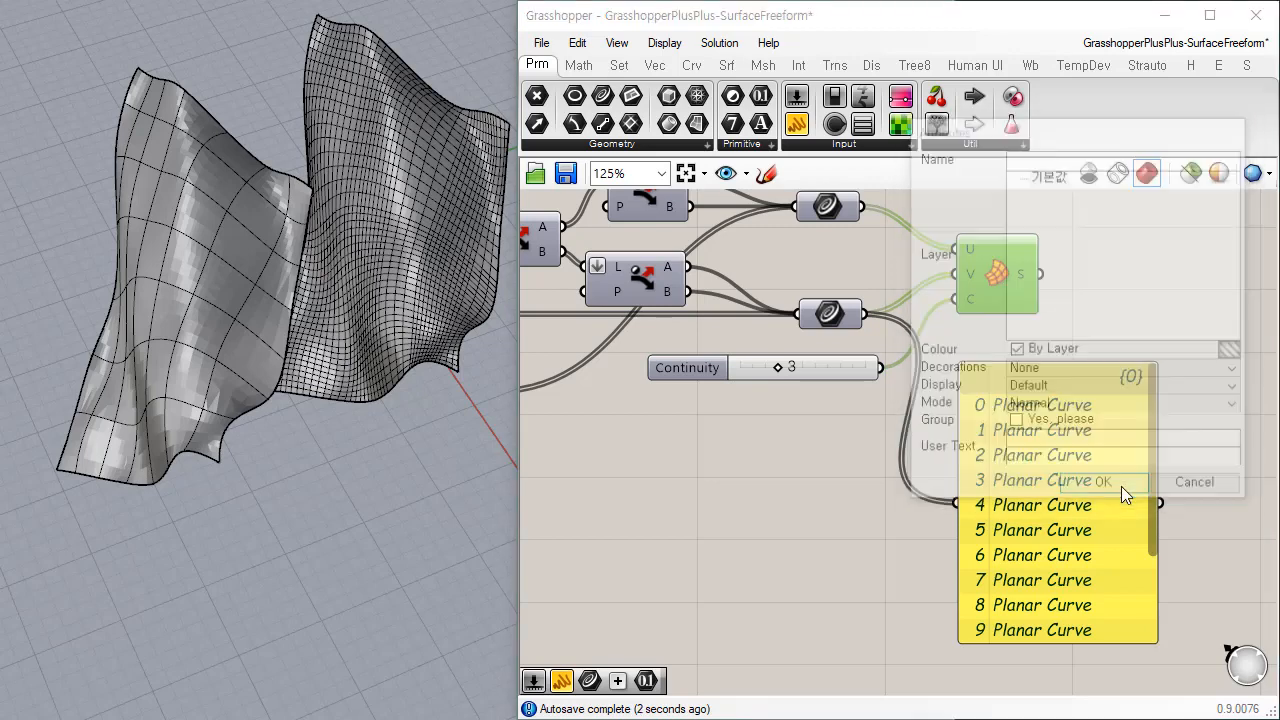
Step: Pick the Continuity 3 bake from the overlapping surfaces, move it in front of the other two and select it for comparison
click(269, 270)
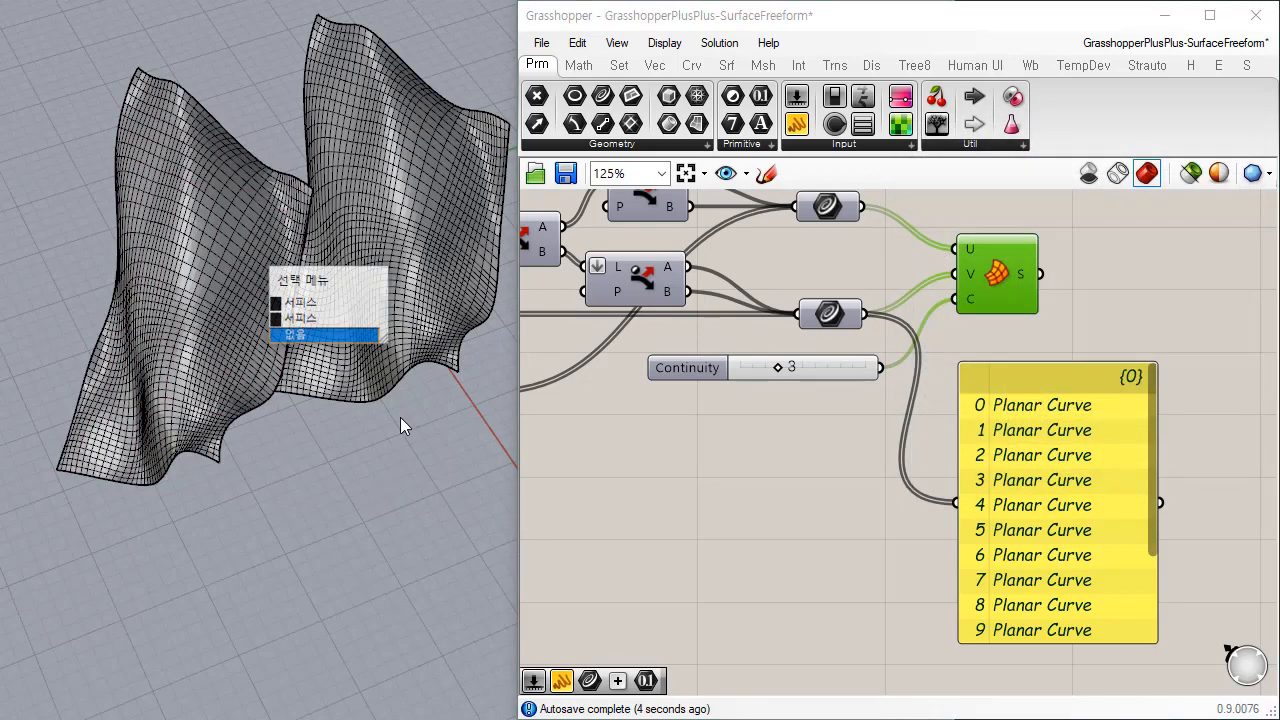
click(325, 318)
drag(264, 393, 439, 484)
right_drag(385, 422, 229, 427)
click(343, 369)
right_drag(343, 370, 323, 393)
click(247, 409)
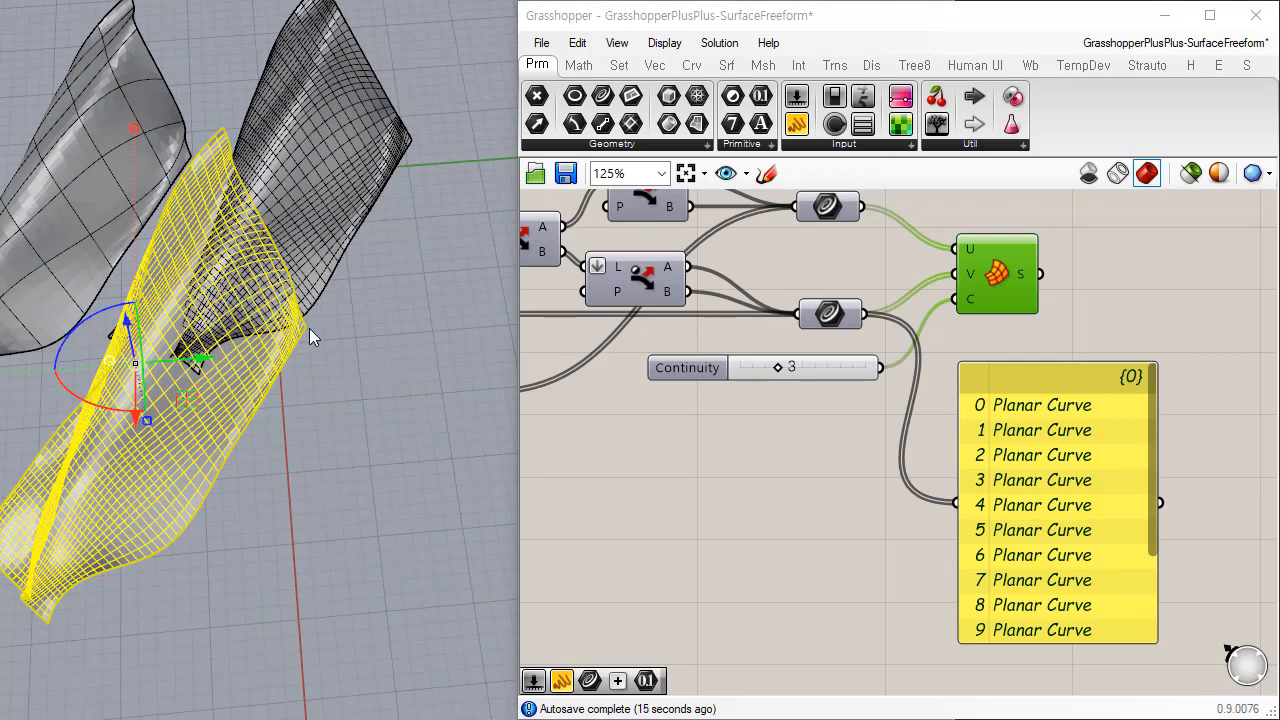
Step: Move the Continuity 3 bake back onto the dense bake behind it and check how the two overlapping surfaces compare
text(m)
key(space)
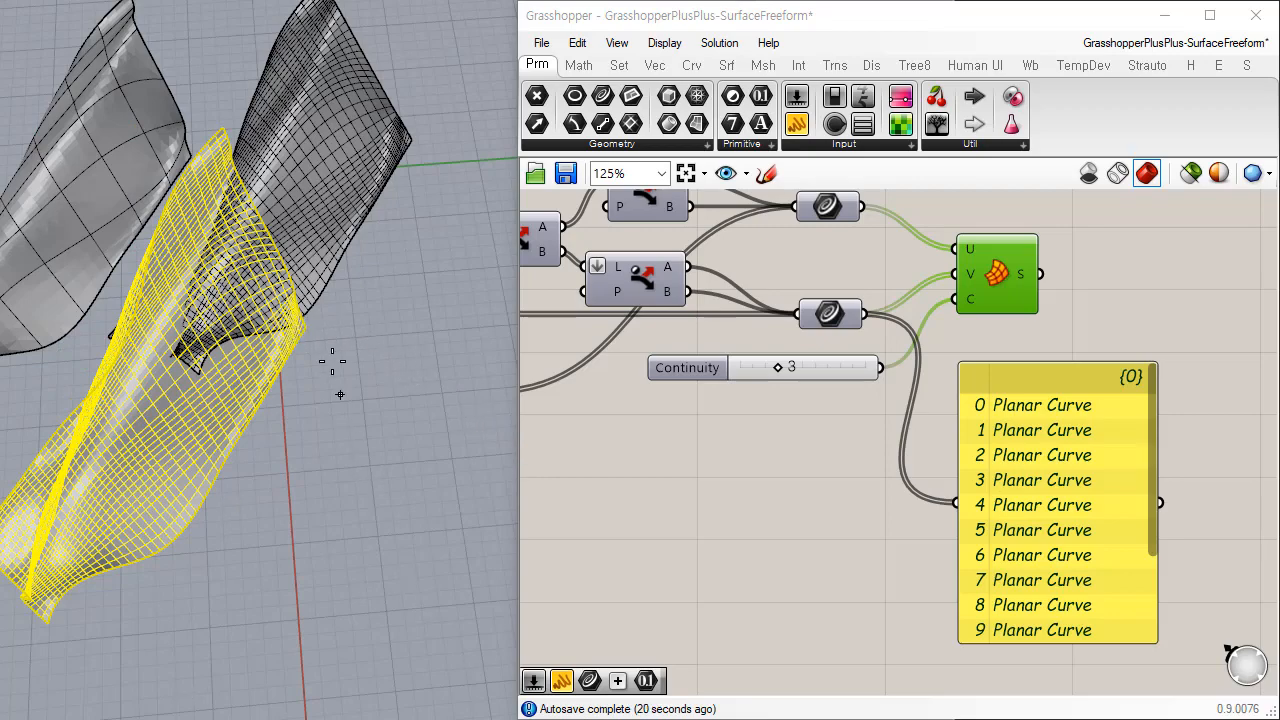
click(403, 155)
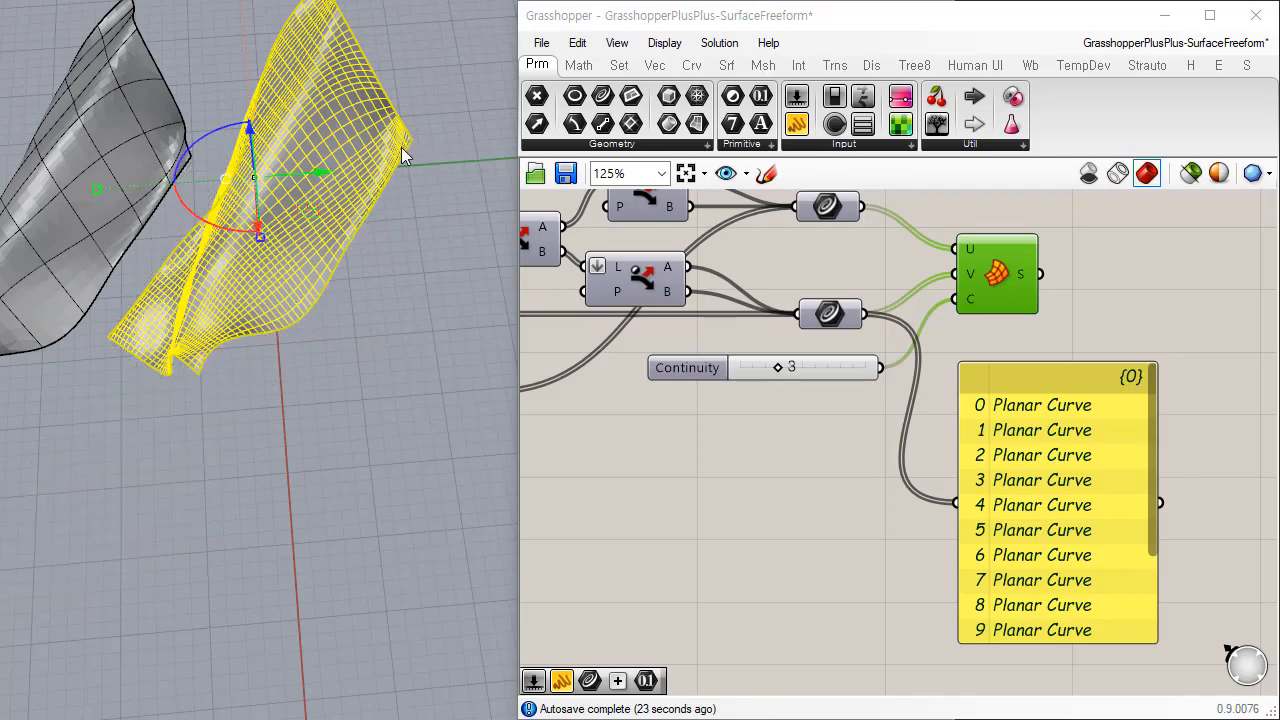
click(409, 341)
right_drag(279, 445, 355, 228)
click(305, 247)
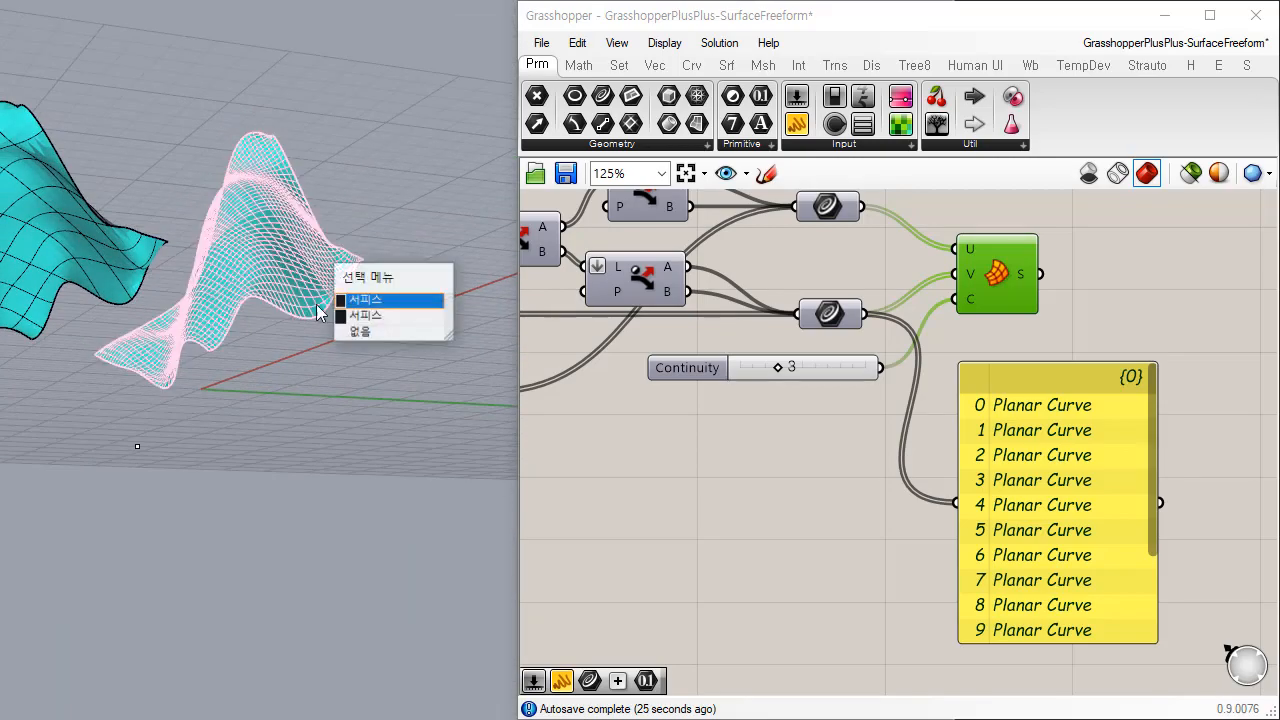
click(348, 160)
Step: Pick one of the two overlapping dense bakes and move it clear so both stand side by side
right_drag(340, 172, 320, 391)
click(296, 328)
click(384, 404)
drag(322, 348, 449, 400)
click(317, 545)
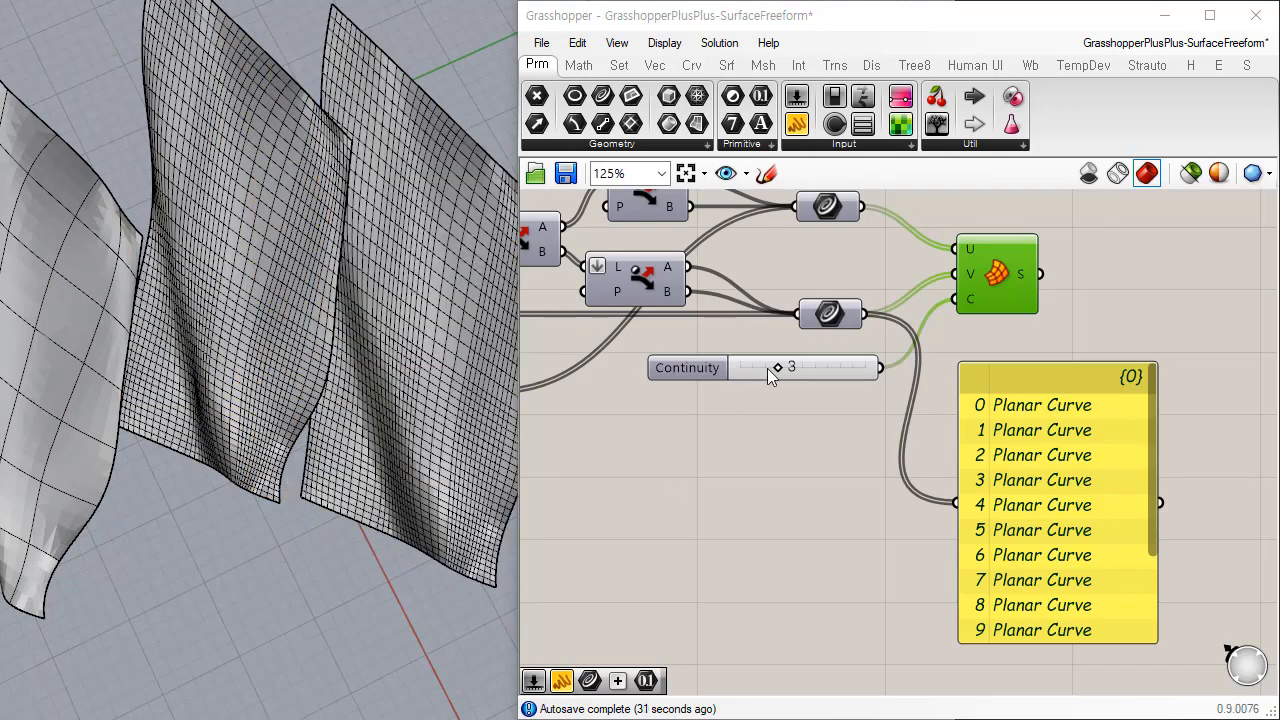
Step: Set the Continuity slider to 1 and bake Network Surface's S output with the default attributes
drag(768, 370, 749, 373)
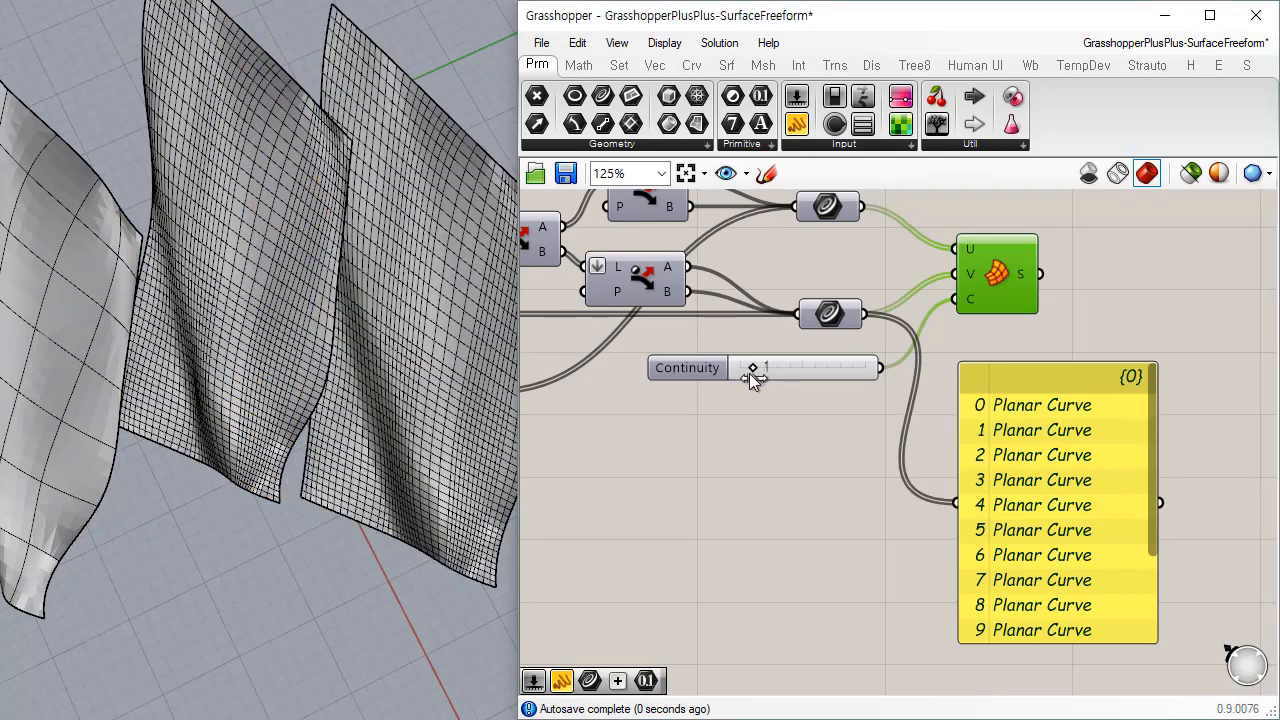
right_click(1020, 278)
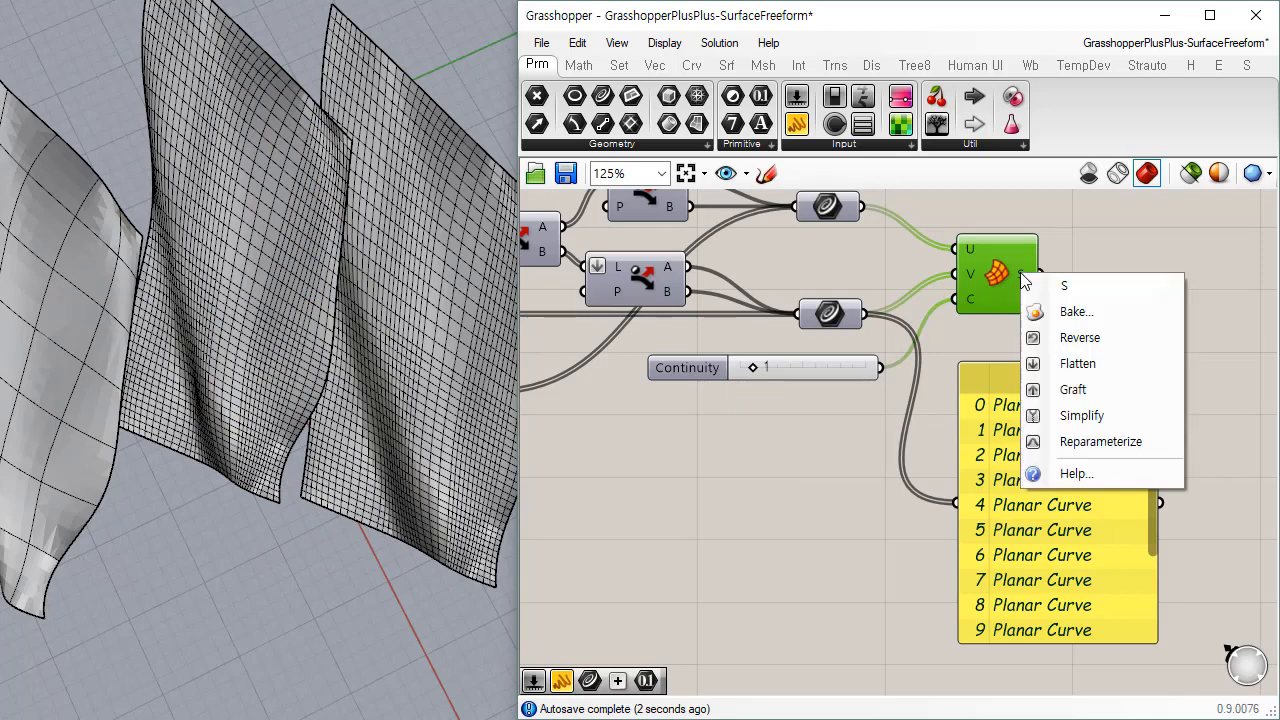
click(1086, 316)
click(1100, 483)
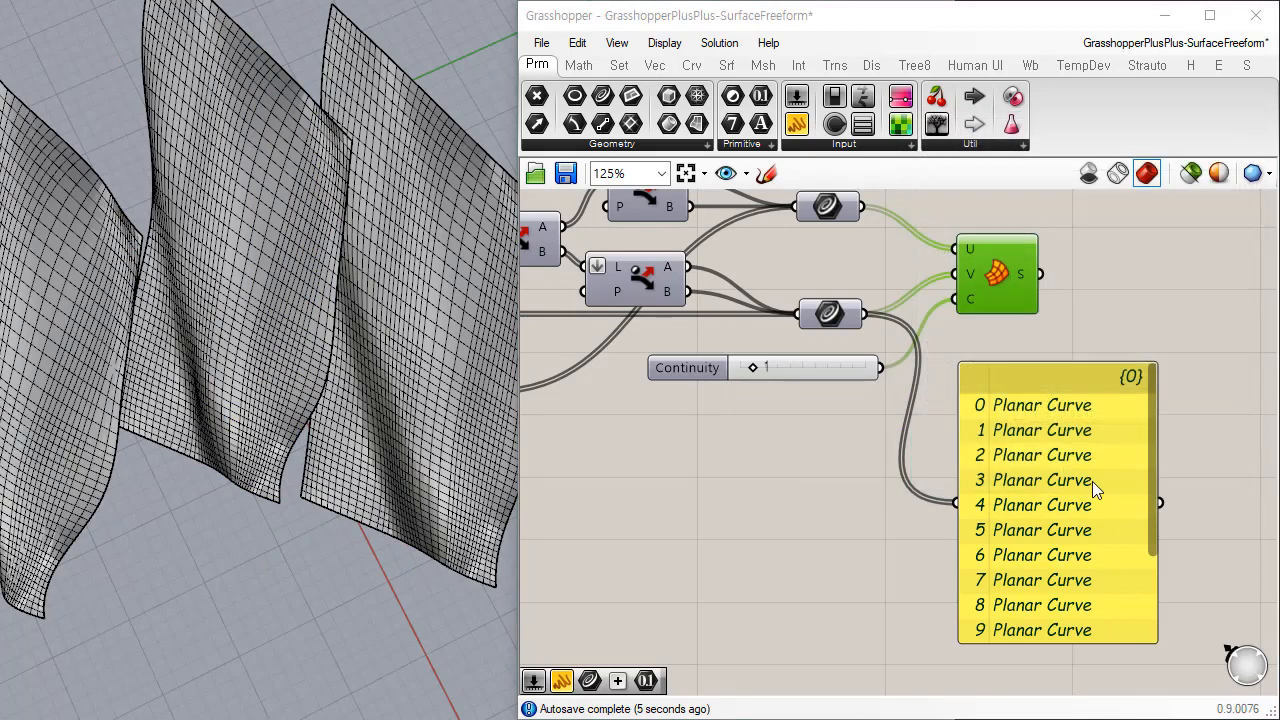
click(753, 613)
Step: Pick the coarse-grid surface overlapping the Continuity 1 bake and move it out to free space beside it for comparison
right_drag(430, 495, 184, 386)
click(214, 404)
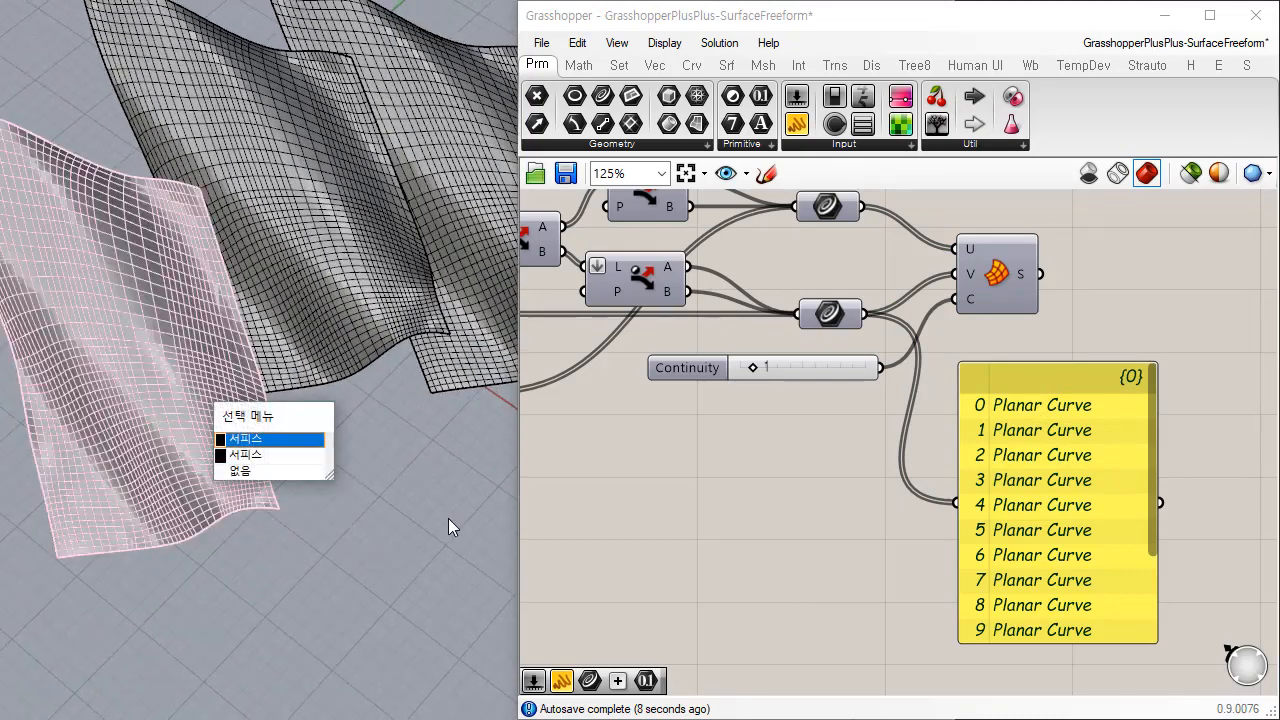
click(266, 458)
right_drag(149, 371, 400, 409)
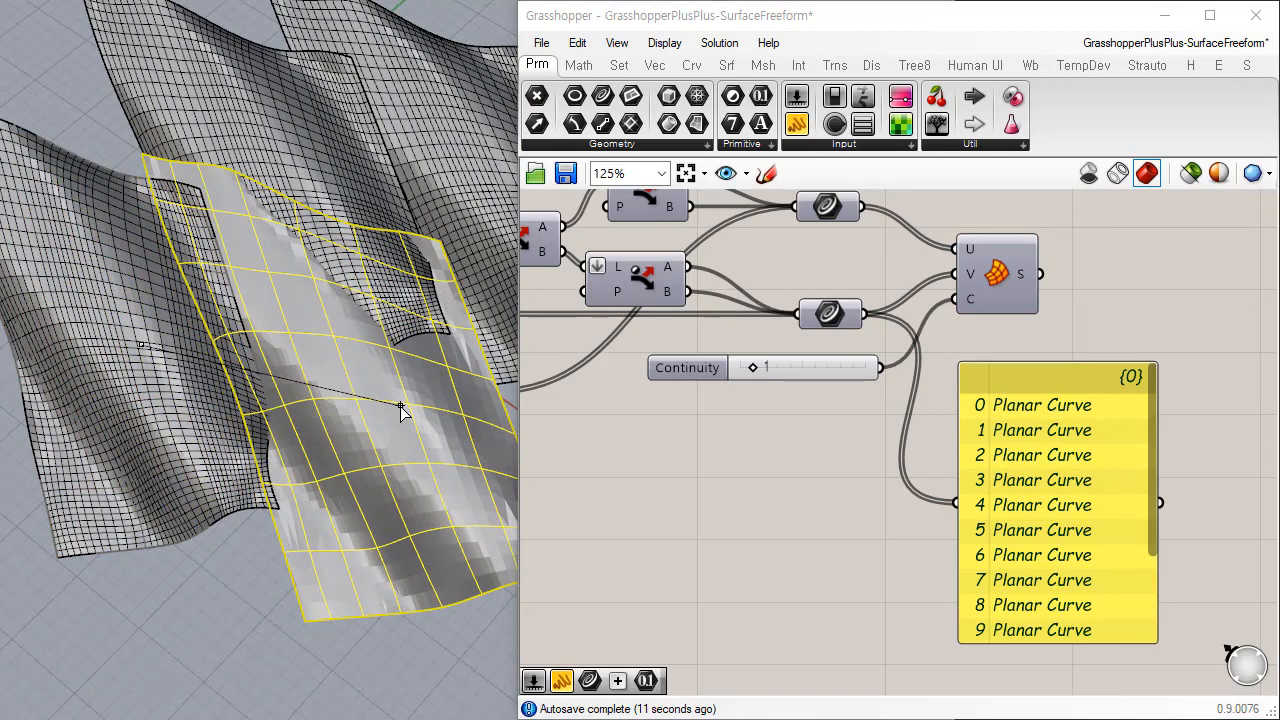
drag(400, 405, 402, 406)
right_drag(295, 460, 203, 535)
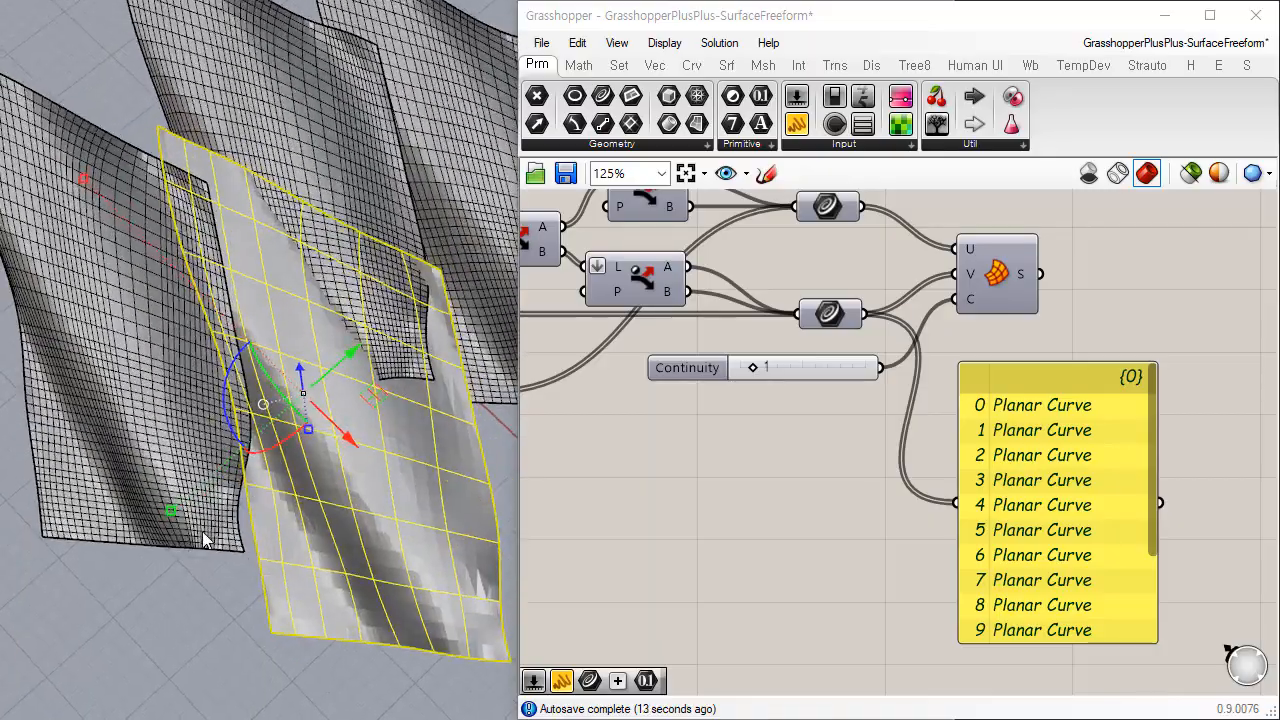
click(133, 561)
right_drag(133, 561, 180, 468)
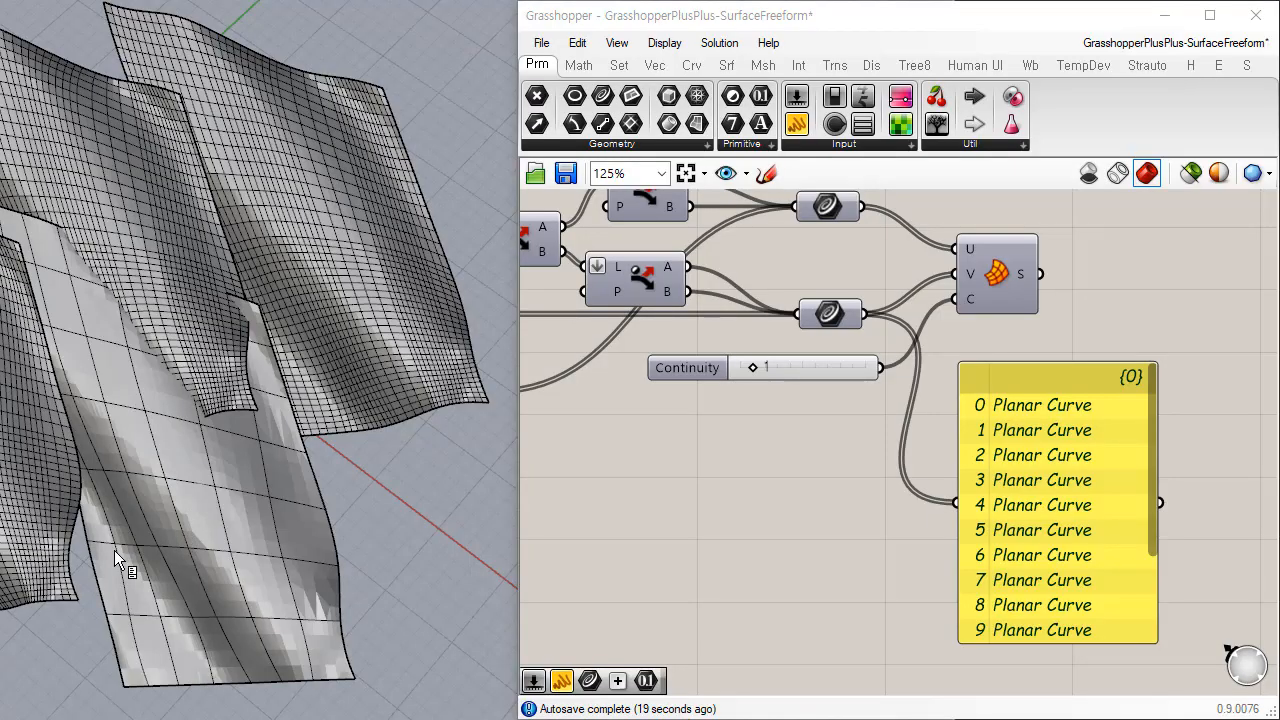
right_drag(114, 550, 263, 458)
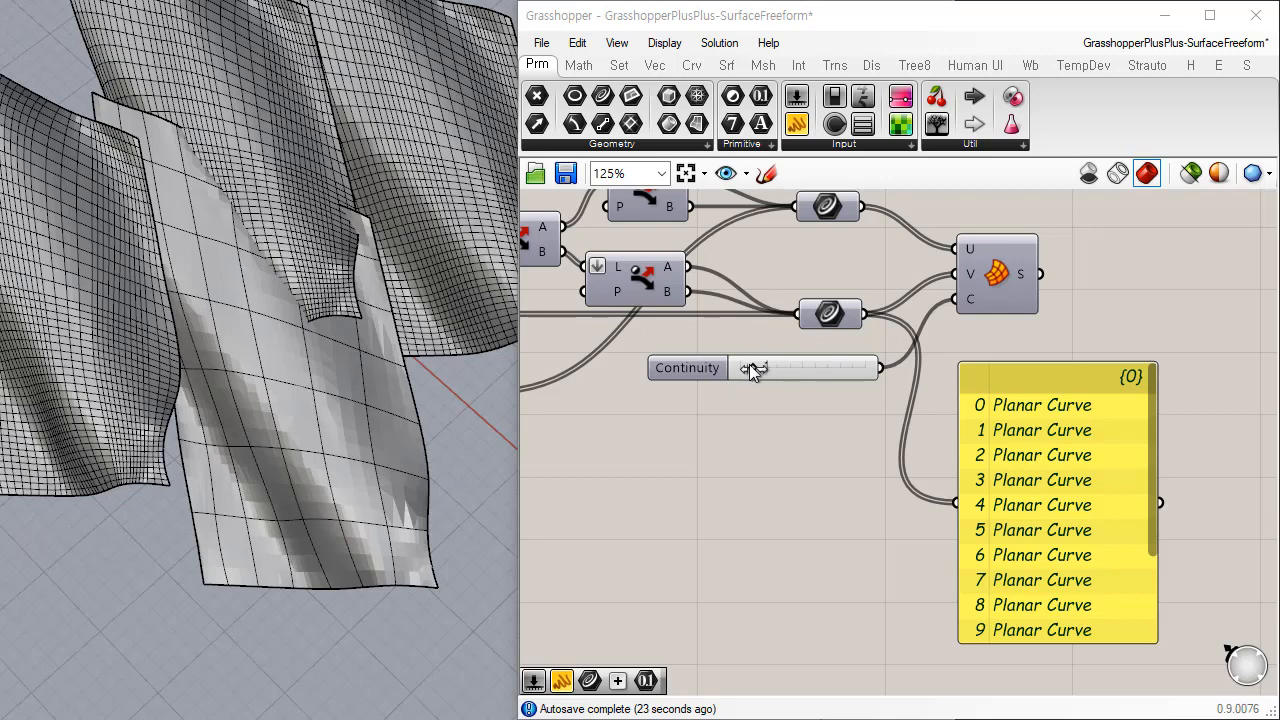
Step: Set the Continuity slider to 0 and bake Network Surface's S output, keeping the default attributes
drag(752, 370, 740, 367)
right_click(1023, 280)
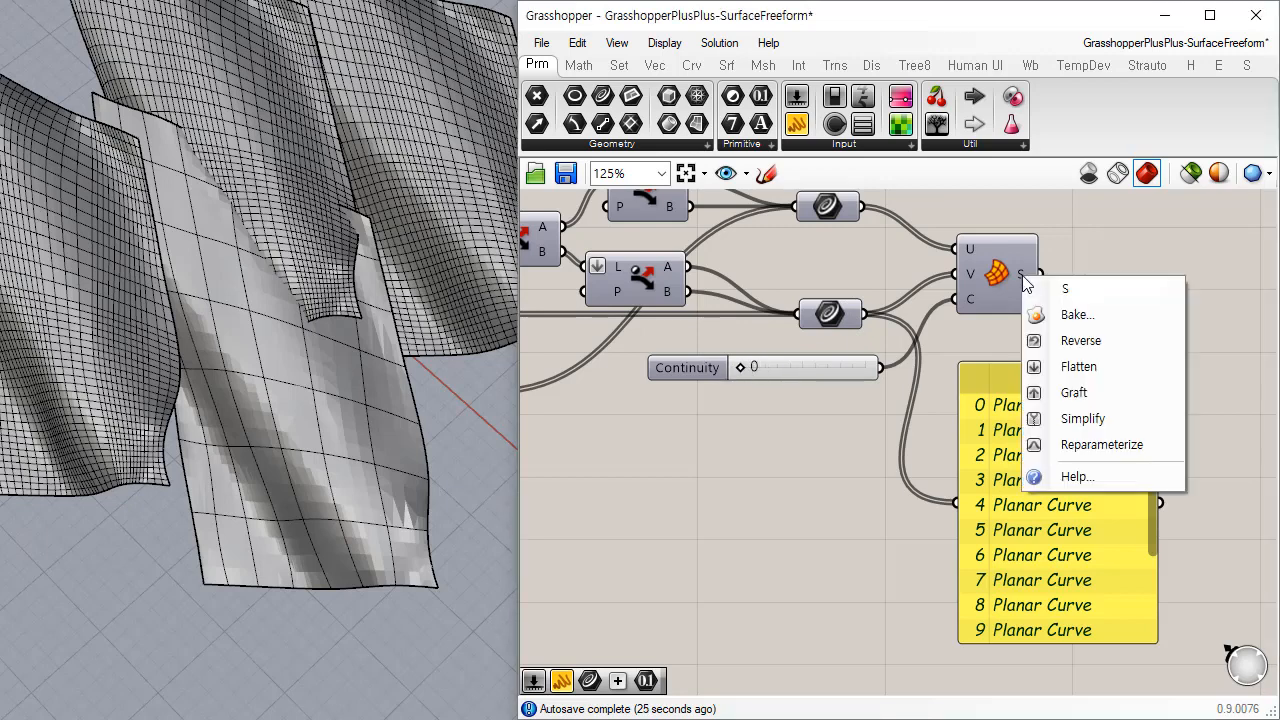
click(1074, 314)
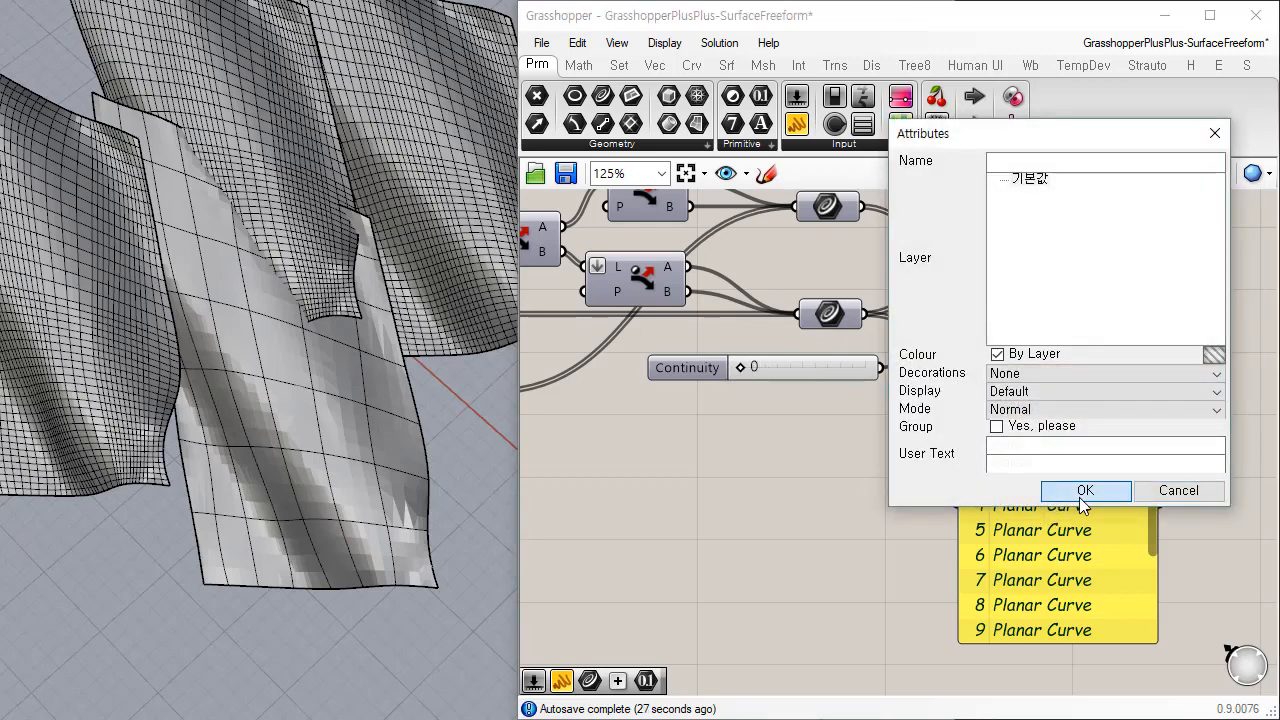
click(1084, 492)
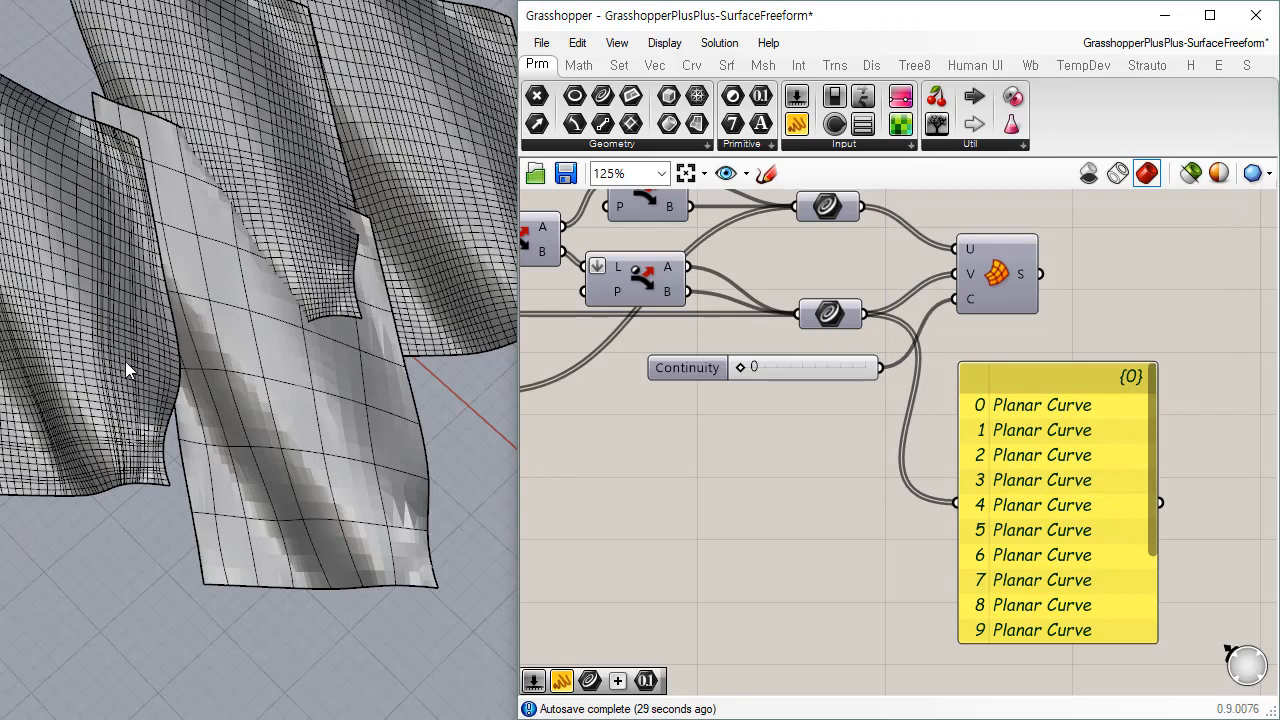
Step: Pick the Continuity 0 bake from the overlapping surfaces and move it in front of the Continuity 1 bake
click(115, 330)
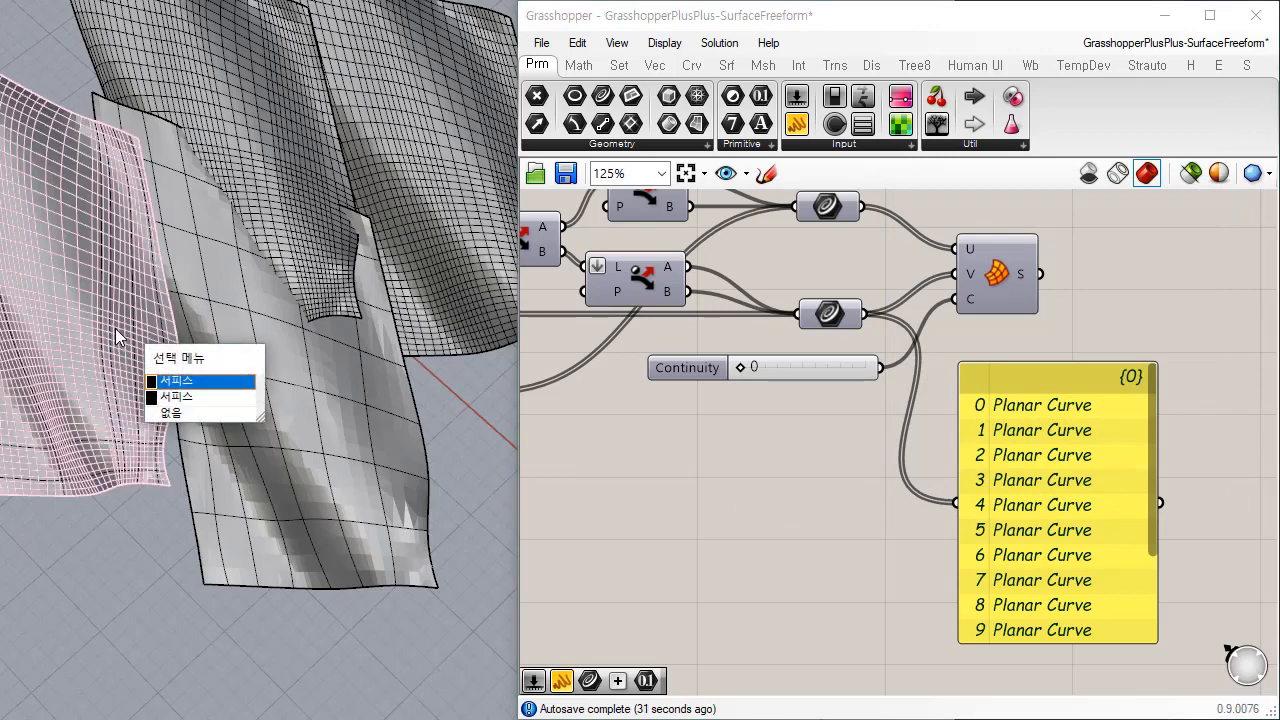
click(182, 399)
drag(185, 405, 262, 431)
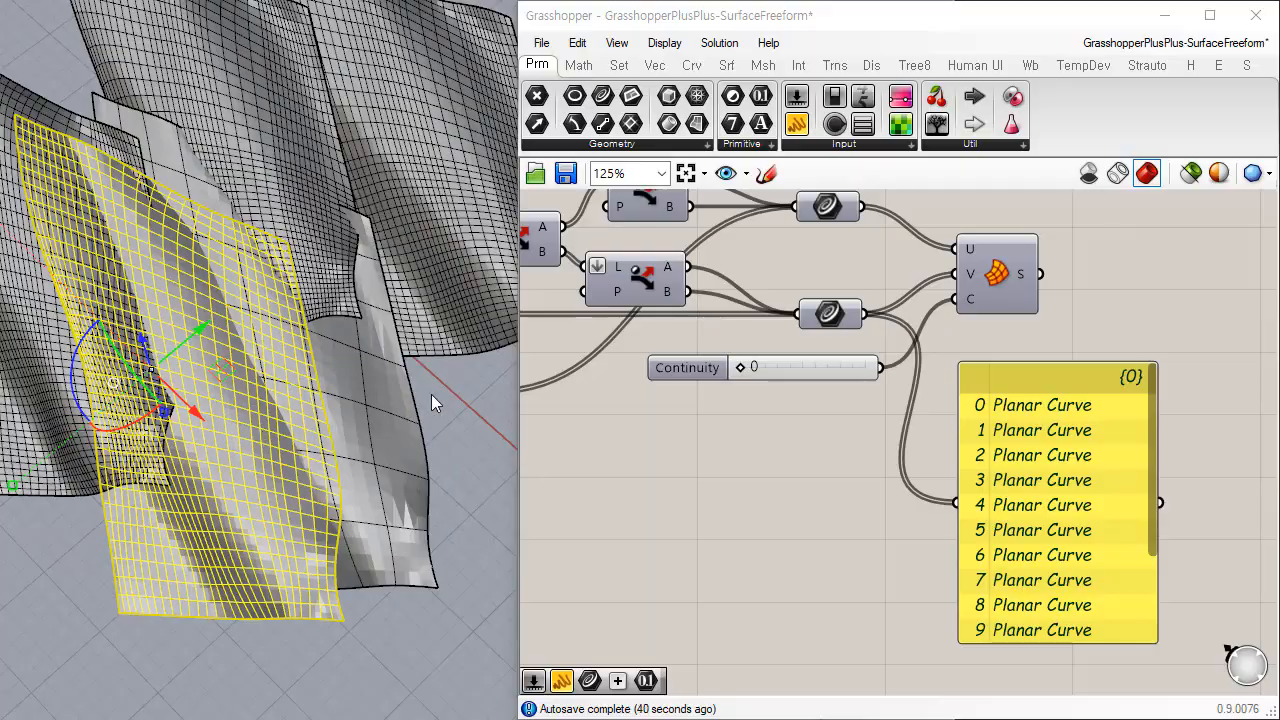
click(466, 402)
Step: Select the coarse-grid surface and delete it from among the Network Surface bakes
right_drag(379, 397, 388, 368)
click(207, 520)
mouse_move(293, 491)
right_down()
mouse_move(321, 385)
mouse_move(363, 395)
mouse_move(351, 438)
mouse_move(281, 519)
mouse_move(305, 506)
right_up()
click(479, 428)
click(383, 459)
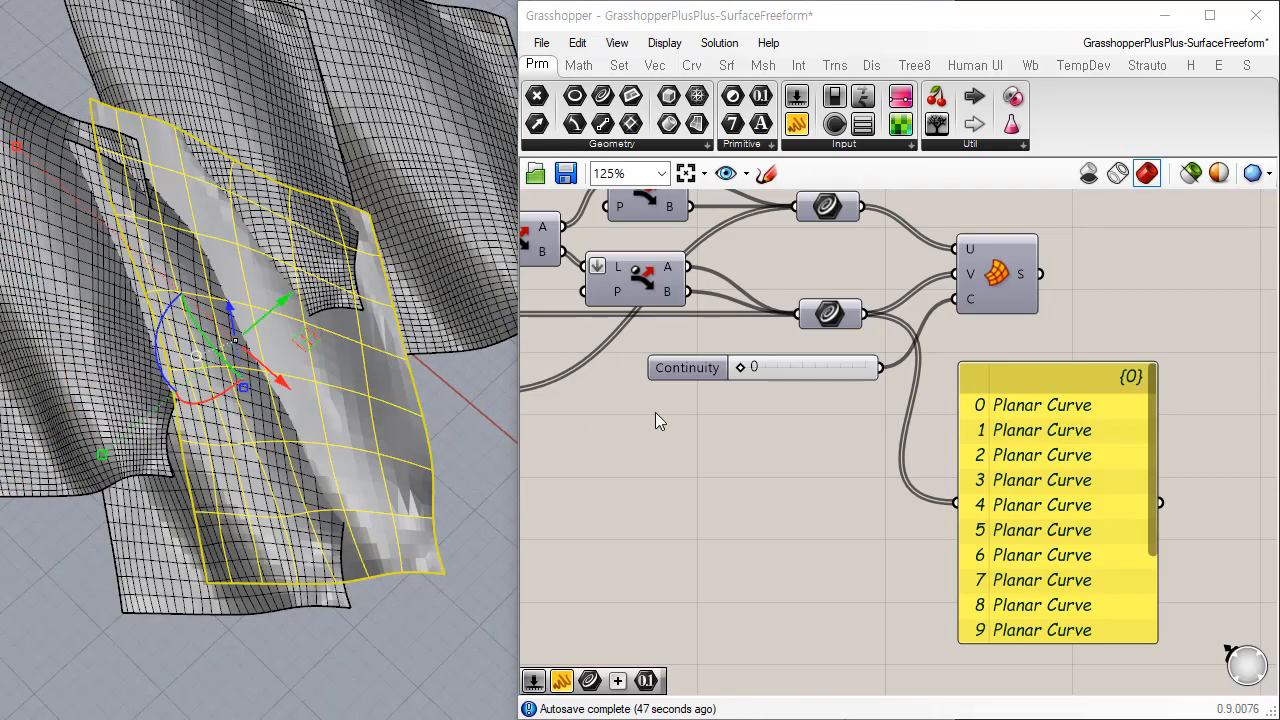
right_drag(701, 401, 883, 427)
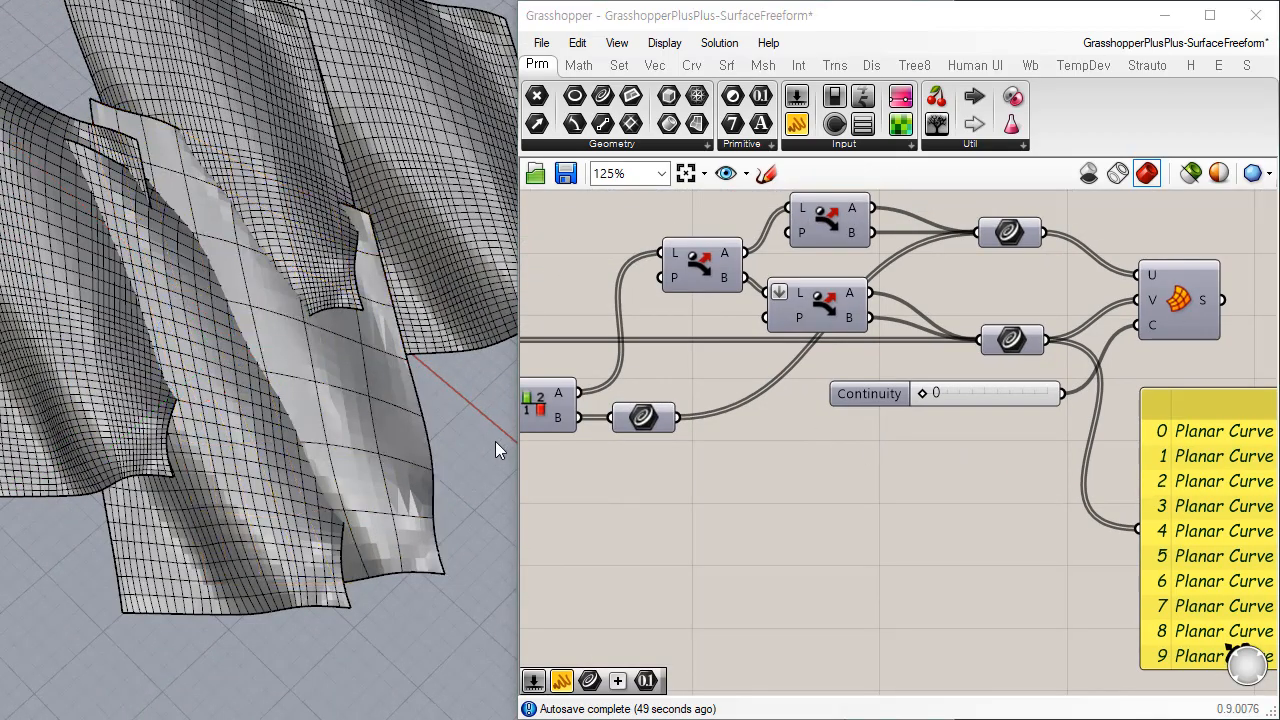
right_drag(443, 456, 354, 403)
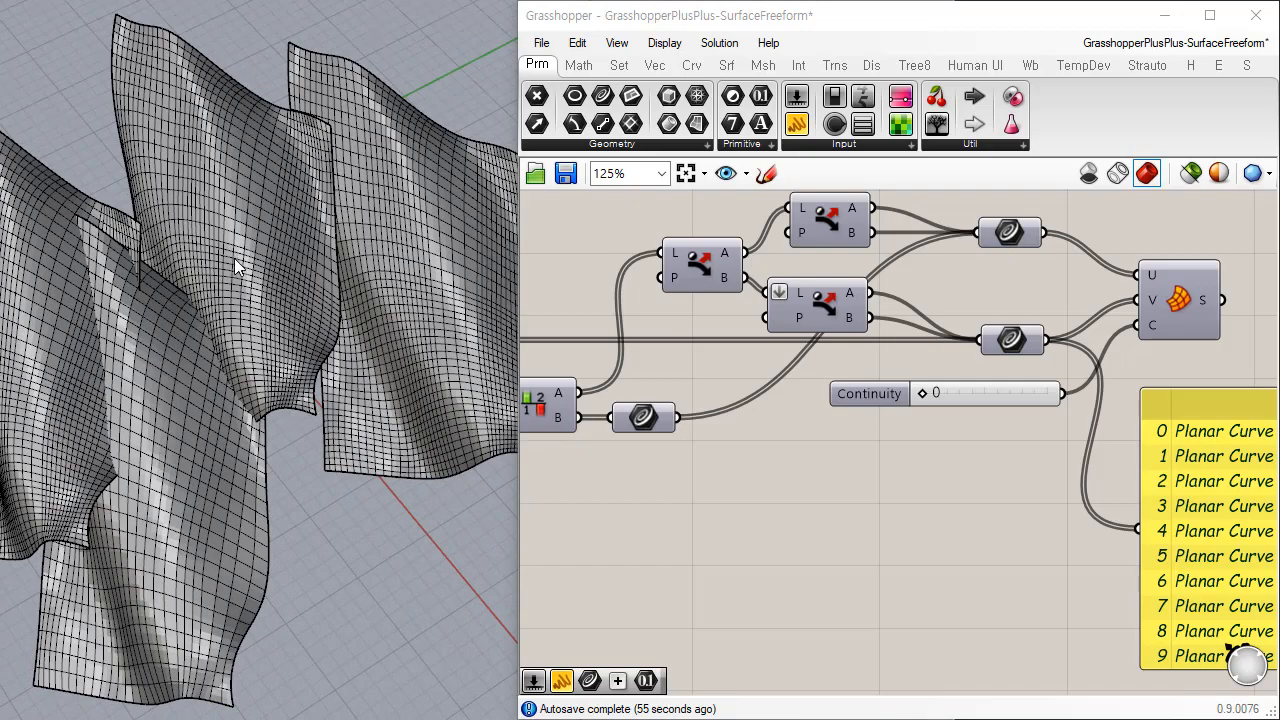
Step: Display the control points of the three bakes behind the Continuity 0 bake to compare their density, and hide them again
right_drag(194, 532, 105, 358)
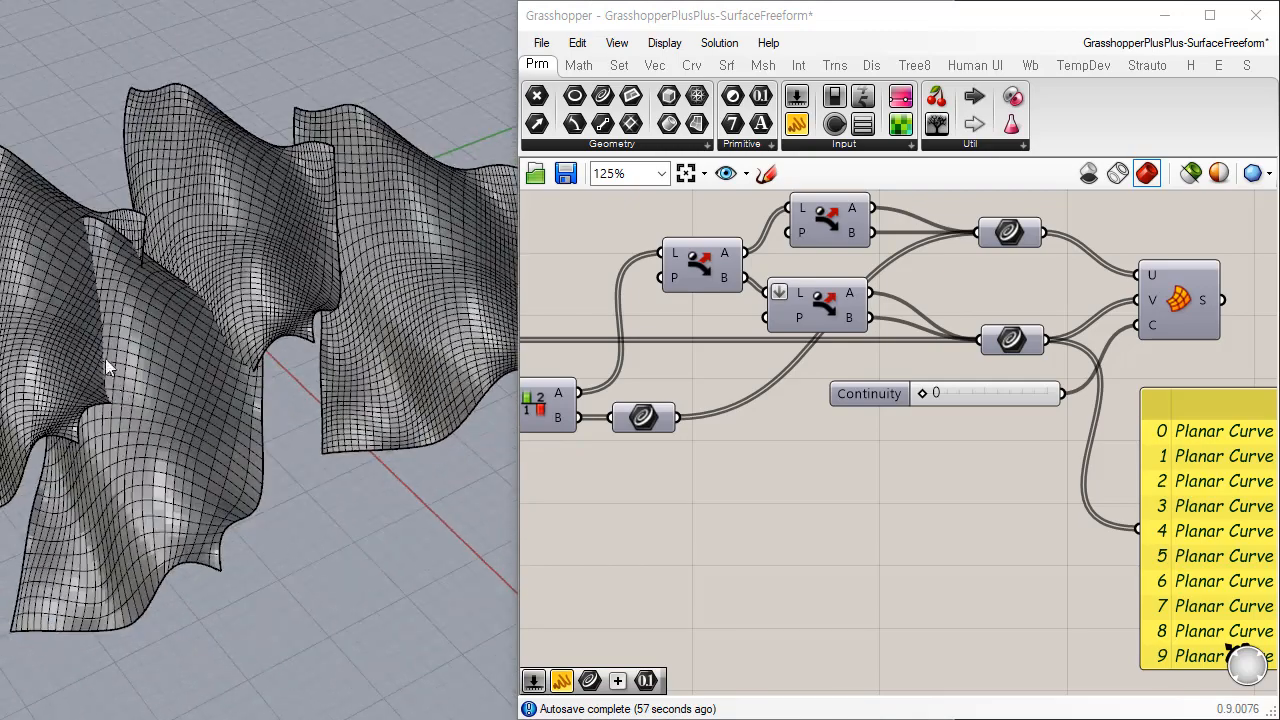
click(122, 335)
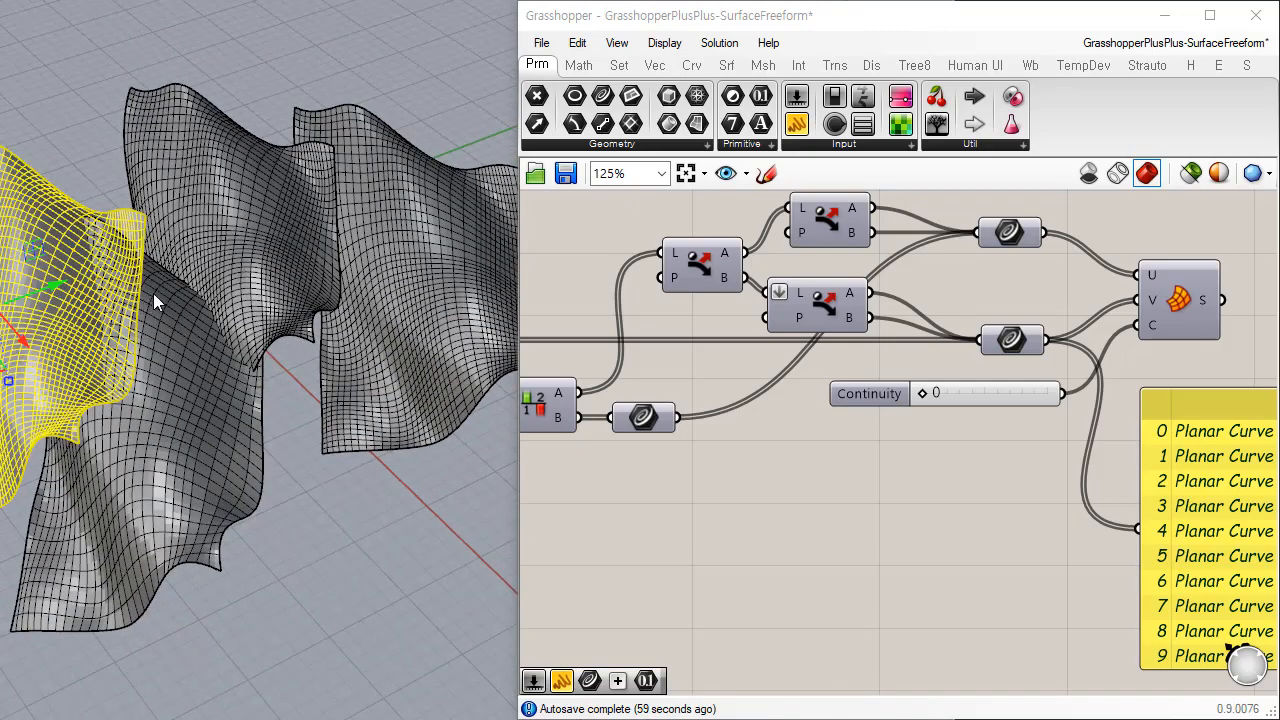
click(275, 245)
click(425, 300)
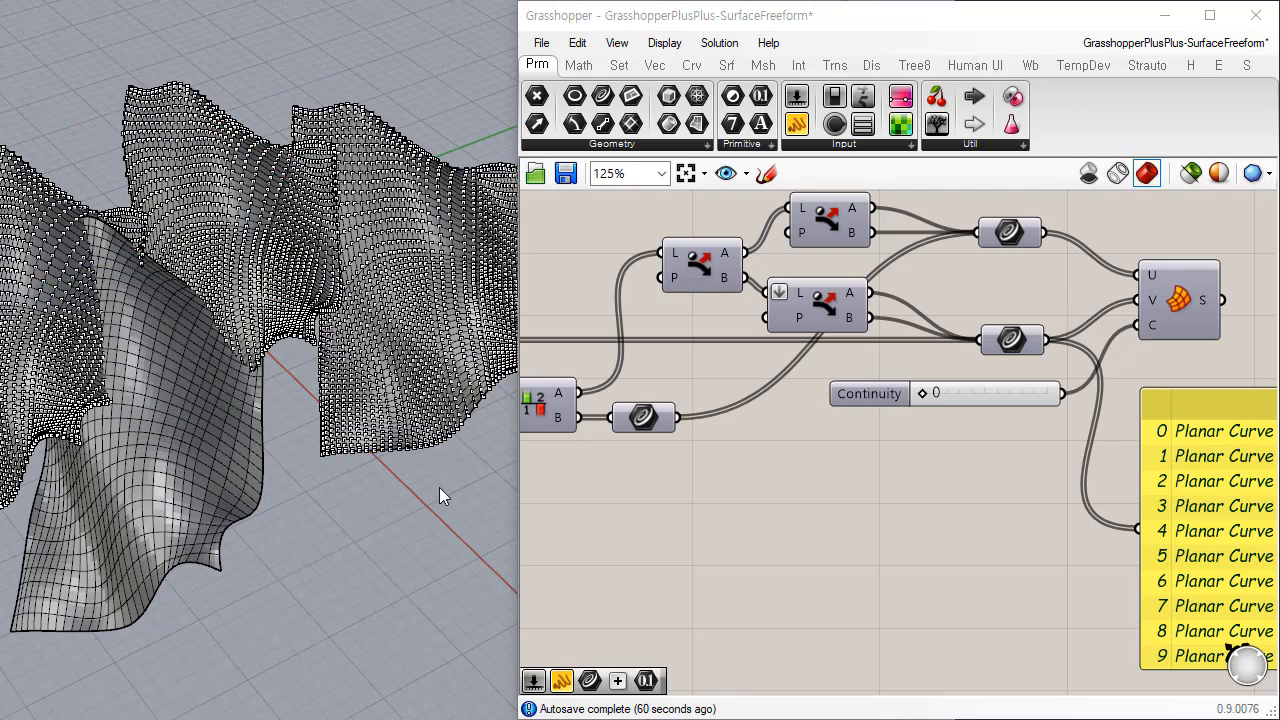
key(Escape)
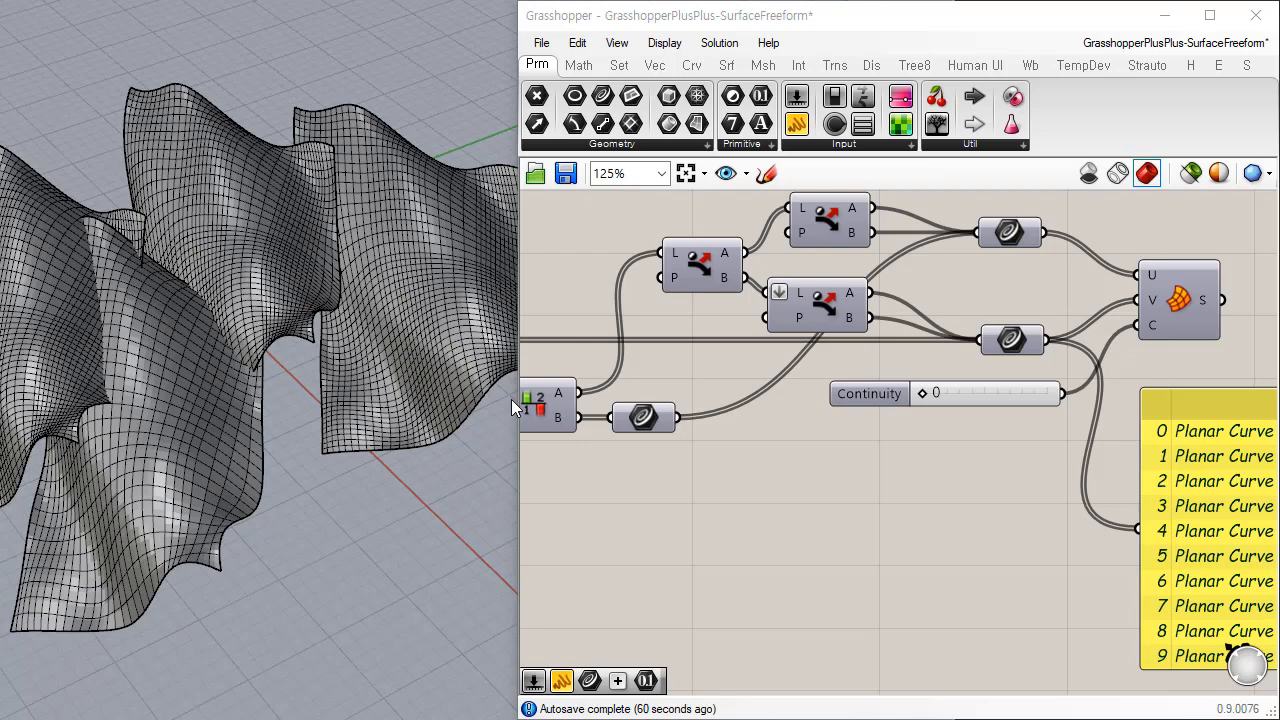
Step: Check the U and V point counts of the Continuity 1 bake and its neighbouring bake with Rebuild Surface, cancelling each rebuild
click(92, 298)
key(Return)
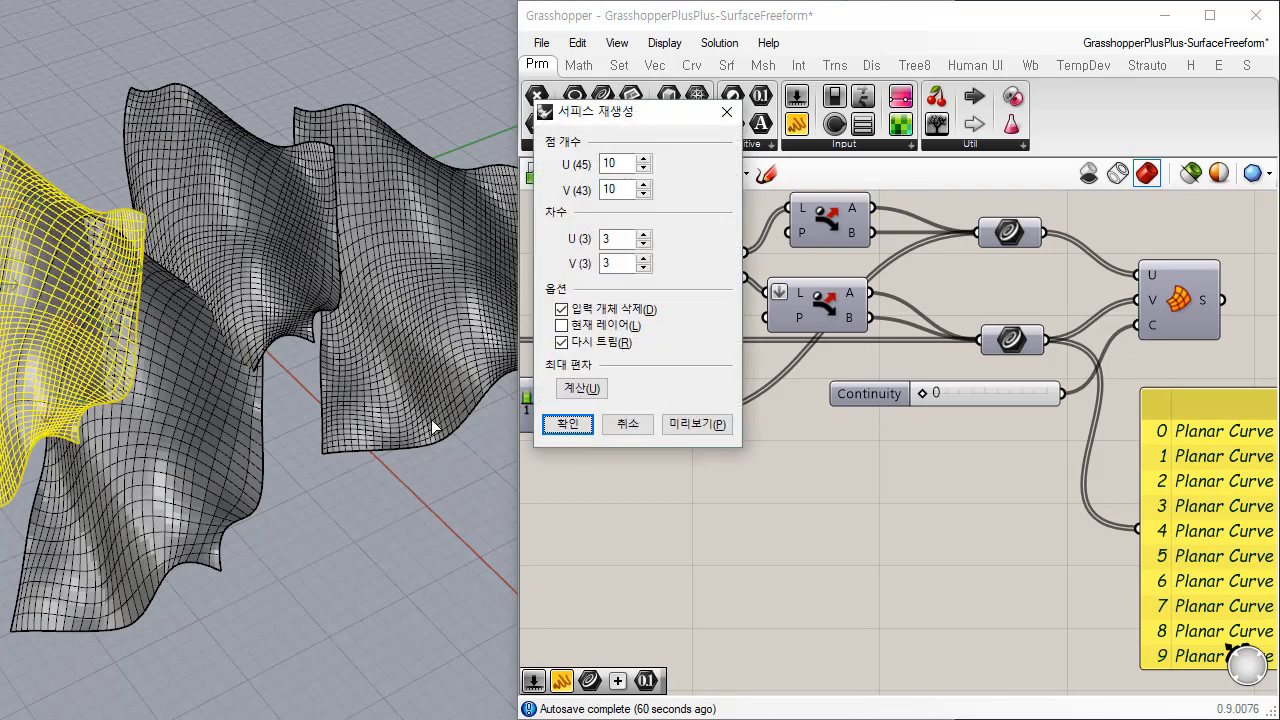
click(567, 424)
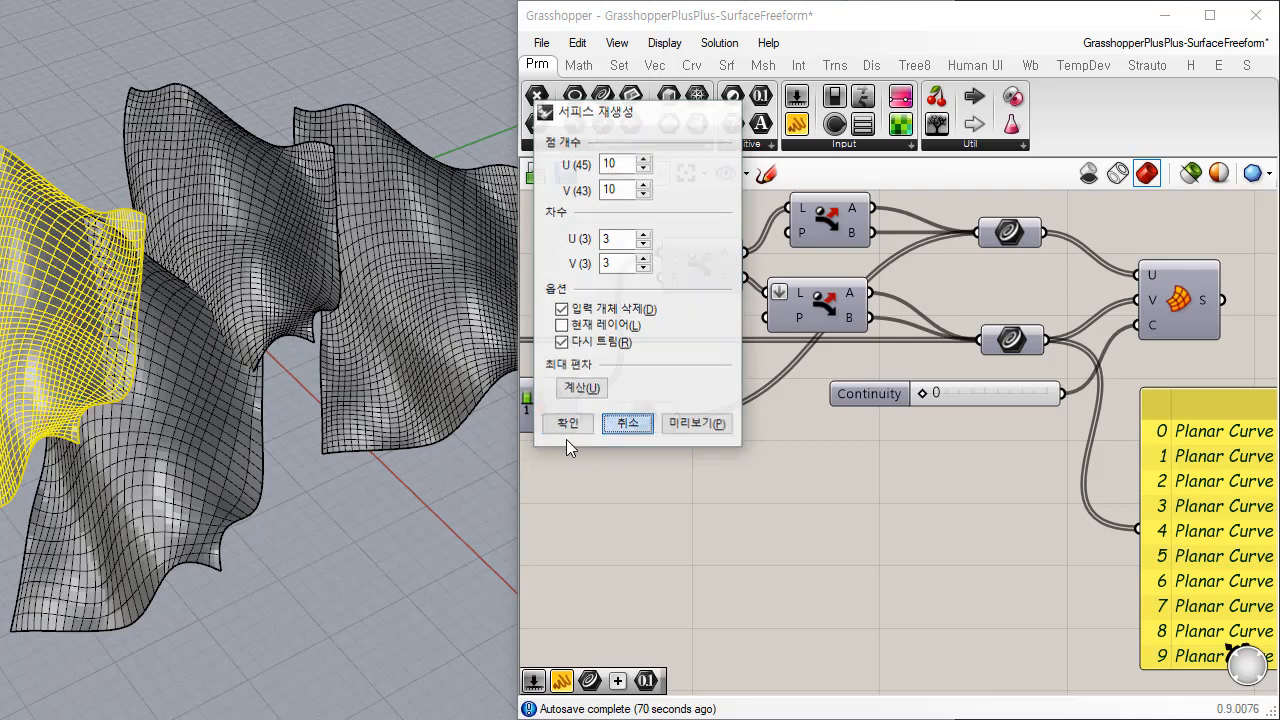
key(Return)
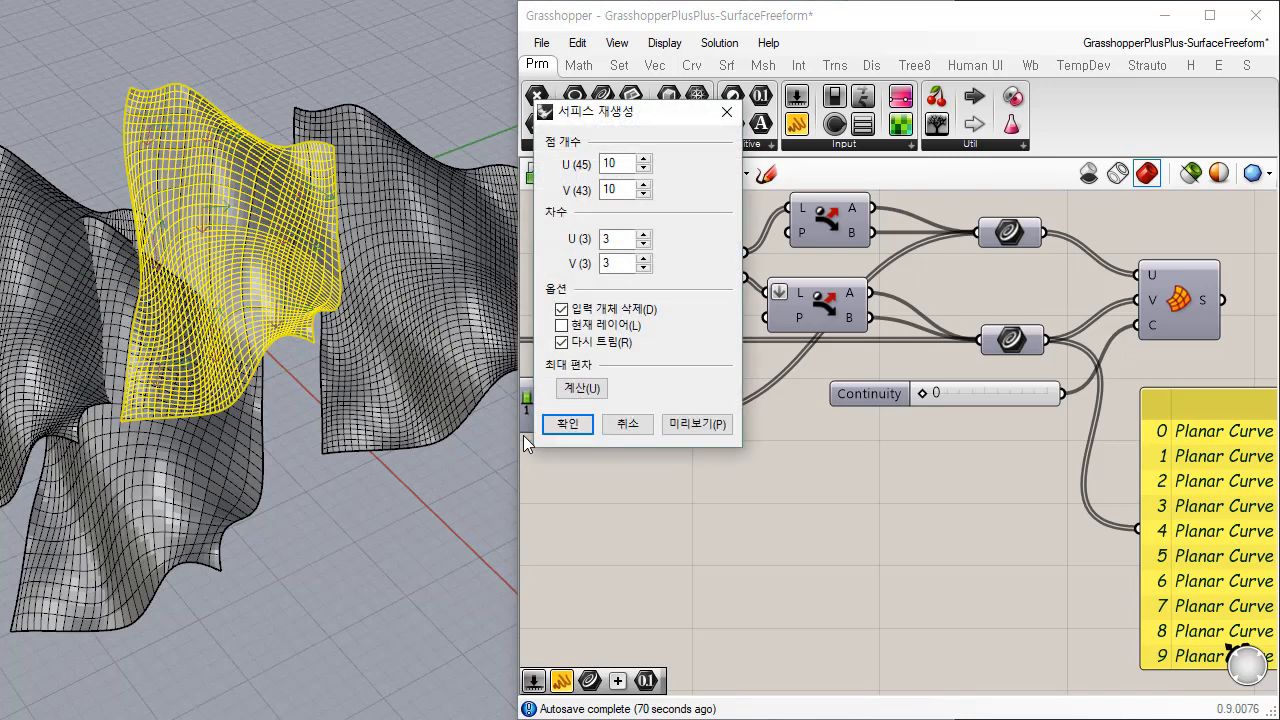
click(628, 424)
Step: Check the U and V point counts of the farthest bake and the Continuity 0 bake with Rebuild Surface, without rebuilding either
click(405, 540)
click(387, 347)
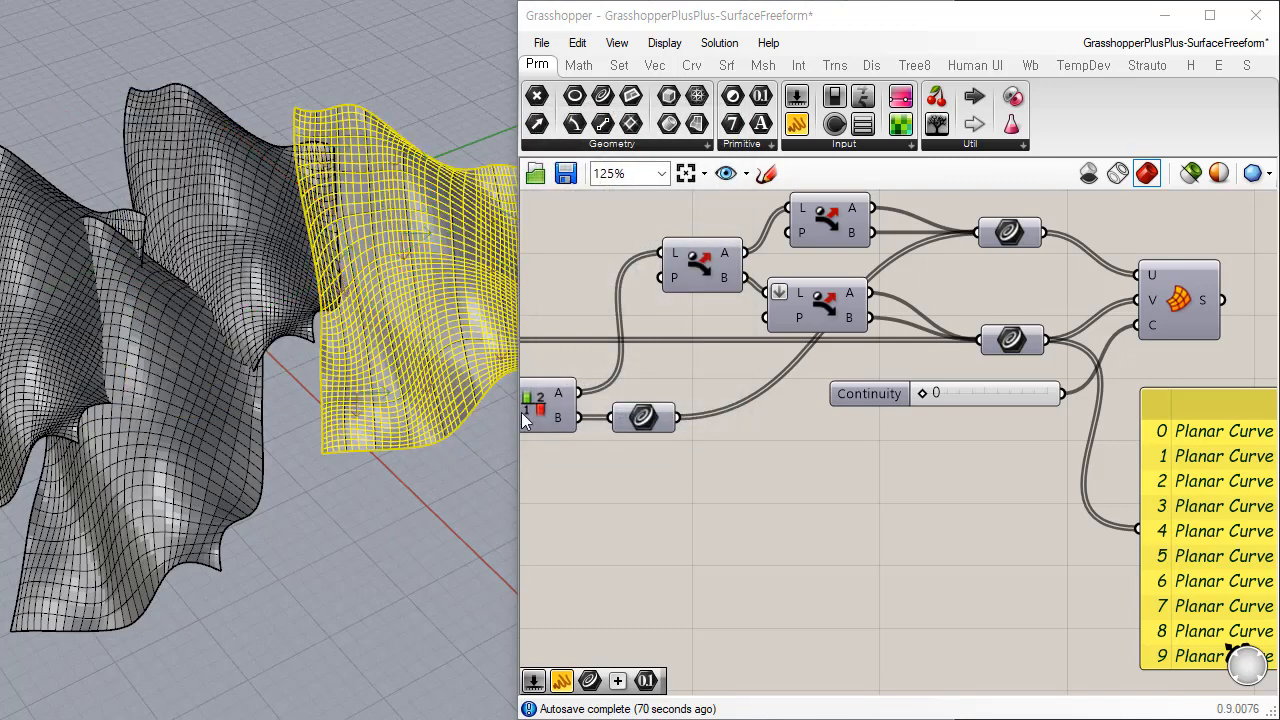
key(Return)
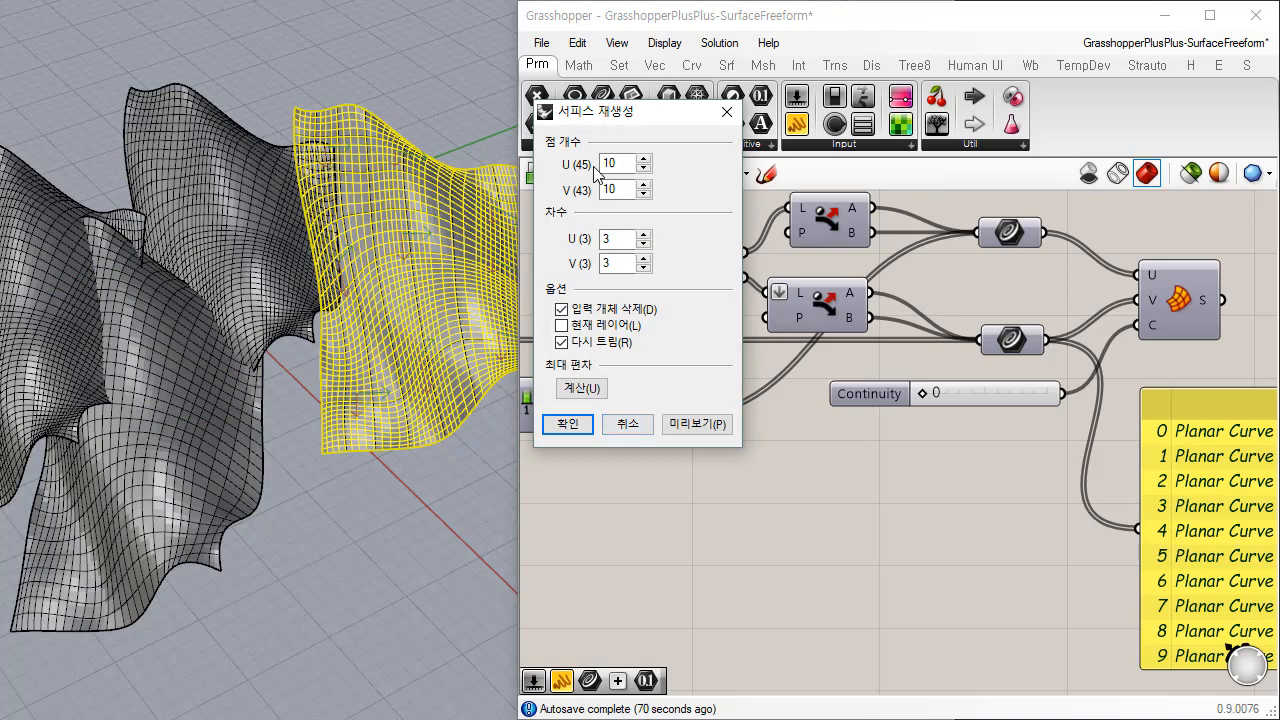
click(630, 430)
click(401, 491)
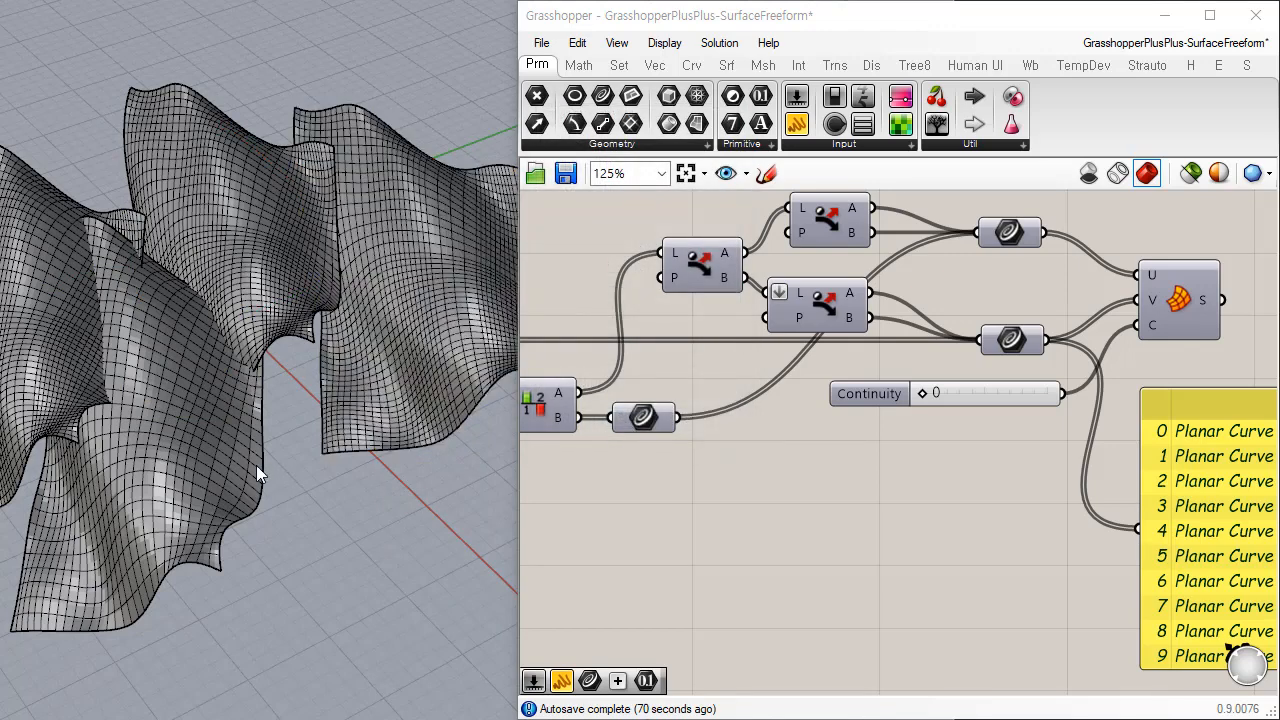
click(258, 462)
key(Return)
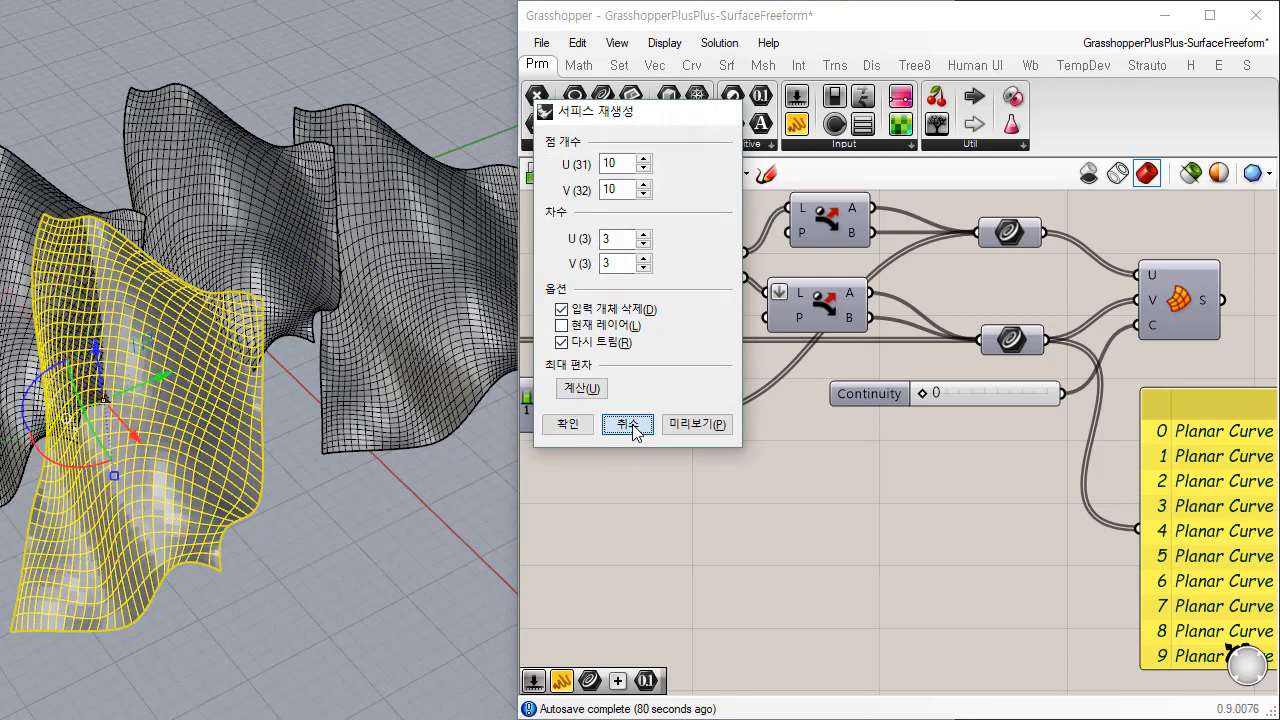
click(634, 424)
Step: Compare the four bakes from several angles and review the curve-splitting components that feed Network Surface
right_drag(303, 581, 305, 549)
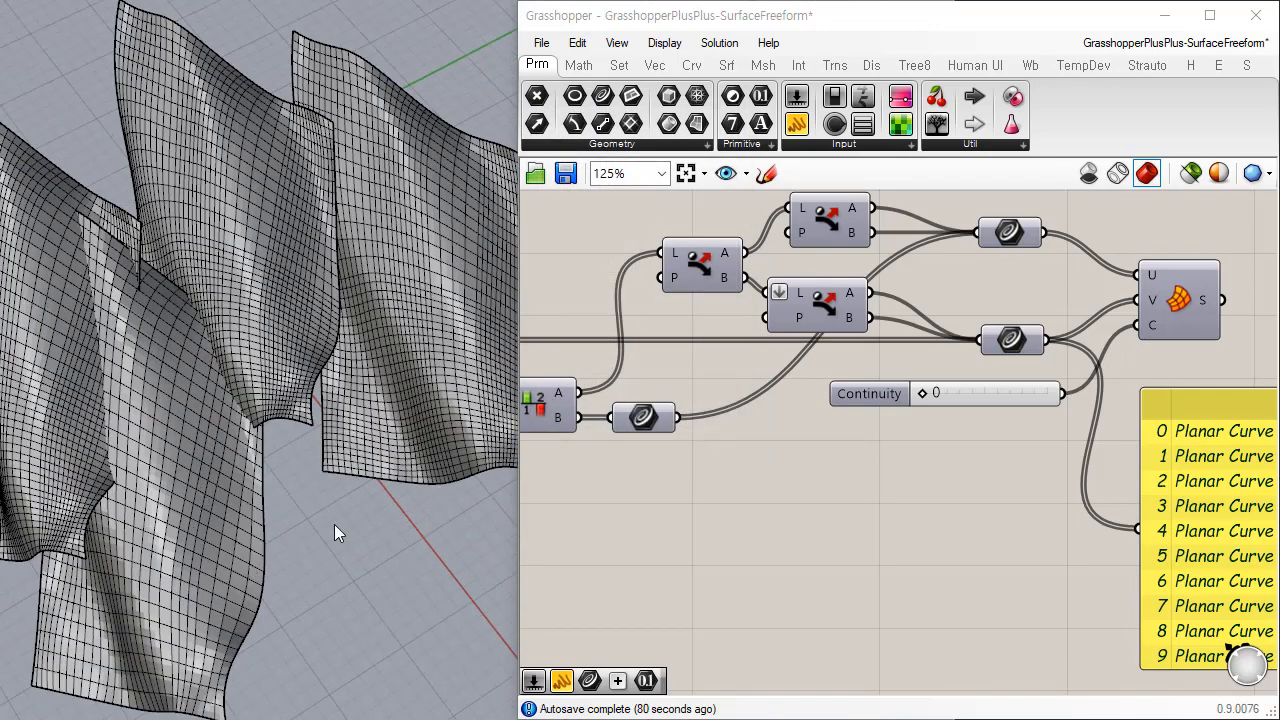
right_drag(345, 398, 304, 338)
scroll(304, 338, up, 5)
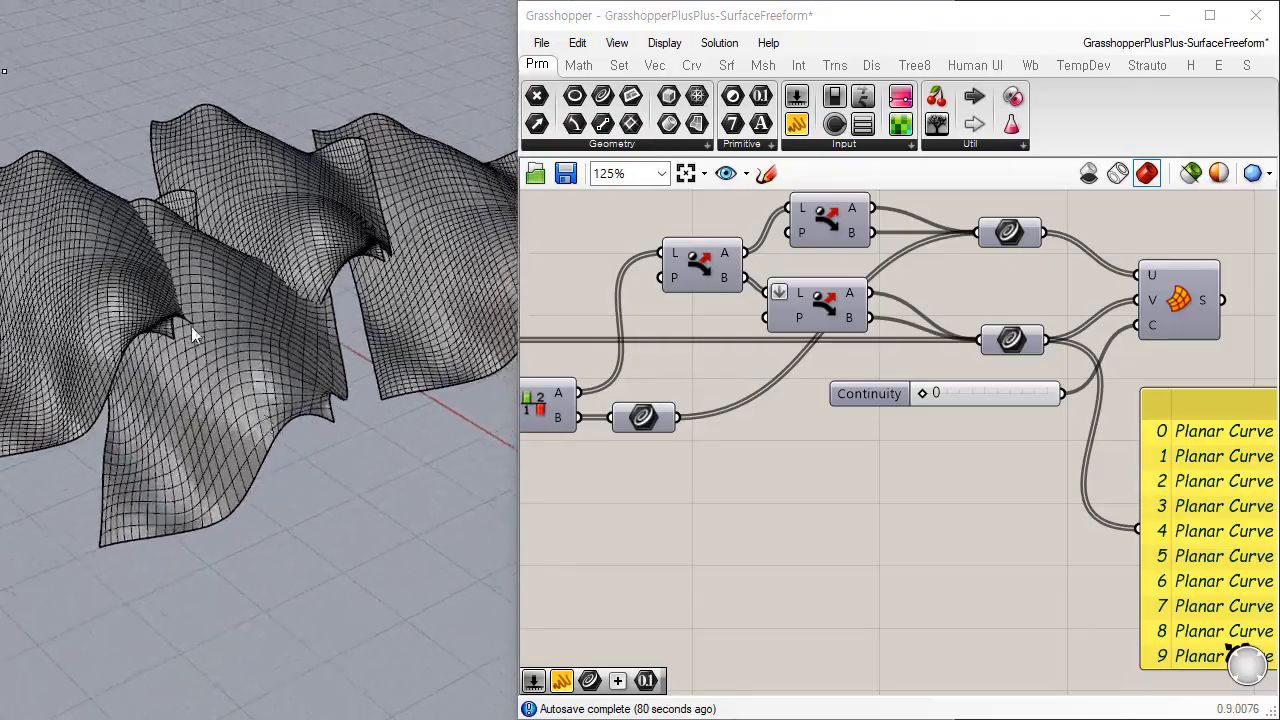
right_drag(235, 360, 118, 403)
right_drag(1163, 362, 987, 441)
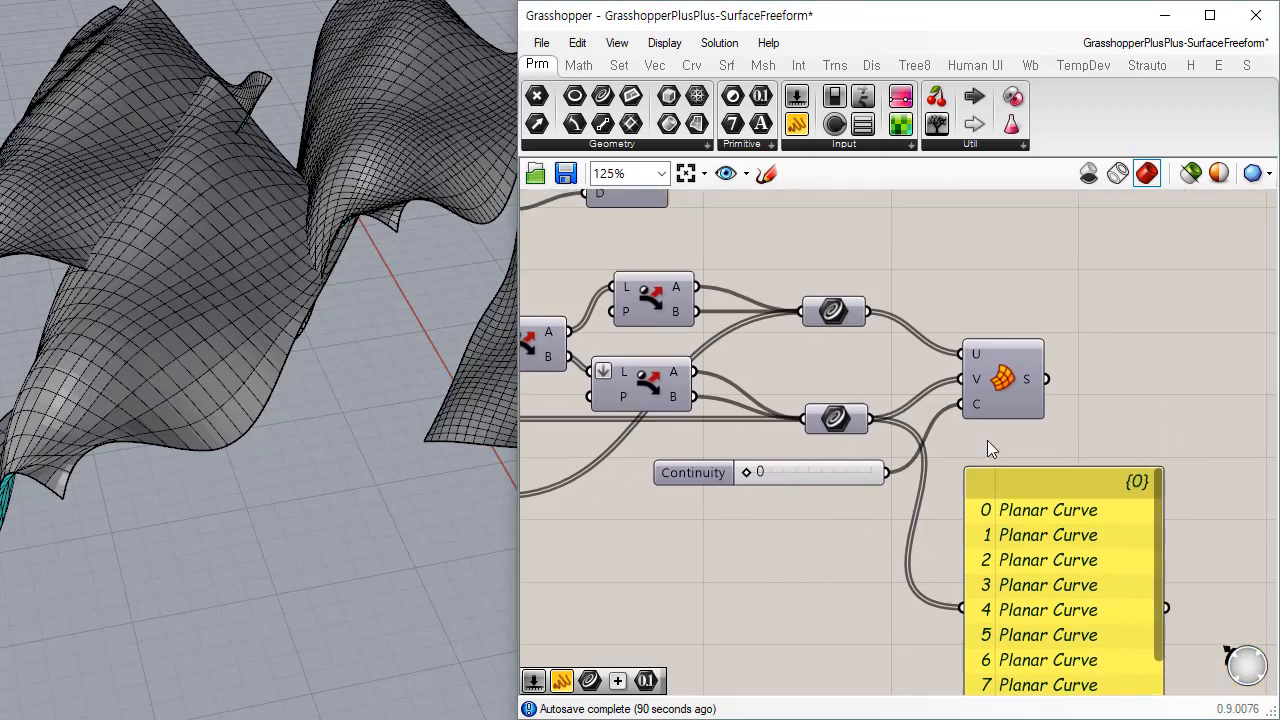
click(999, 369)
mouse_move(367, 435)
right_down()
mouse_move(386, 491)
mouse_move(257, 429)
mouse_move(340, 400)
right_up()
right_drag(864, 410, 1143, 365)
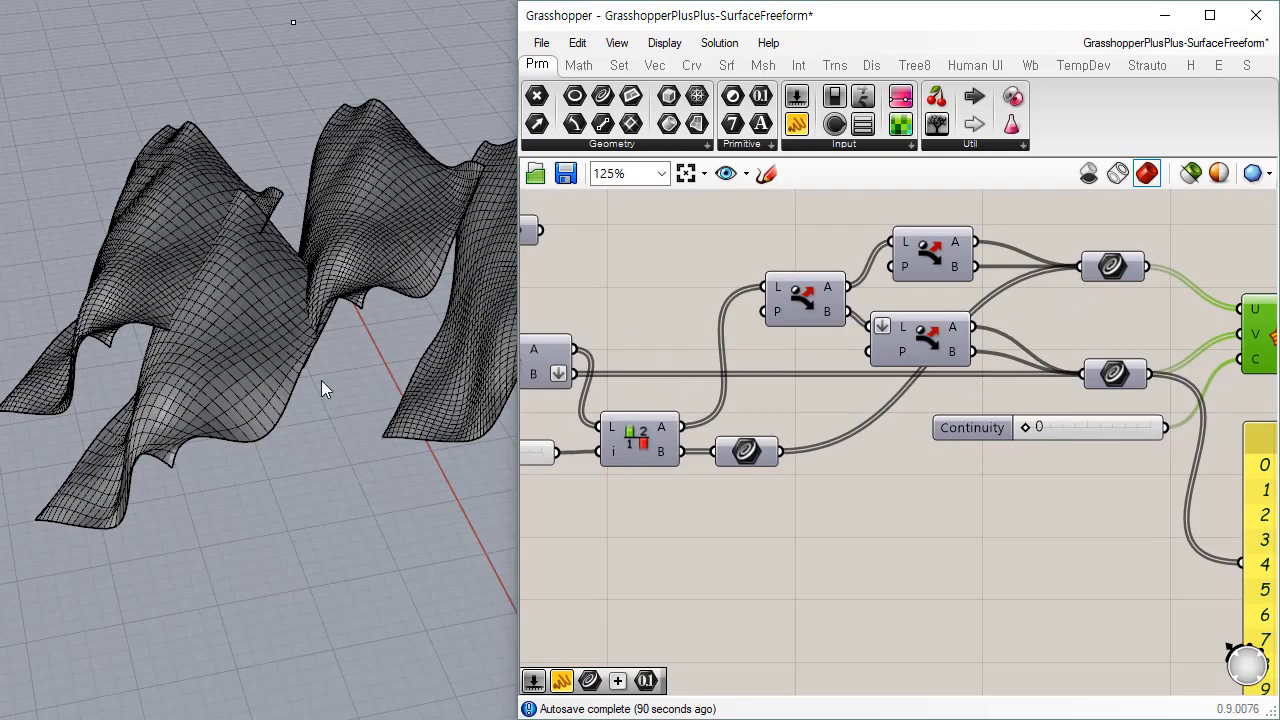
shift+right_drag(326, 473, 320, 351)
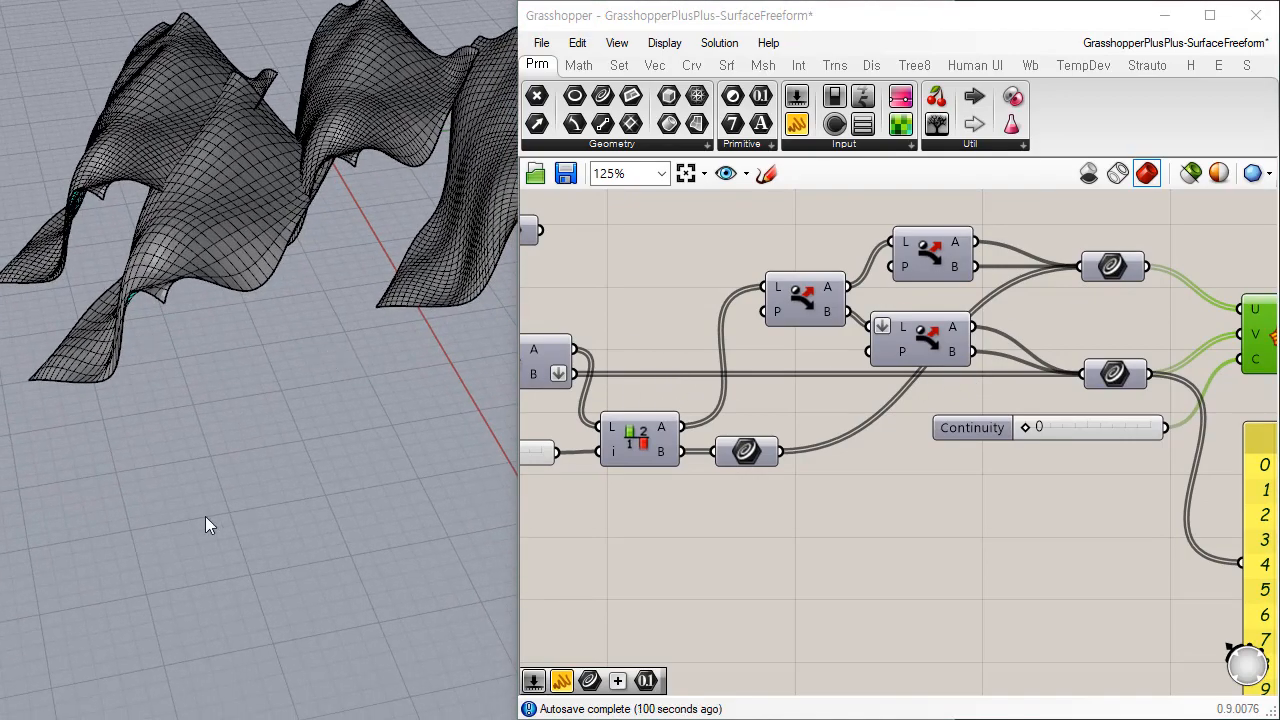
mouse_move(205, 516)
right_down()
mouse_move(323, 349)
mouse_move(506, 541)
right_up()
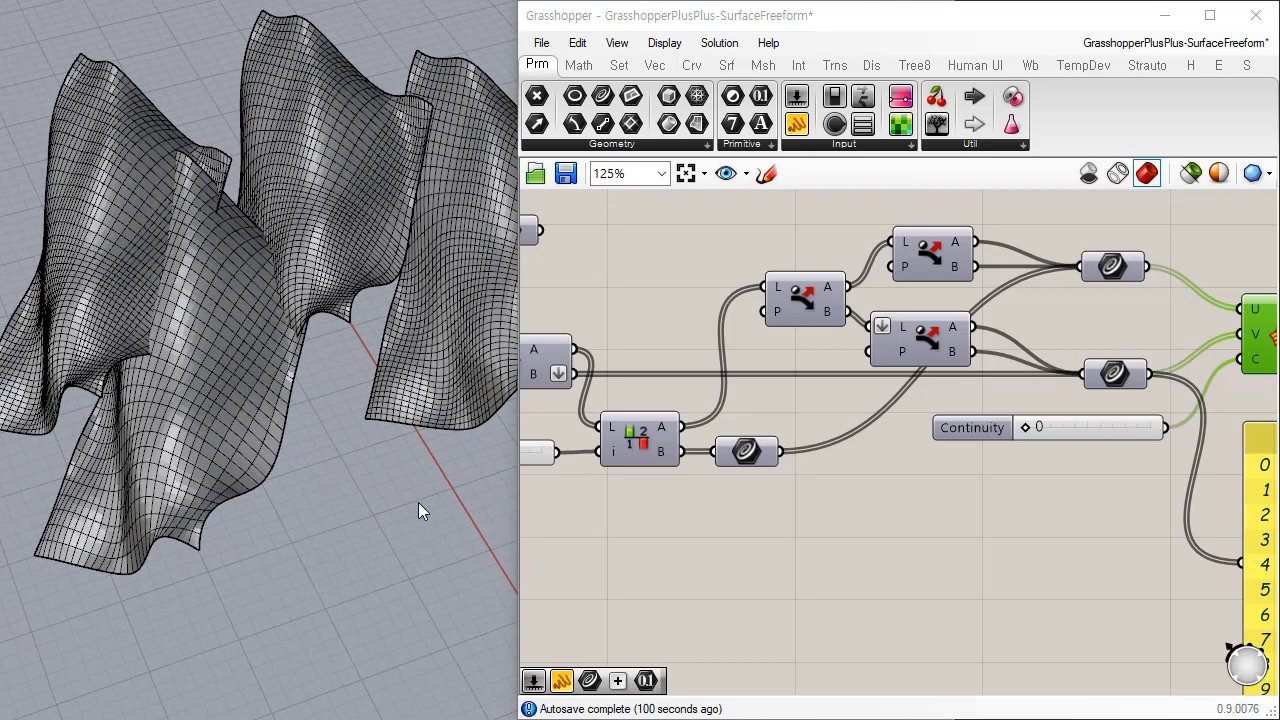
mouse_move(406, 505)
right_down()
mouse_move(405, 537)
mouse_move(398, 485)
mouse_move(364, 481)
right_up()
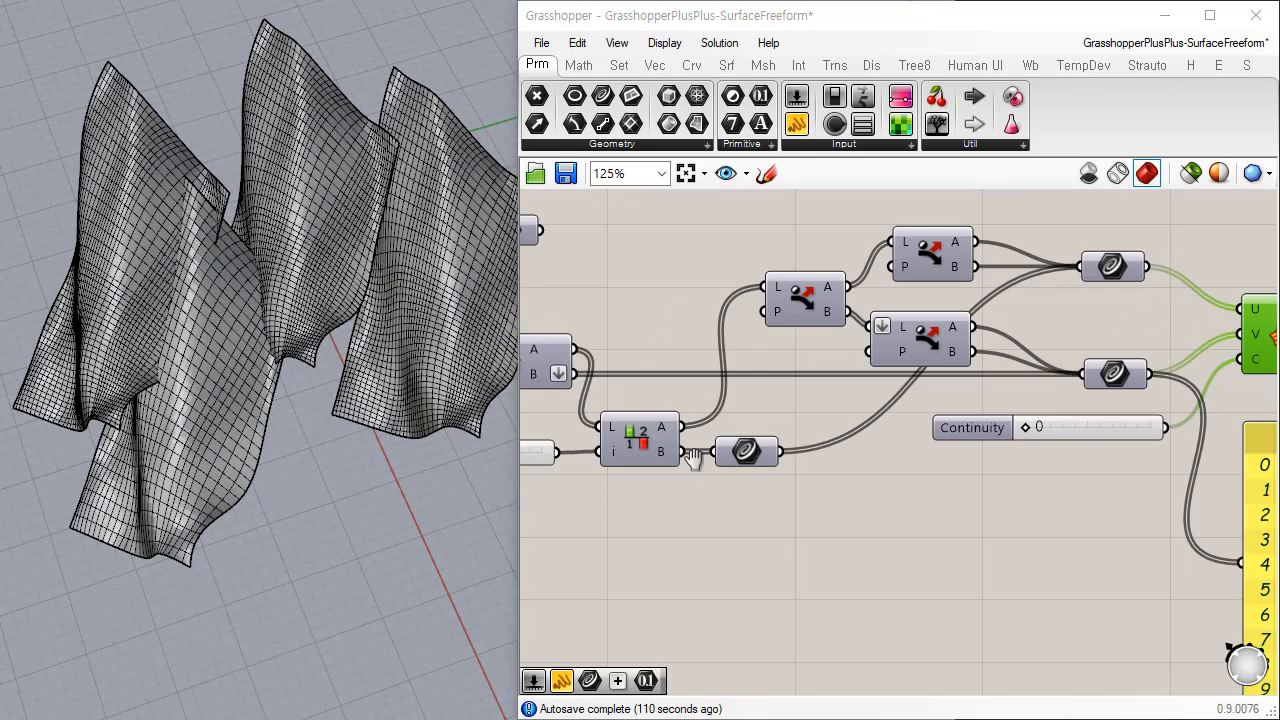
right_drag(688, 452, 841, 437)
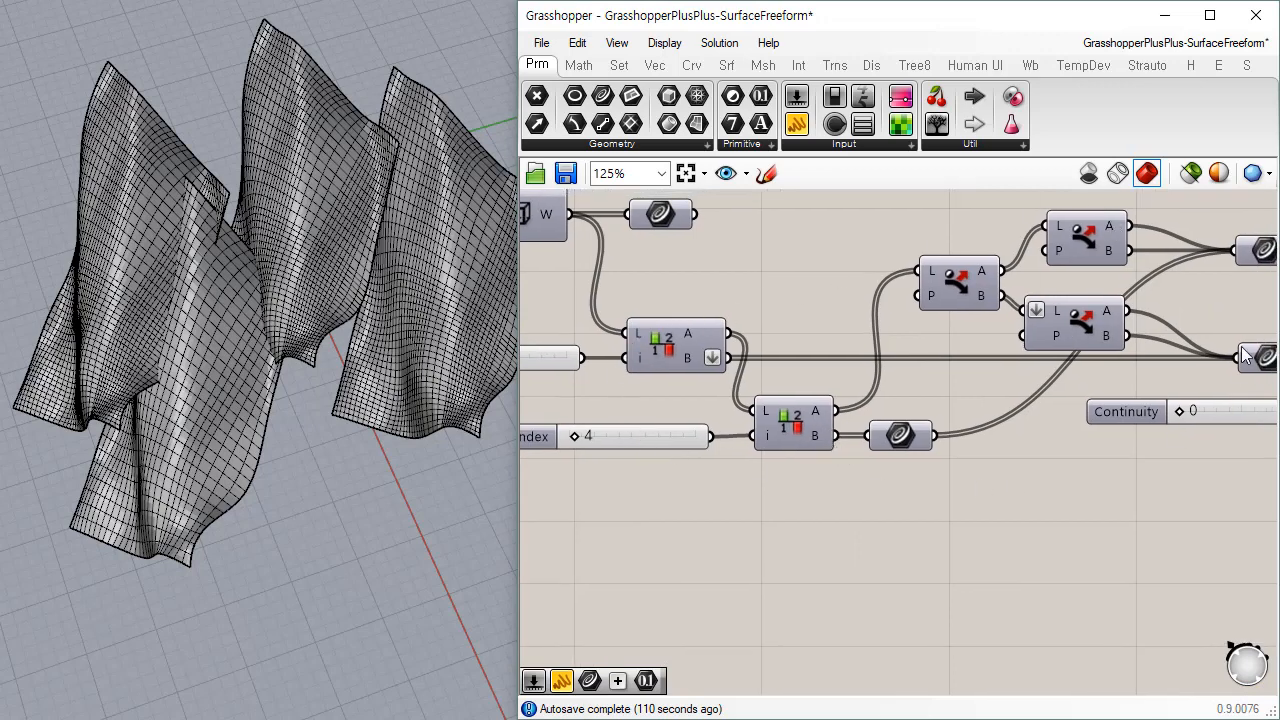
scroll(869, 362, down, 3)
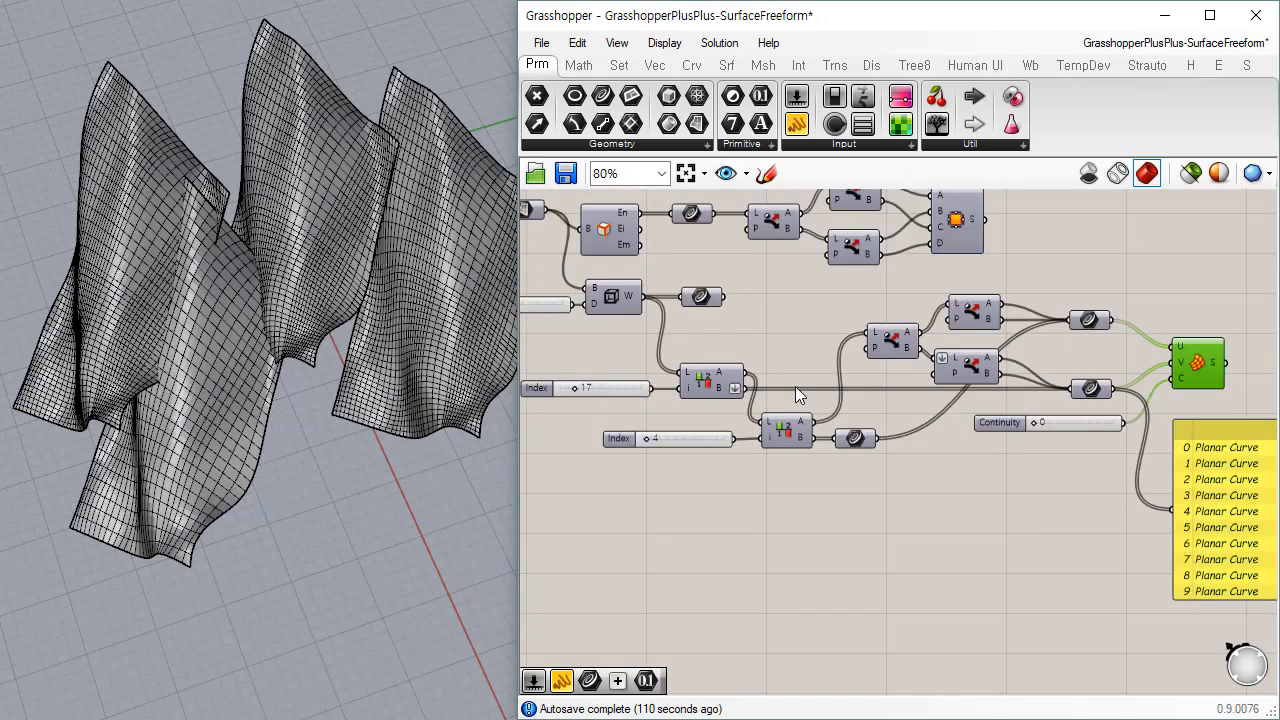